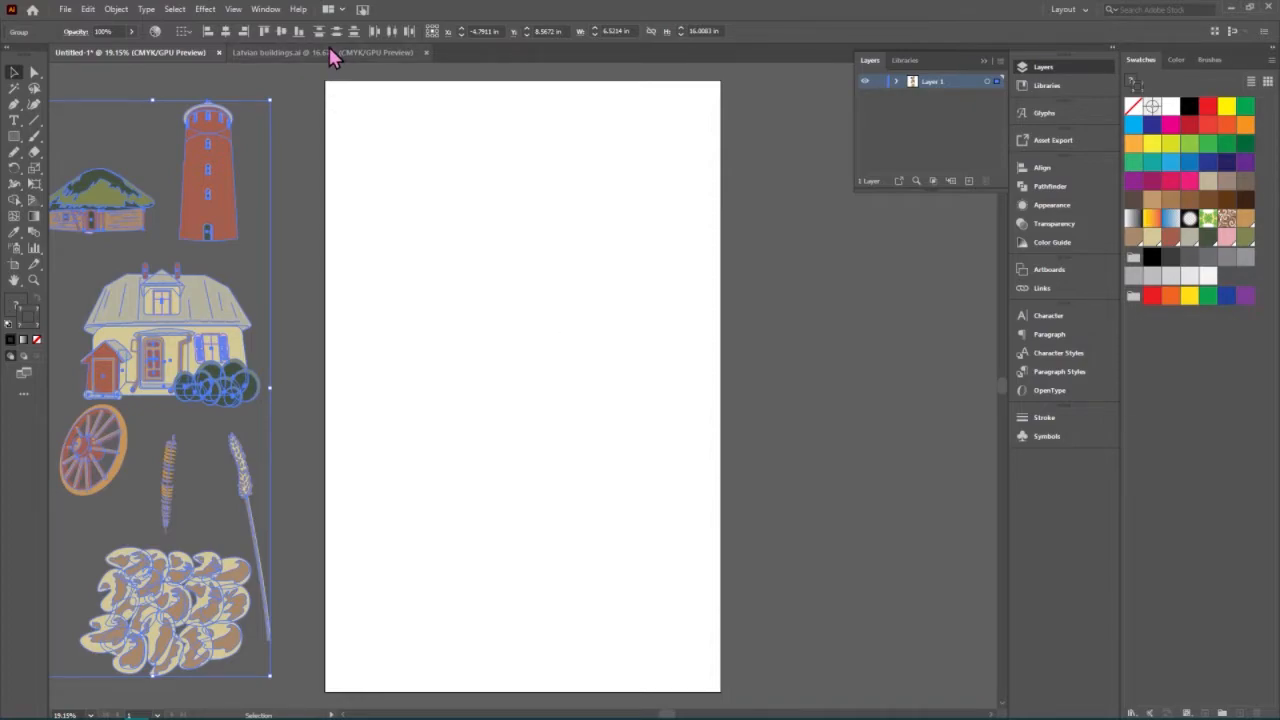
Close the Latvian buildings.ai document, keeping the untitled document with the pasted motifs open.
click(360, 55)
click(427, 52)
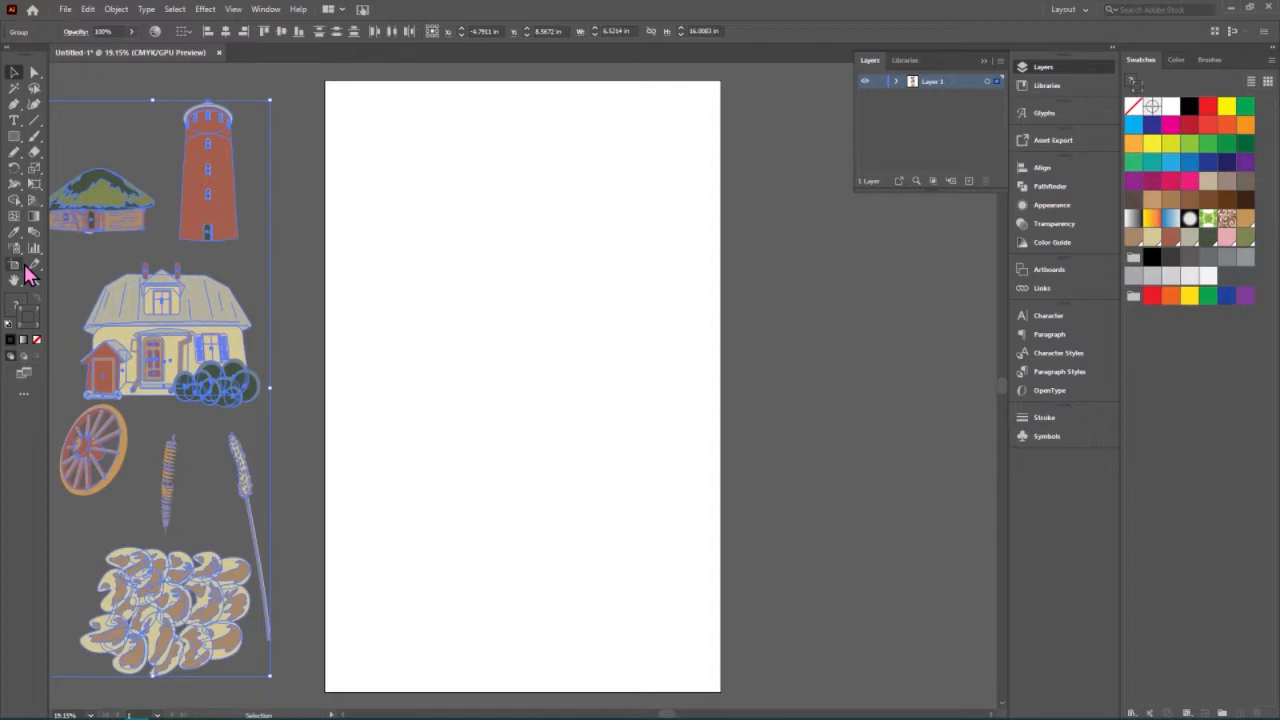
Add a second 11 × 17 in portrait artboard beside the first one and return to the Selection tool.
click(285, 355)
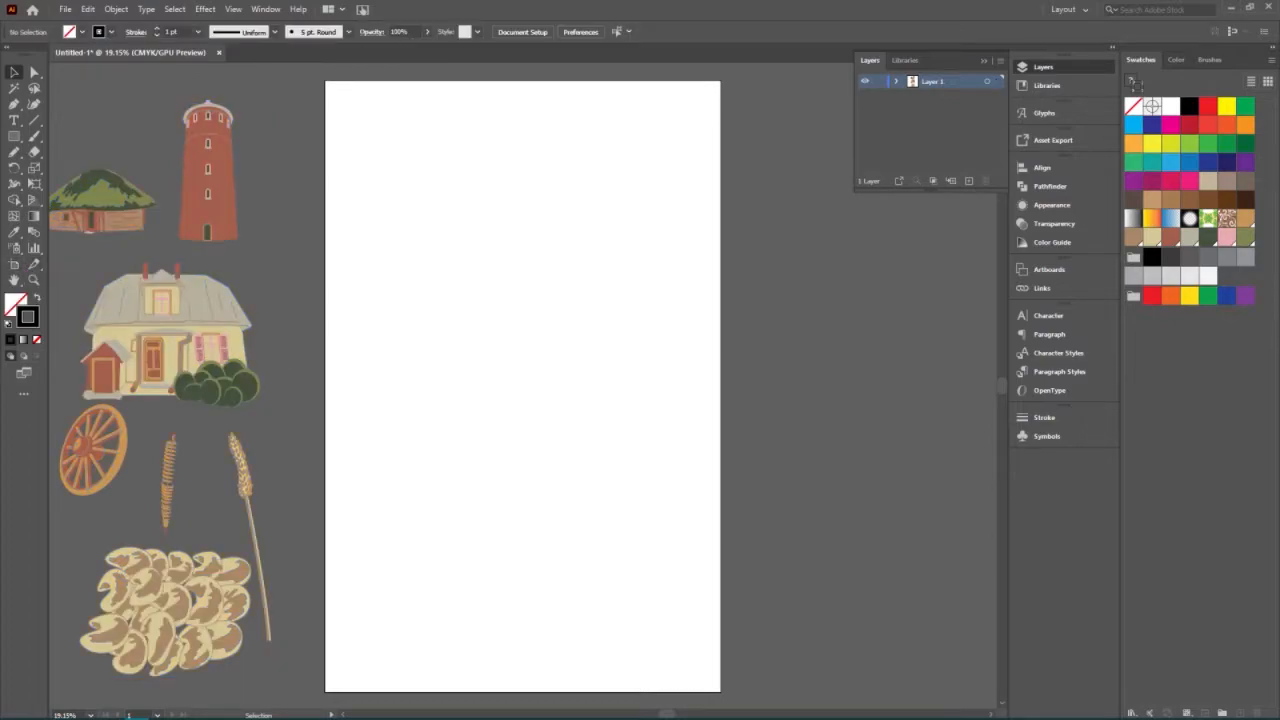
click(14, 272)
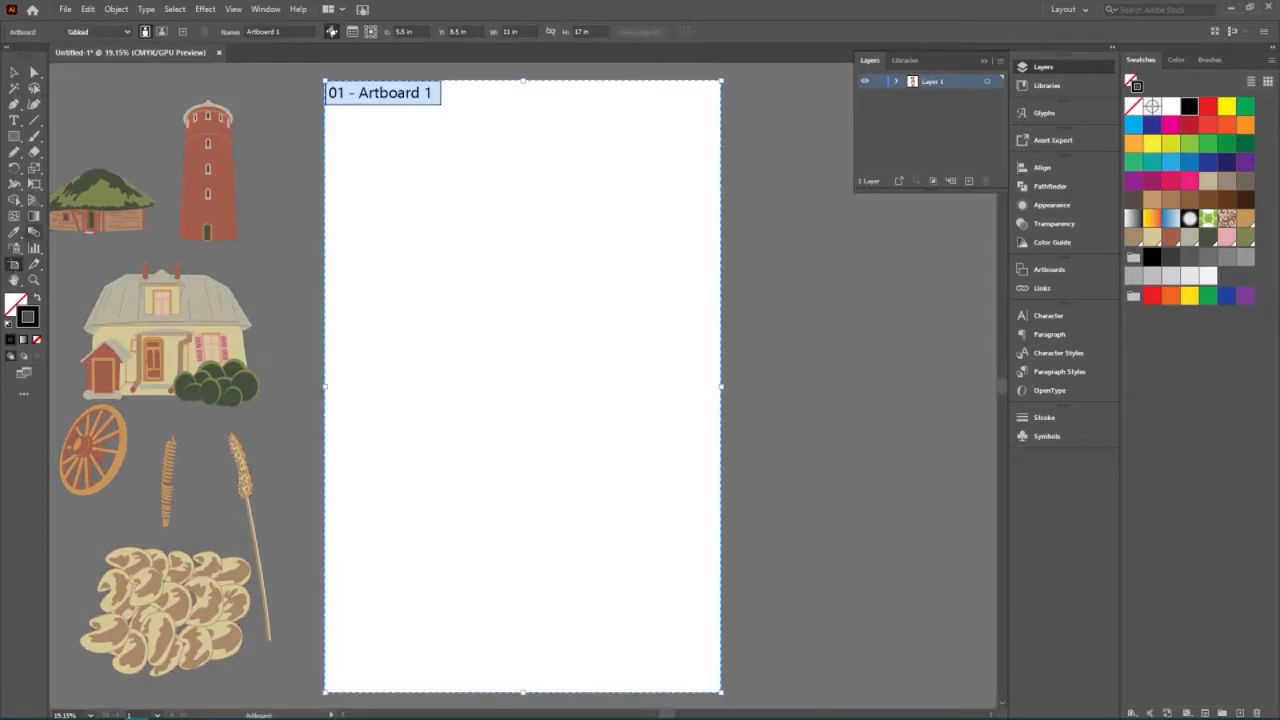
click(183, 33)
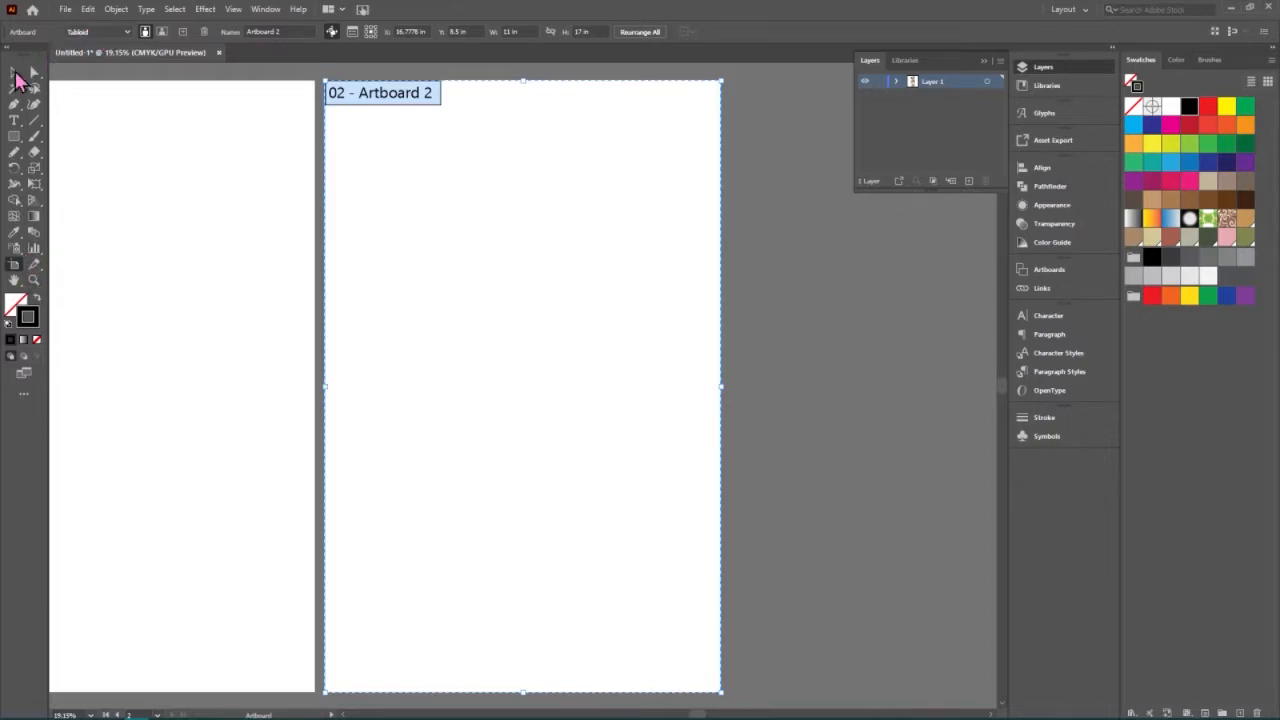
click(13, 80)
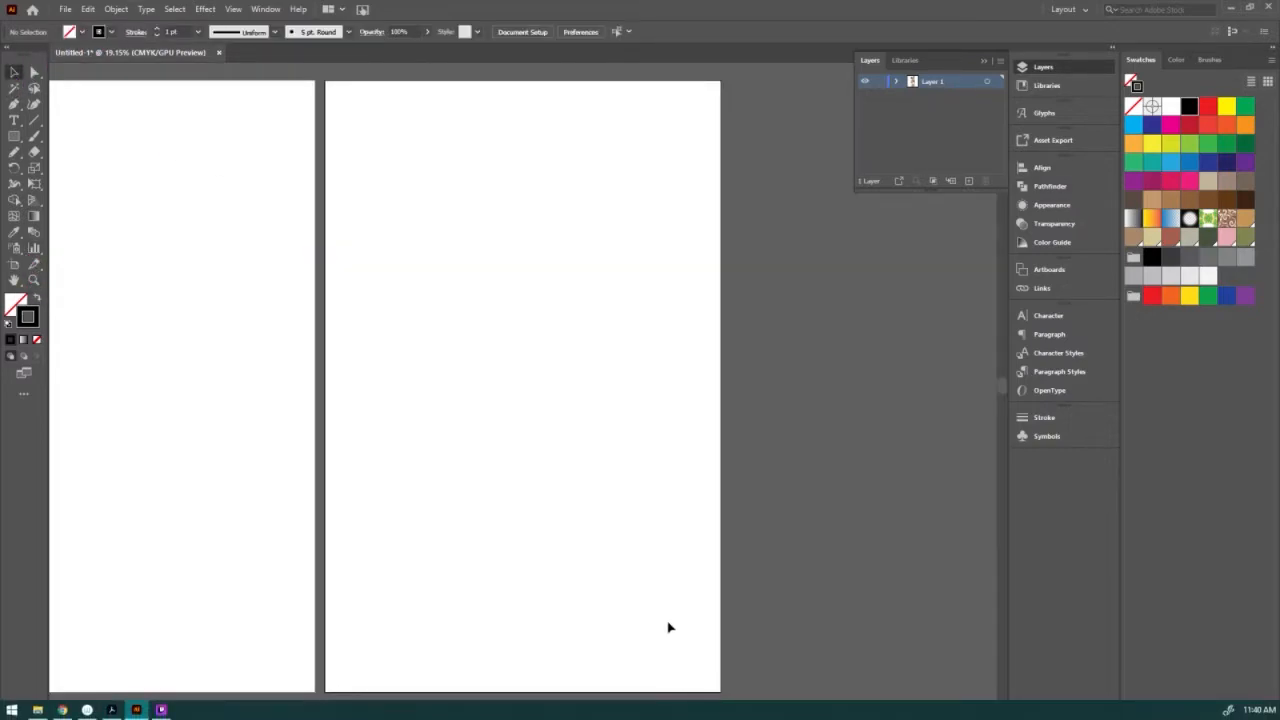
Place a copy of the bean cluster in the upper part of the first artboard, leaving the original beside it.
drag(689, 714, 657, 714)
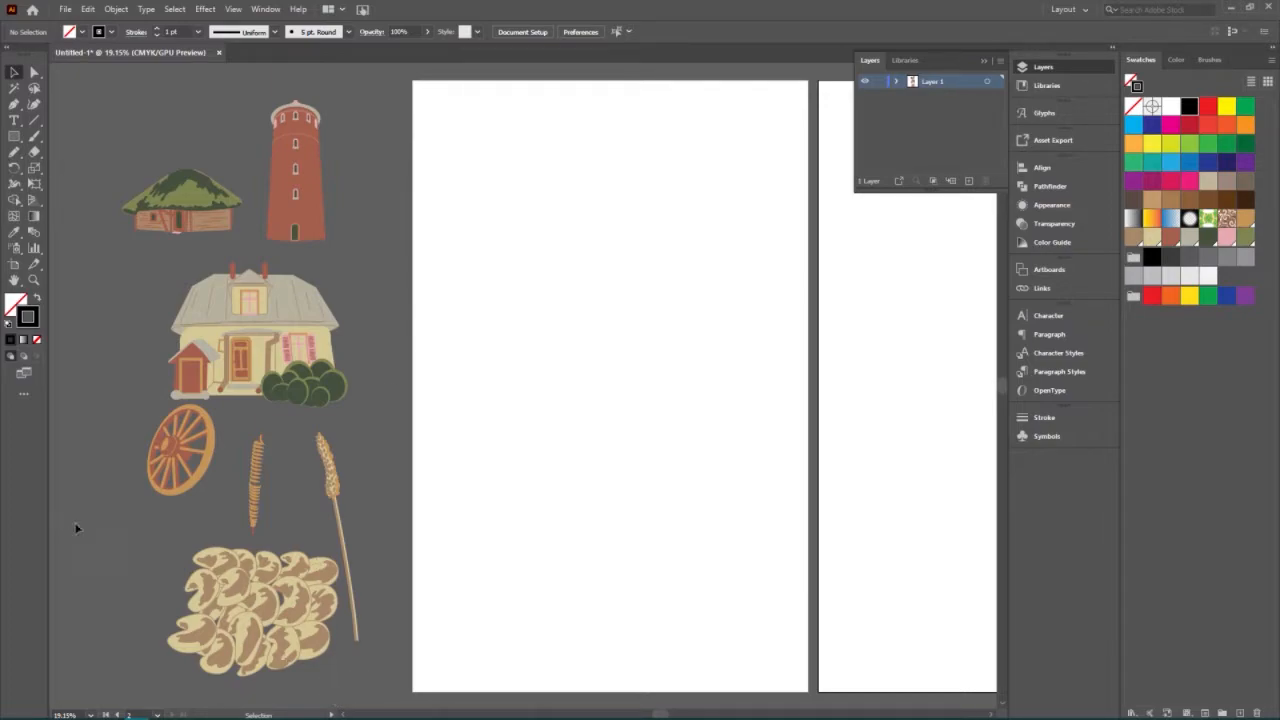
drag(137, 540, 660, 251)
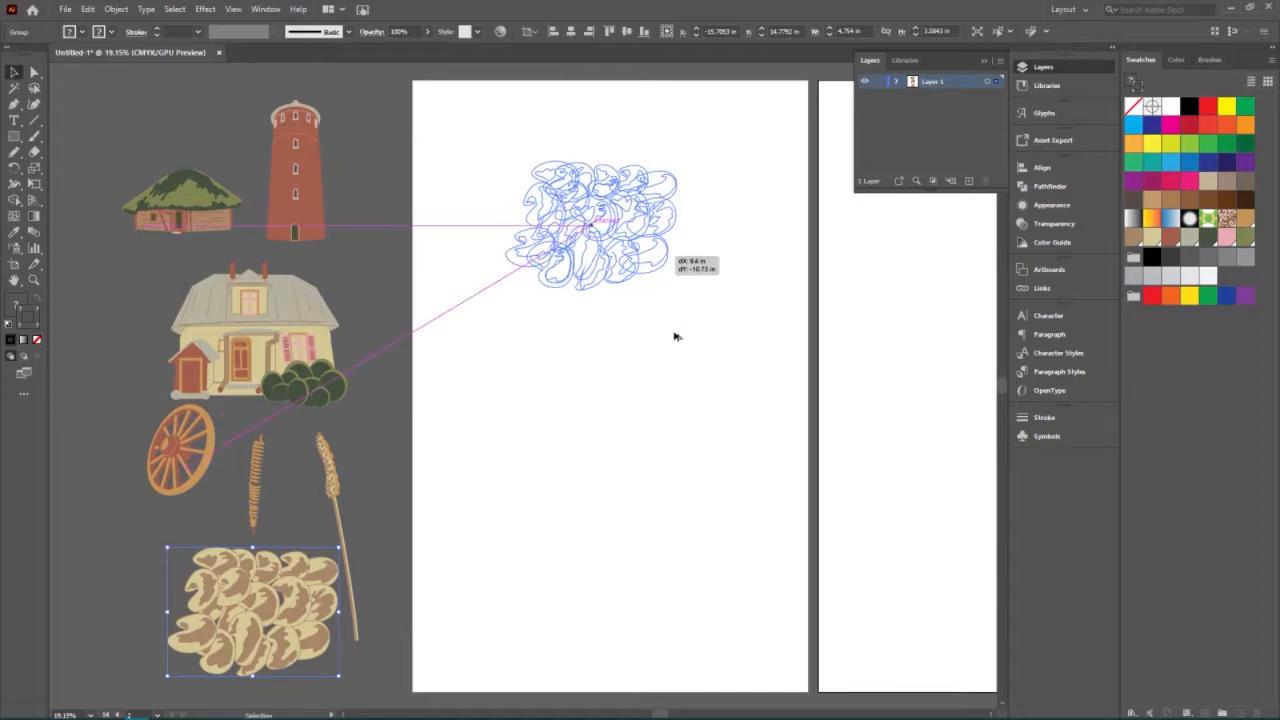
click(675, 345)
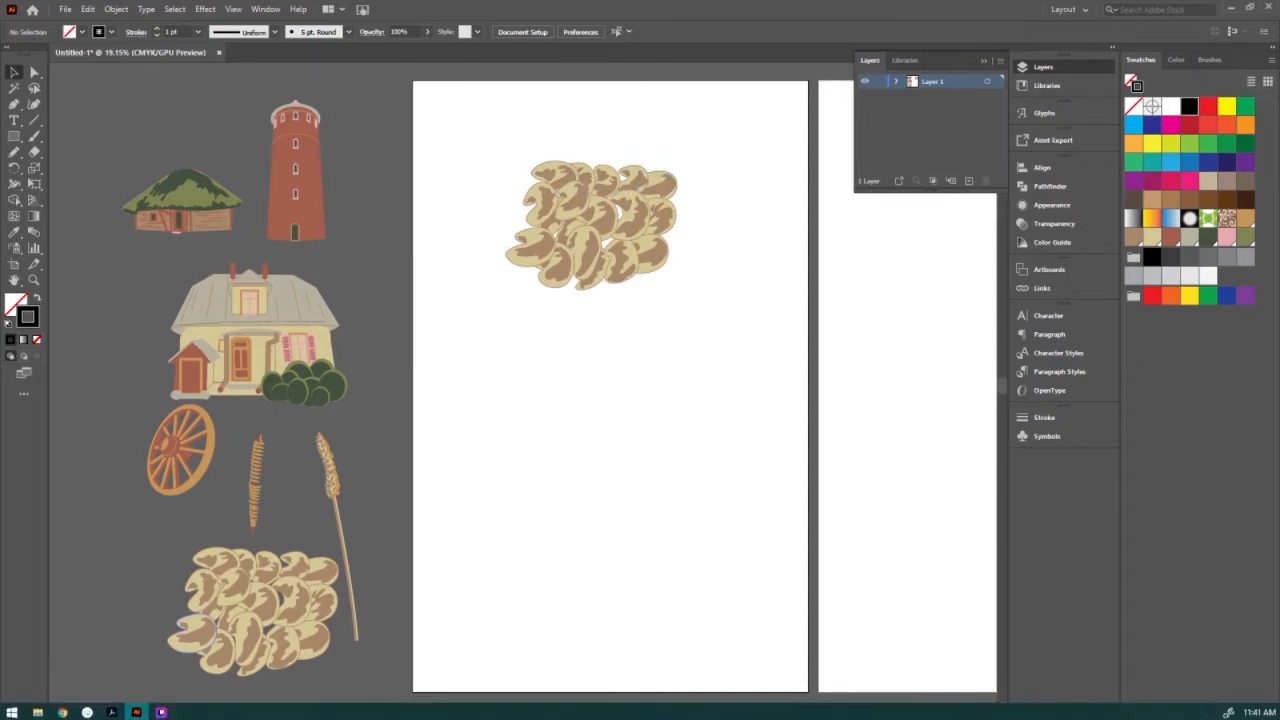
Switch to Acrobat to review the straight, brick and half drop repeat diagrams in the Seamless Repeat handout, and return to Illustrator.
click(113, 710)
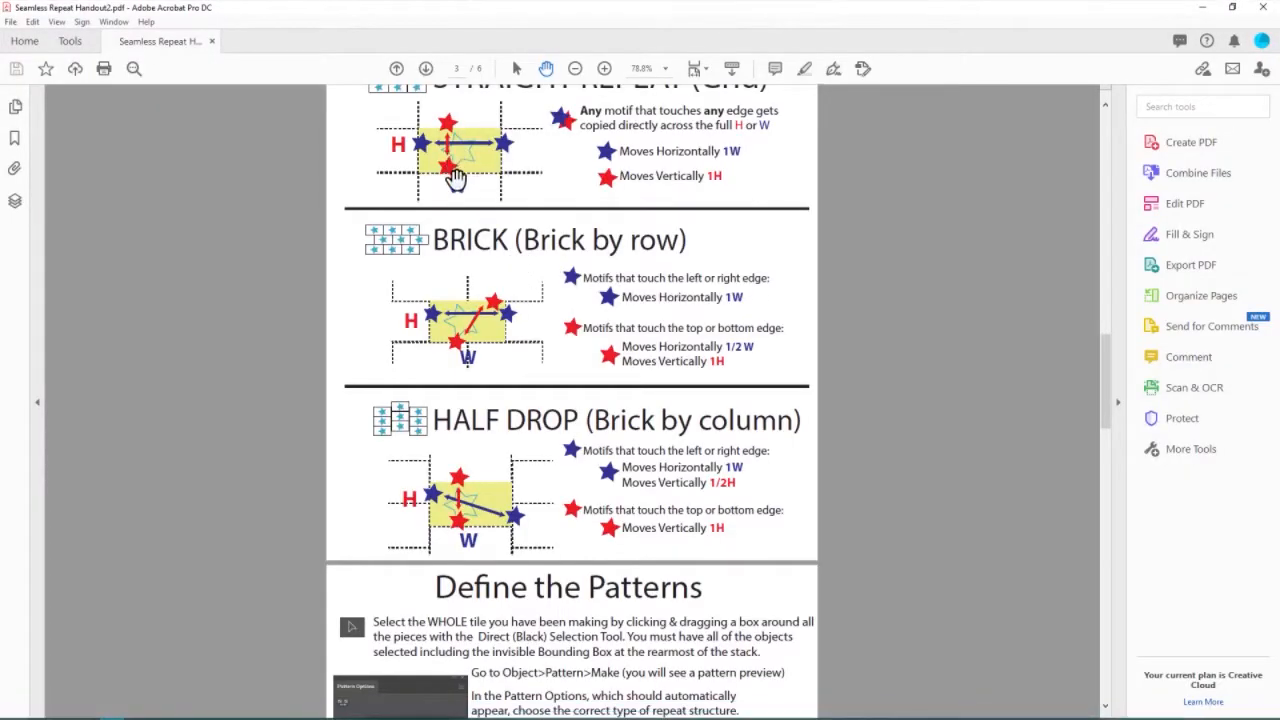
scroll(450, 245, up, 3)
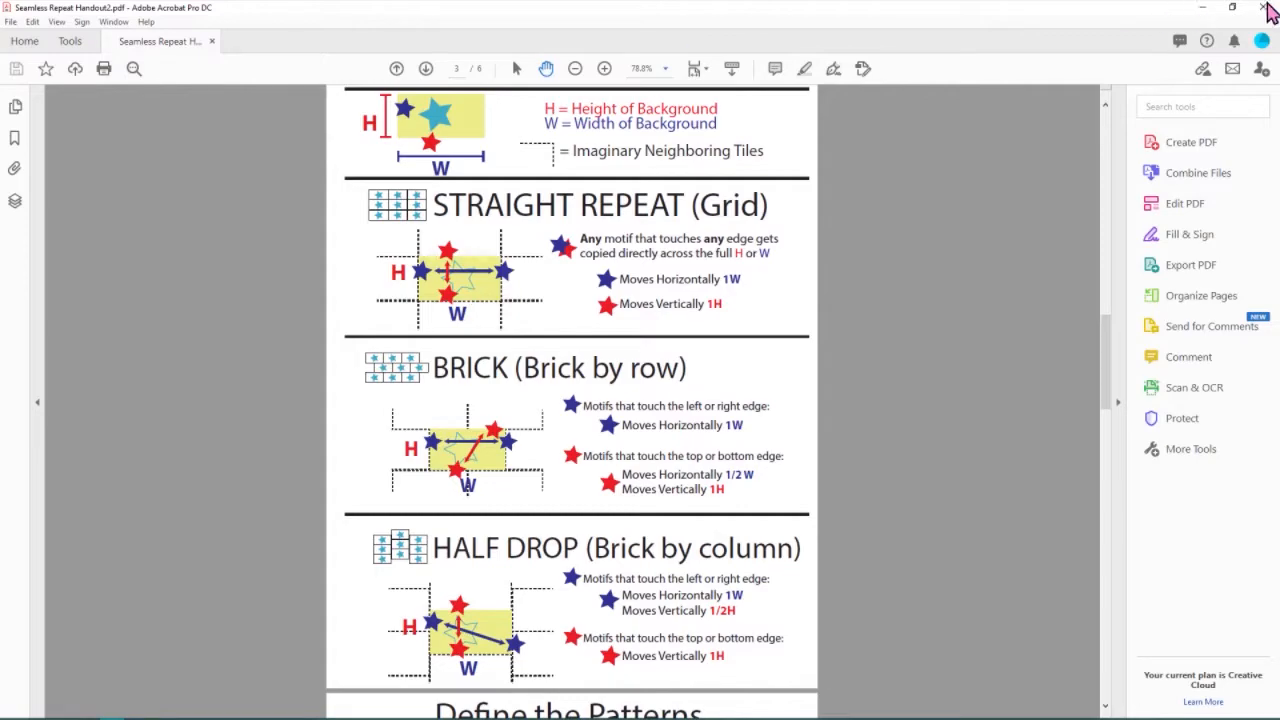
click(1202, 7)
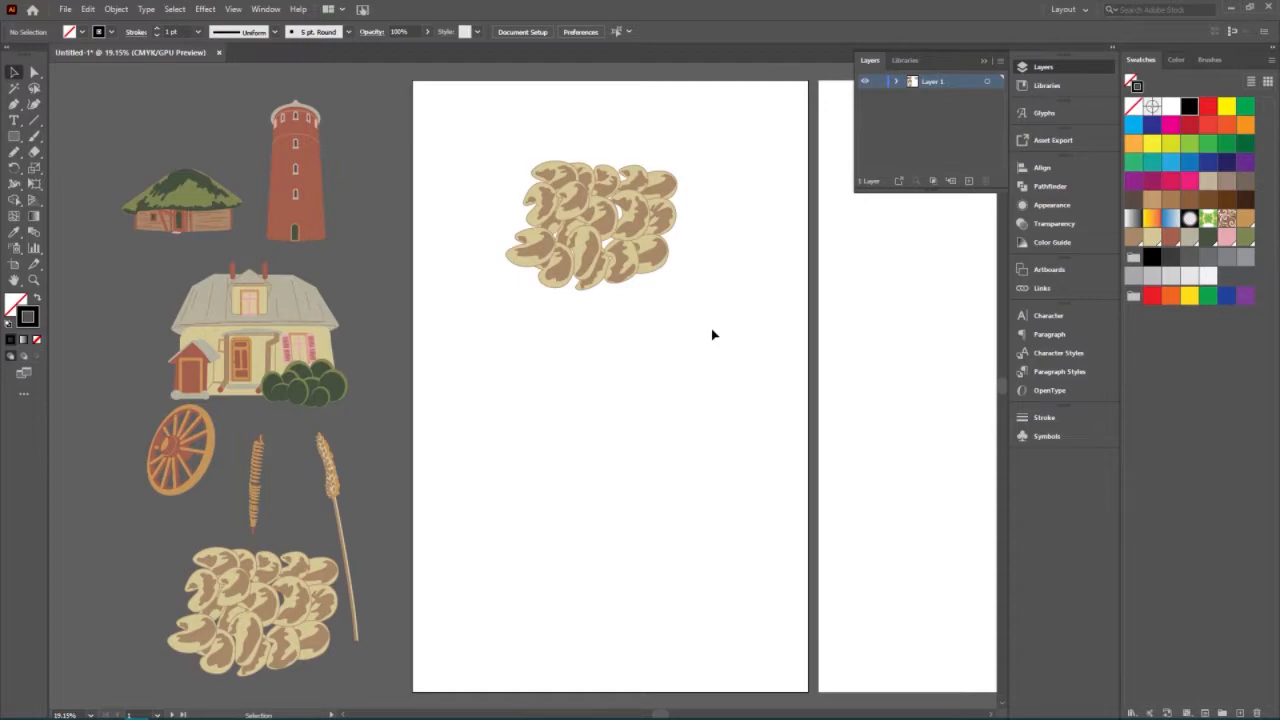
Try framing the copied bean cluster with an unfilled rectangle about 4.6 × 3.0 in.
click(14, 136)
drag(511, 172, 678, 281)
click(14, 72)
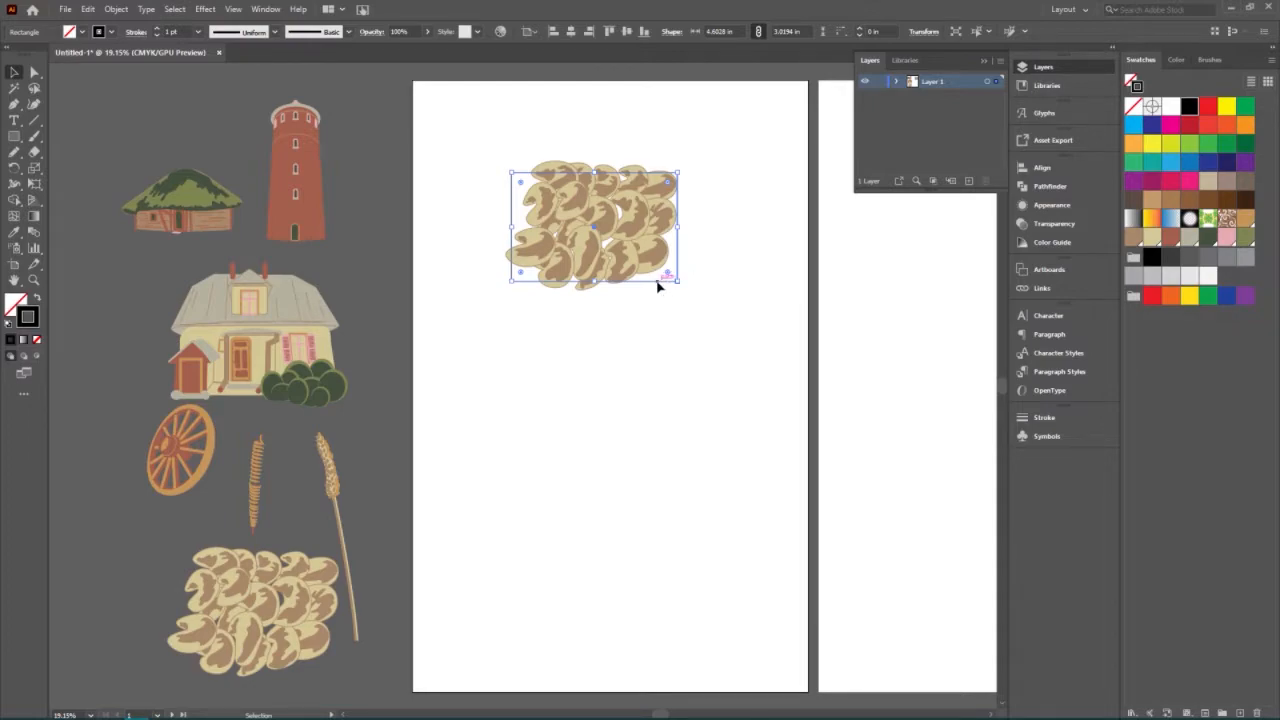
click(660, 287)
Make a new pattern from the bean cluster on the artboard and acknowledge the swatch notice.
drag(725, 350, 470, 110)
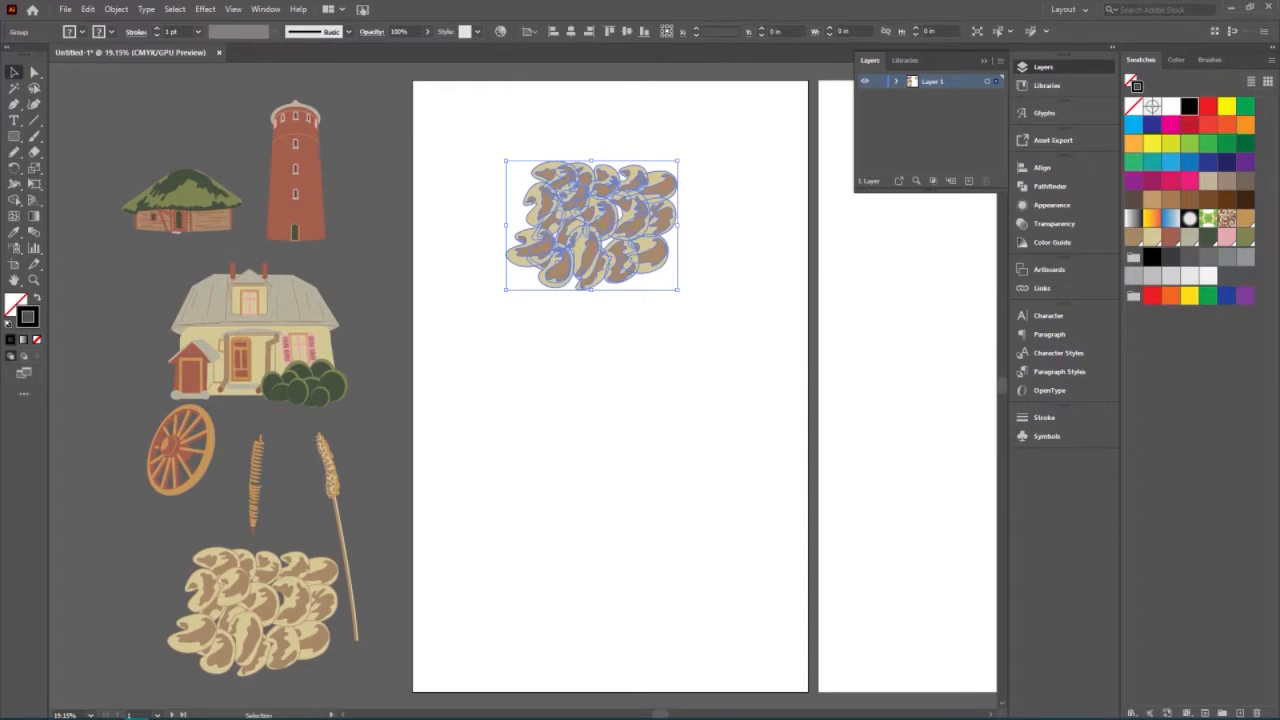
click(116, 9)
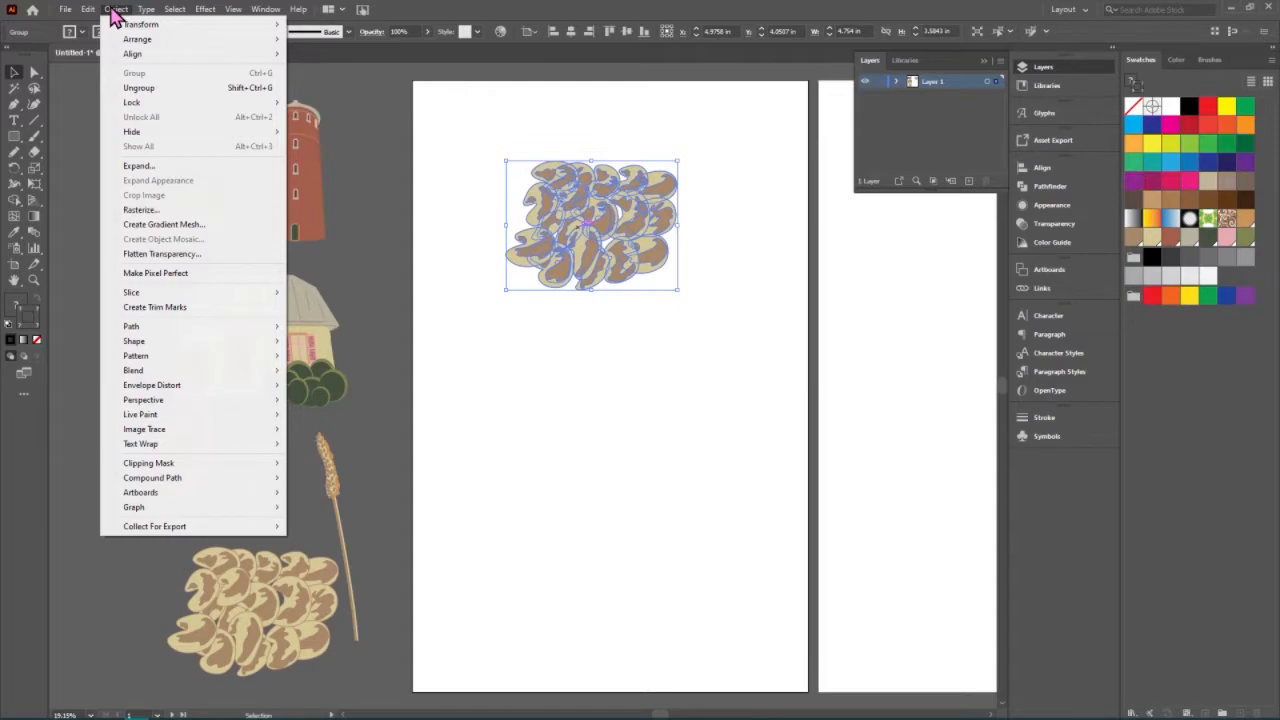
click(116, 9)
click(116, 9)
mouse_move(125, 328)
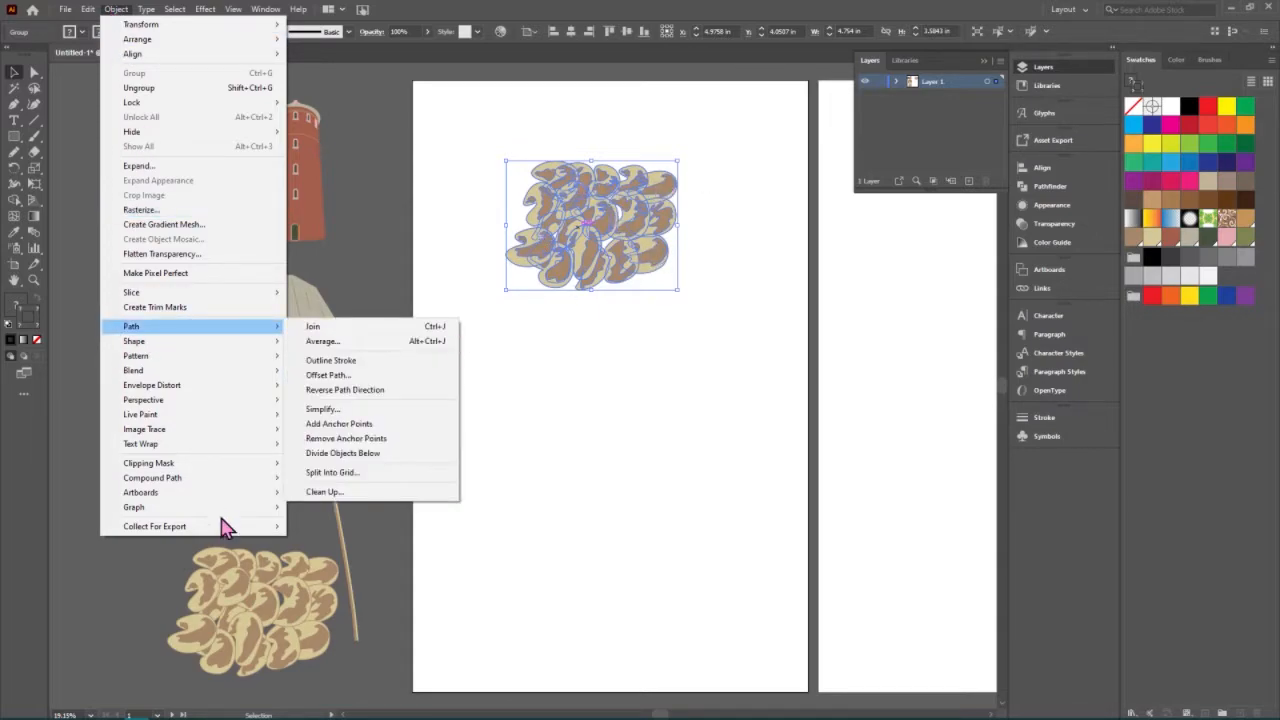
mouse_move(222, 508)
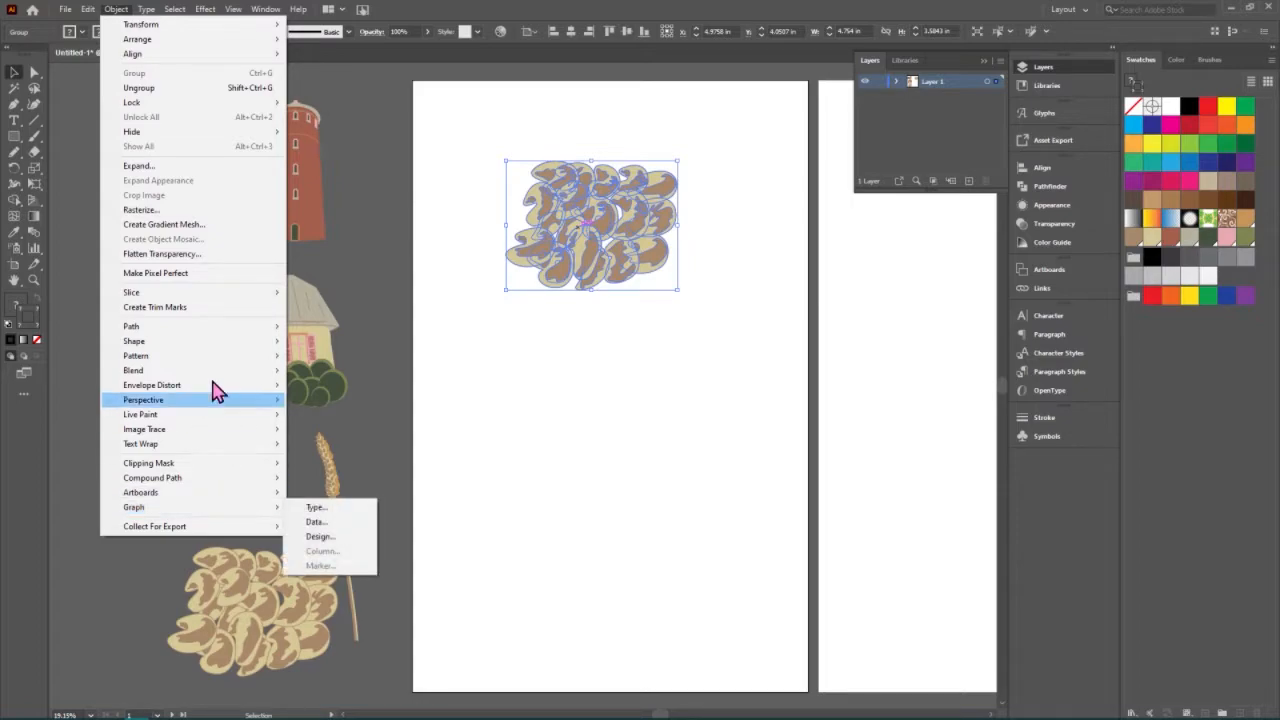
mouse_move(237, 358)
click(312, 357)
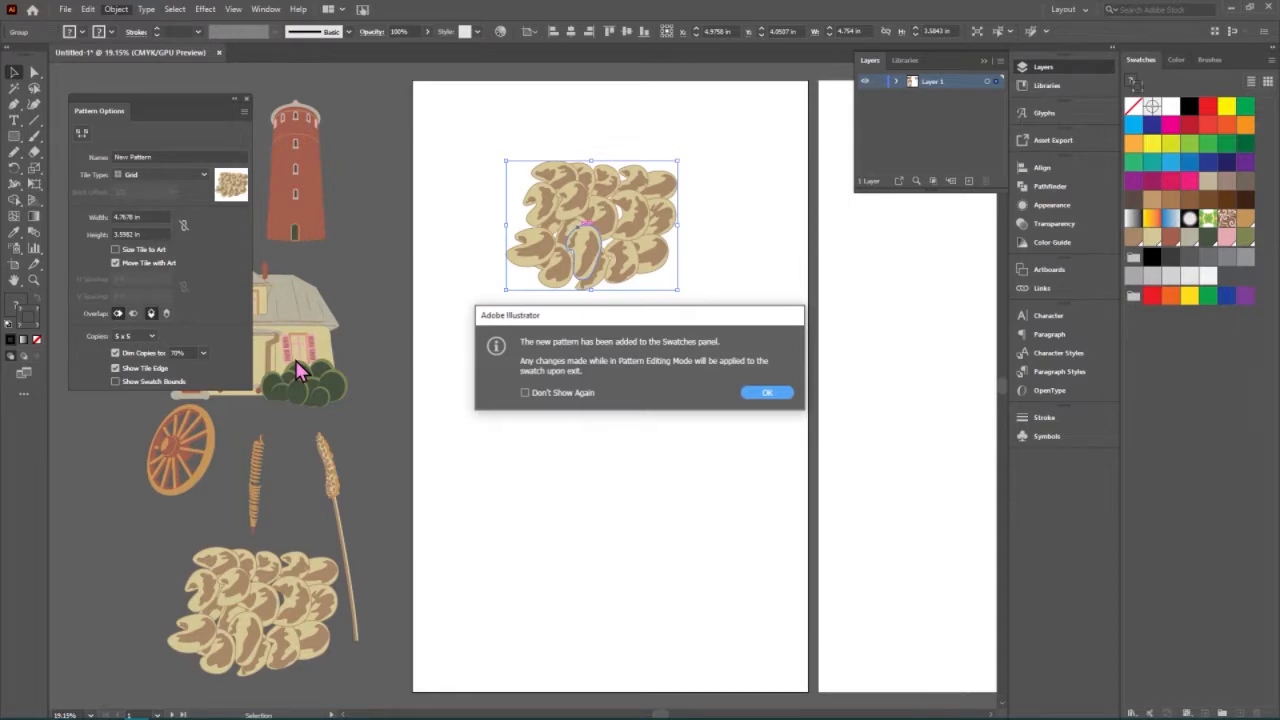
click(770, 393)
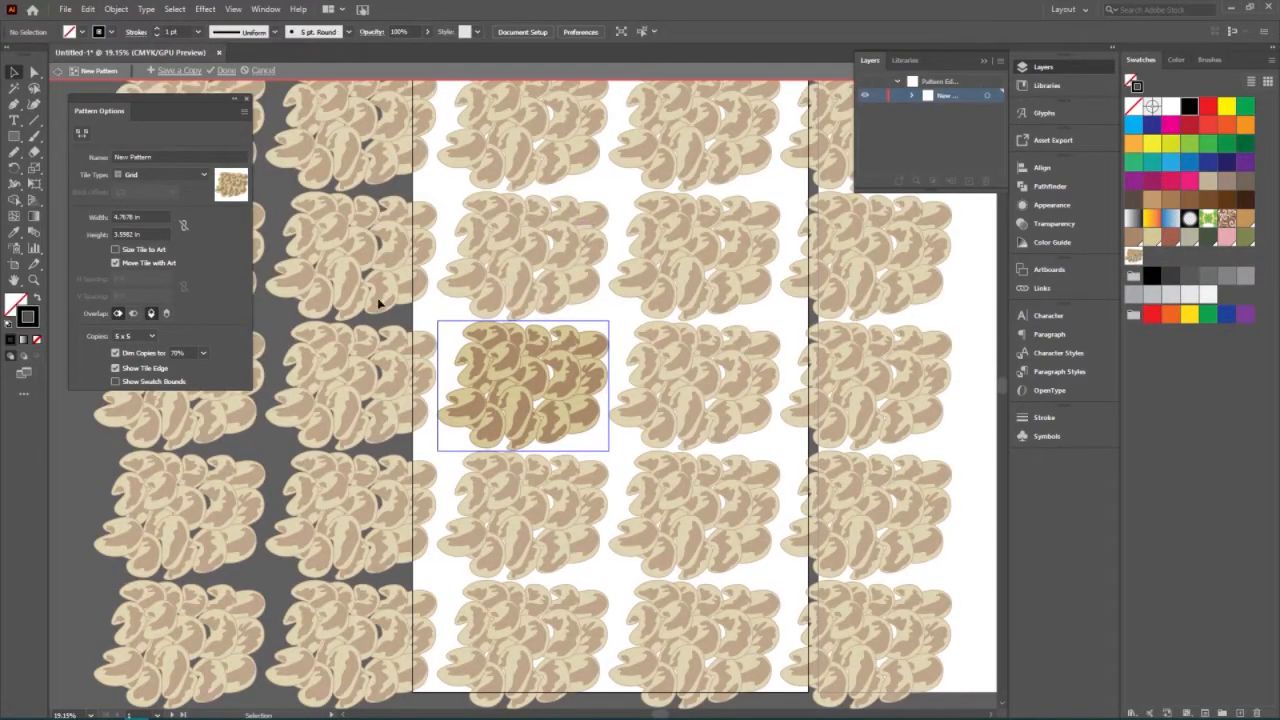
Reduce the pattern's tile width to 3.875 in so the bean clusters overlap horizontally.
click(146, 217)
key(Down)
key(Down)
key(Down)
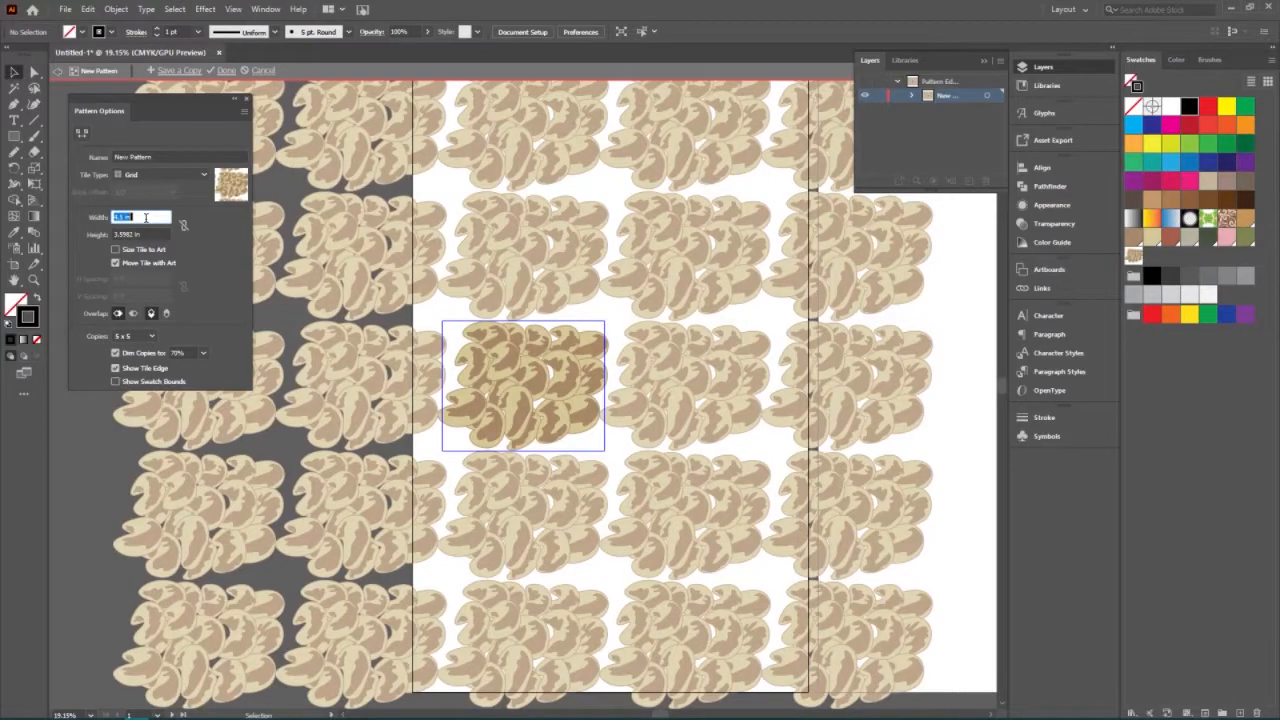
key(Down)
key(Down)
key(Down)
key(Down)
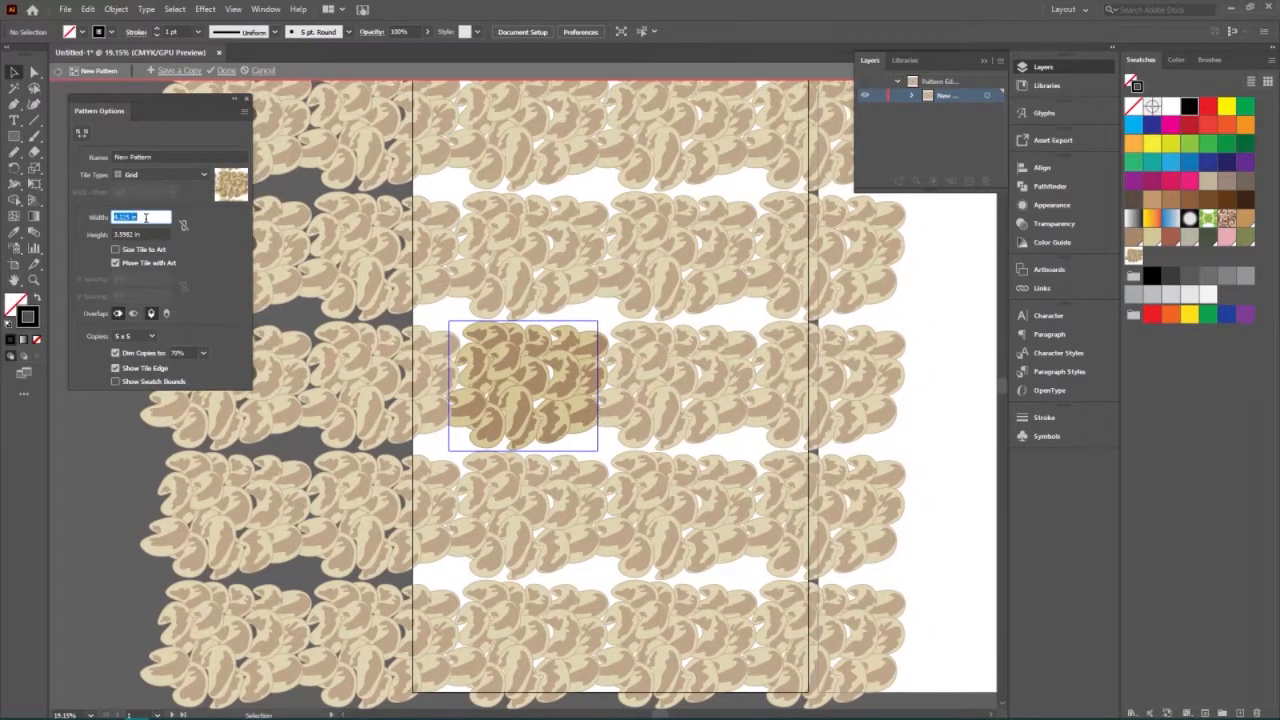
key(Down)
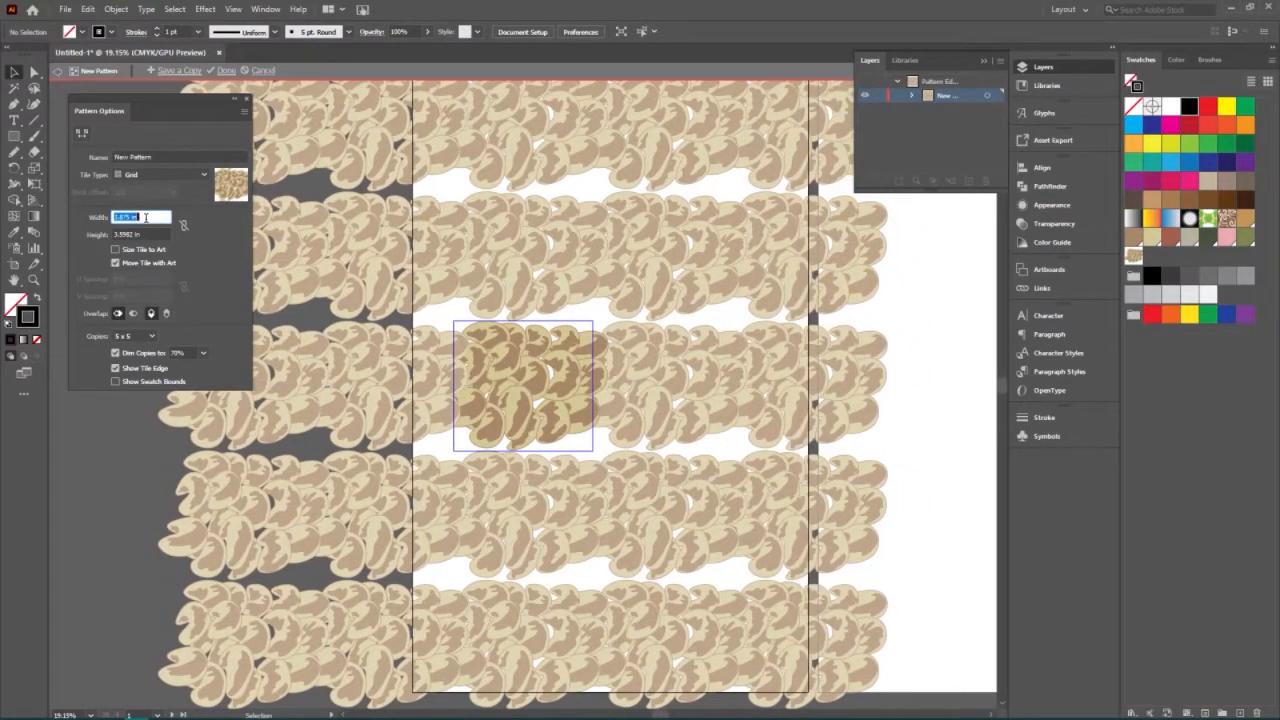
Set the pattern's tile height to 3 in and refine it to 2.75 in to tighten the rows.
click(149, 233)
text(3)
key(Return)
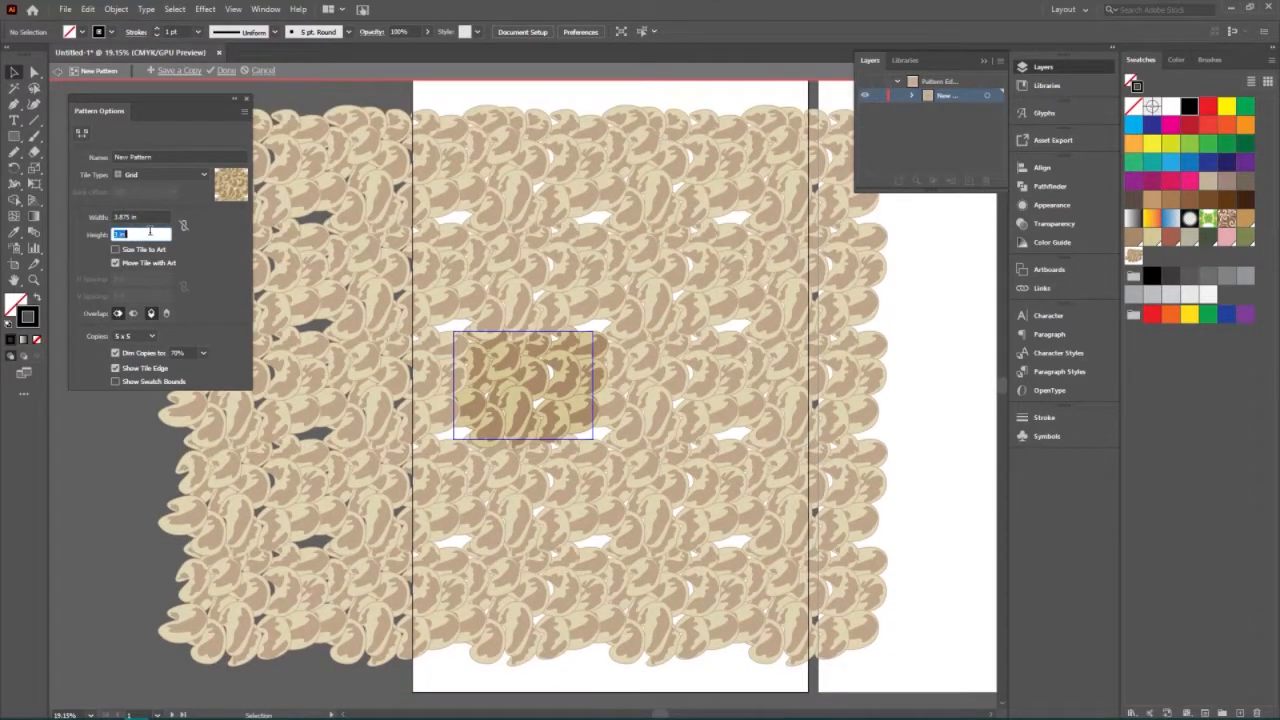
key(Down)
key(Down)
key(Down)
key(Down)
key(Up)
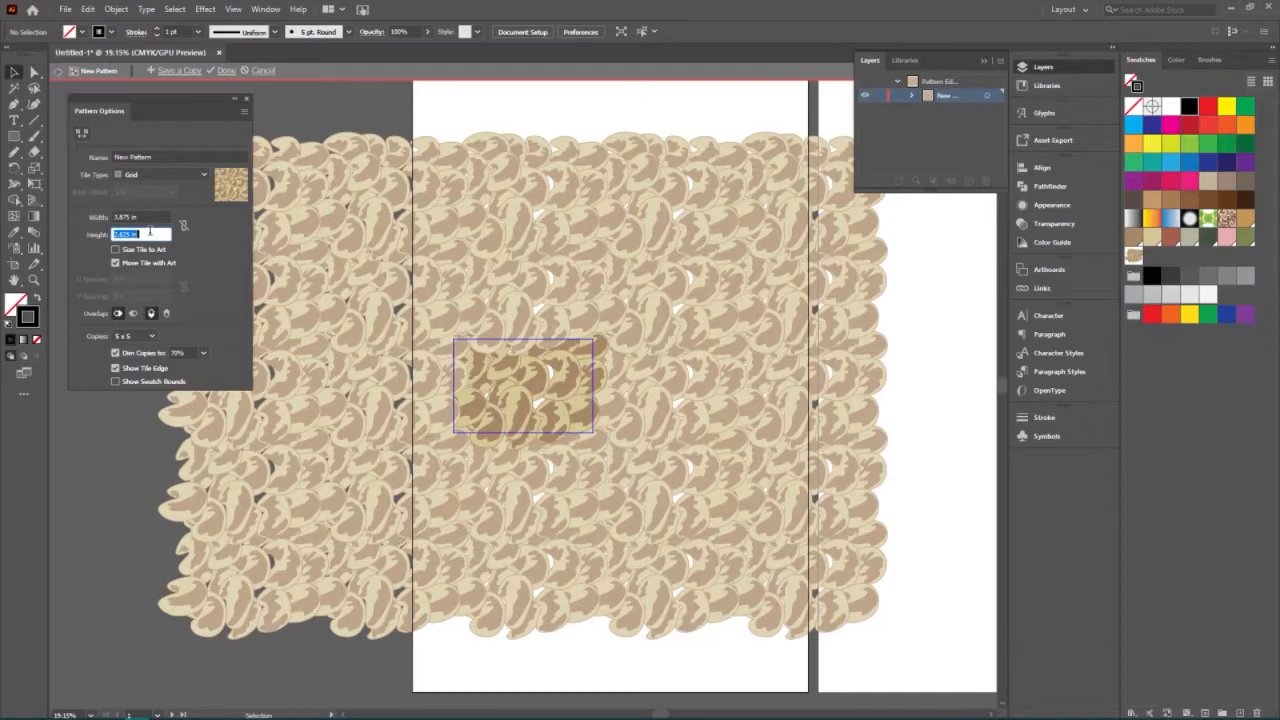
key(Up)
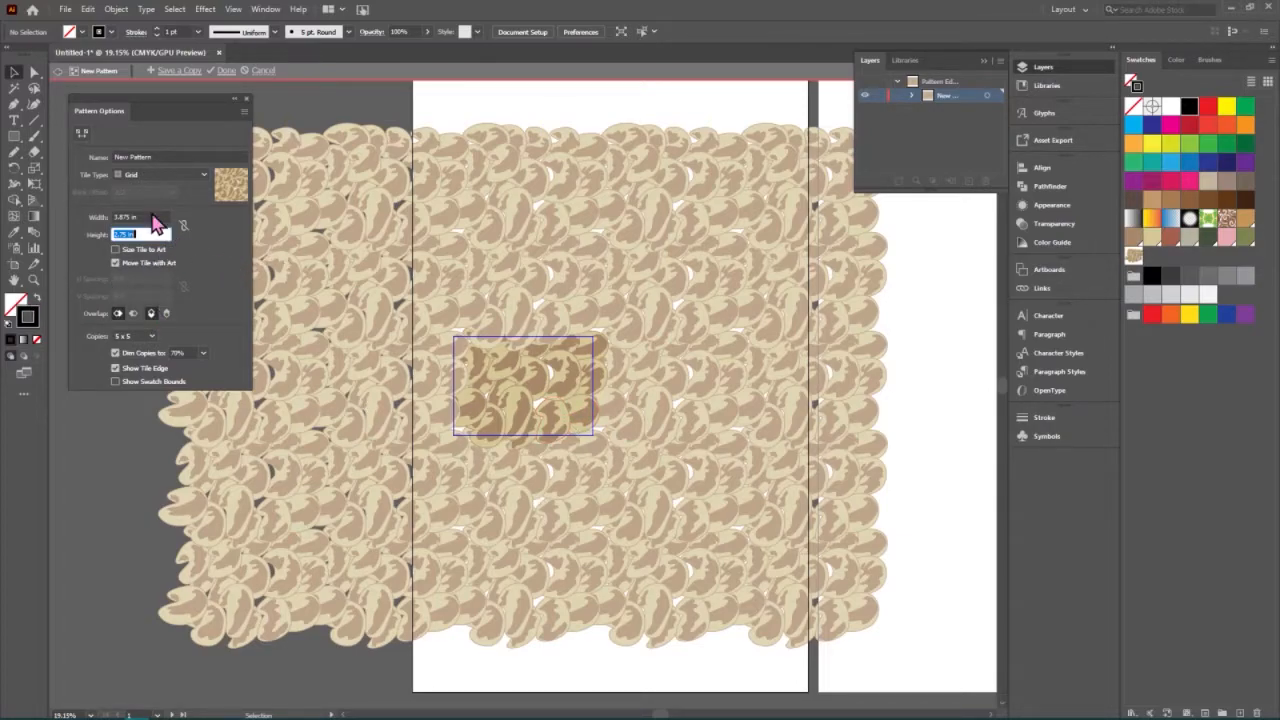
Try a narrower 3.75 in tile width, and set the width to 4 in.
click(150, 215)
key(Down)
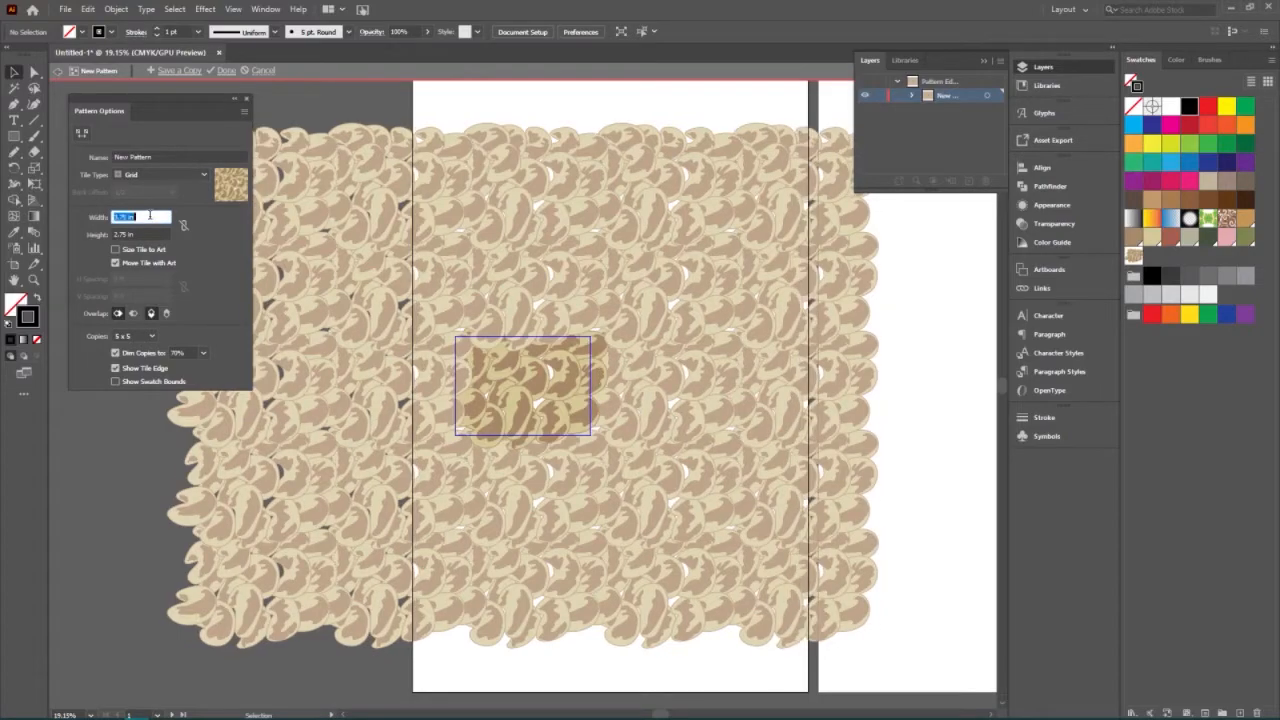
key(Up)
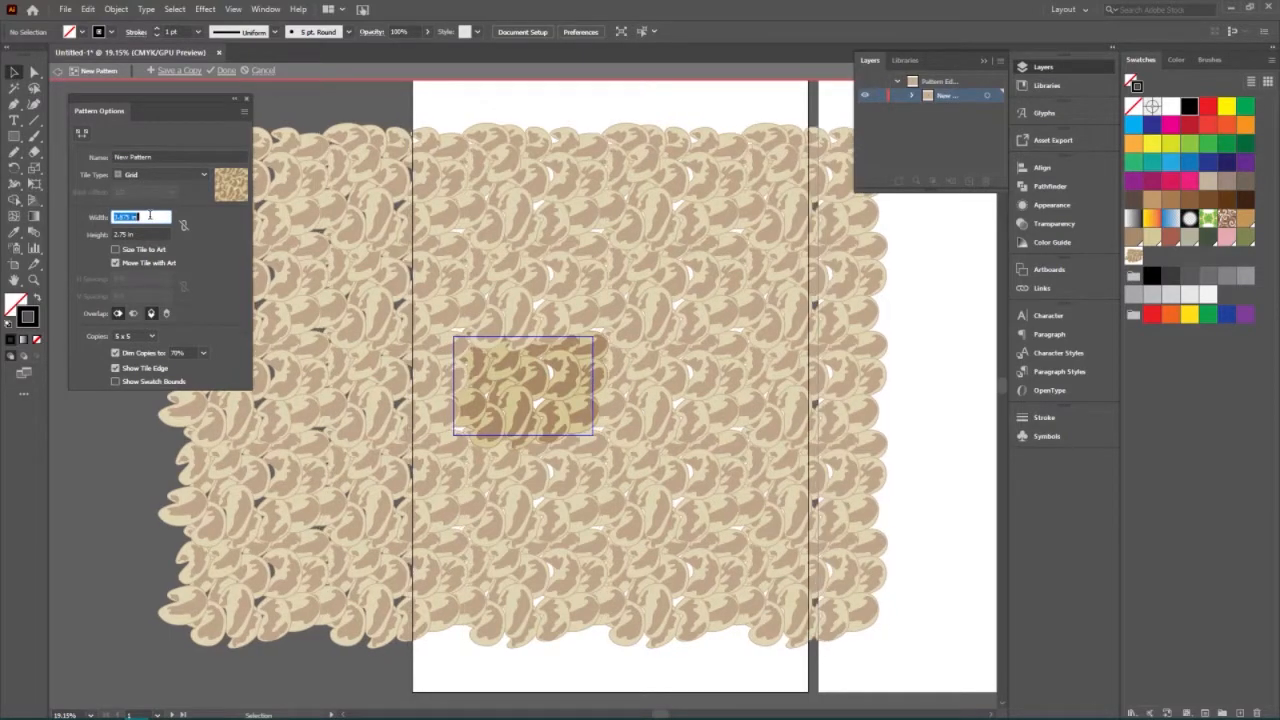
key(Up)
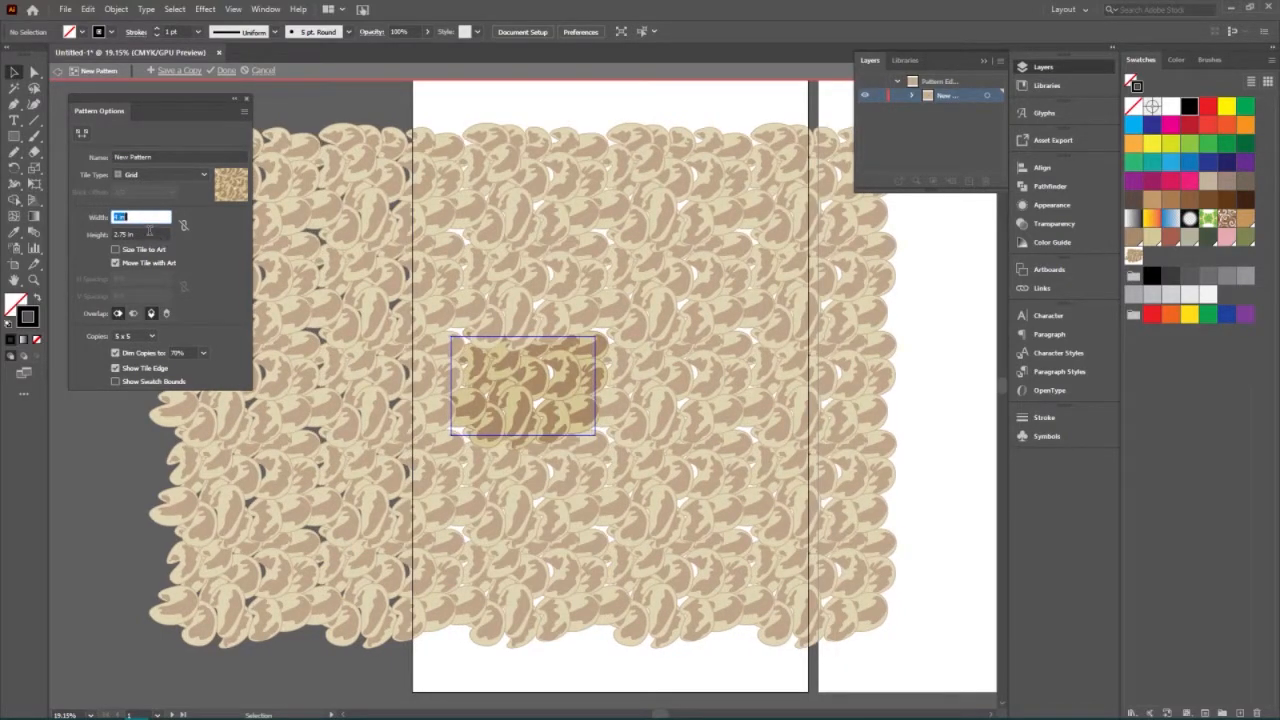
Try tile heights between 2.5 and 3 in for the bean pattern, and set the height to 3 in.
key(Tab)
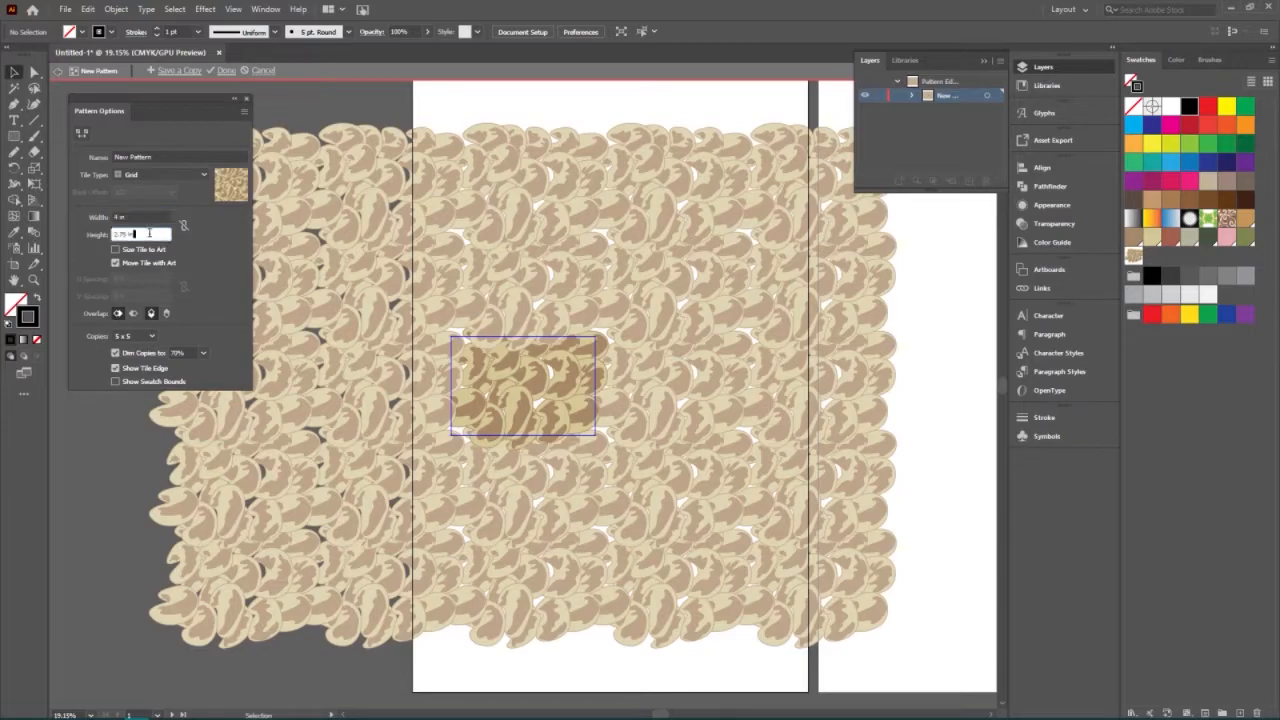
key(Down)
key(Up)
key(Up)
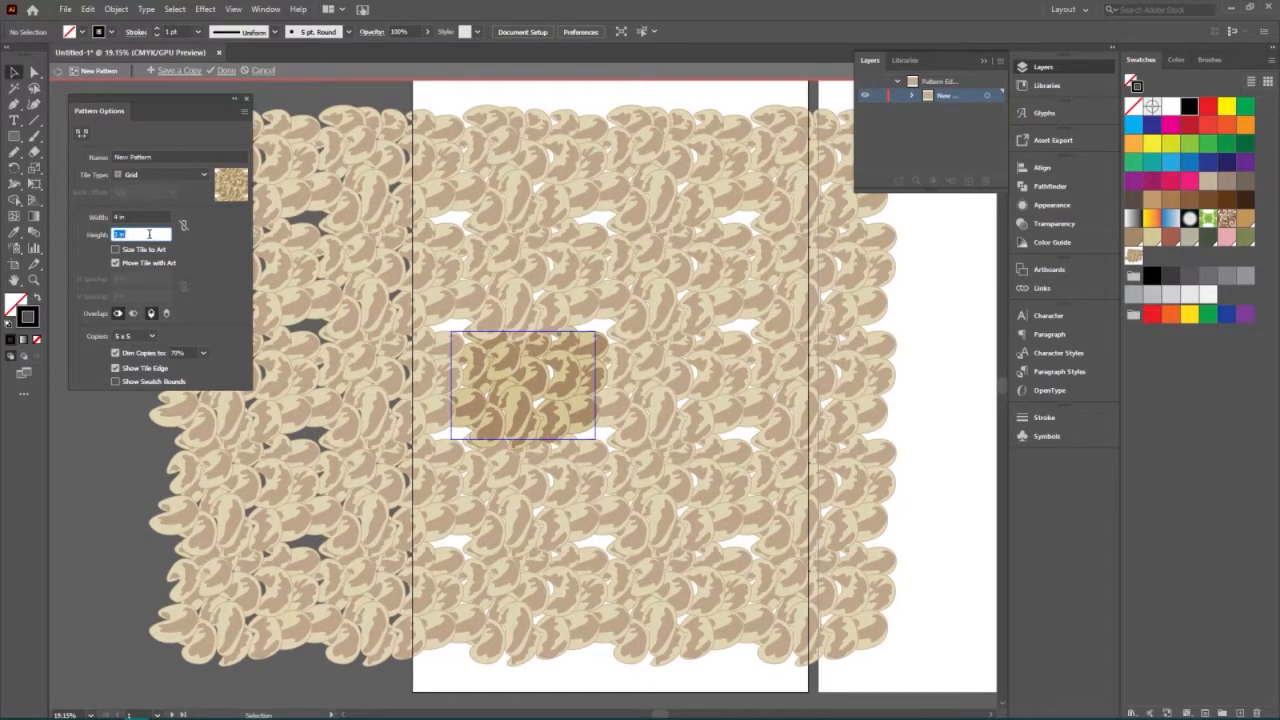
key(Down)
key(Down)
key(Down)
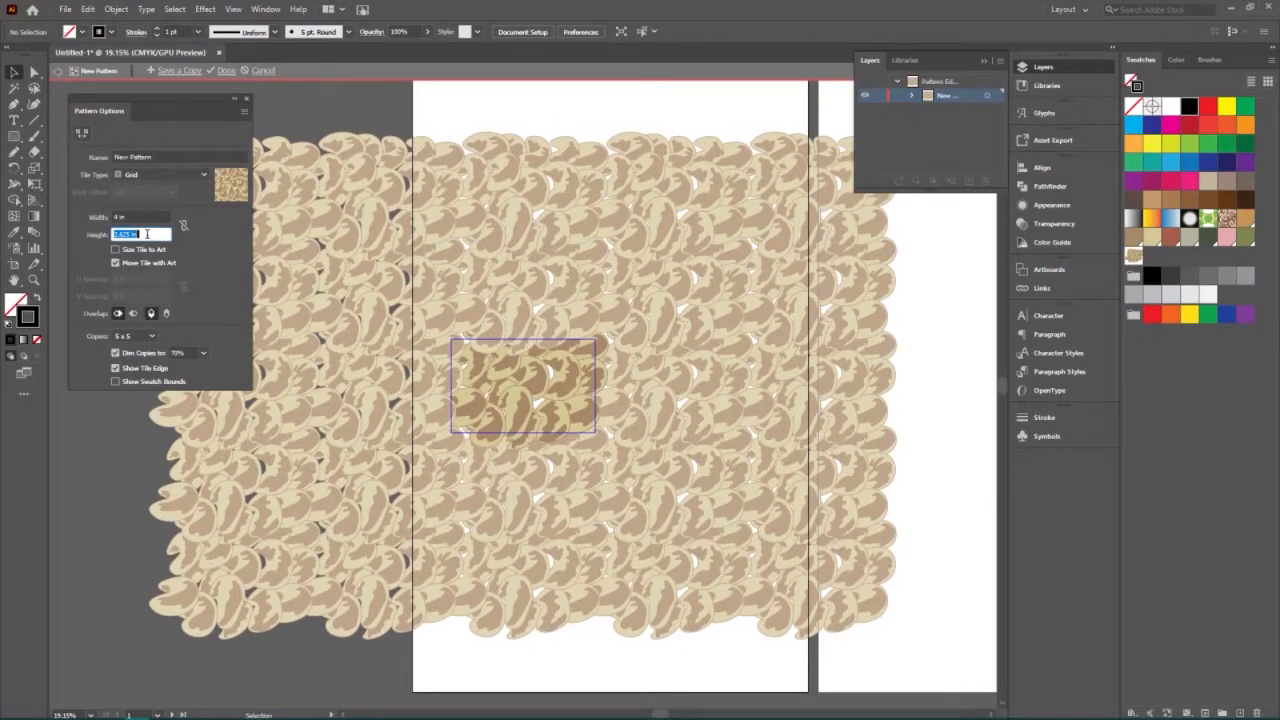
key(Down)
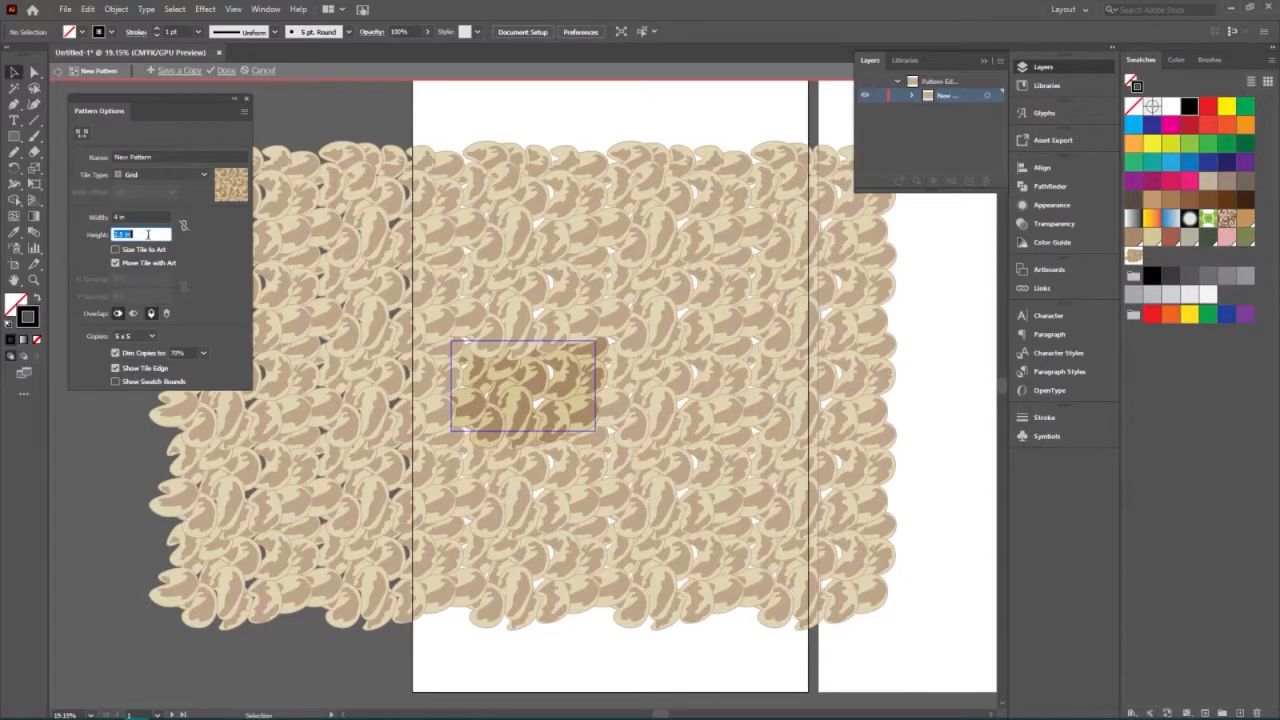
key(Up)
key(Up)
key(Up)
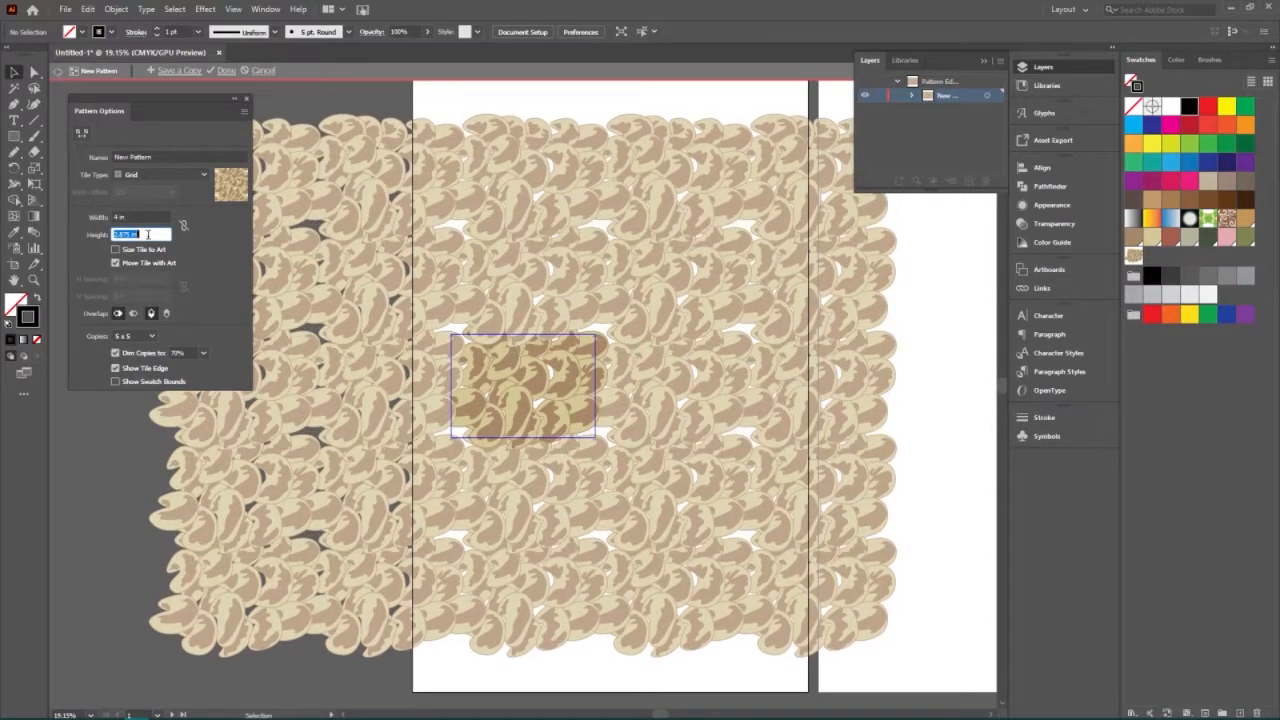
key(Up)
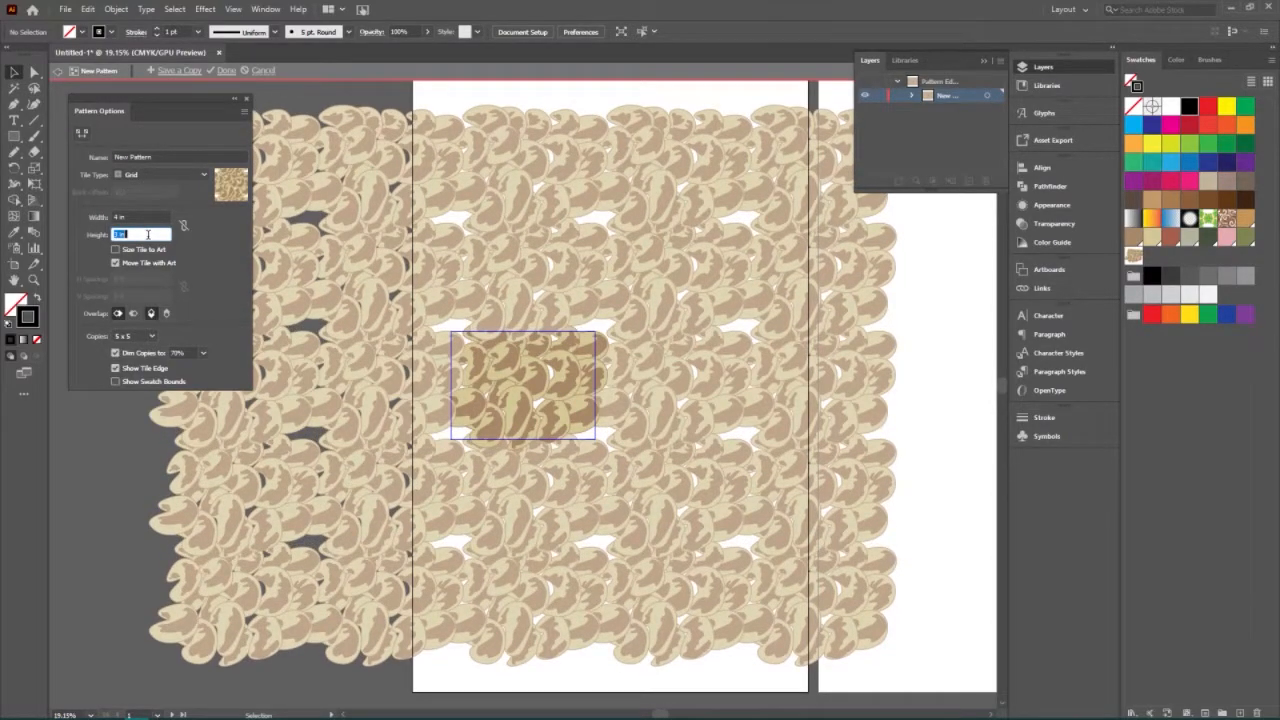
key(Up)
key(Down)
Change the tile overlap to right in front, and cancel the pattern edit without keeping the swatch.
click(133, 314)
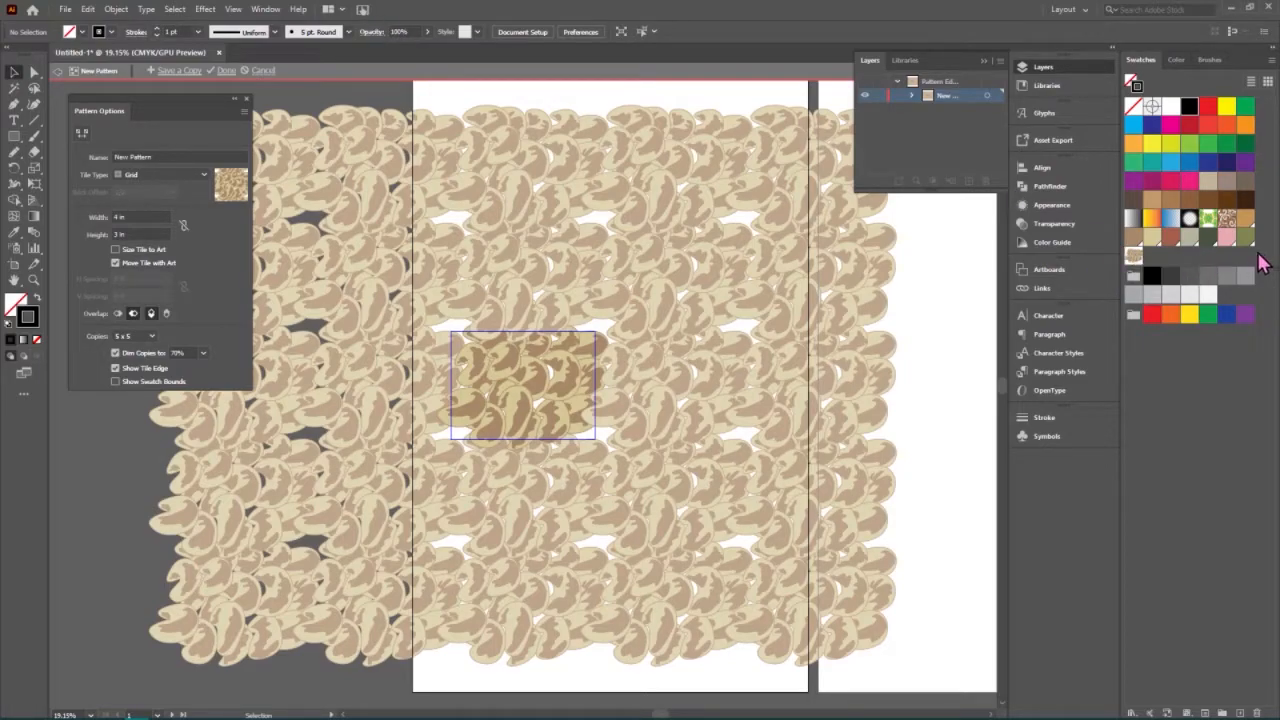
click(262, 71)
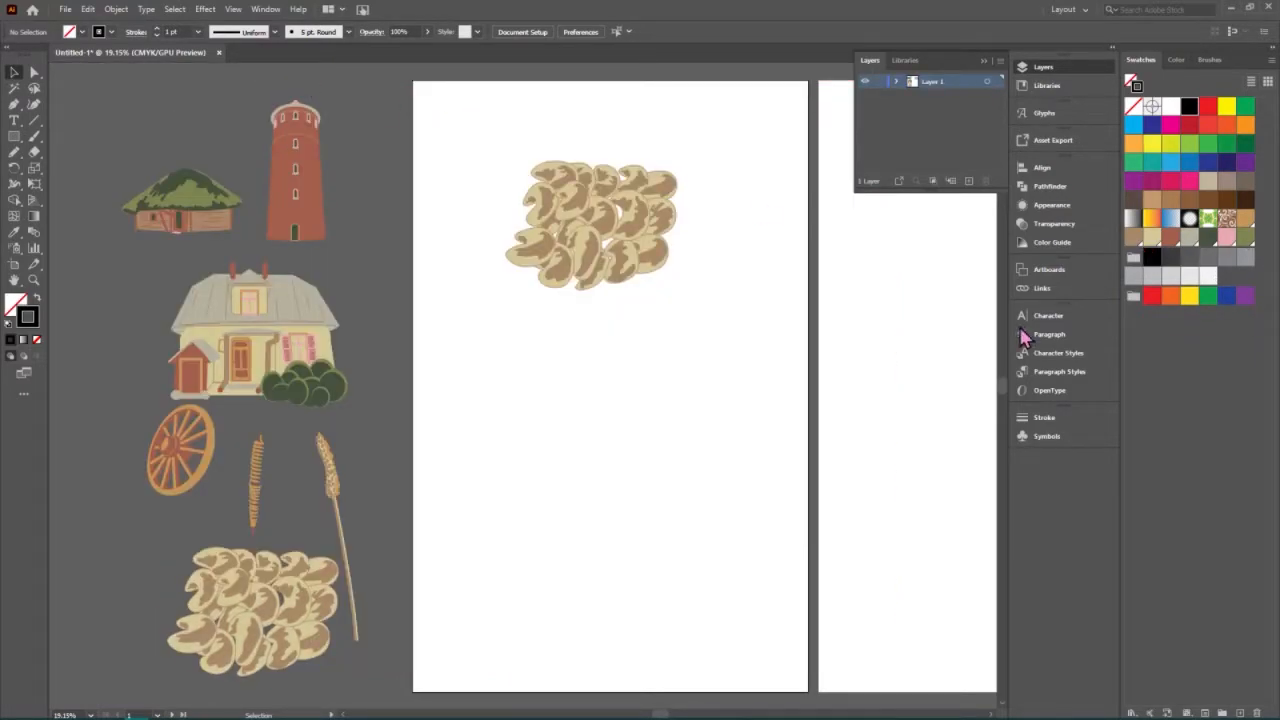
Group the artwork's custom swatches, from the light orange to the olive green, into a new color group.
click(982, 62)
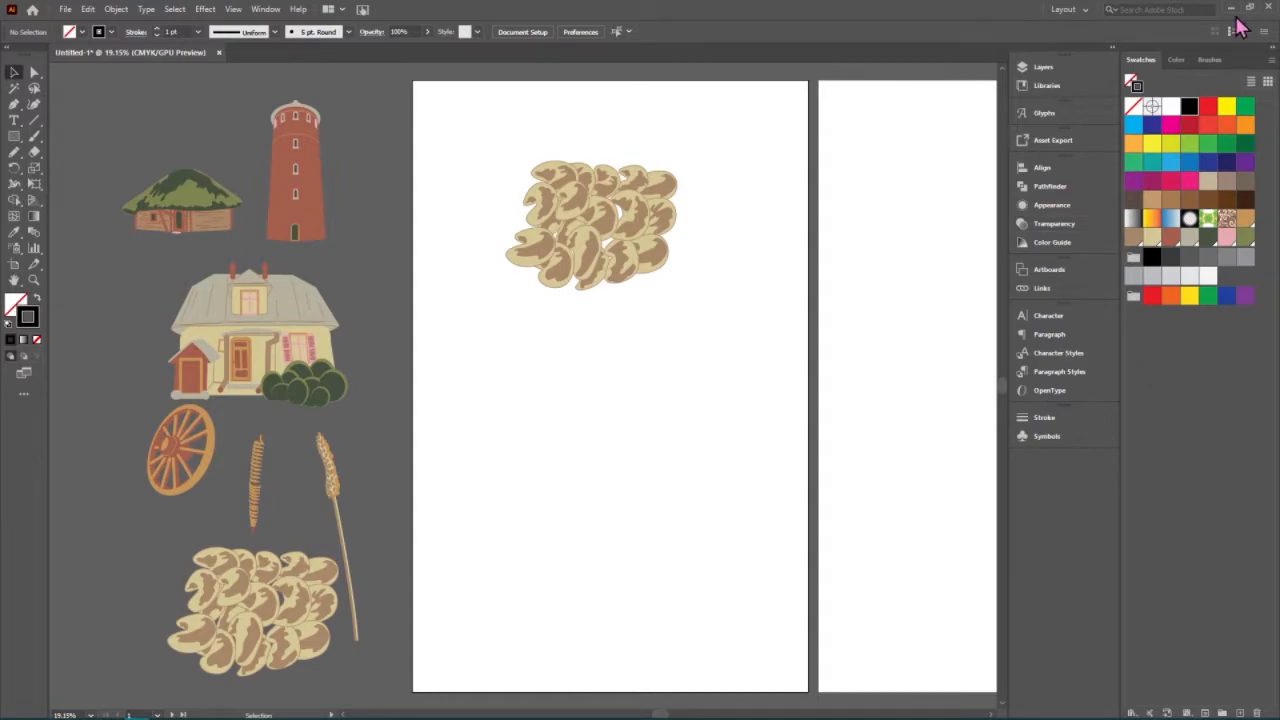
click(1270, 60)
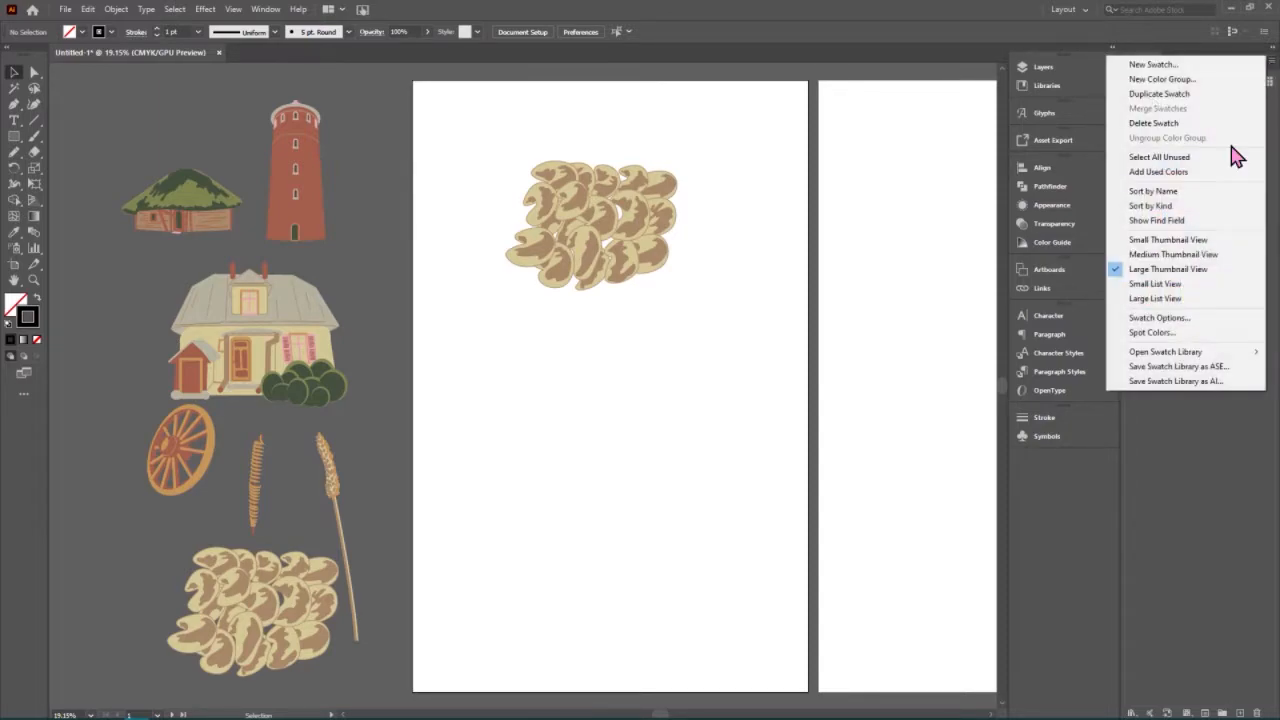
click(1190, 270)
click(838, 387)
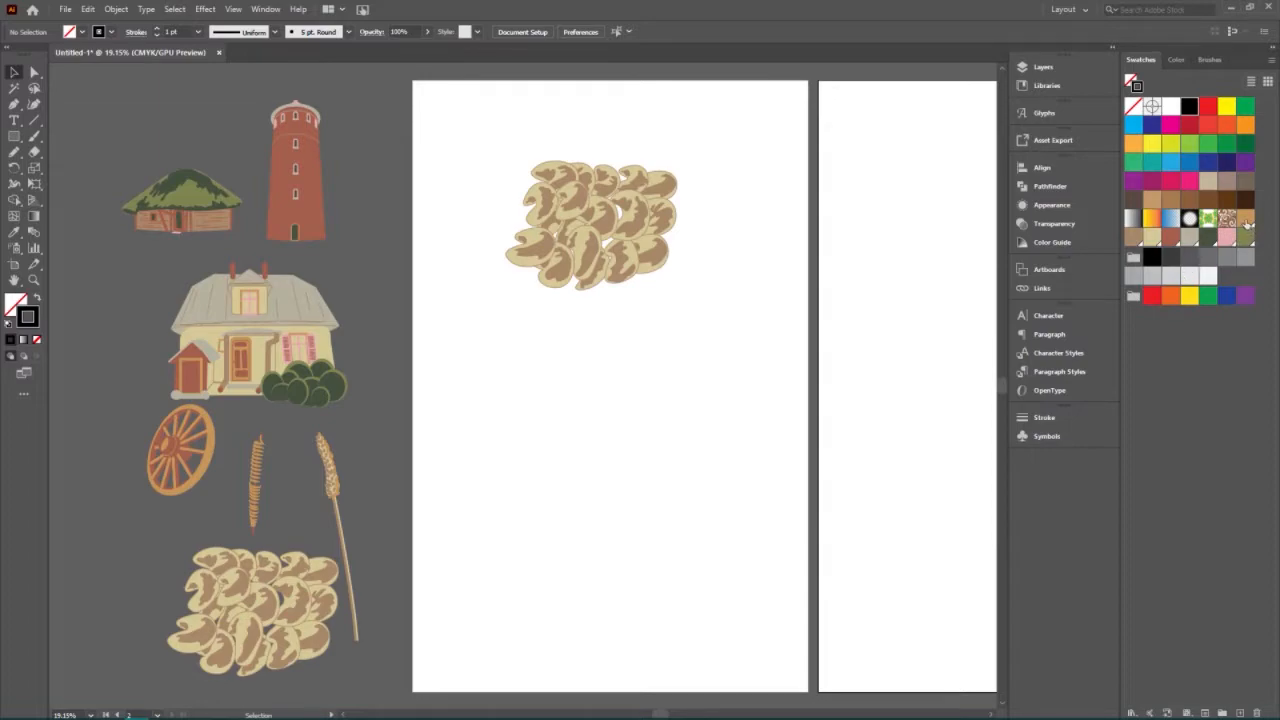
click(1246, 220)
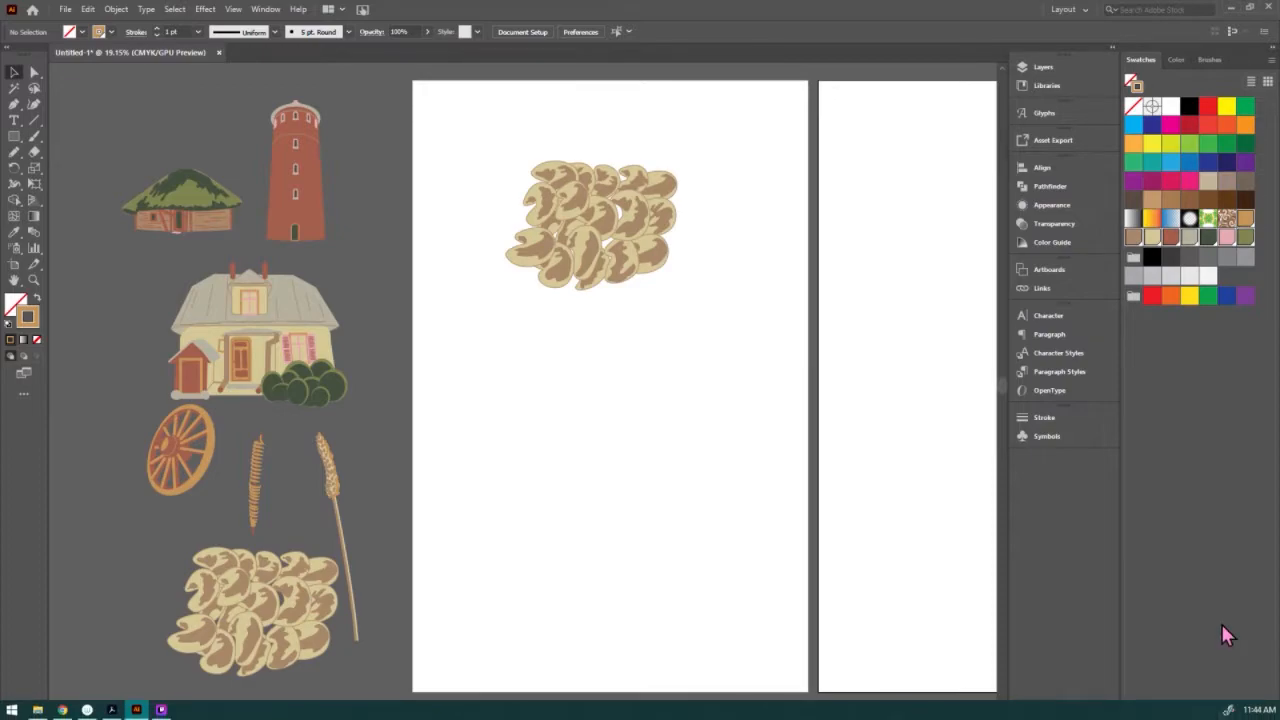
click(1222, 712)
click(644, 389)
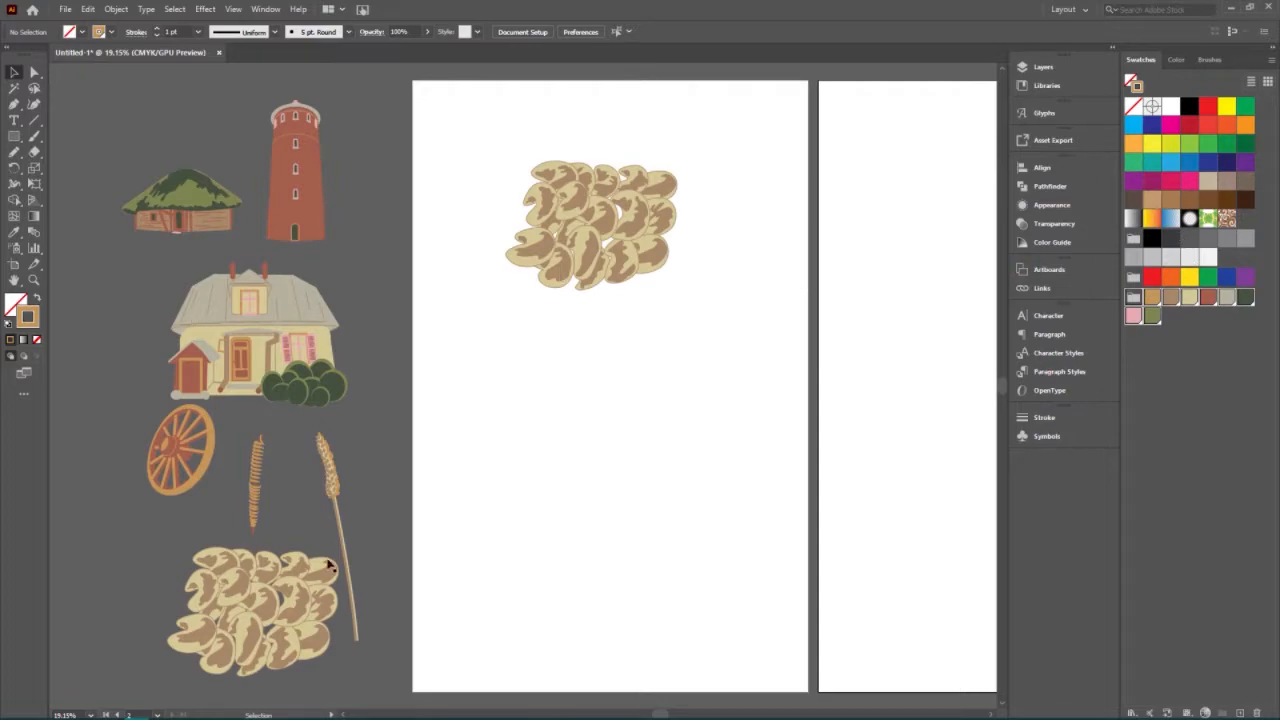
click(1191, 351)
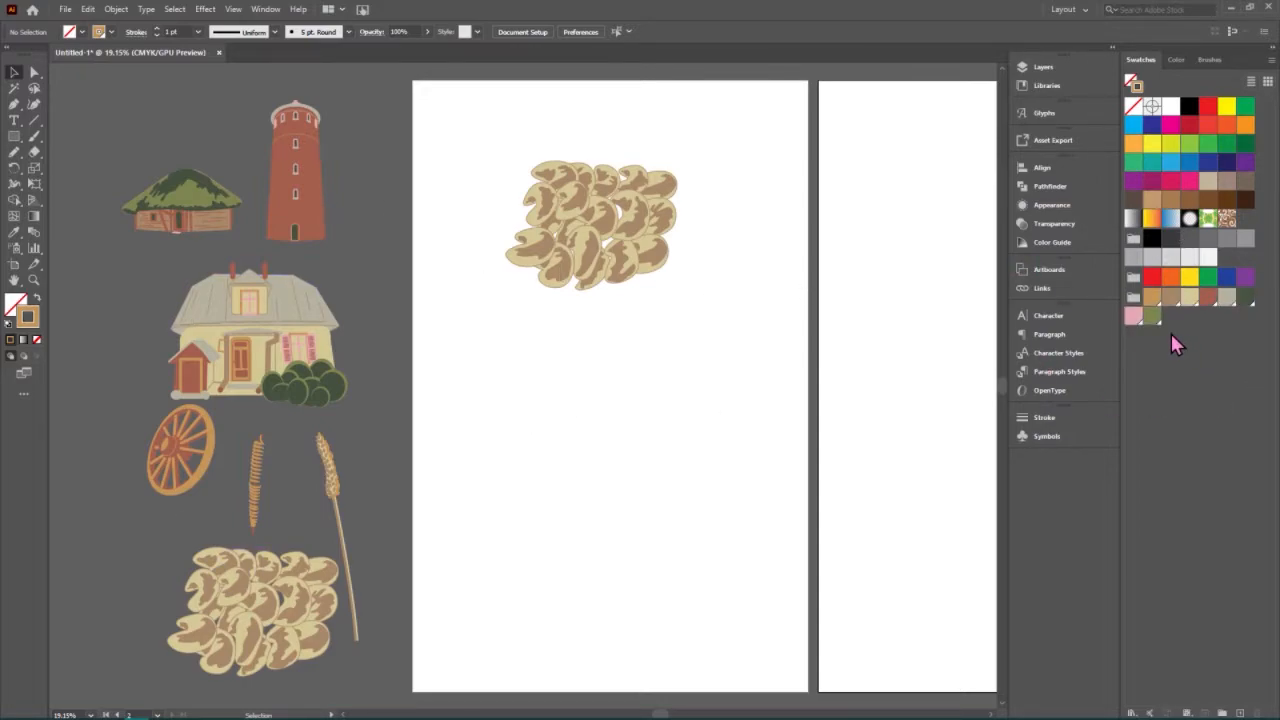
click(1131, 297)
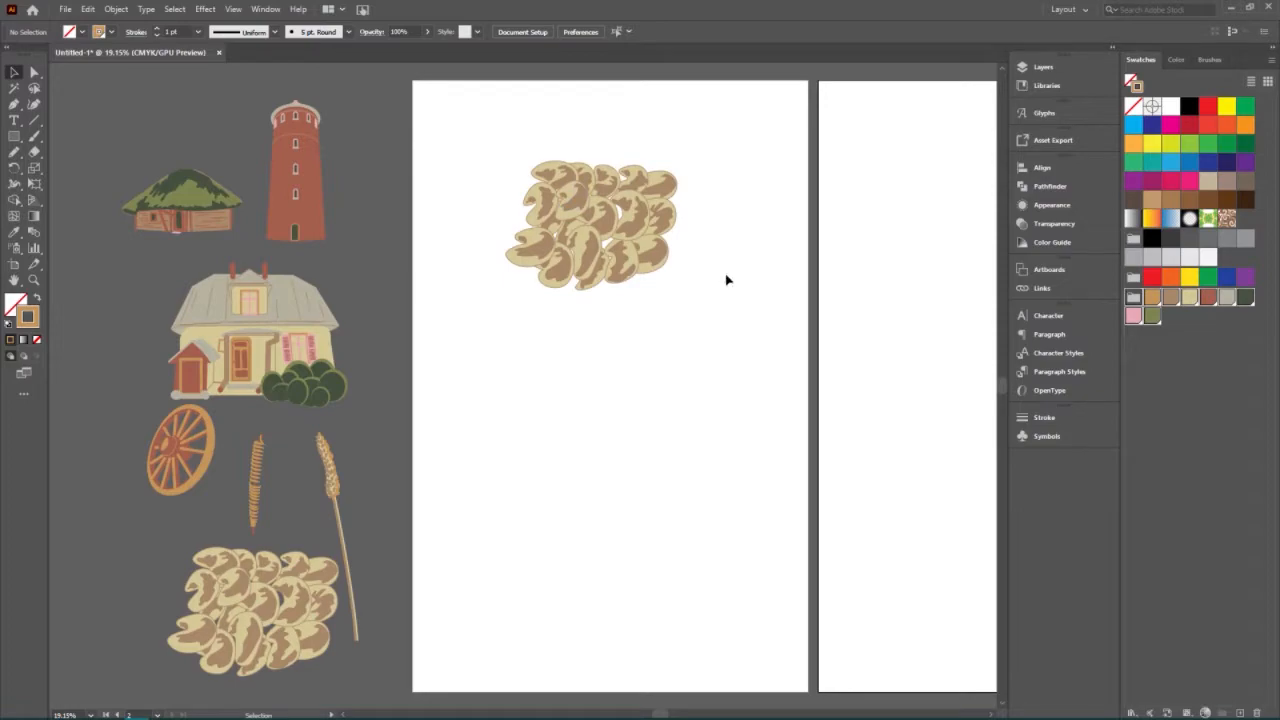
Draw a rectangle 4 in wide and 3 in high with a light orange outline and no fill, below the bean cluster.
drag(694, 372, 497, 115)
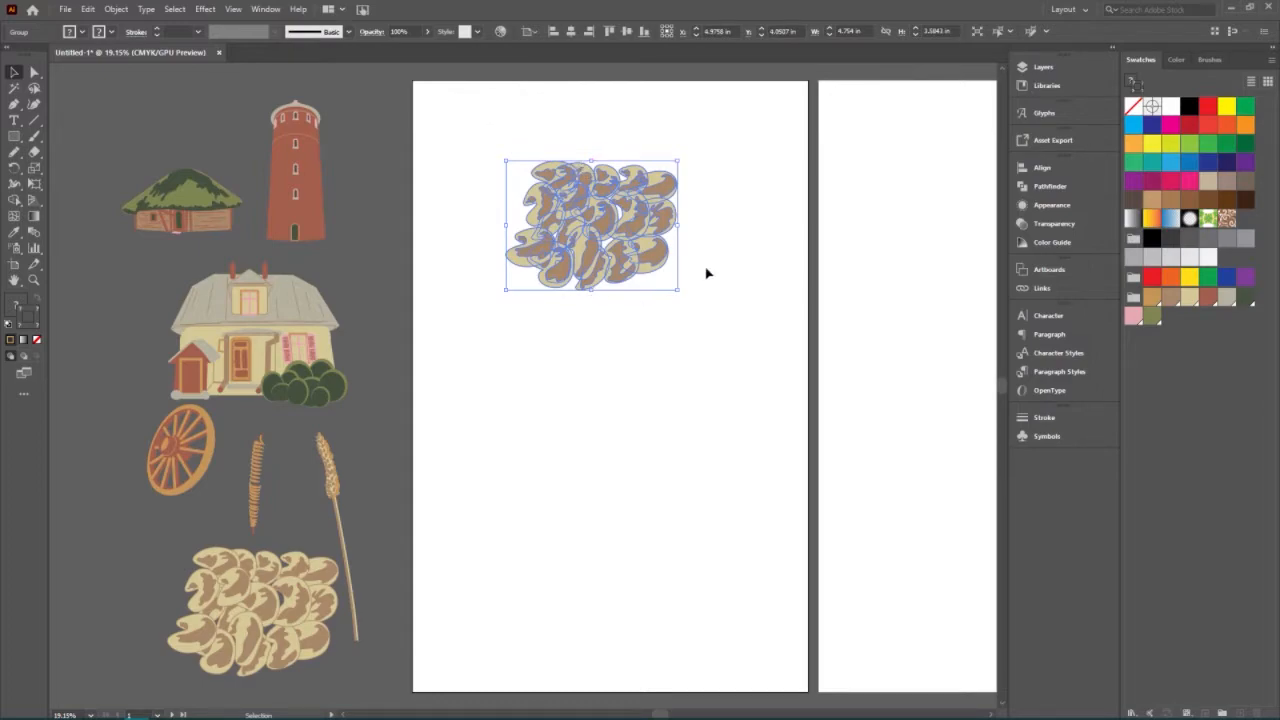
click(73, 254)
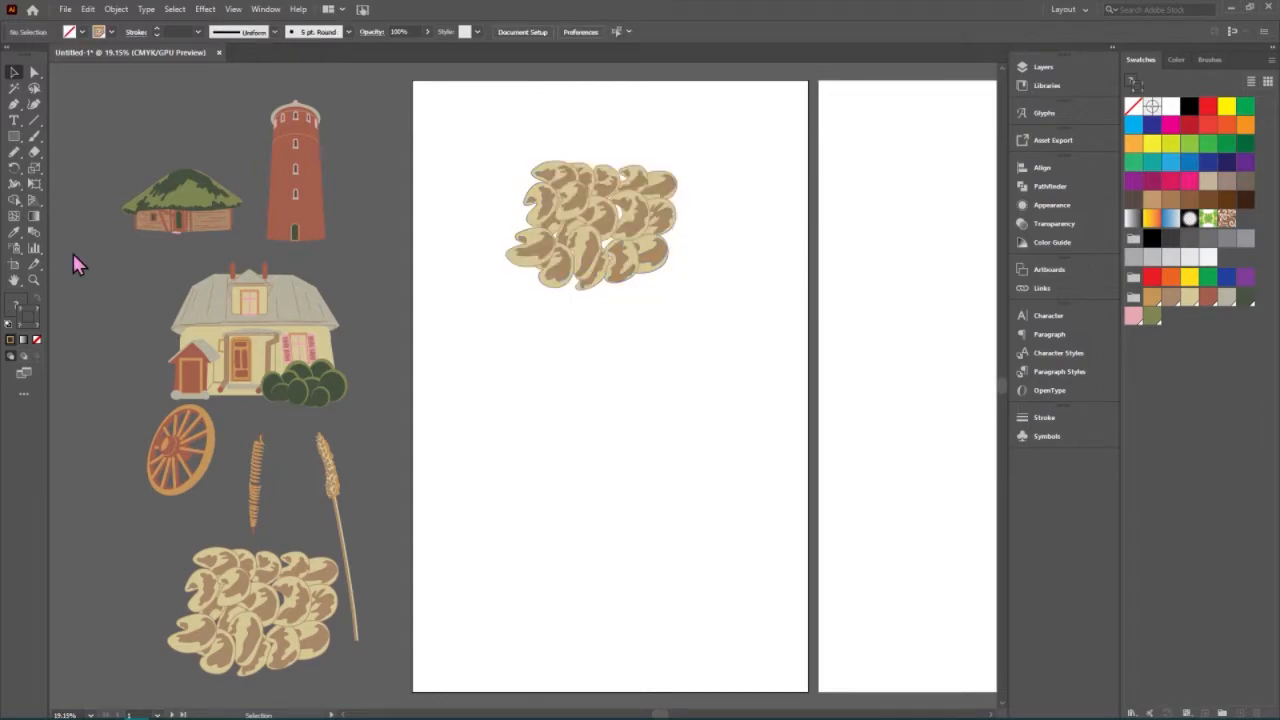
click(14, 136)
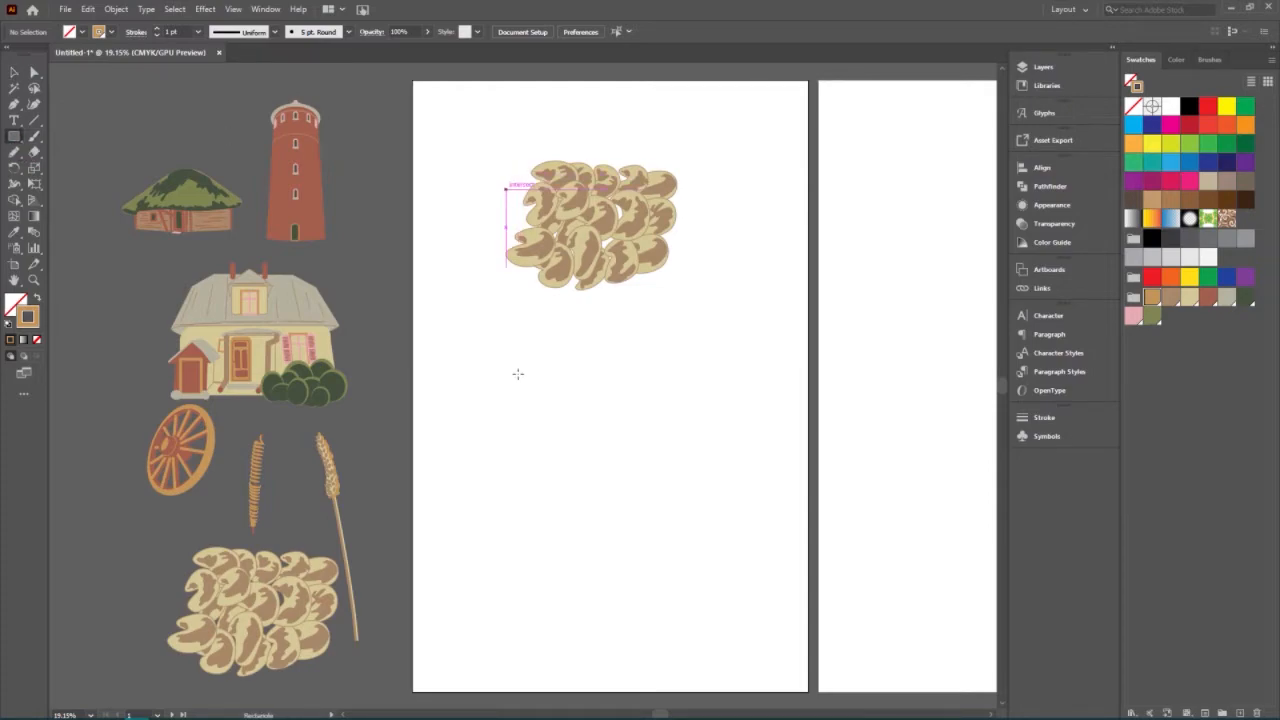
click(586, 382)
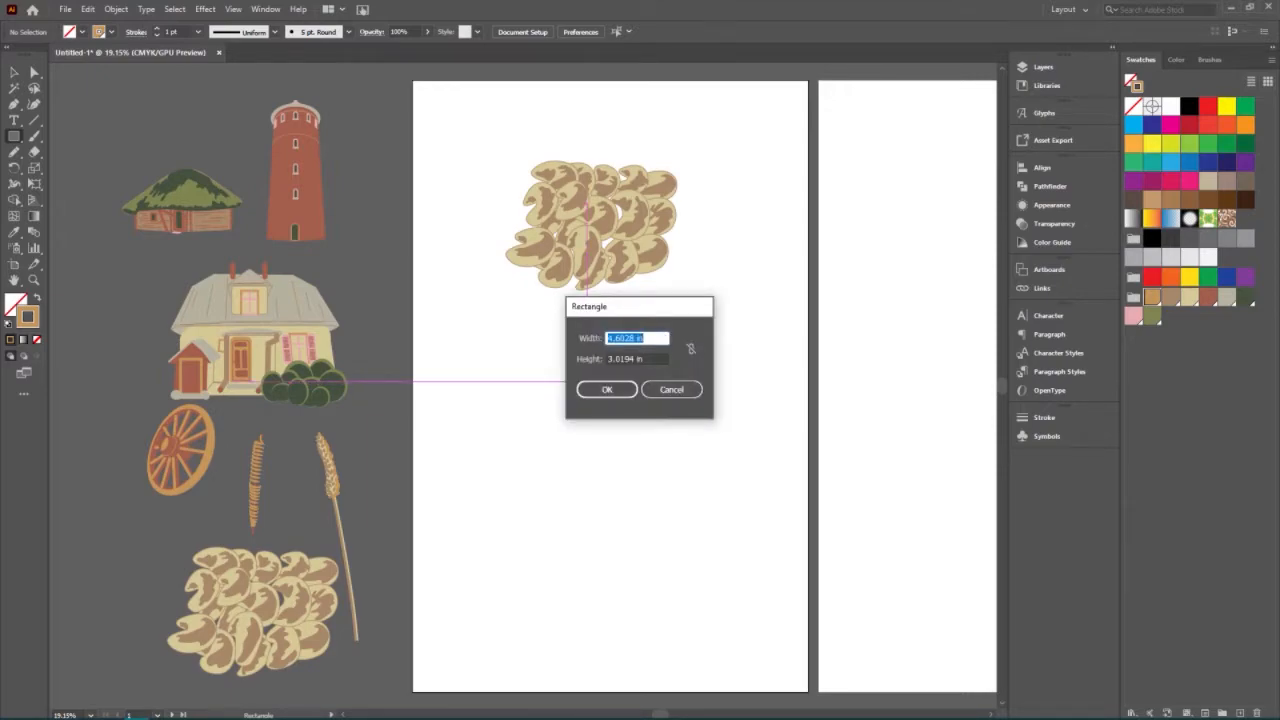
text(4)
key(Tab)
text(3)
click(605, 390)
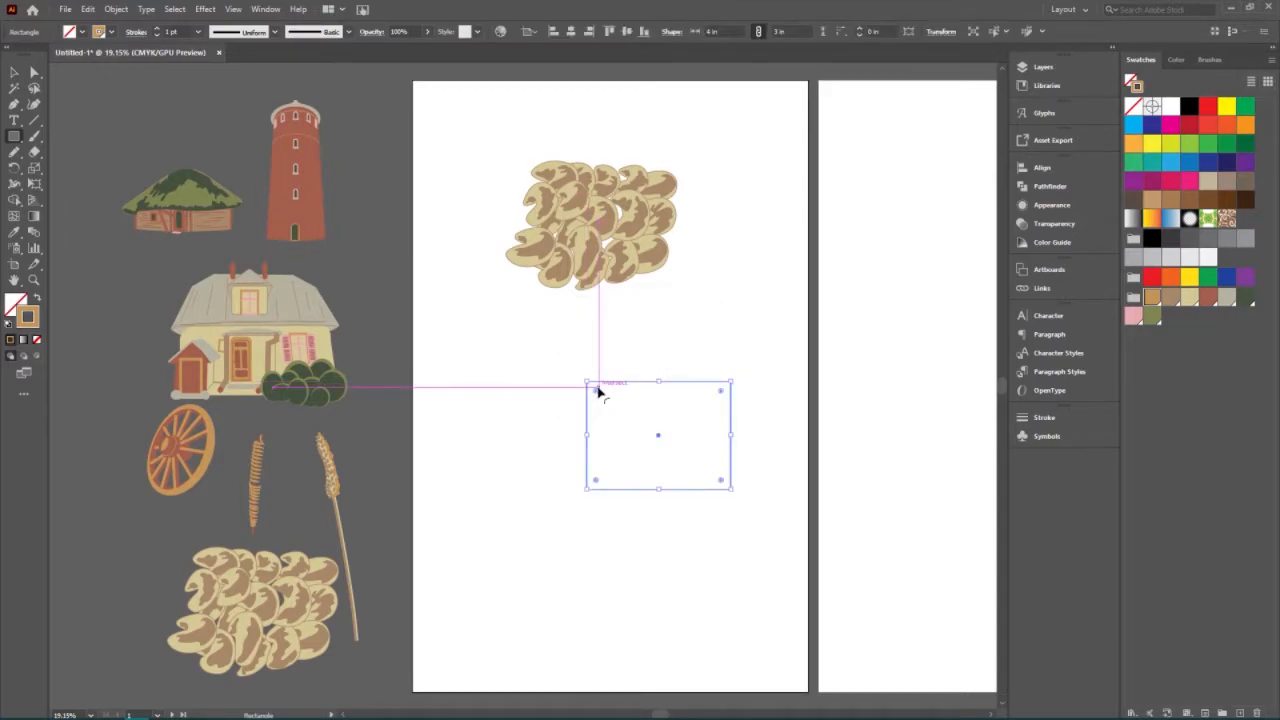
Move the 4 × 3 in rectangle over the bean cluster so beans cross its right and bottom edges.
click(14, 72)
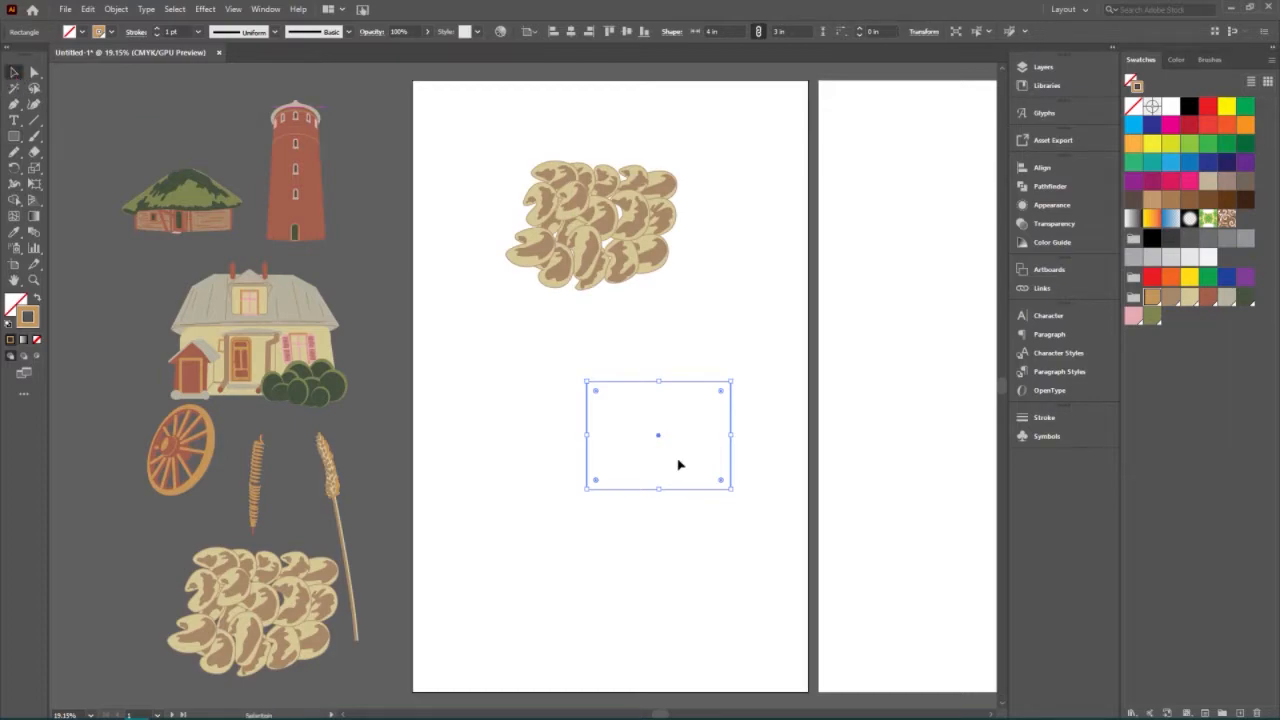
click(720, 430)
drag(733, 428, 671, 215)
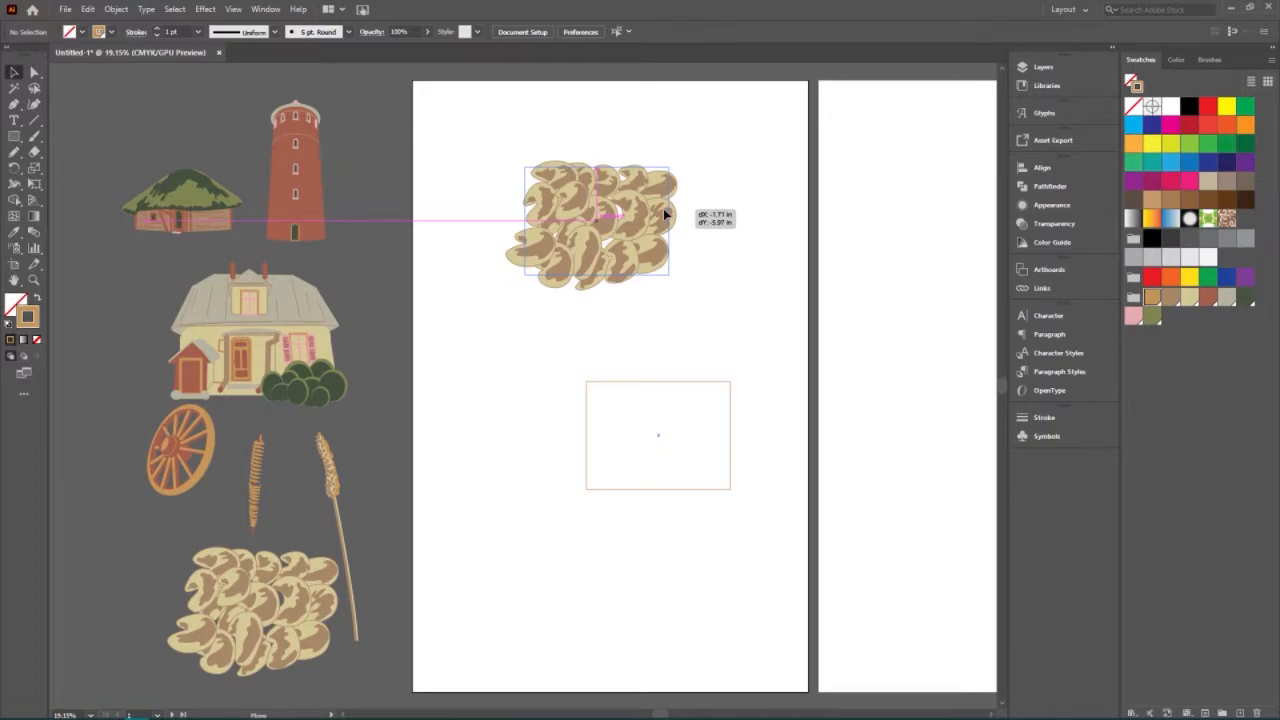
drag(666, 215, 662, 215)
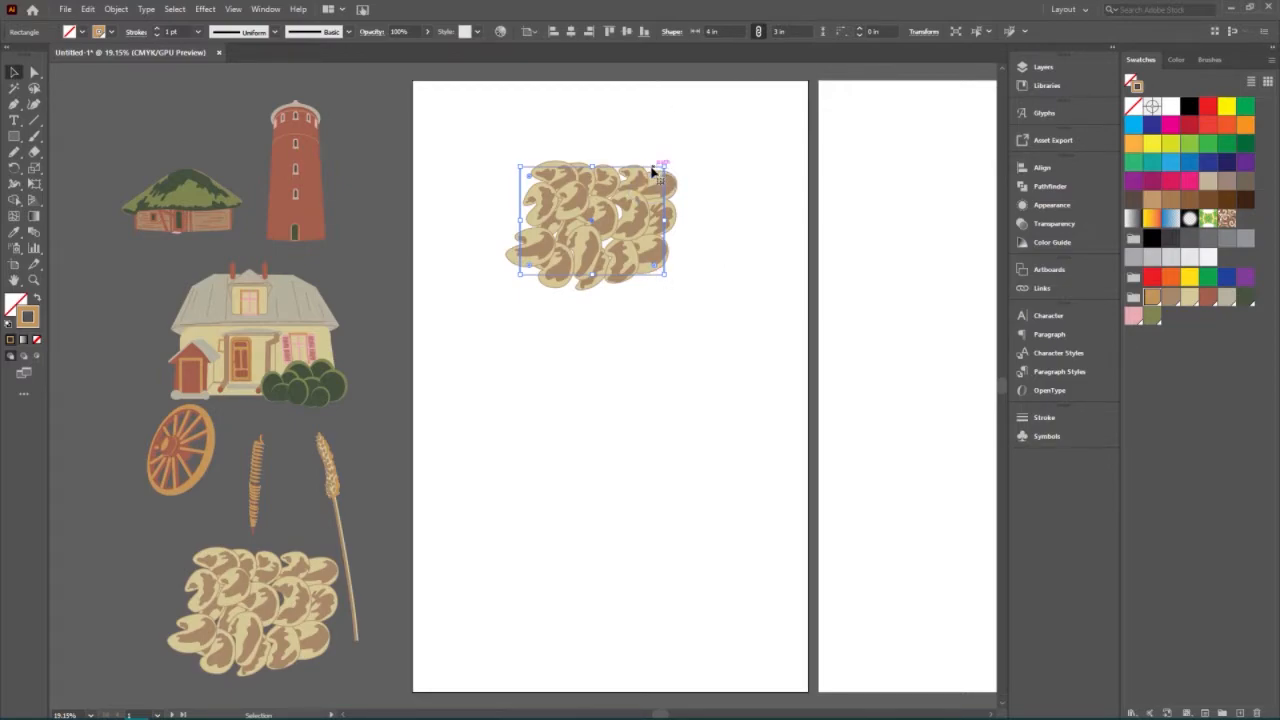
mouse_move(652, 171)
mouse_down()
mouse_move(636, 140)
mouse_move(649, 160)
mouse_move(636, 165)
mouse_up()
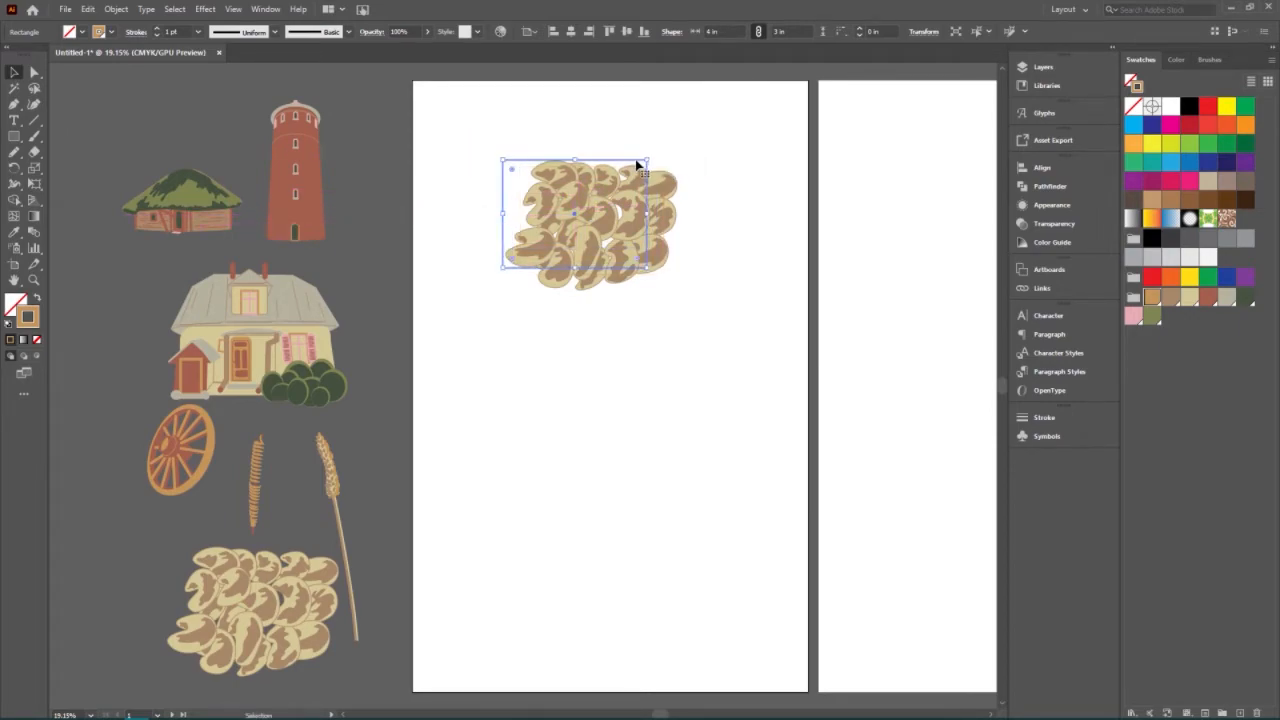
click(708, 256)
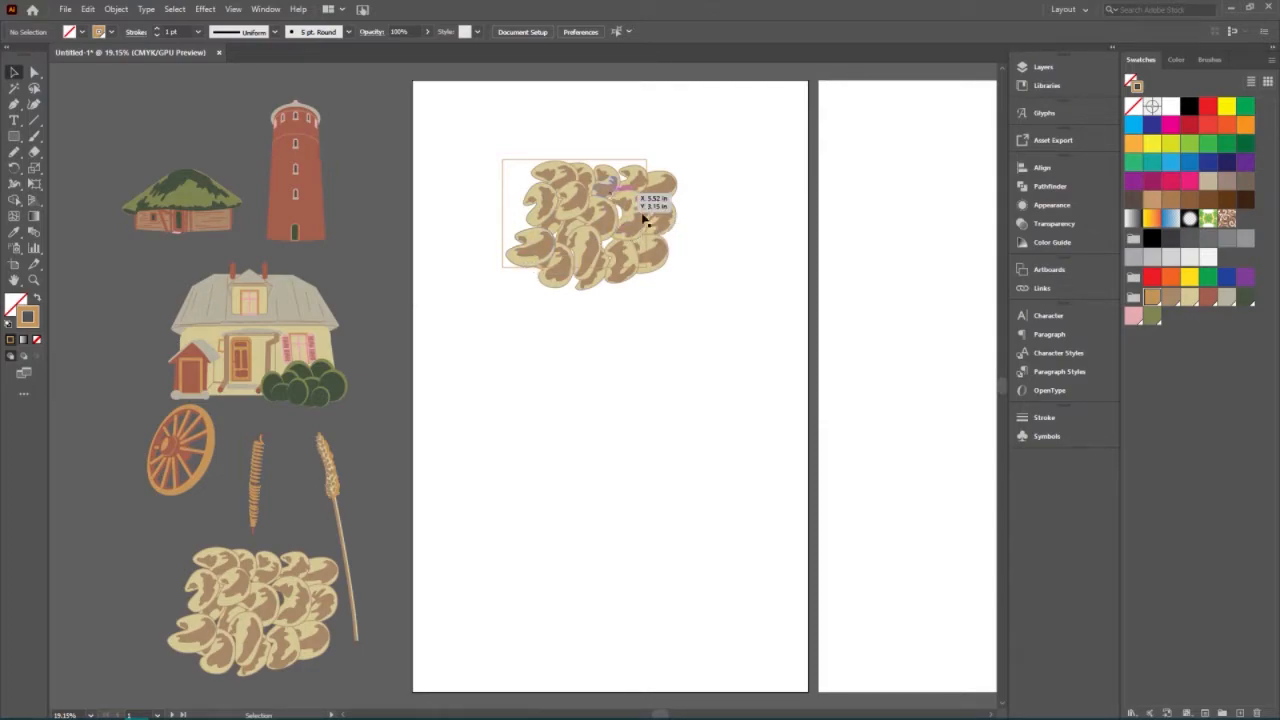
drag(626, 164, 630, 166)
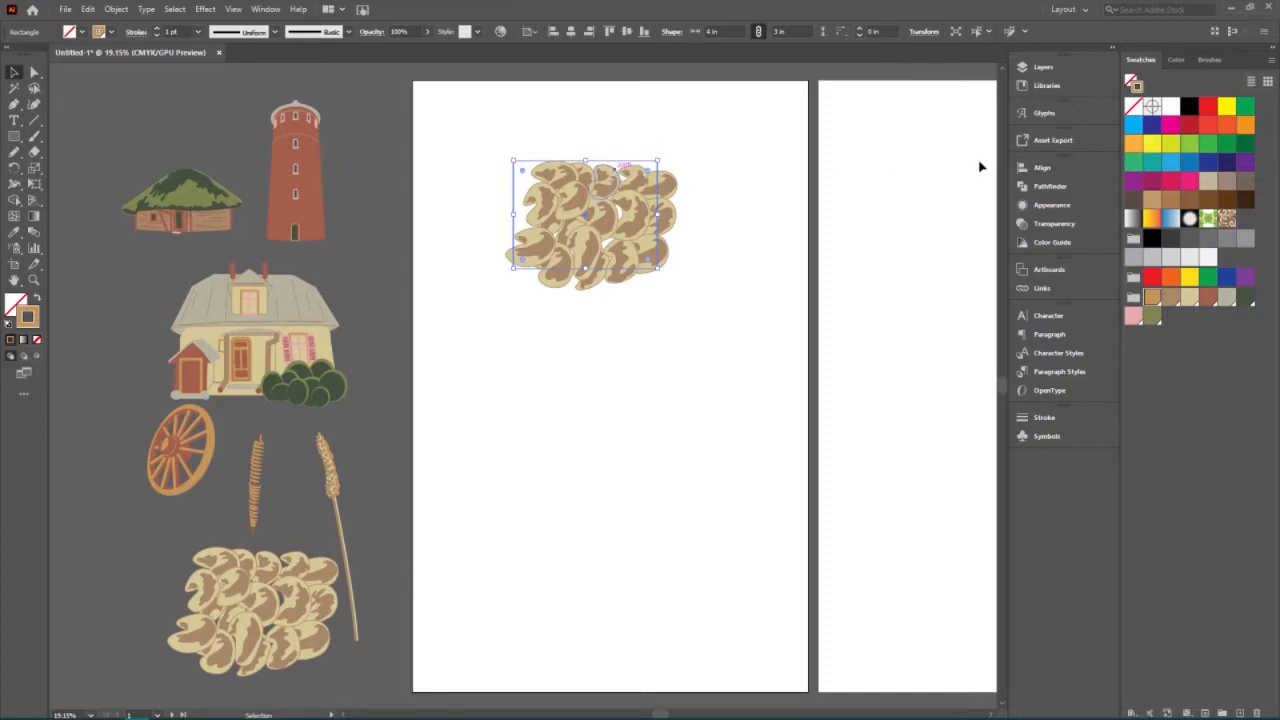
Fine-tune the rectangle's position over the beans by nudging it slightly down and right, and back up a little.
key(Down)
key(Down)
key(Down)
key(Down)
key(Right)
key(Right)
key(Right)
key(Right)
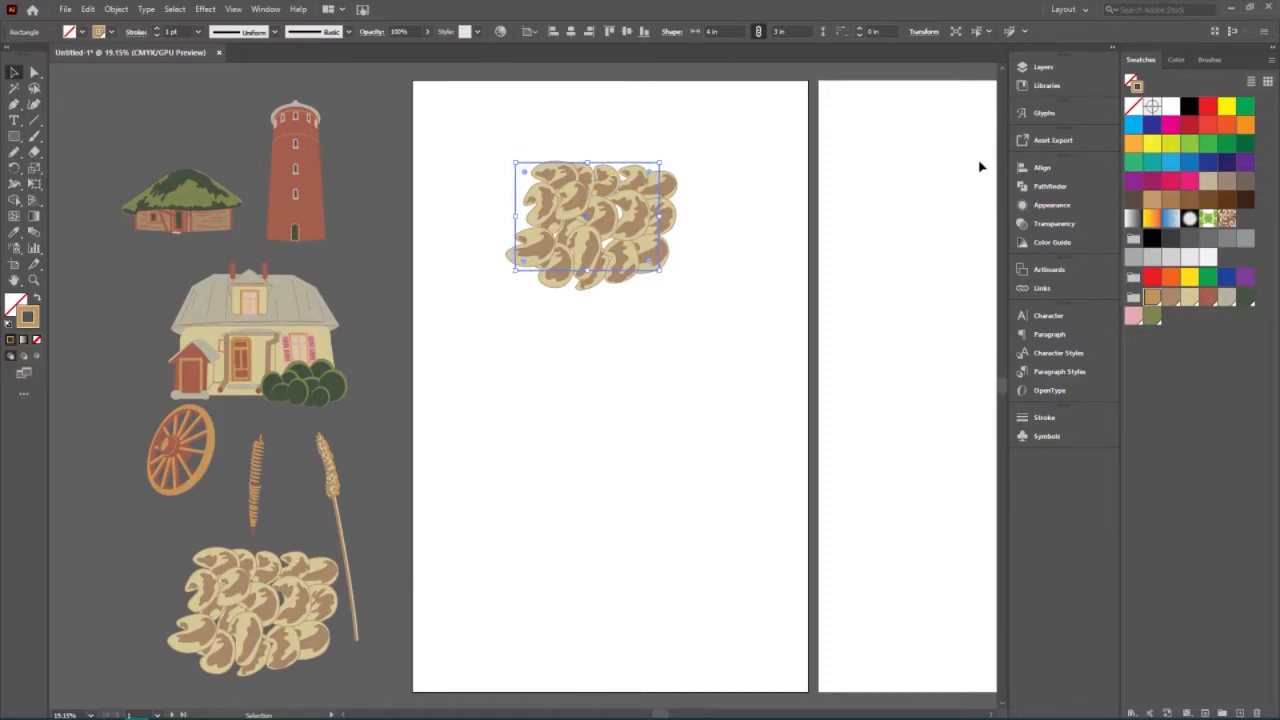
key(Up)
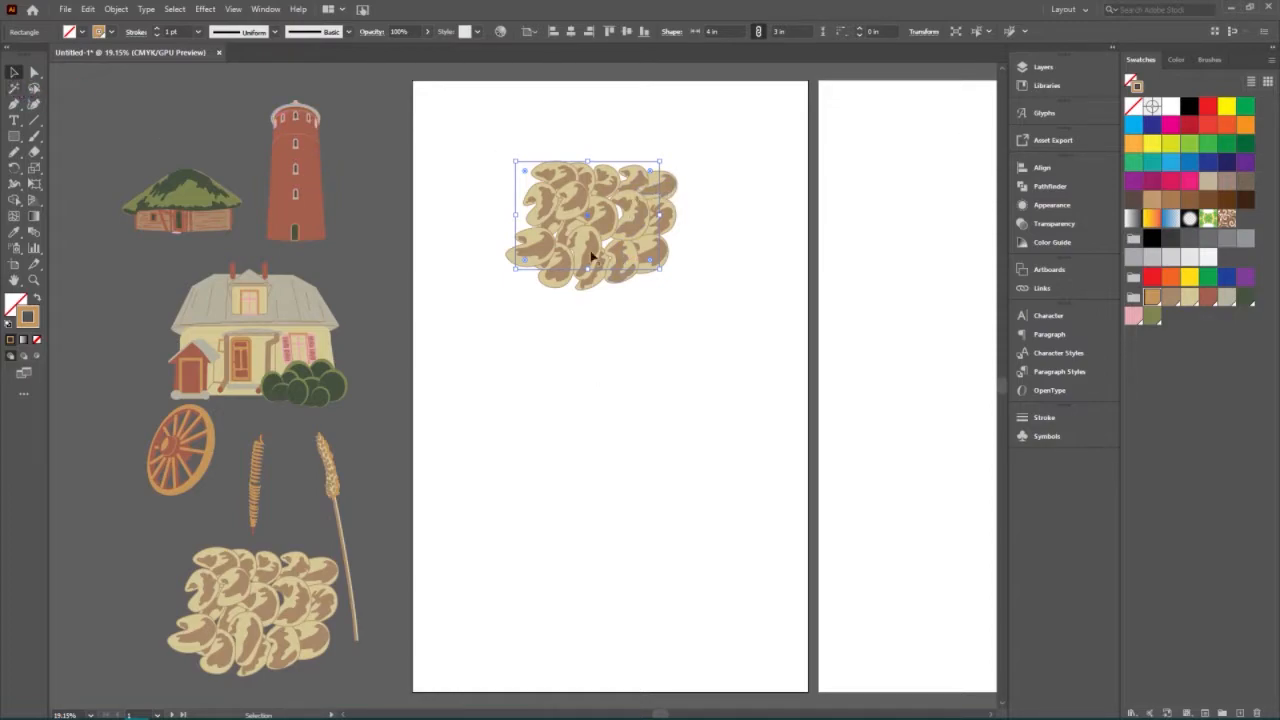
click(637, 131)
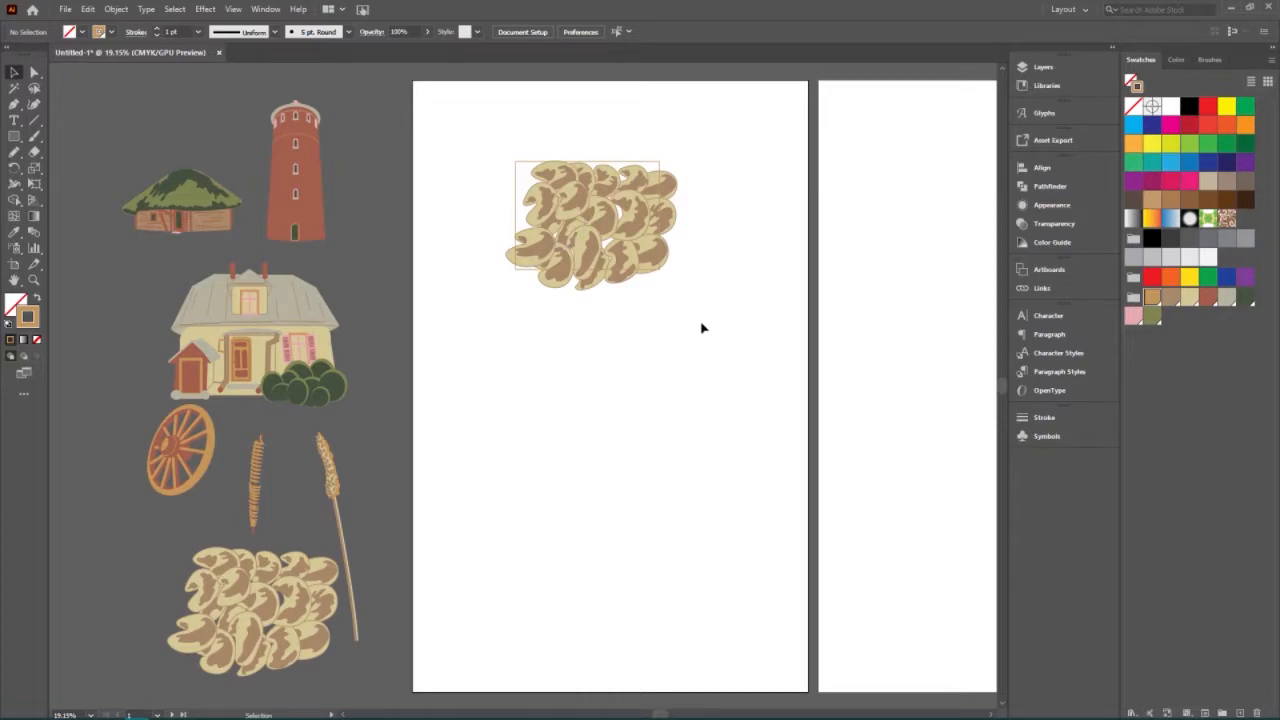
Ungroup the bean cluster under the rectangle so its shapes can be selected individually.
click(665, 190)
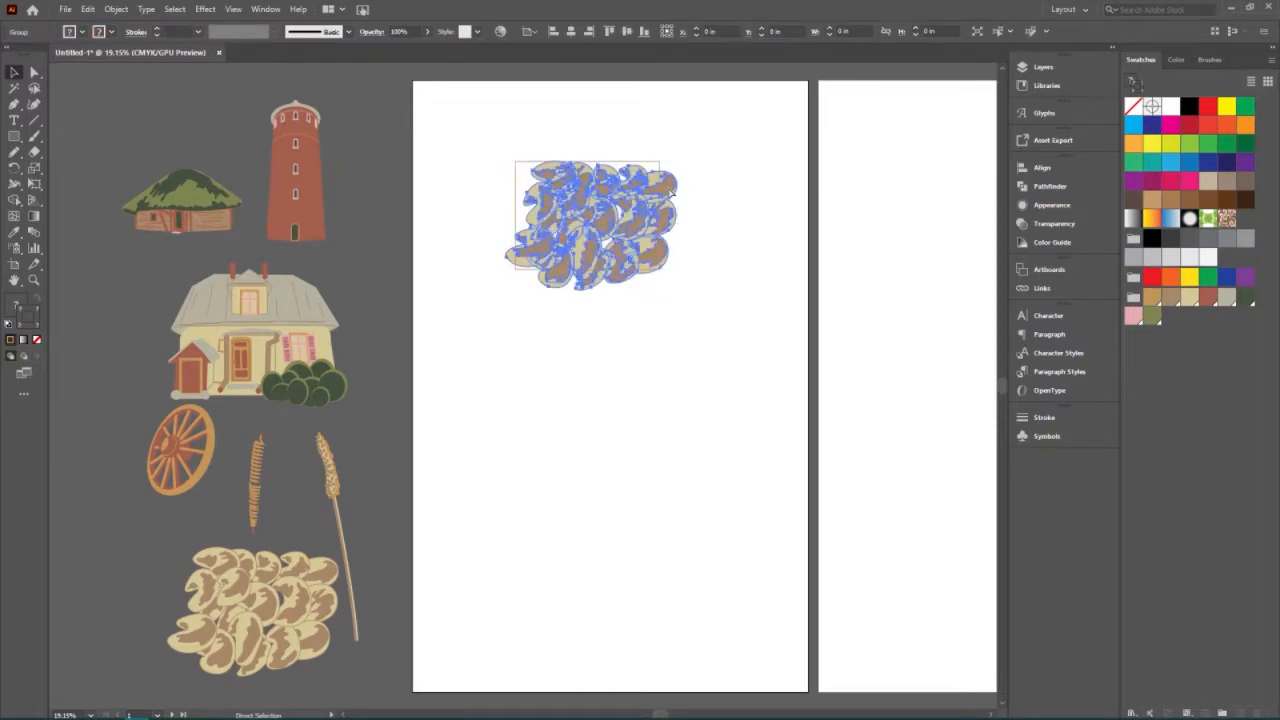
key(ctrl+=)
key(ctrl+=)
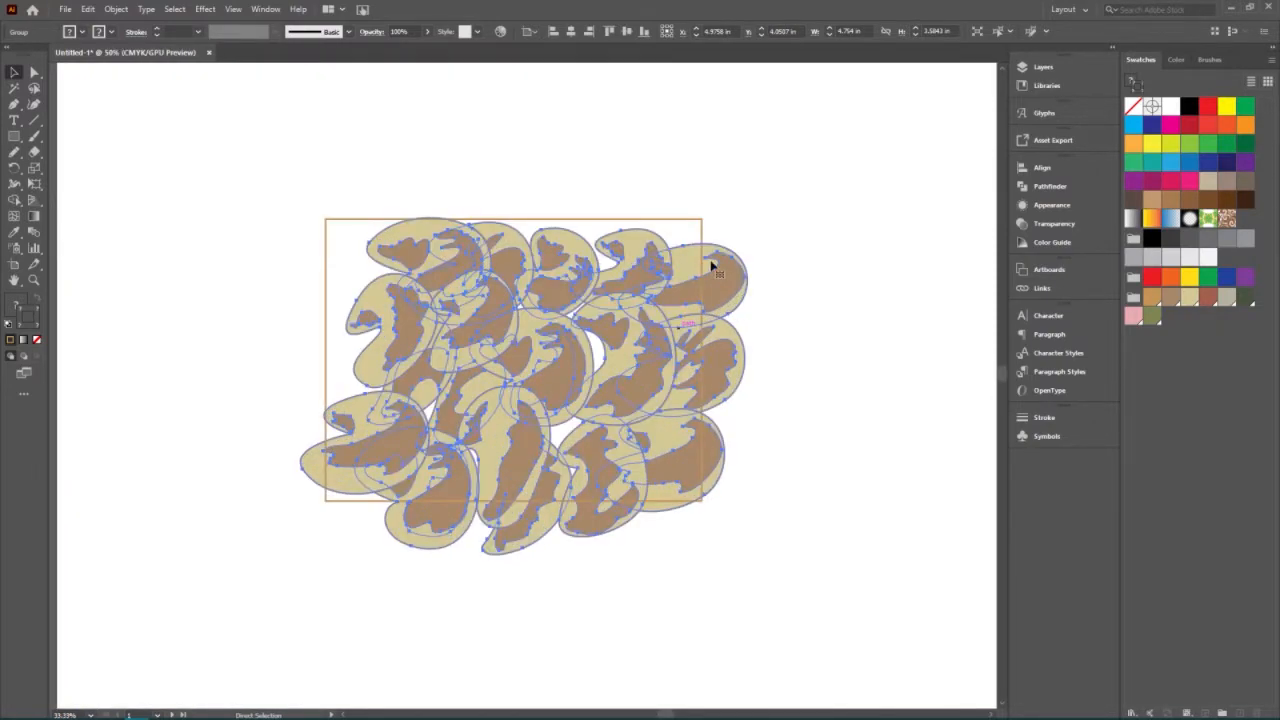
key(v)
click(800, 435)
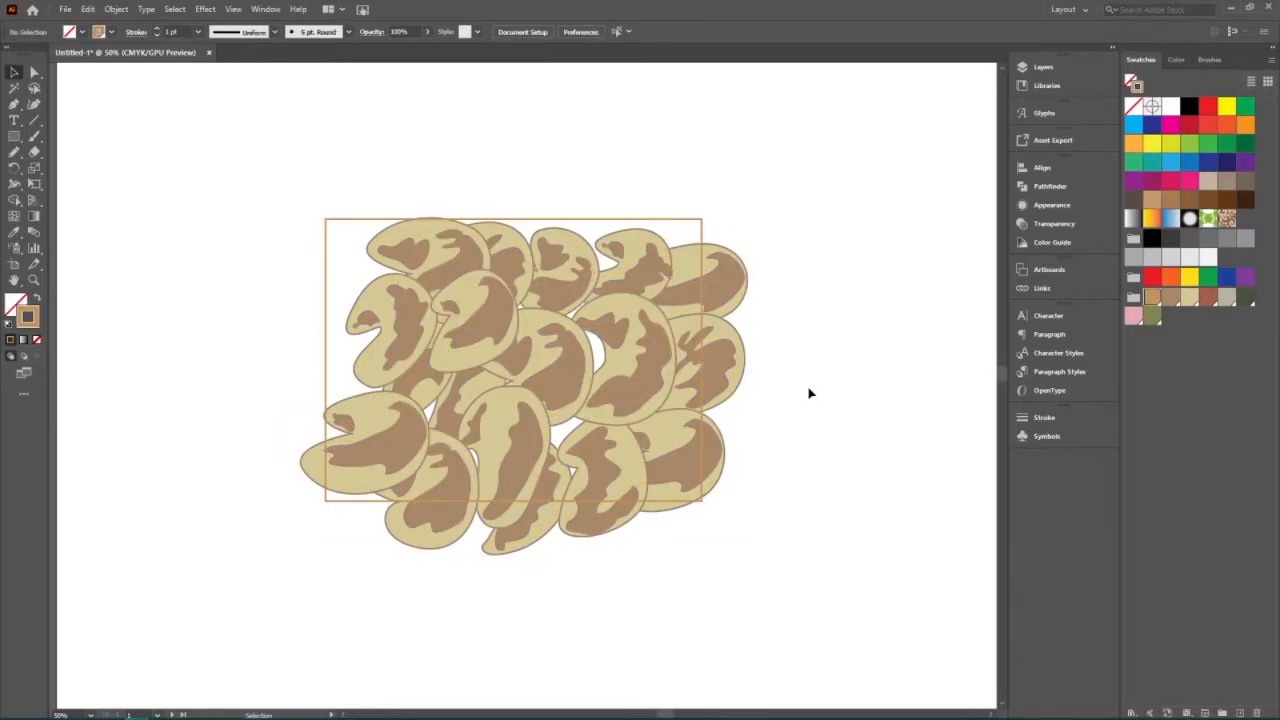
click(723, 286)
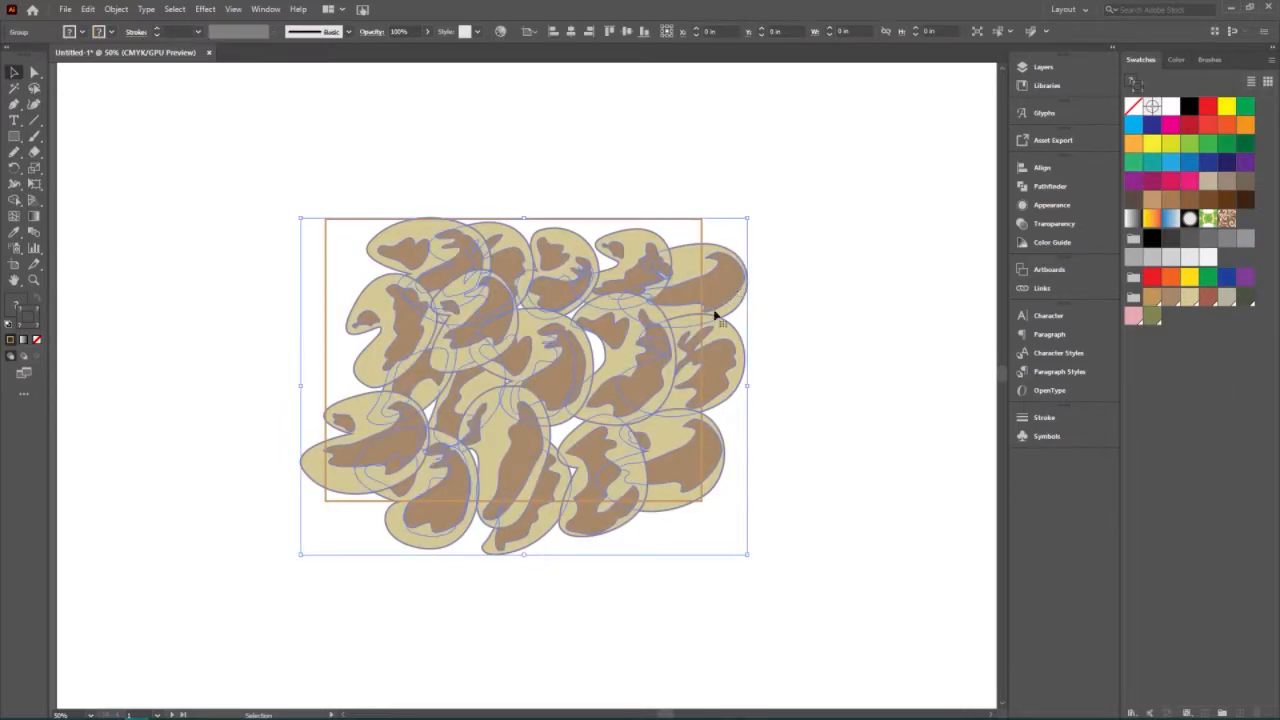
right_click(719, 287)
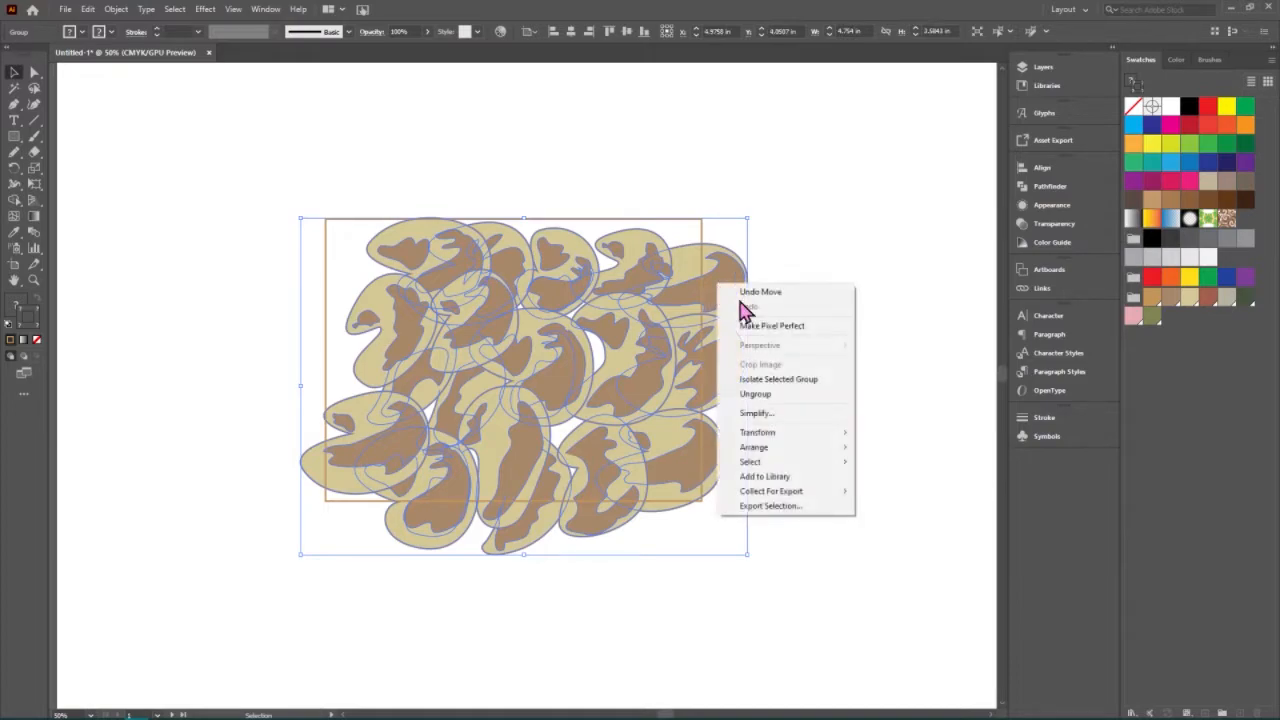
click(762, 394)
click(737, 401)
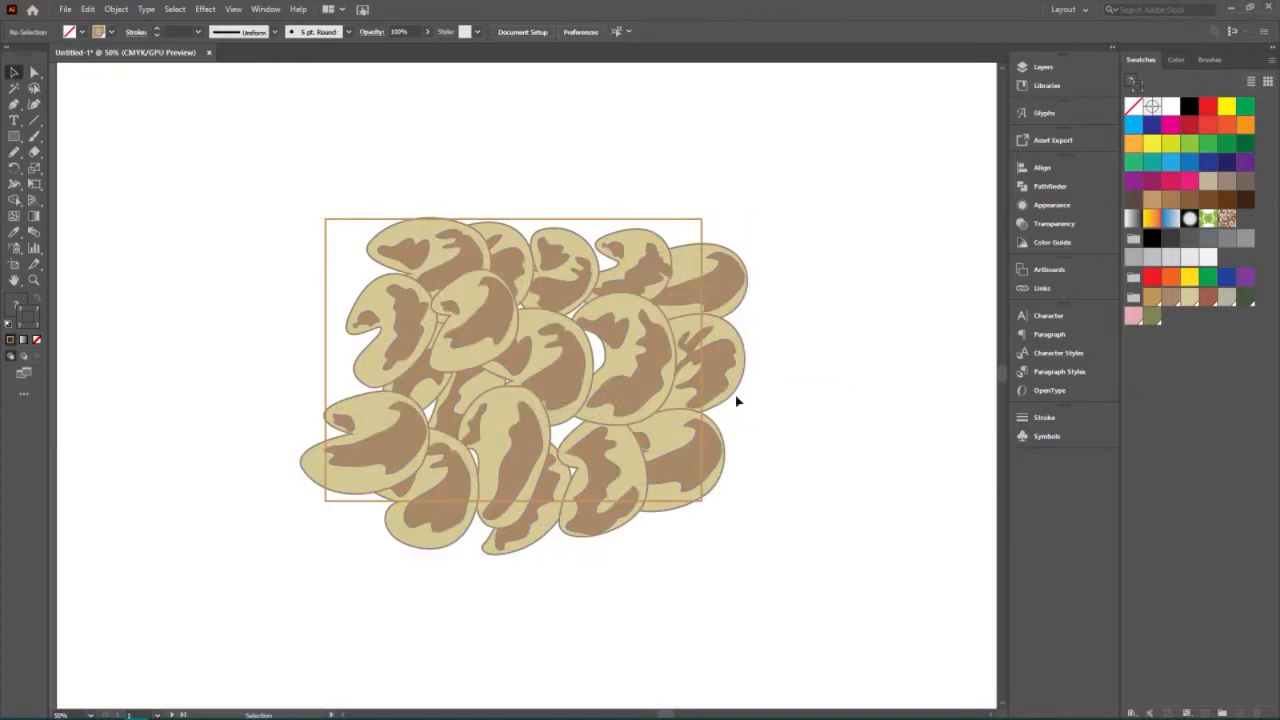
click(726, 288)
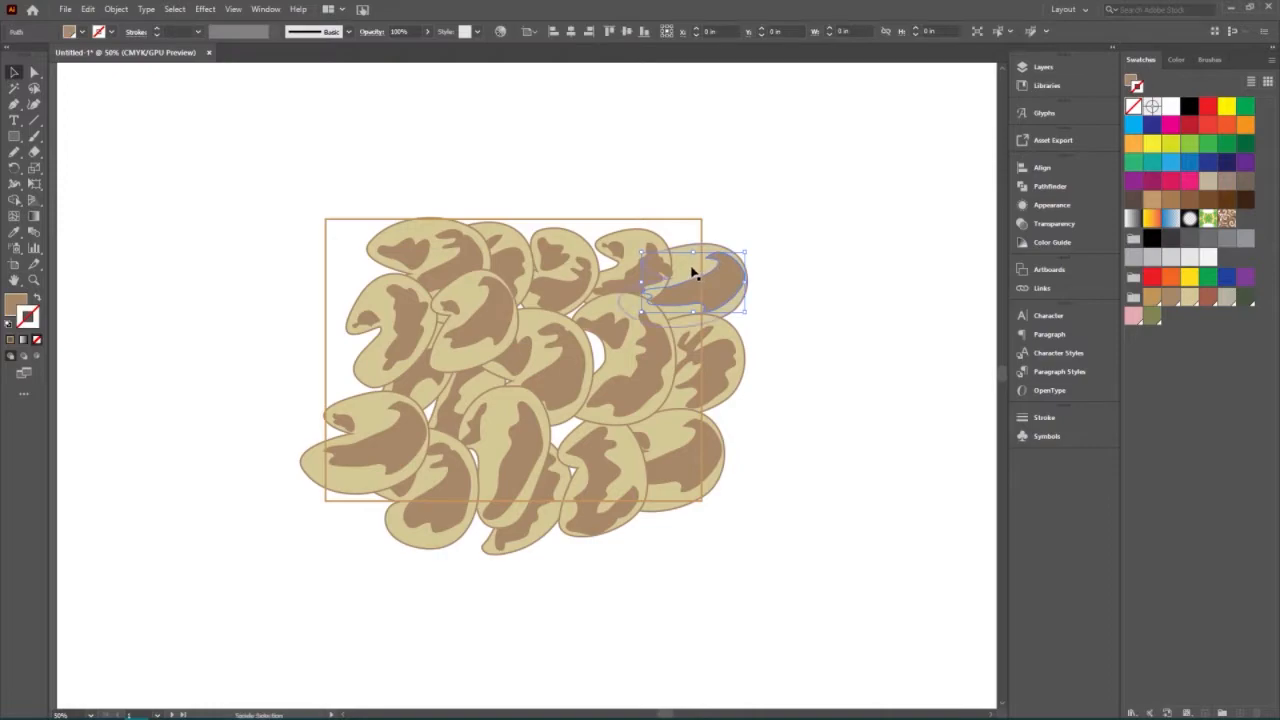
shift+click(686, 268)
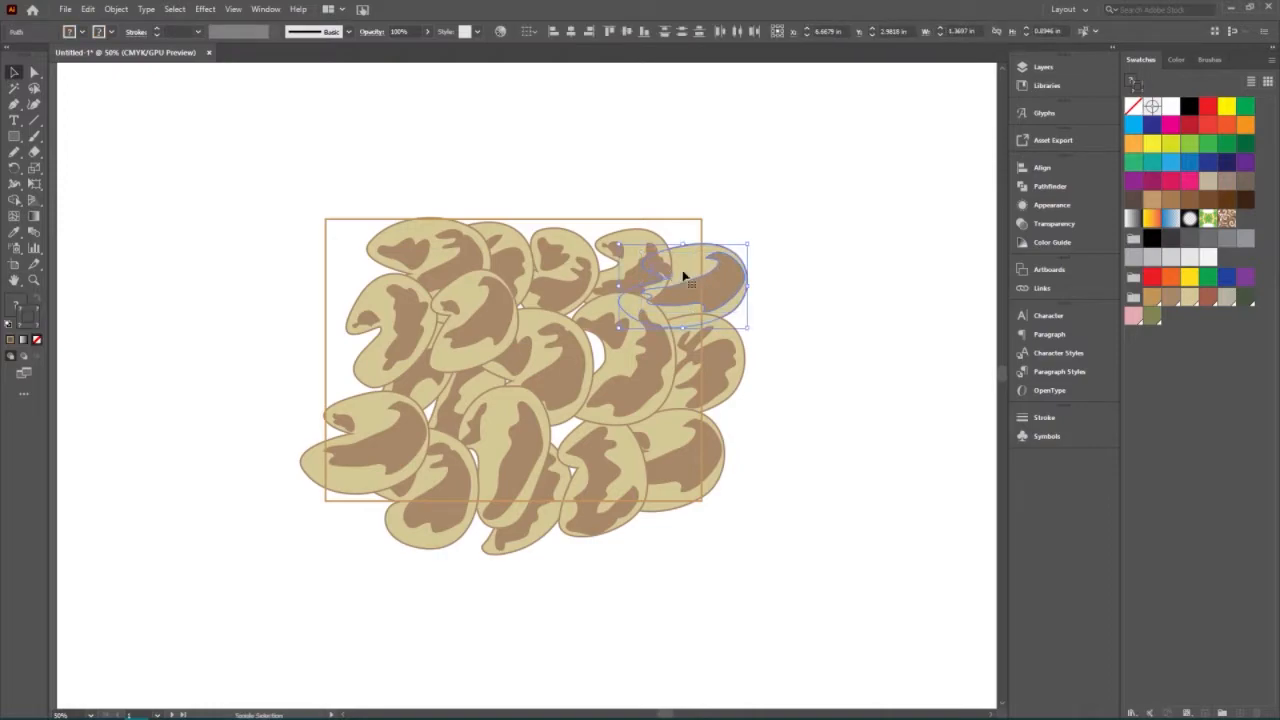
click(875, 273)
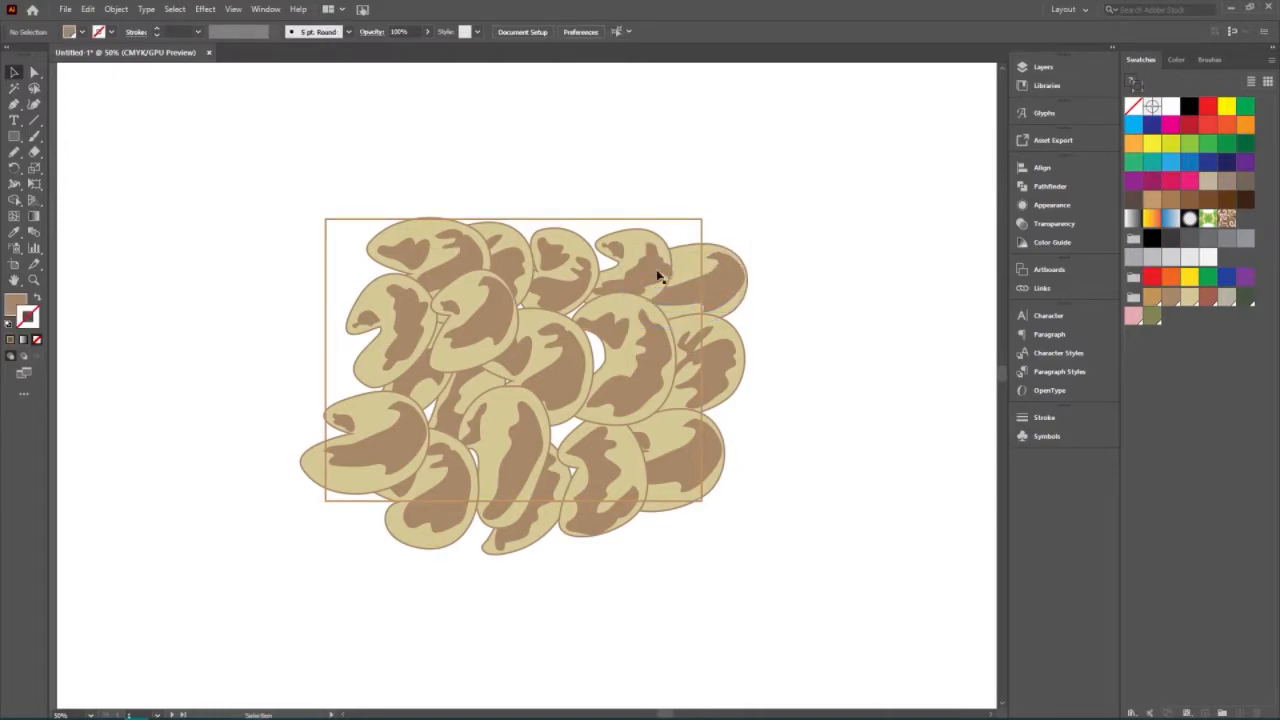
click(700, 266)
key(ctrl+shift+a)
Select the upper bean crossing the rectangle's right edge together with its brown marking as the target for a Move transform.
click(720, 280)
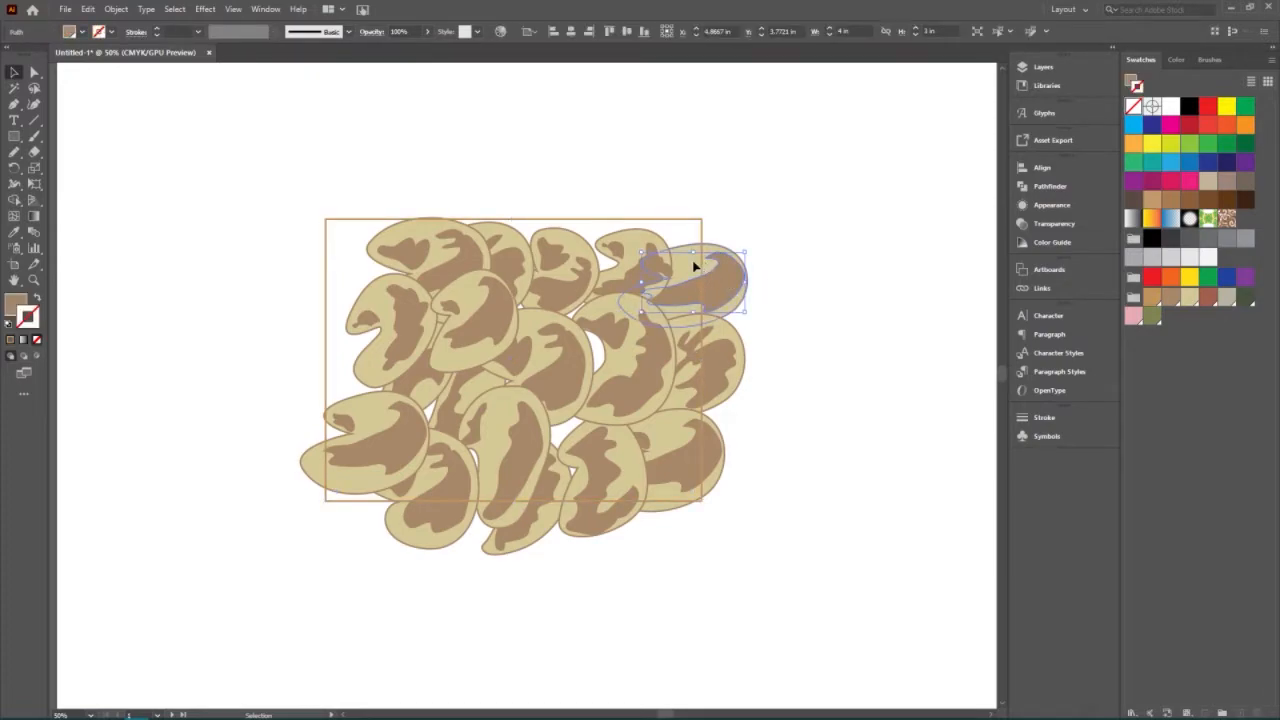
shift+click(693, 266)
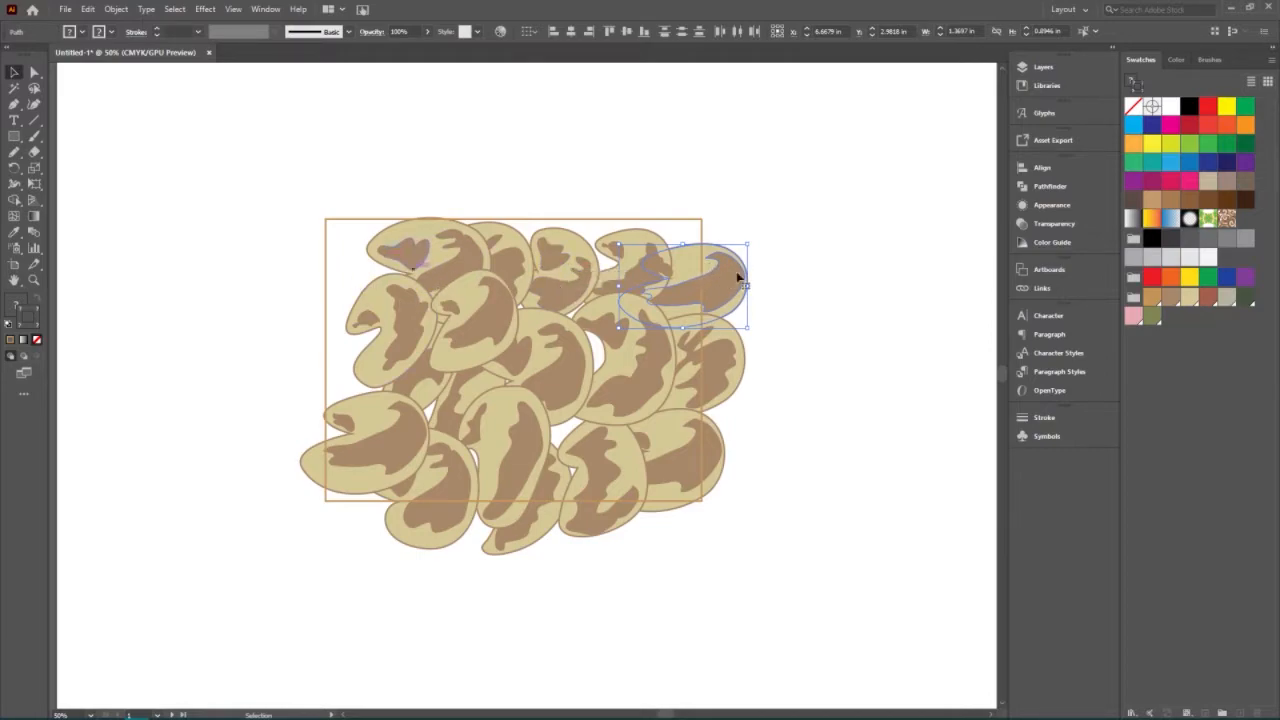
right_click(714, 287)
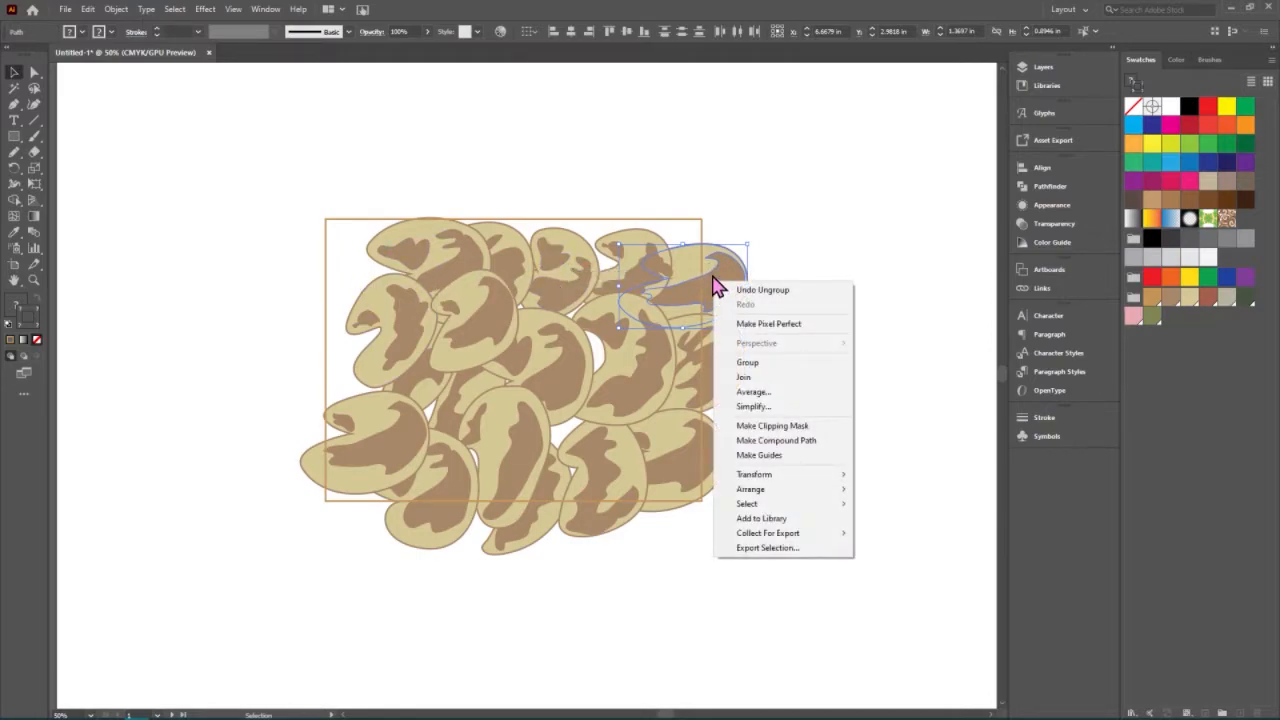
mouse_move(780, 480)
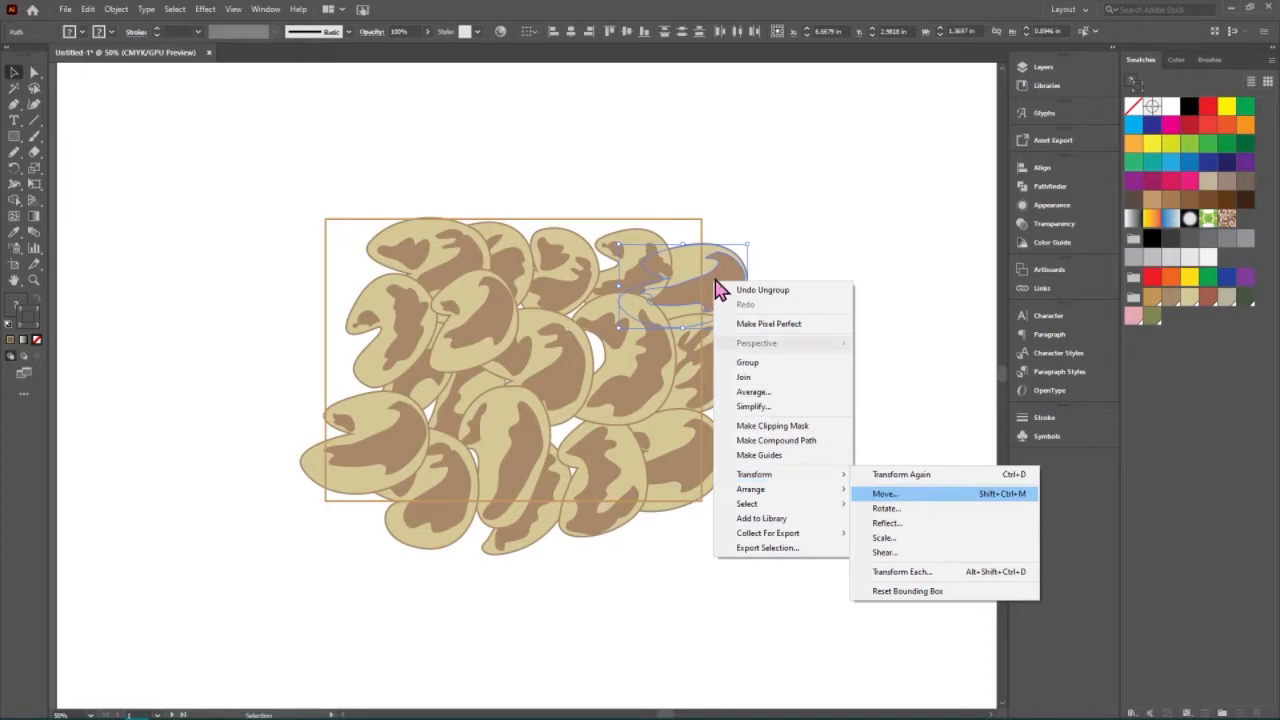
Switch to Seamless Repeat Handout2.pdf in Acrobat to review the straight repeat rules, and return to Illustrator.
mouse_move(128, 716)
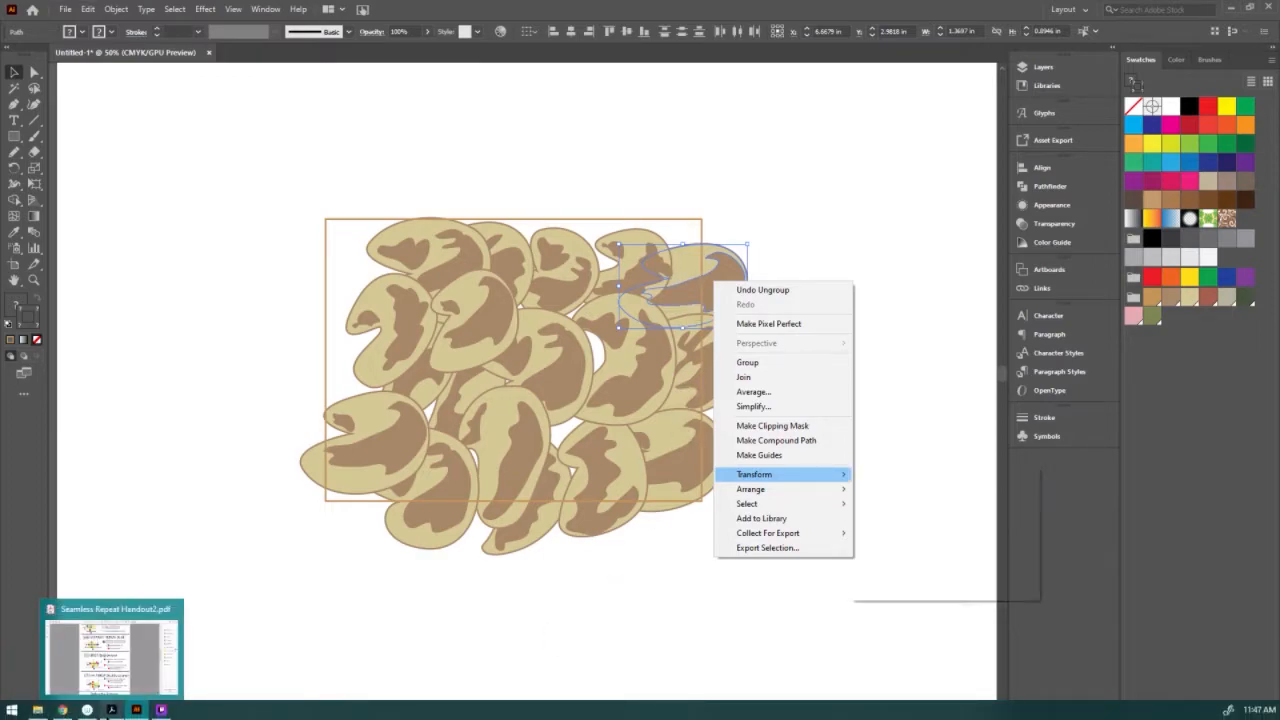
click(112, 648)
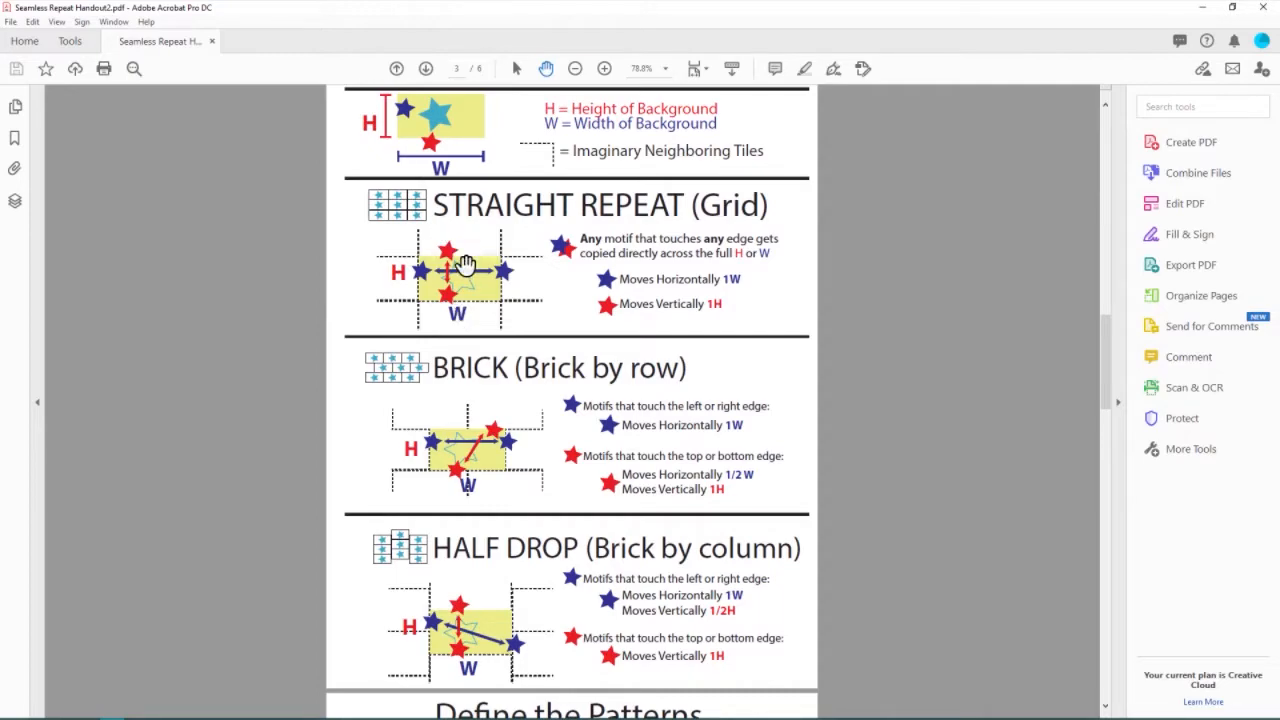
click(1205, 14)
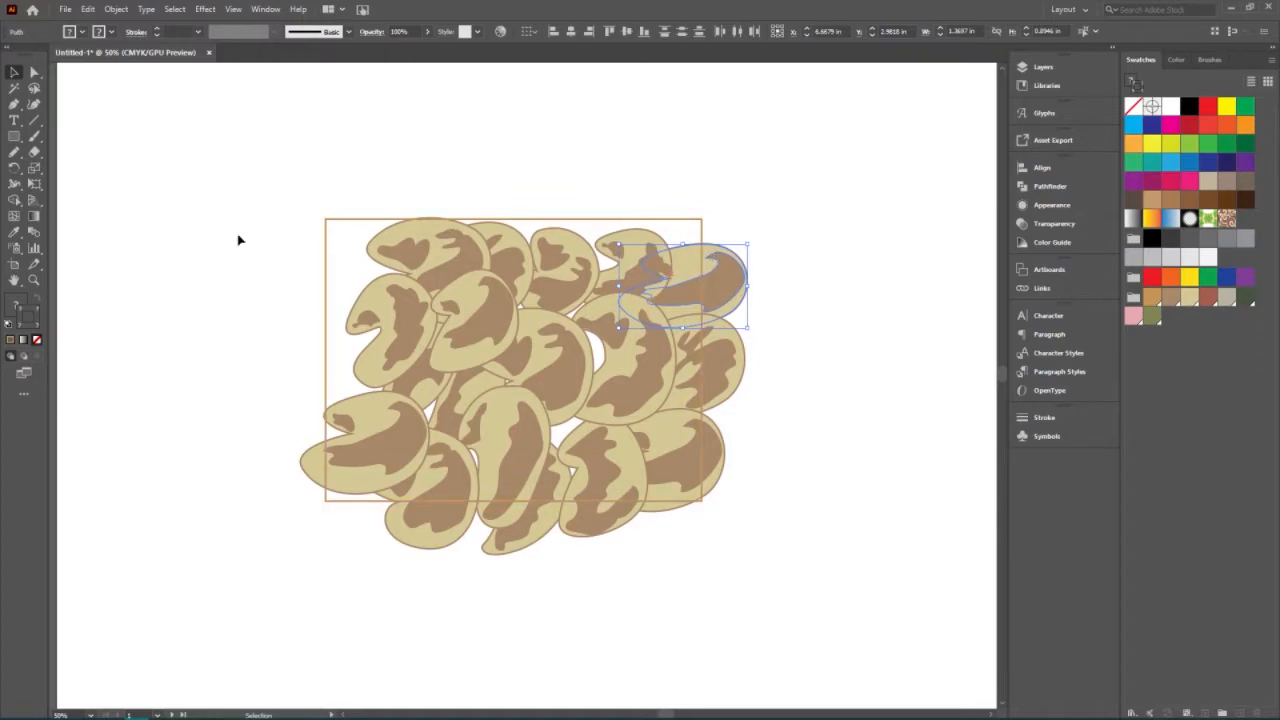
Try Move offsets of 4 in horizontal and 3 in vertical on the selected bean with the preview on.
right_click(731, 285)
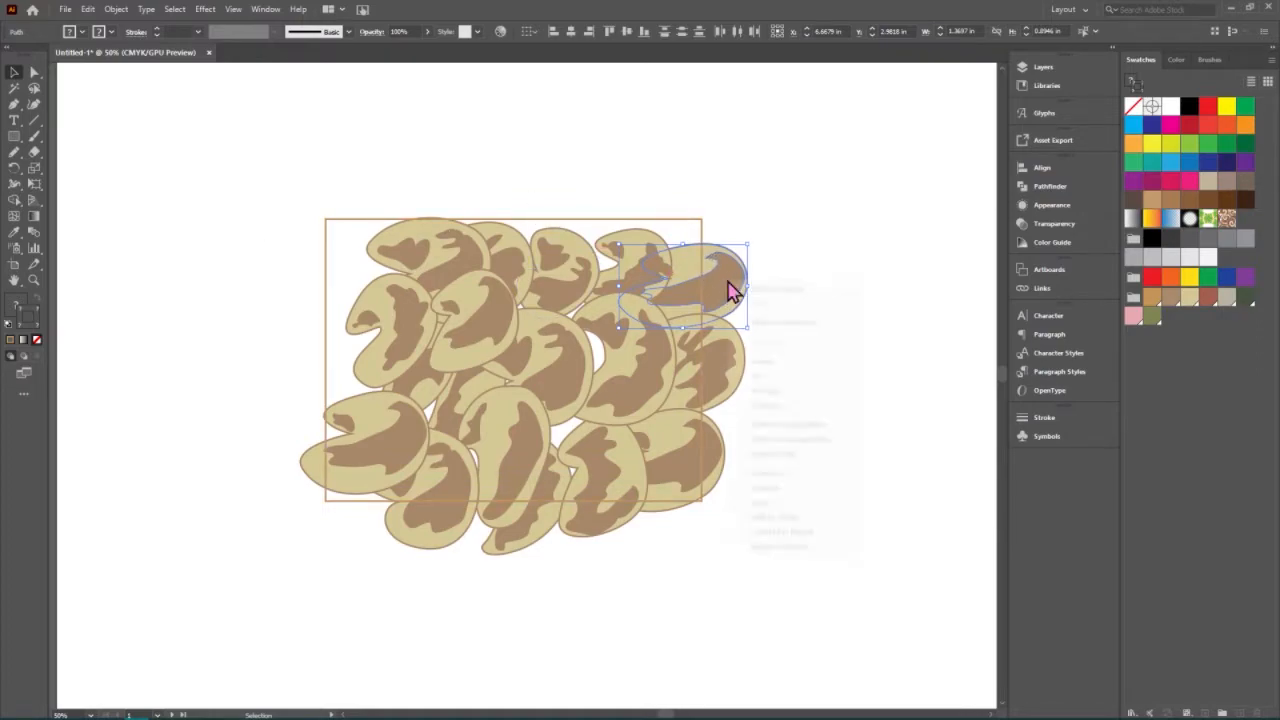
mouse_move(845, 476)
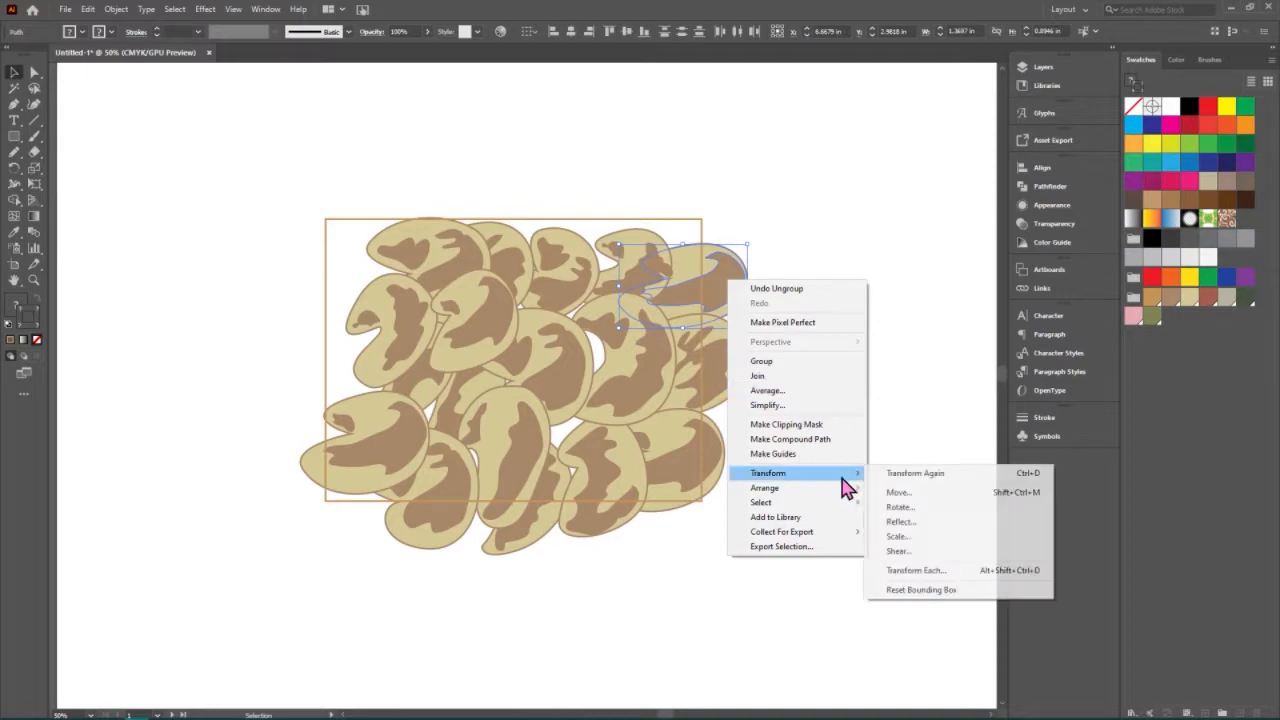
click(922, 494)
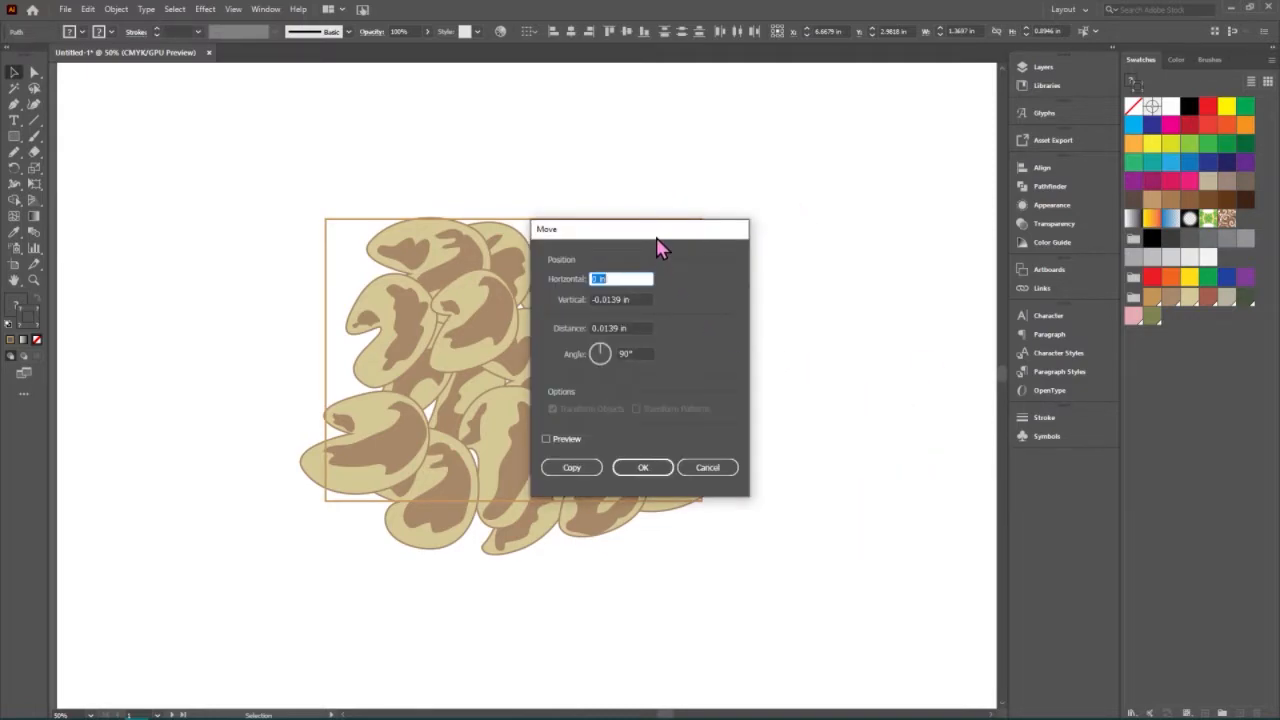
drag(662, 233, 980, 194)
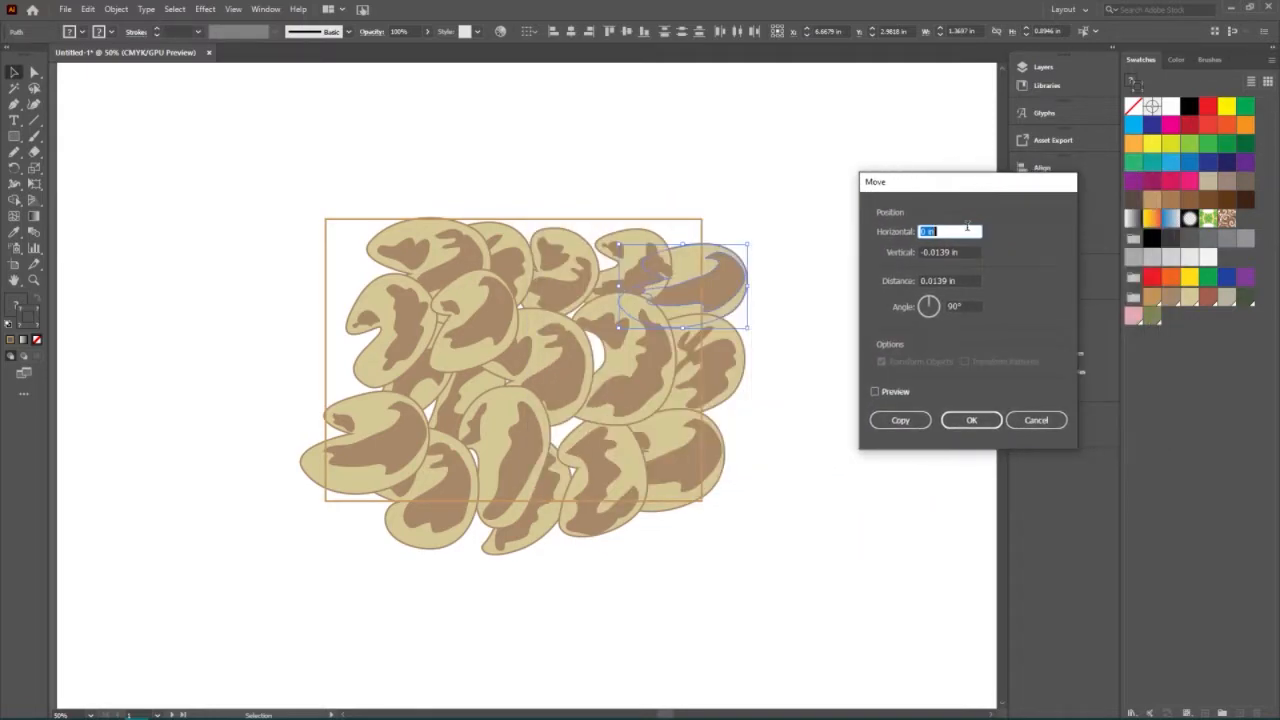
text(4)
key(Tab)
drag(951, 182, 190, 146)
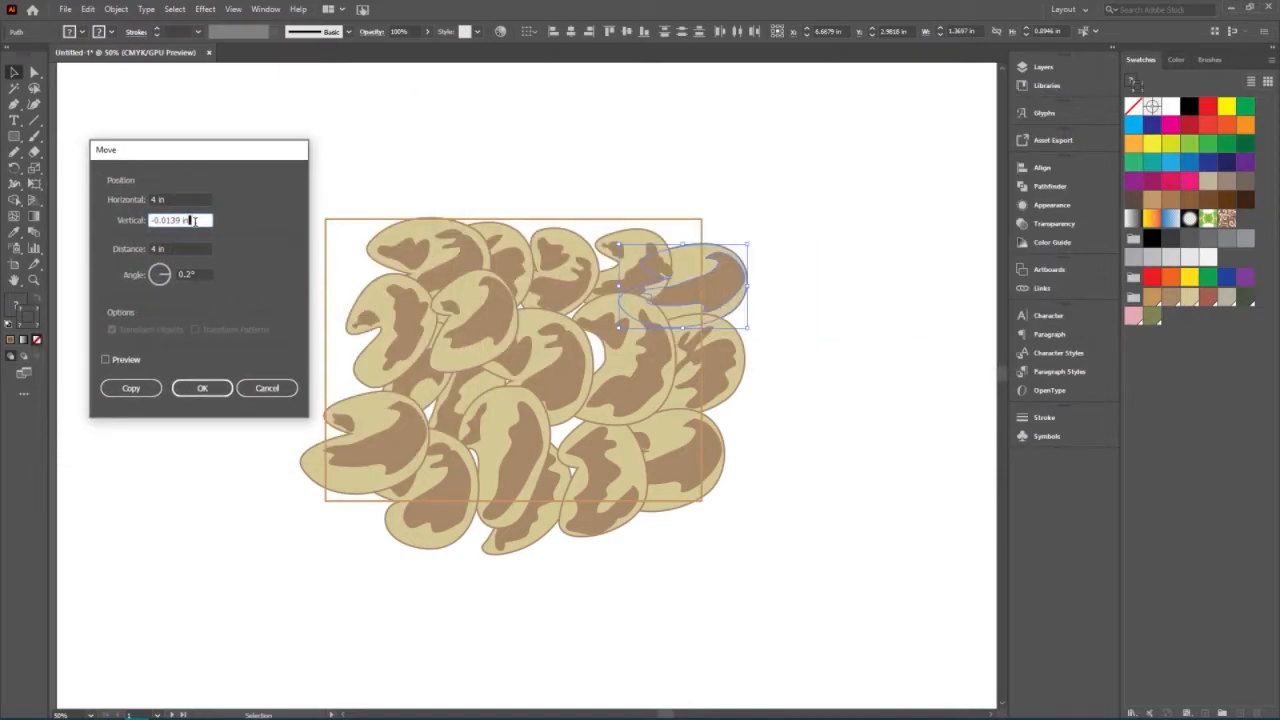
drag(199, 221, 51, 229)
text(0)
click(106, 360)
click(106, 360)
drag(226, 146, 180, 167)
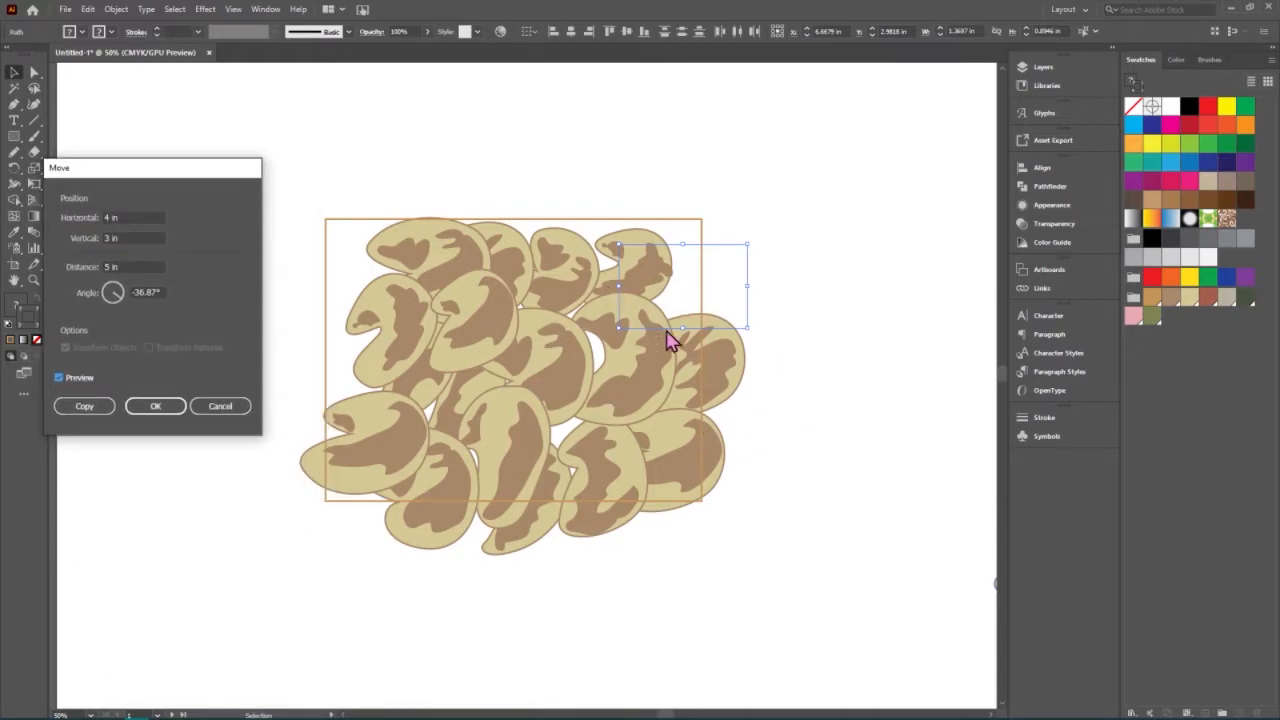
Move the selected bean by -4 in horizontally and 0 in vertically, without making a copy.
click(126, 217)
key(Tab)
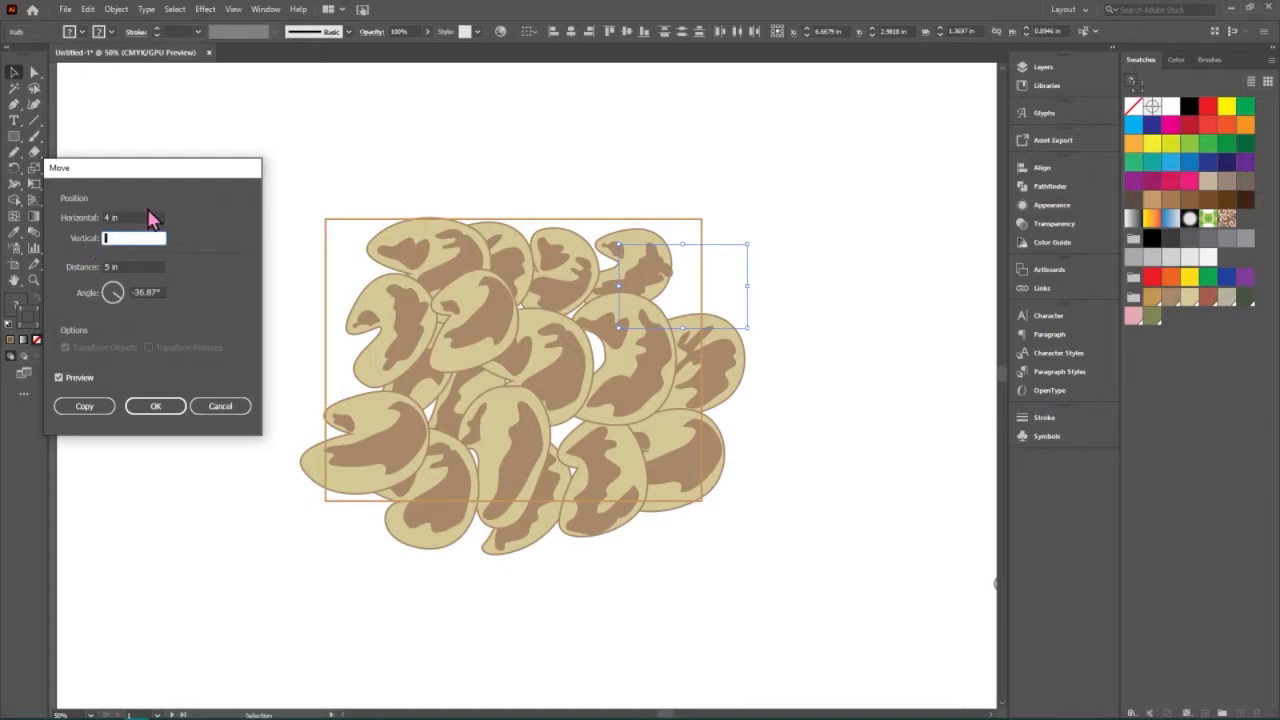
click(120, 217)
key(Tab)
text(0)
click(126, 216)
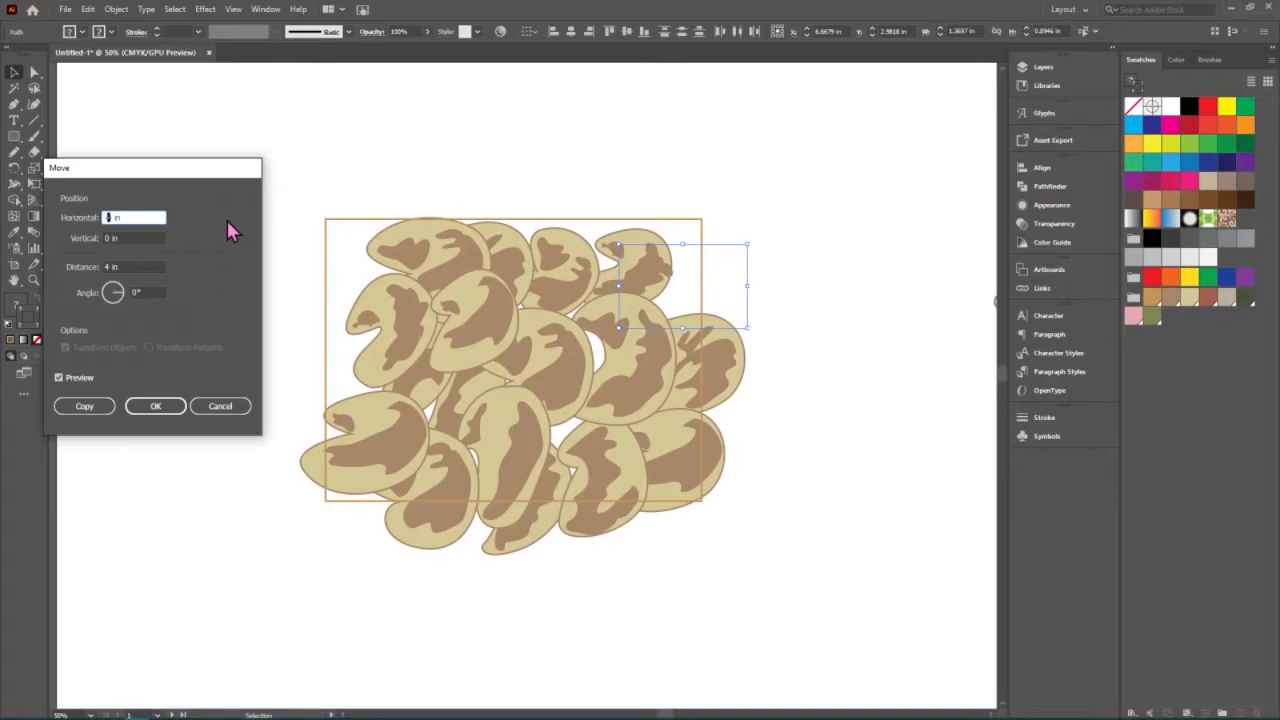
click(143, 240)
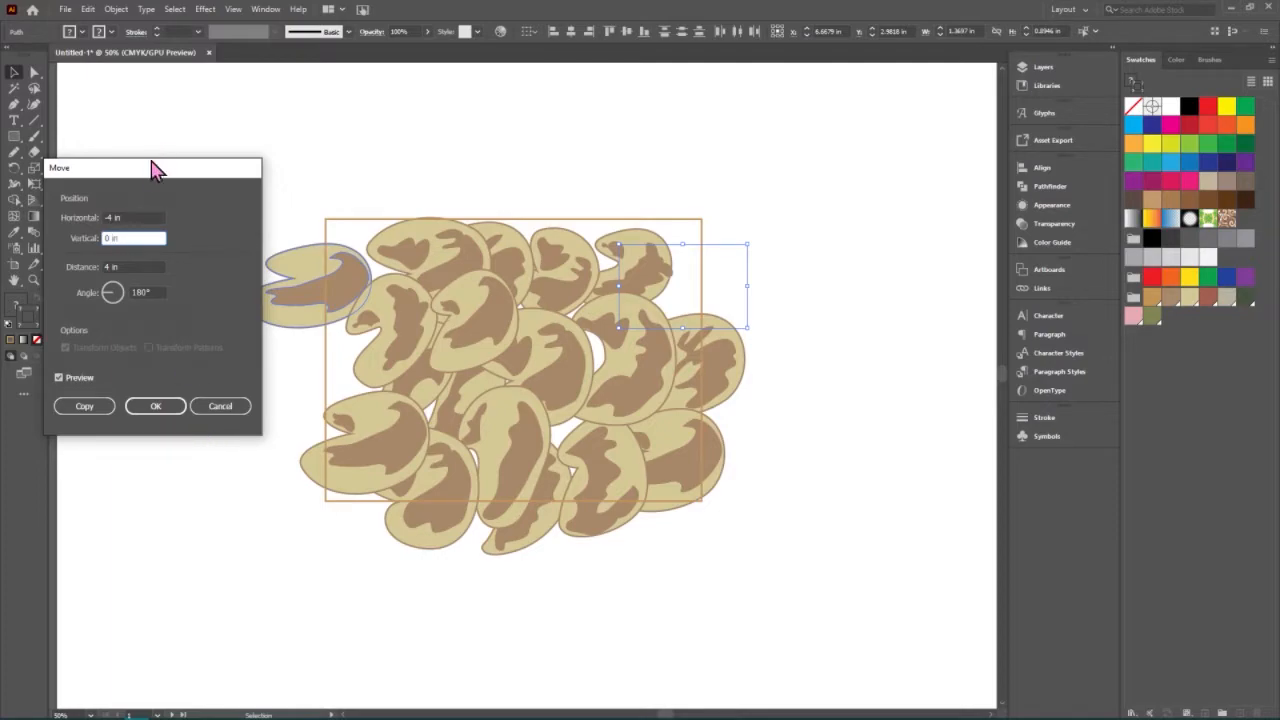
click(155, 410)
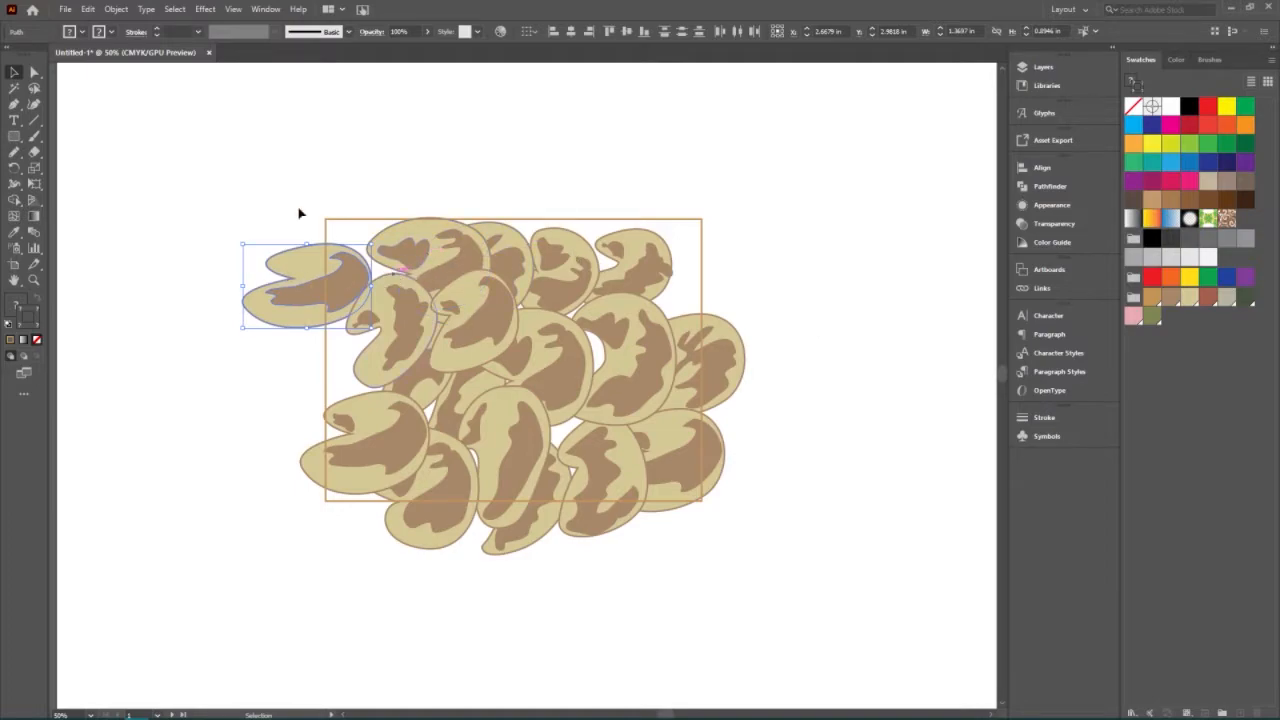
Give the 4 × 3 in rectangle a dark green fill and no stroke.
click(251, 244)
drag(337, 355, 280, 333)
click(328, 357)
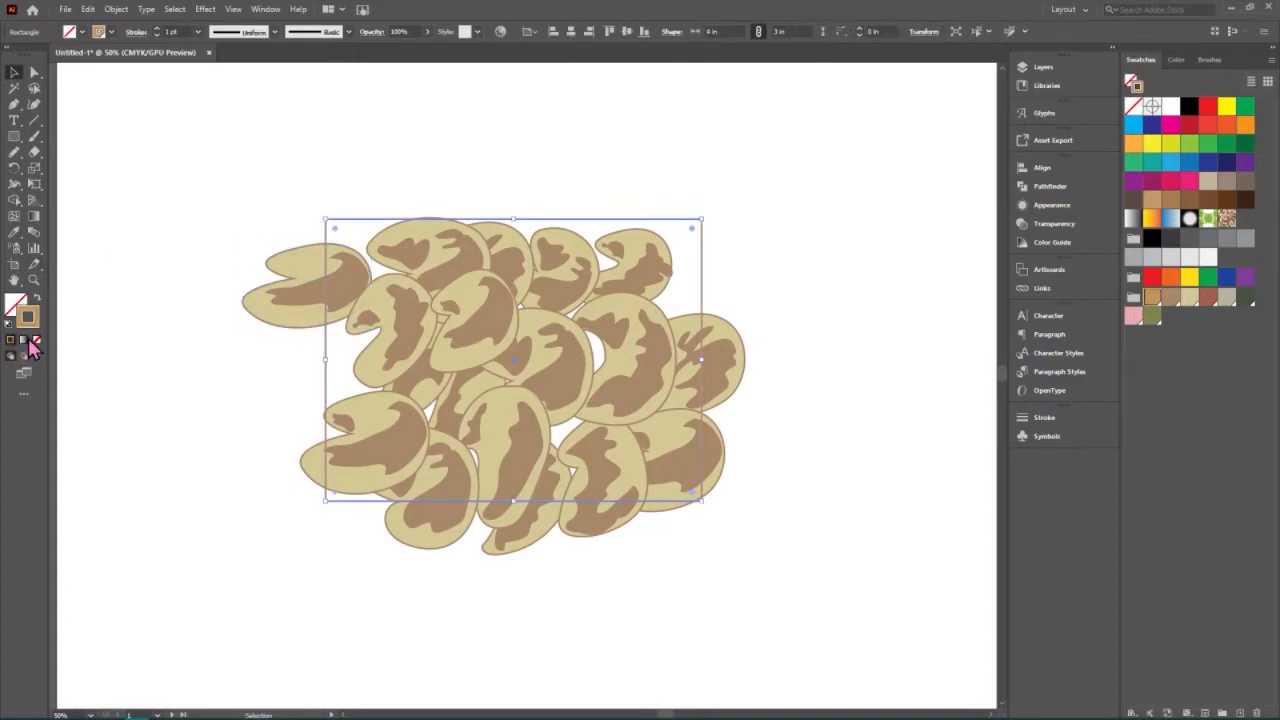
click(36, 299)
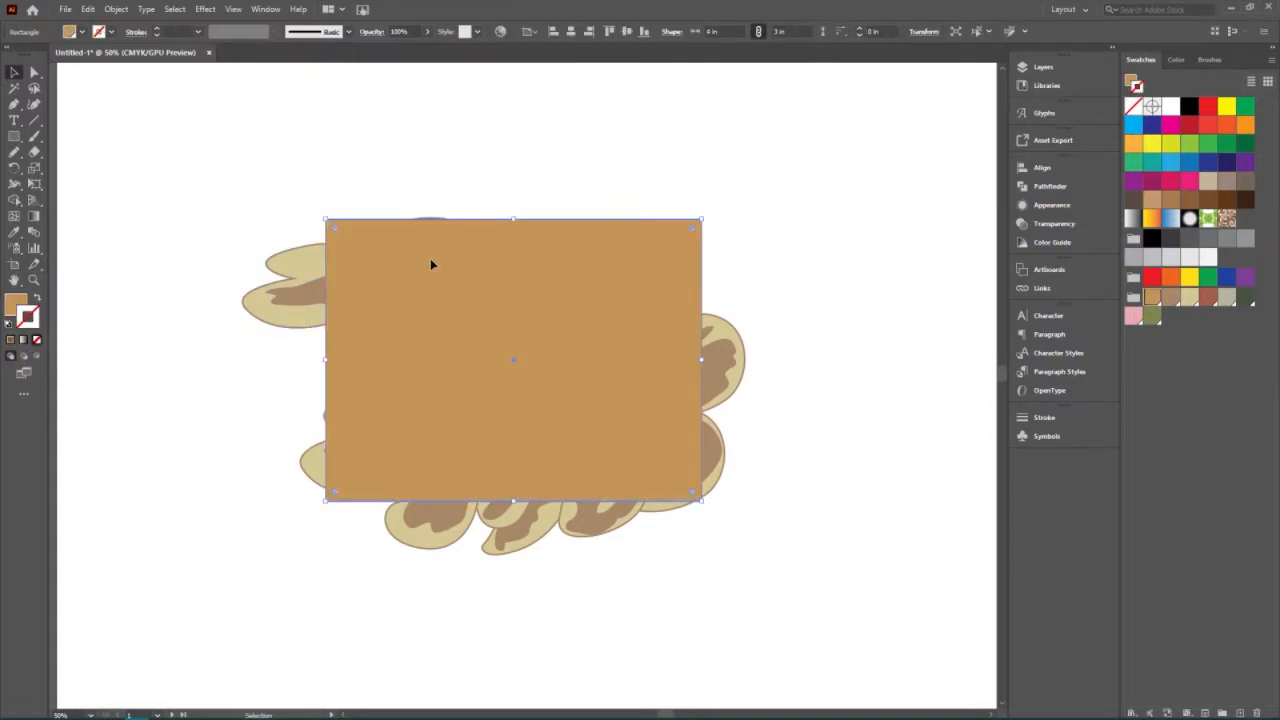
click(1246, 299)
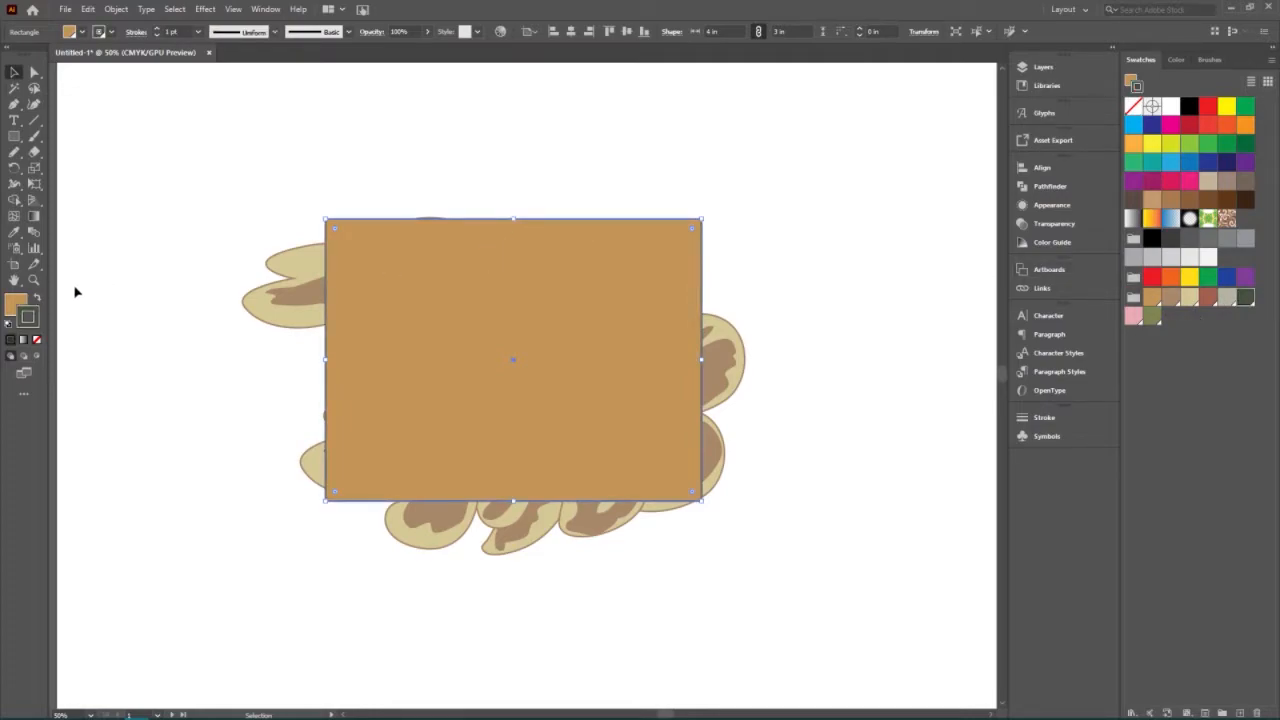
click(36, 299)
click(37, 339)
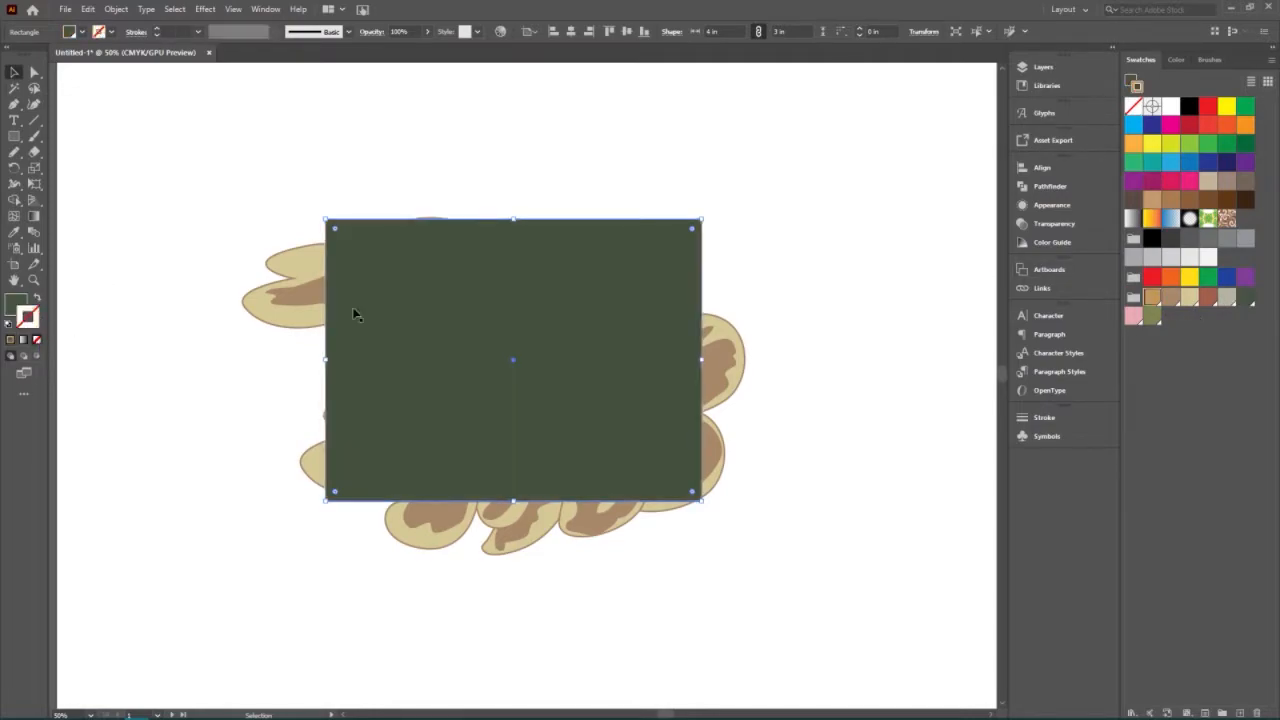
Send the dark green rectangle behind all the beans and deselect it.
right_click(670, 265)
mouse_move(706, 490)
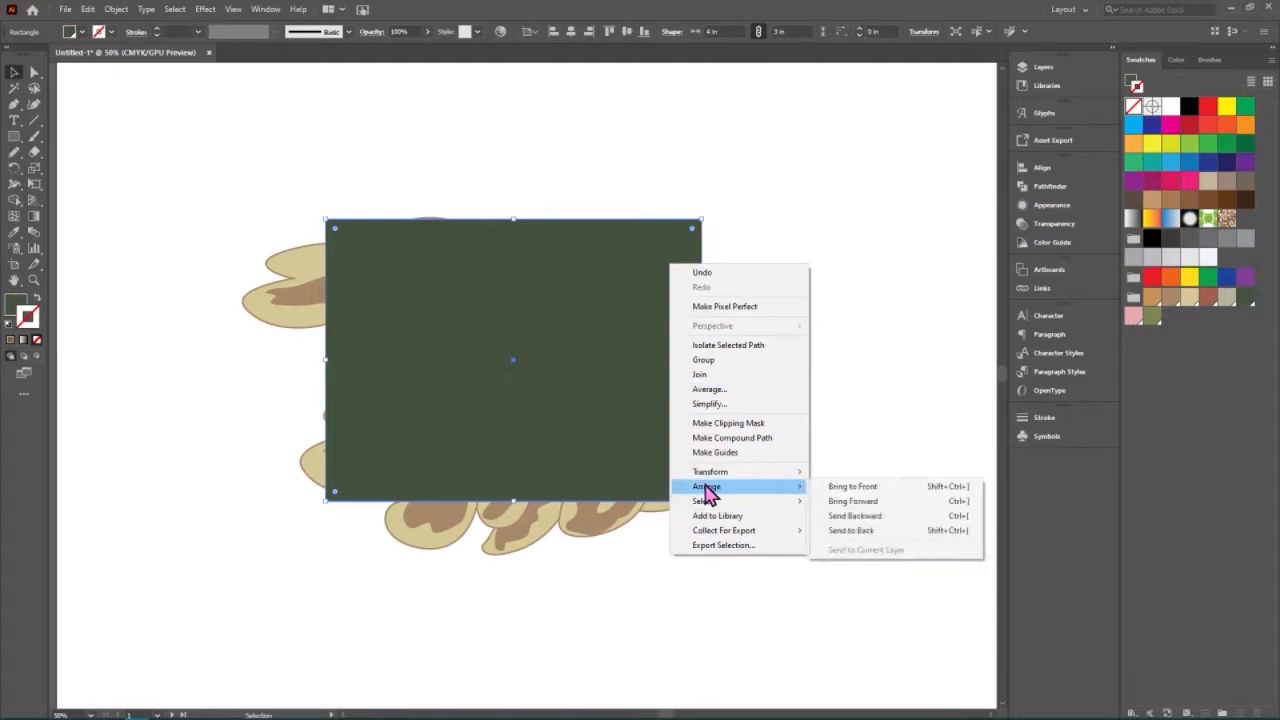
click(888, 530)
click(846, 277)
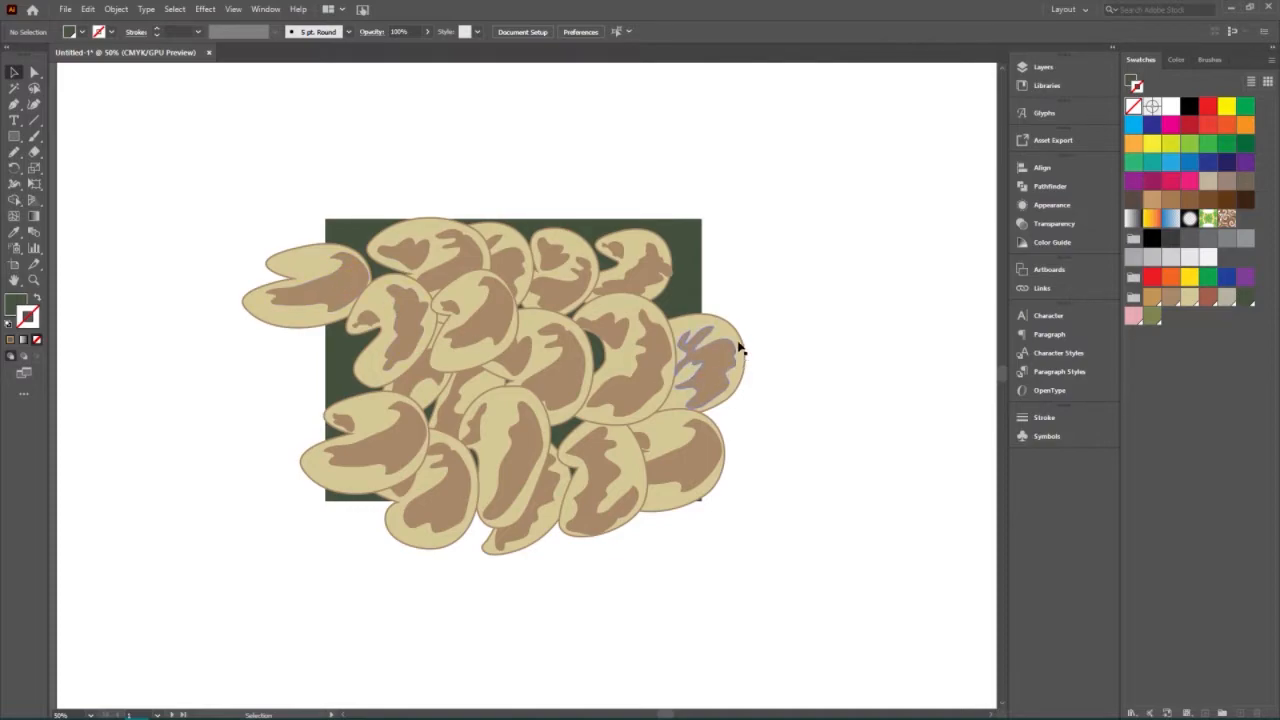
drag(720, 285, 790, 555)
click(783, 257)
Undo the rectangle's stacking and colour changes and the bean's move across the tile.
key(ctrl+z)
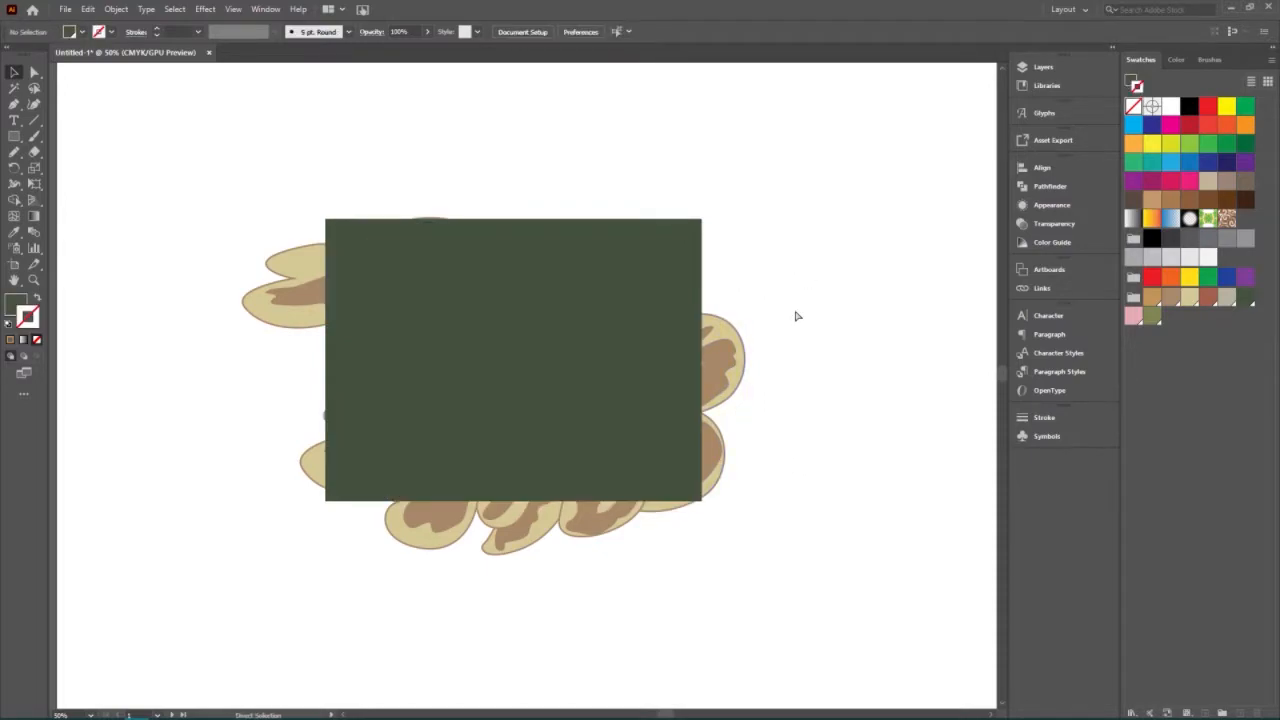
key(ctrl+z)
key(ctrl+shift+z)
key(ctrl+shift+z)
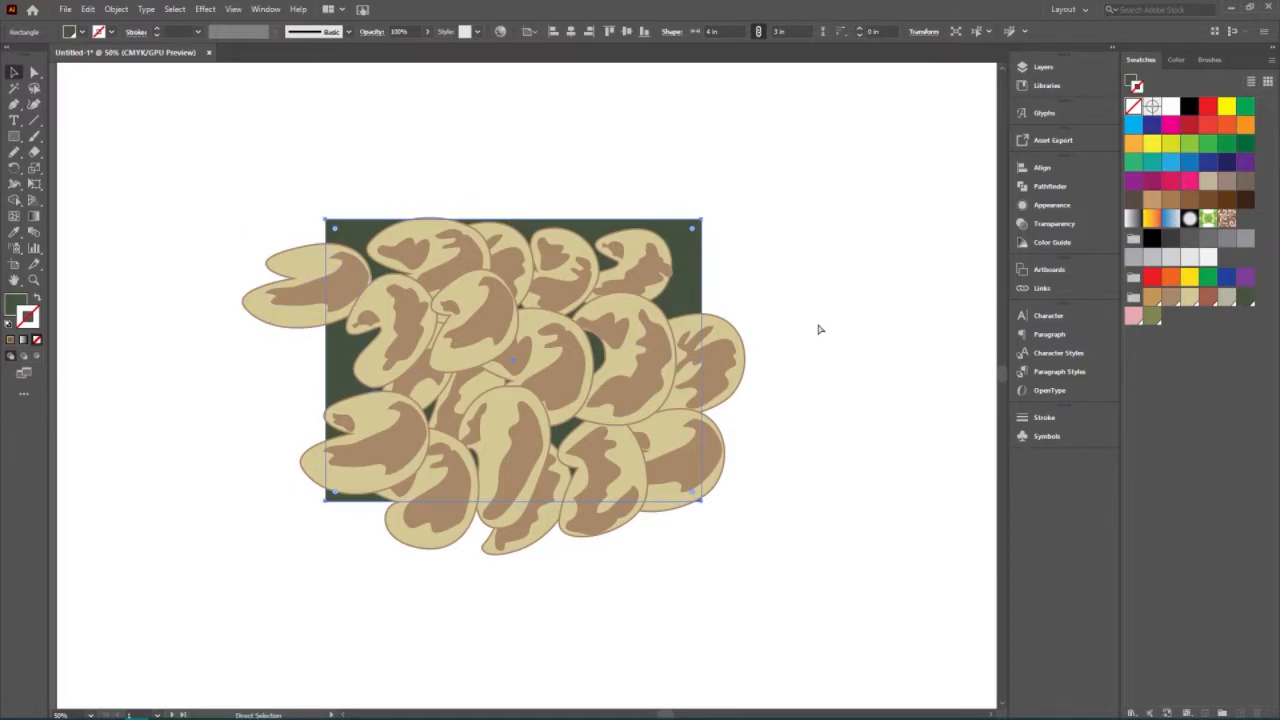
key(ctrl+z)
key(ctrl+z)
key(ctrl+z)
key(ctrl+z)
key(ctrl+z)
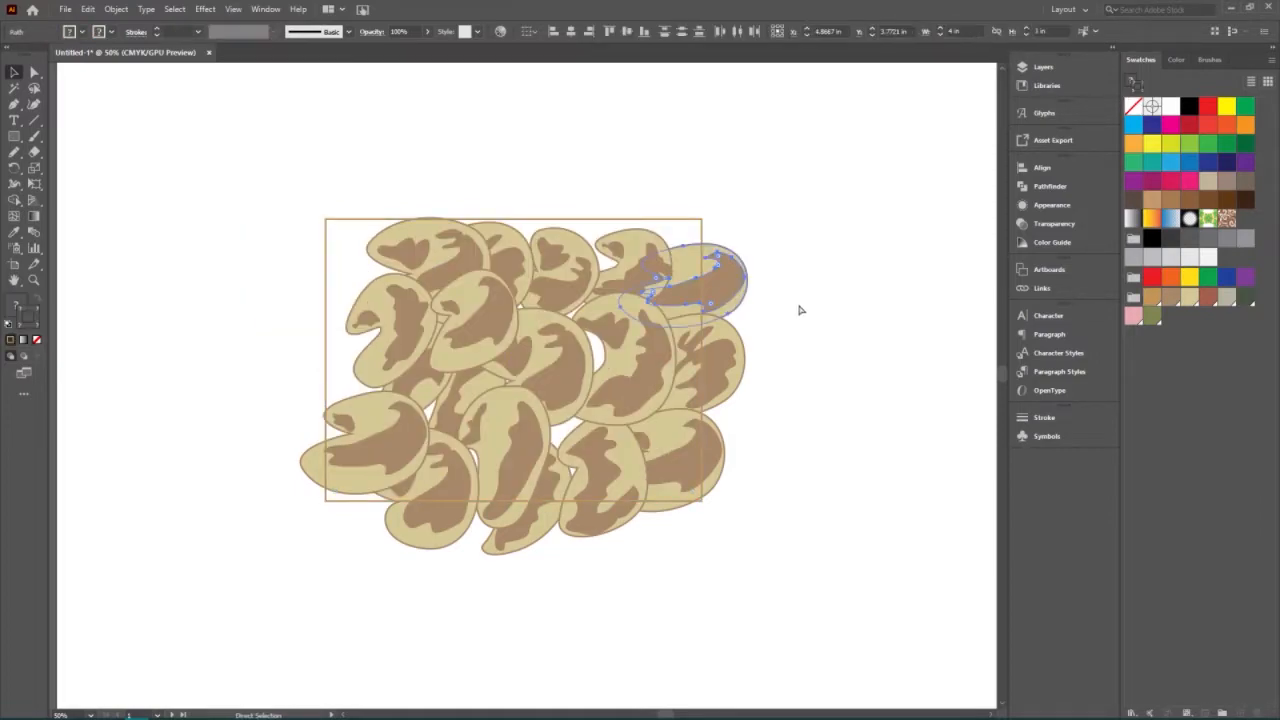
Copy the three beans crossing the rectangle's right edge with a Move of -4 in horizontal and 0 in vertical.
click(726, 222)
drag(809, 461, 833, 526)
drag(878, 577, 705, 156)
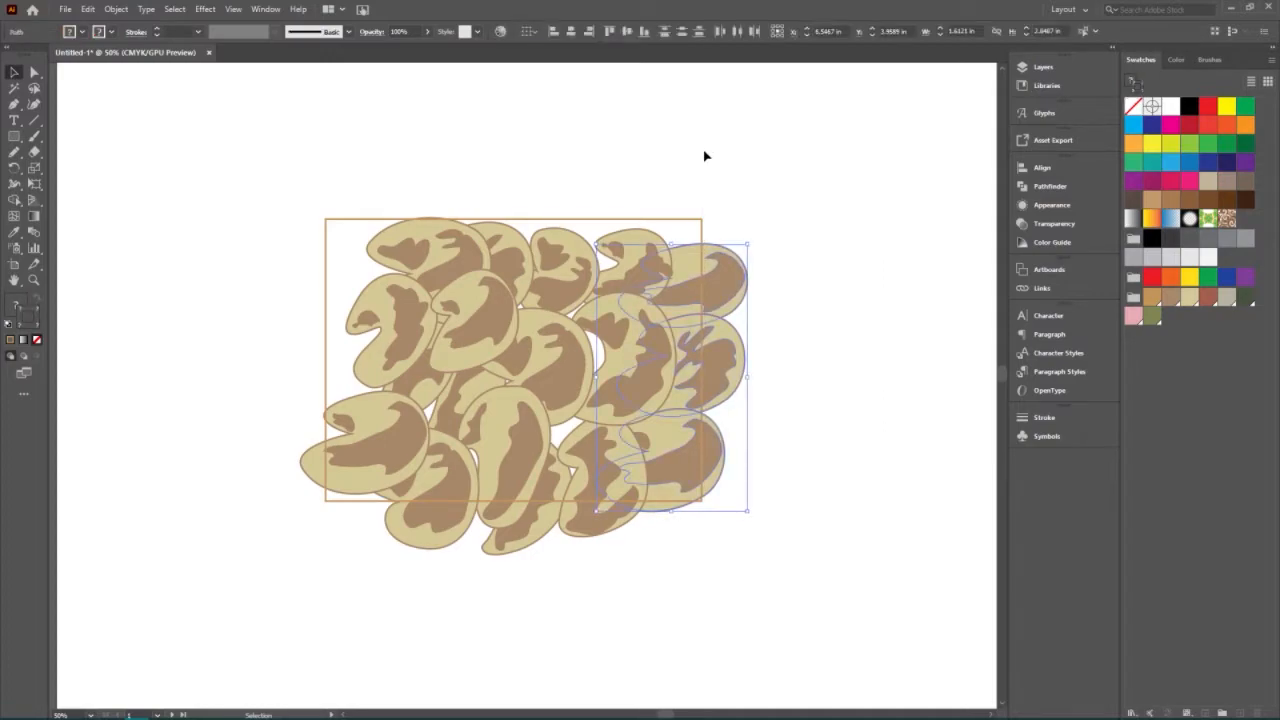
right_click(731, 292)
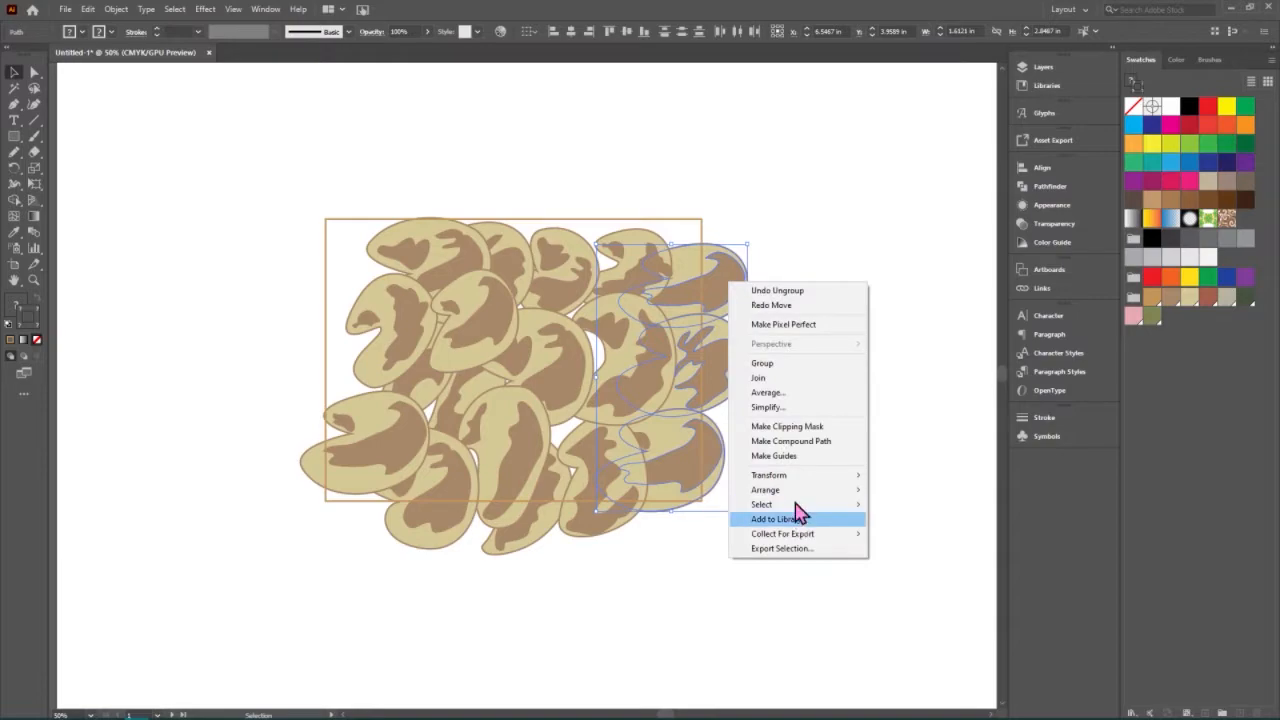
mouse_move(835, 477)
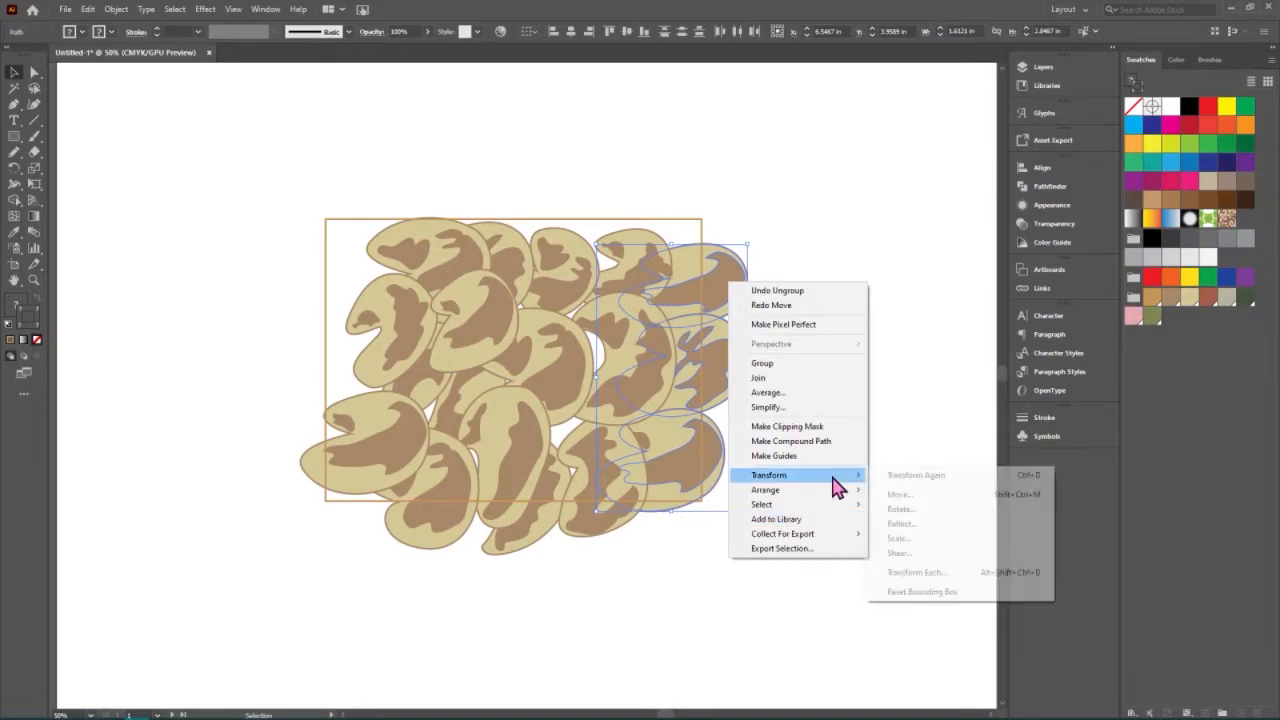
click(915, 494)
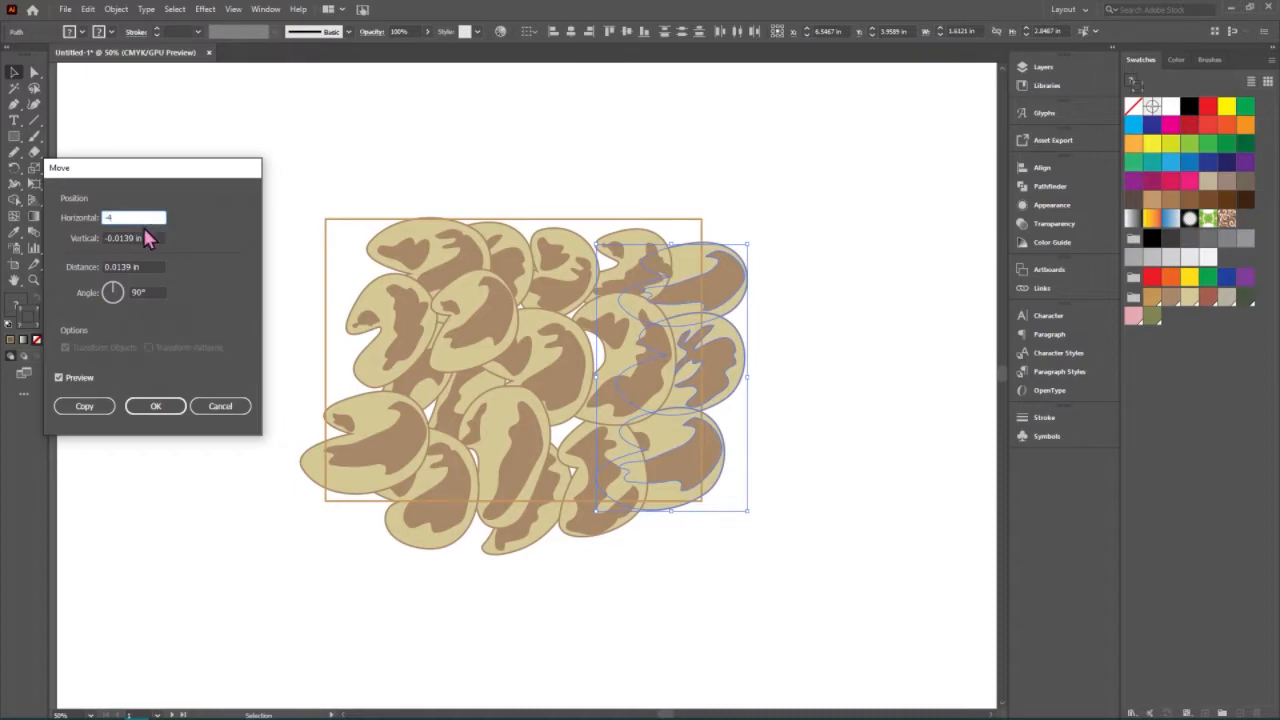
text(-4)
key(Tab)
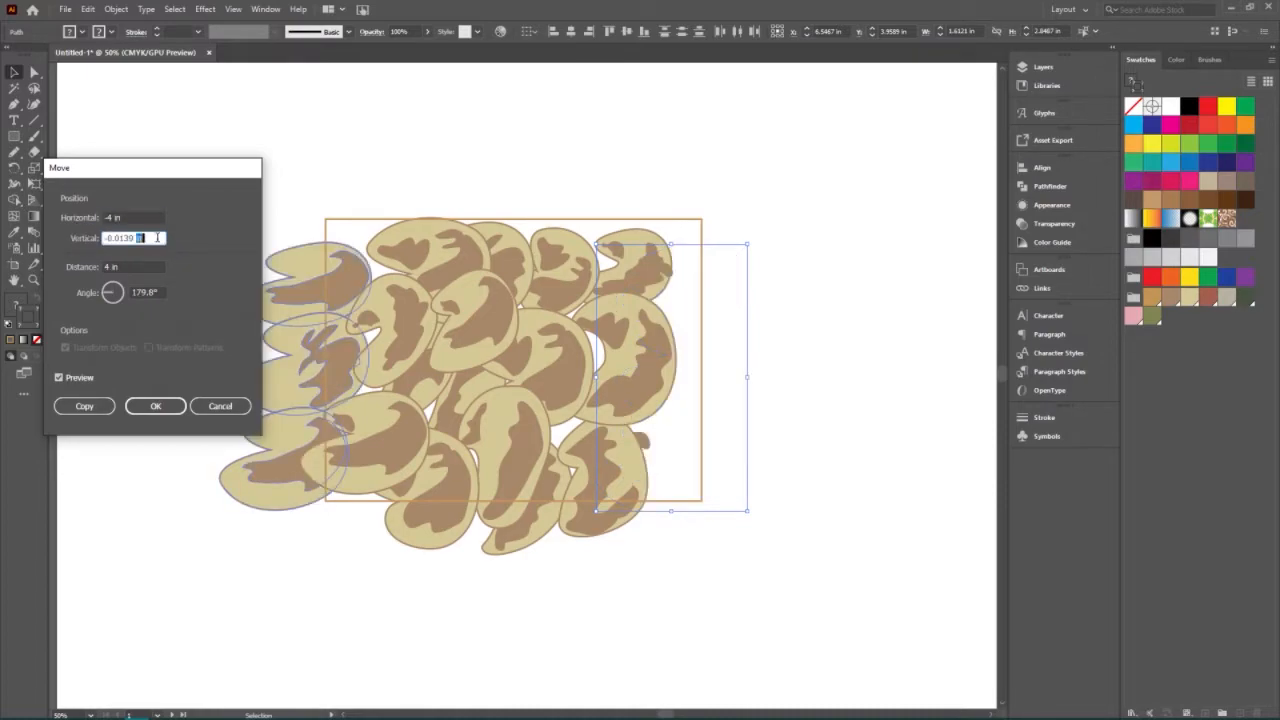
text(0)
click(140, 217)
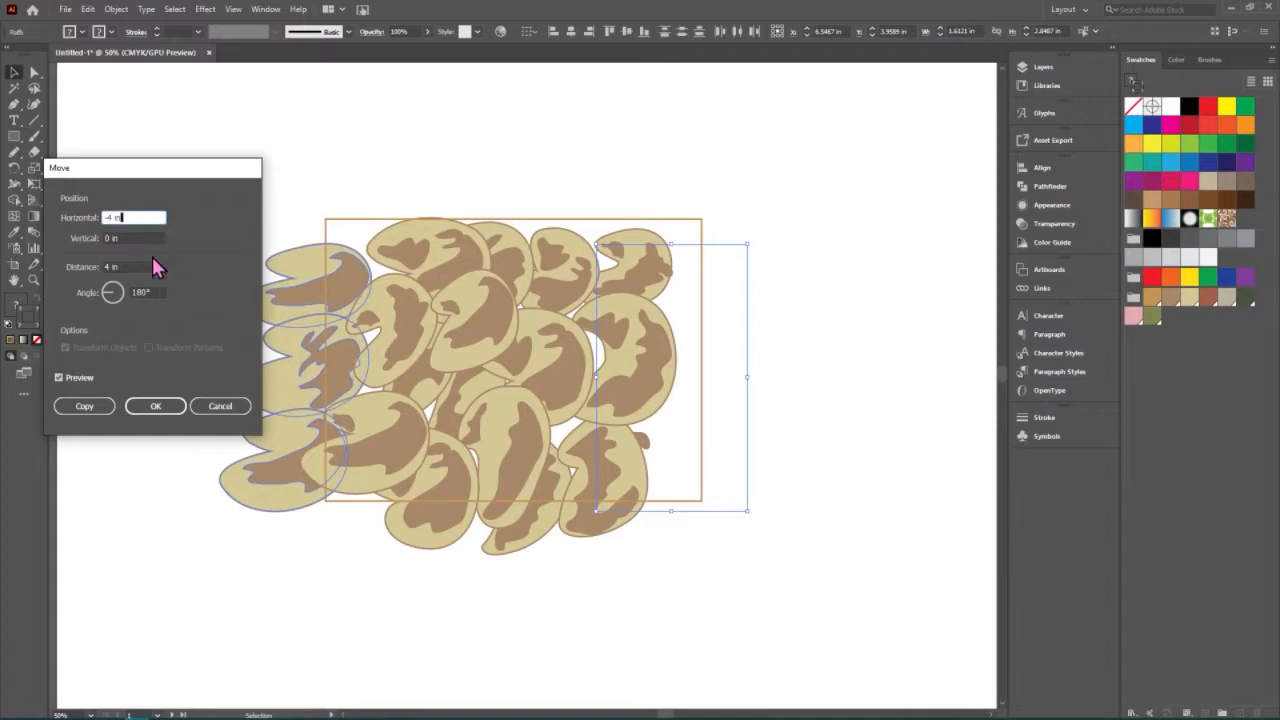
click(86, 408)
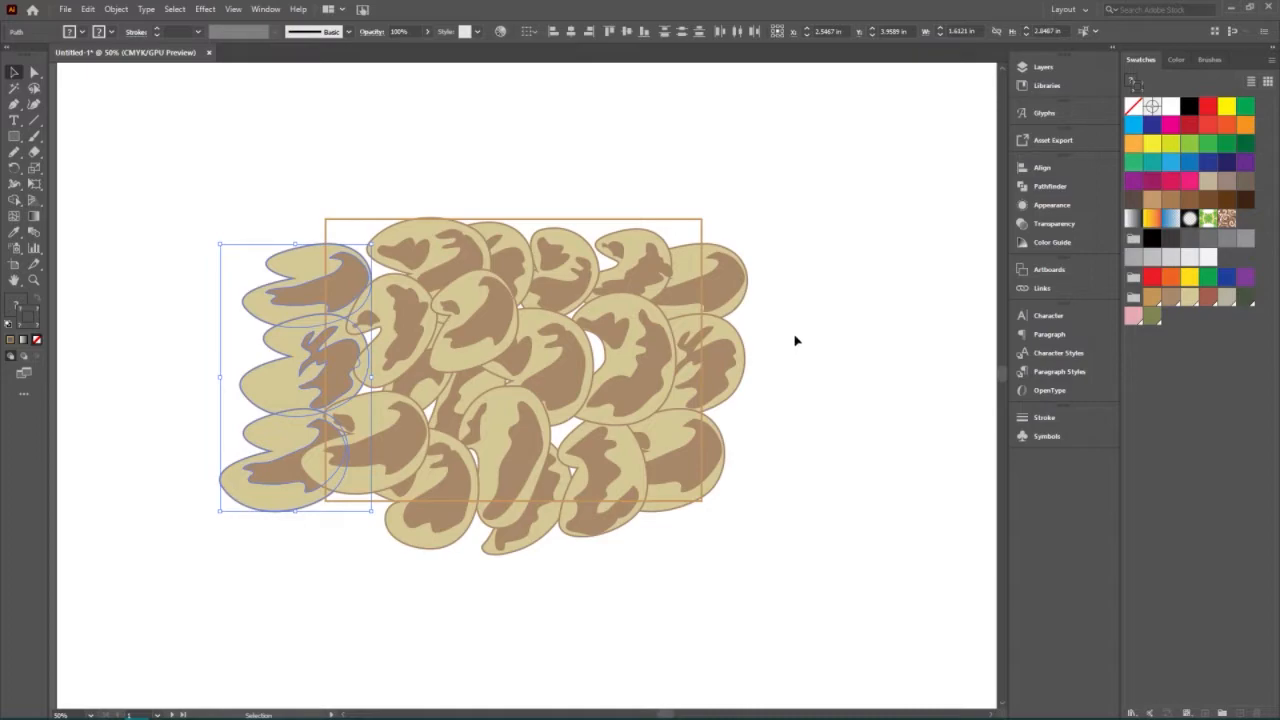
Compare the three bean copies on the rectangle's left edge with their originals on the right edge.
click(750, 515)
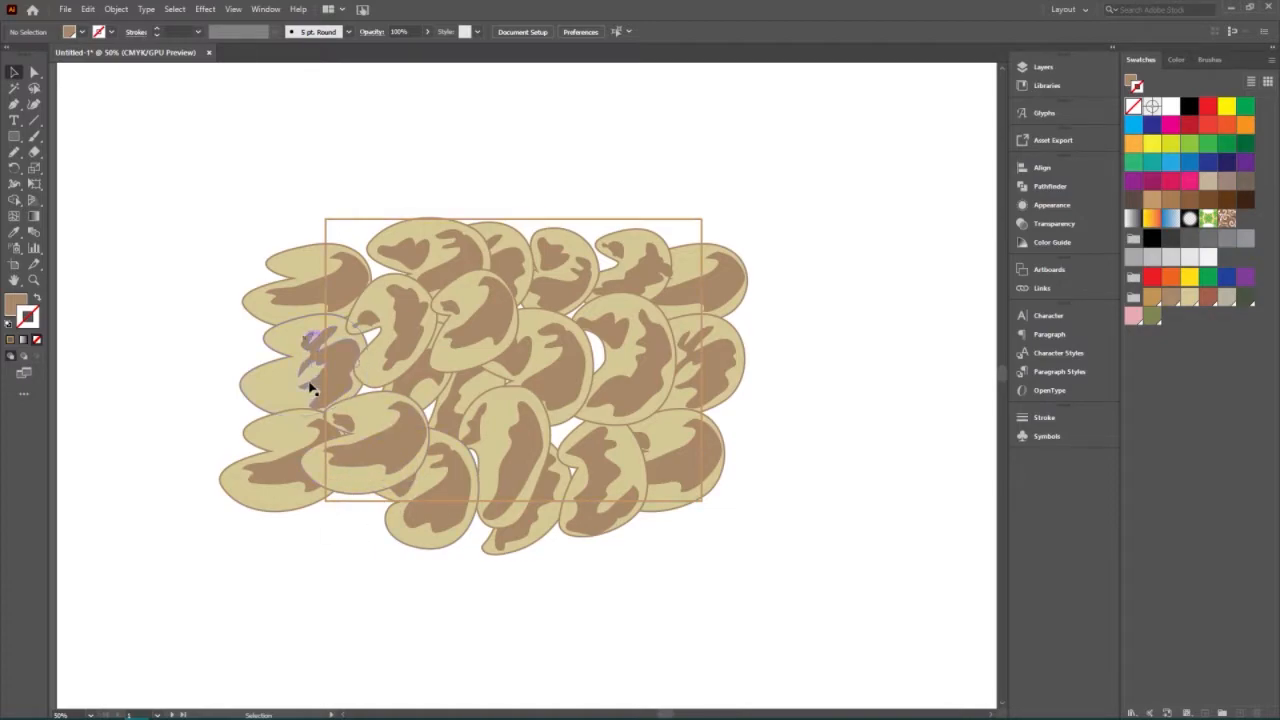
click(364, 483)
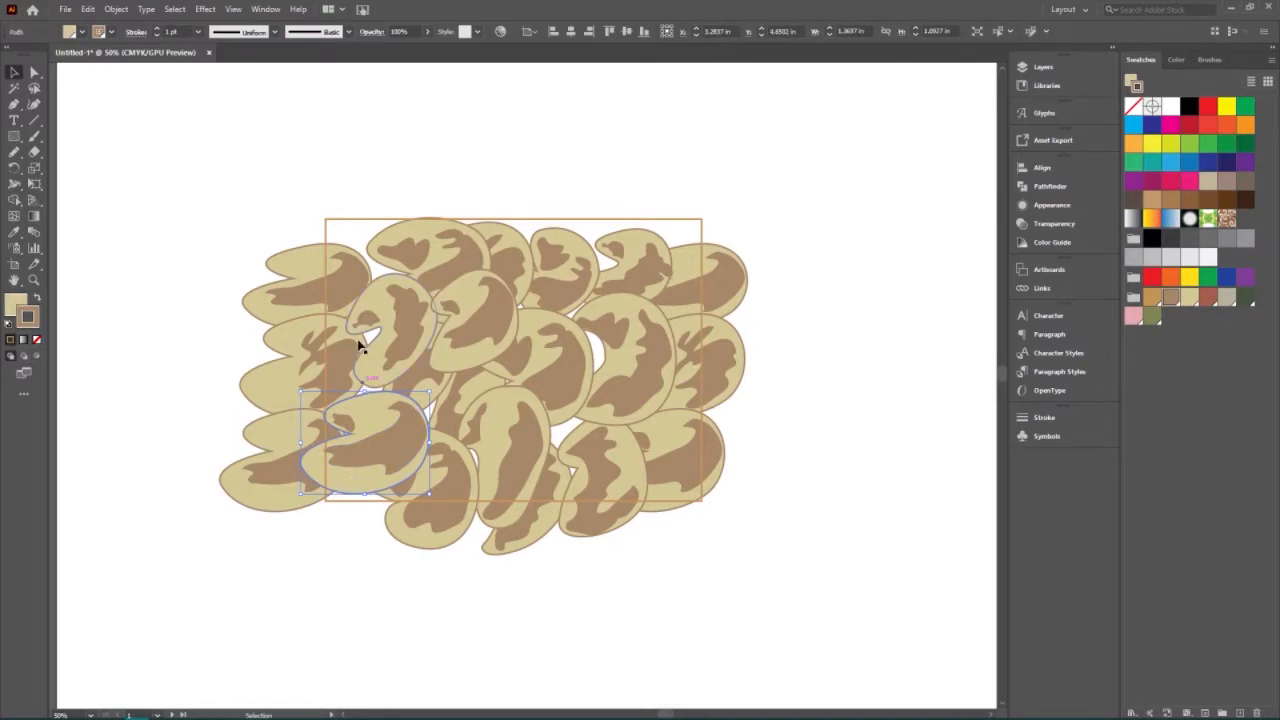
click(283, 385)
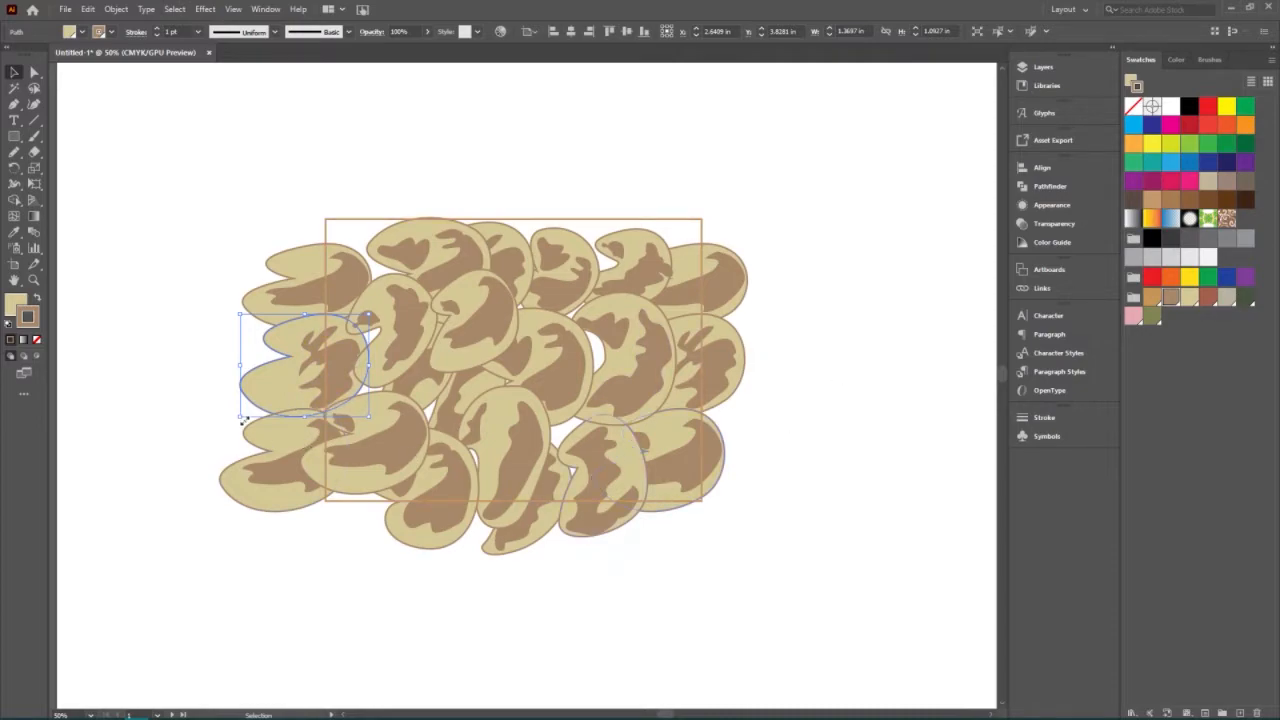
mouse_move(266, 552)
mouse_down()
mouse_move(217, 197)
mouse_move(199, 173)
mouse_up()
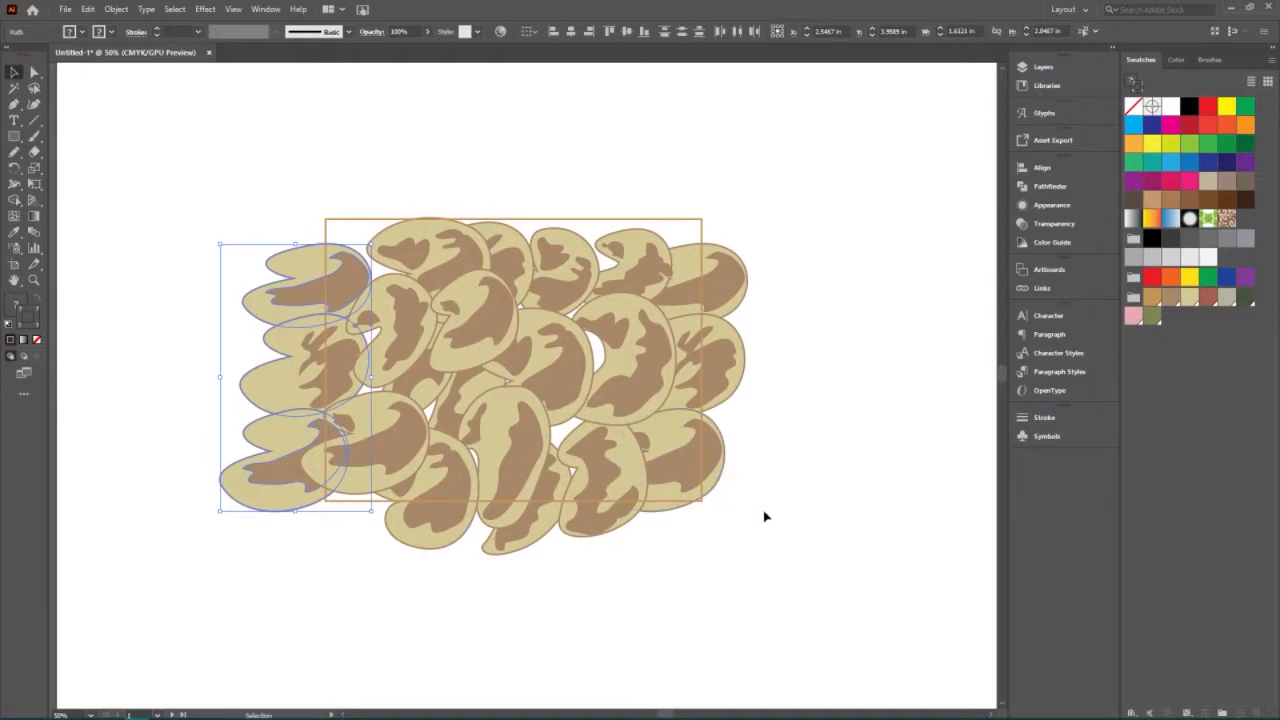
drag(777, 528, 704, 163)
click(365, 541)
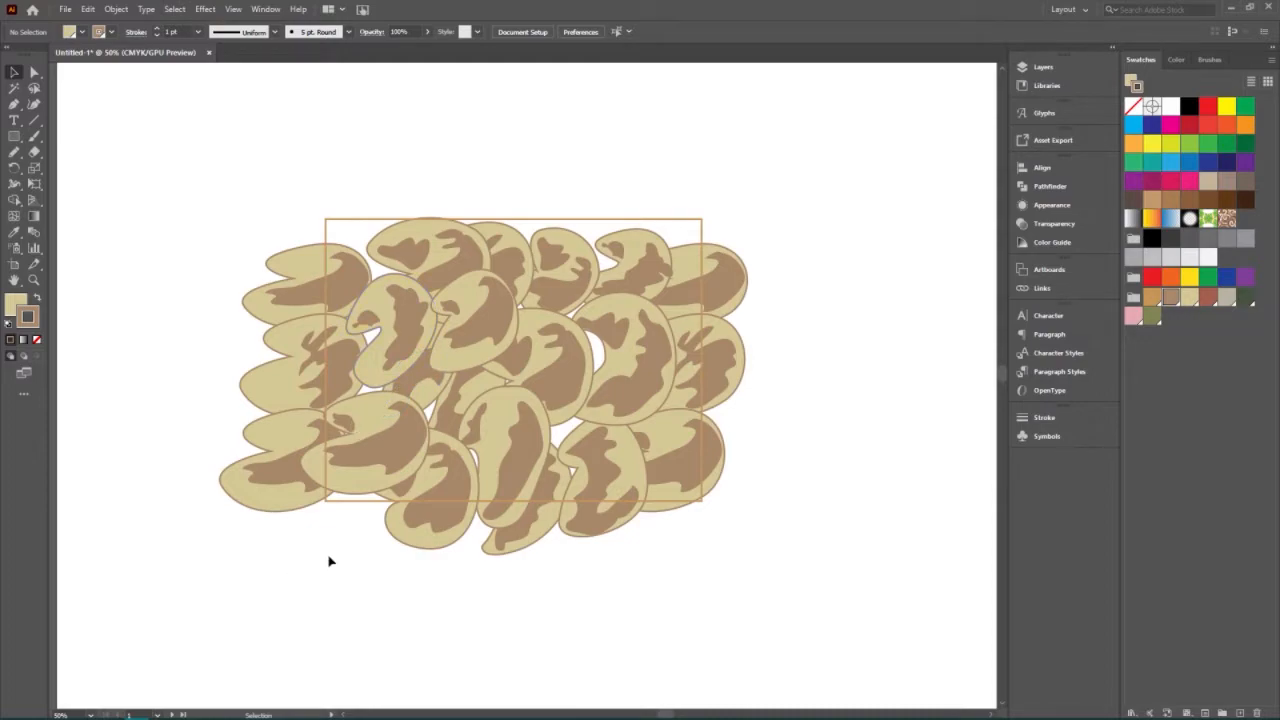
Select the three bean copies on the rectangle's left edge and bring them to the front.
drag(251, 595, 204, 178)
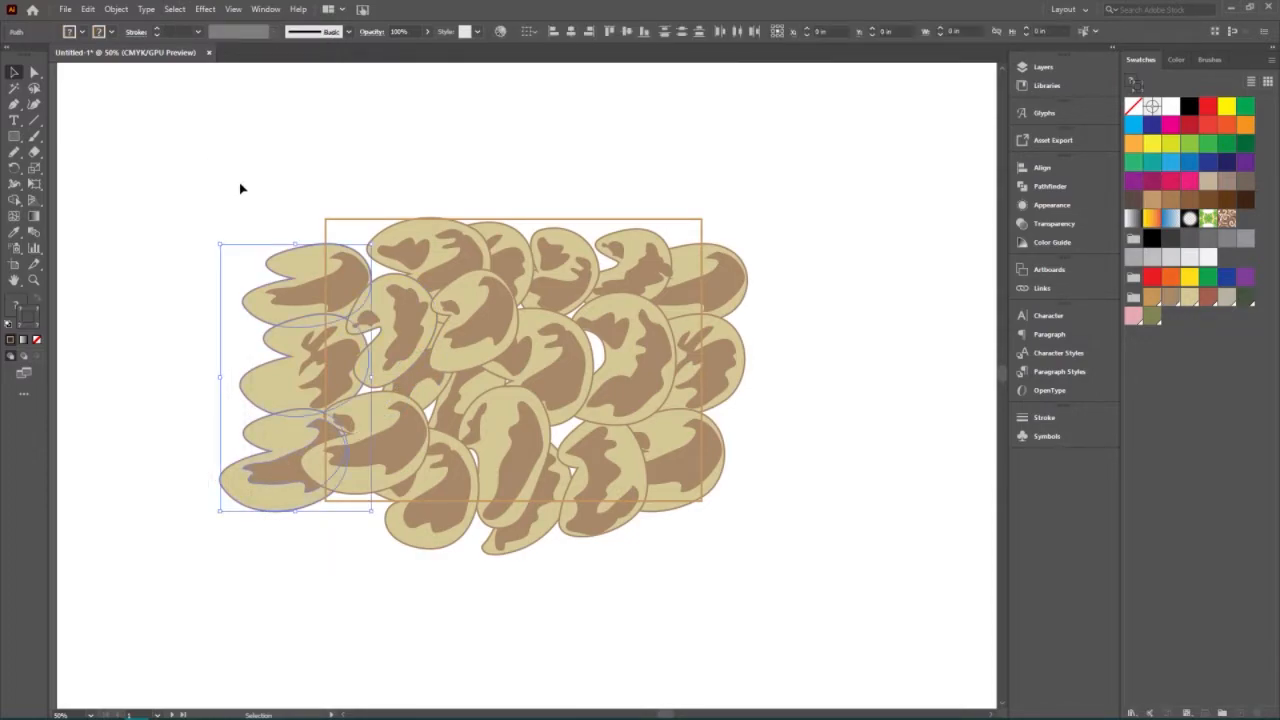
right_click(318, 390)
mouse_move(413, 598)
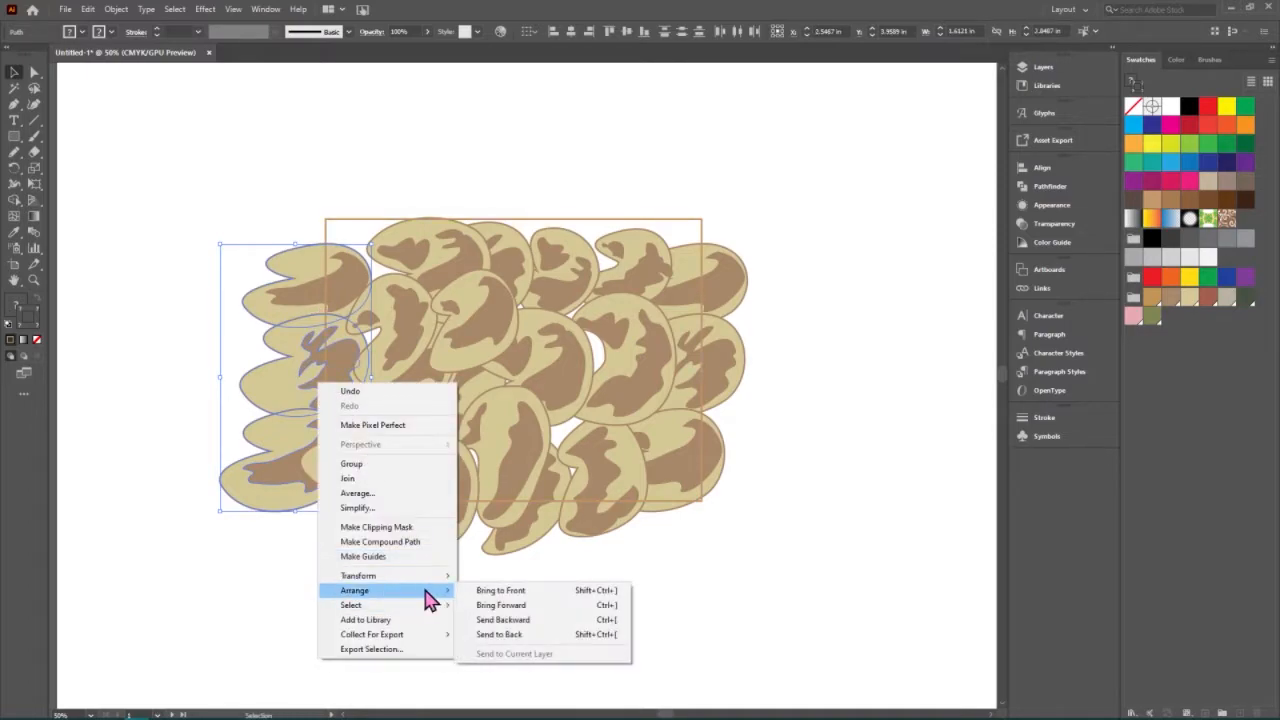
click(531, 586)
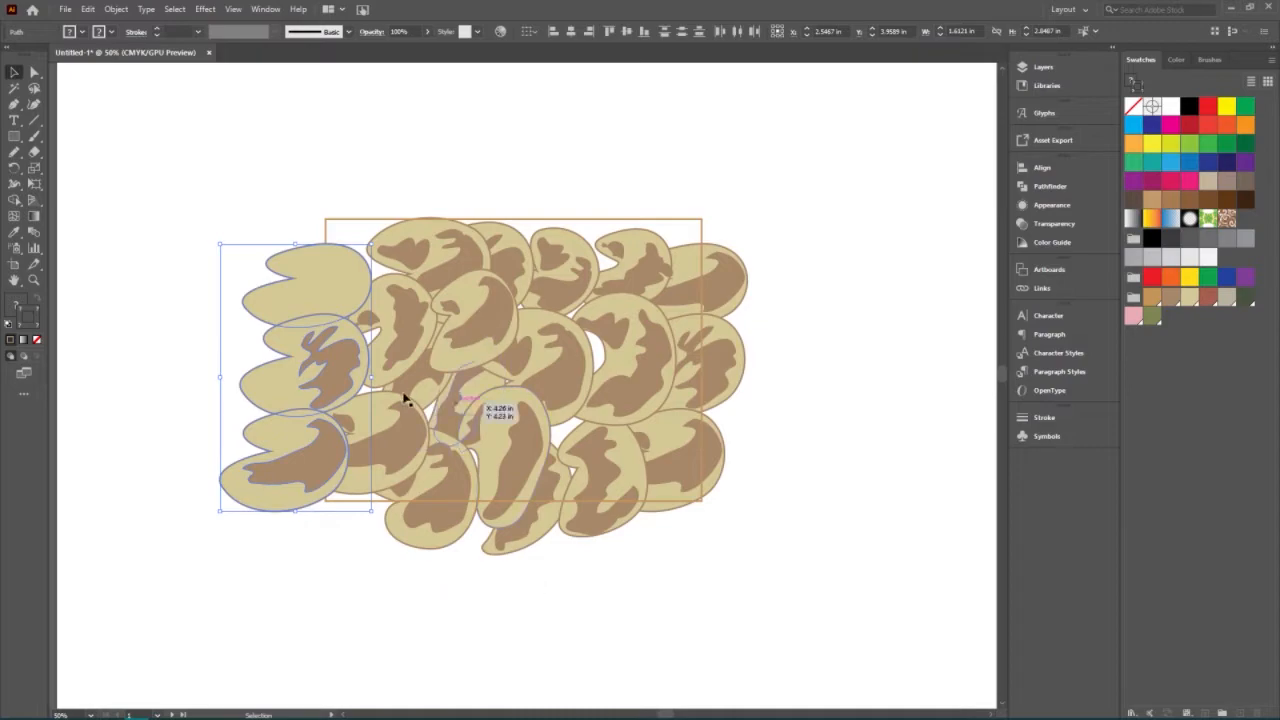
key(ctrl+z)
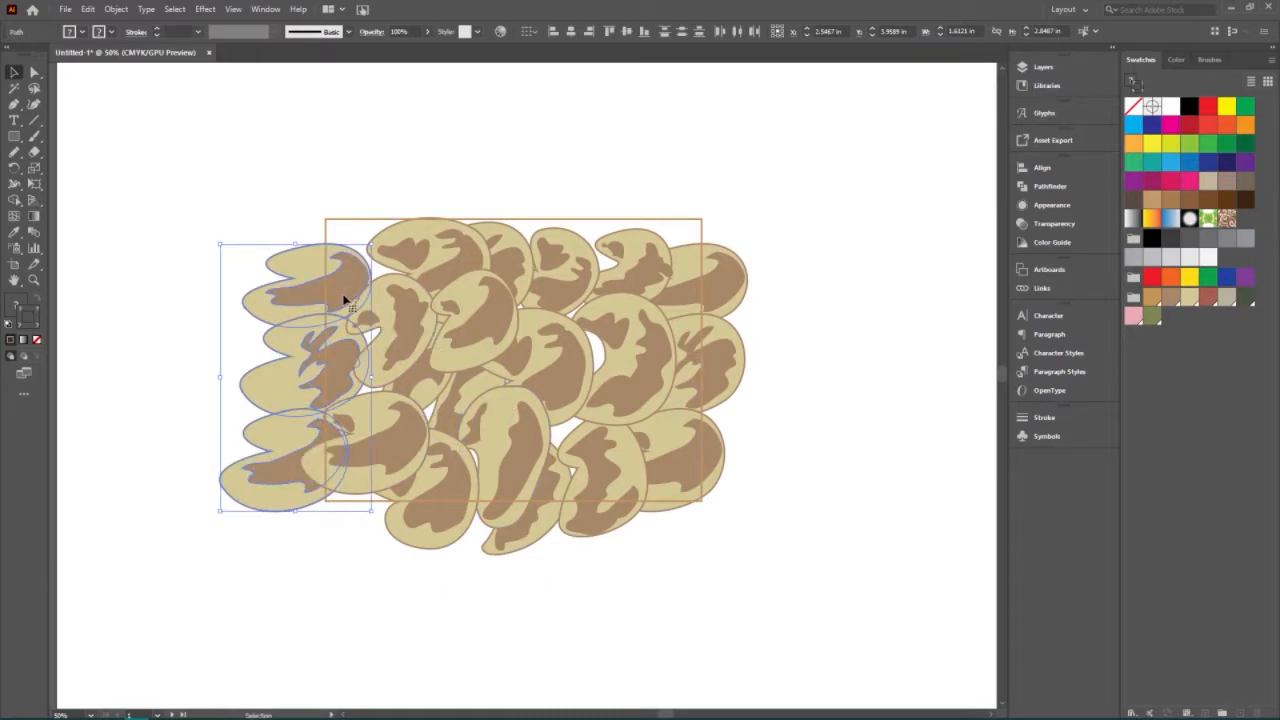
right_click(345, 282)
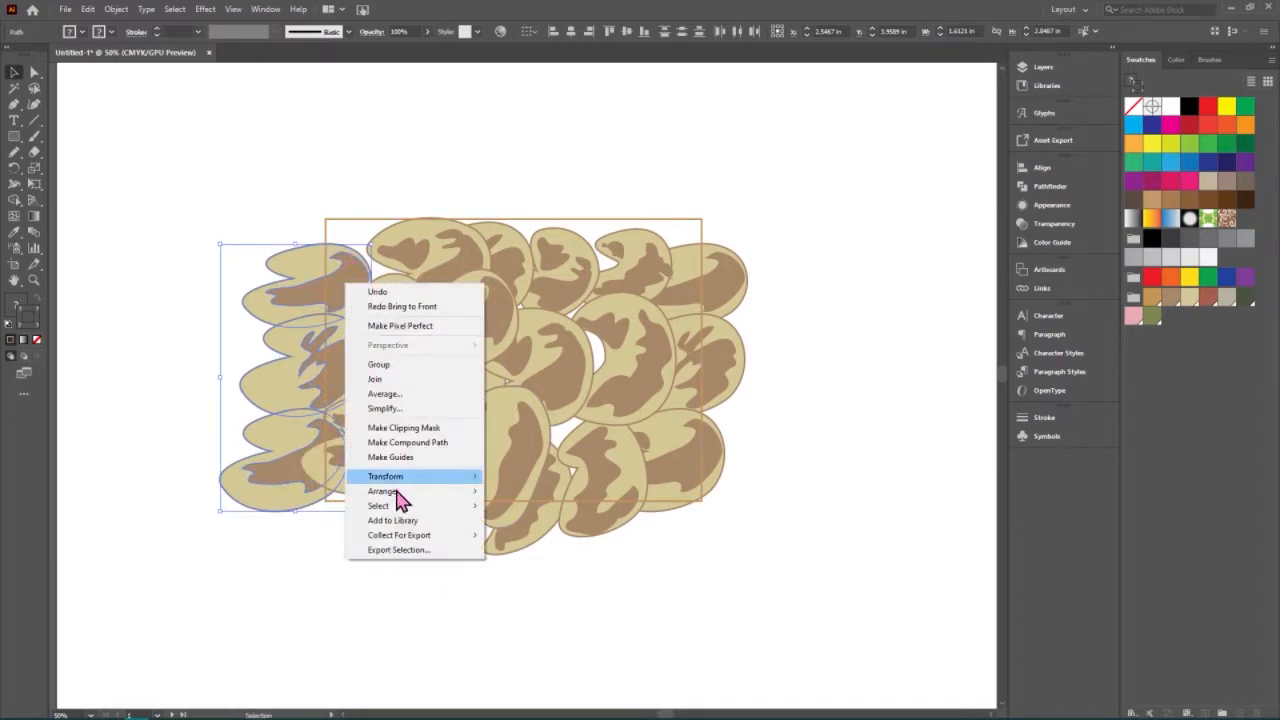
mouse_move(403, 491)
click(535, 491)
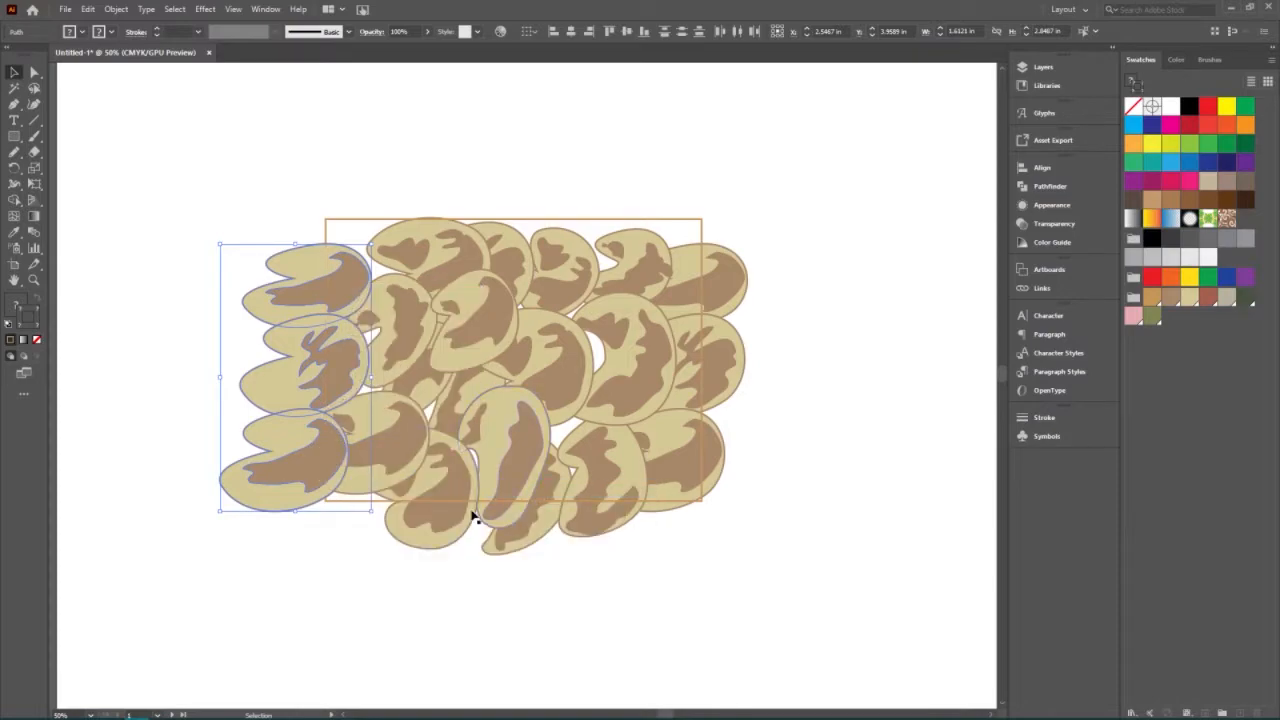
Bring the large lower bean crossing the rectangle's left edge to the front together with its brown spots.
click(397, 444)
click(344, 424)
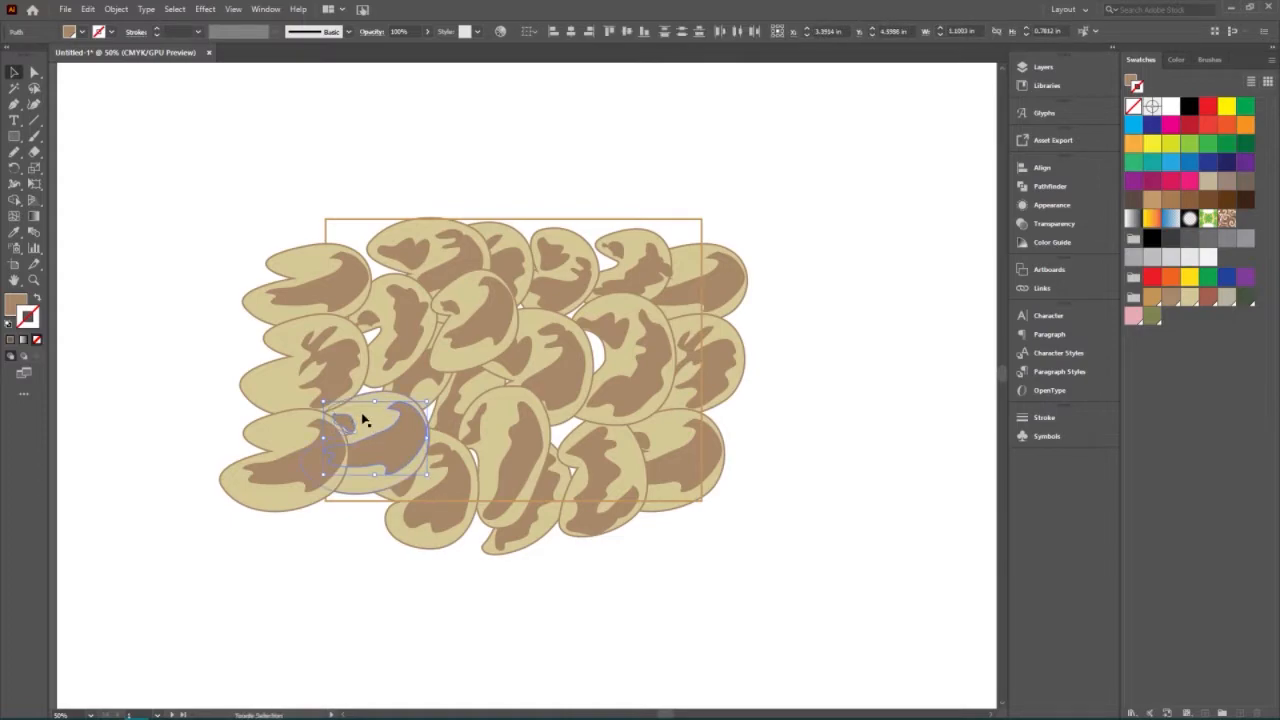
right_click(364, 418)
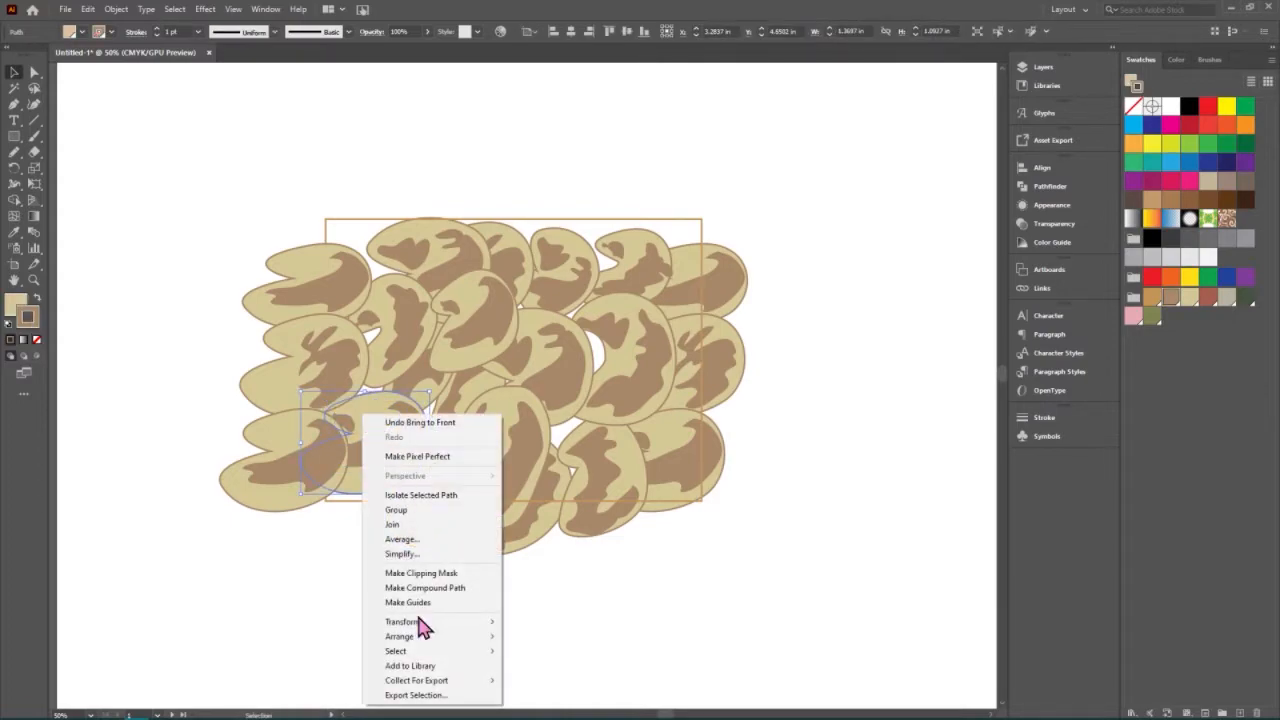
mouse_move(443, 637)
click(553, 637)
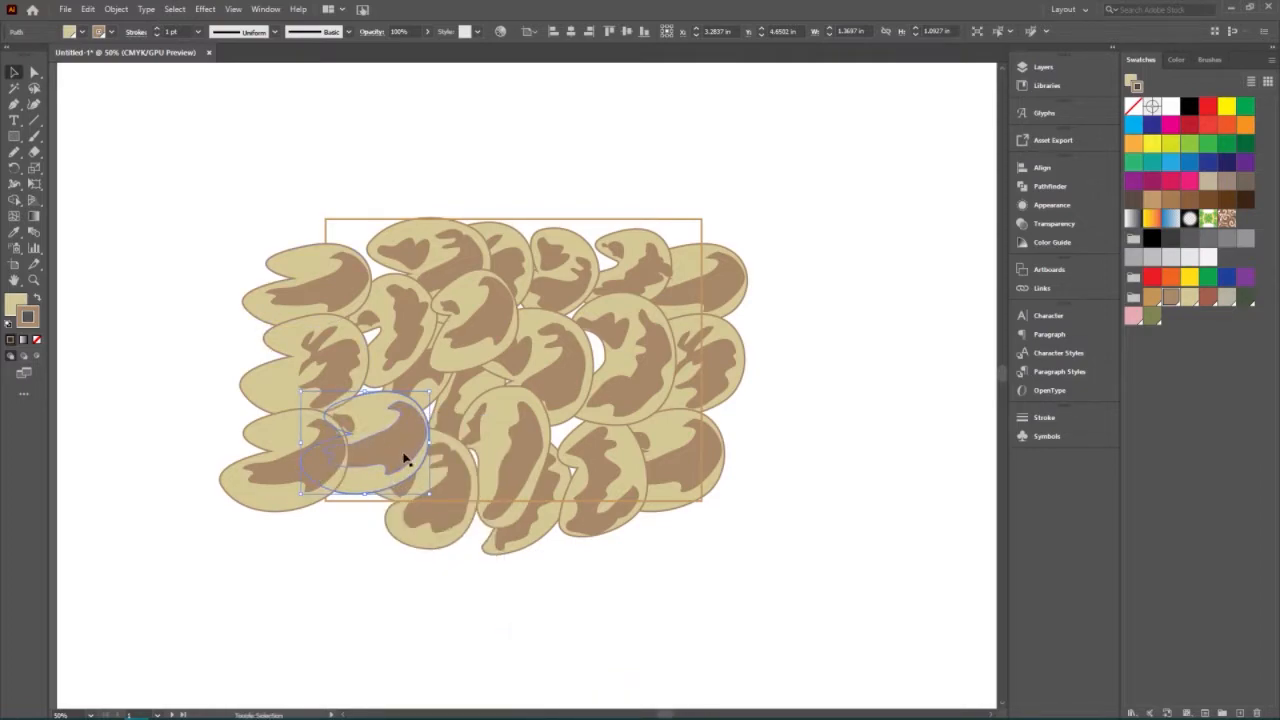
shift+click(343, 424)
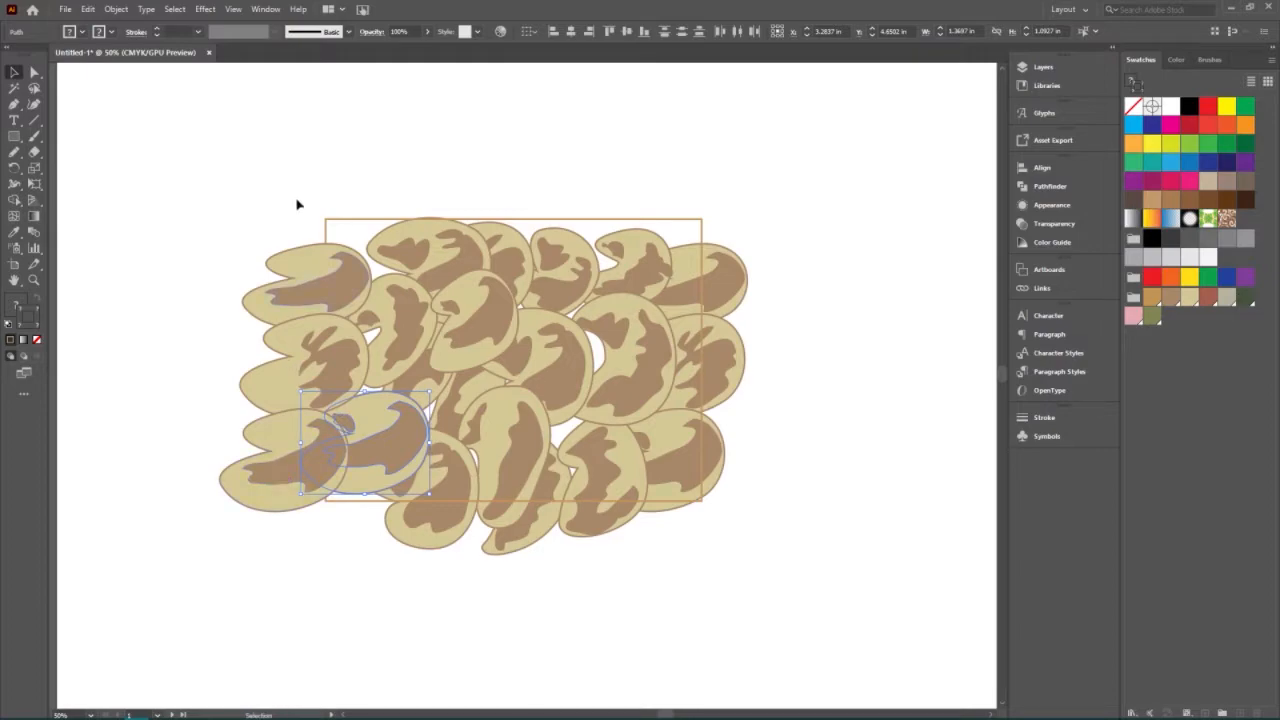
right_click(383, 450)
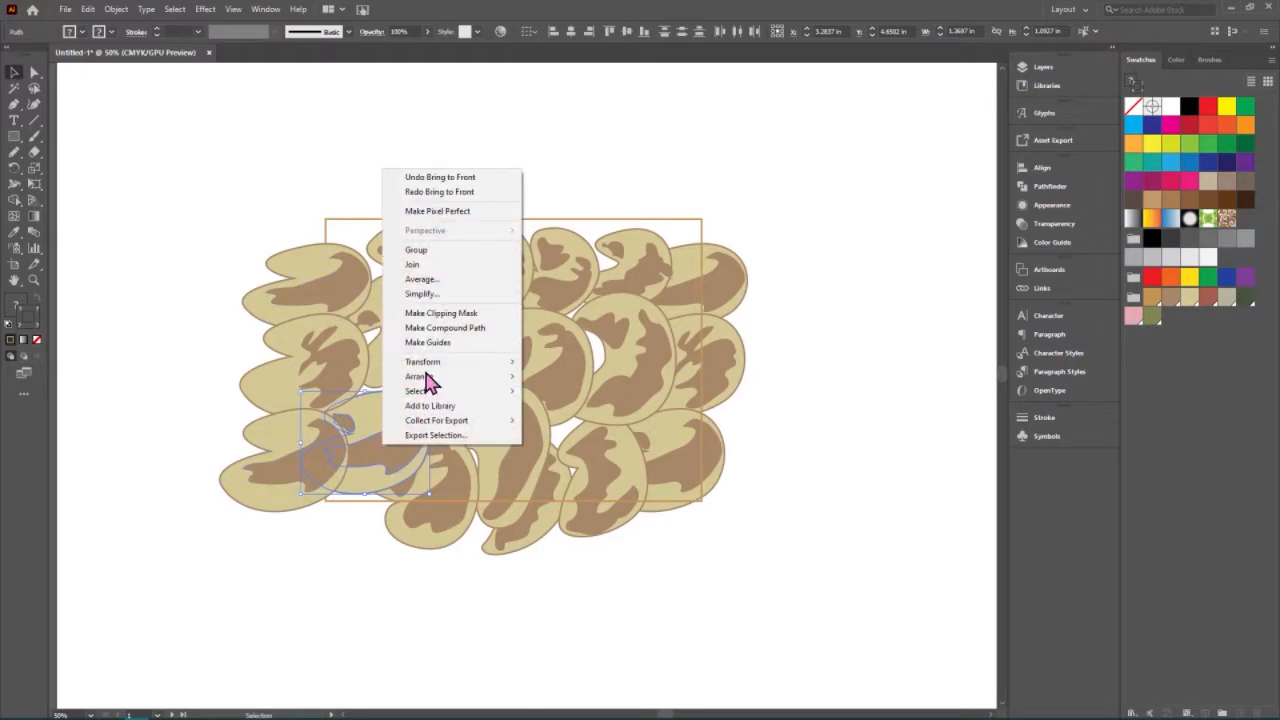
mouse_move(432, 383)
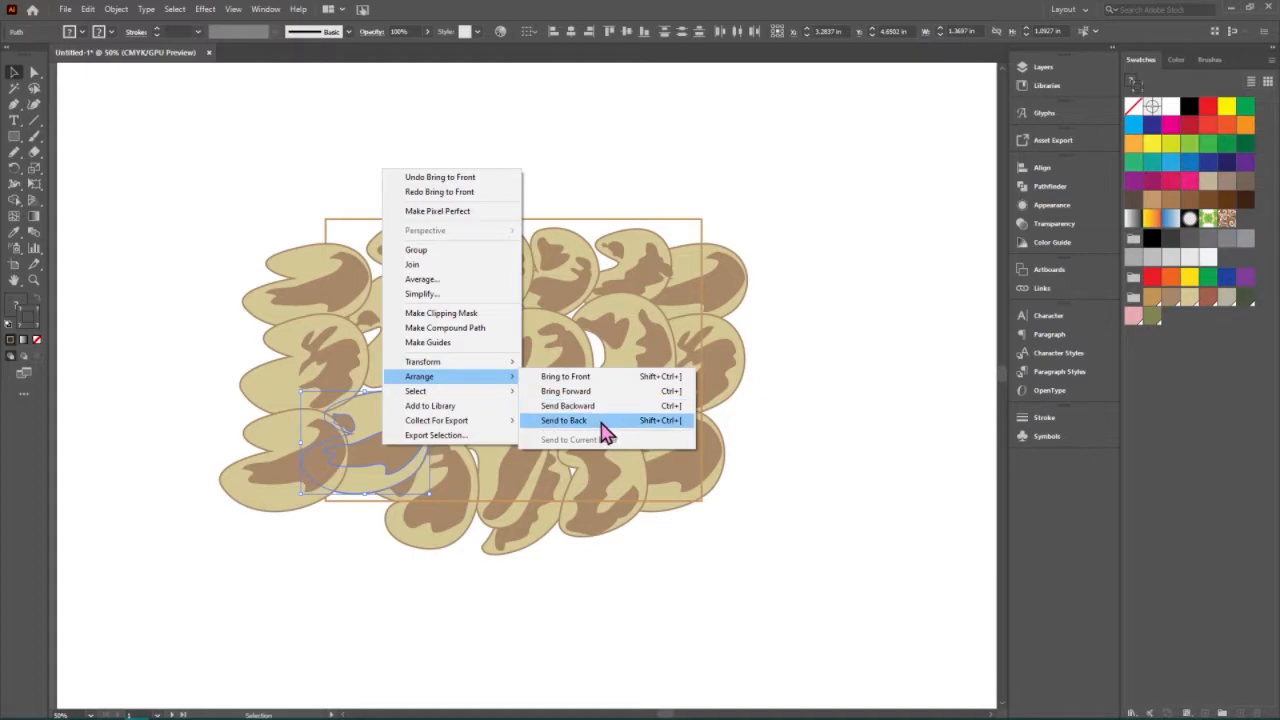
click(598, 378)
Copy that lower left-edge bean with a Move of +4 in horizontal and 0 in vertical, and deselect it.
right_click(388, 458)
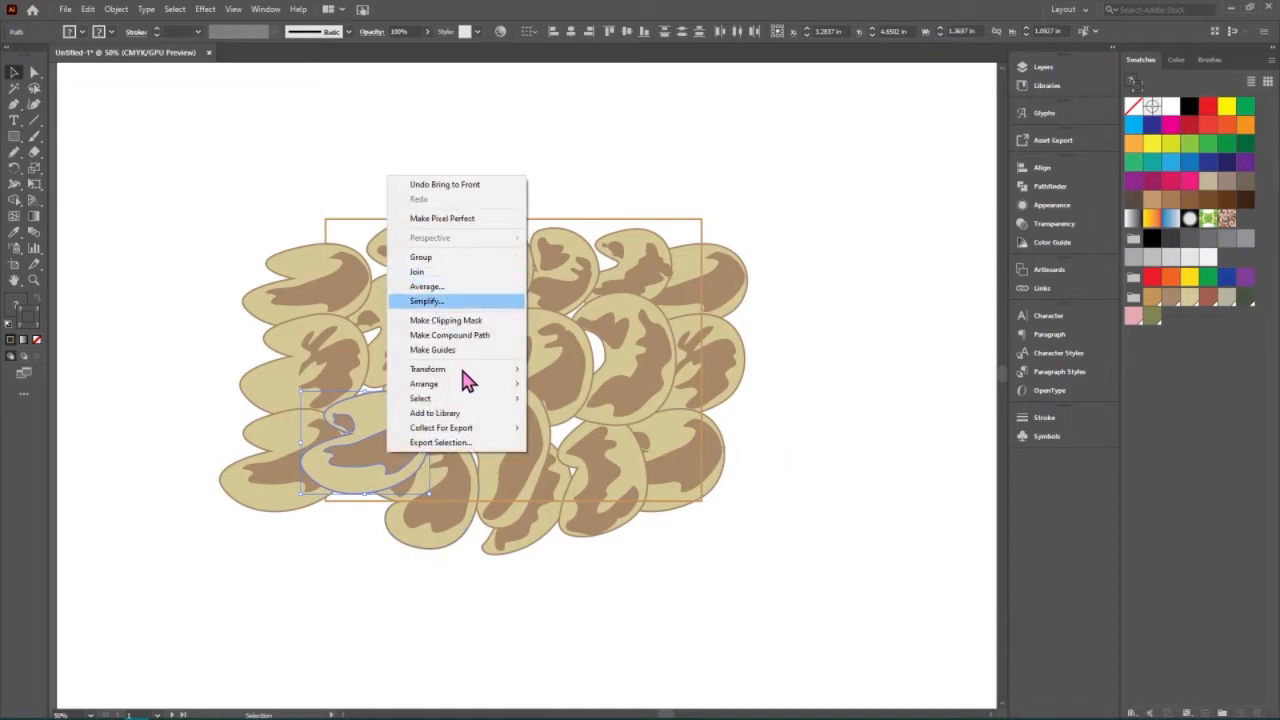
mouse_move(466, 372)
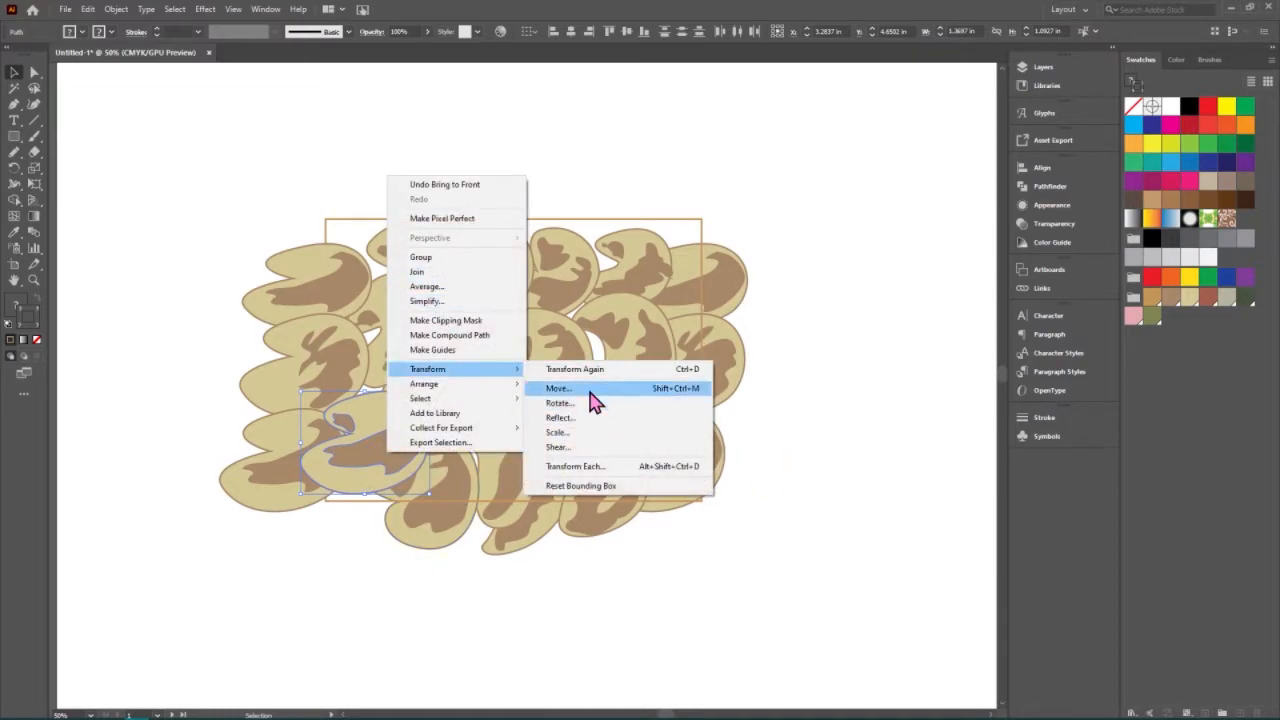
click(562, 388)
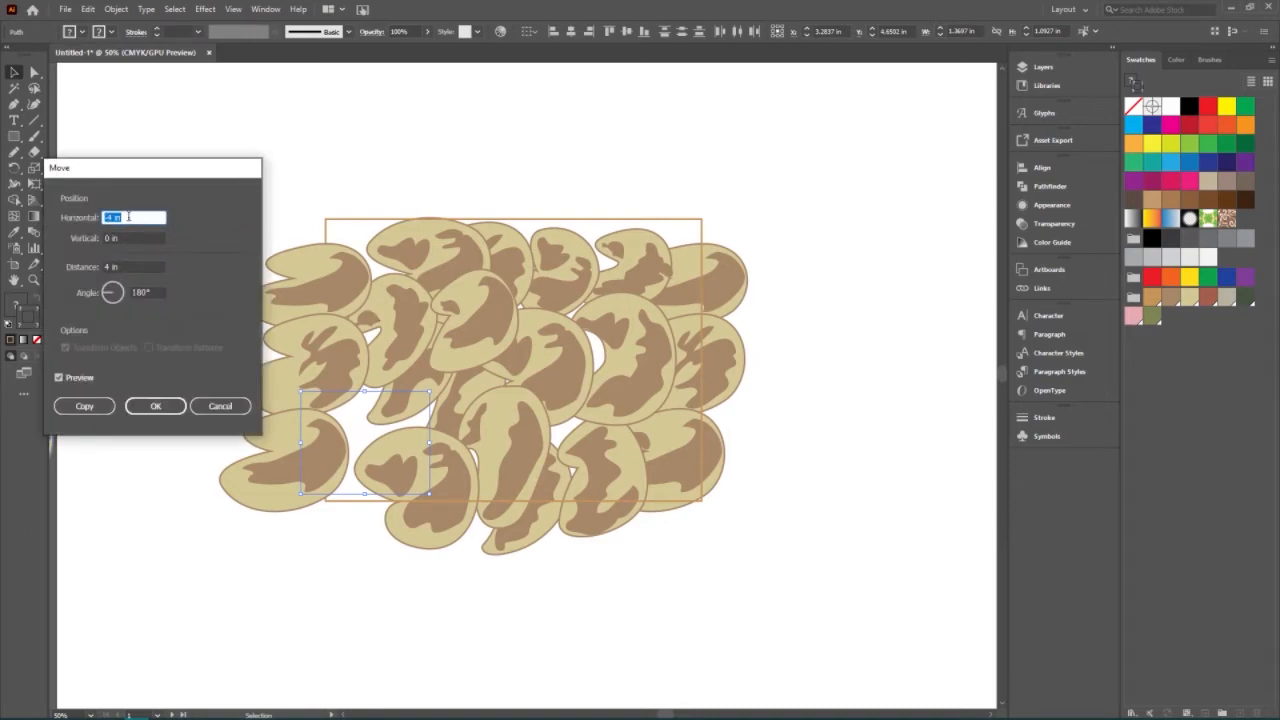
click(107, 211)
key(BackSpace)
text(+)
click(84, 408)
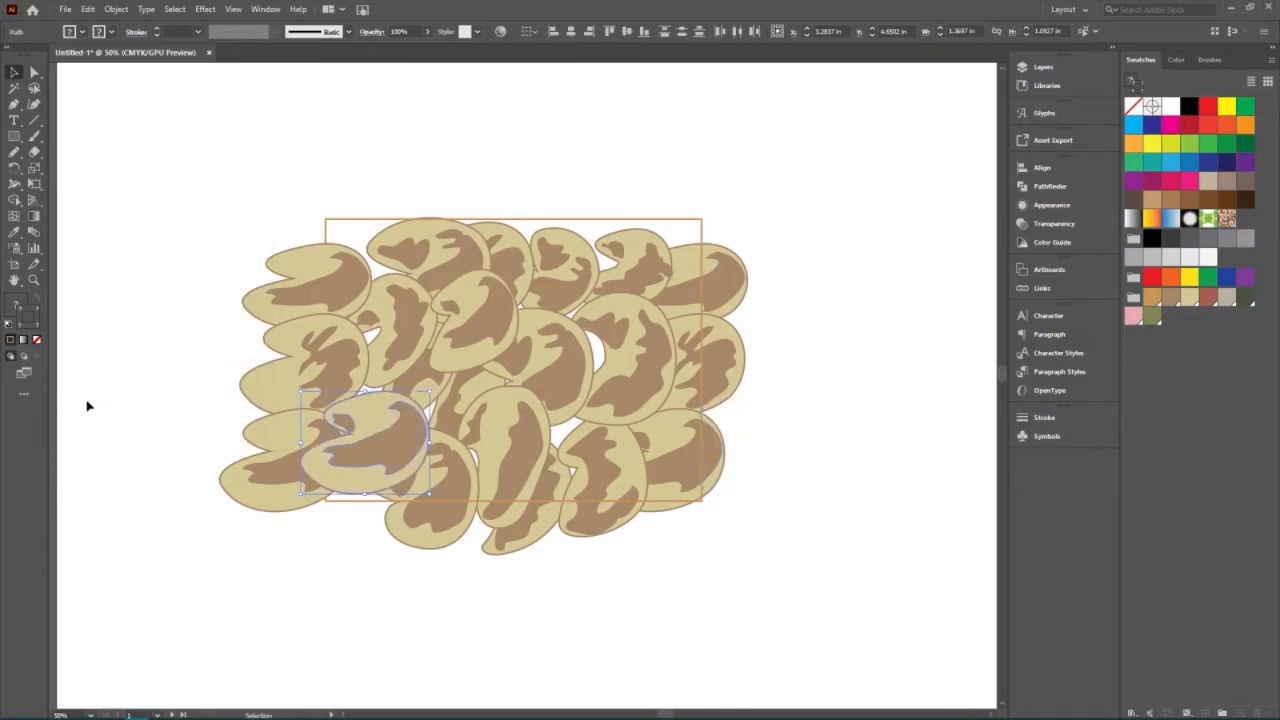
click(780, 543)
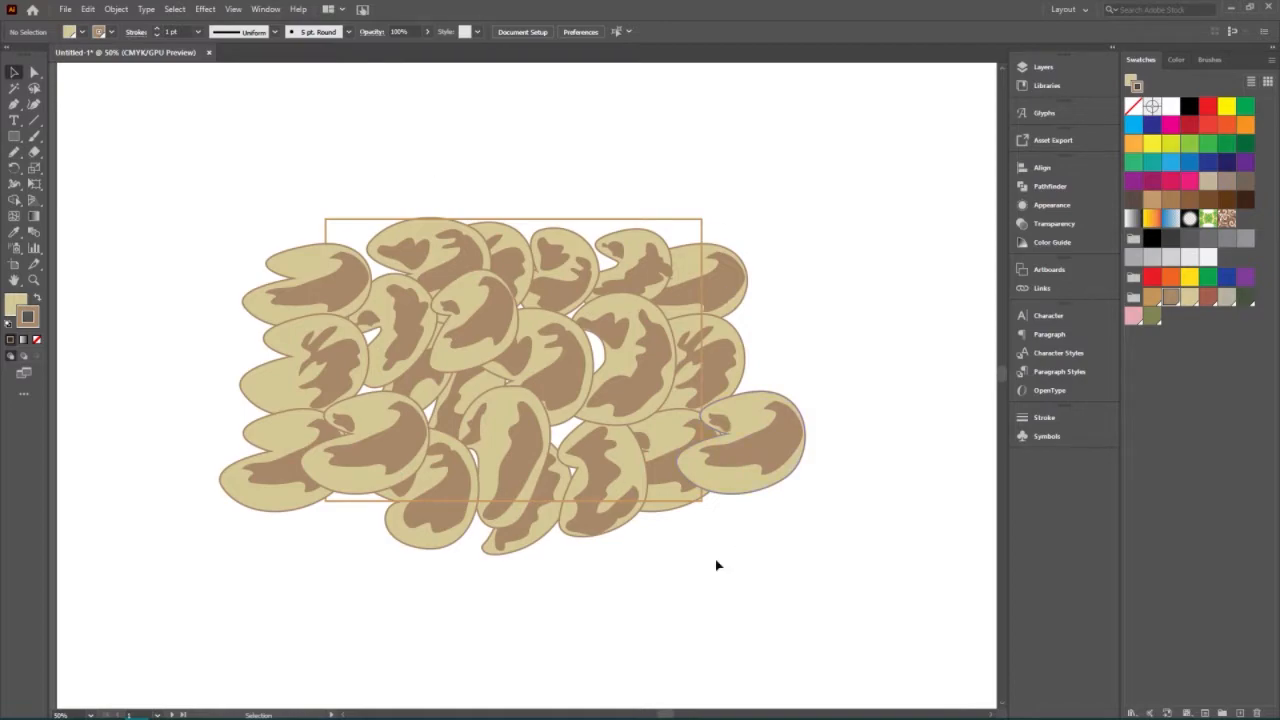
Copy the beans crossing the rectangle's bottom edge straight up by 3 in using Move with 0 in horizontal, and deselect them.
drag(720, 612, 364, 510)
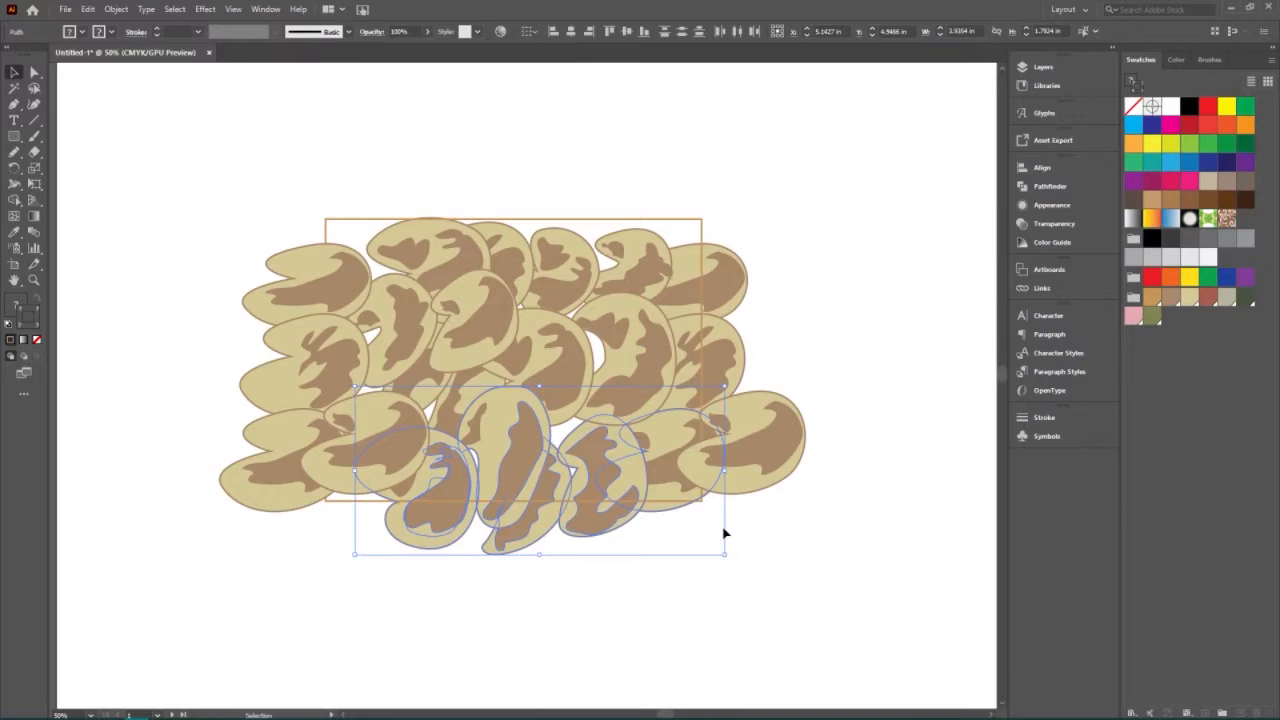
right_click(443, 518)
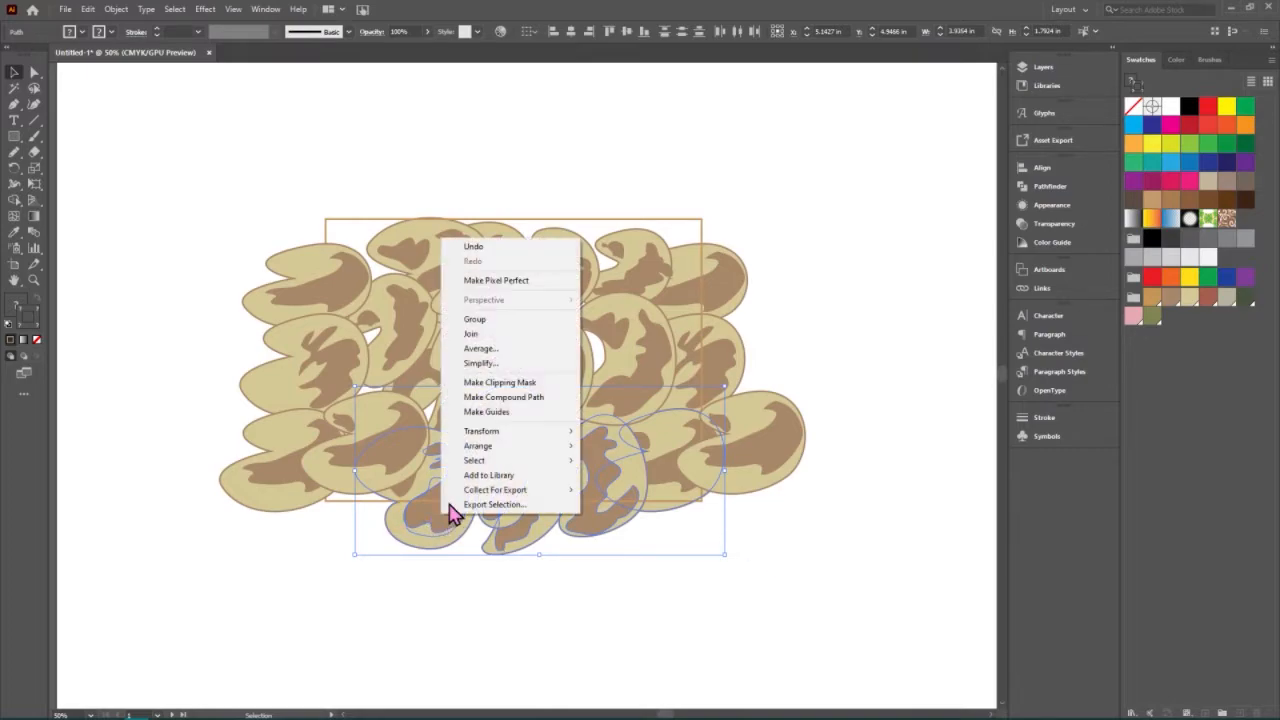
mouse_move(467, 432)
click(677, 449)
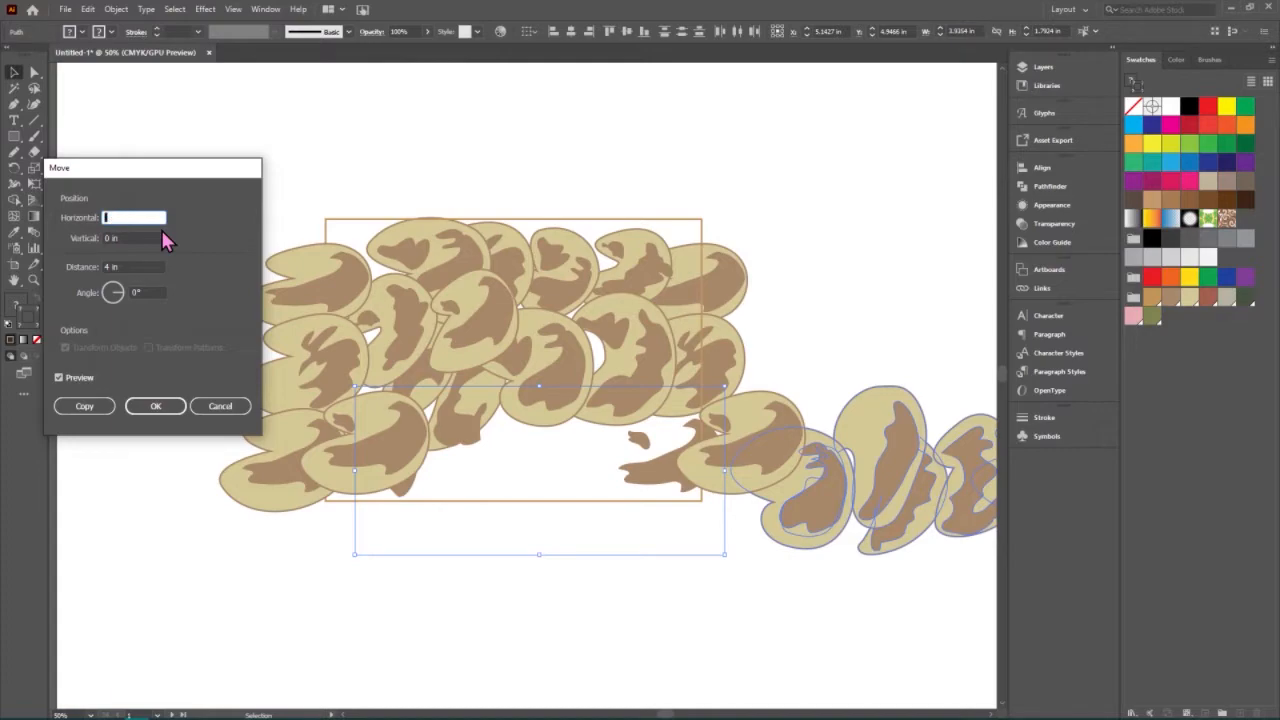
text(0)
key(Tab)
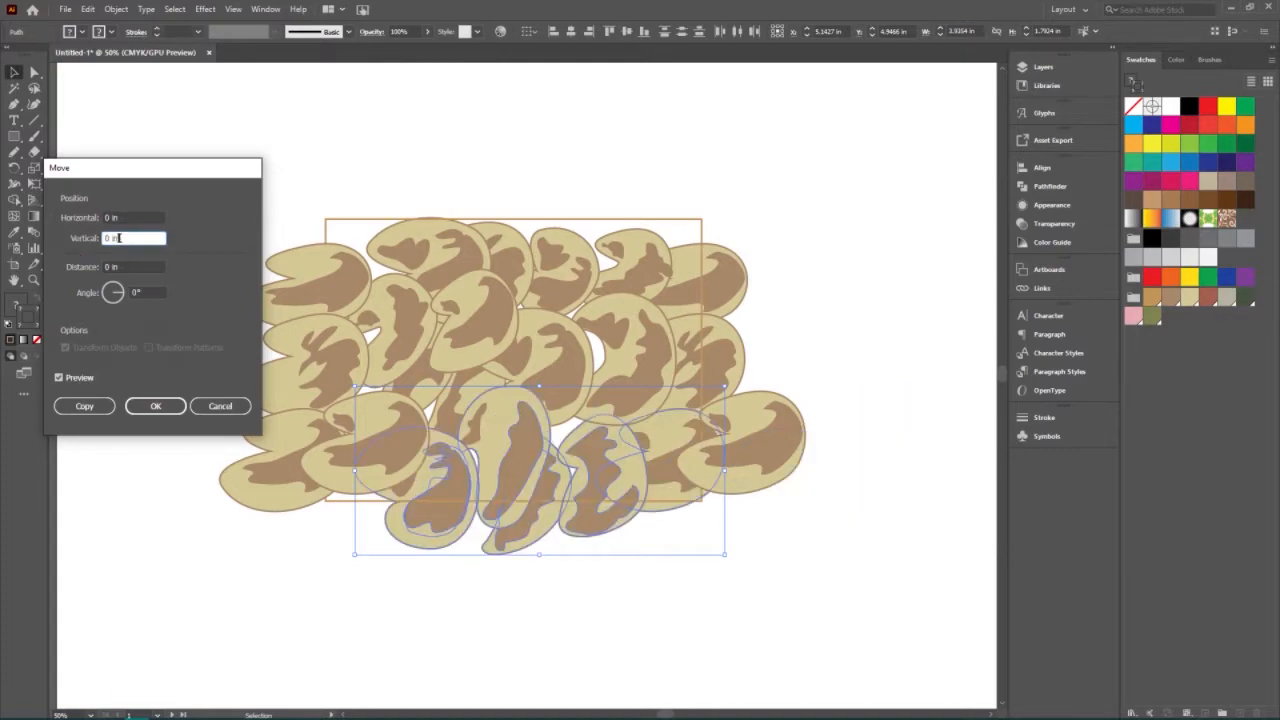
text(3)
key(shift+Tab)
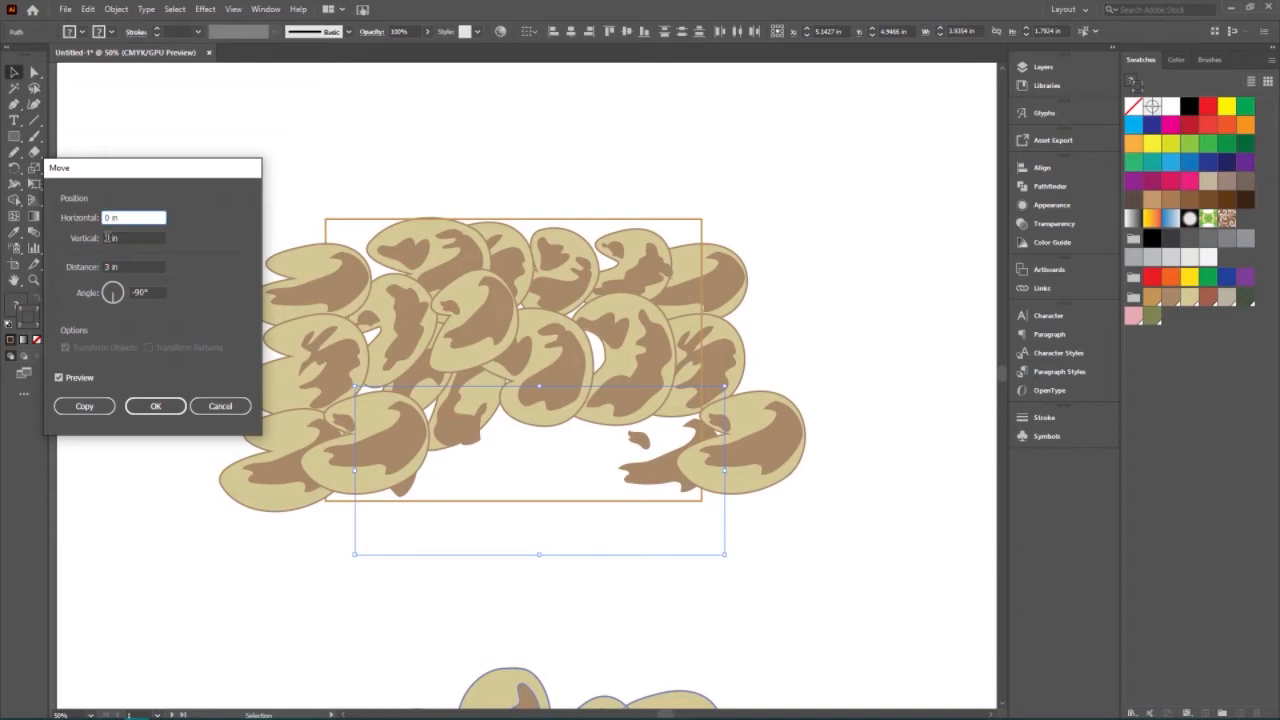
click(120, 237)
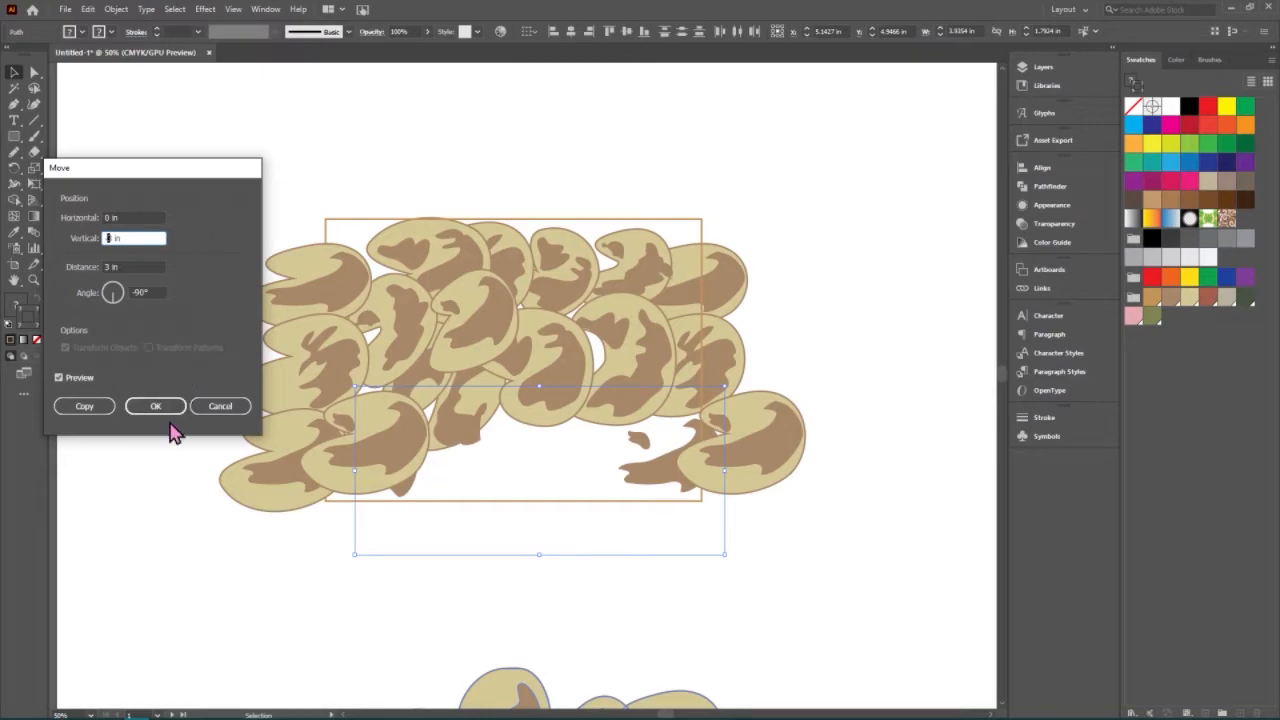
click(102, 412)
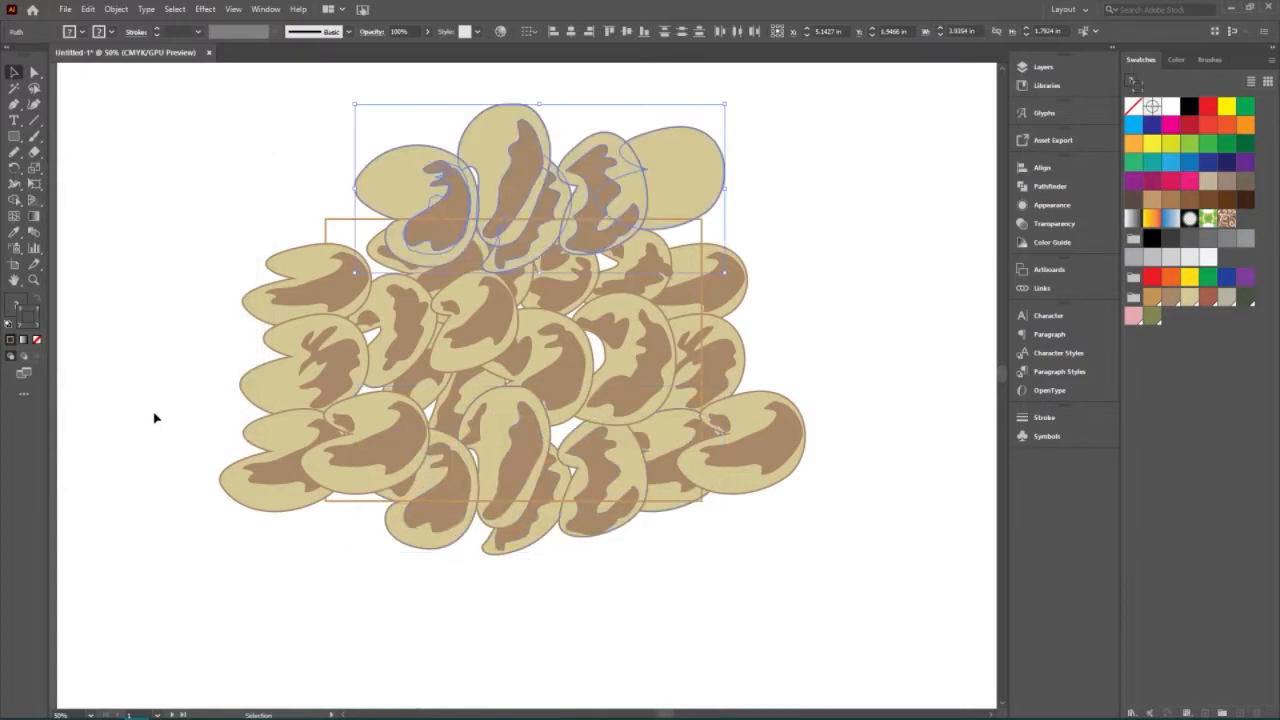
click(891, 238)
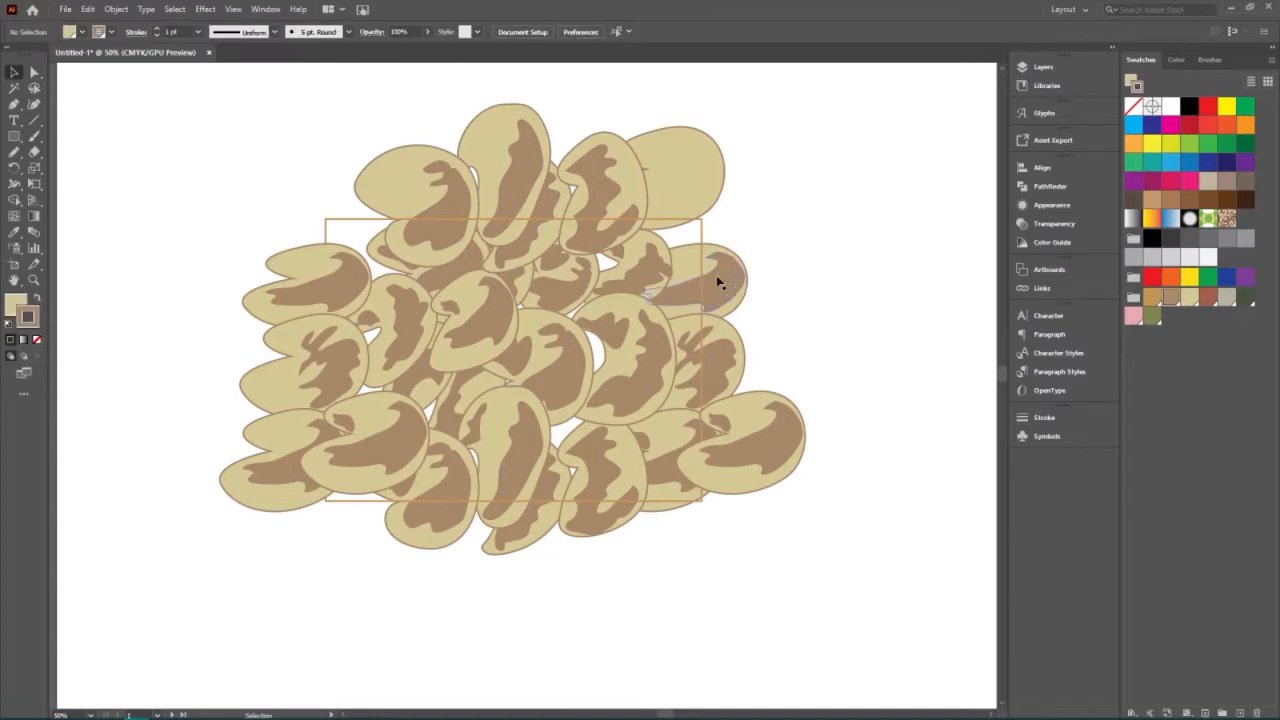
Send the bean copies on the rectangle's top edge to the back and deselect them.
drag(341, 99, 752, 205)
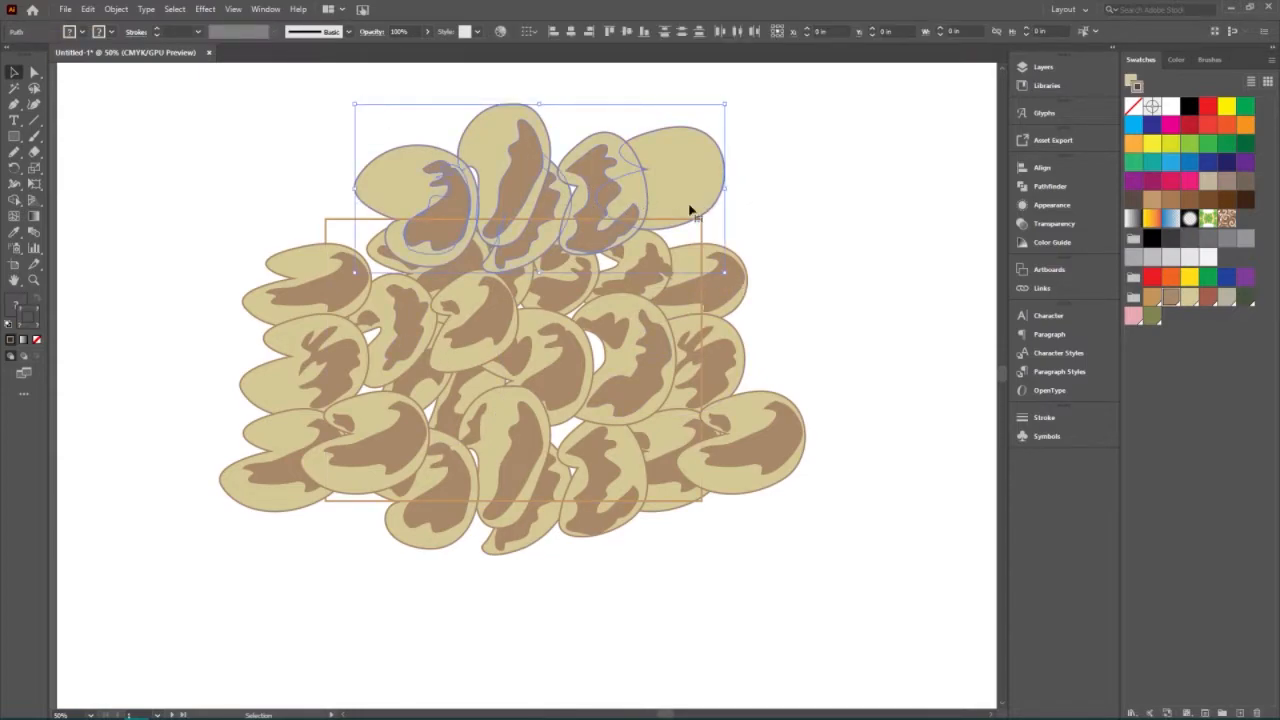
right_click(604, 190)
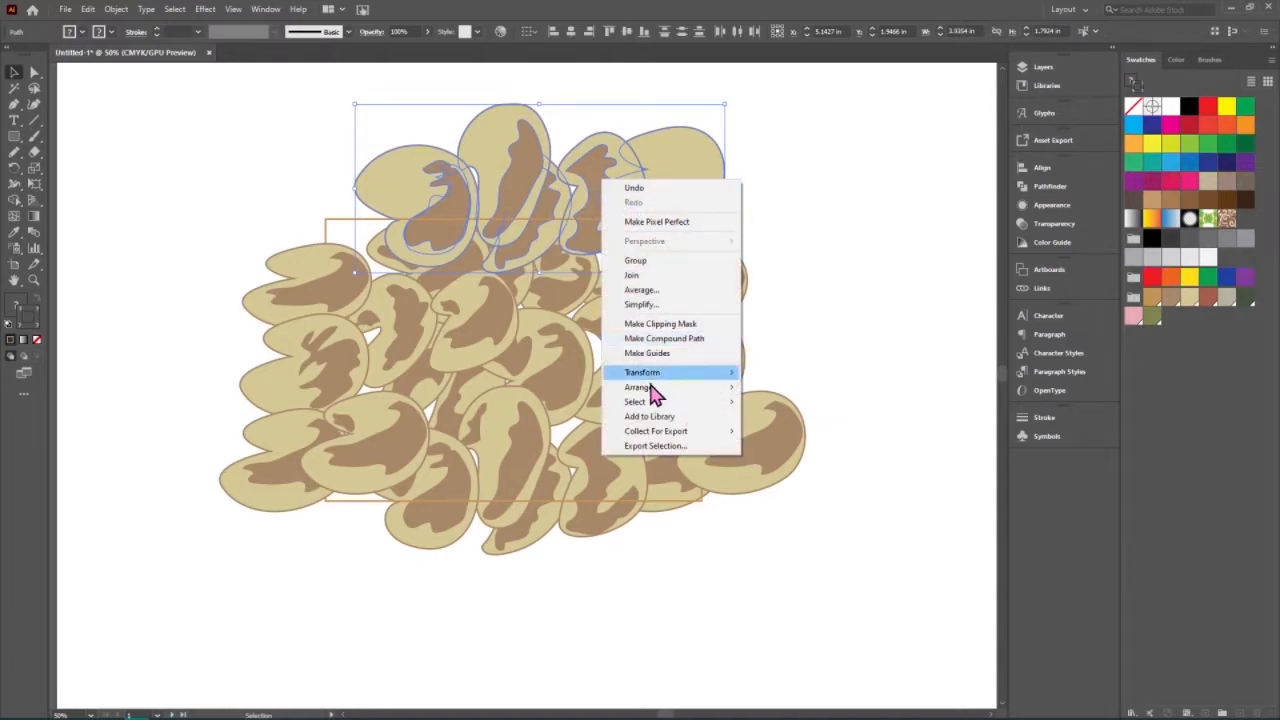
mouse_move(648, 388)
click(771, 434)
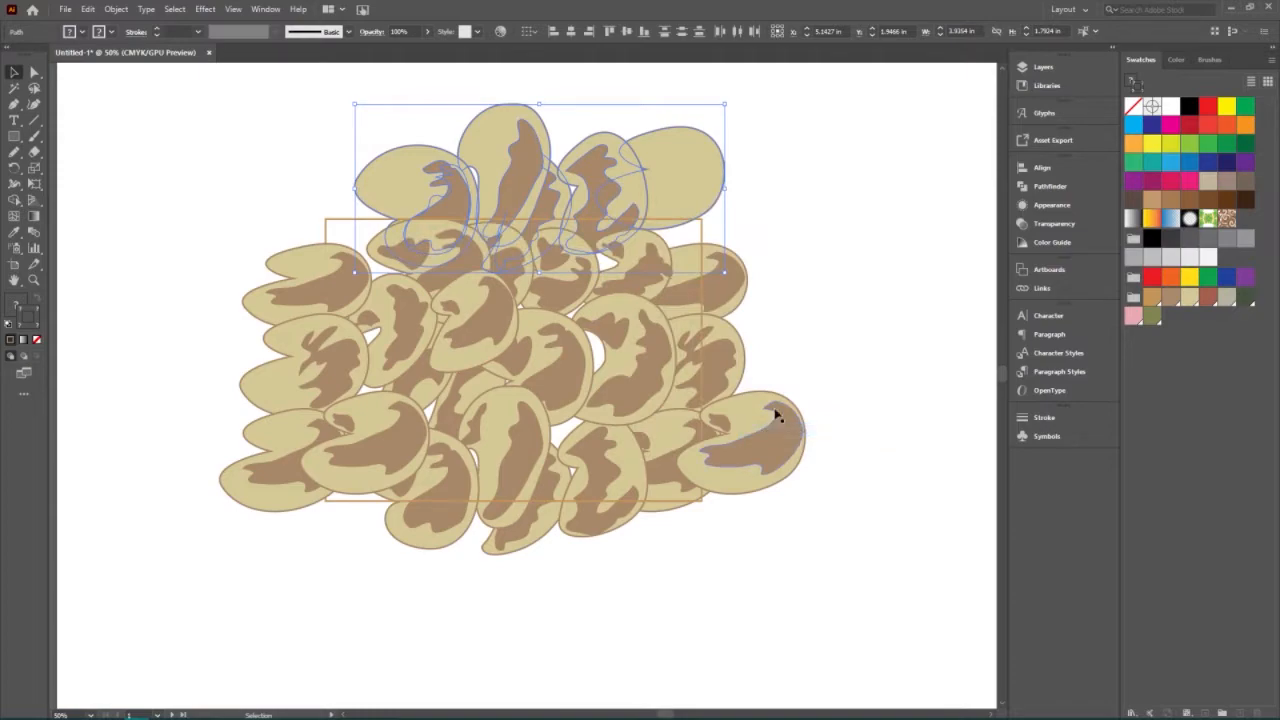
click(819, 316)
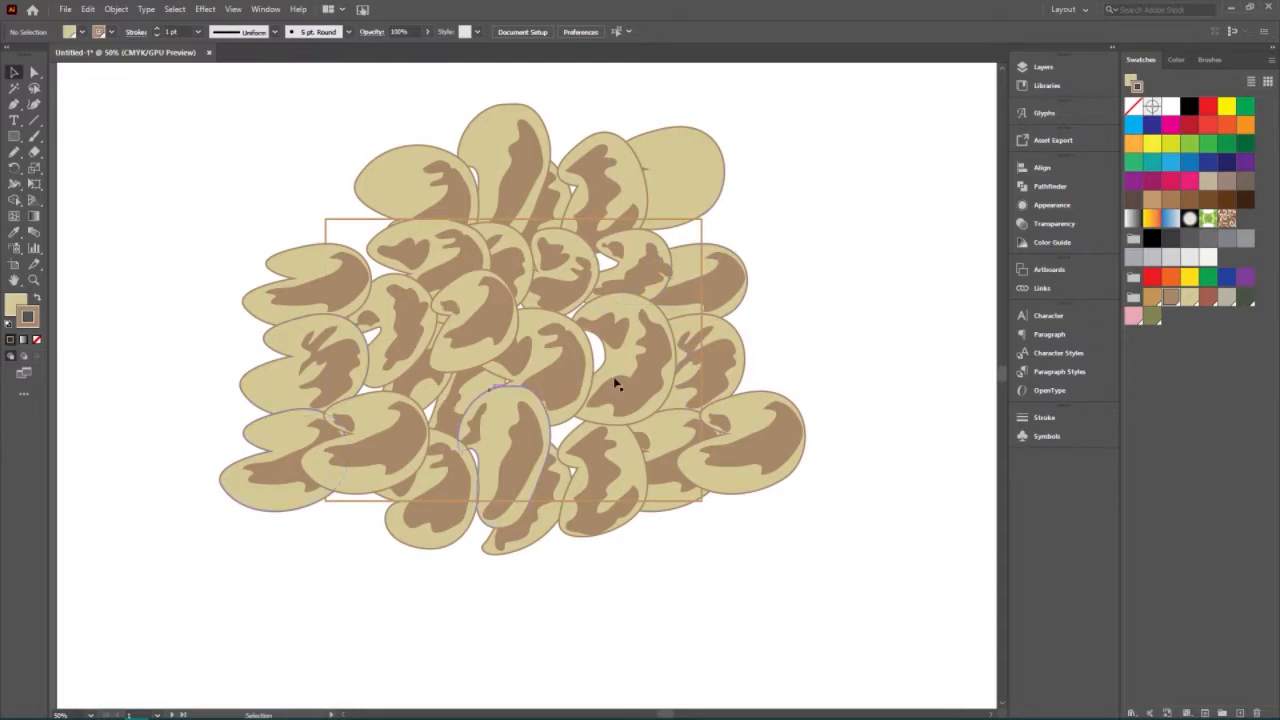
click(723, 284)
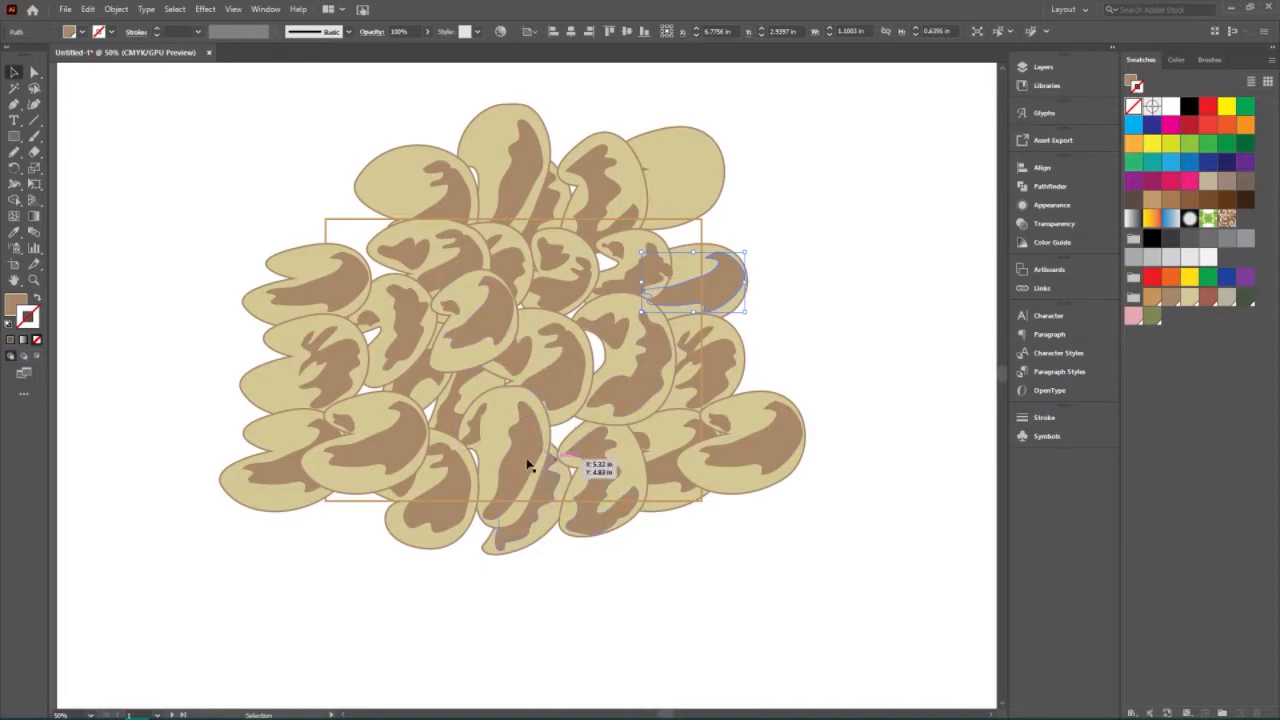
click(486, 452)
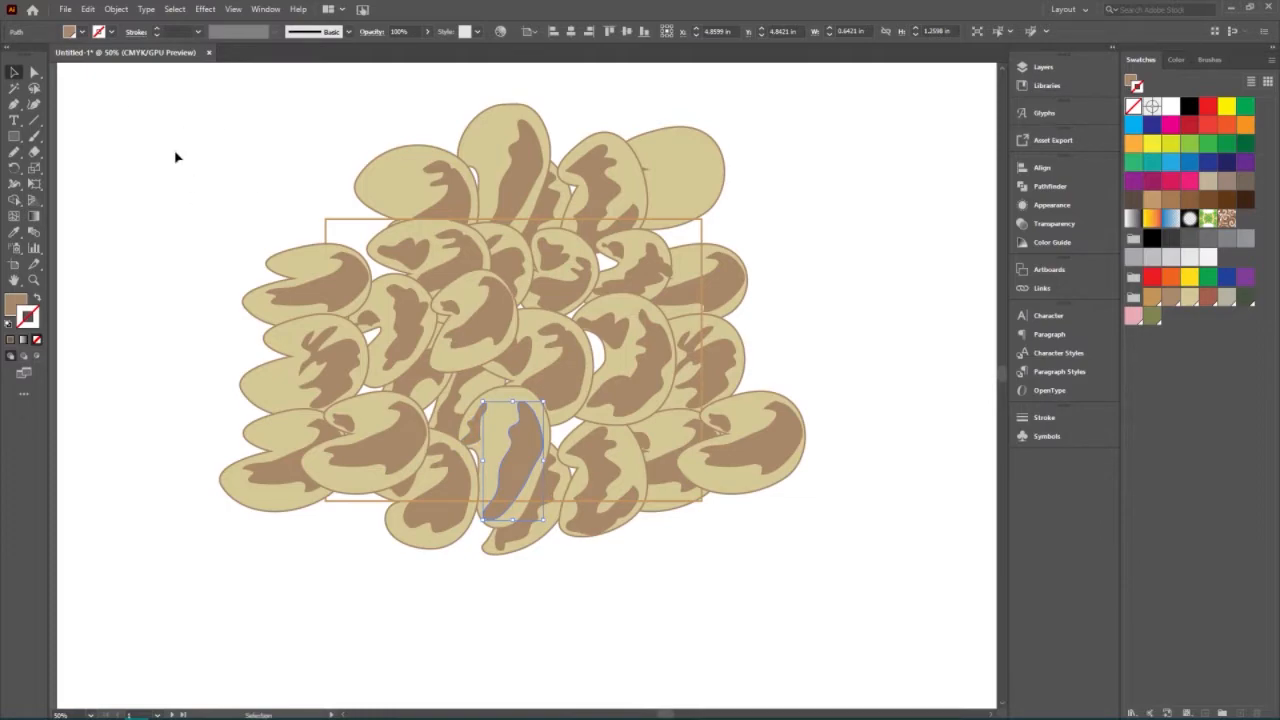
click(608, 471)
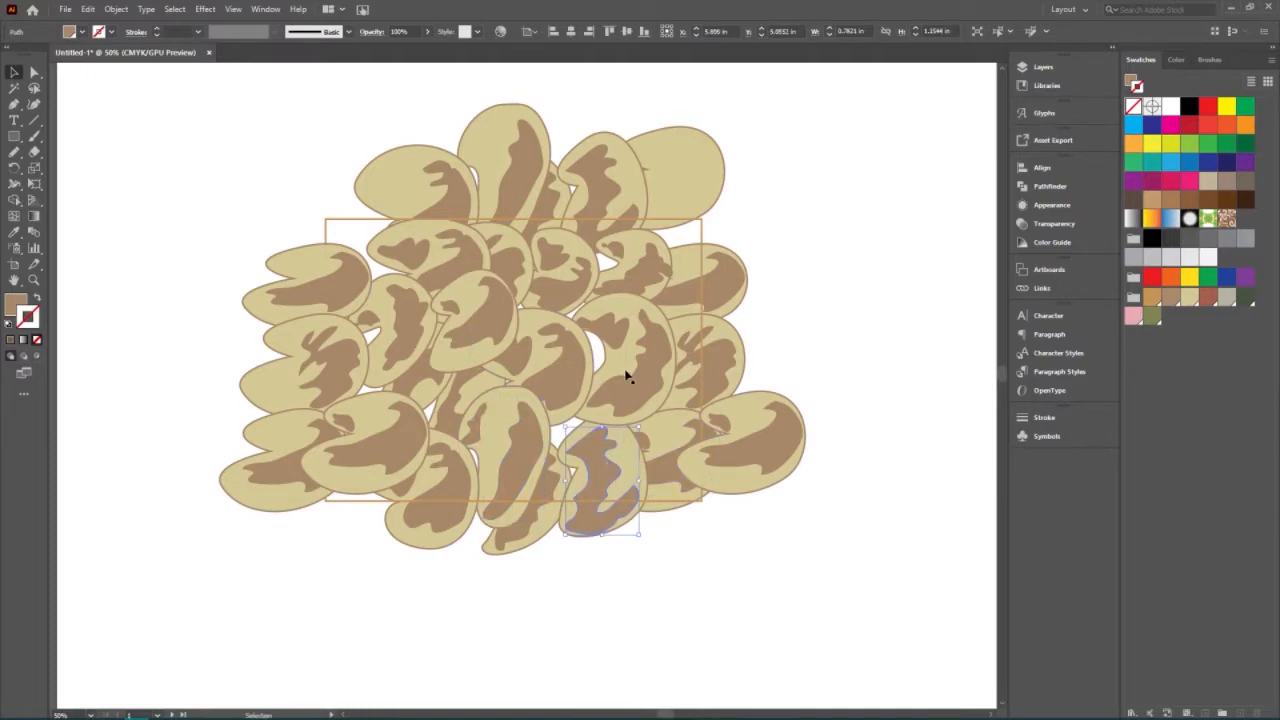
Copy the large crescent bean with its brown spots from the tile's centre onto the rectangle's upper-left corner.
click(640, 376)
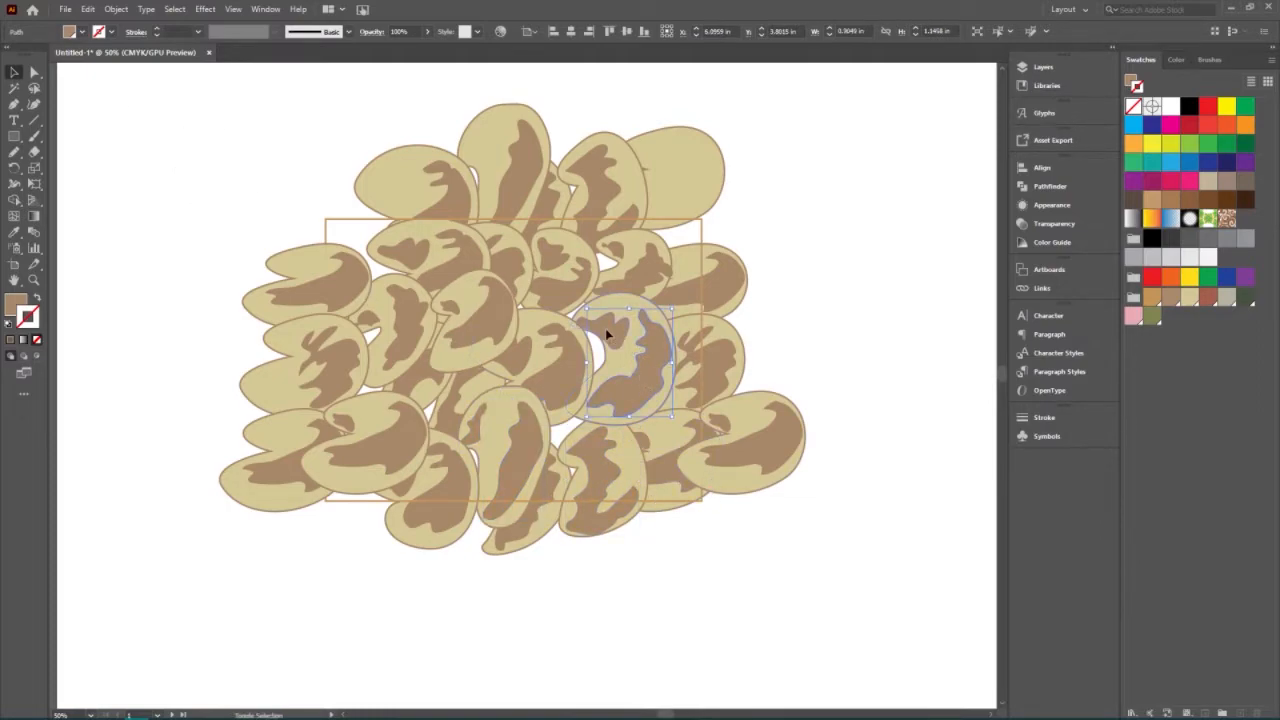
drag(624, 366, 337, 174)
key(ctrl+z)
click(630, 348)
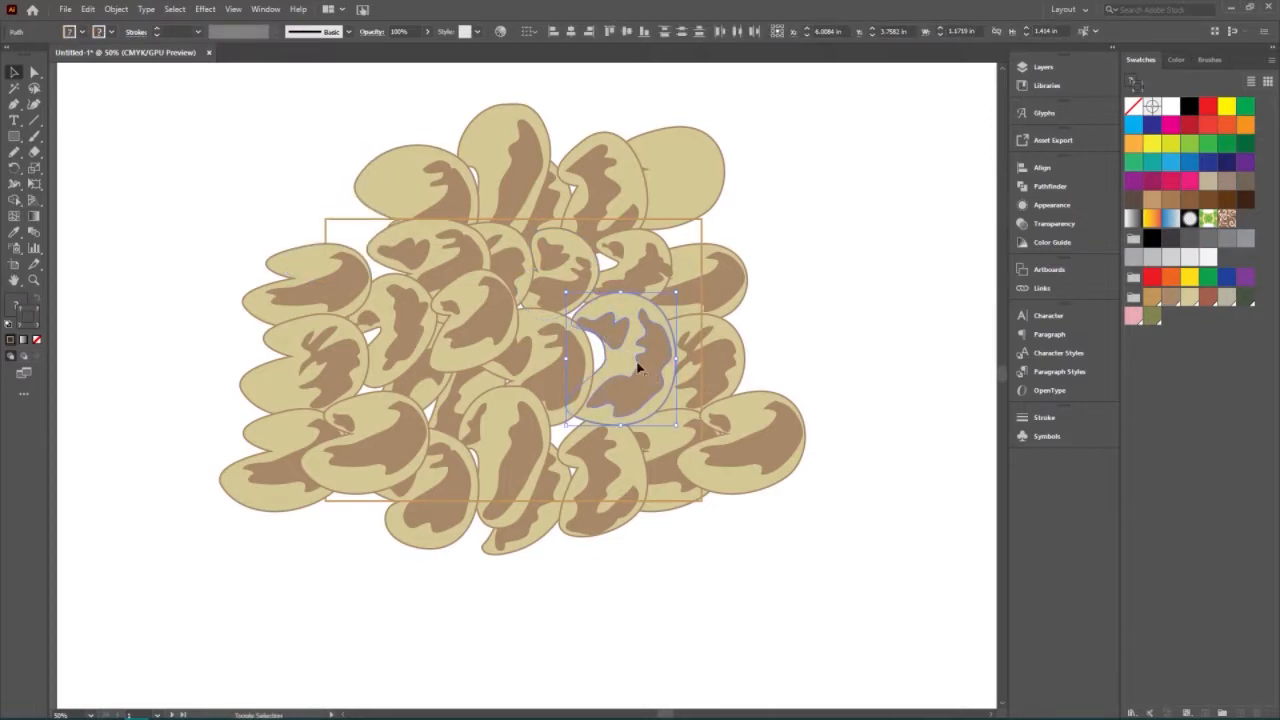
drag(651, 380, 376, 234)
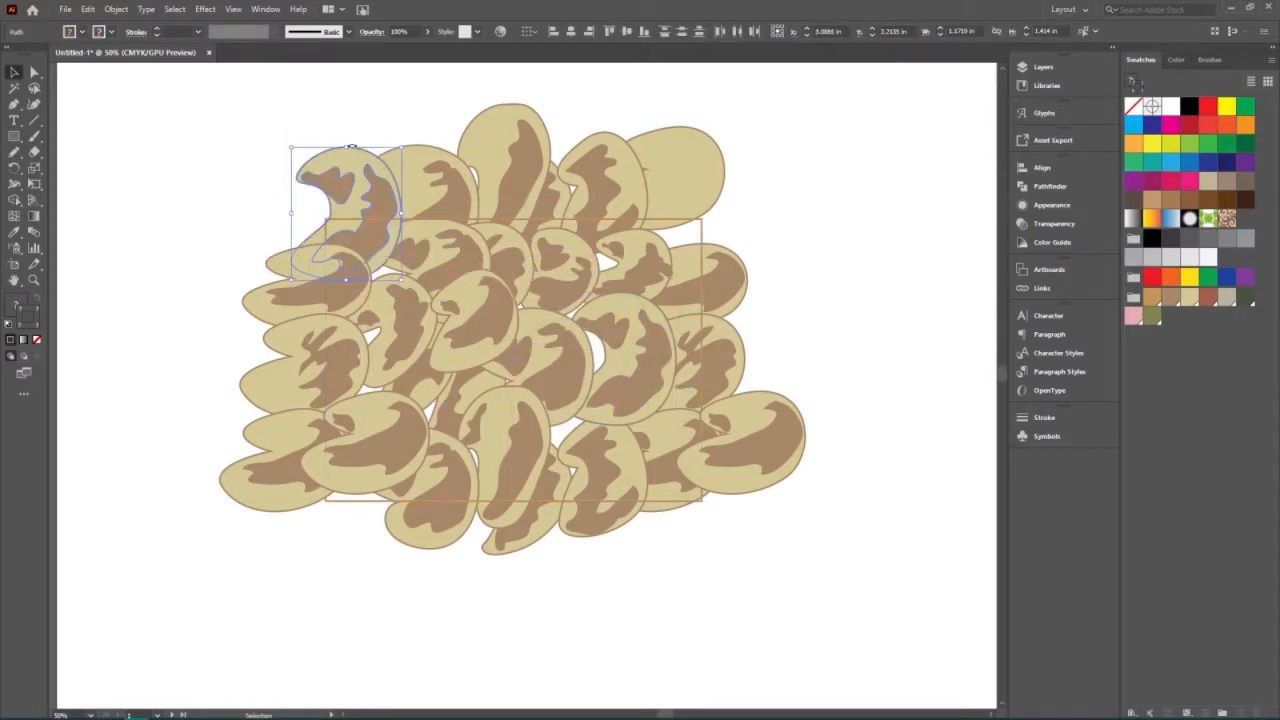
Scale down and rotate the copied crescent bean to about 1 × 1.05 in and position it across the rectangle's upper-left corner.
drag(291, 147, 337, 206)
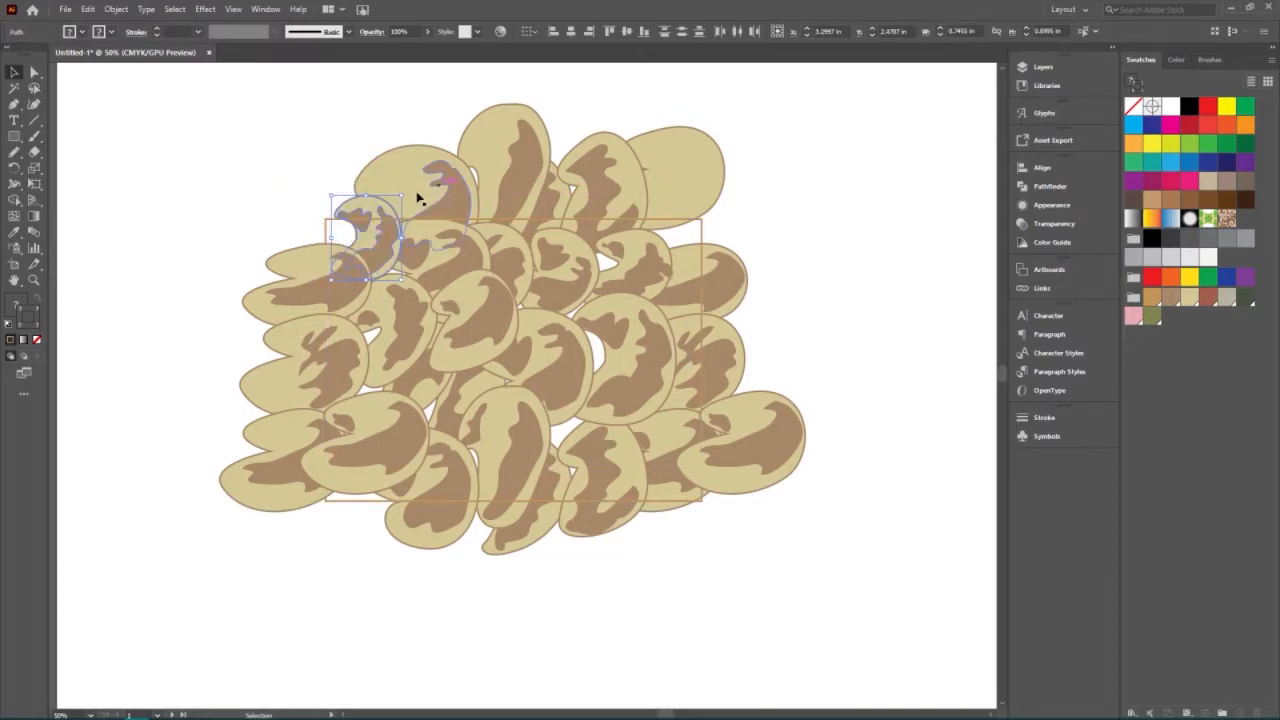
drag(412, 195, 374, 242)
drag(315, 184, 297, 167)
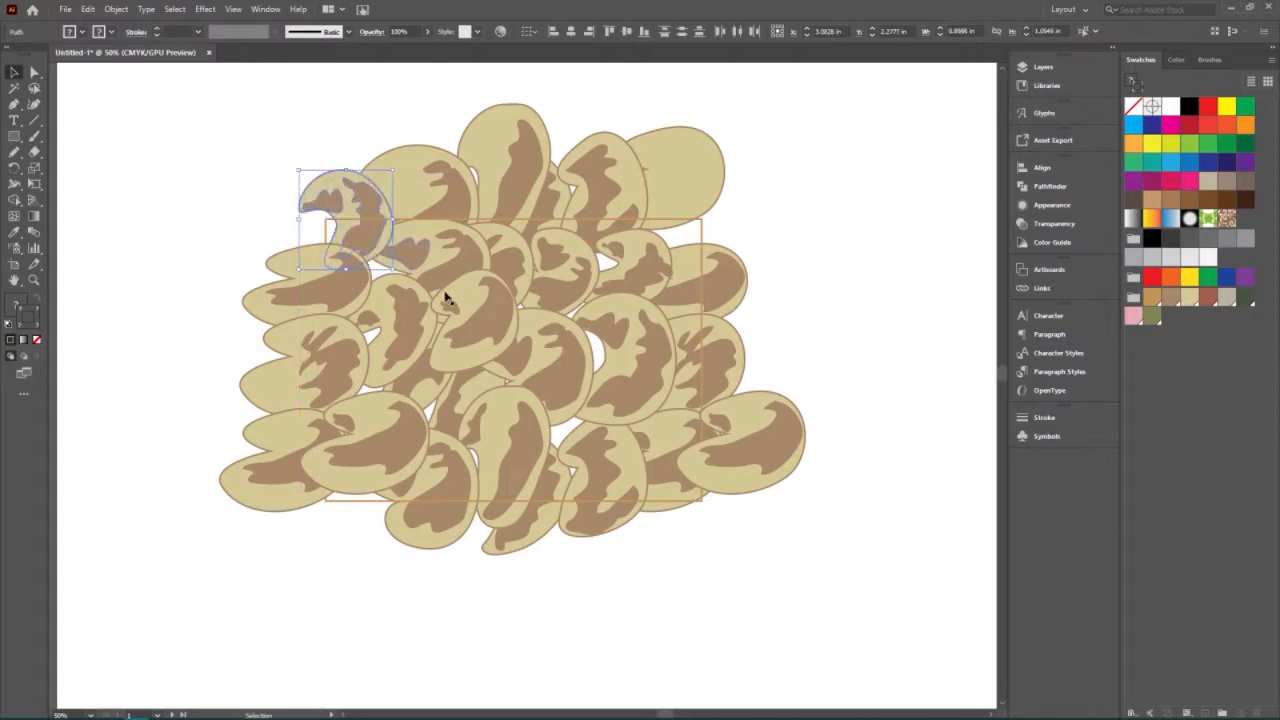
Send the crescent bean on the upper-left corner behind all the other beans and deselect it.
right_click(358, 231)
mouse_move(432, 437)
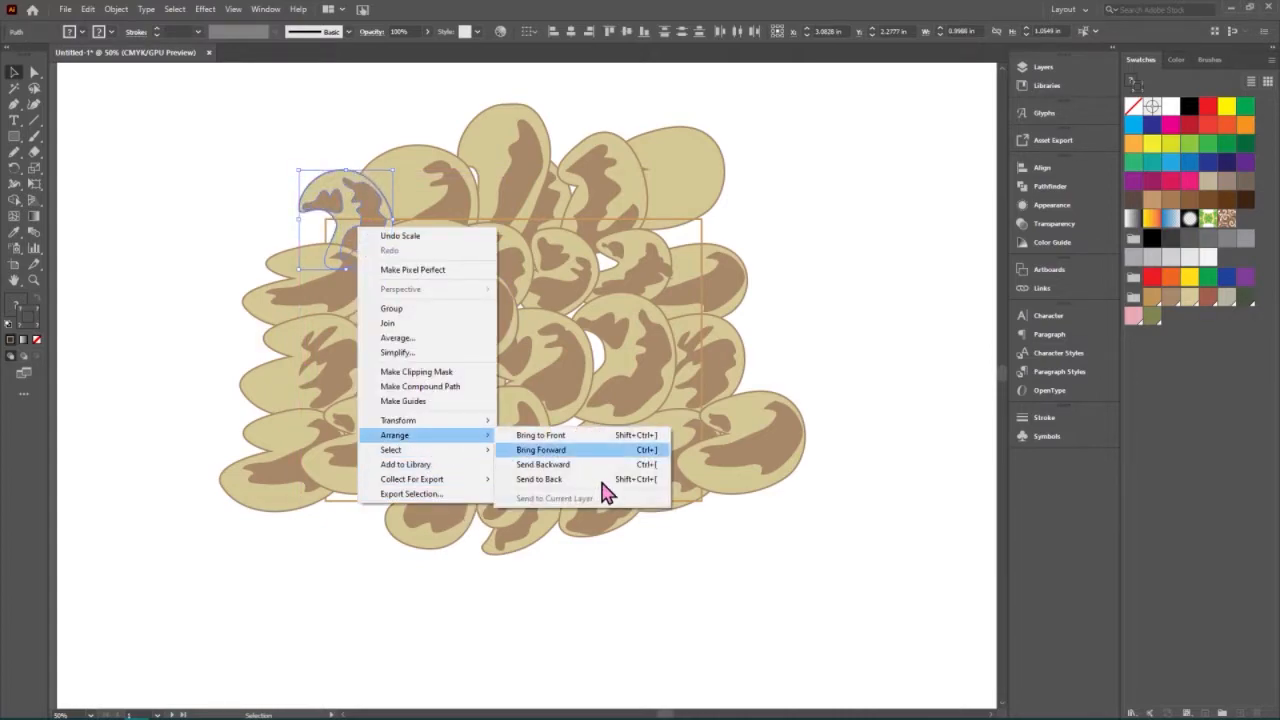
click(600, 480)
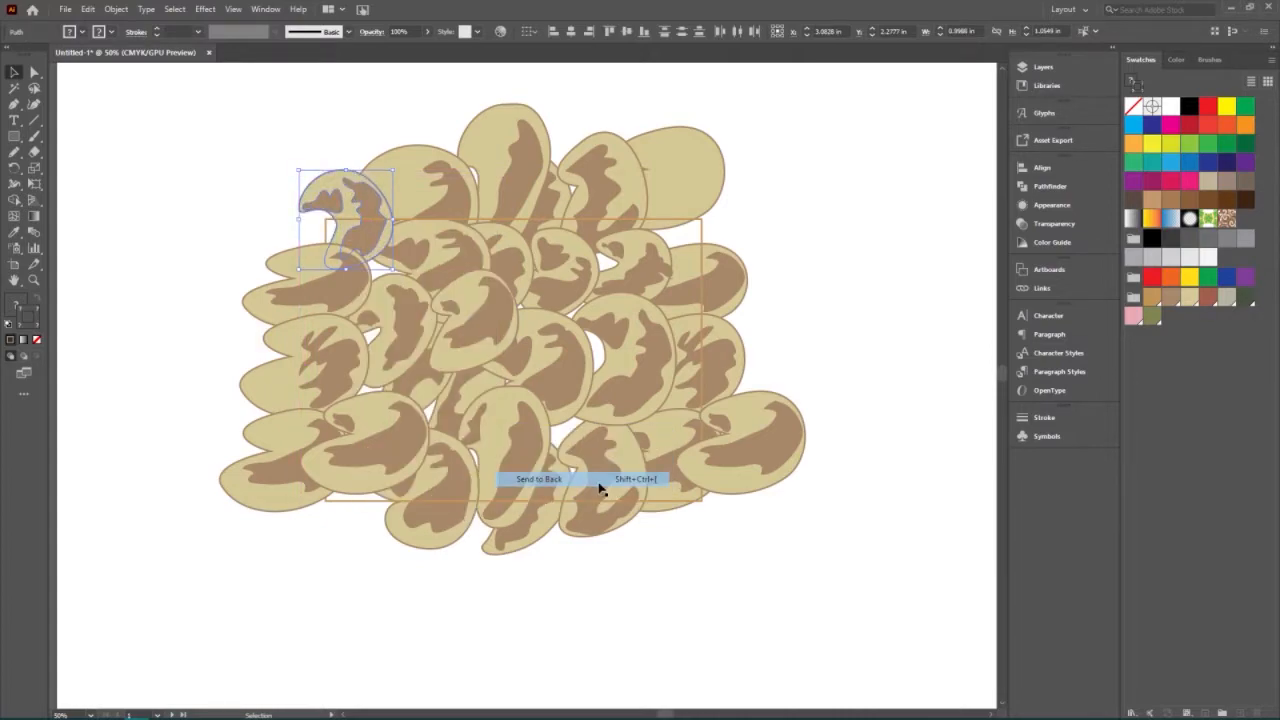
click(782, 551)
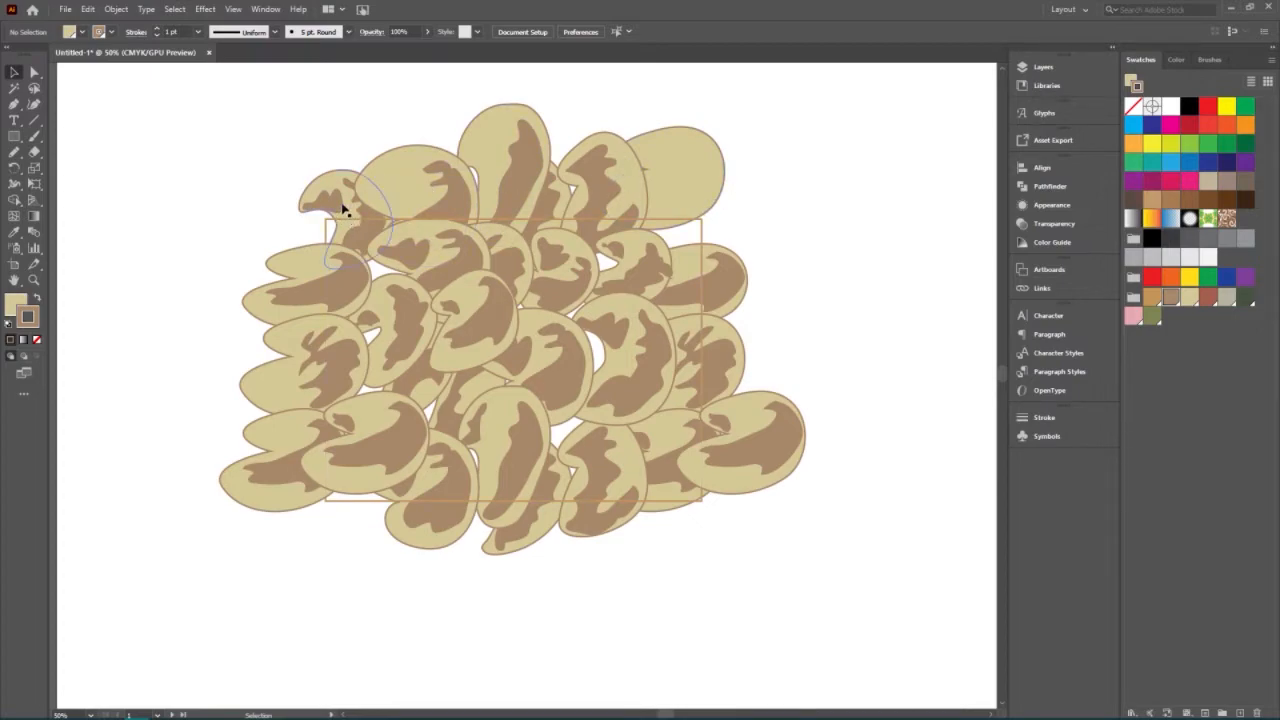
Copy the upper-left corner bean with its spots to the upper-right corner using Move with 4 in horizontal and 0 in vertical.
click(333, 203)
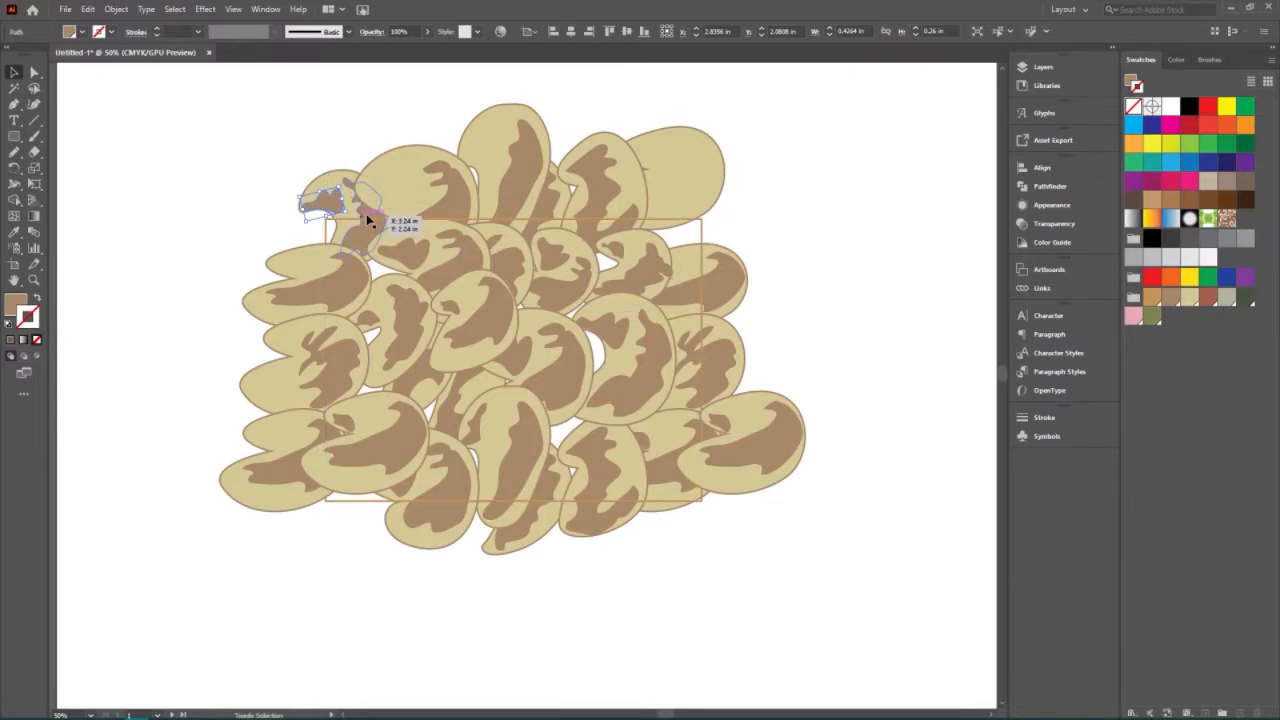
shift+click(342, 192)
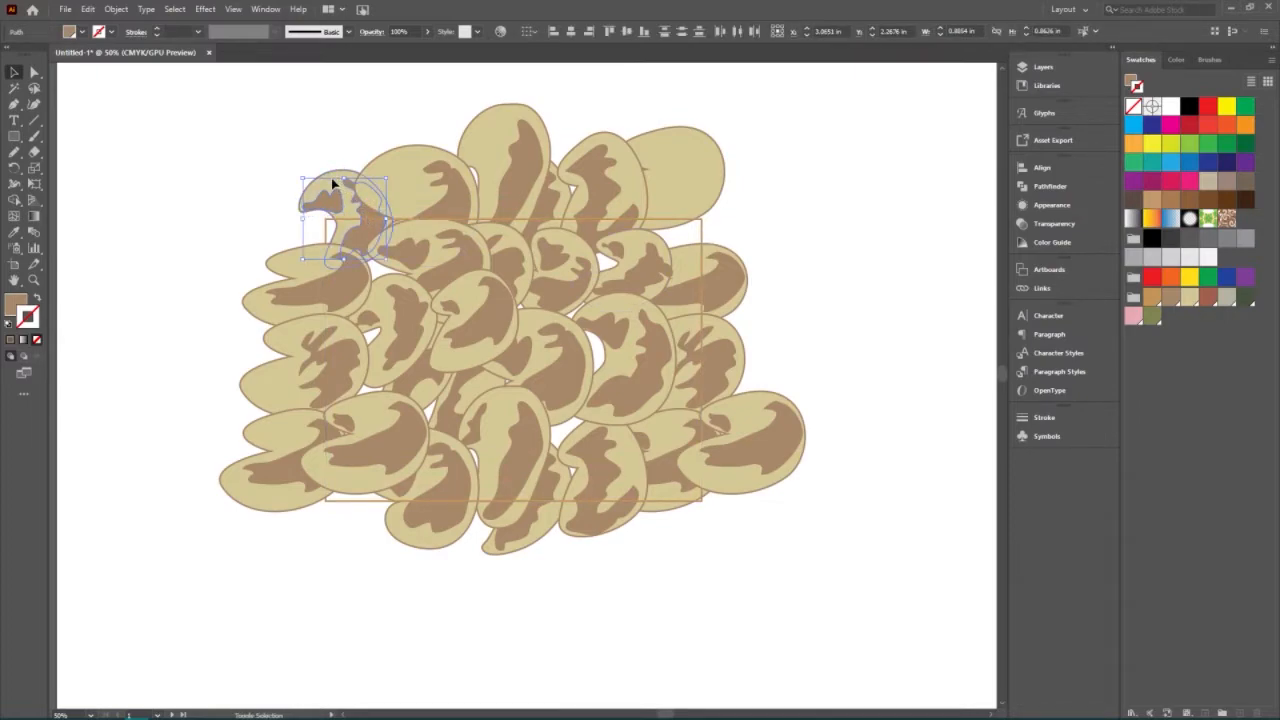
shift+click(333, 184)
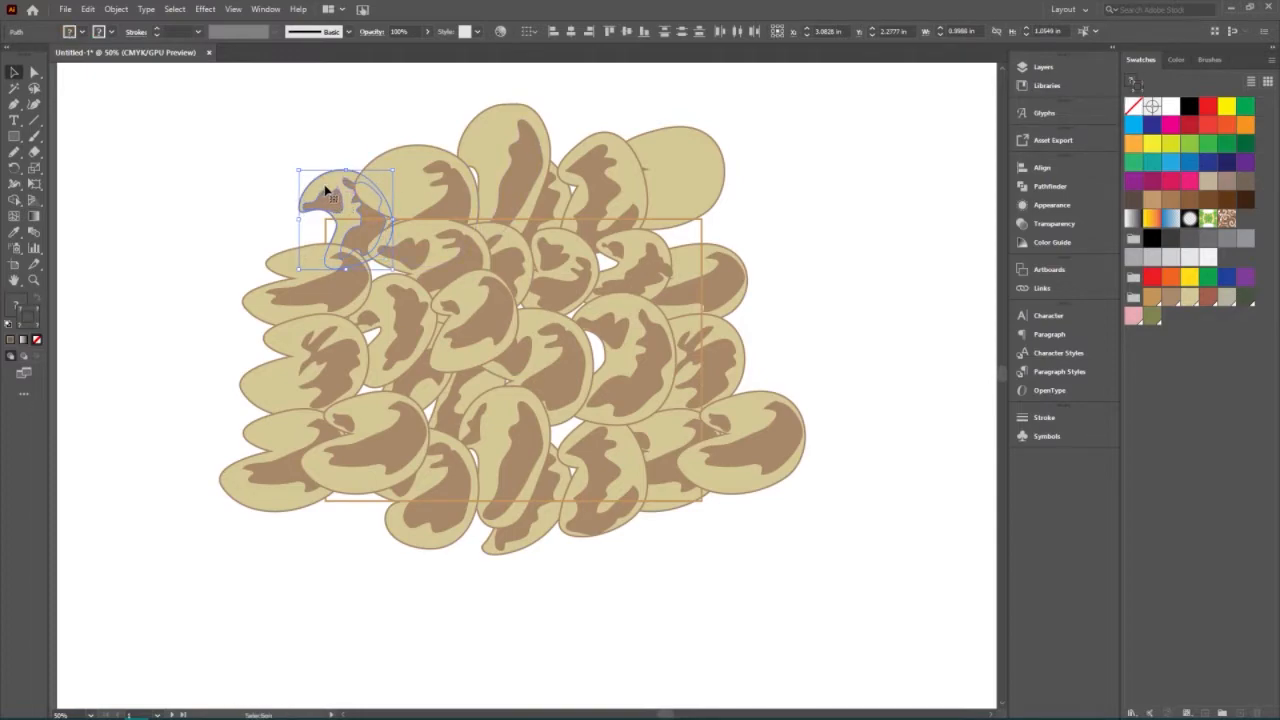
right_click(325, 190)
mouse_move(430, 378)
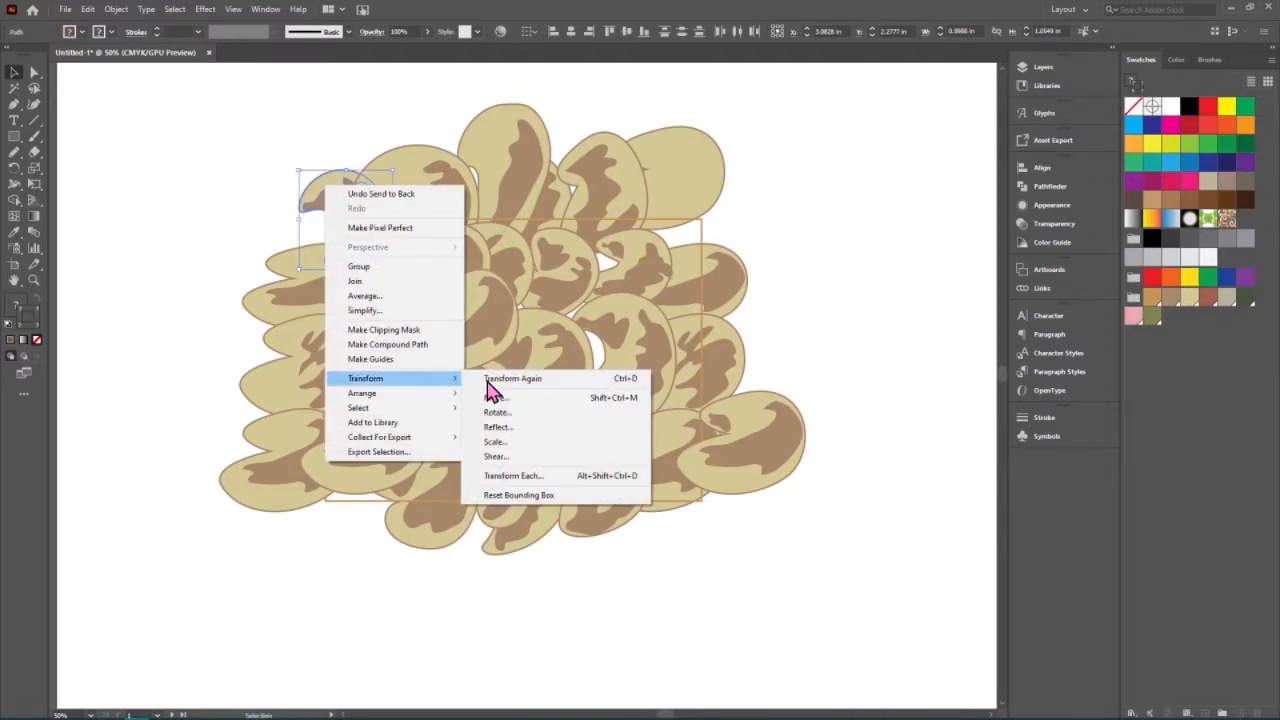
click(514, 398)
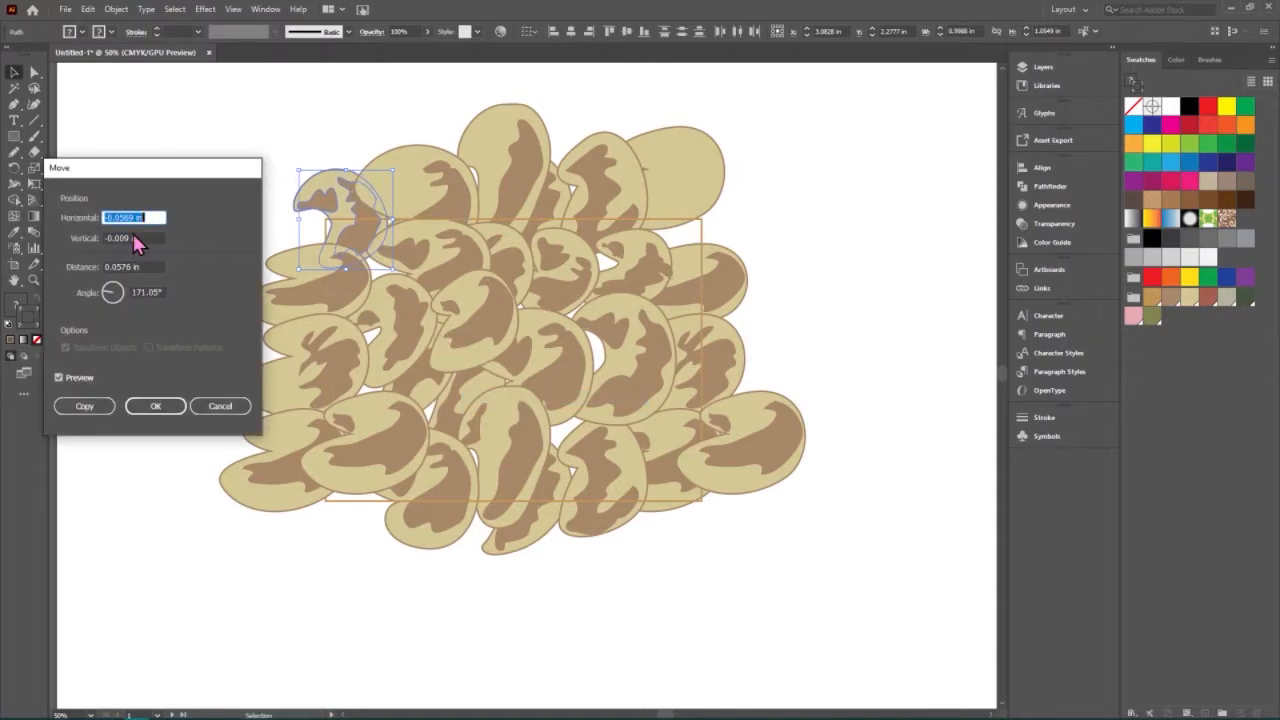
text(4)
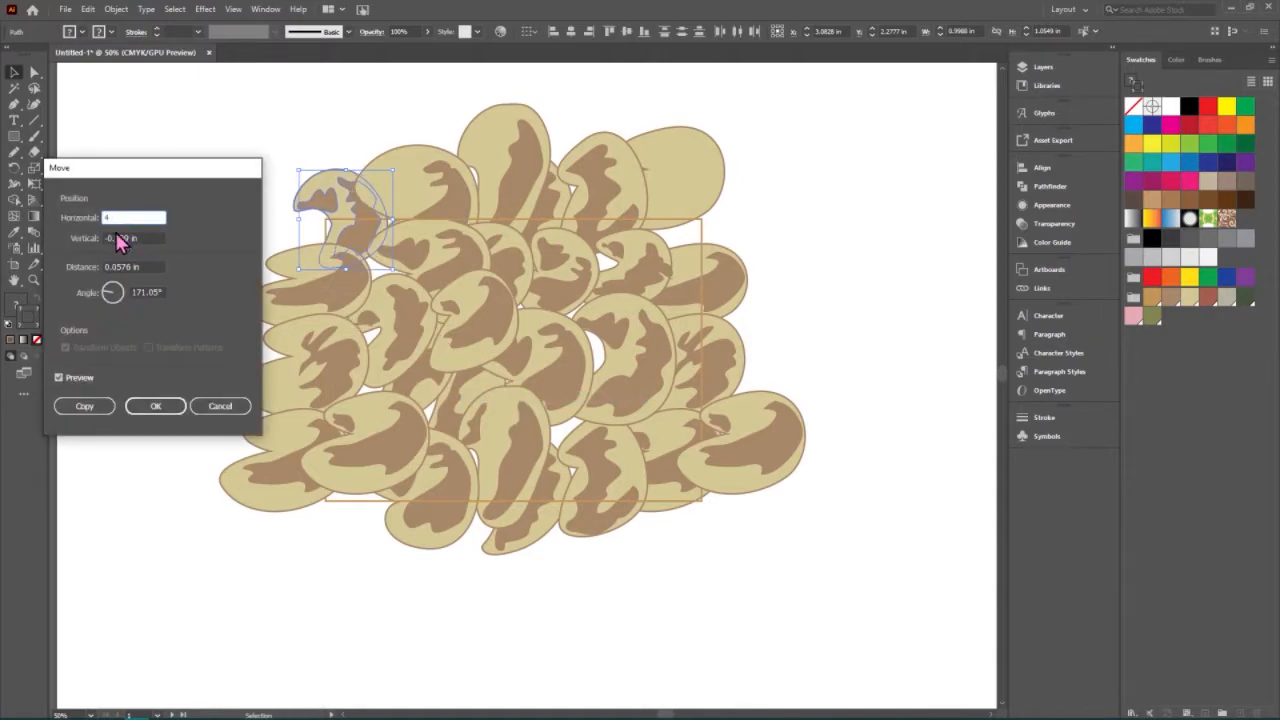
double_click(149, 234)
click(149, 234)
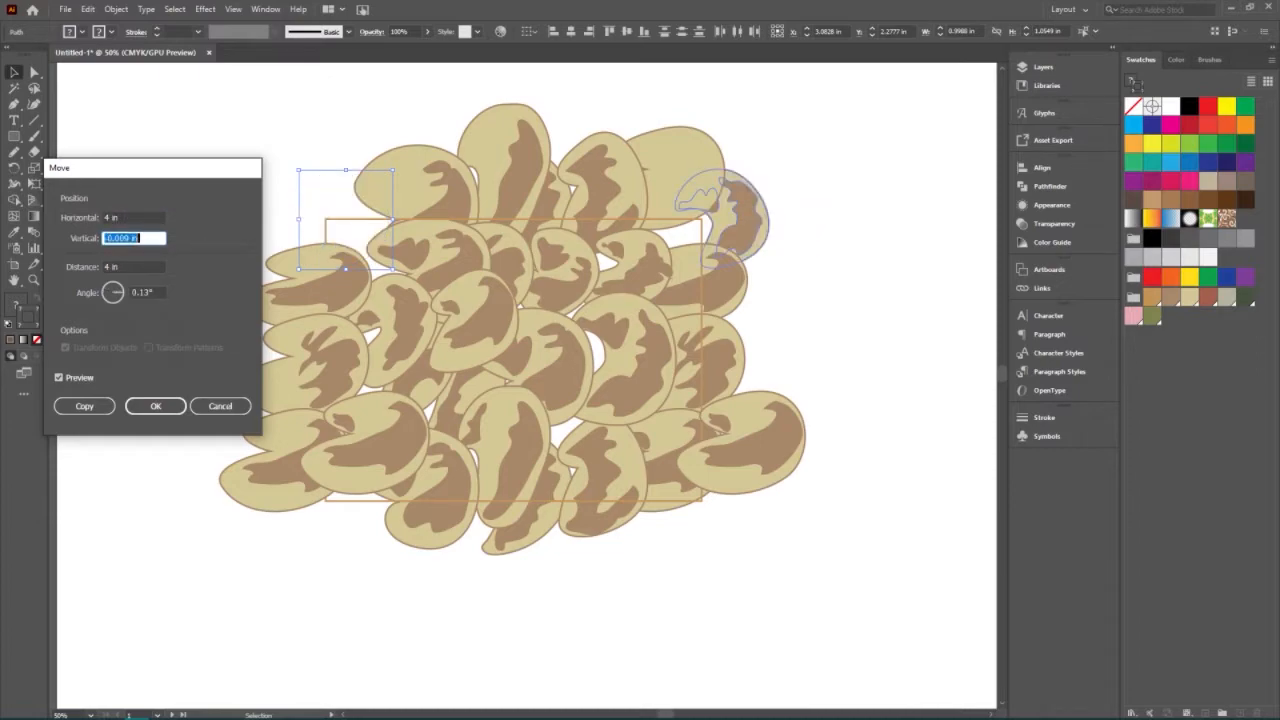
text(0)
click(144, 216)
click(85, 406)
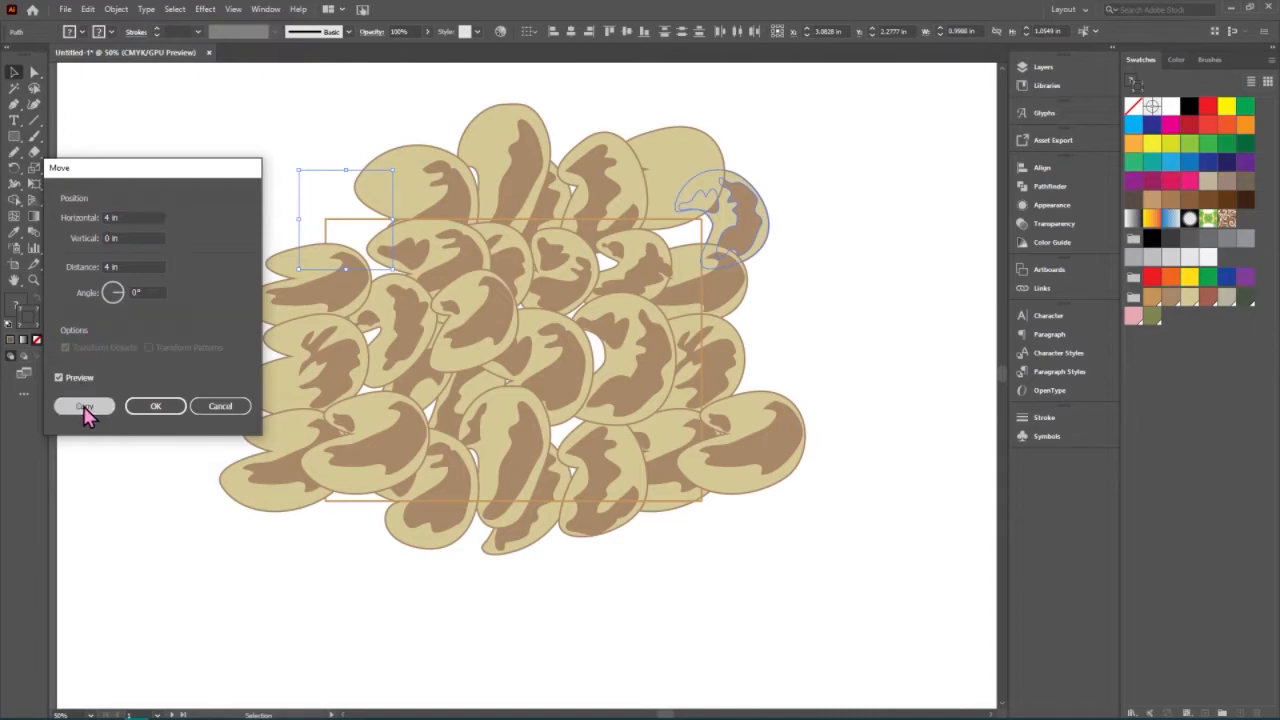
right_click(744, 217)
mouse_move(848, 420)
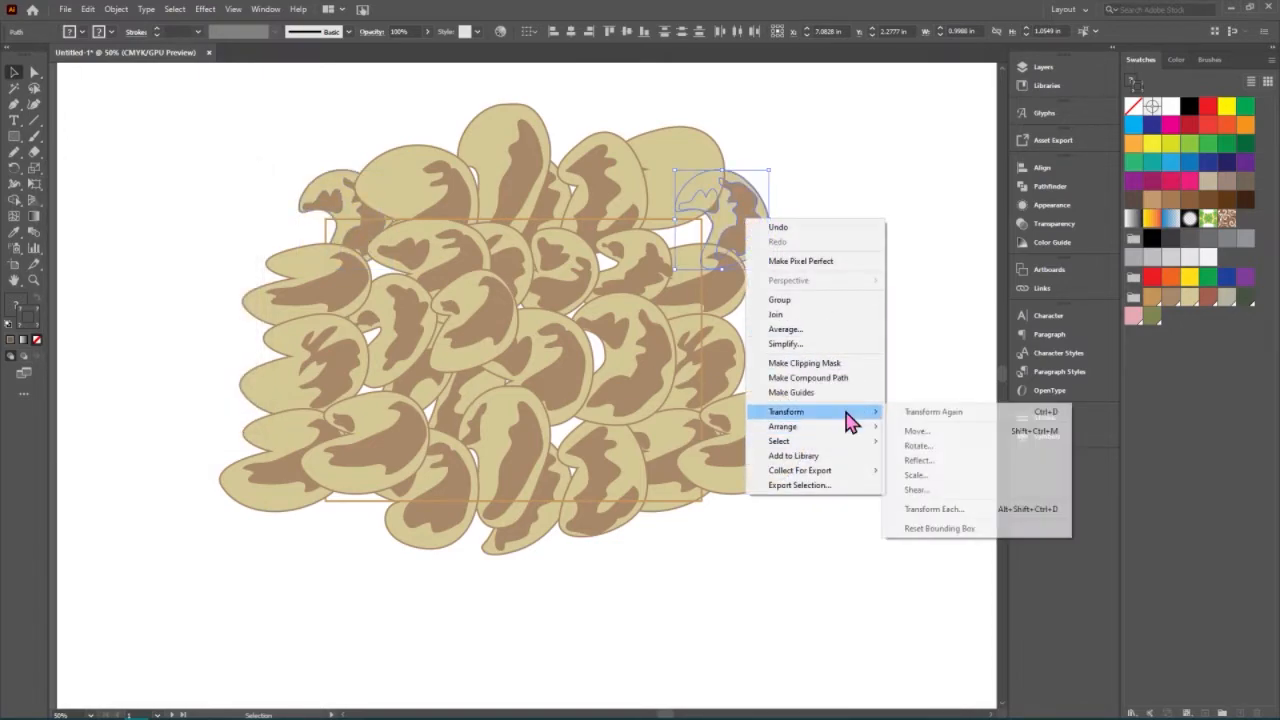
click(930, 432)
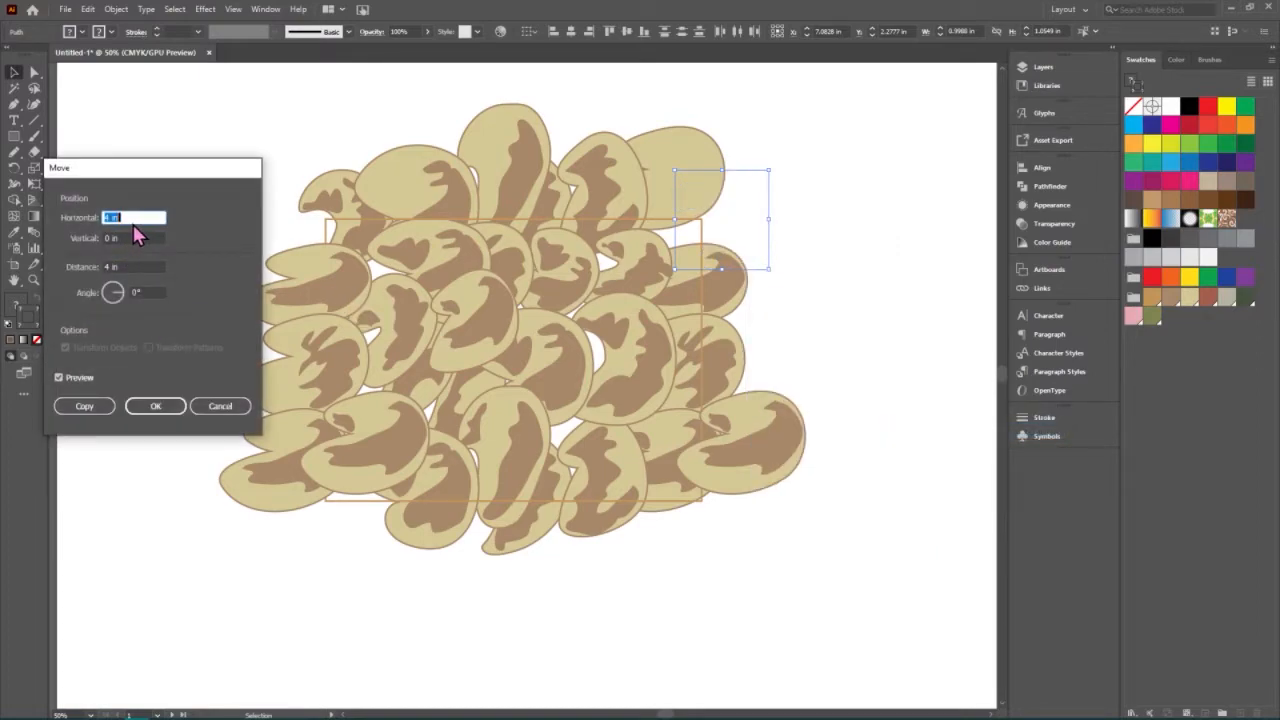
text(0)
key(Tab)
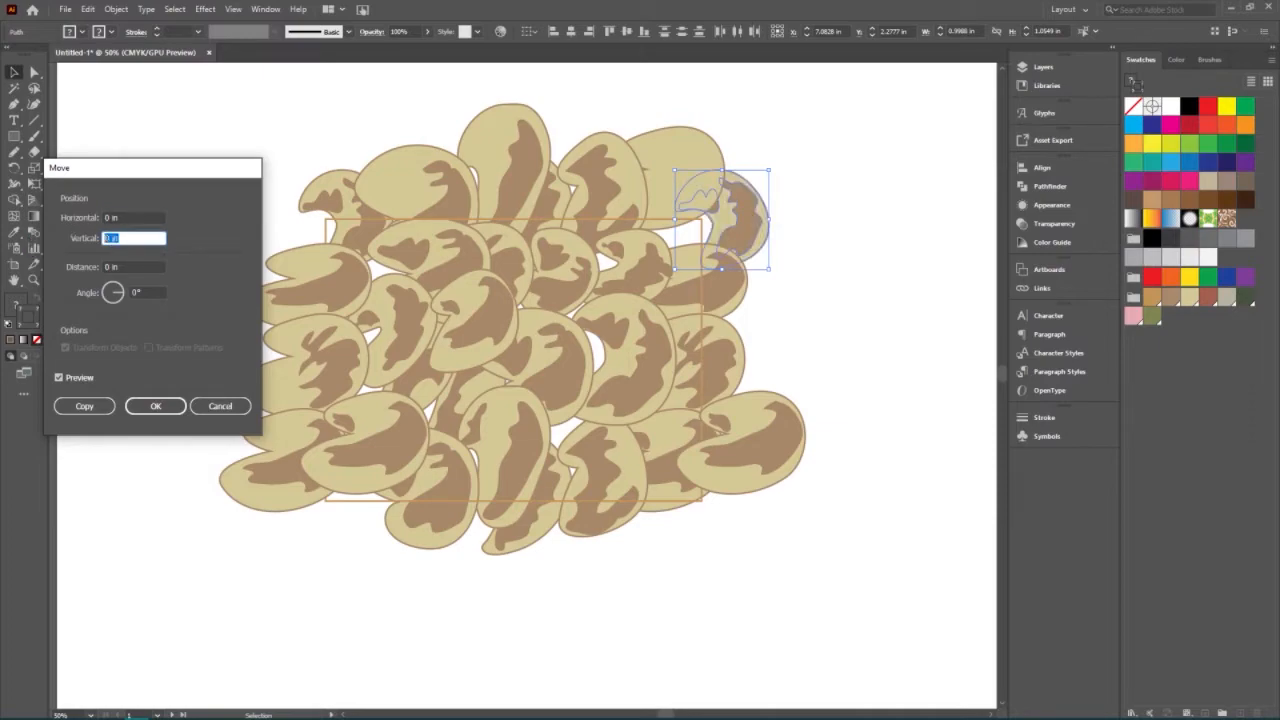
click(152, 406)
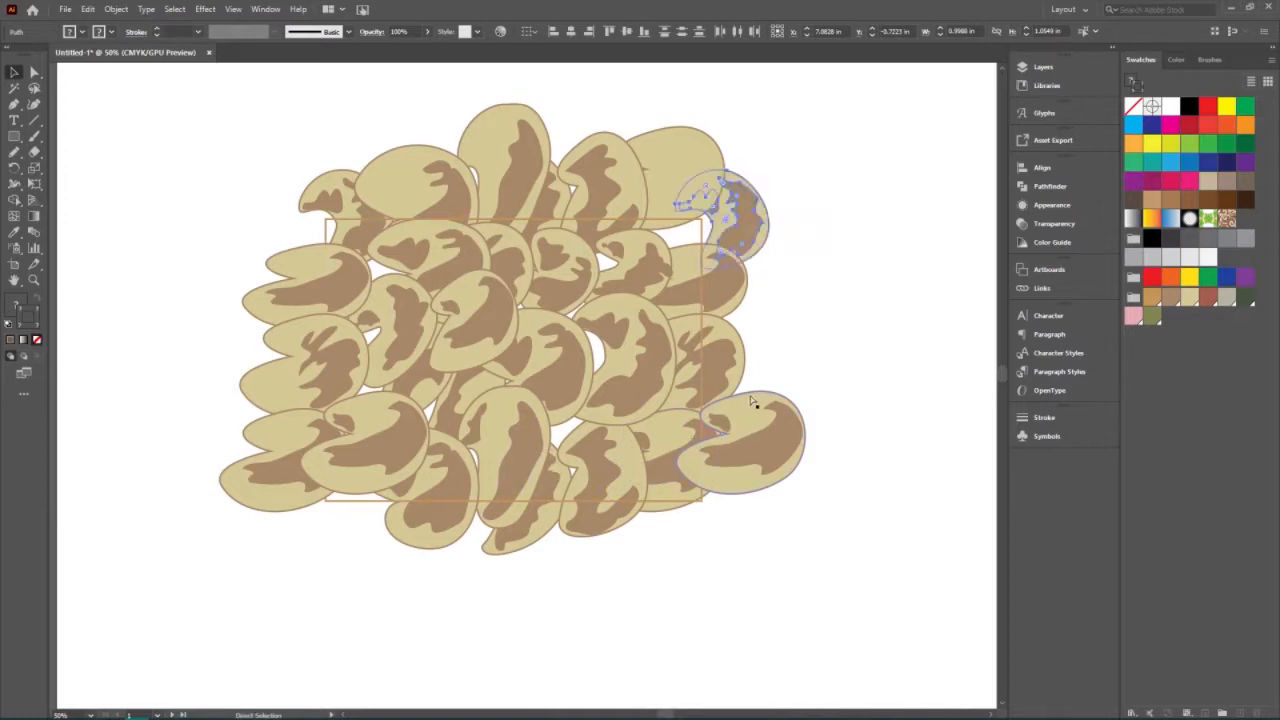
Copy the upper-right corner bean to the lower-right corner using Move with 0 in horizontal and 3 in vertical.
right_click(751, 228)
mouse_move(846, 418)
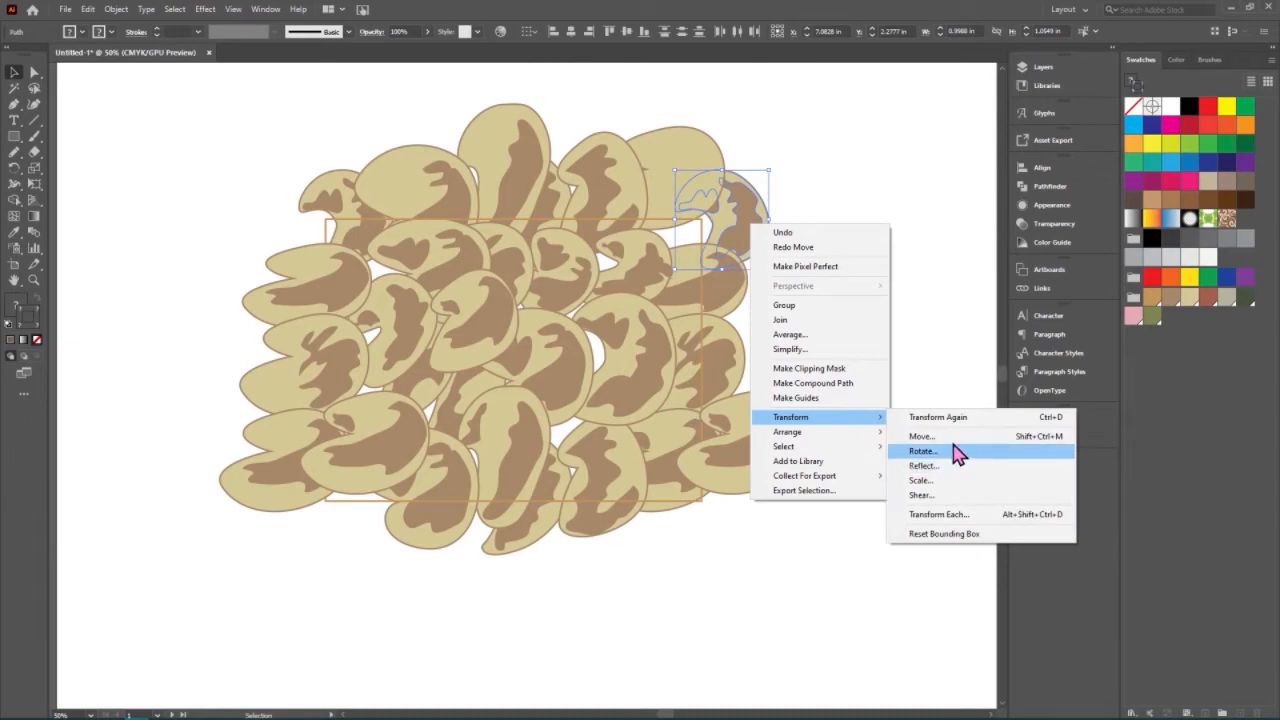
click(950, 436)
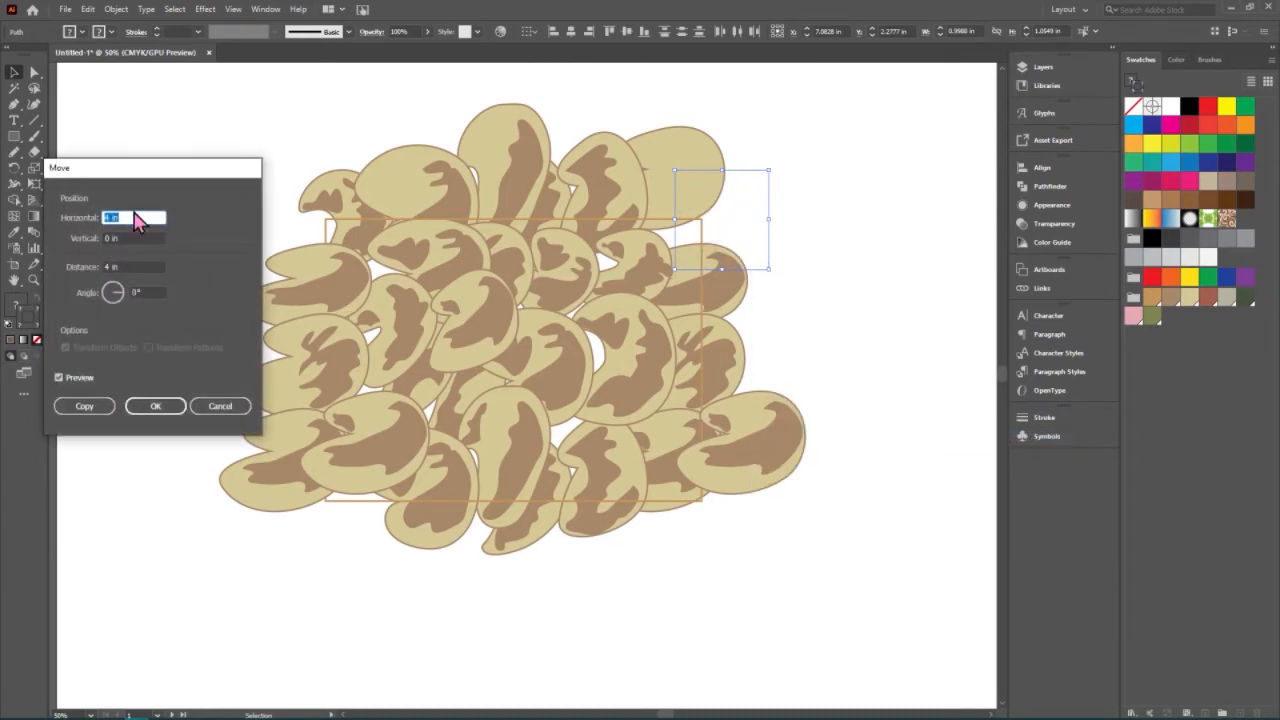
text(0)
key(Tab)
text(3)
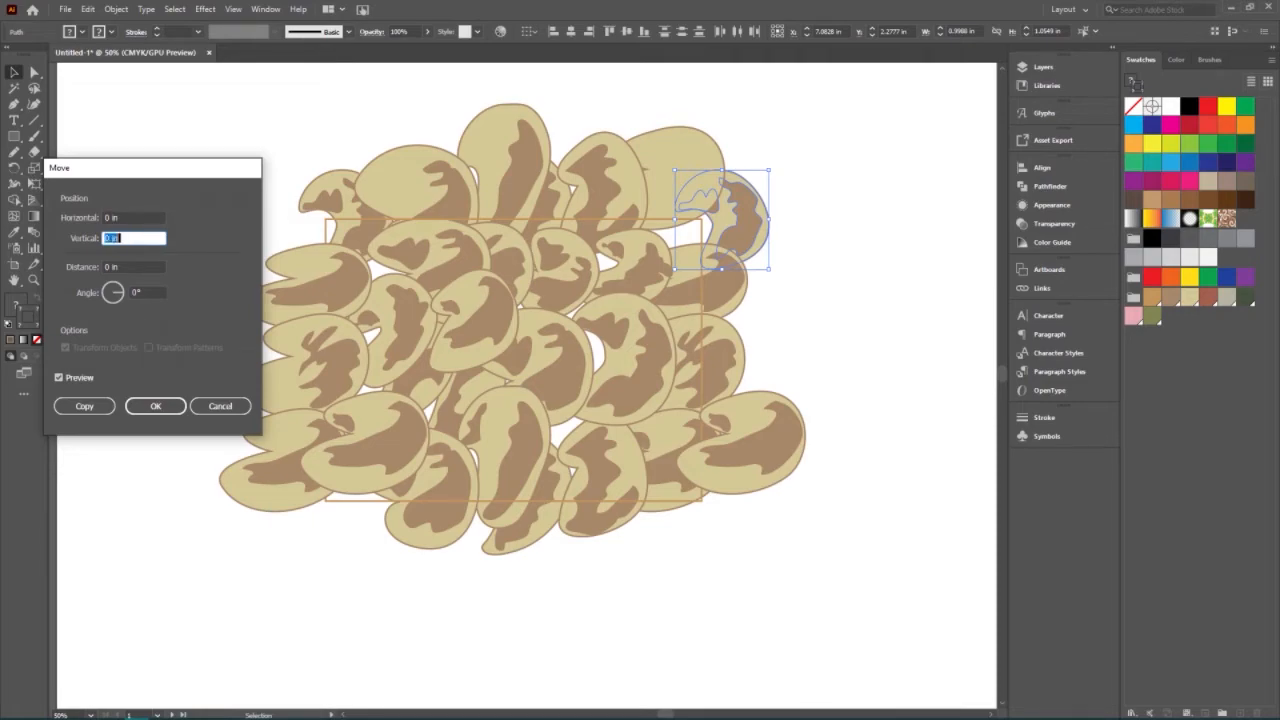
click(150, 217)
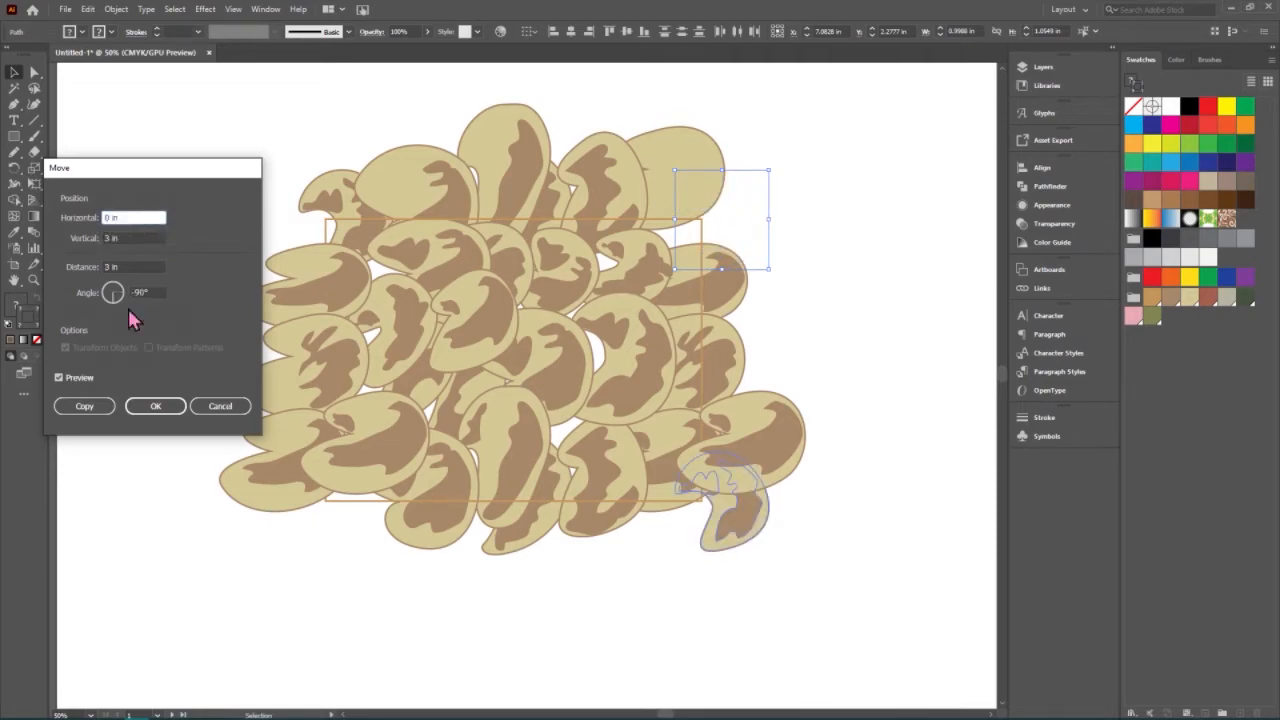
click(85, 407)
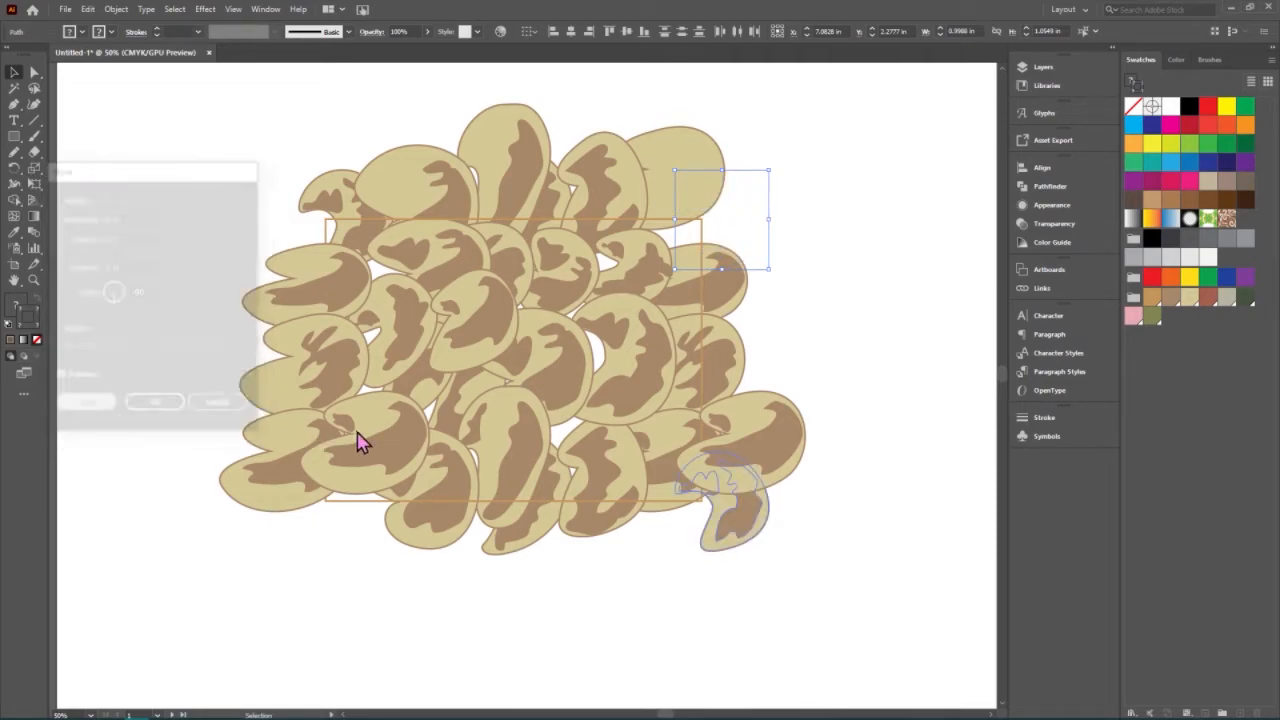
Copy the lower-right corner bean to the lower-left corner using Move with -4 in horizontal and 0 in vertical, and deselect it.
right_click(752, 525)
mouse_move(808, 447)
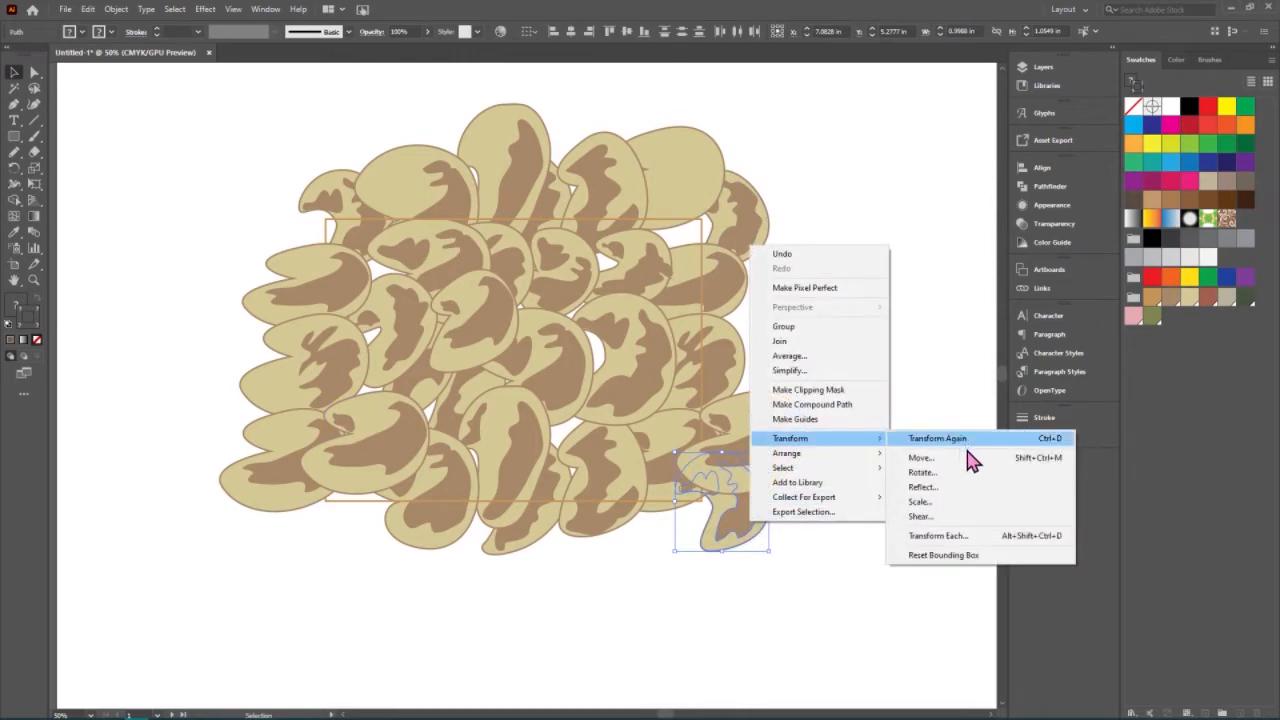
click(891, 457)
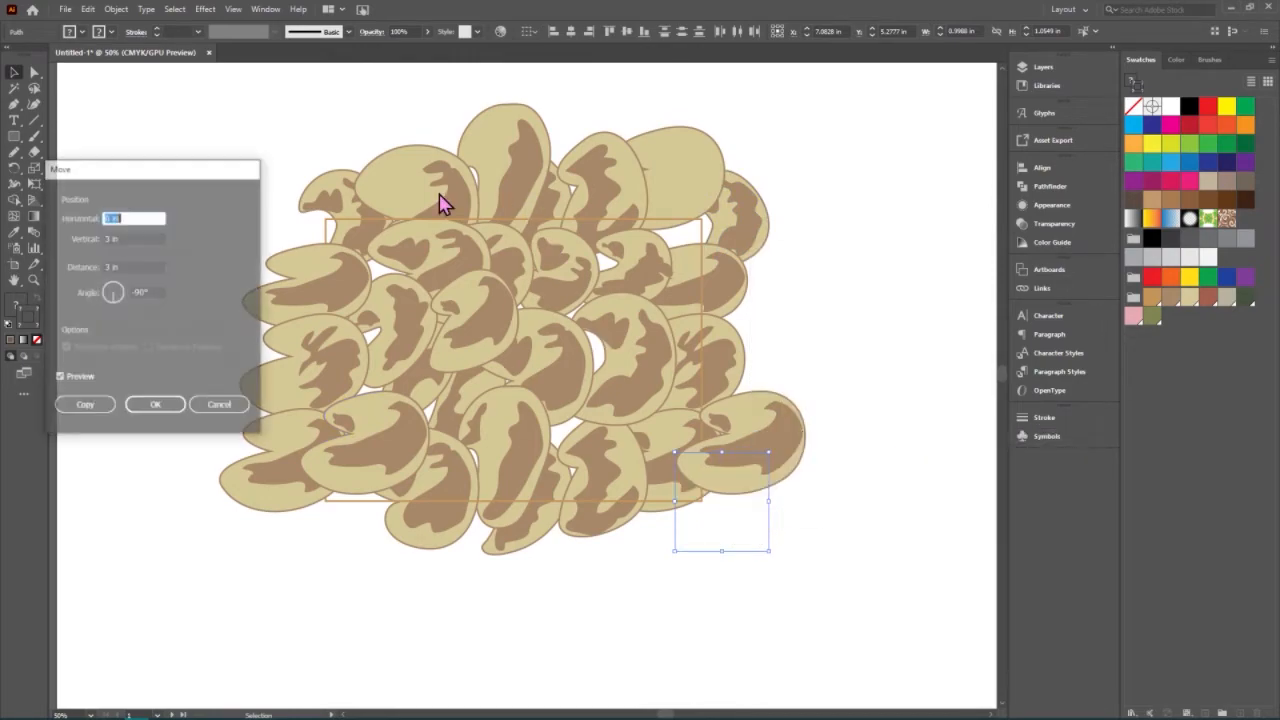
click(134, 237)
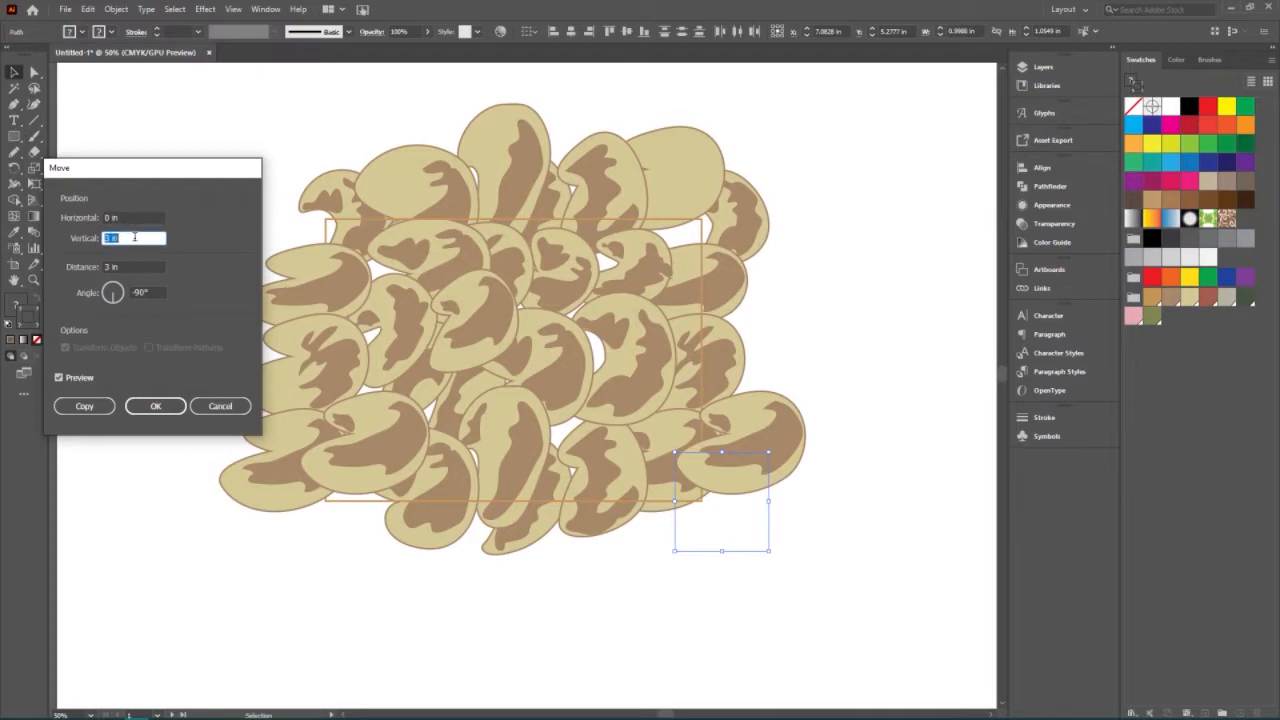
text(0)
click(125, 217)
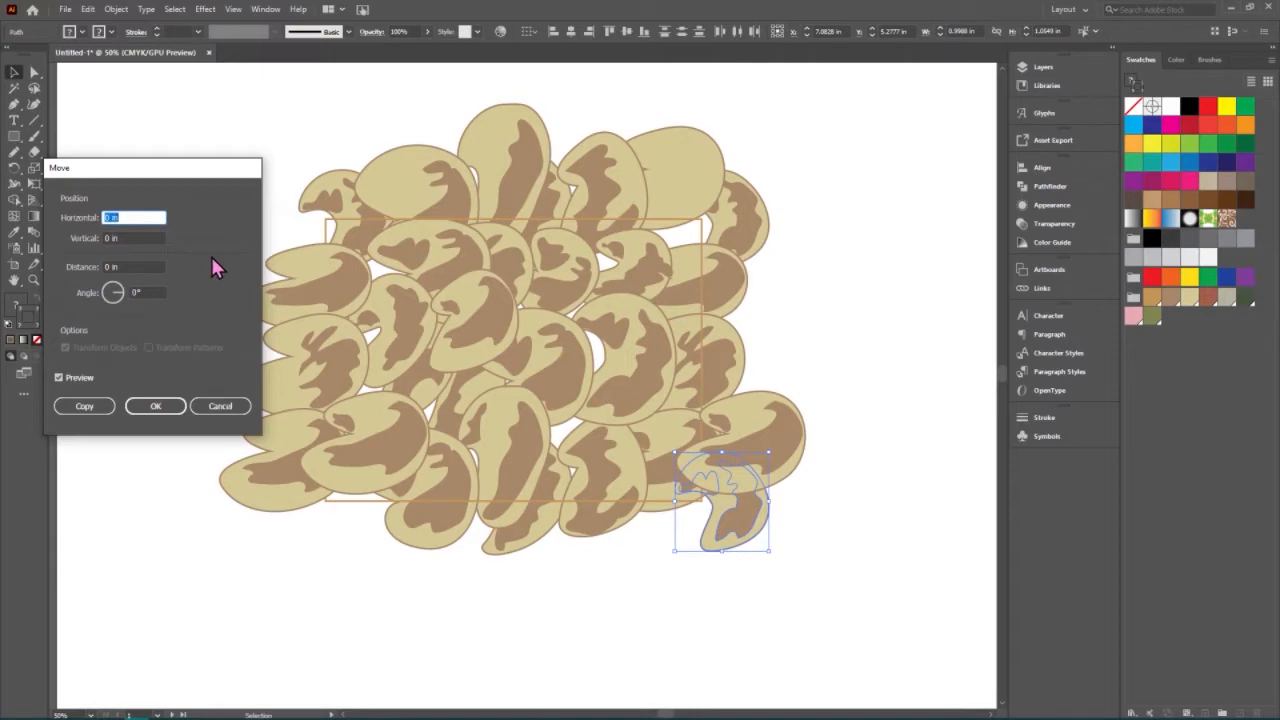
text(1)
key(Tab)
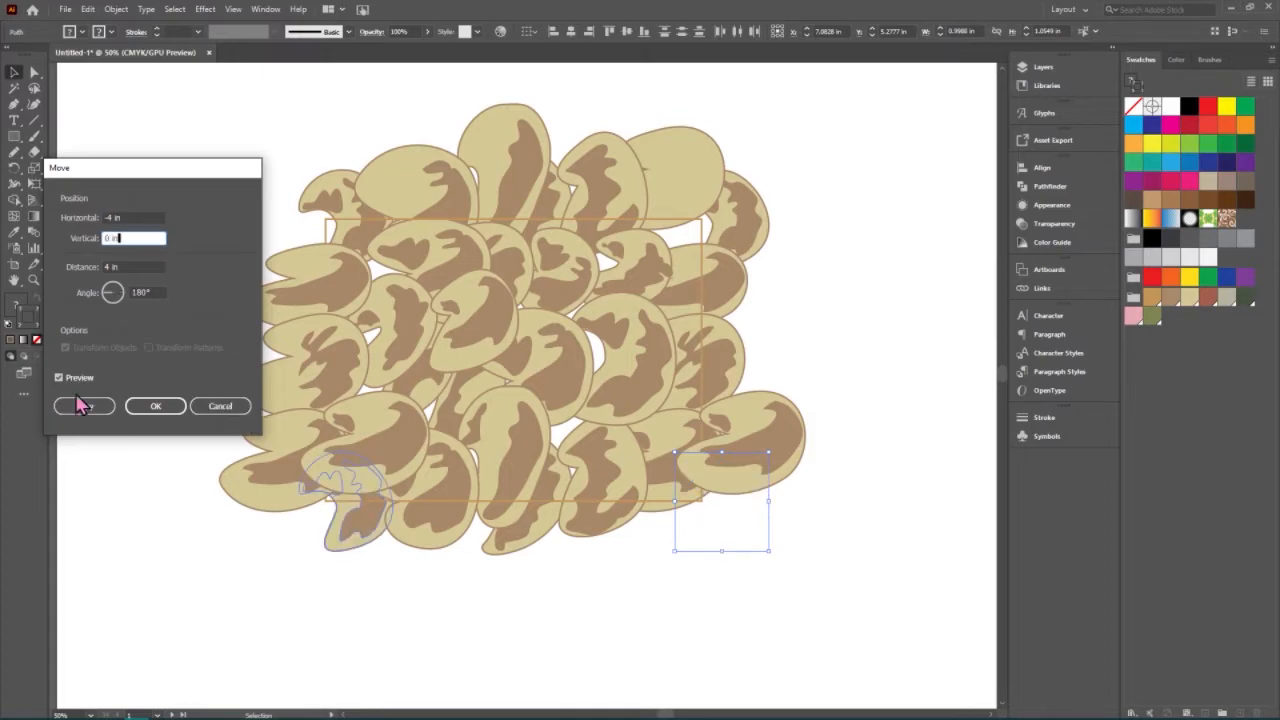
click(115, 407)
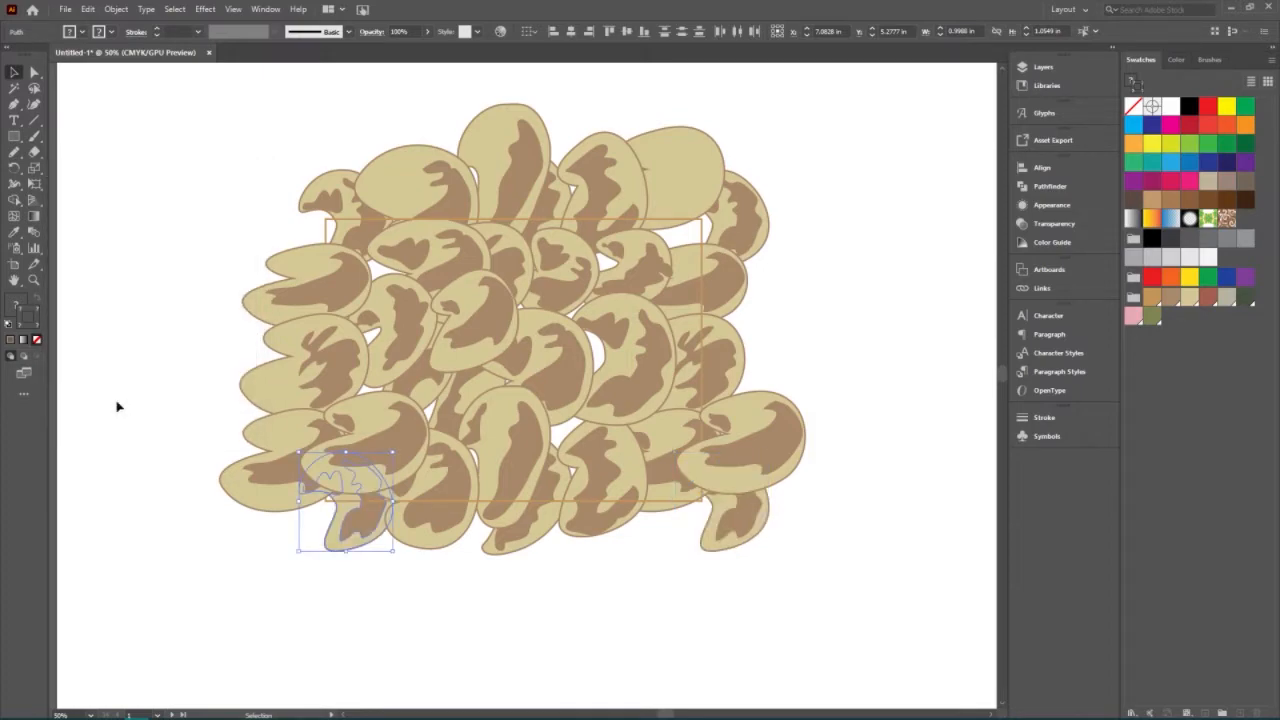
click(963, 430)
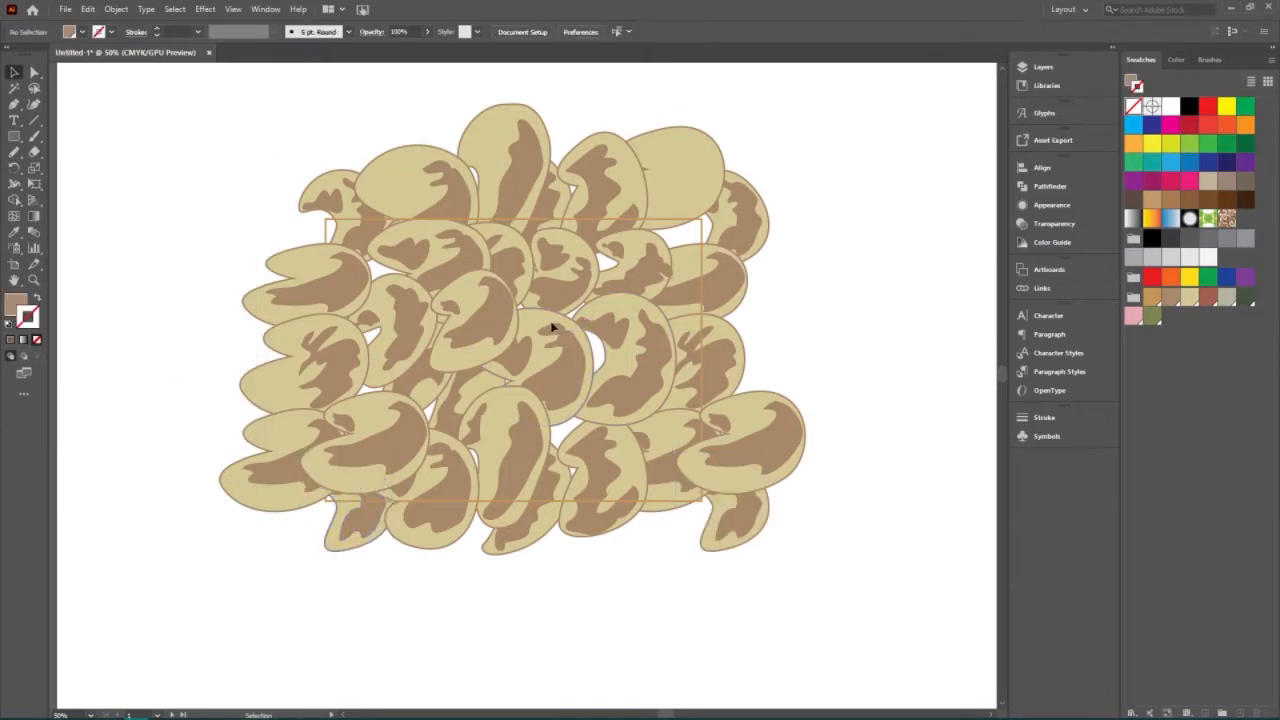
Fill the 4 × 3 in tile rectangle with the dark green swatch and remove its stroke.
click(327, 233)
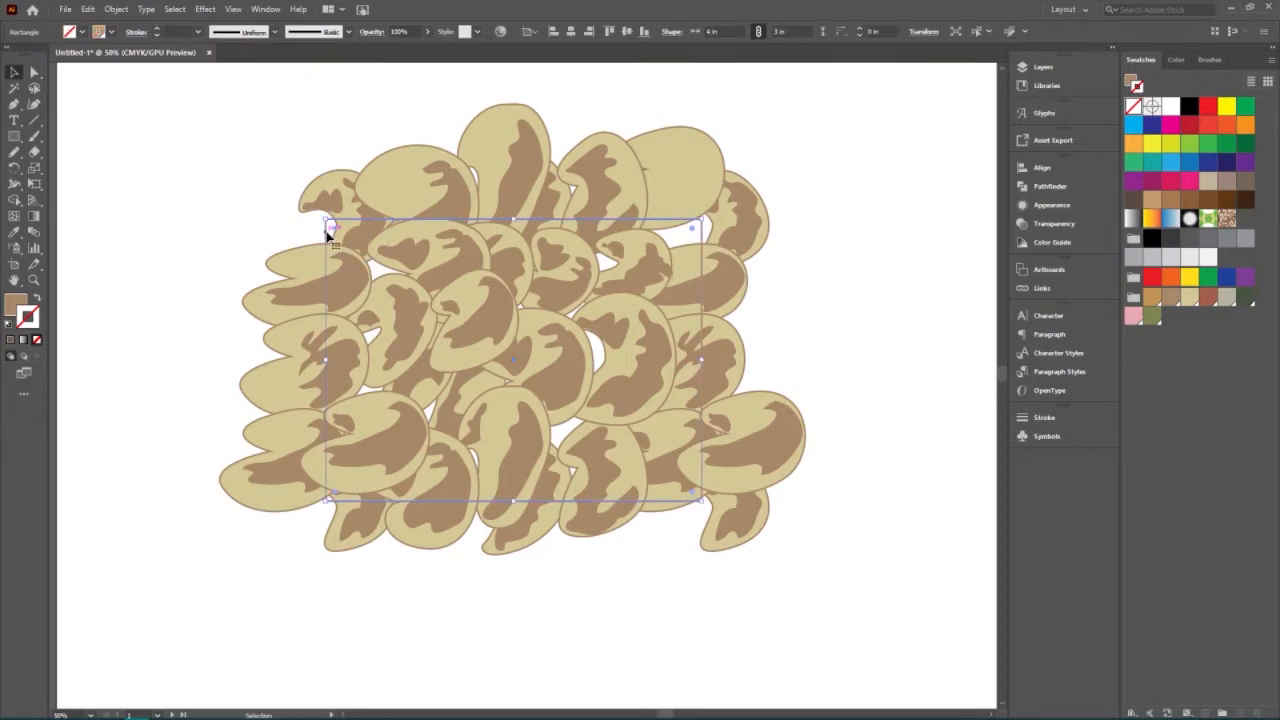
right_click(327, 233)
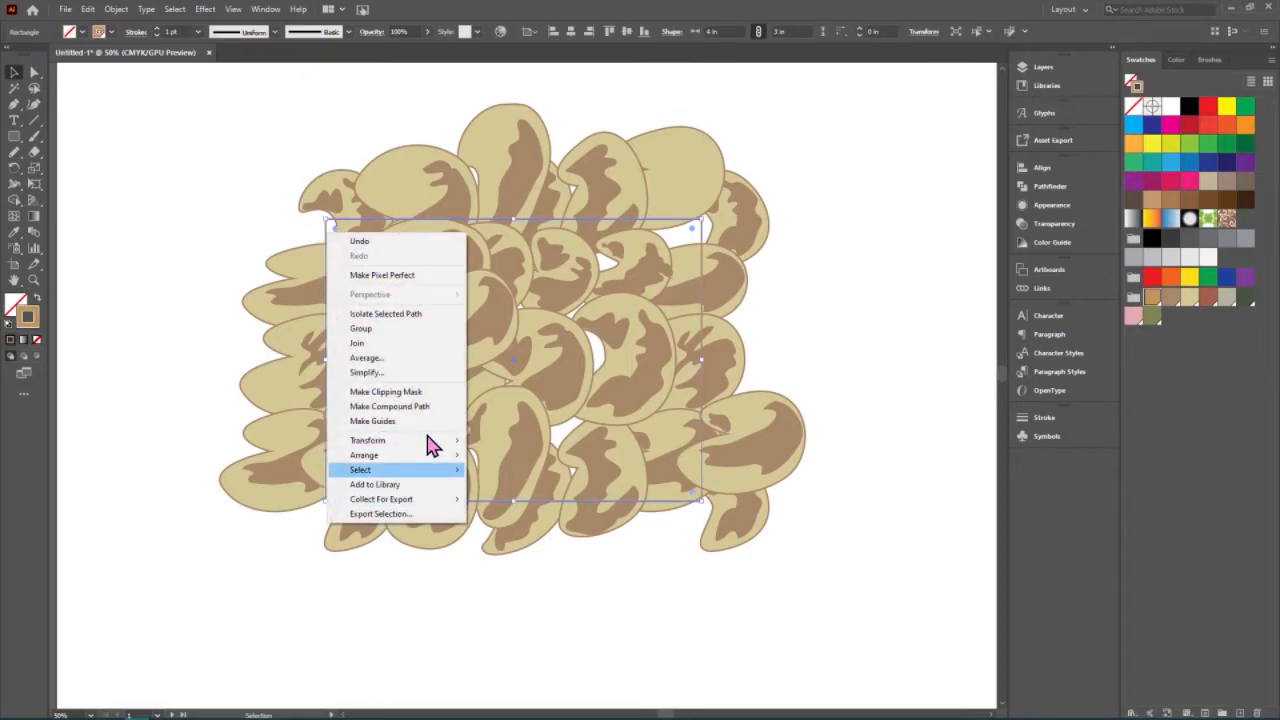
click(1130, 82)
click(1130, 82)
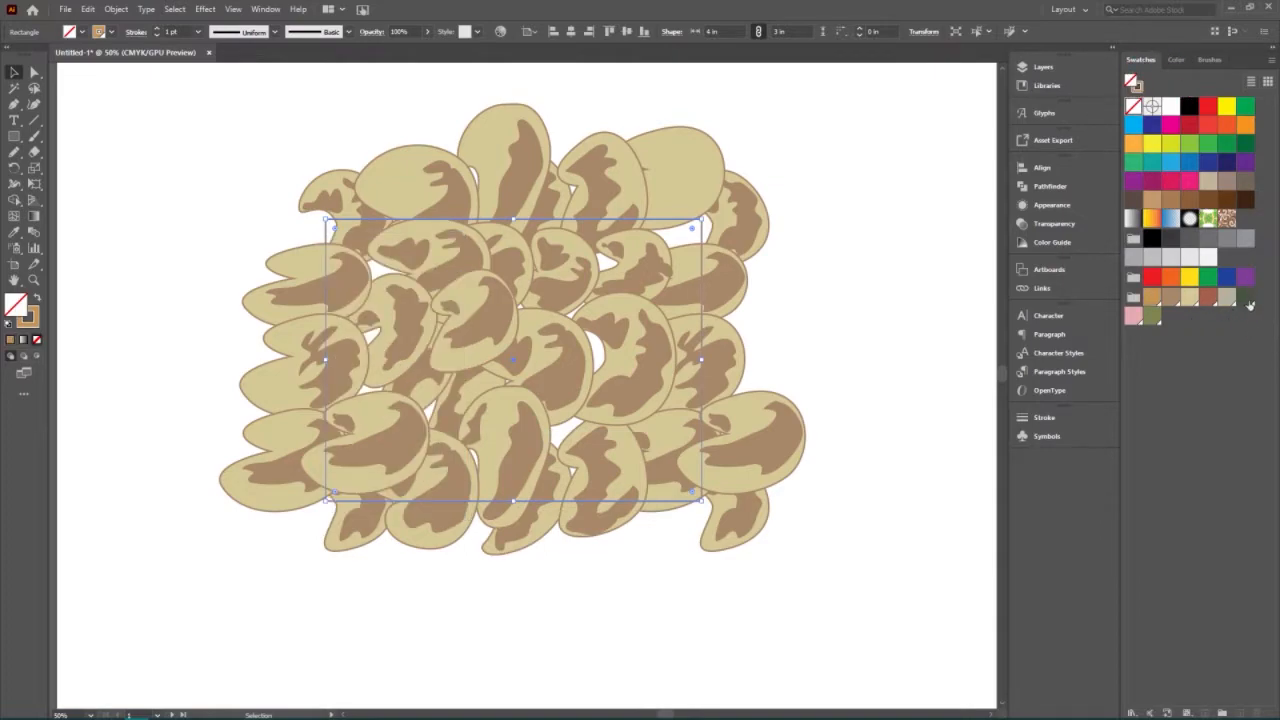
click(1246, 299)
click(1139, 88)
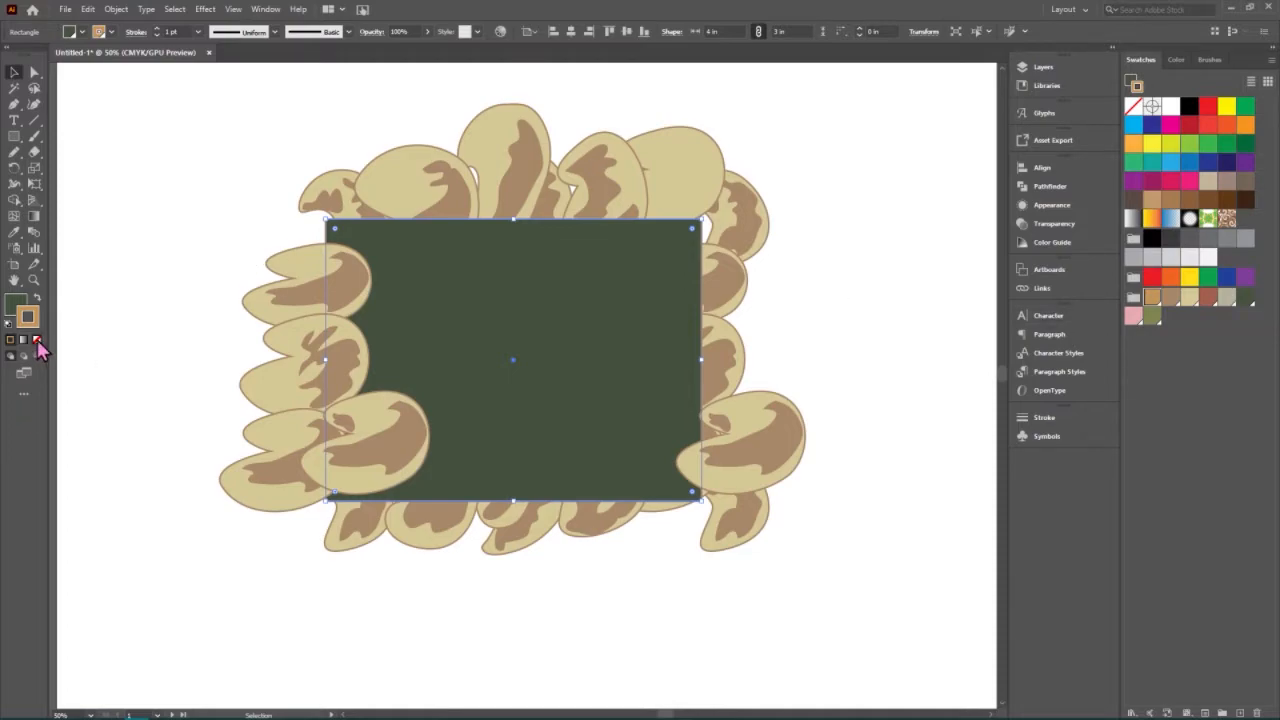
click(37, 339)
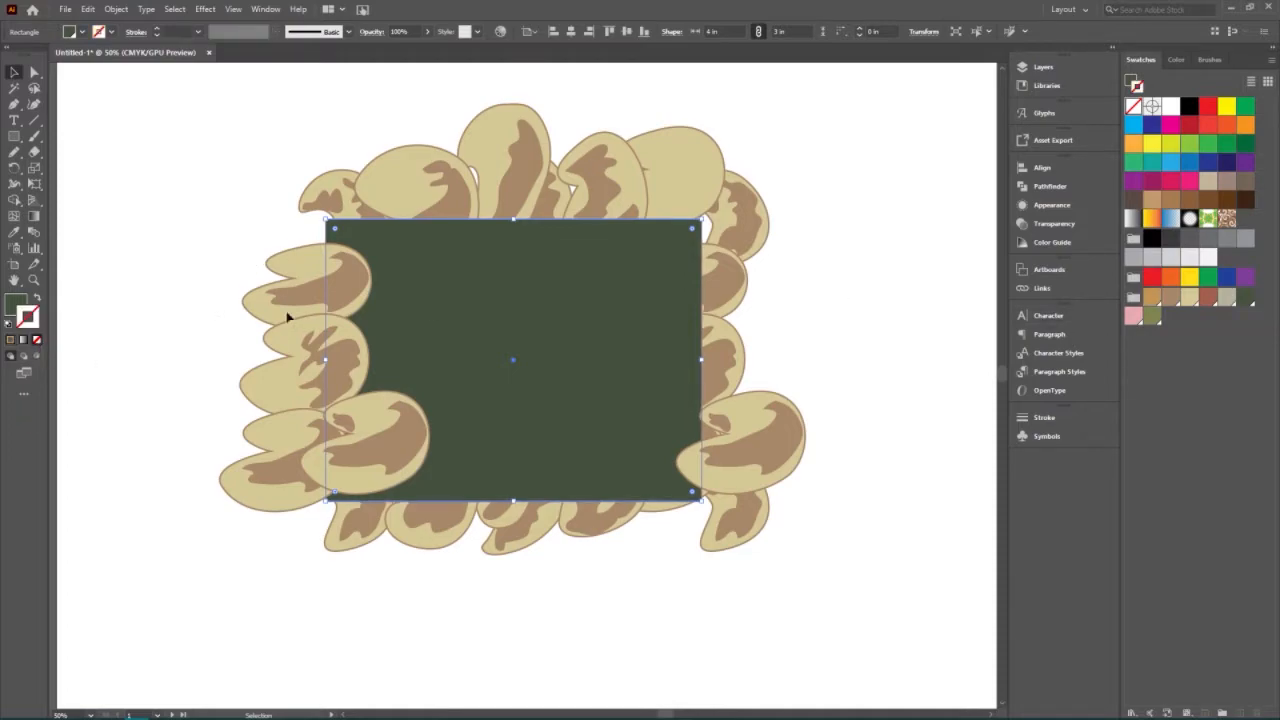
Send the dark green rectangle to the back behind all the beans and deselect it.
right_click(575, 293)
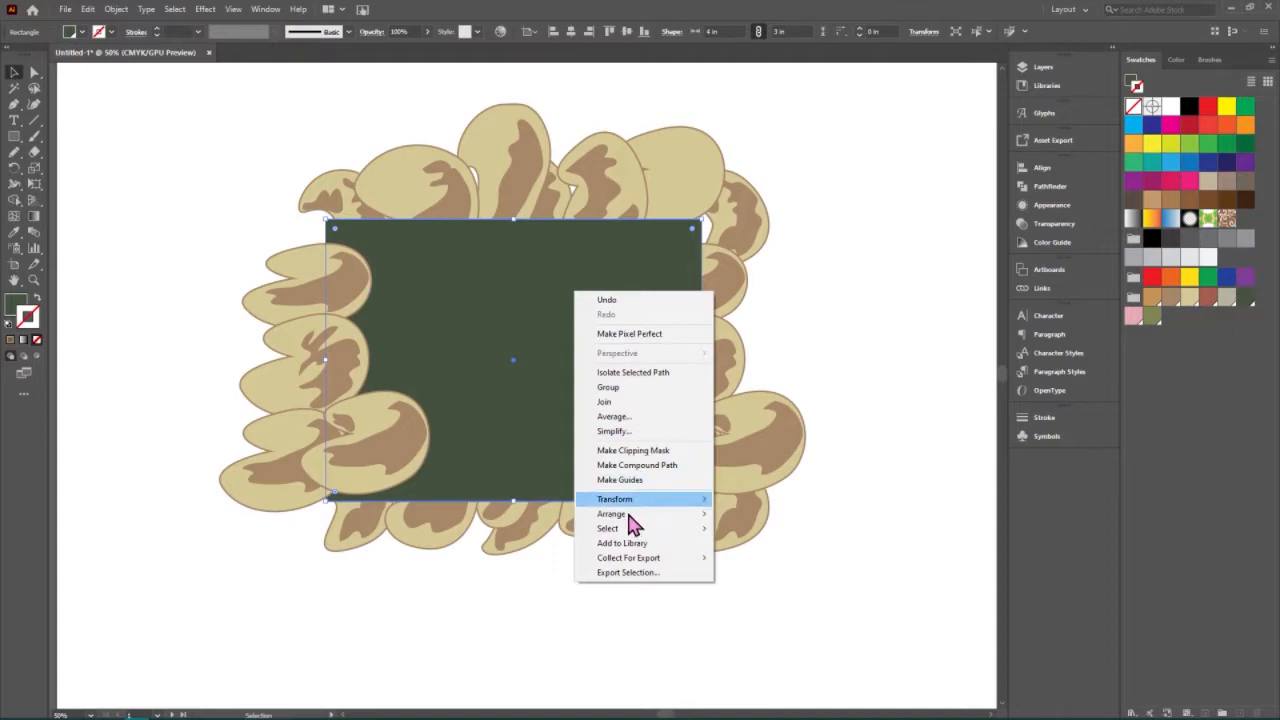
mouse_move(628, 514)
click(777, 558)
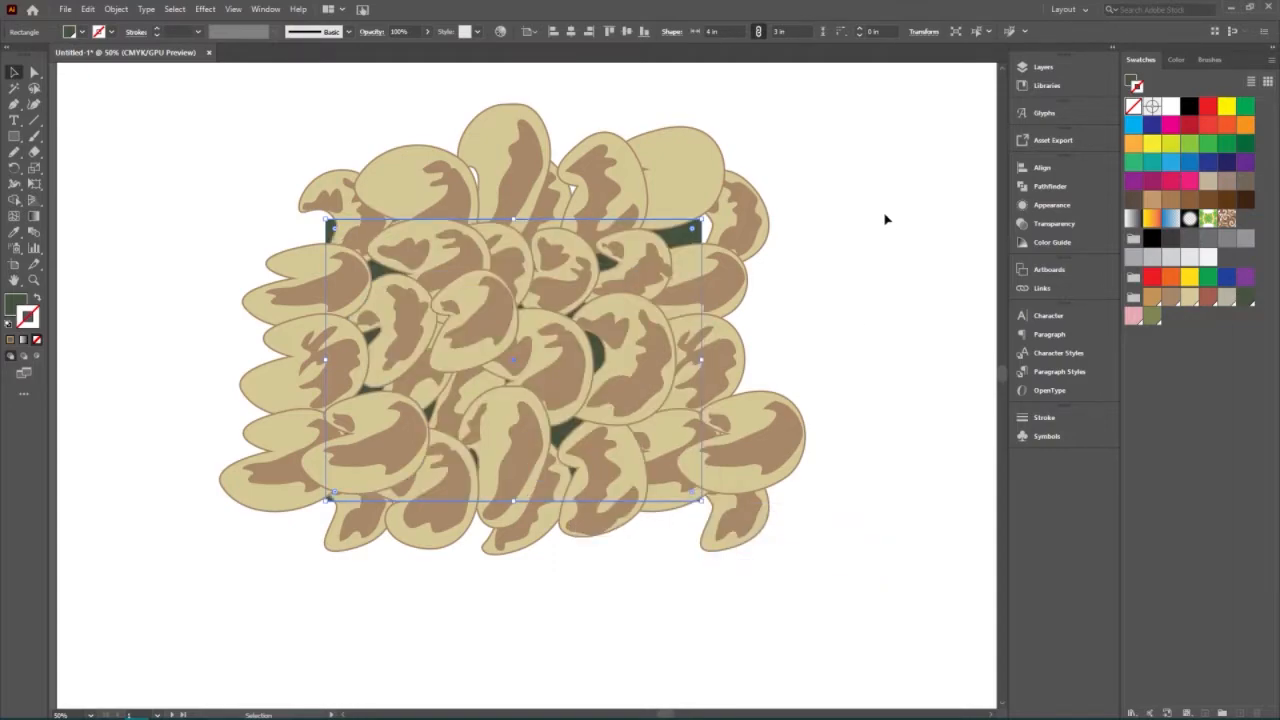
click(873, 222)
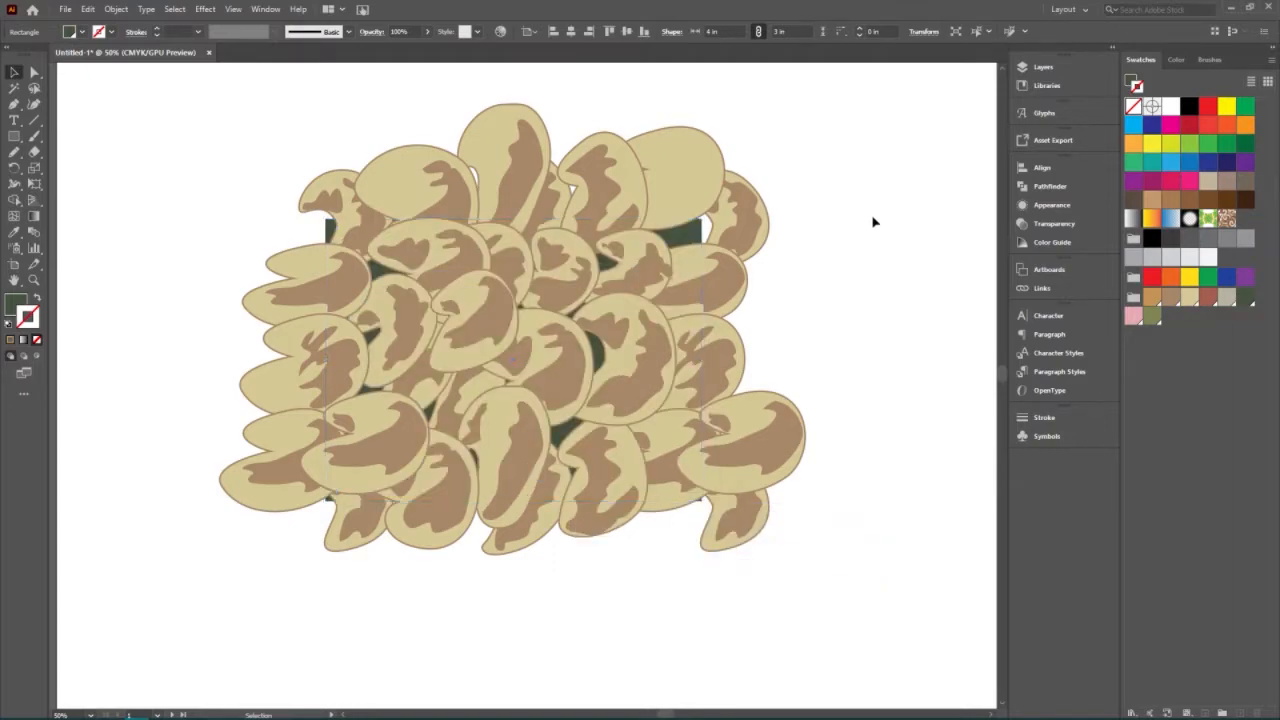
click(679, 238)
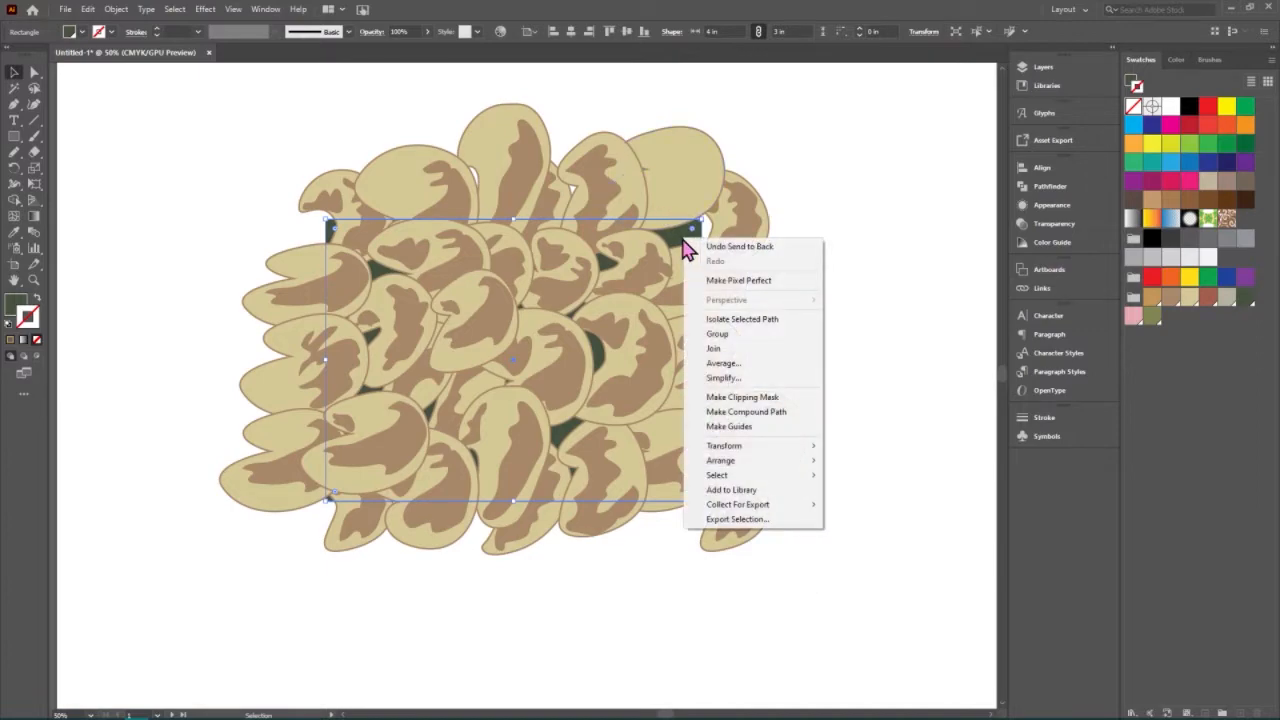
mouse_move(787, 455)
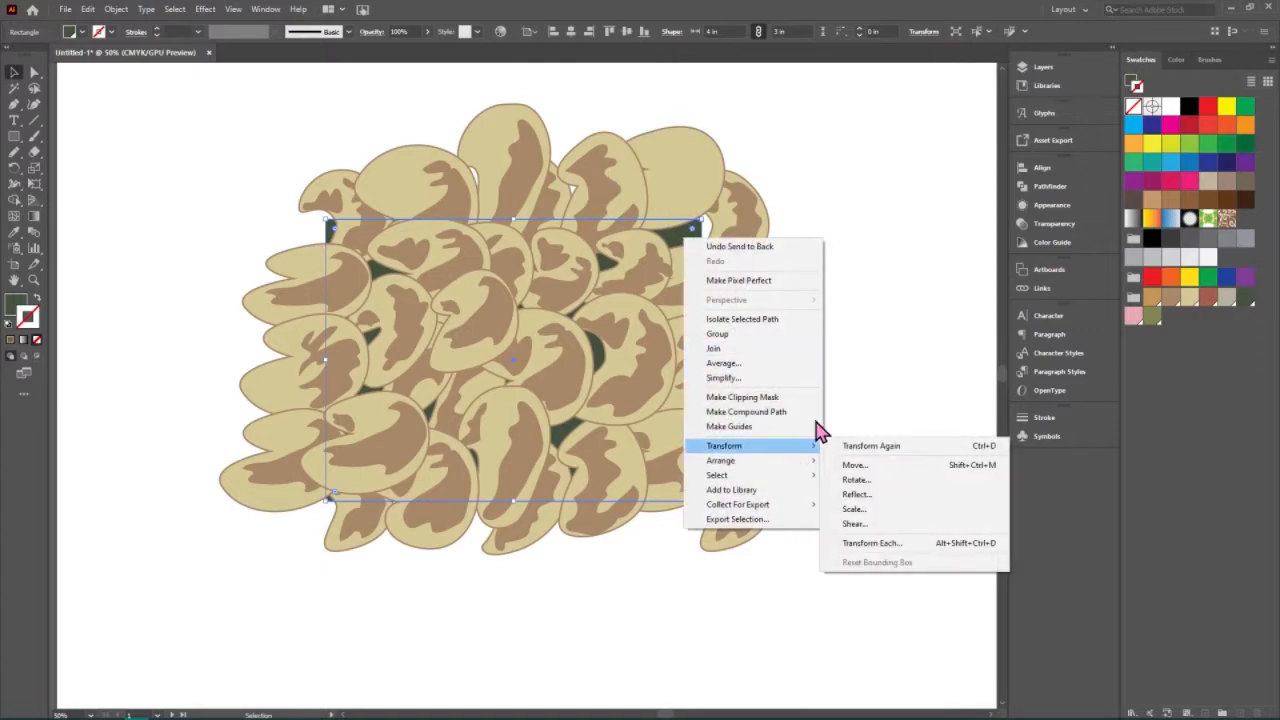
click(866, 152)
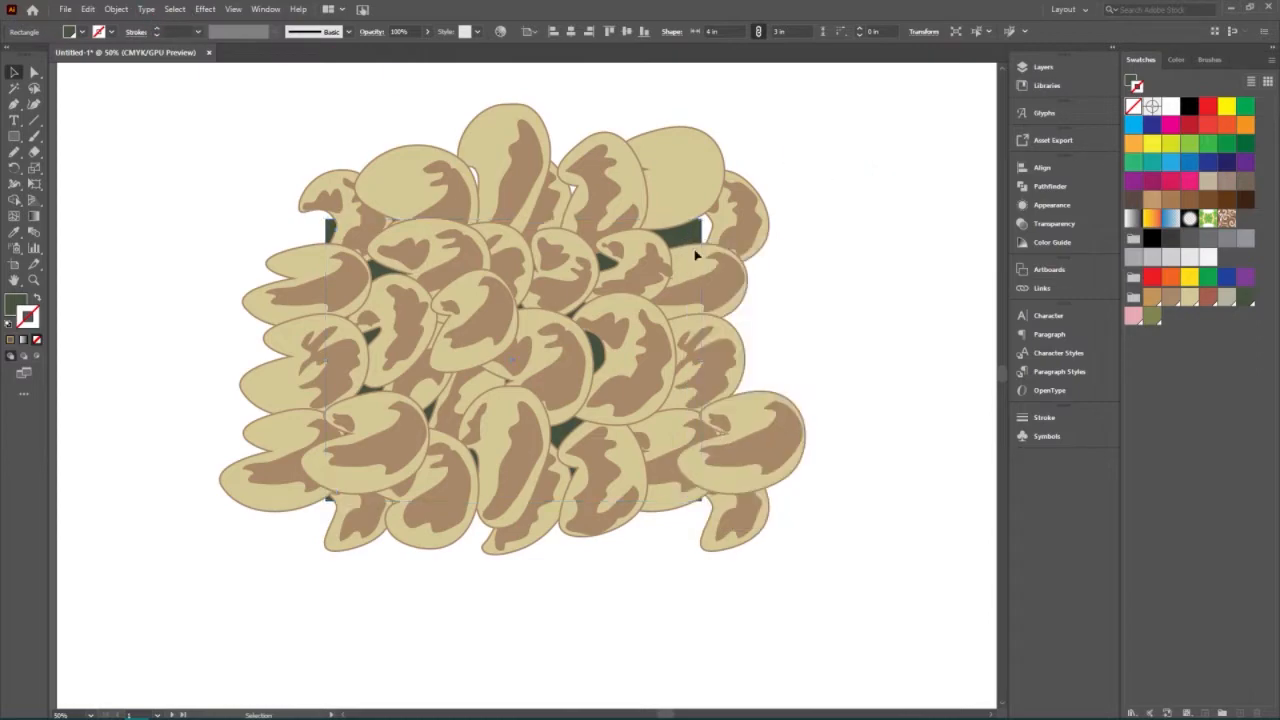
Copy the dark green rectangle, paste it in back at the same place, and remove the copy's fill and stroke.
click(686, 240)
click(116, 9)
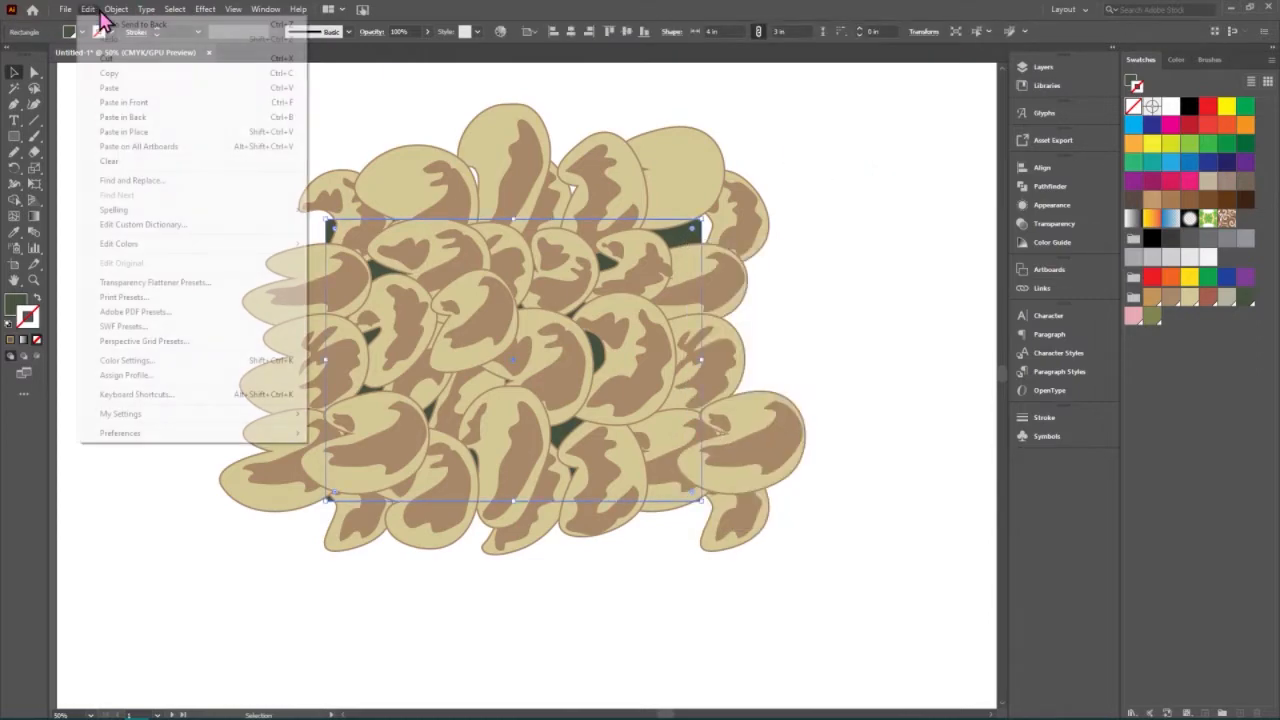
mouse_move(92, 12)
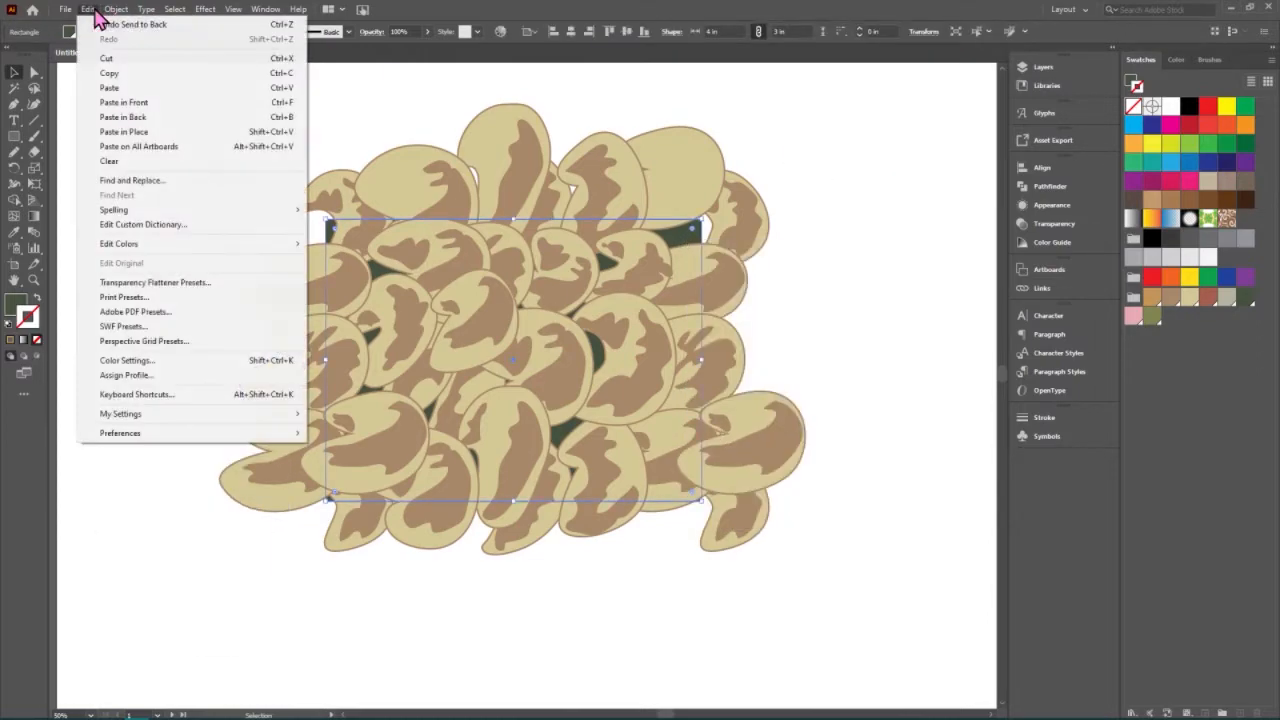
click(104, 74)
click(87, 12)
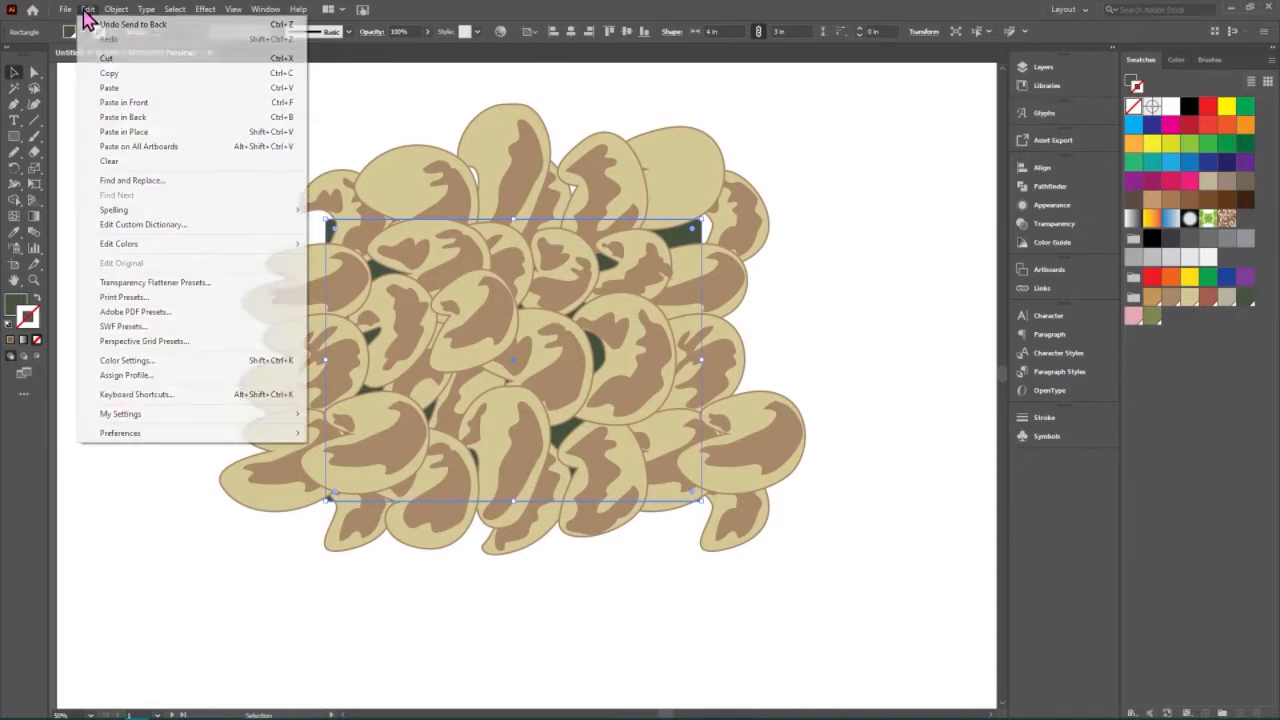
click(127, 129)
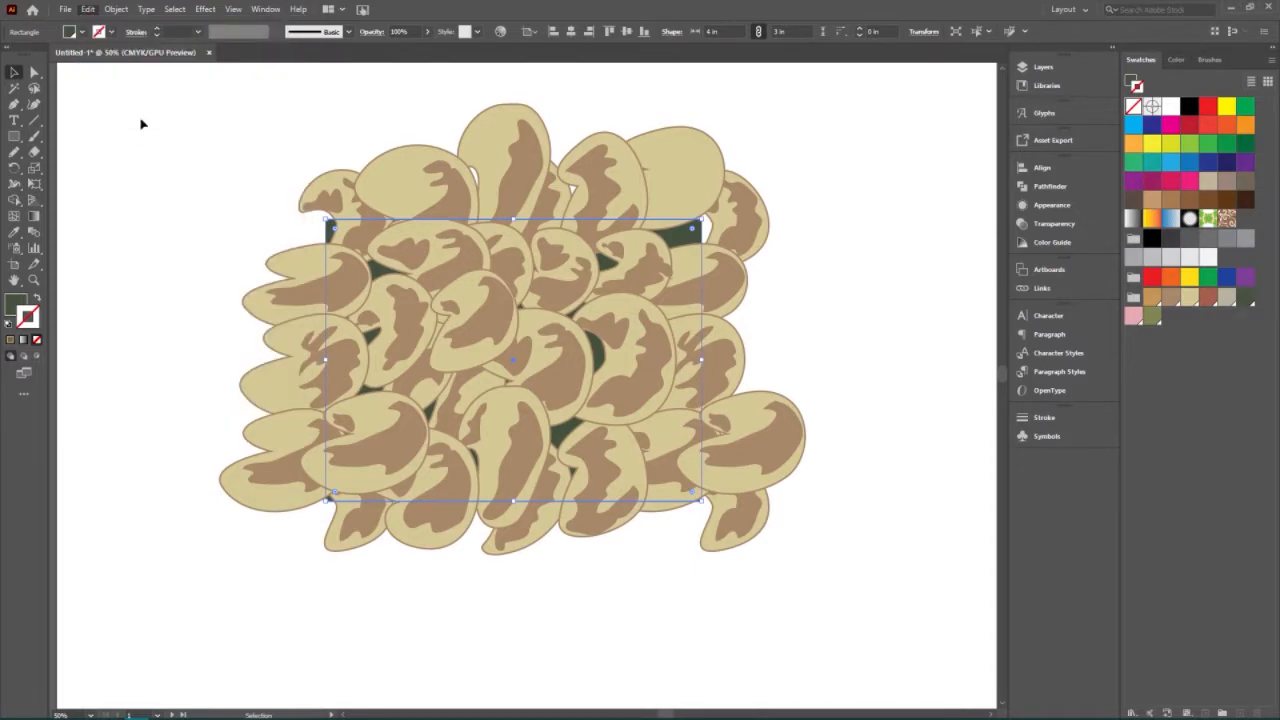
click(37, 339)
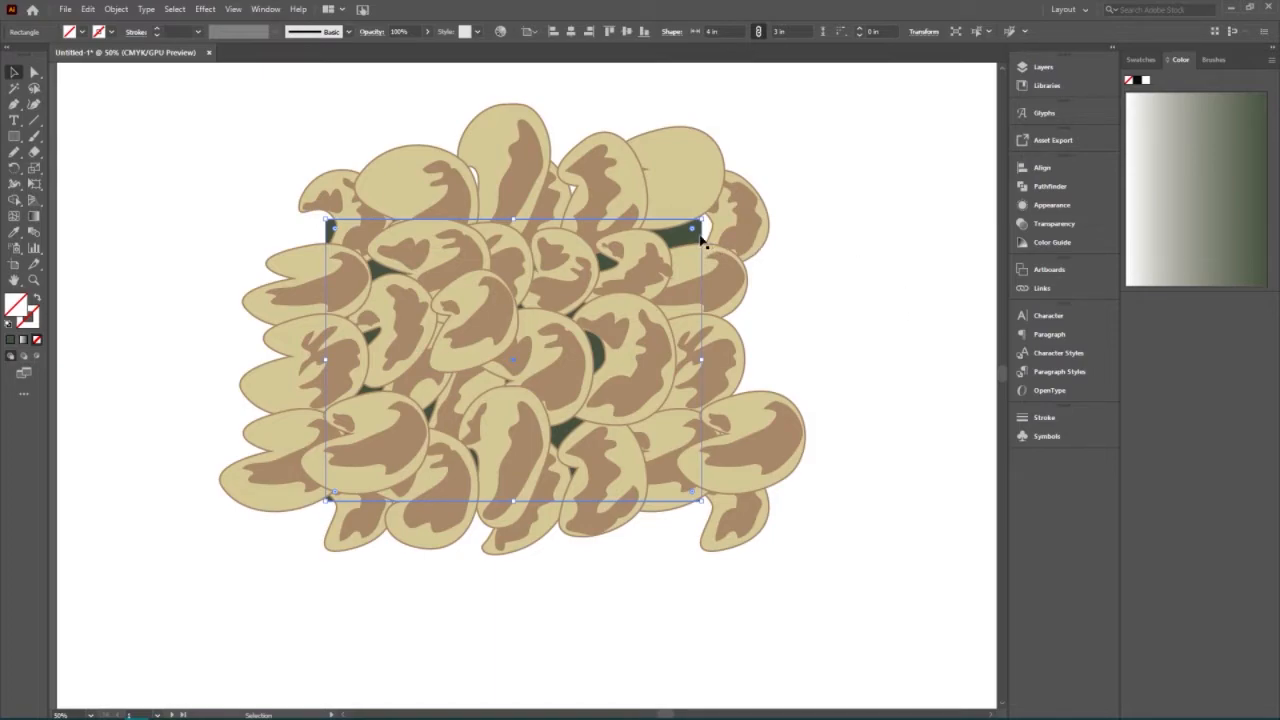
Rotate the unfilled copy of the rectangle clockwise, undo the rotation and deselect it.
drag(762, 225, 818, 212)
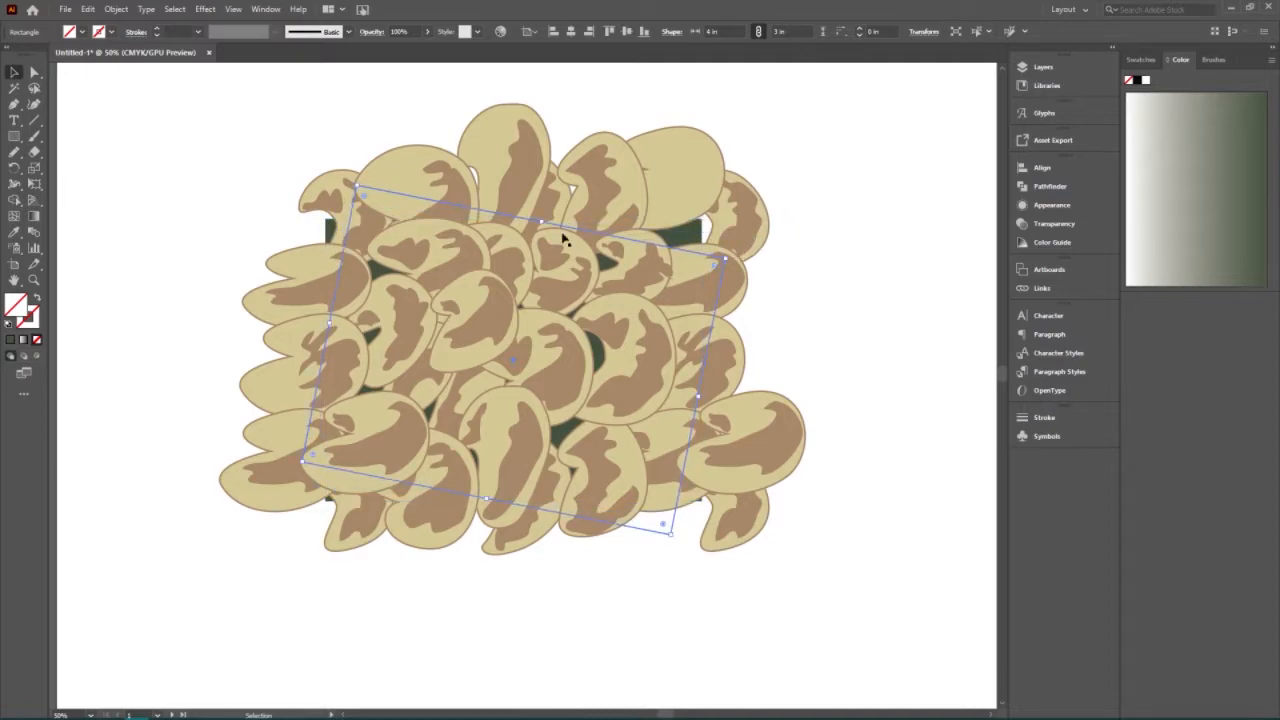
click(659, 556)
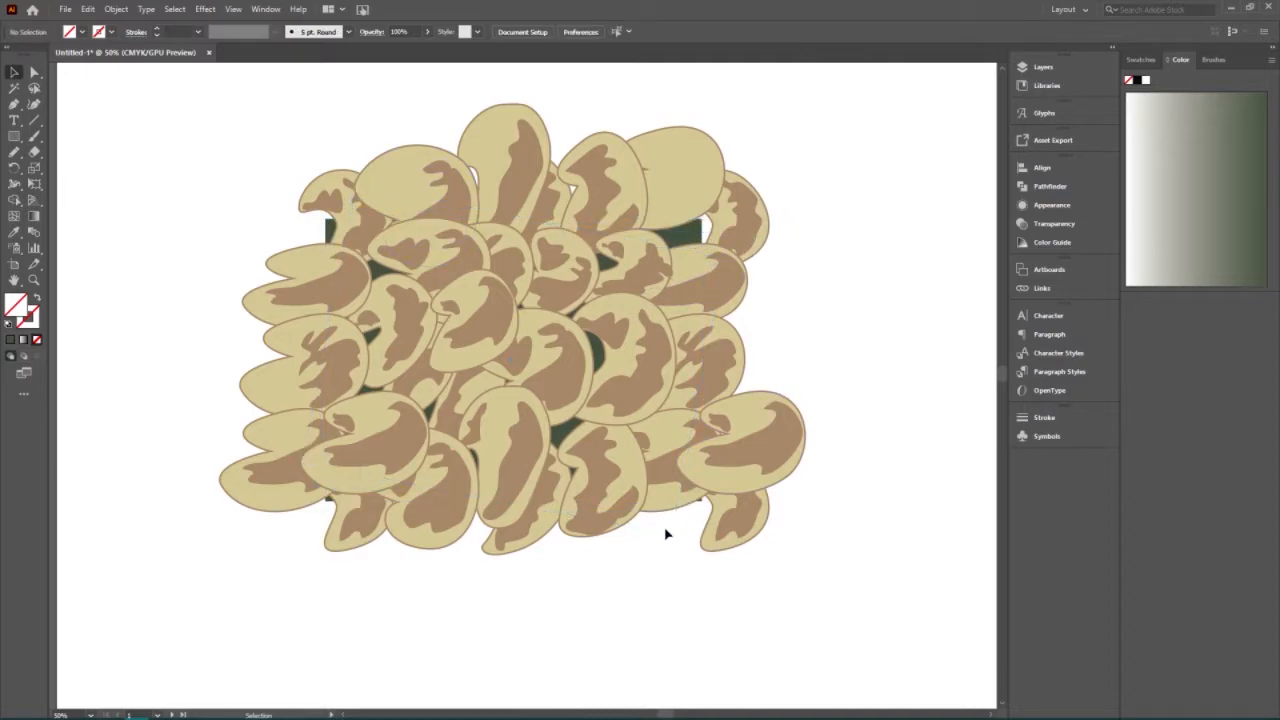
click(659, 521)
click(658, 571)
key(ctrl+b)
key(v)
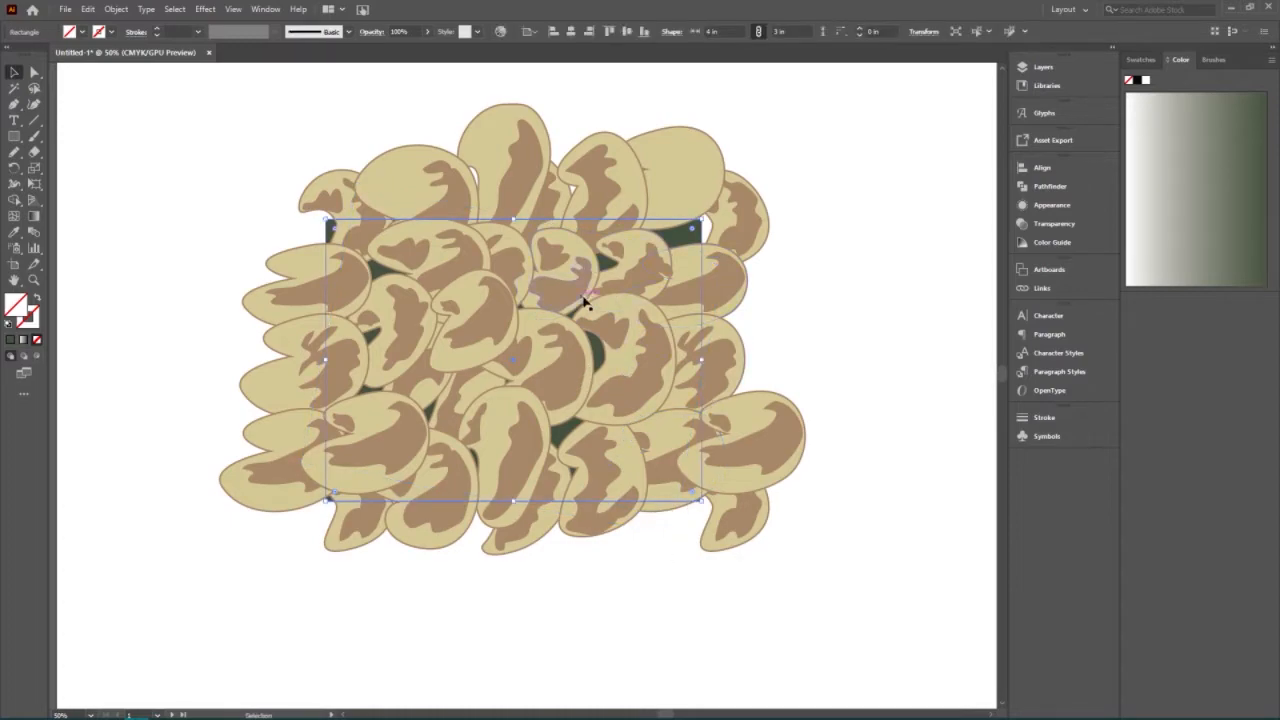
click(861, 606)
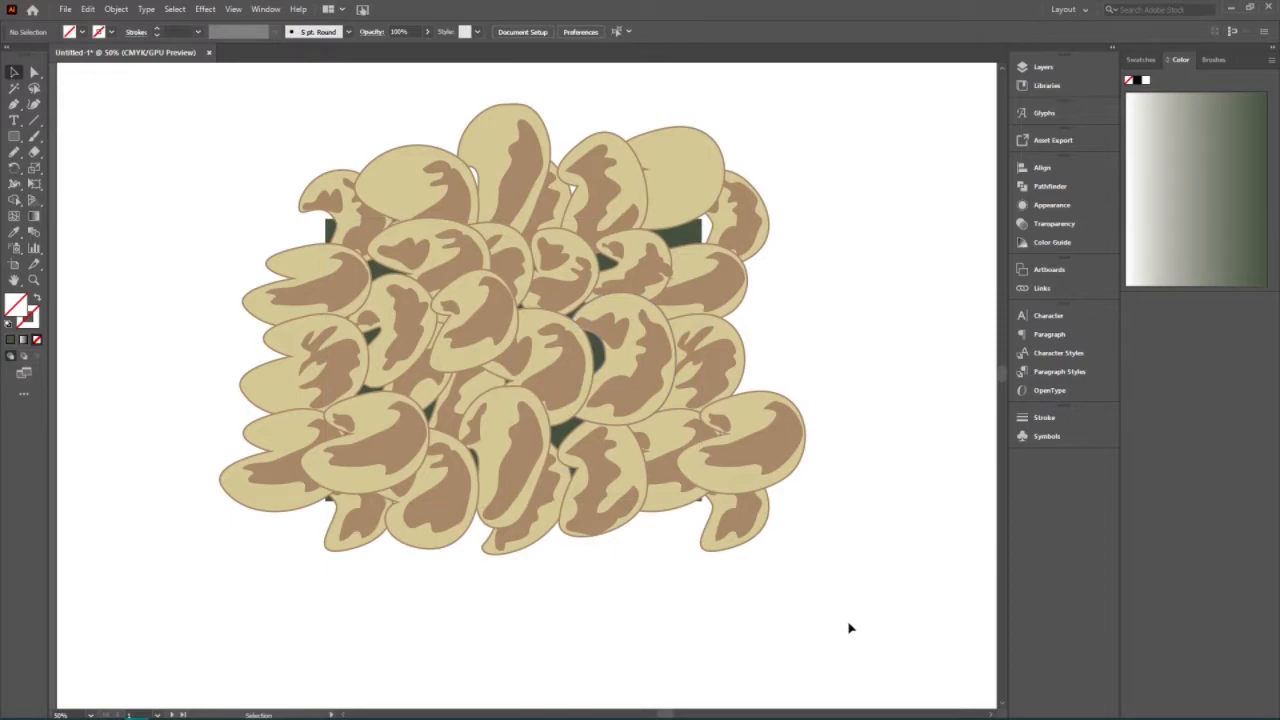
Select all the tile artwork and examine the stacking order of the objects in Layer 1 down to the bottommost rectangles.
scroll(136, 83, up, 4)
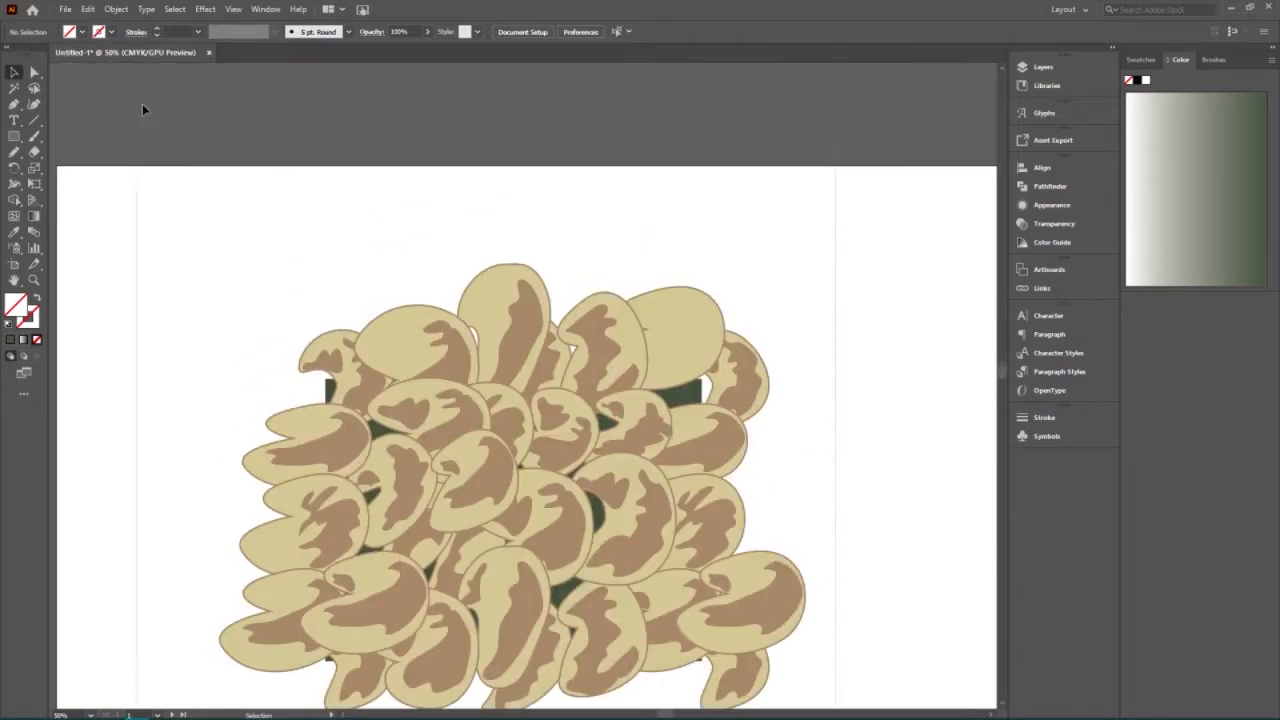
drag(179, 291, 797, 423)
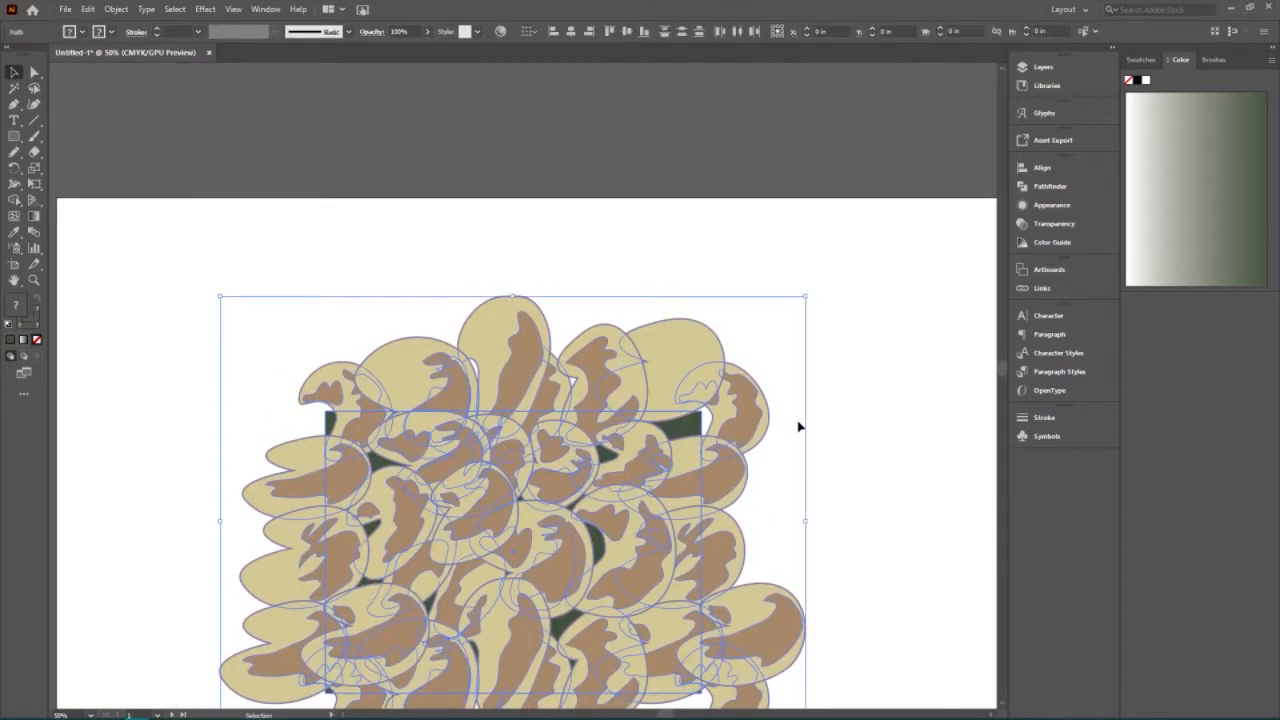
scroll(797, 423, down, 1)
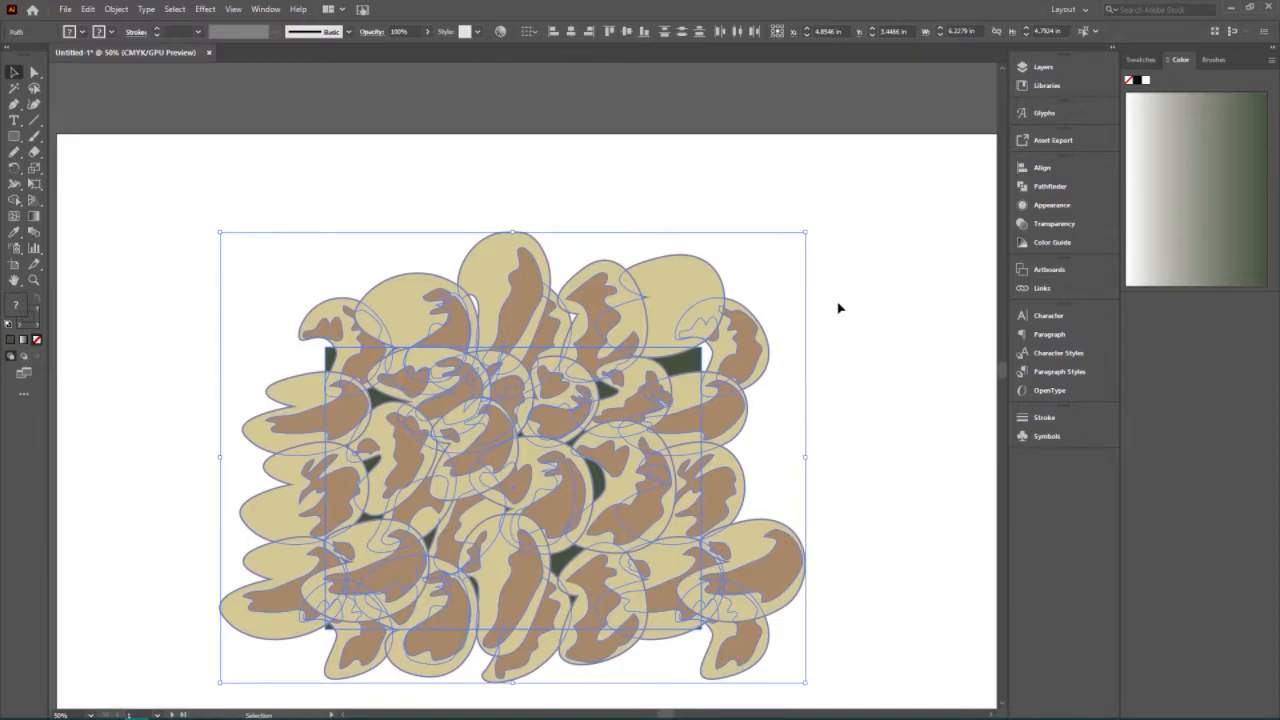
click(1043, 70)
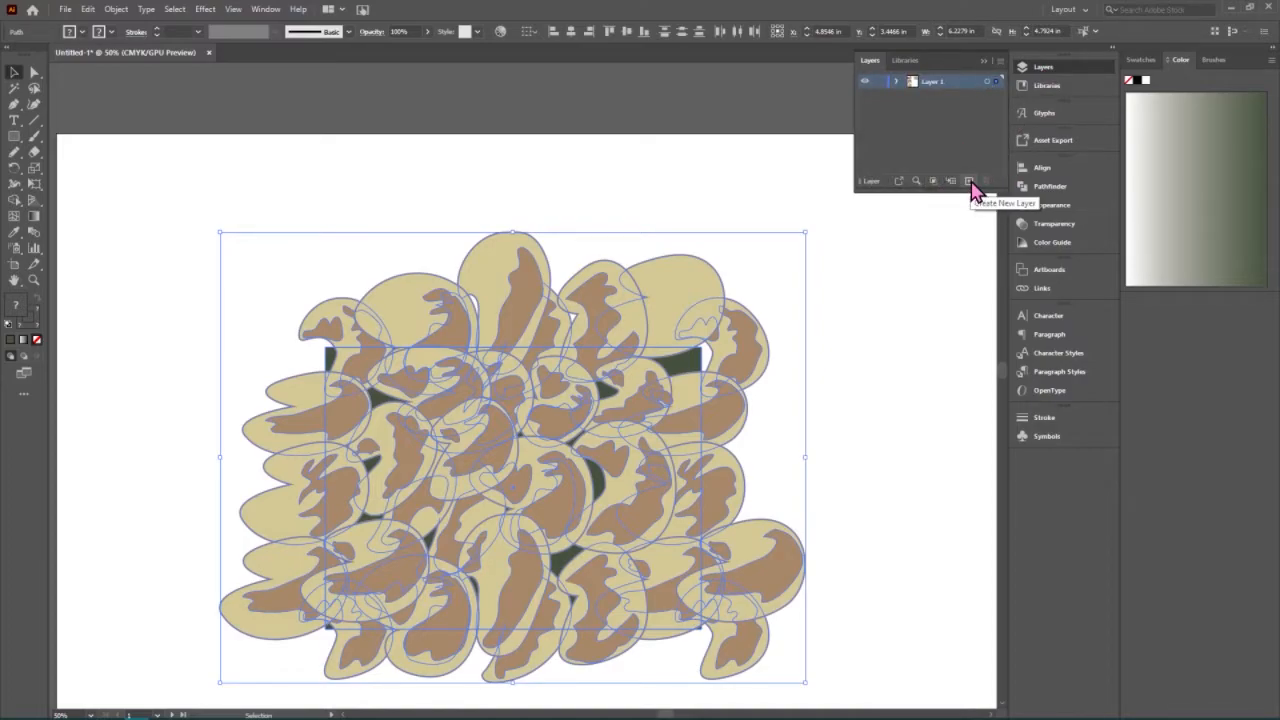
click(895, 82)
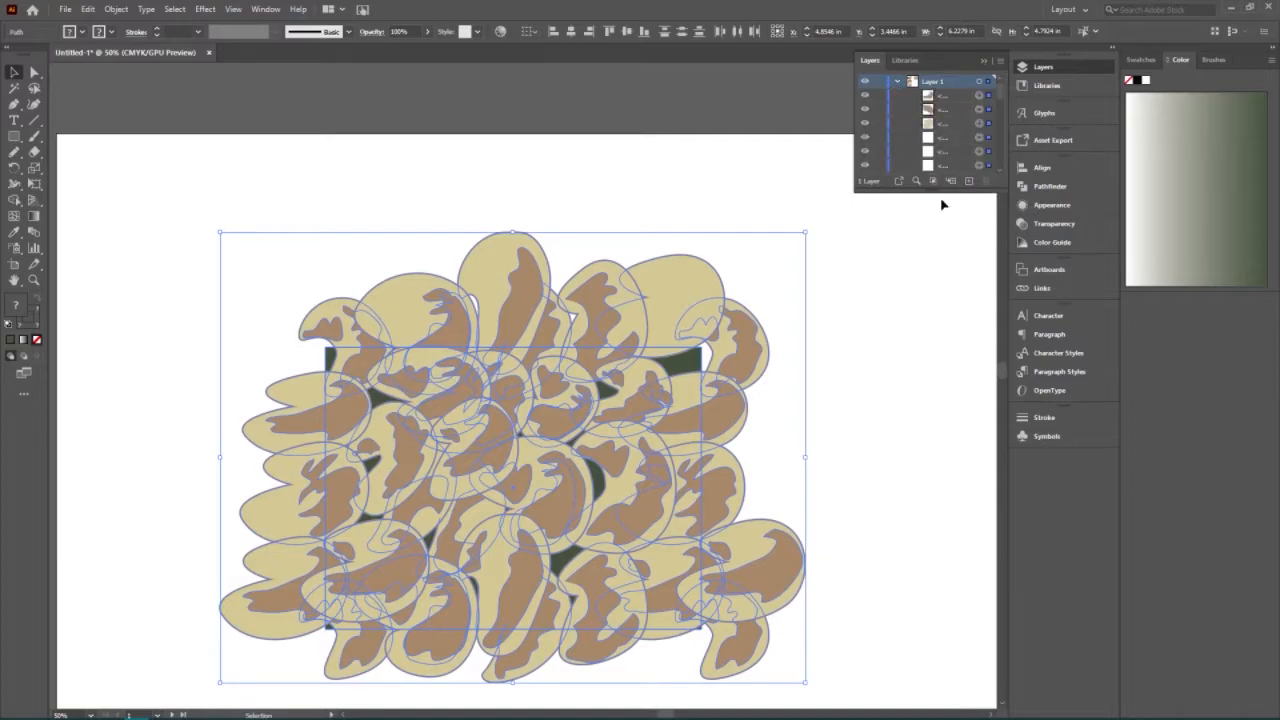
drag(940, 194, 907, 665)
scroll(908, 468, down, 5)
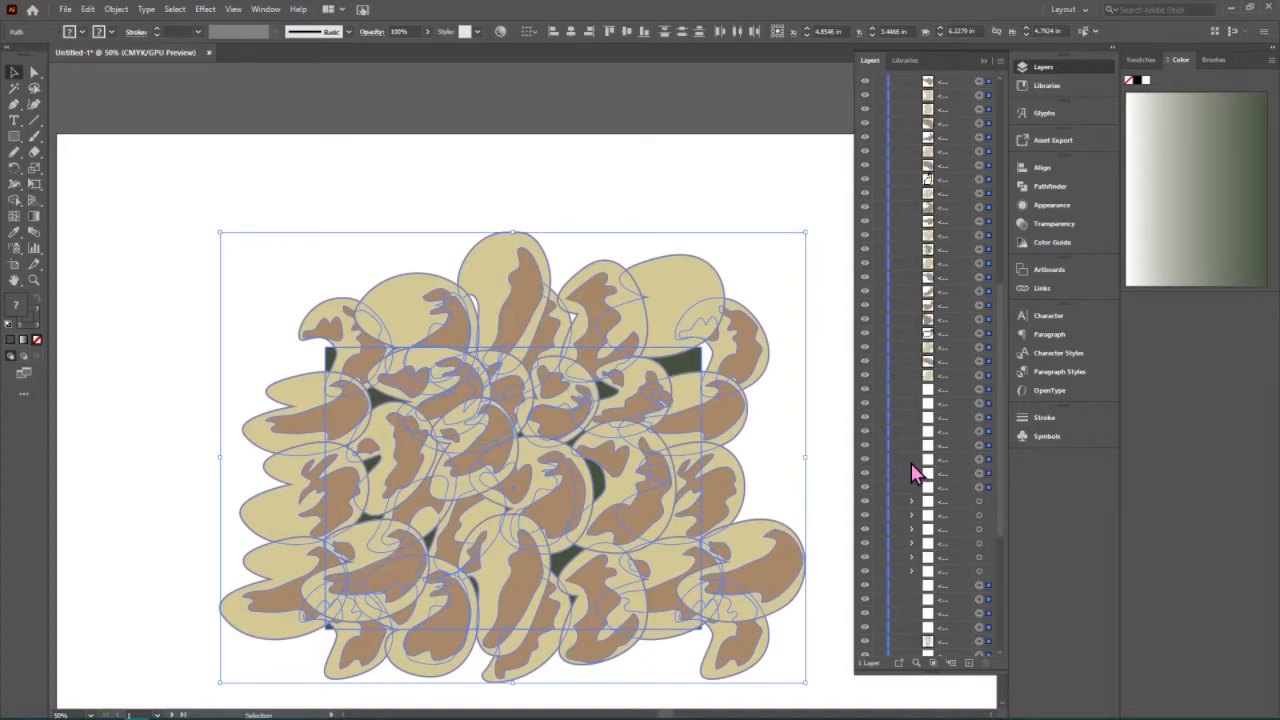
scroll(915, 474, down, 5)
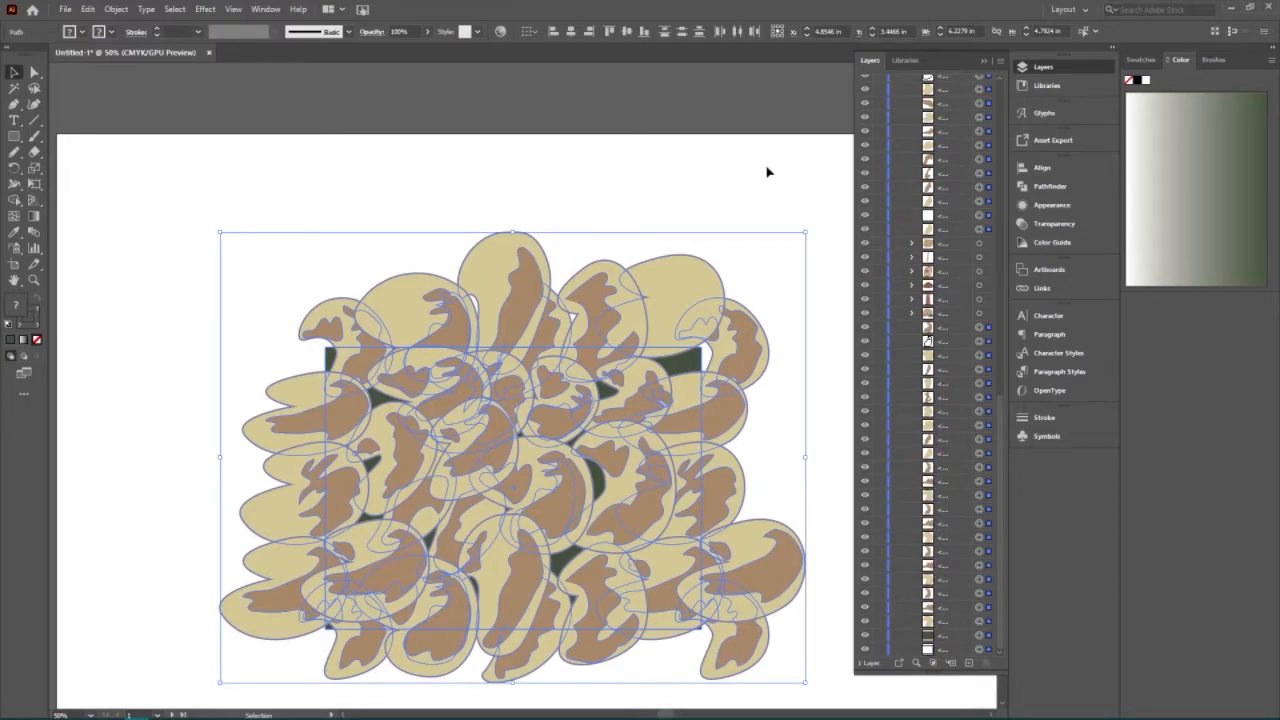
click(797, 517)
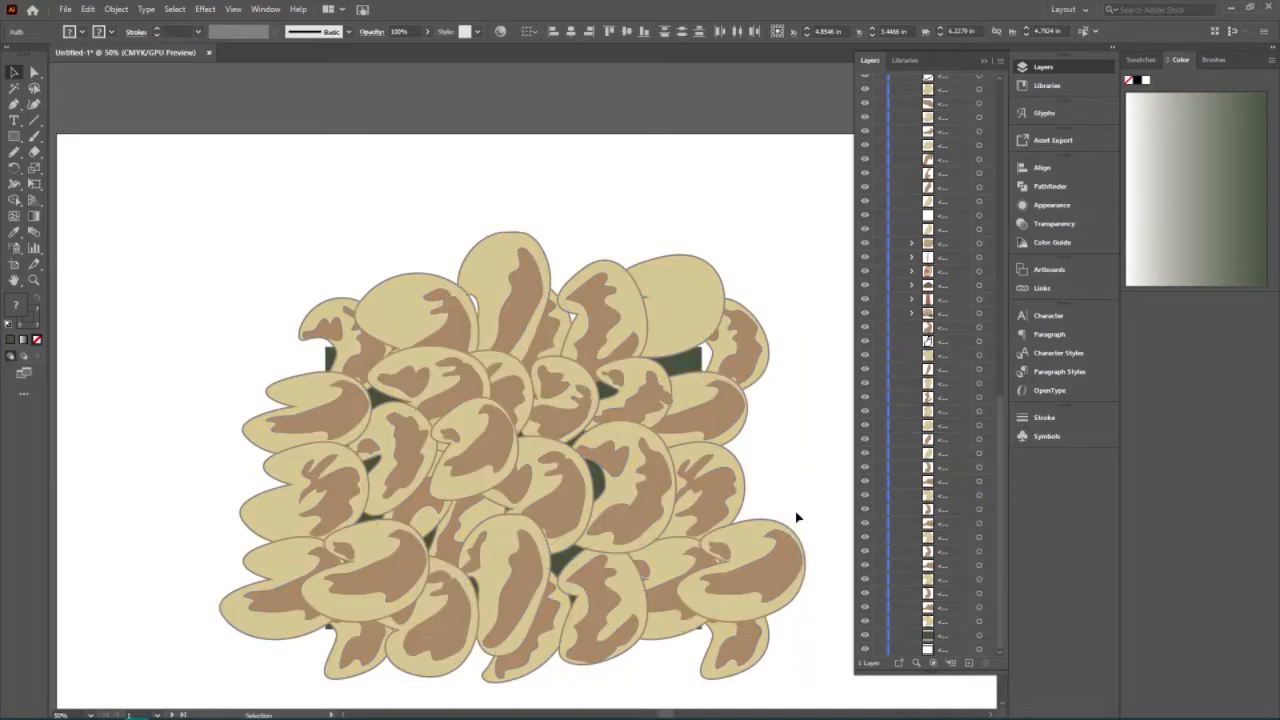
click(983, 61)
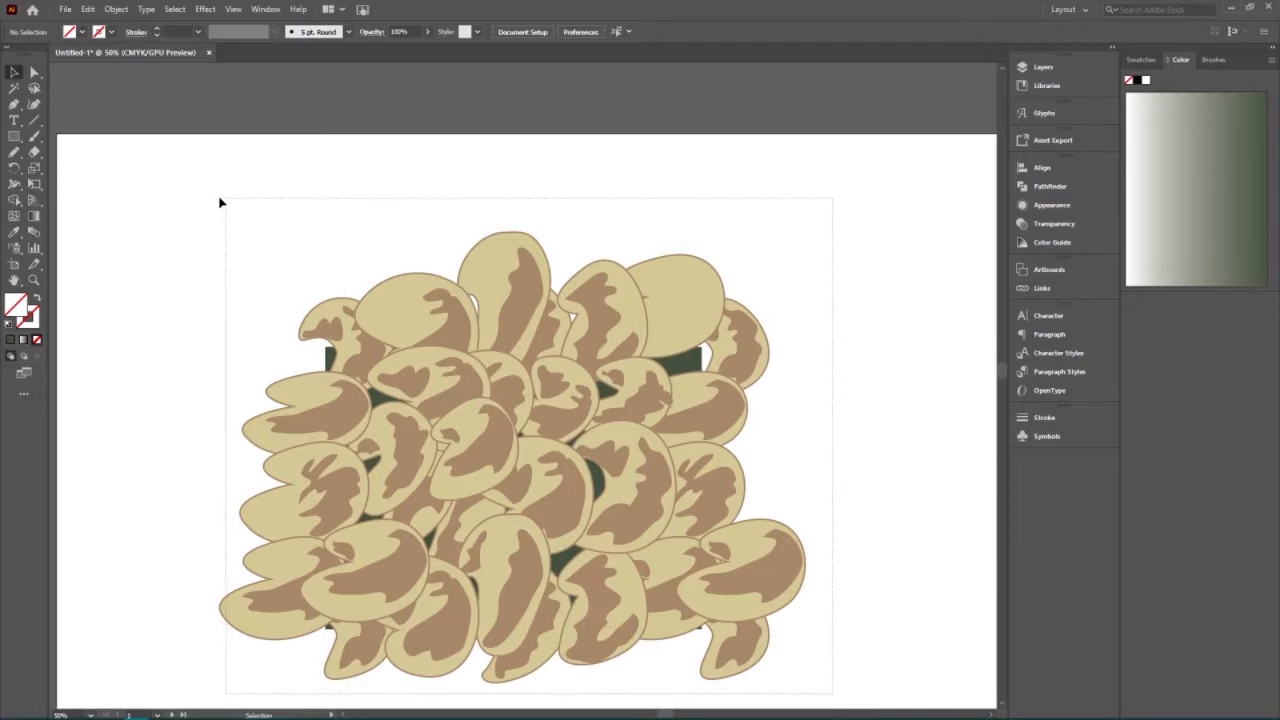
Make a pattern from all the bean artwork and rectangles, and set its horizontal overlap to Right in Front.
key(ctrl+a)
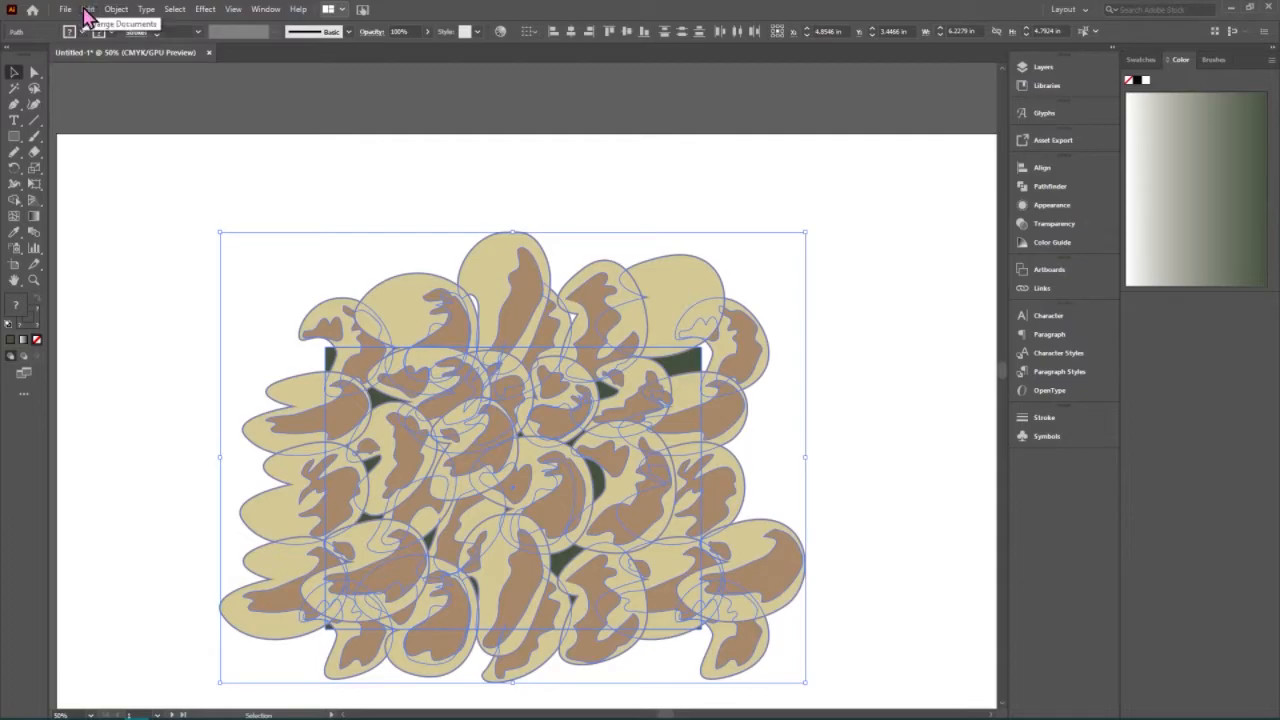
click(115, 9)
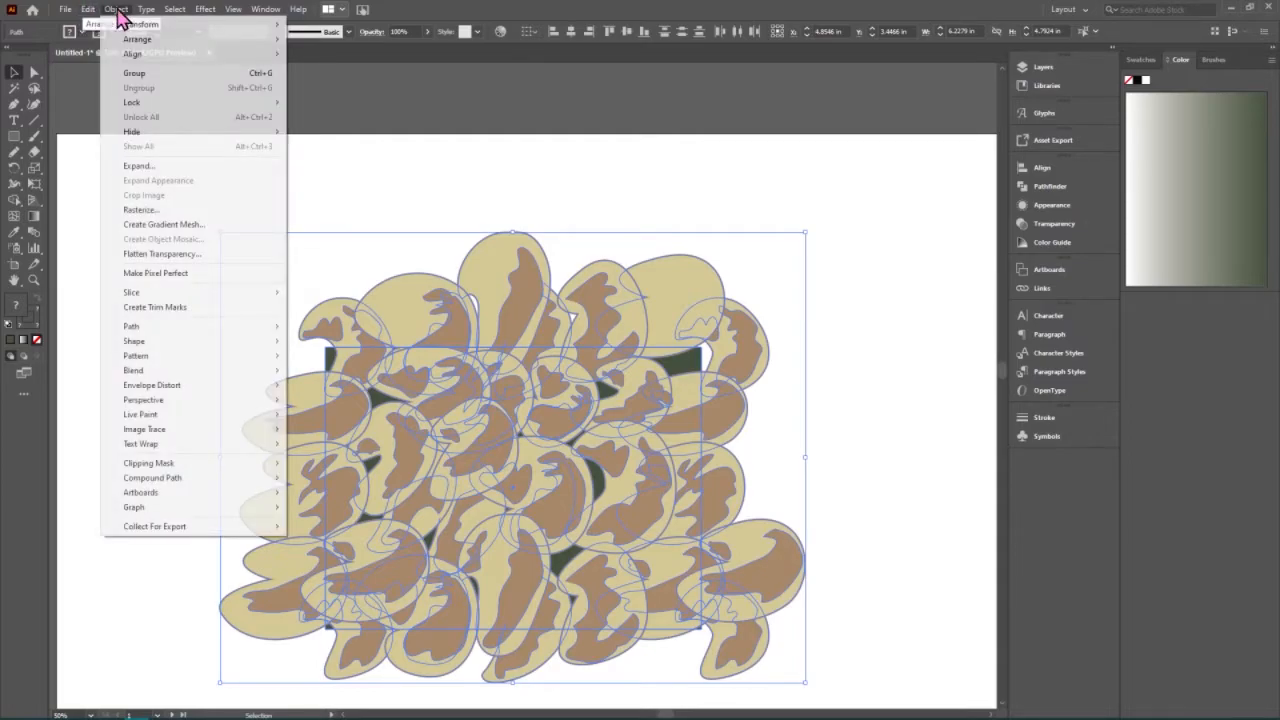
mouse_move(180, 346)
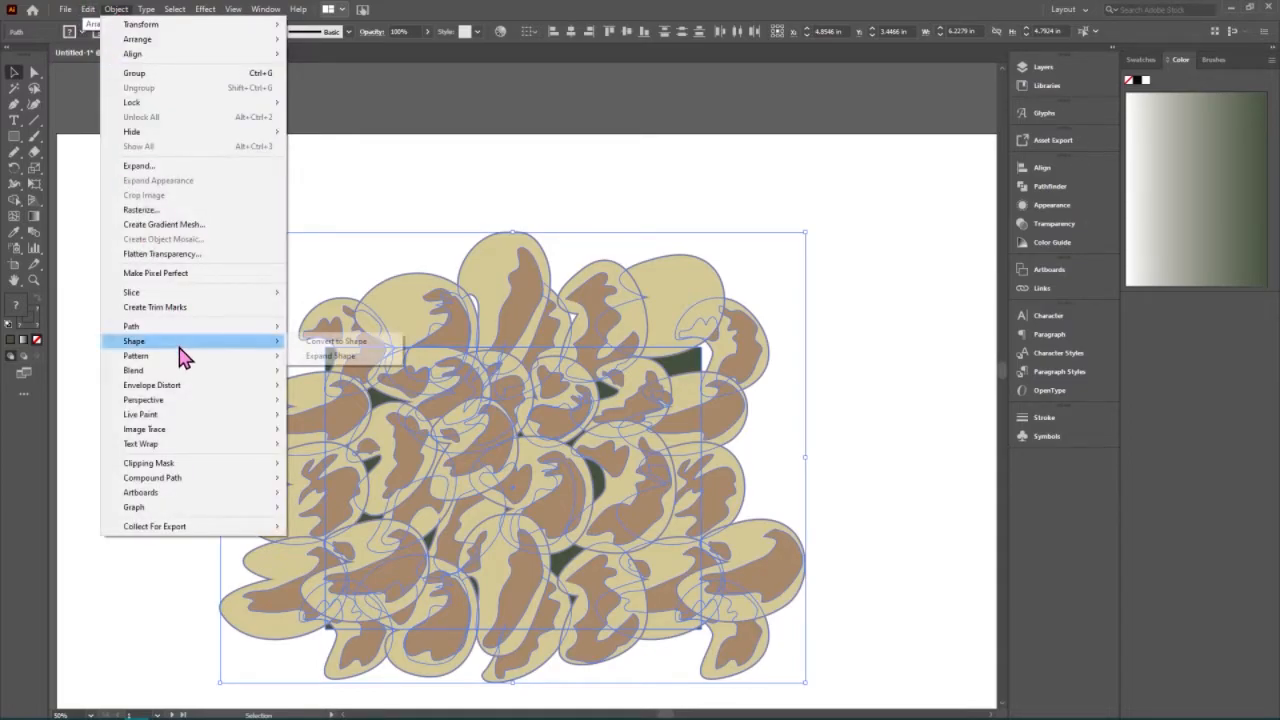
click(312, 357)
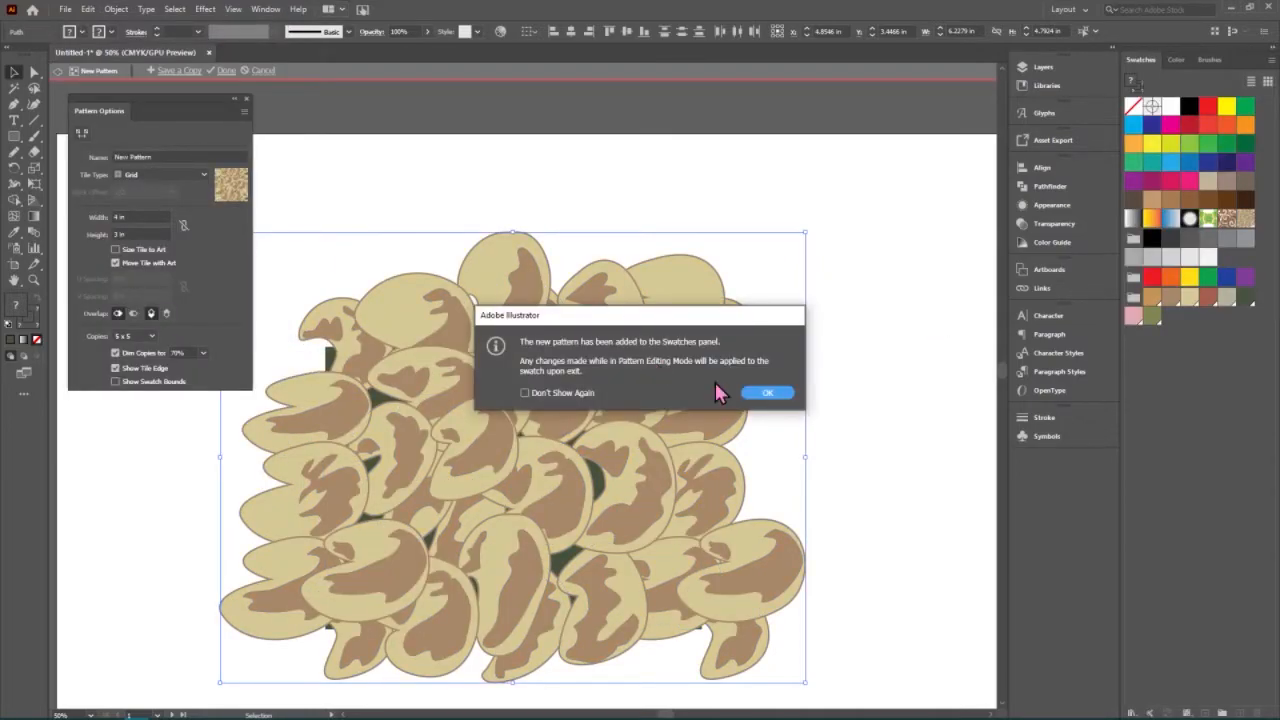
click(766, 394)
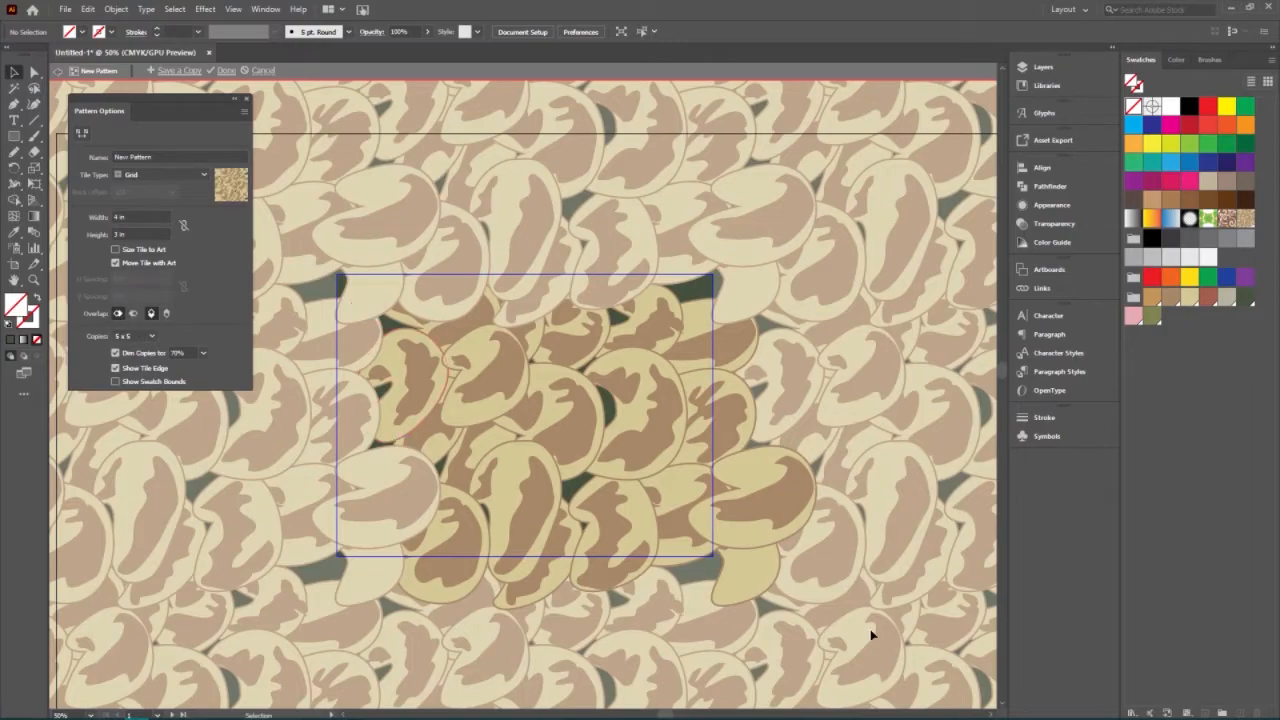
click(134, 313)
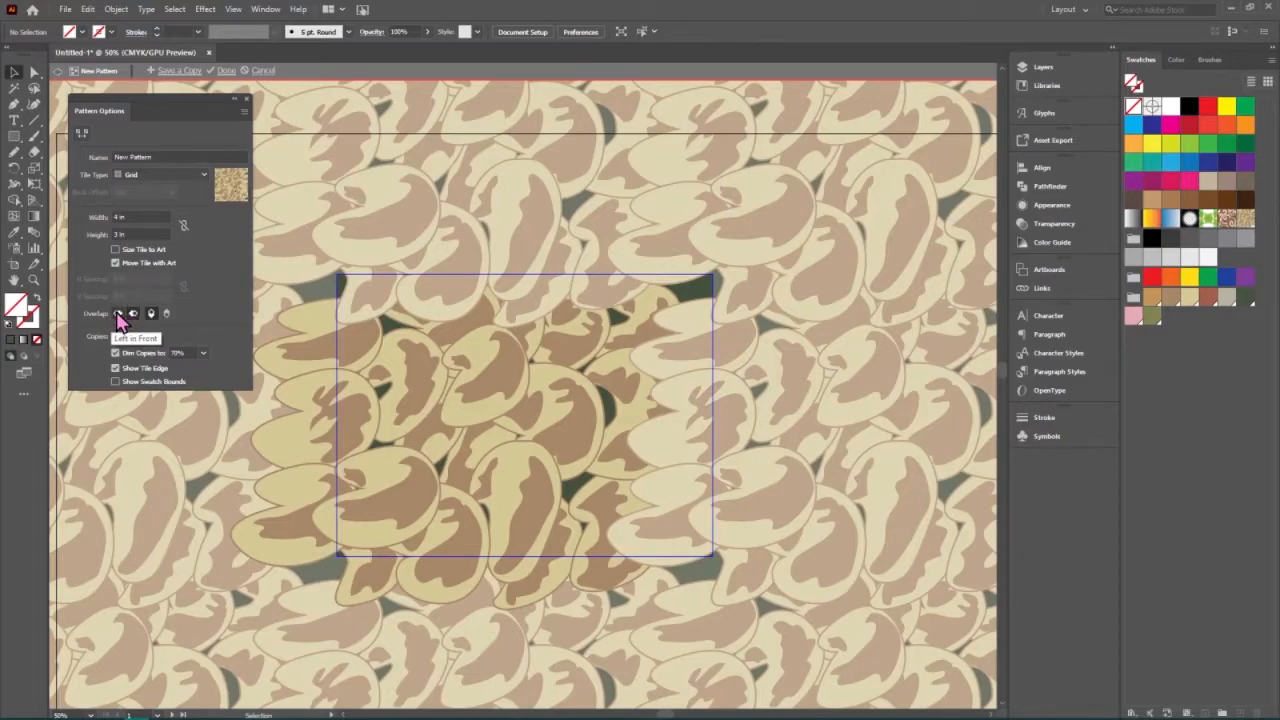
Set the pattern's horizontal overlap to Left in Front and move the upper-left corner bean's brown marking 4 in right and 3 in down.
click(118, 315)
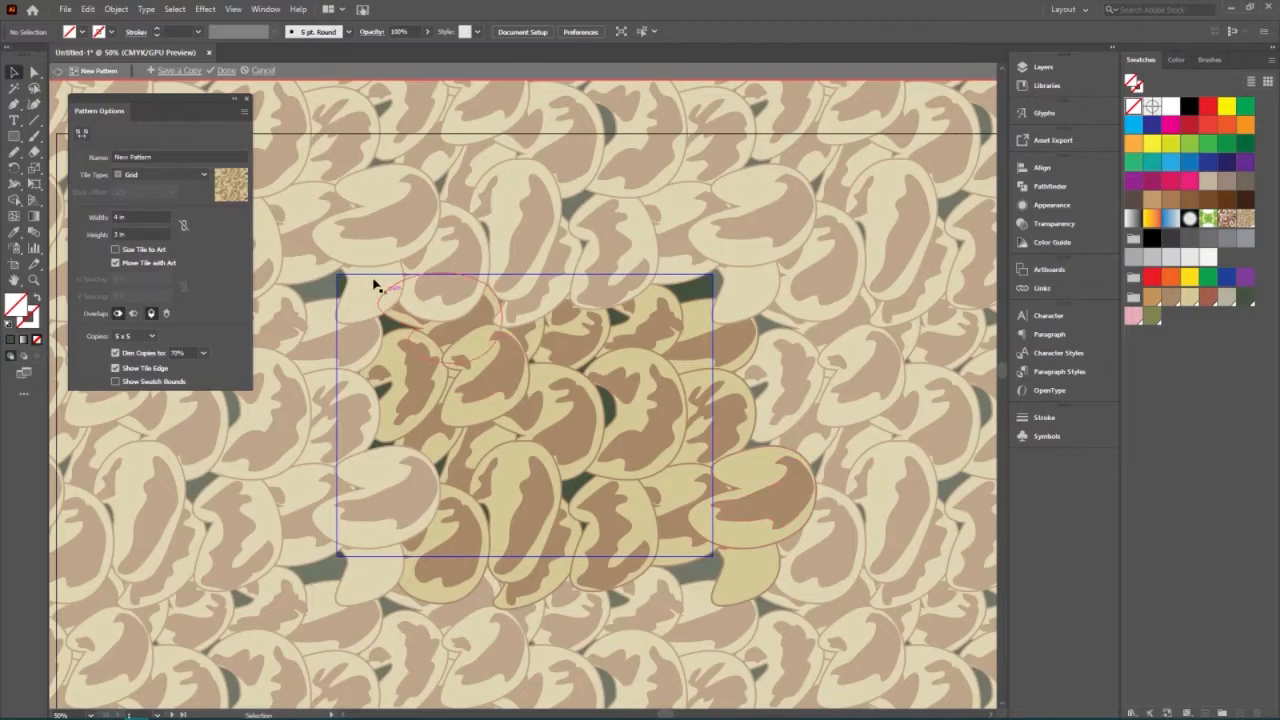
click(370, 310)
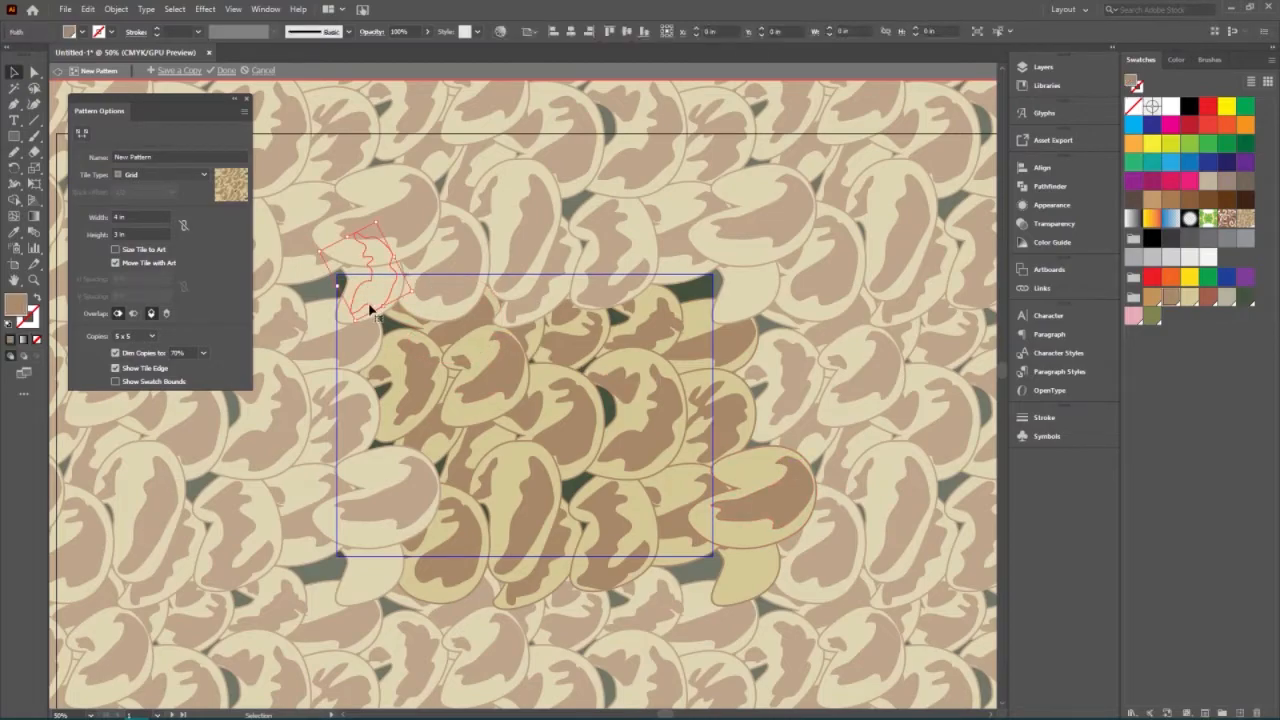
drag(370, 310, 743, 589)
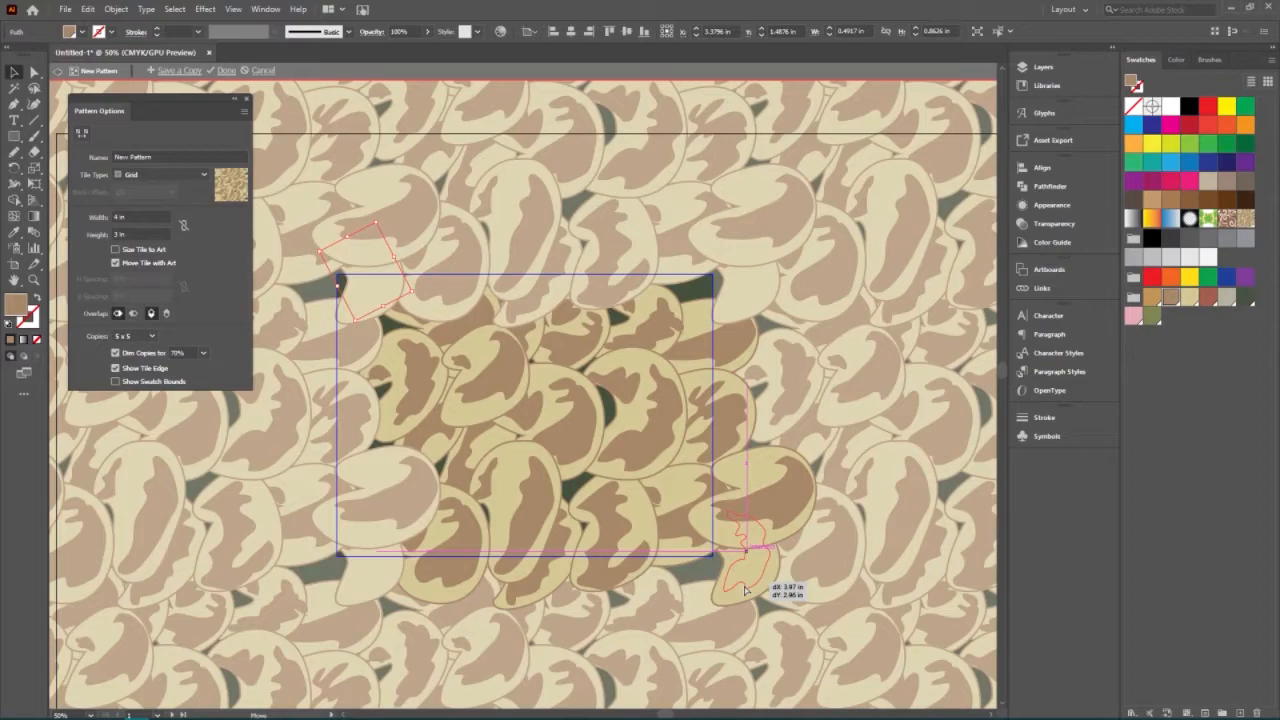
mouse_move(744, 590)
mouse_down()
mouse_move(577, 466)
mouse_move(389, 291)
mouse_move(366, 289)
mouse_move(369, 311)
mouse_move(765, 535)
mouse_move(746, 586)
mouse_up()
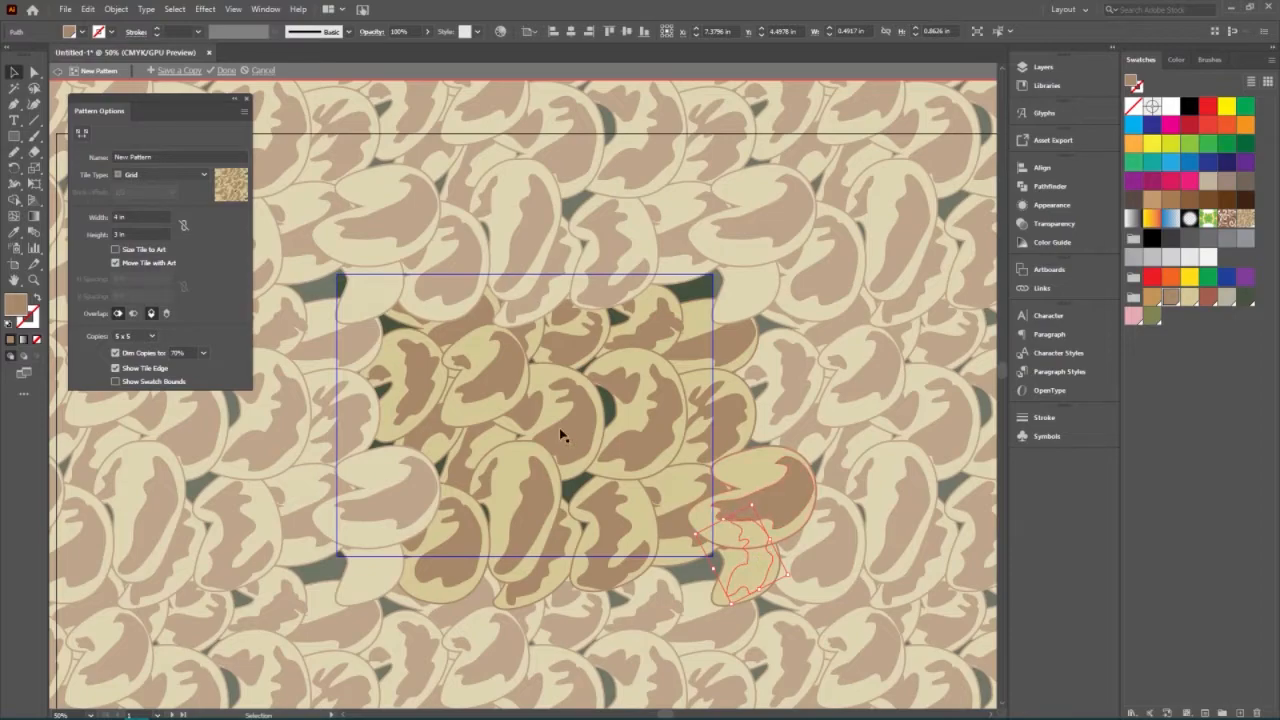
click(34, 72)
click(745, 530)
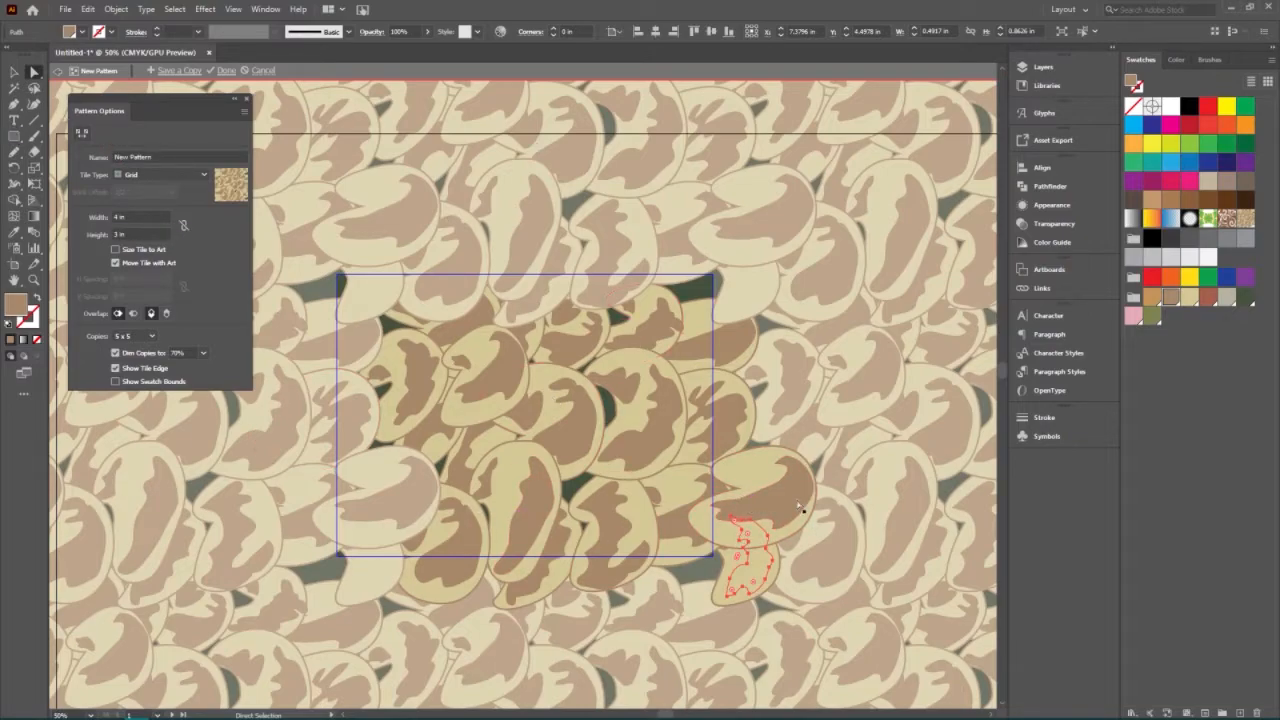
drag(729, 517, 710, 514)
click(888, 521)
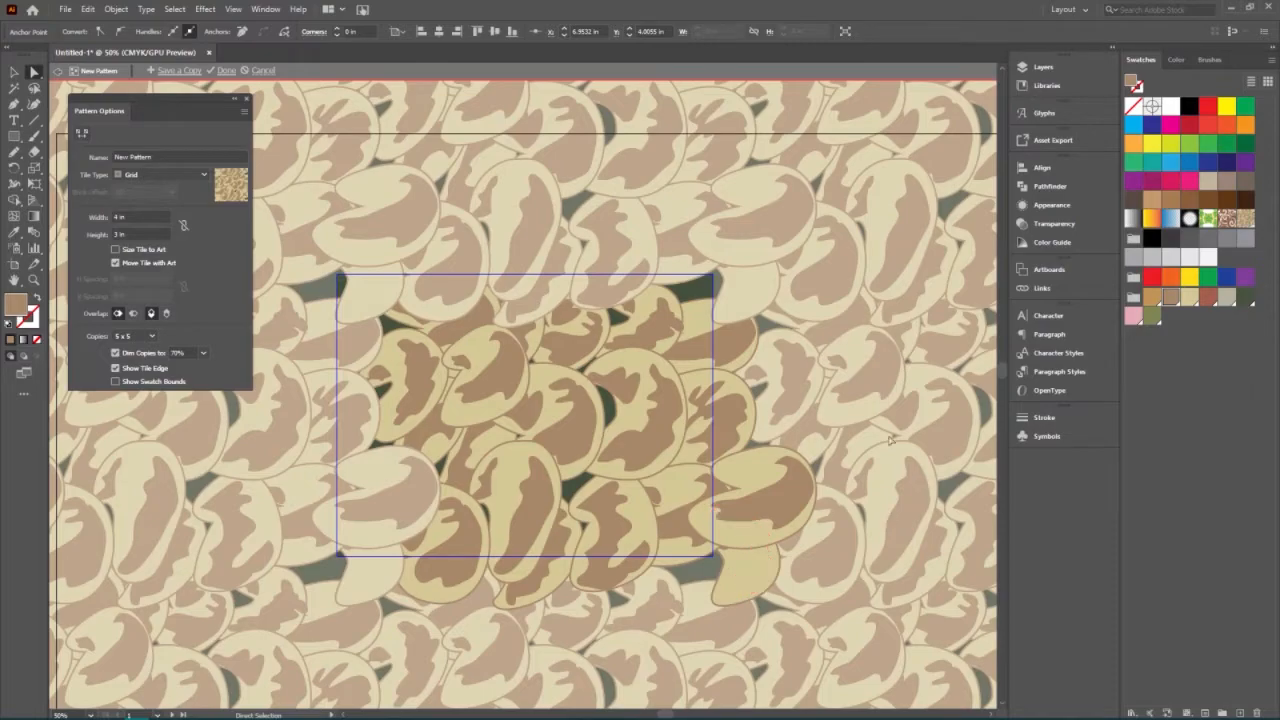
Bring the brown marking on the small bean at the tile's lower-right corner to the front and deselect it.
click(14, 74)
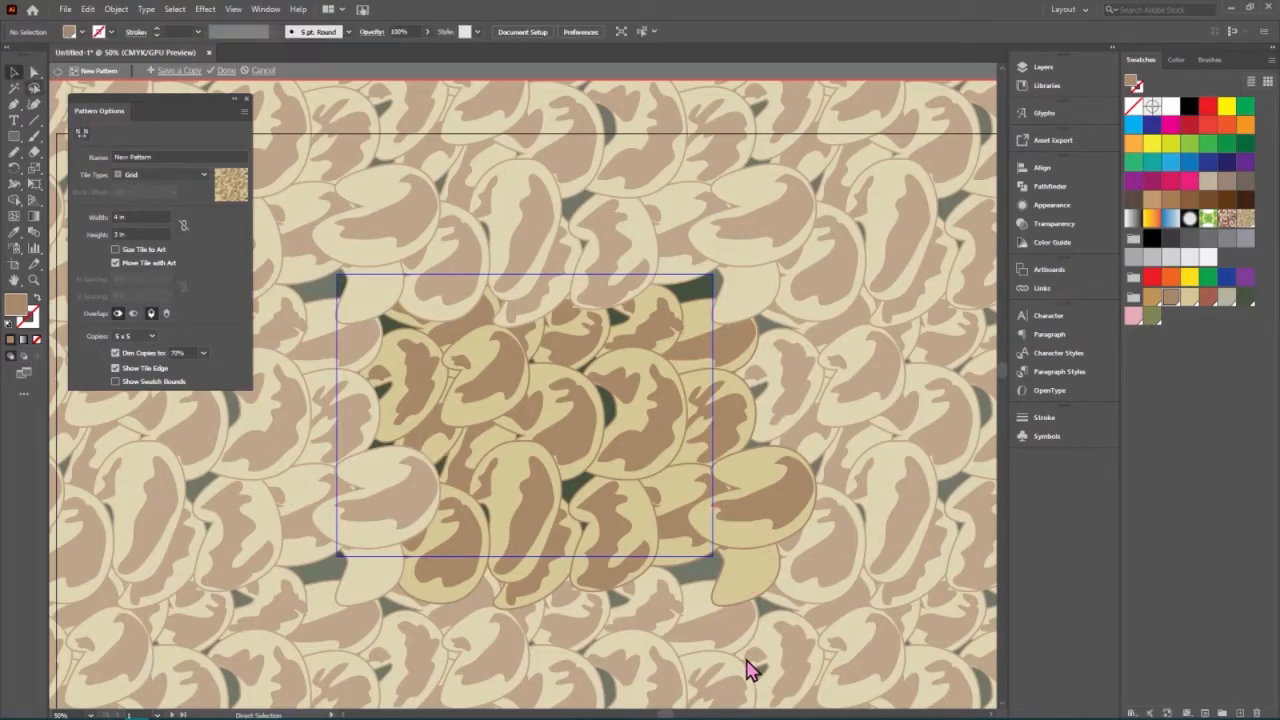
right_click(745, 582)
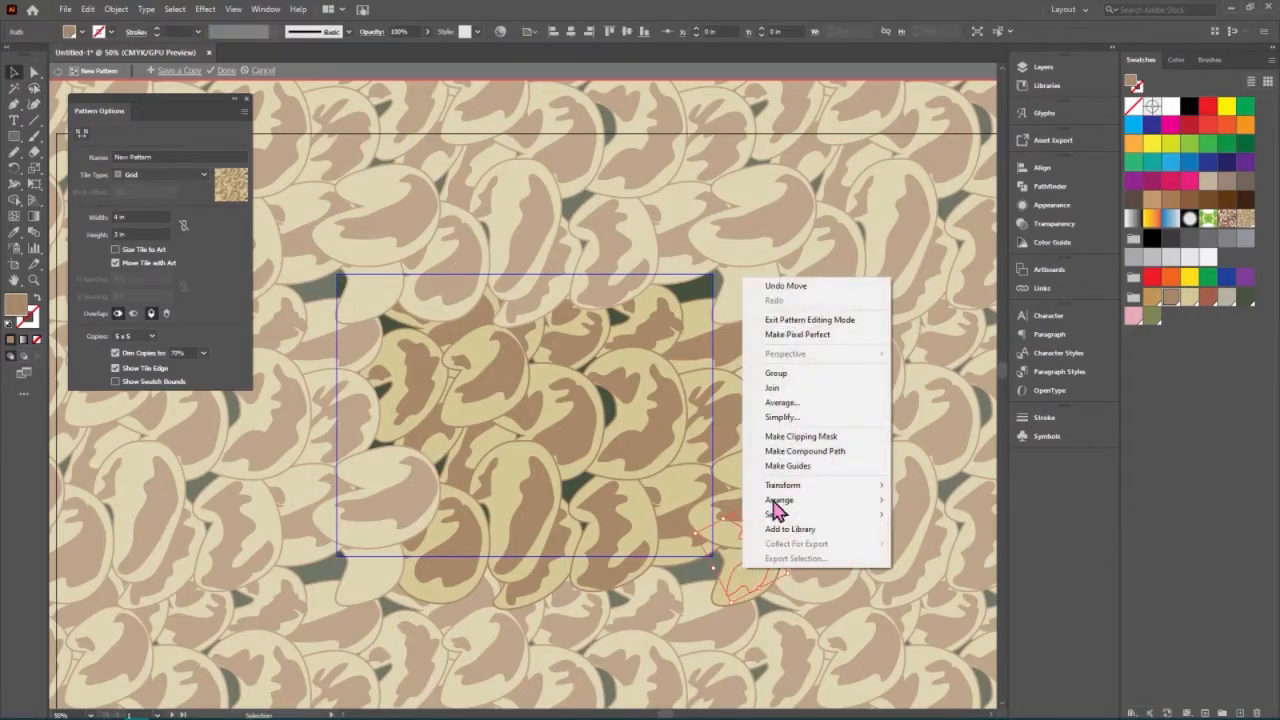
mouse_move(778, 502)
click(905, 500)
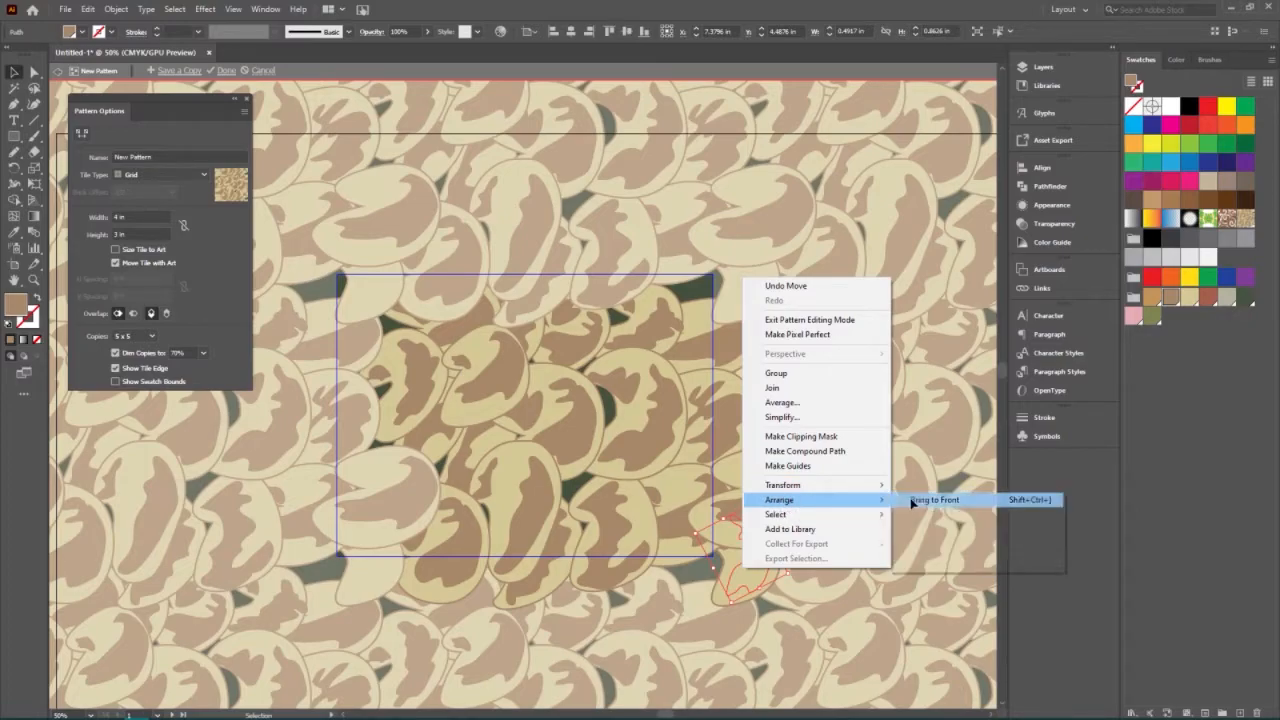
click(854, 520)
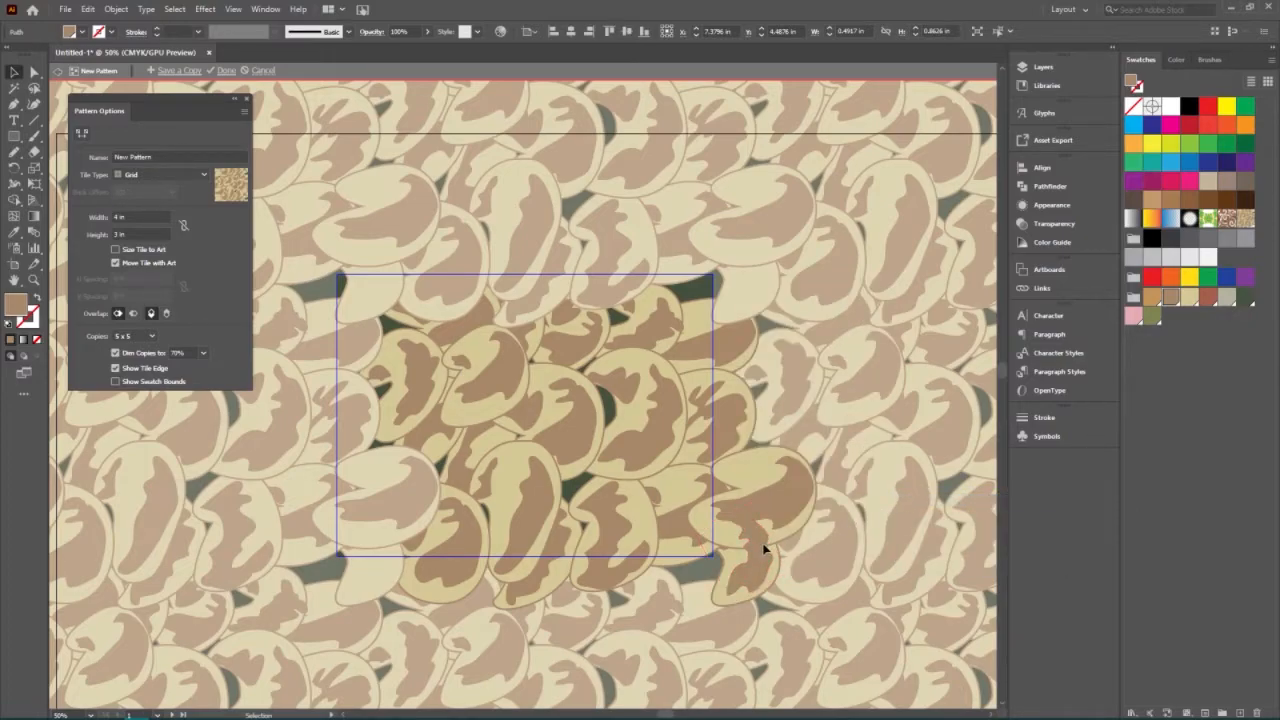
click(782, 519)
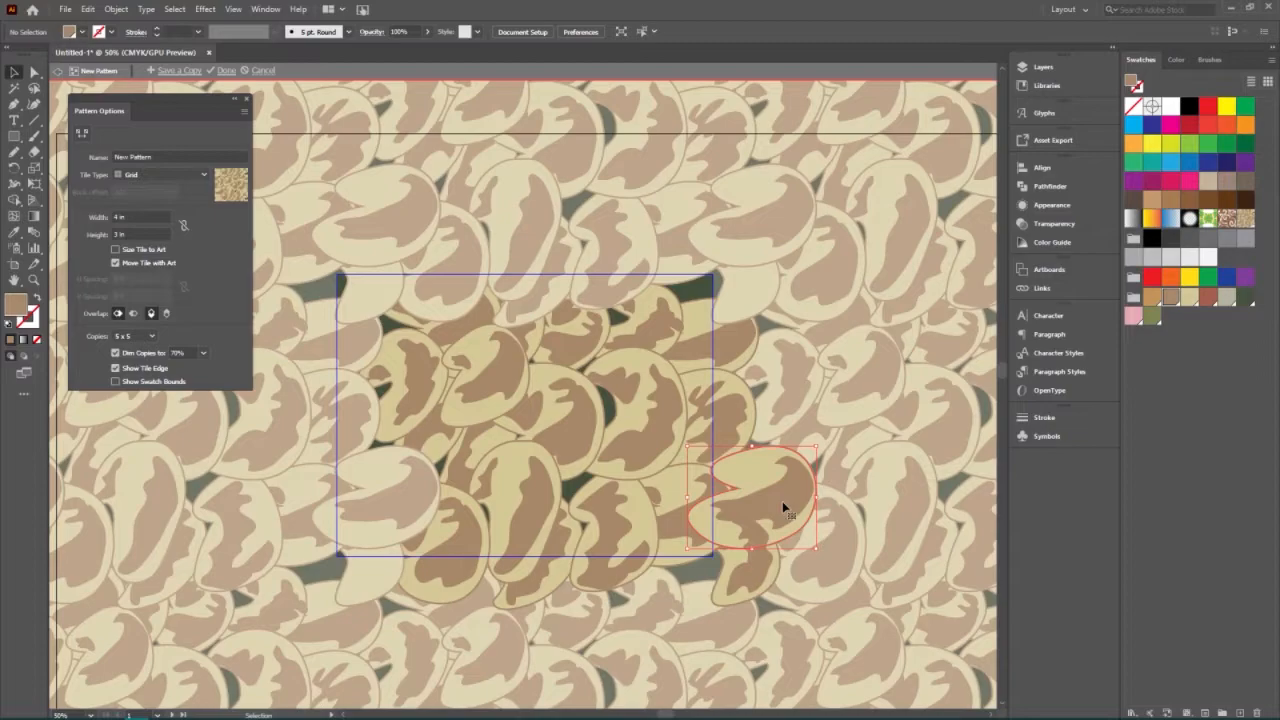
right_click(782, 495)
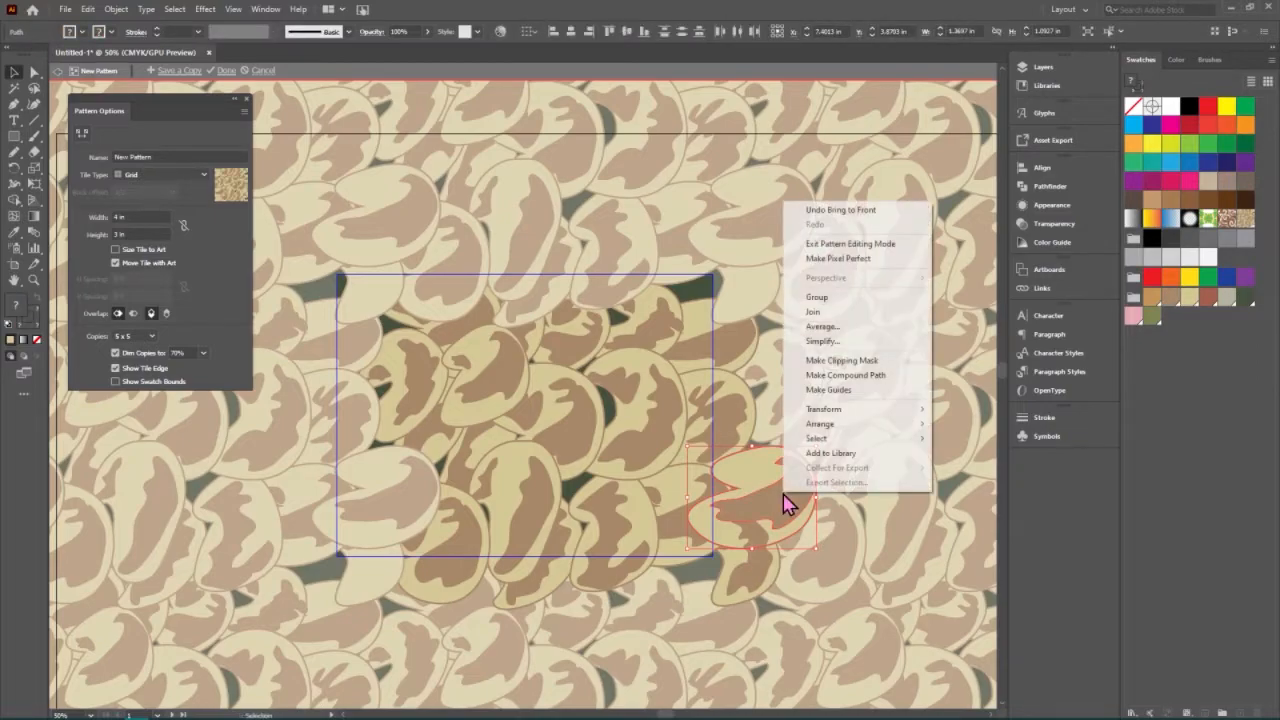
mouse_move(840, 424)
click(975, 424)
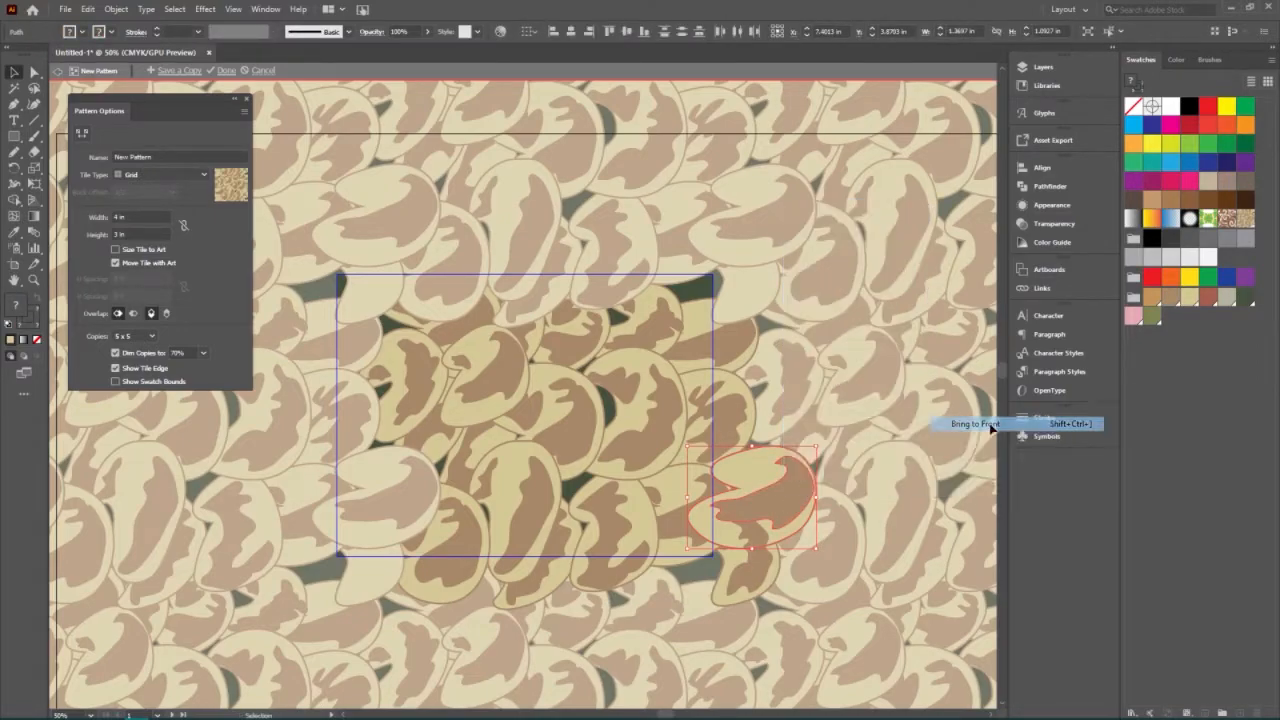
key(a)
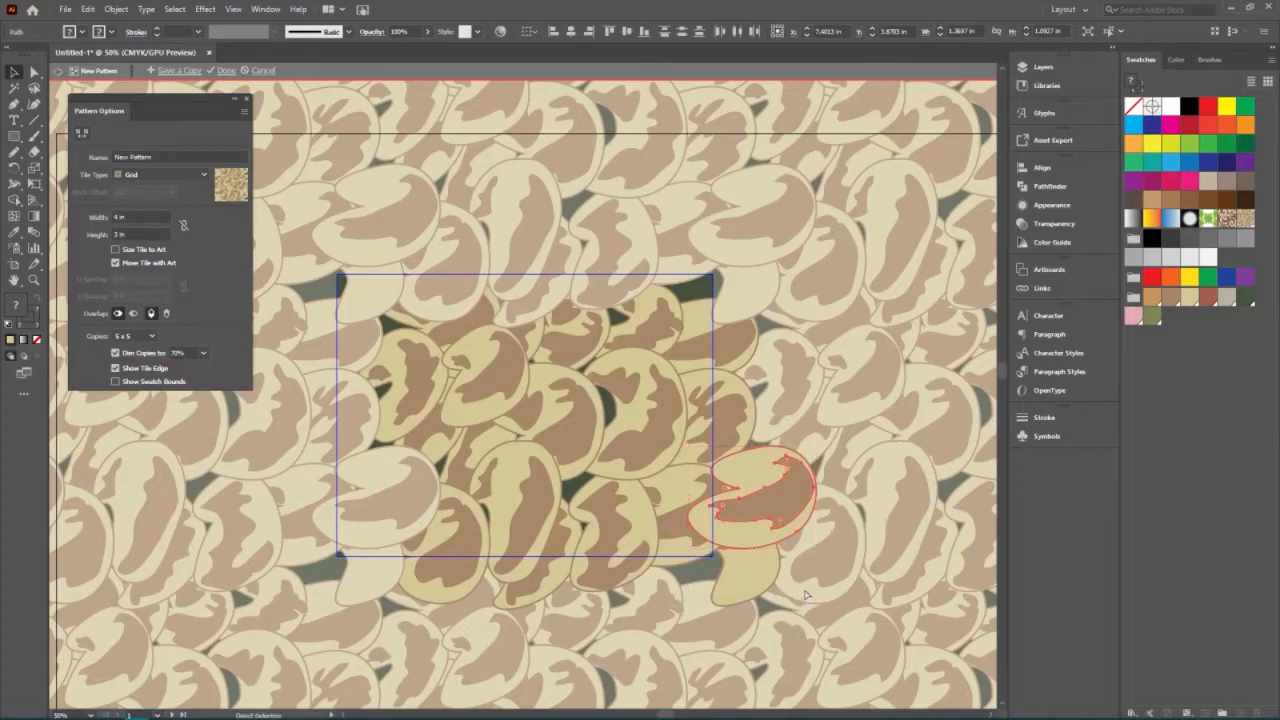
key(v)
click(797, 548)
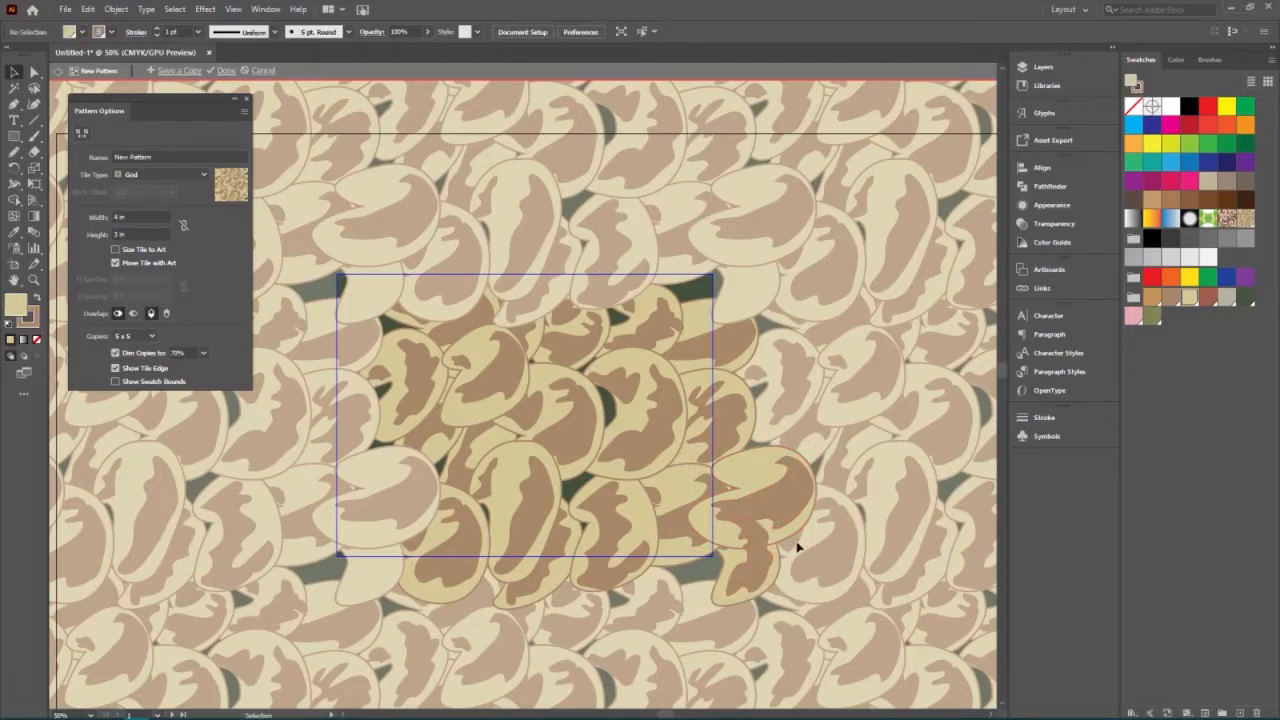
Bring the large bean overlapping the tile's lower-right corner to the front together with its brown marking.
right_click(785, 494)
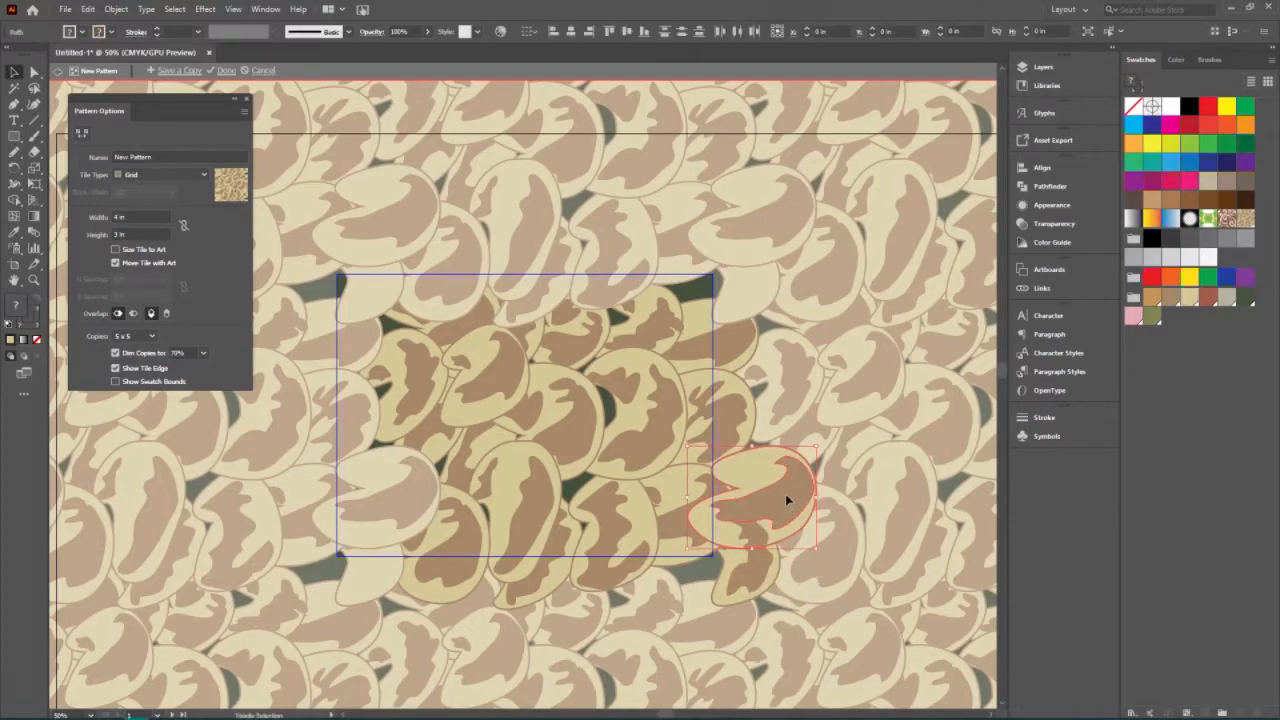
mouse_move(826, 424)
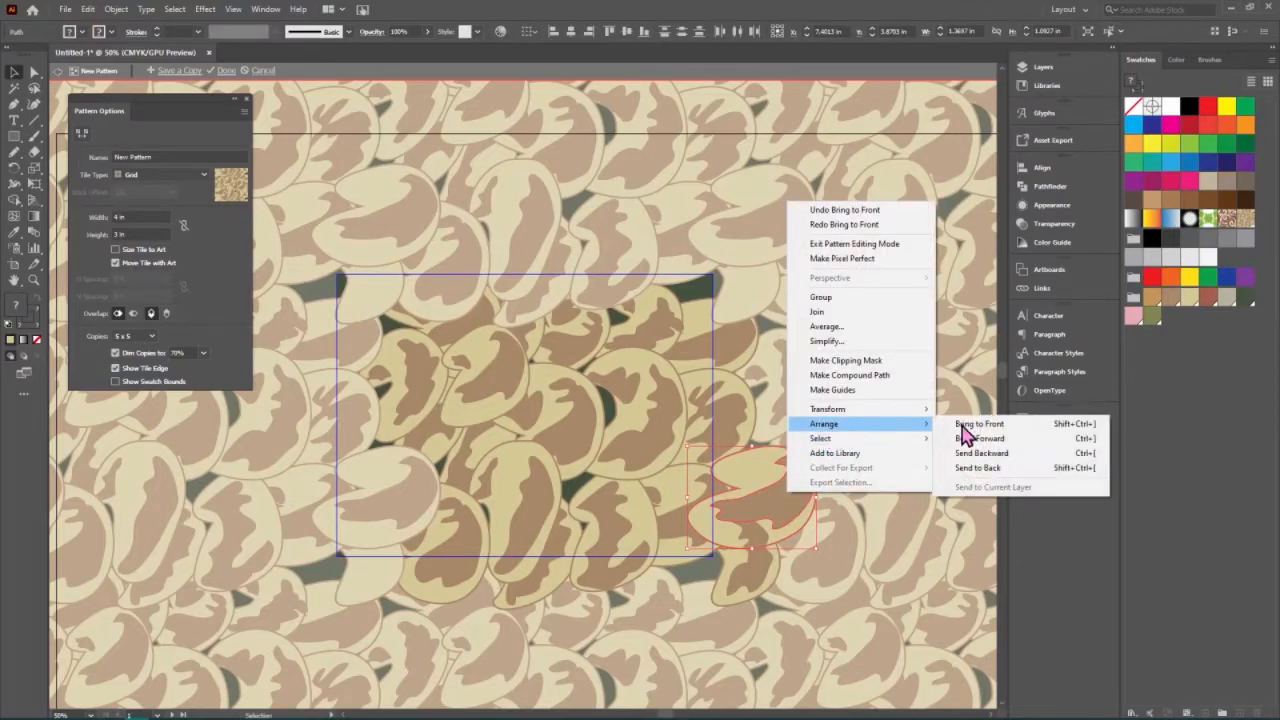
click(966, 424)
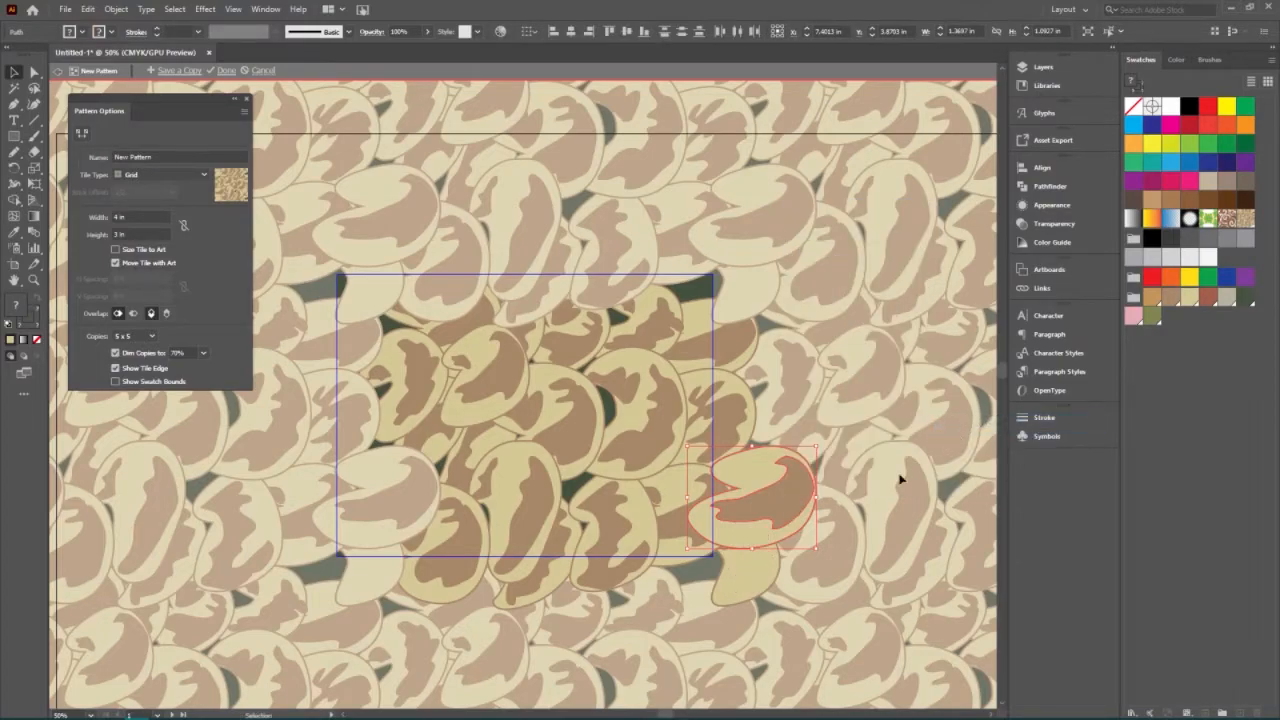
Send the cream shape of the small bean below the tile's lower-right corner to the back, behind its brown marking, and deselect it.
click(757, 586)
click(735, 572)
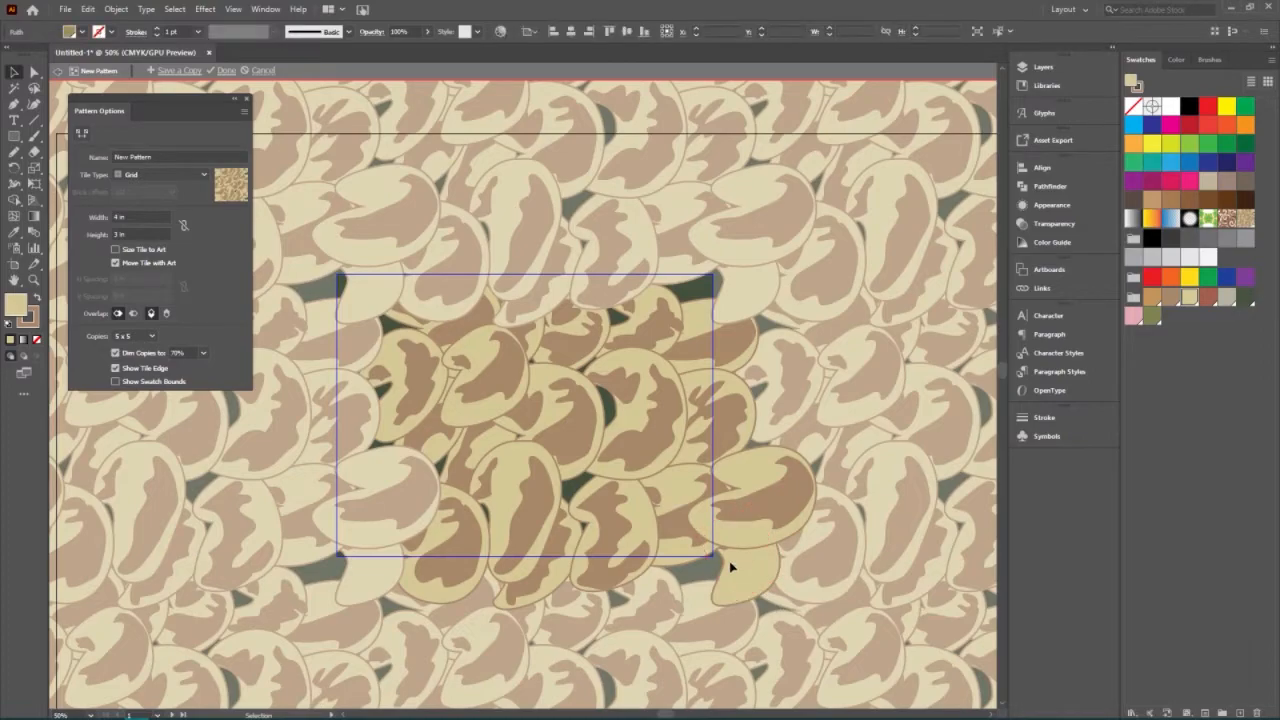
right_click(728, 574)
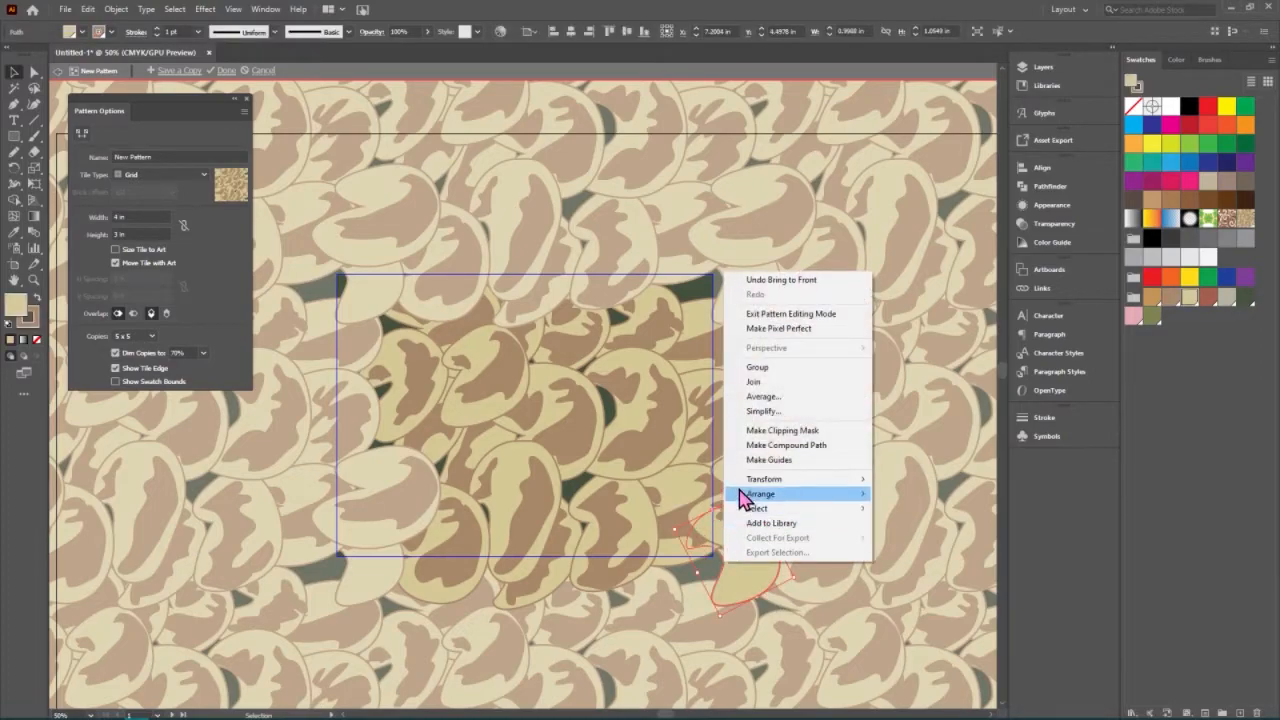
mouse_move(790, 493)
click(947, 548)
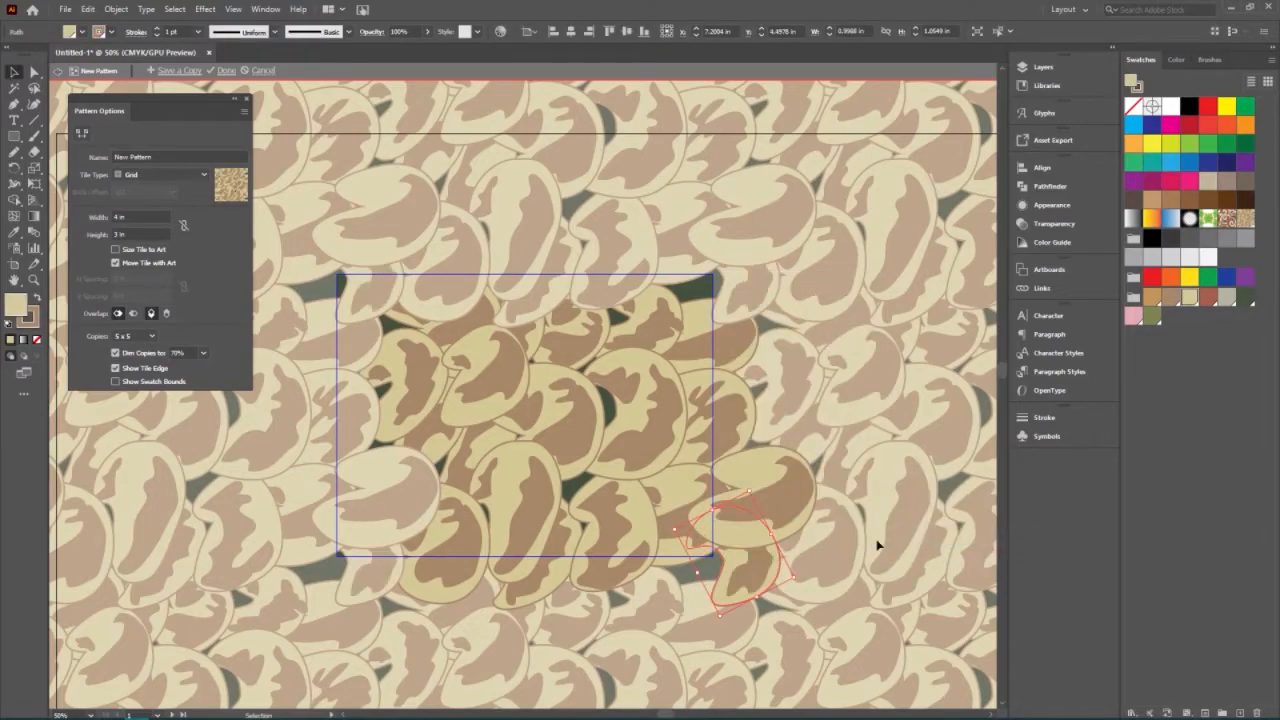
click(672, 617)
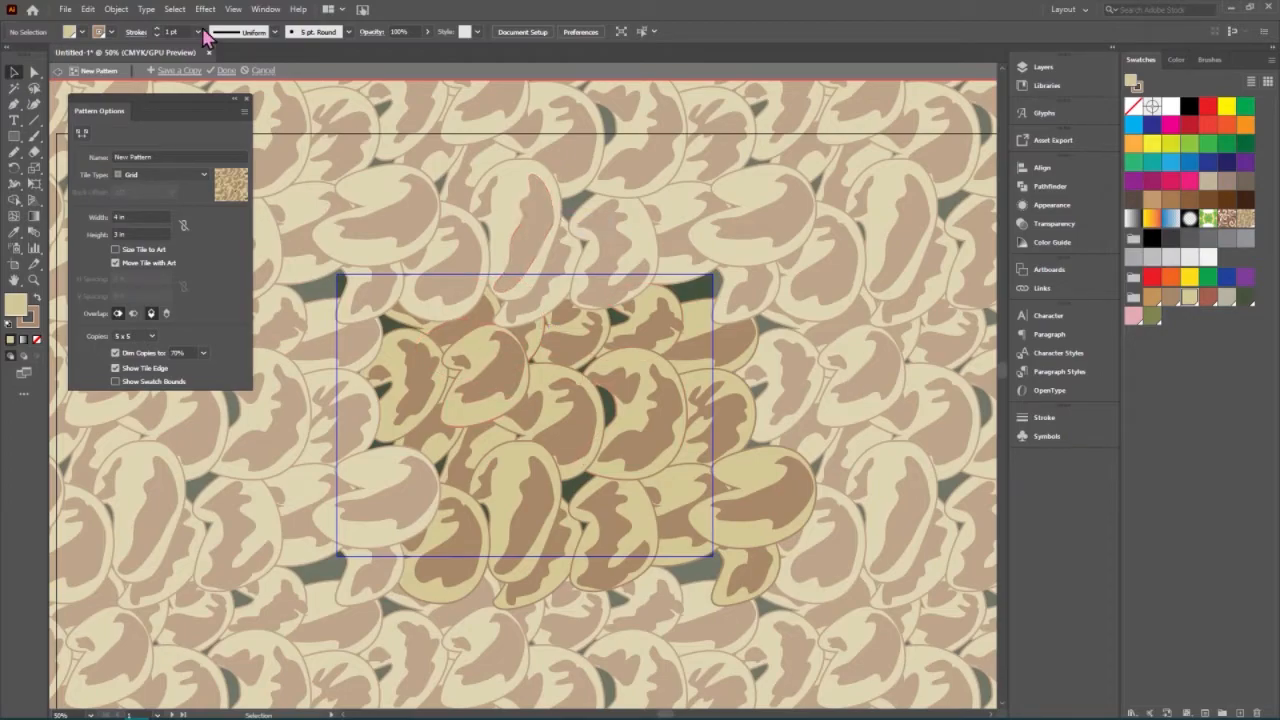
Finish editing the pattern and move all the bean tile artwork onto the empty canvas above the first artboard.
click(226, 71)
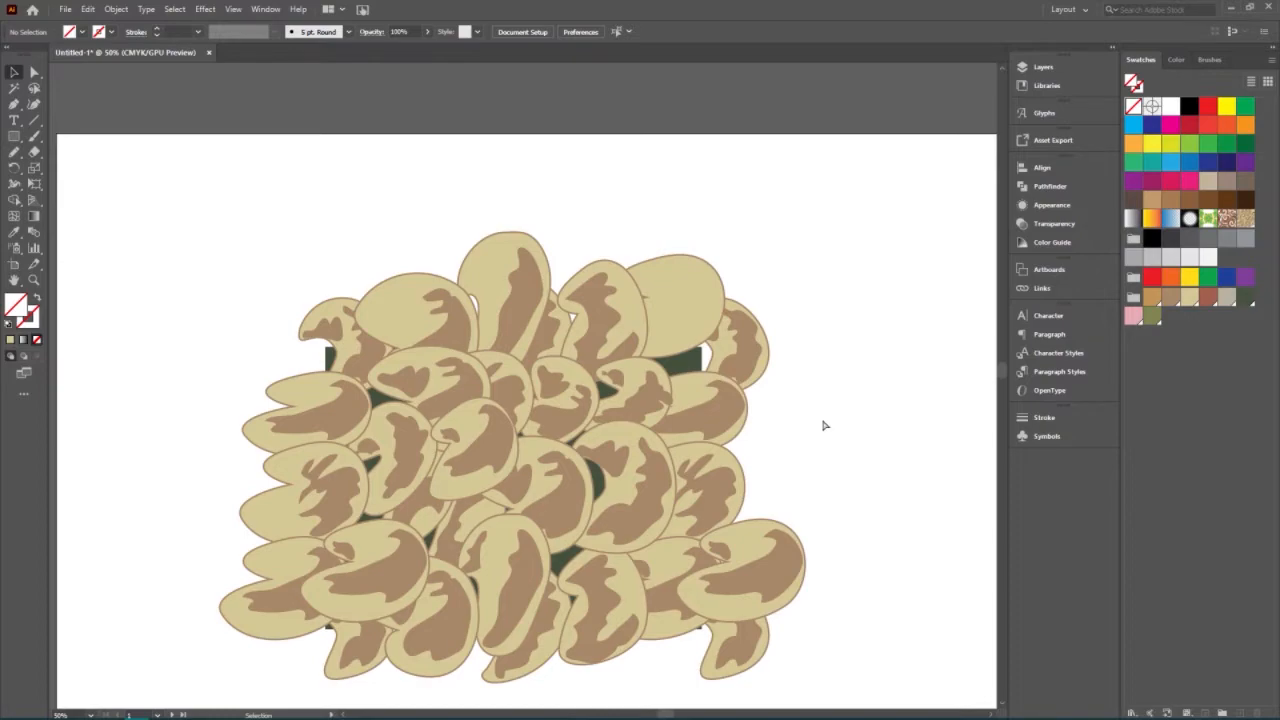
key(ctrl+minus)
key(ctrl+minus)
key(ctrl+minus)
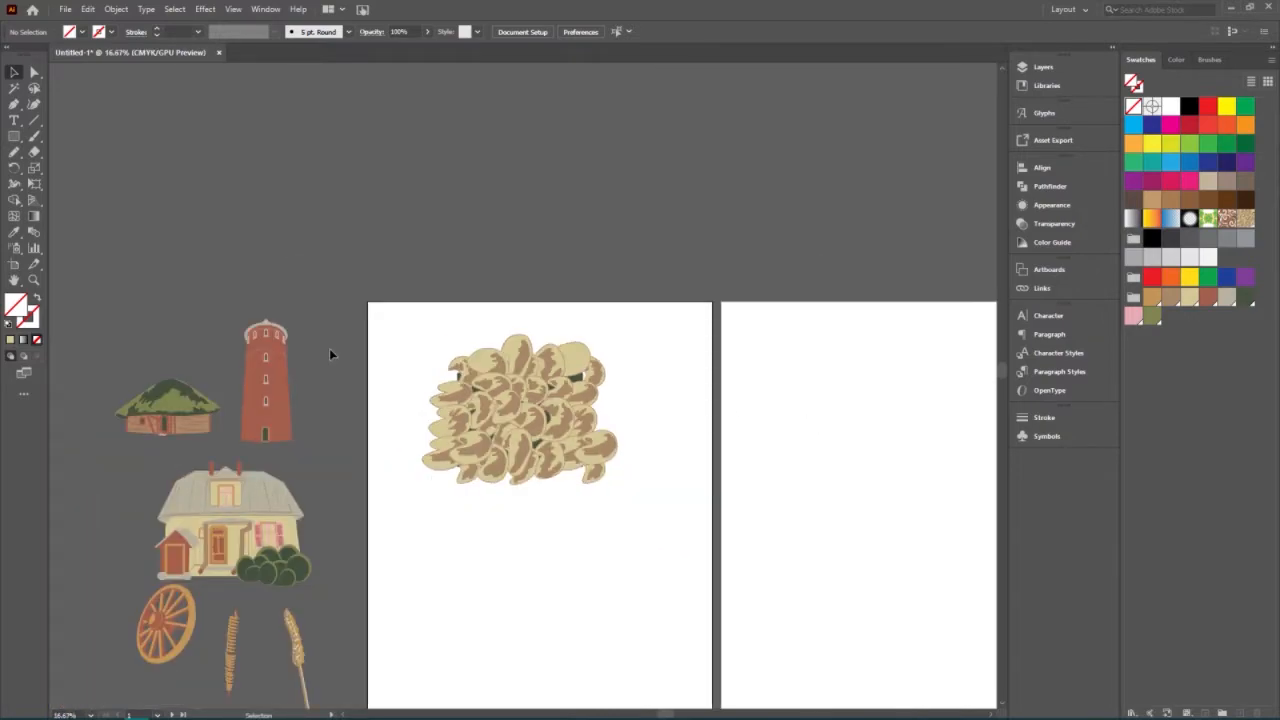
drag(395, 317, 661, 537)
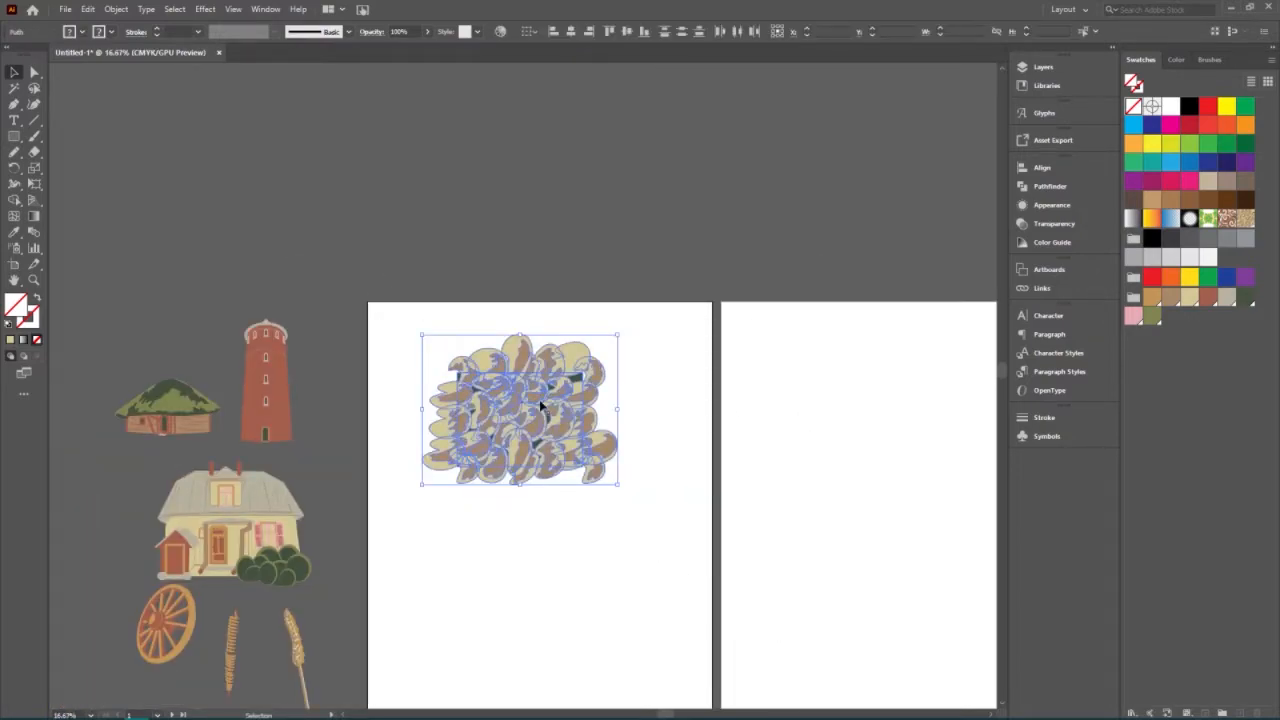
drag(552, 473, 550, 237)
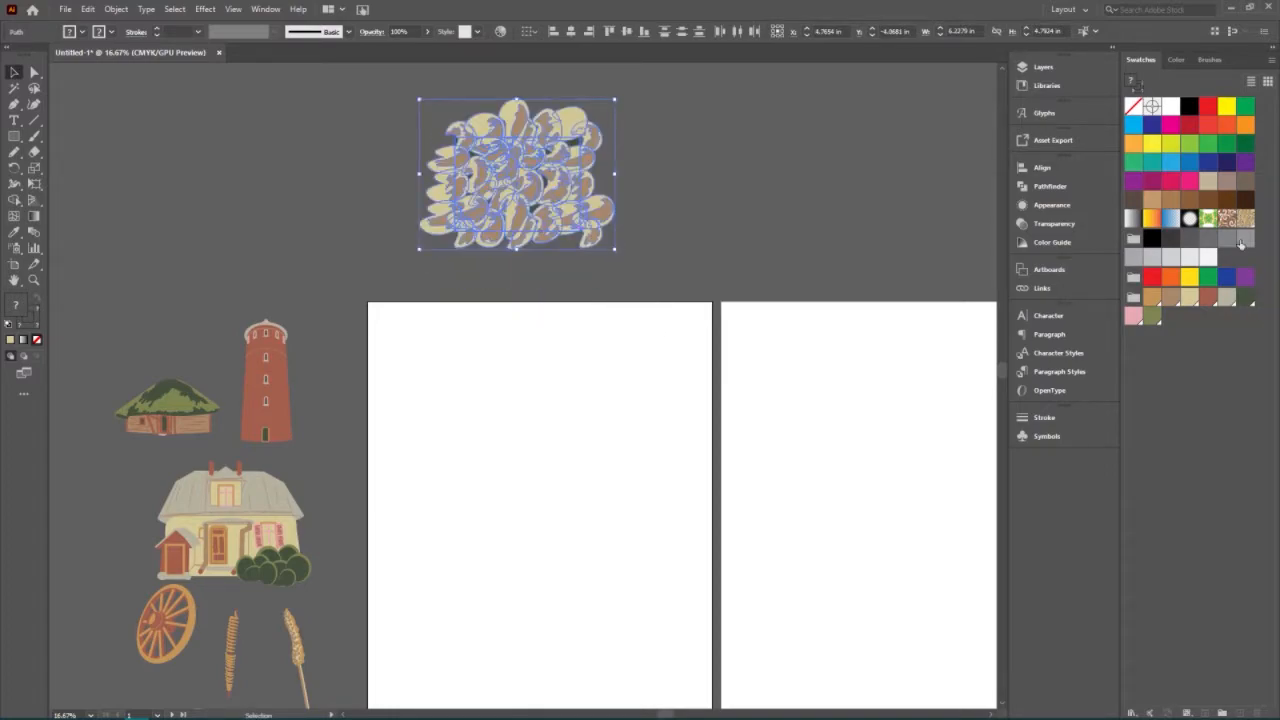
click(430, 305)
Draw an 11 × 17 in rectangle covering the whole first artboard.
click(14, 136)
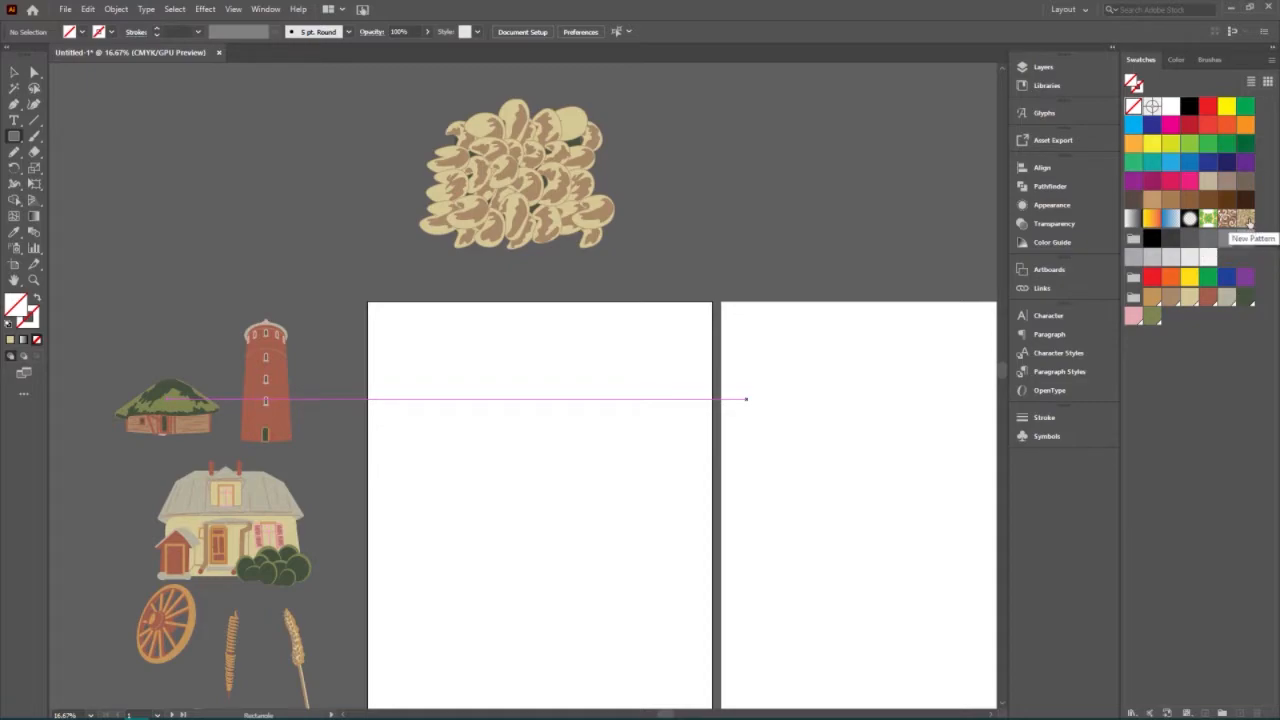
scroll(617, 360, down, 3)
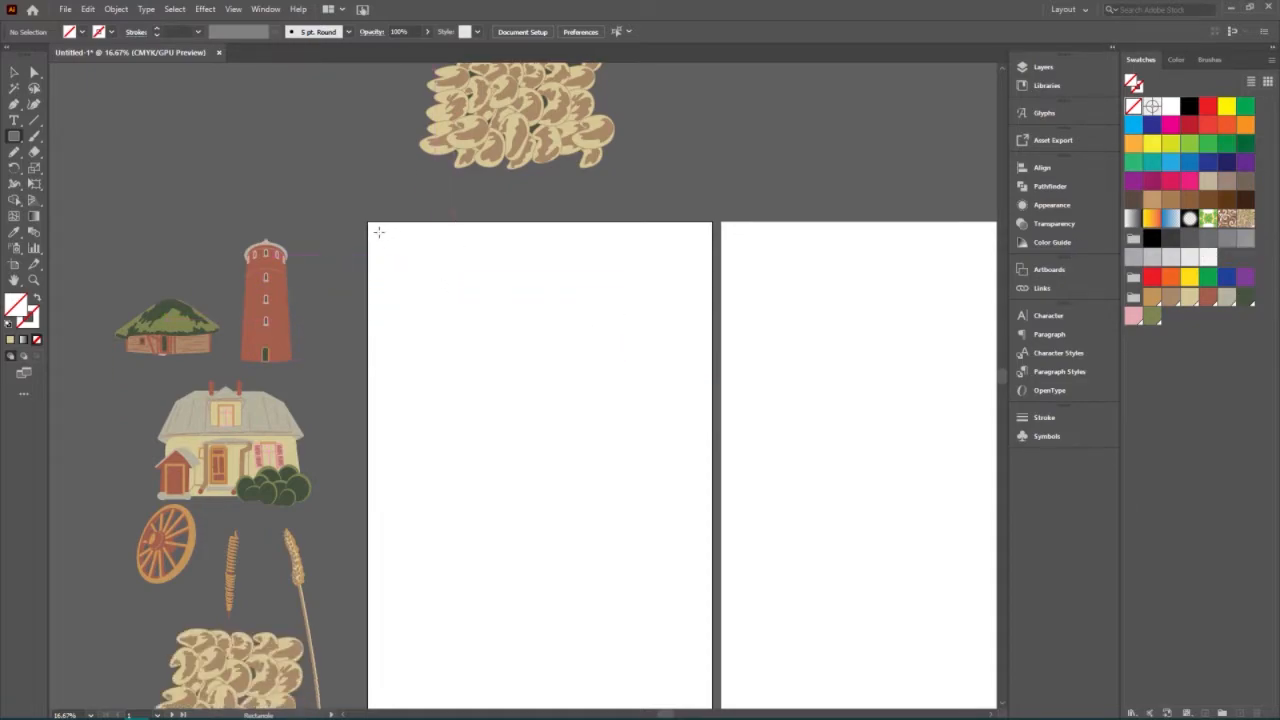
drag(366, 218, 712, 684)
scroll(677, 408, up, 6)
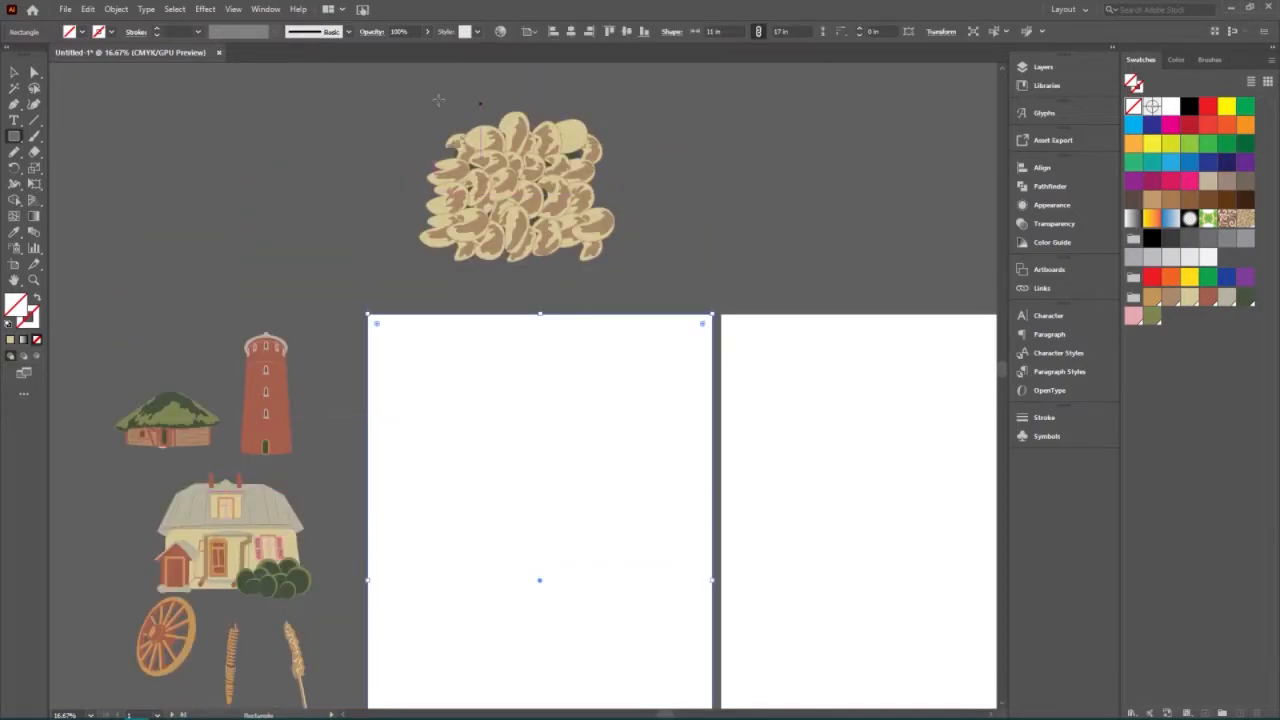
Fill the rectangle covering the first artboard with the bean New Pattern swatch and deselect it.
click(14, 72)
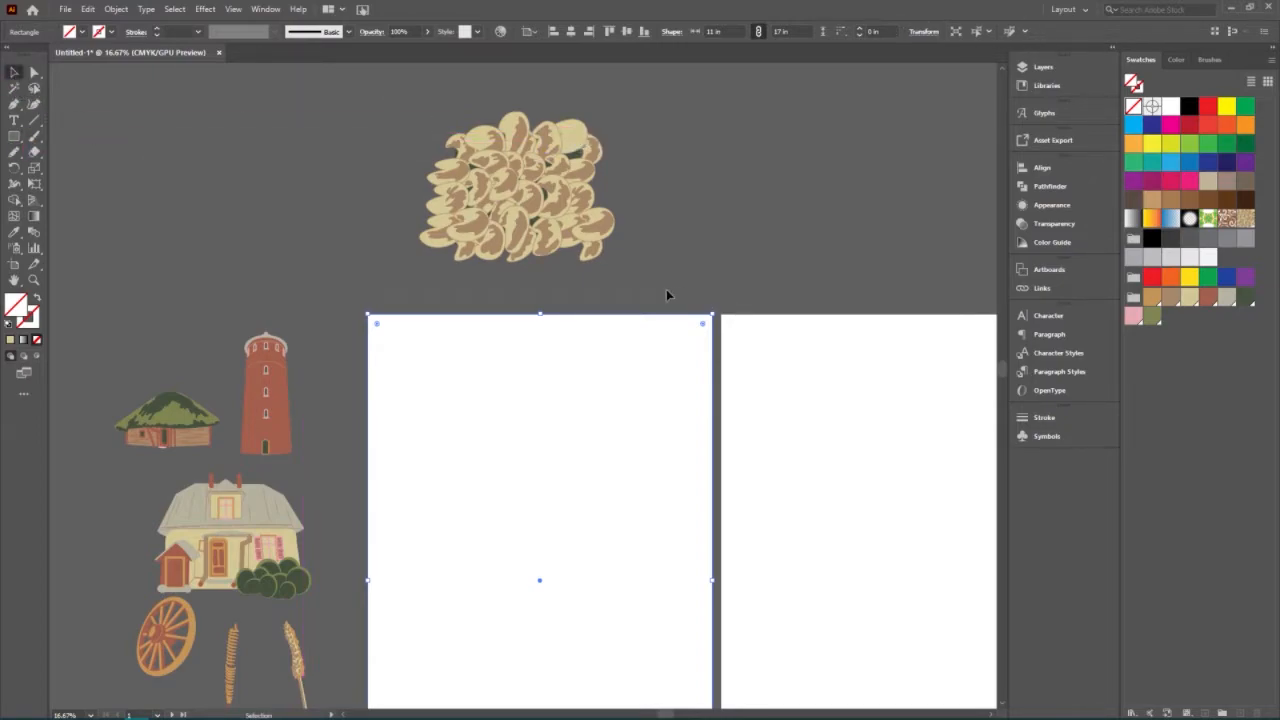
drag(666, 289, 440, 130)
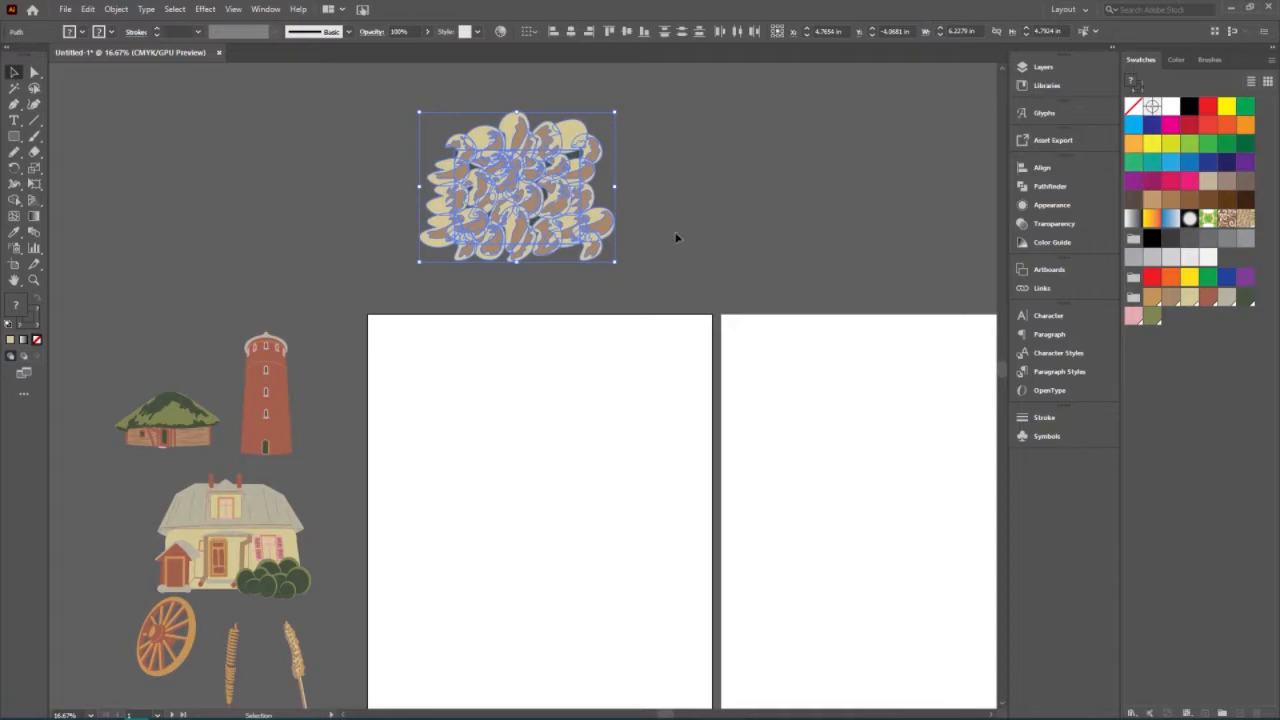
click(354, 346)
click(467, 420)
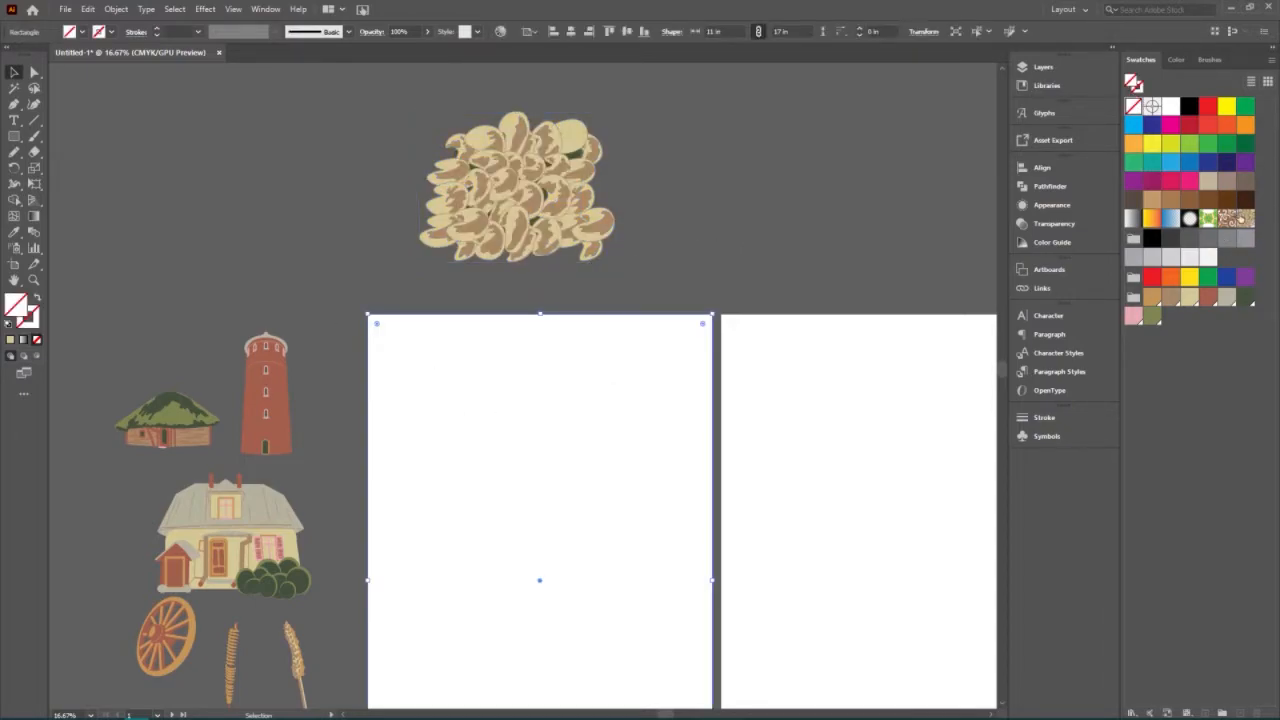
click(1244, 218)
scroll(667, 306, down, 4)
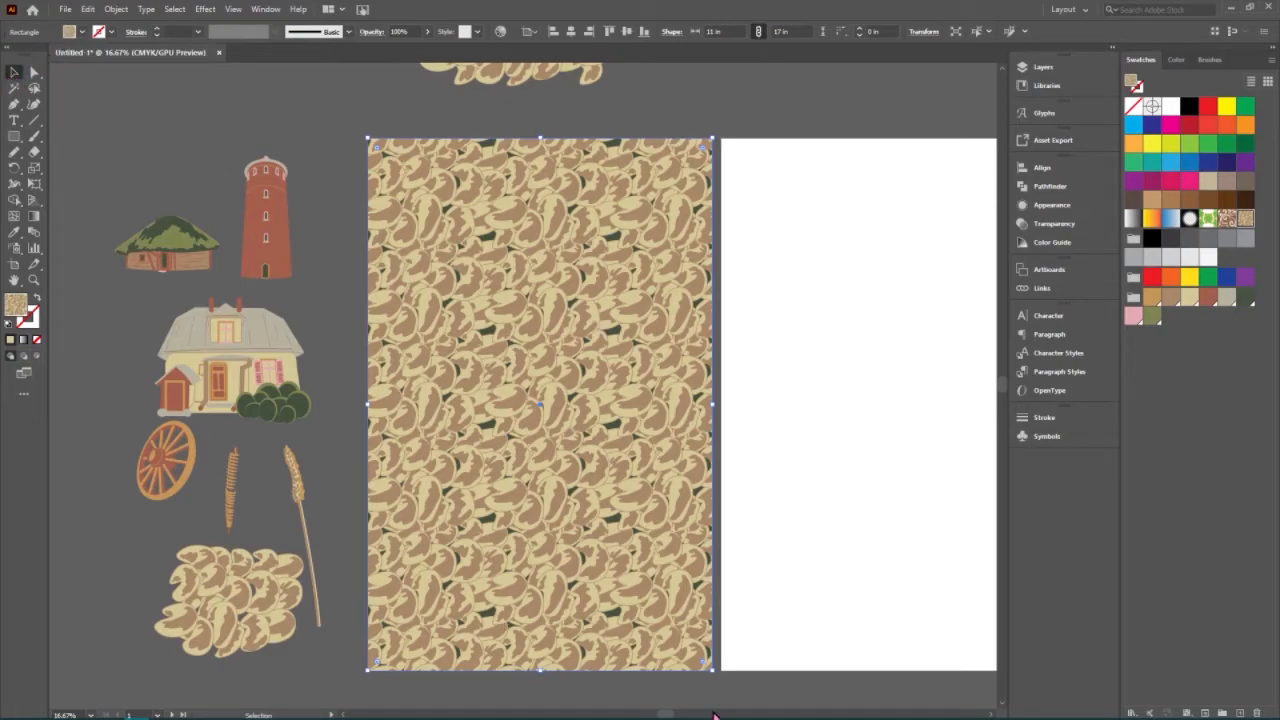
key(ctrl+shift+a)
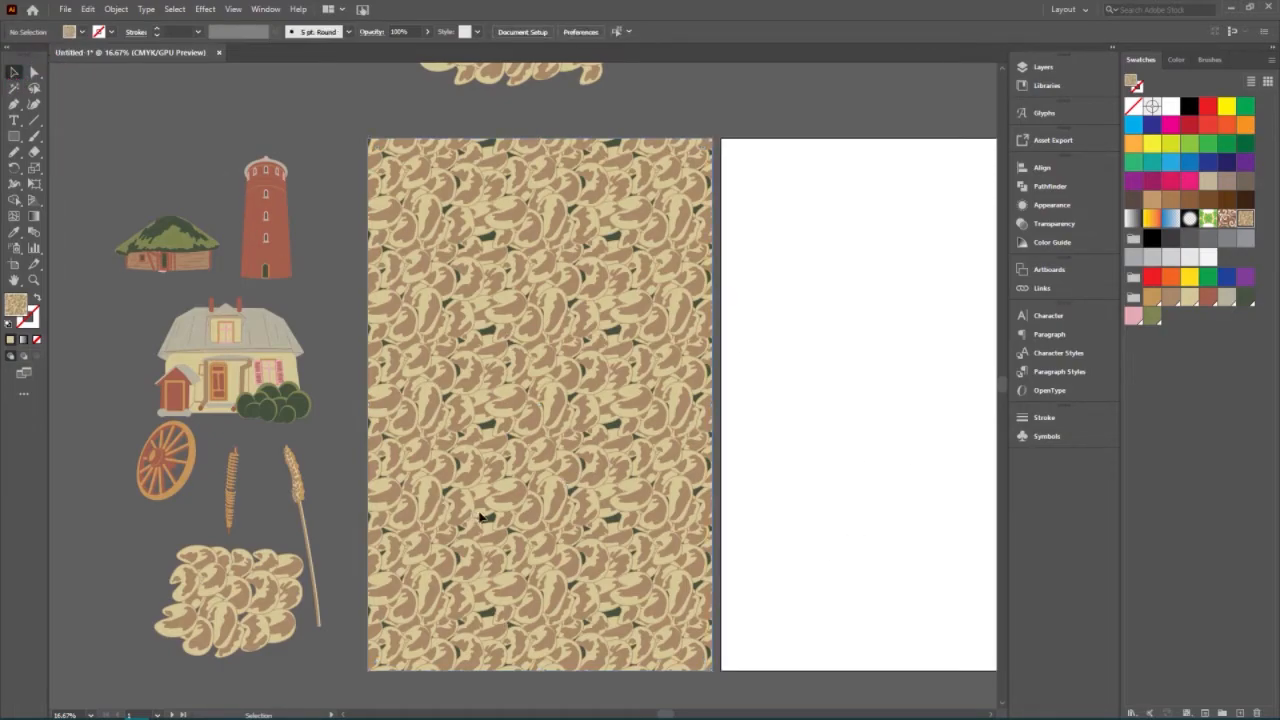
scroll(516, 514, right, 2)
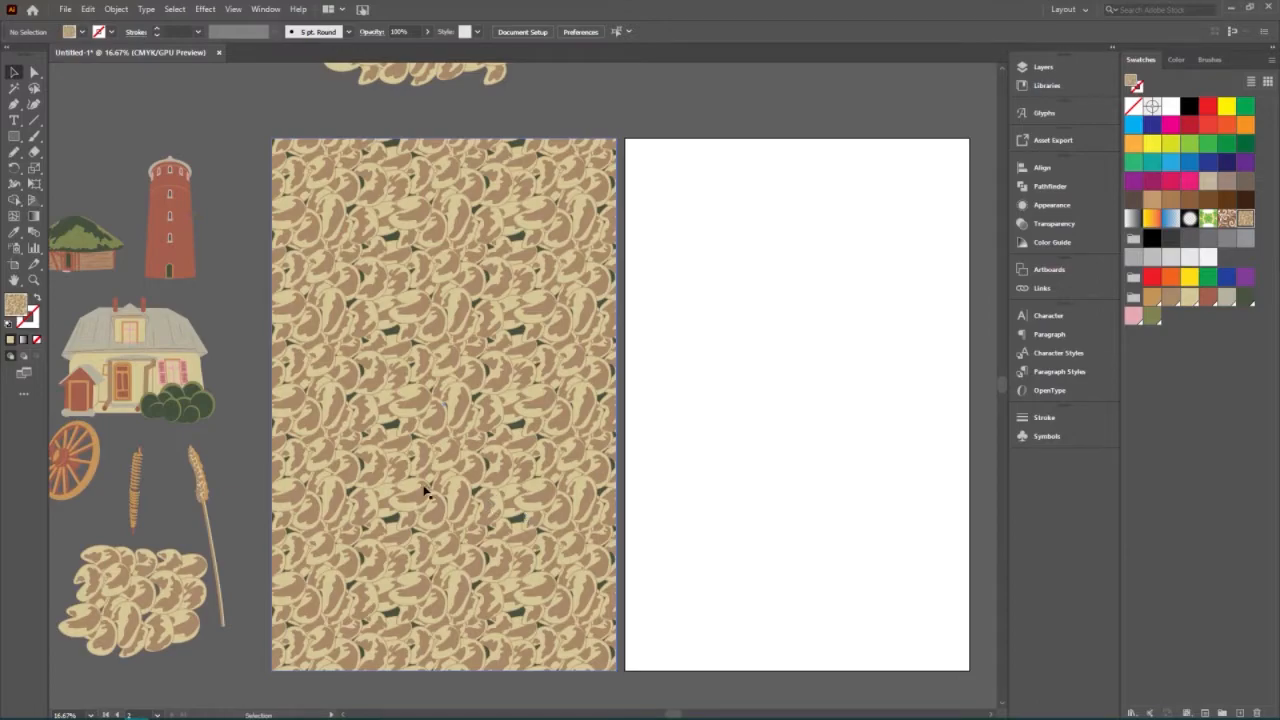
Make a new pattern from the hut, red tower and house motifs, with a Brick by Column tile and 1/2 offset.
scroll(428, 492, left, 3)
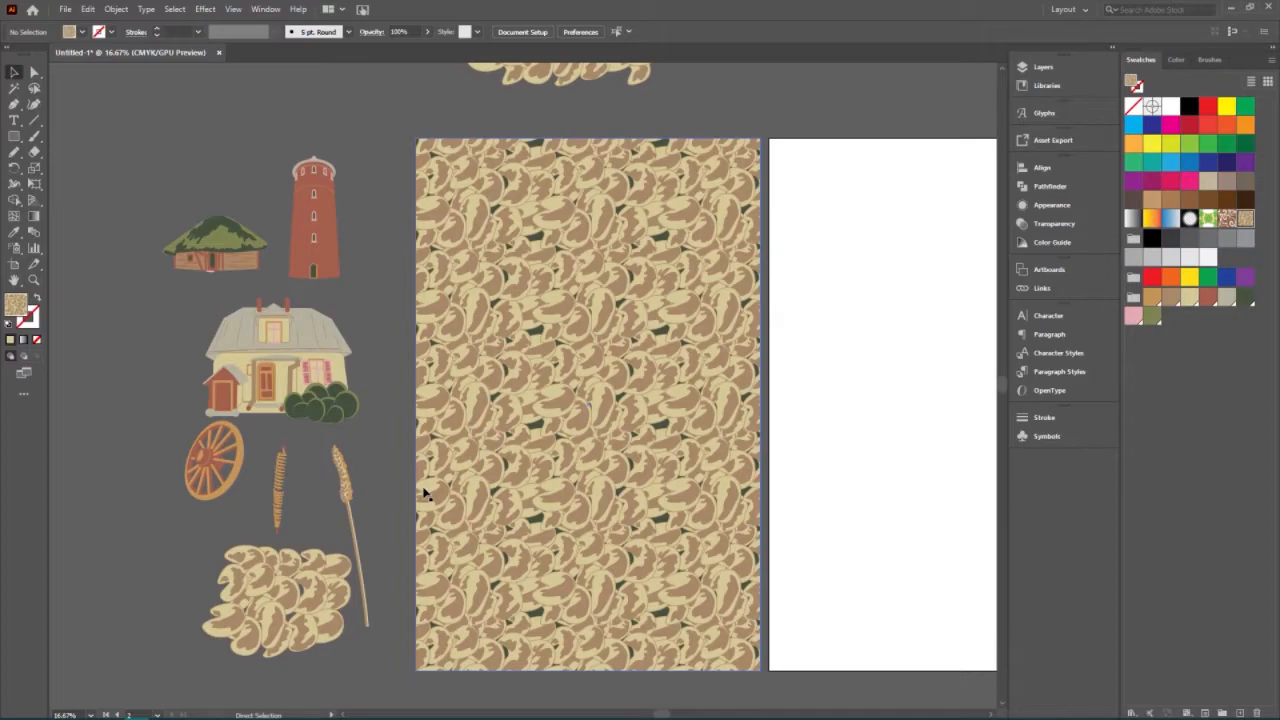
key(v)
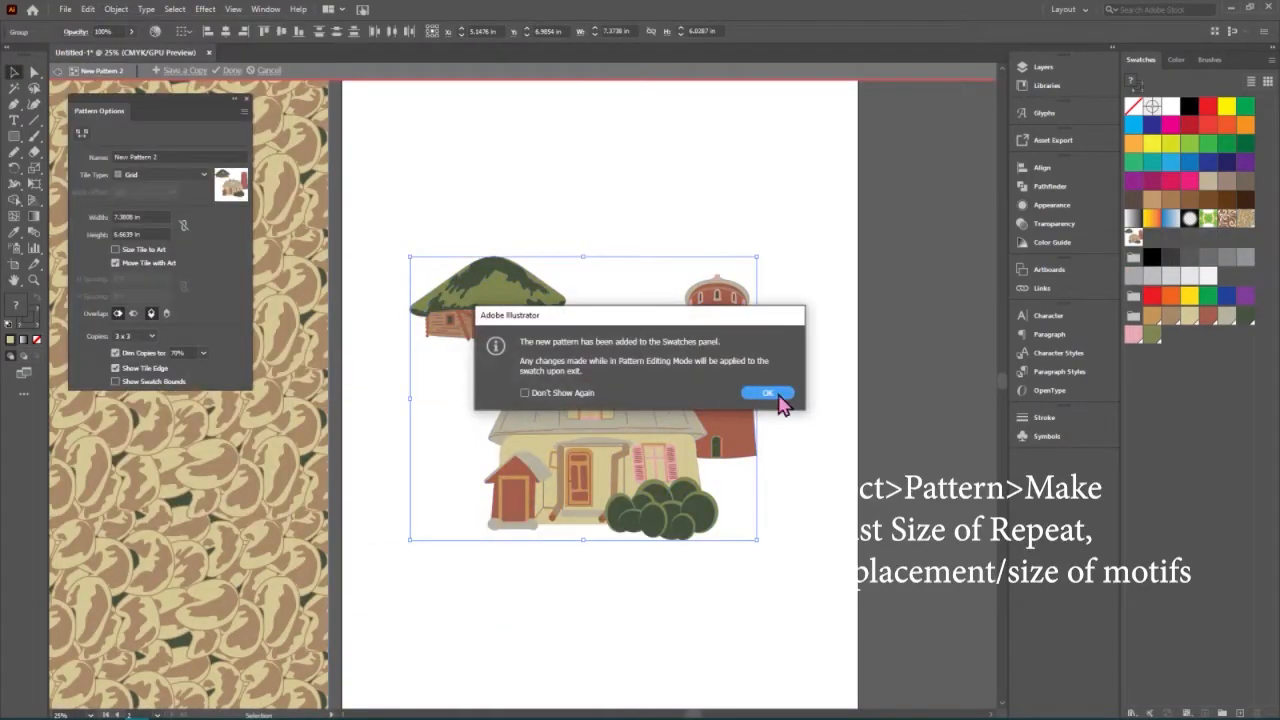
click(777, 403)
drag(533, 405, 533, 415)
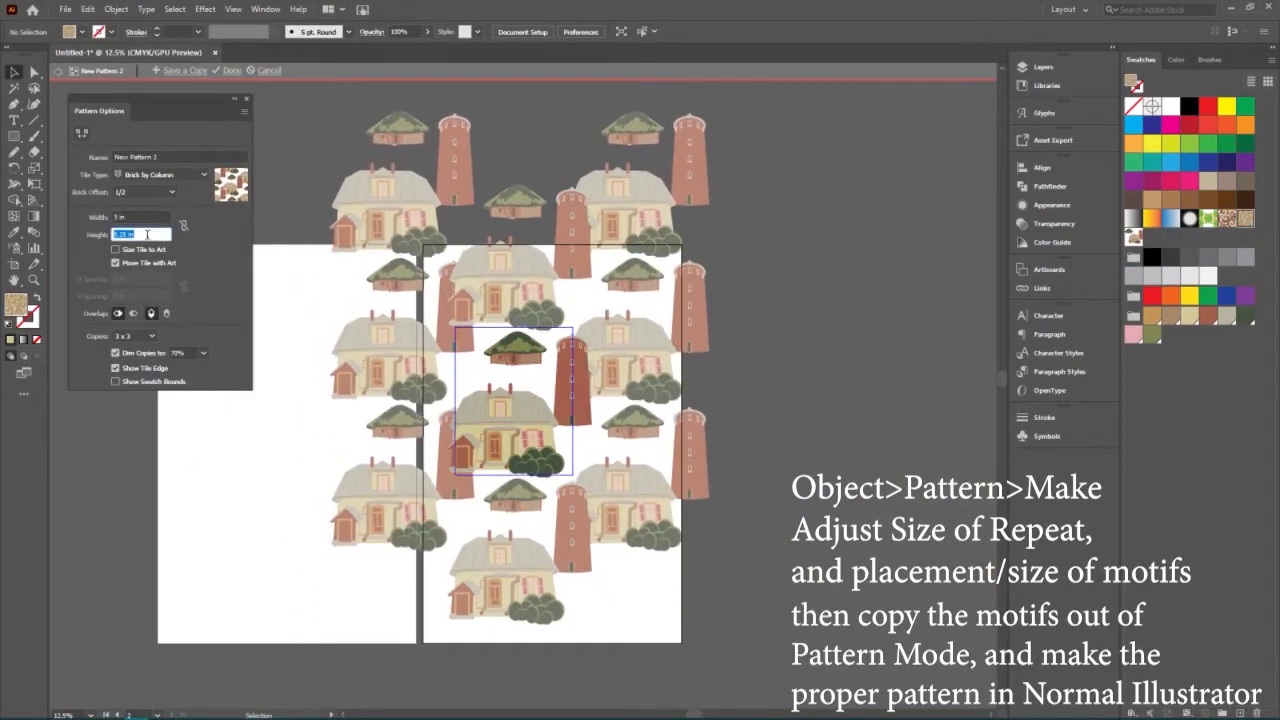
Set the pattern tile to 6 × 8 in, enlarge the hut, rearrange the motifs within the tile, and finish editing.
drag(532, 362, 527, 365)
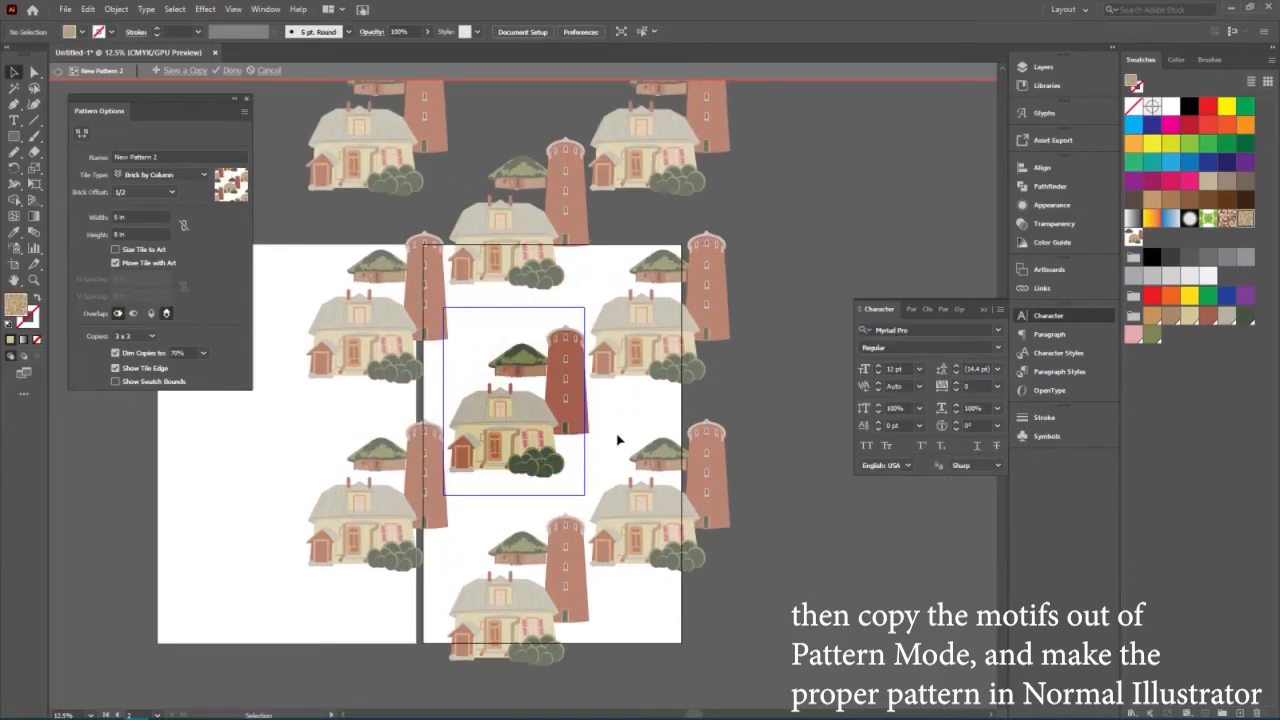
drag(519, 362, 463, 334)
drag(491, 349, 550, 376)
click(337, 408)
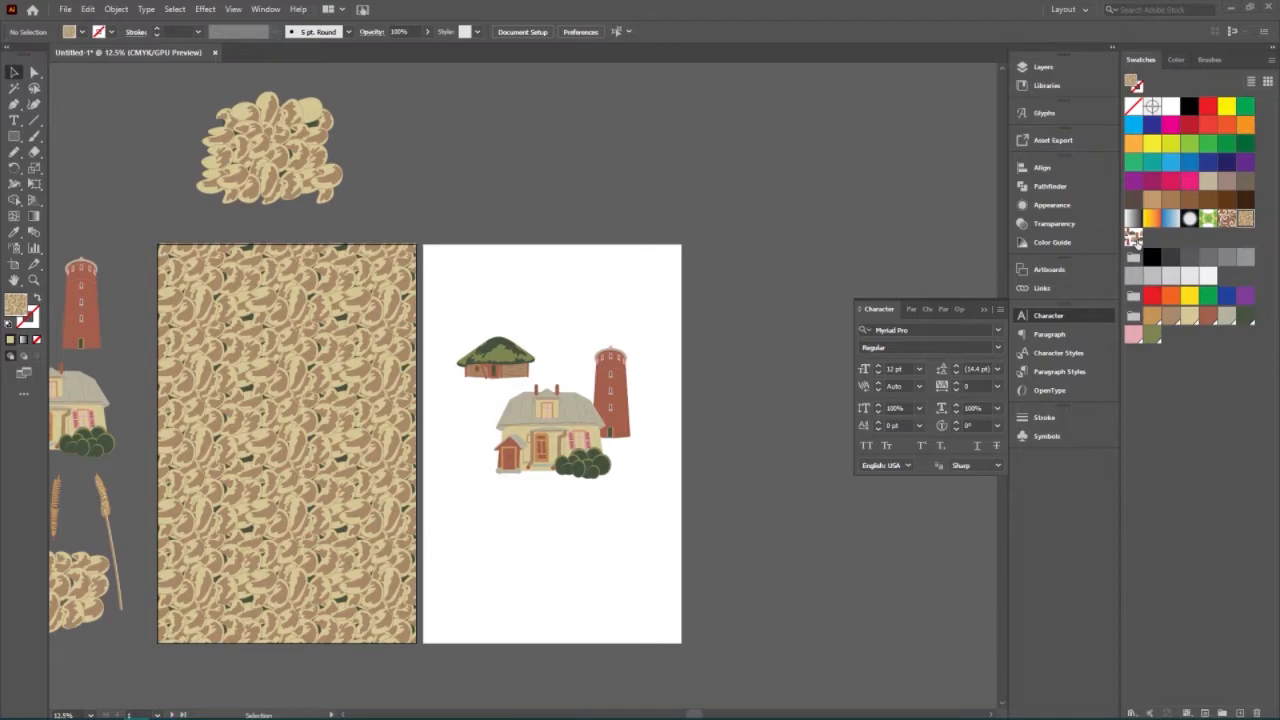
Reopen the New Pattern 2 swatch for editing, copy all of its motifs, and leave pattern editing mode.
double_click(1134, 238)
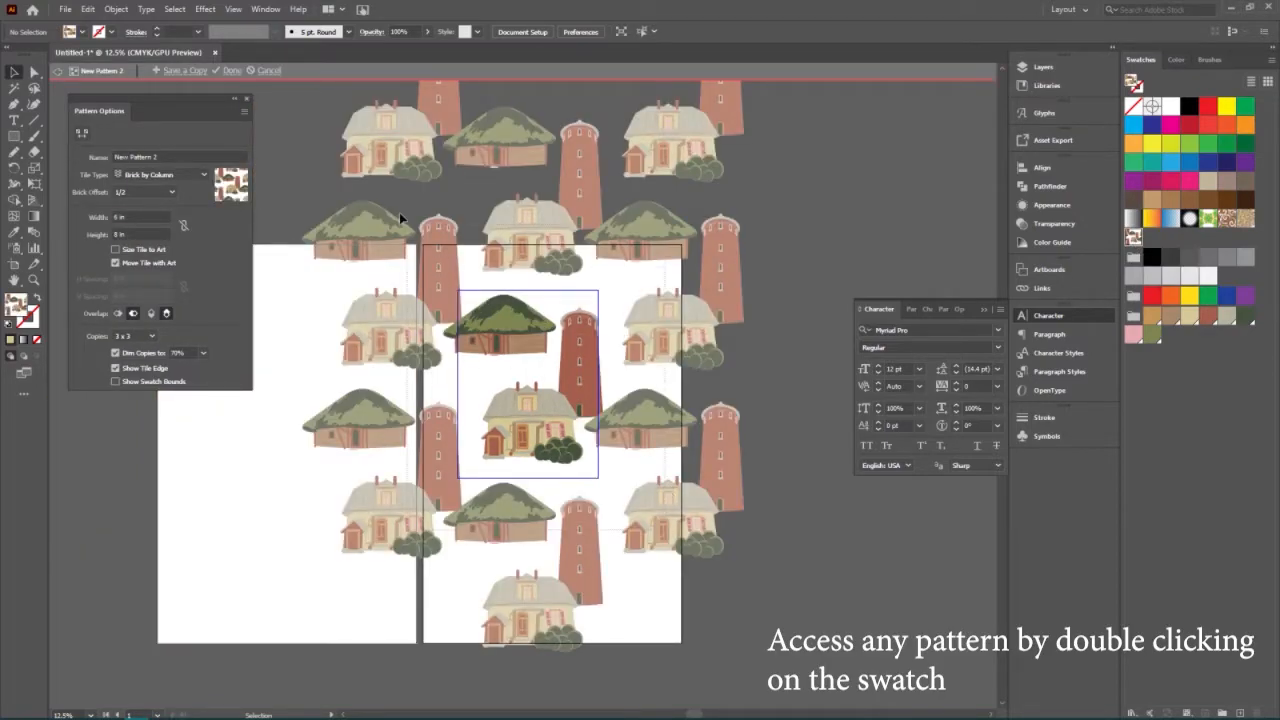
key(ctrl+a)
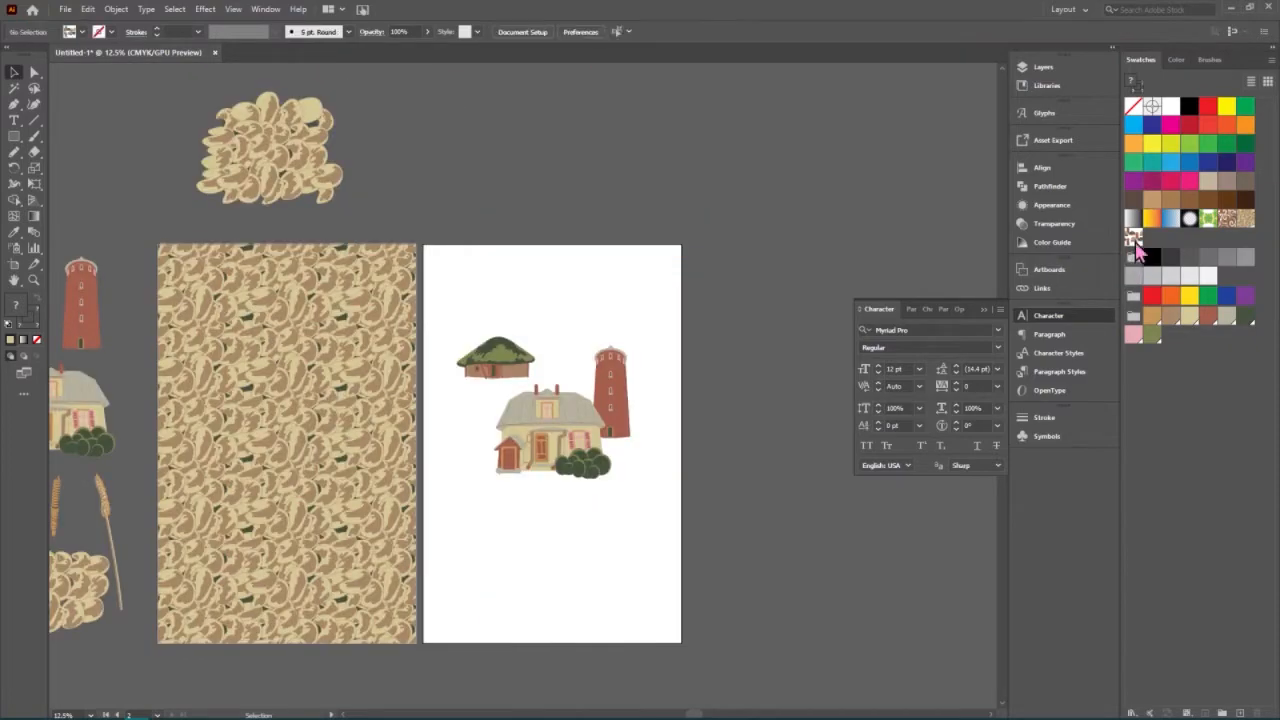
click(1133, 238)
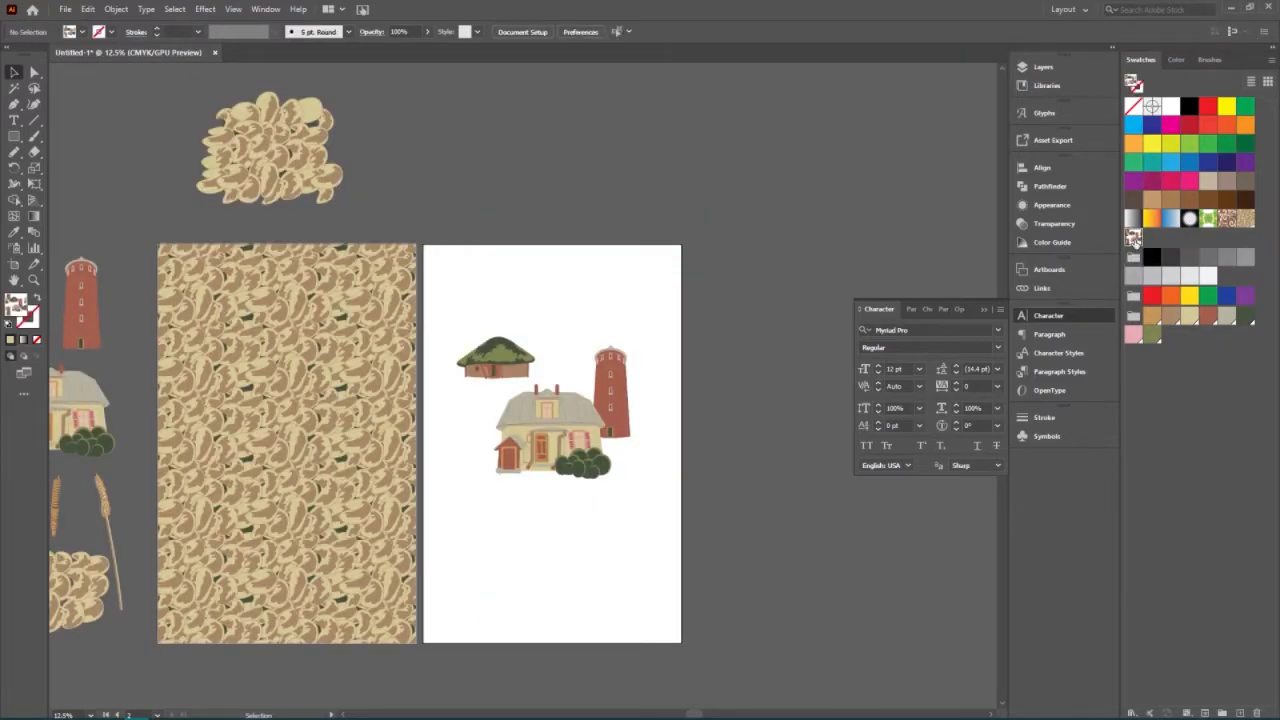
click(1133, 238)
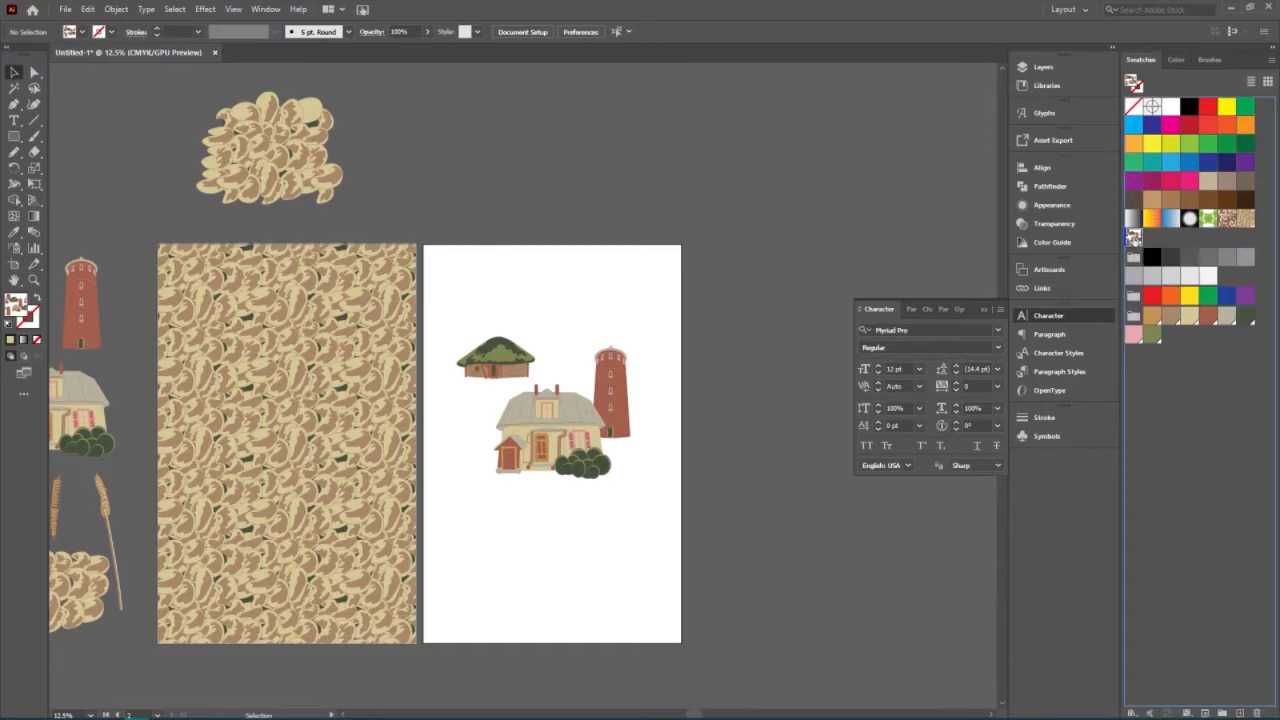
Replace the old hut, tower and house group on the second artboard with the motifs copied from the pattern, and deselect them.
drag(652, 549, 457, 286)
key(Delete)
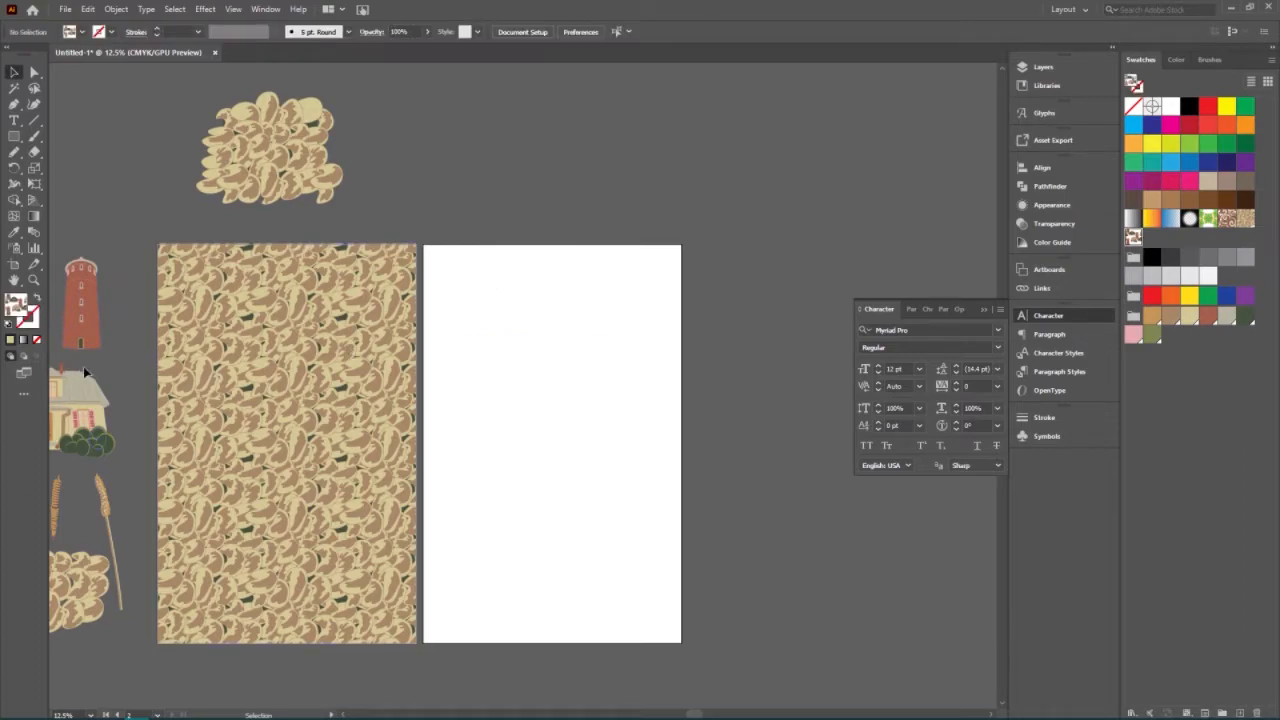
key(ctrl+z)
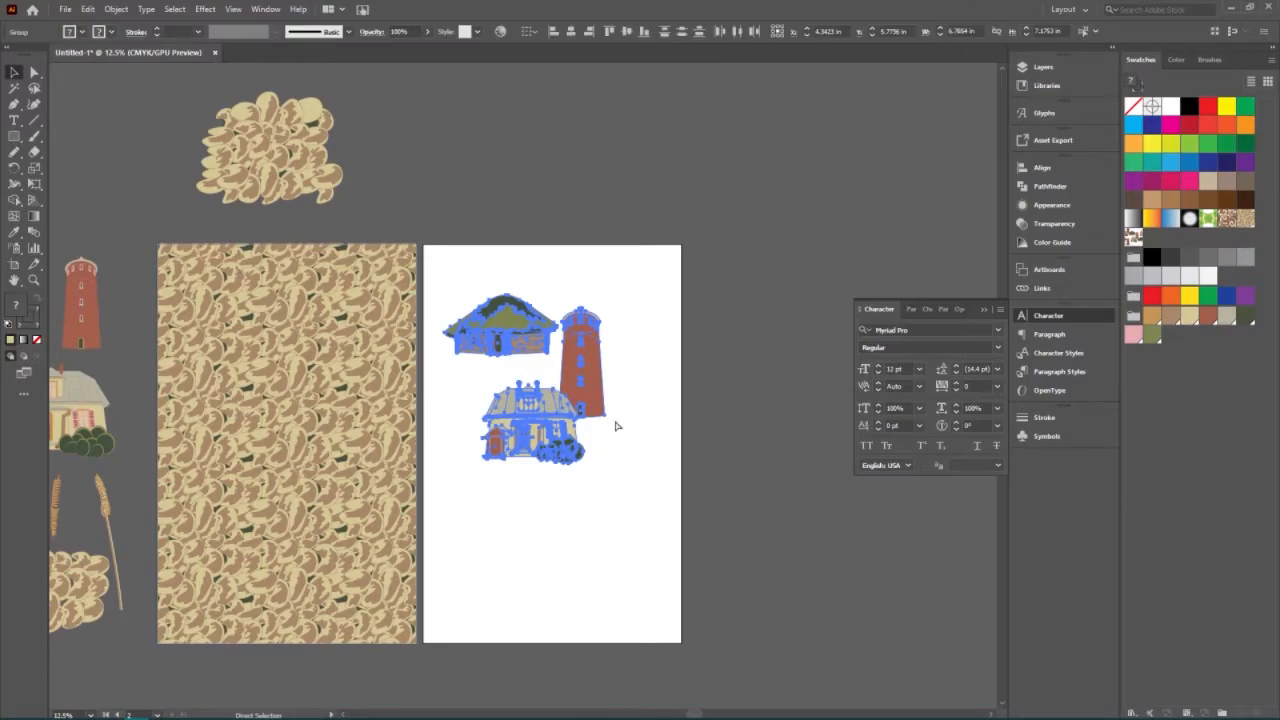
click(506, 285)
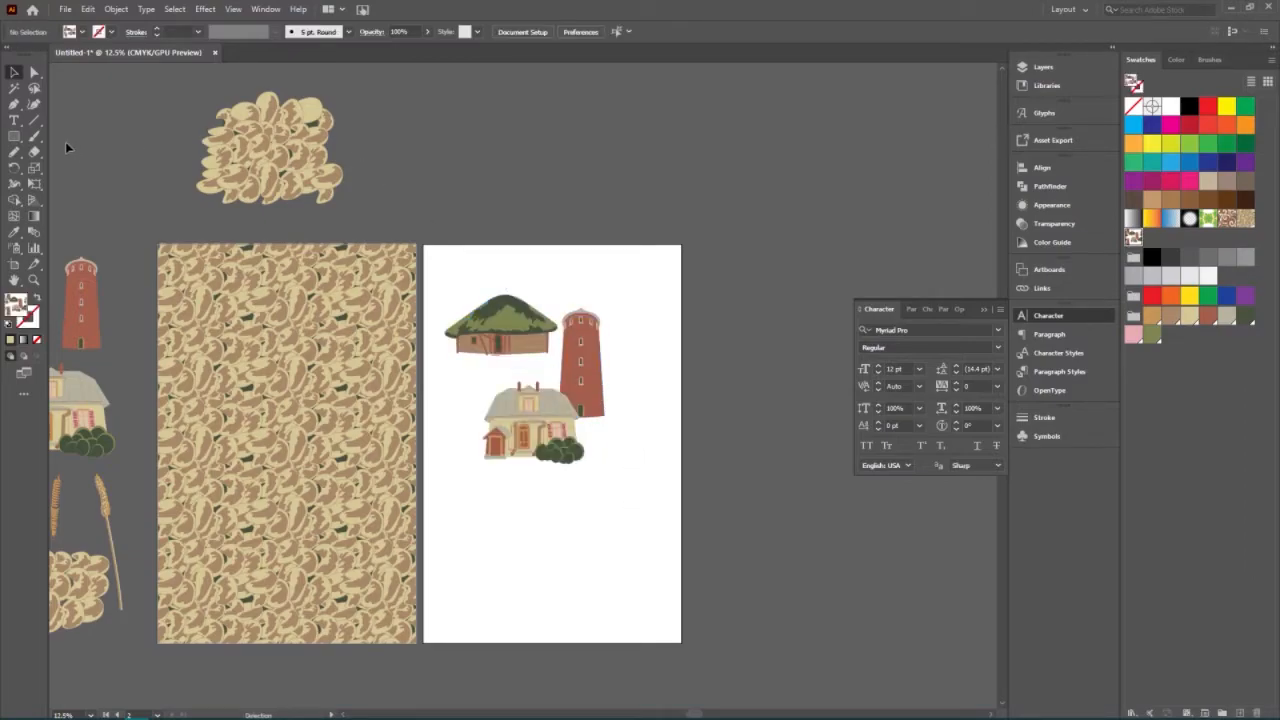
Draw a 6 × 8 in rectangle over the motifs on the second artboard.
click(14, 136)
click(463, 257)
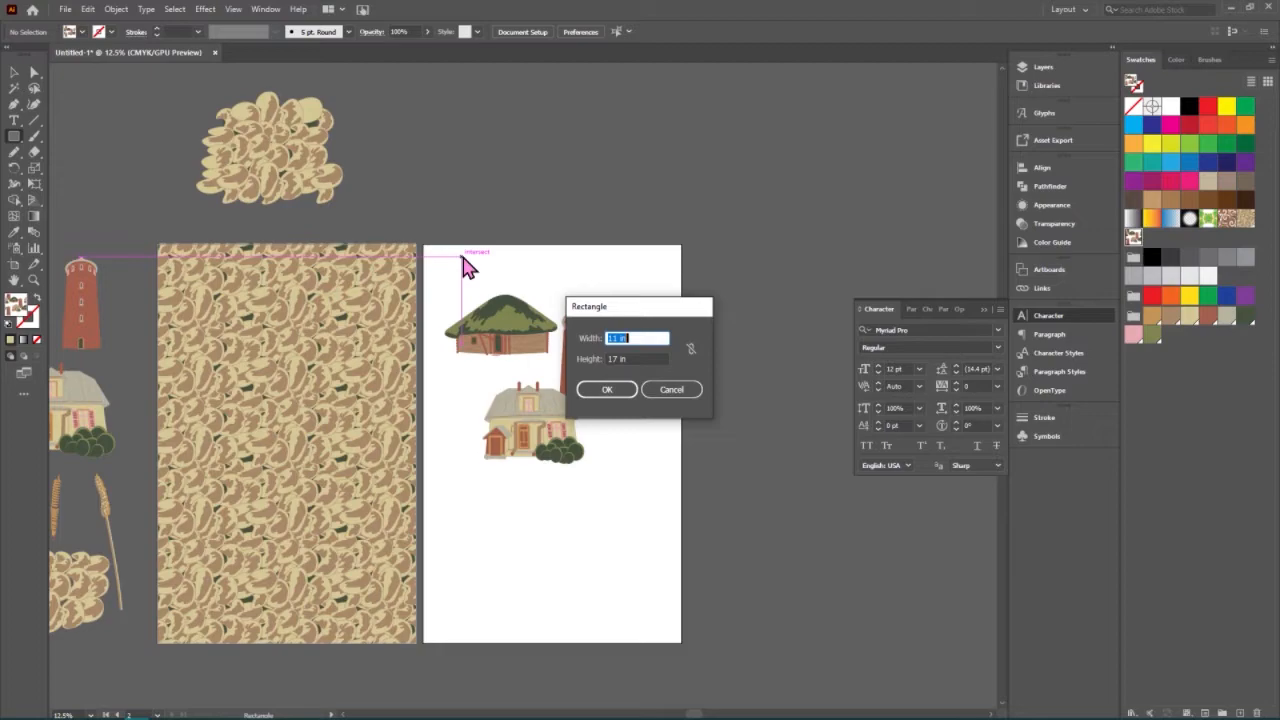
text(6)
key(Tab)
drag(562, 359, 536, 348)
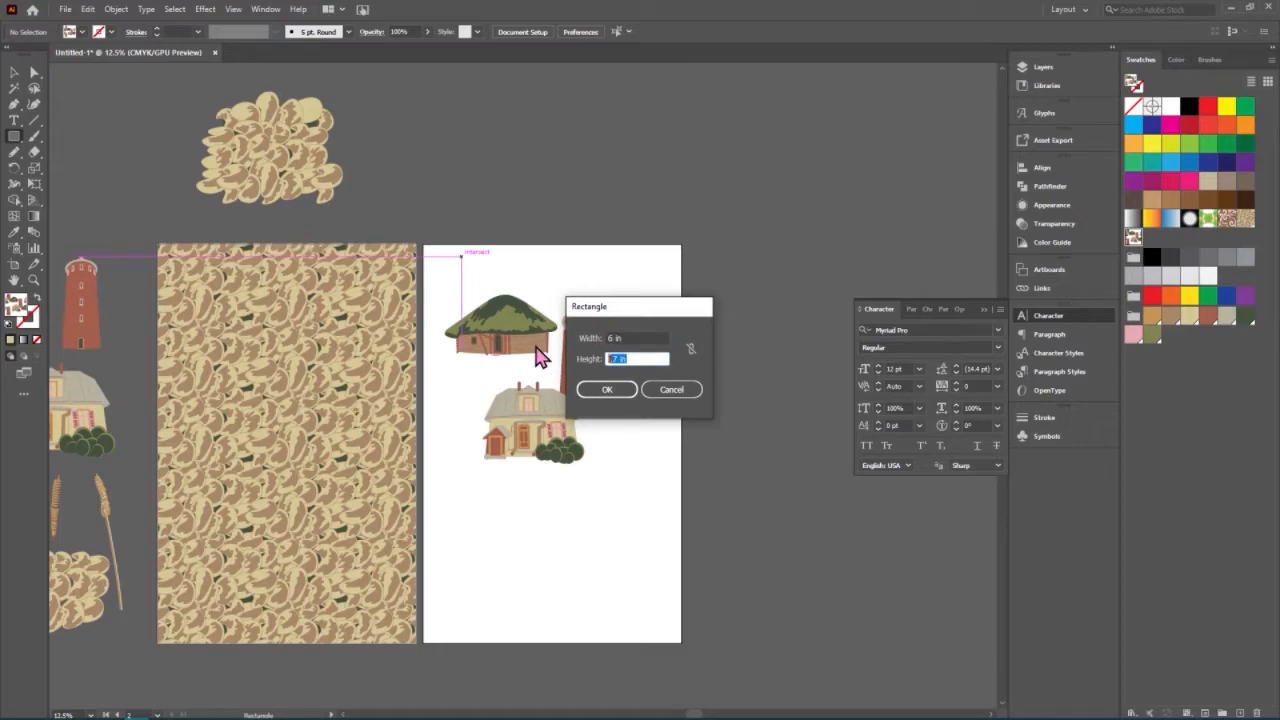
text(8)
click(615, 392)
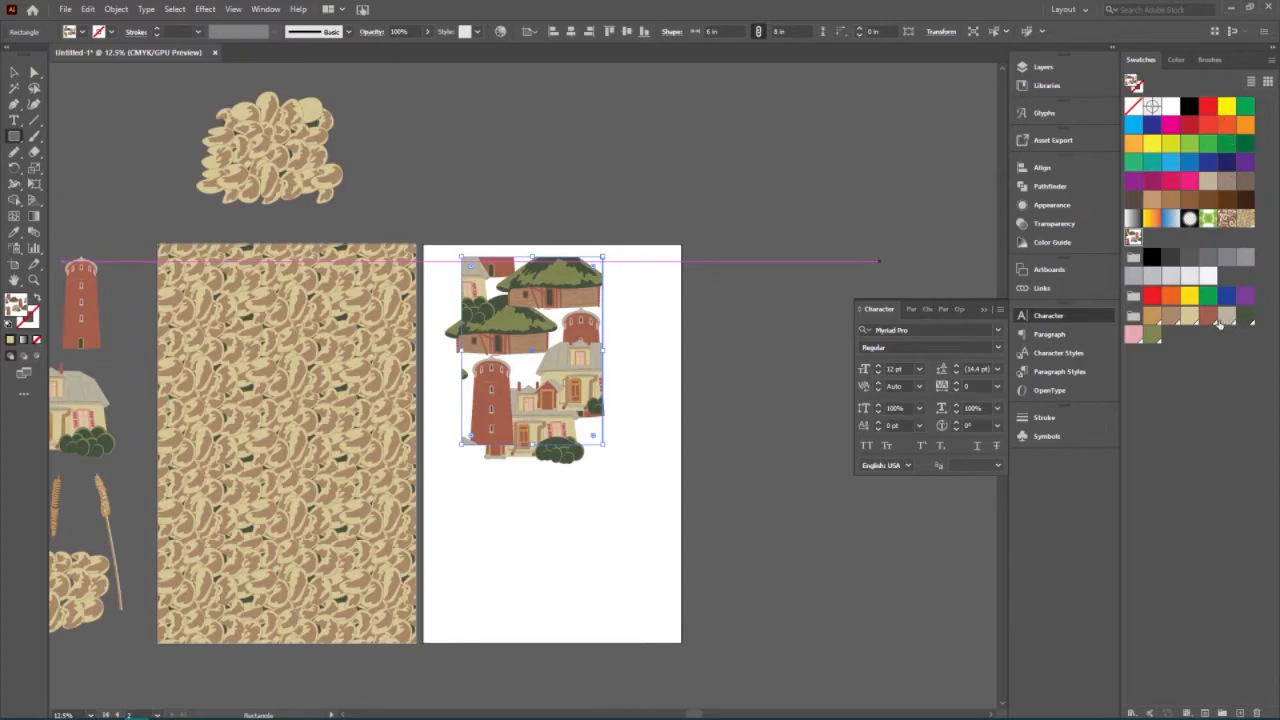
Fill the 6 × 8 in rectangle with the olive green swatch and send it to the back, behind the motifs.
click(1150, 336)
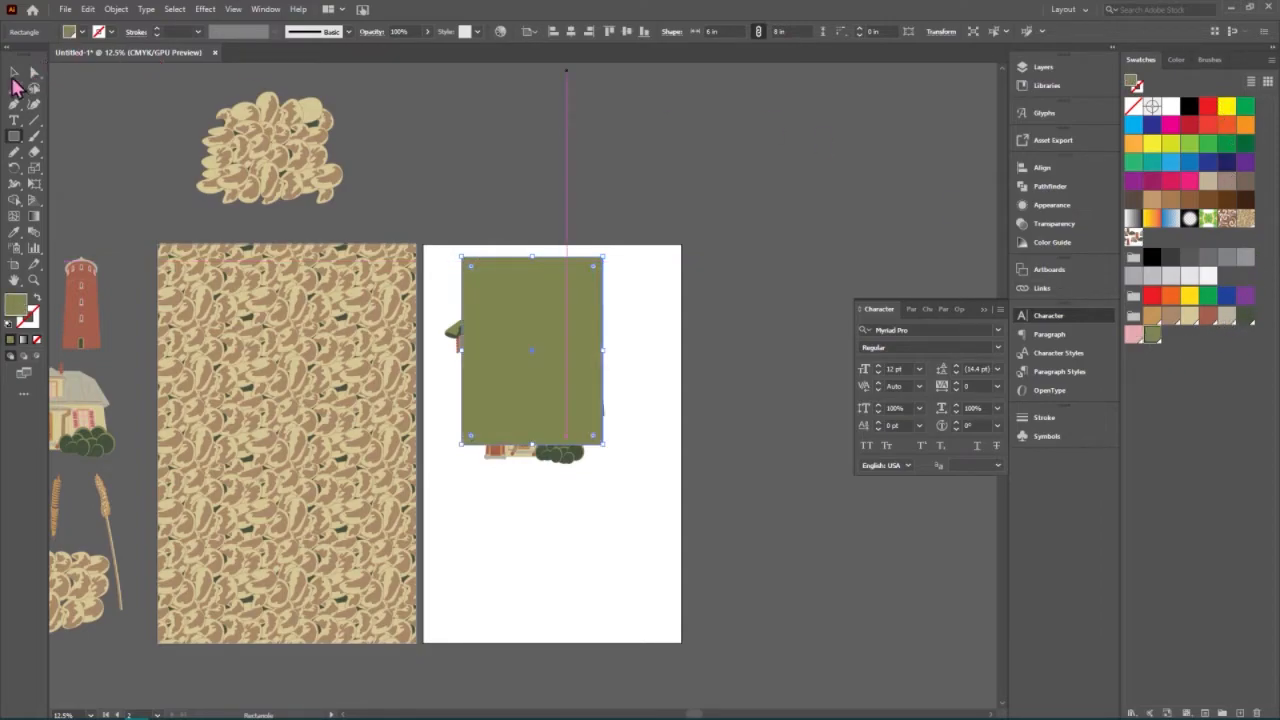
click(14, 72)
shift+click(518, 330)
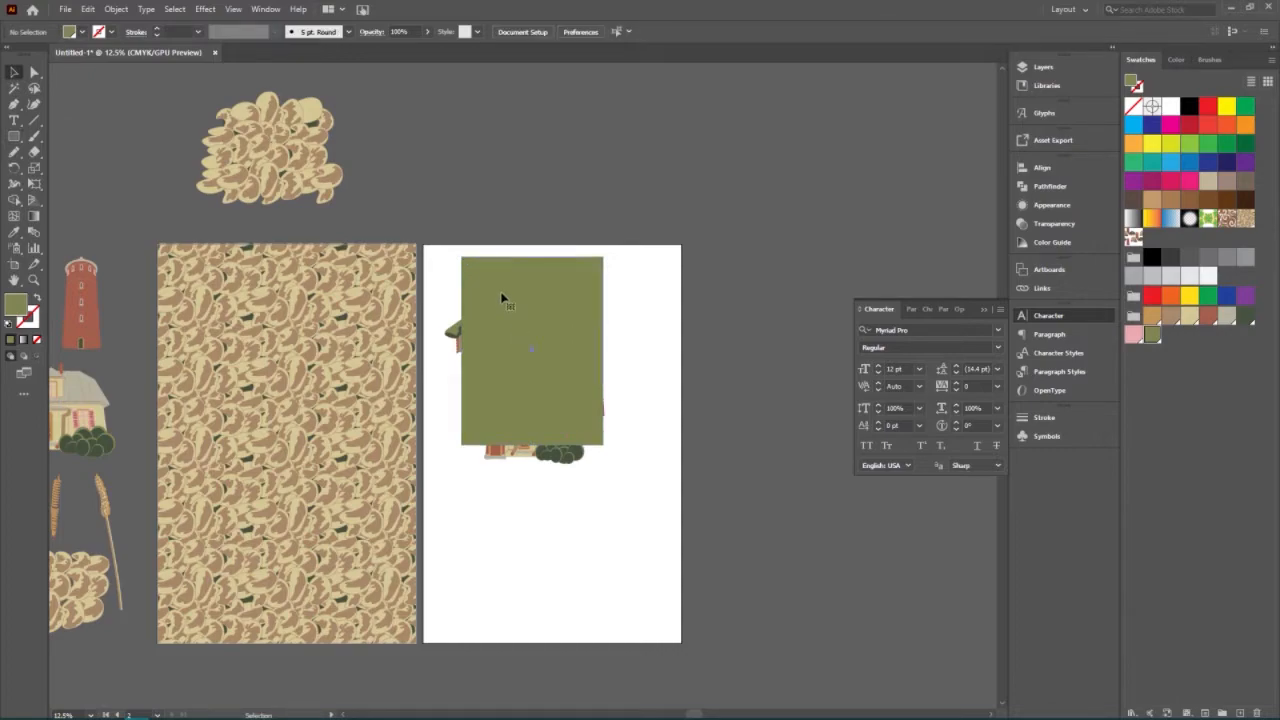
right_click(502, 298)
mouse_move(550, 516)
click(686, 545)
click(644, 340)
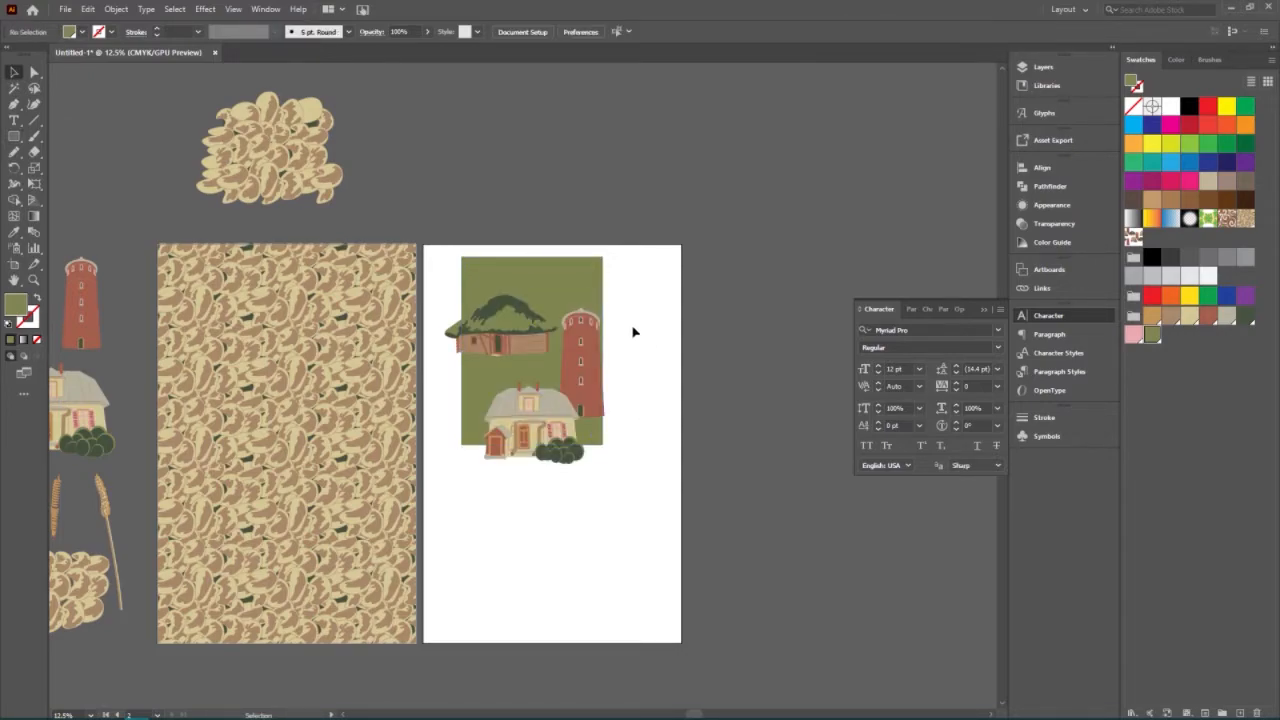
Move the olive rectangle so the house sits at its lower edge and the hut and tower overhang its sides.
click(569, 289)
mouse_move(569, 289)
mouse_down()
mouse_move(566, 262)
mouse_move(590, 303)
mouse_up()
click(676, 311)
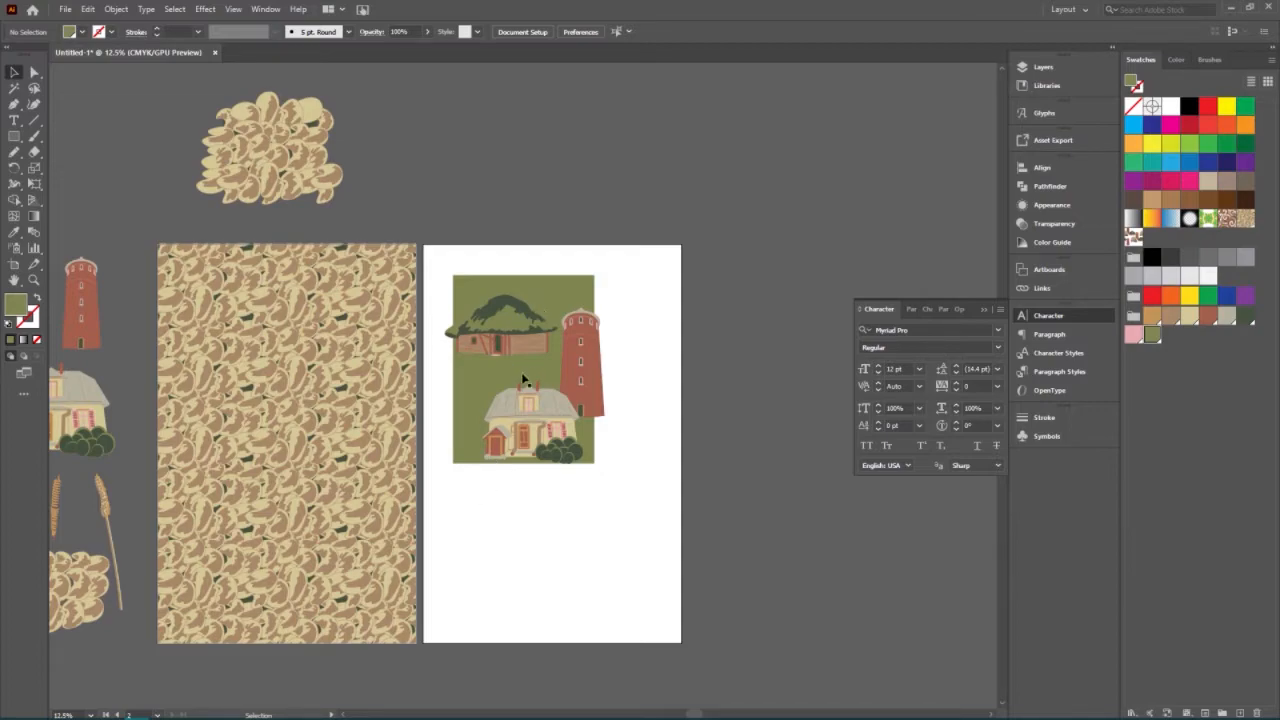
click(486, 389)
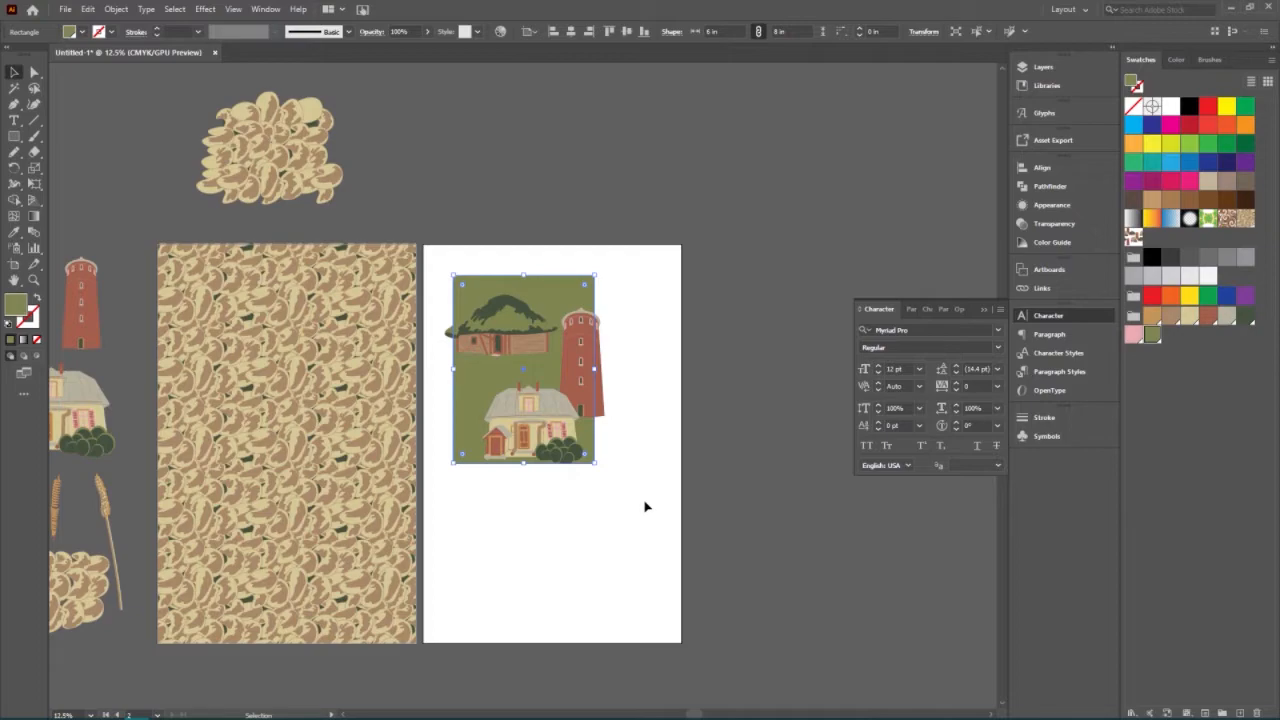
click(603, 558)
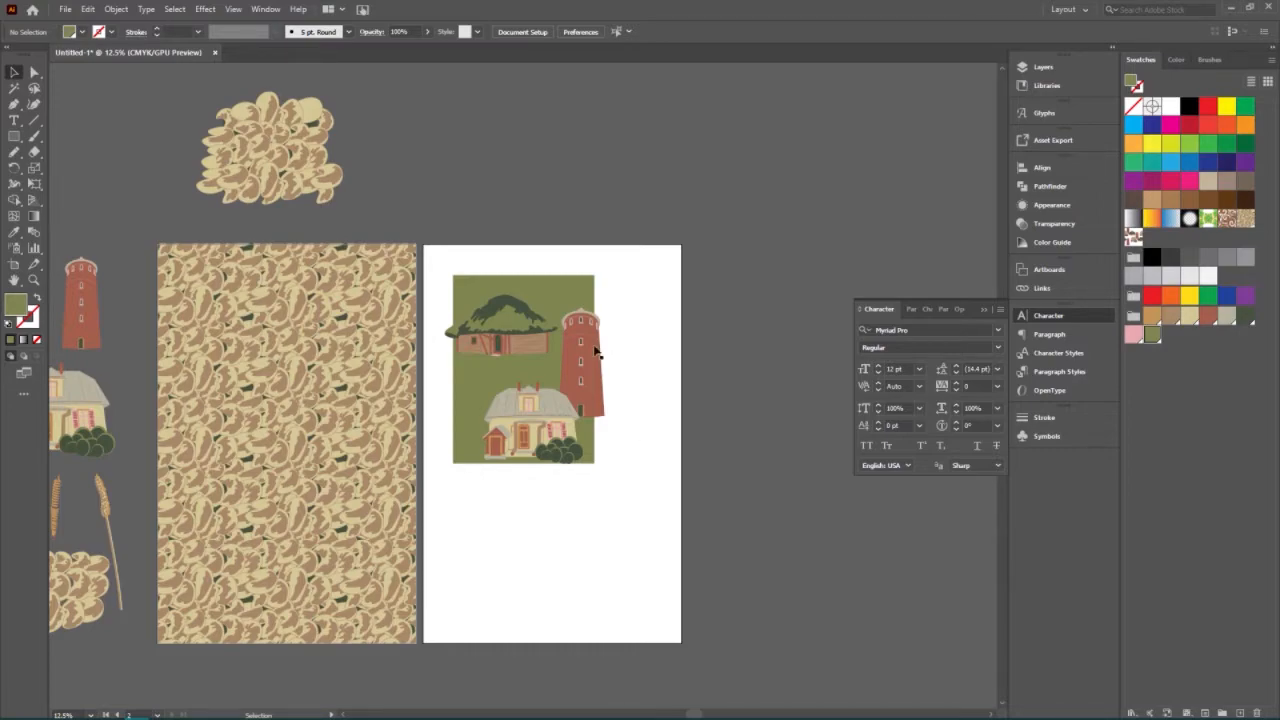
click(545, 301)
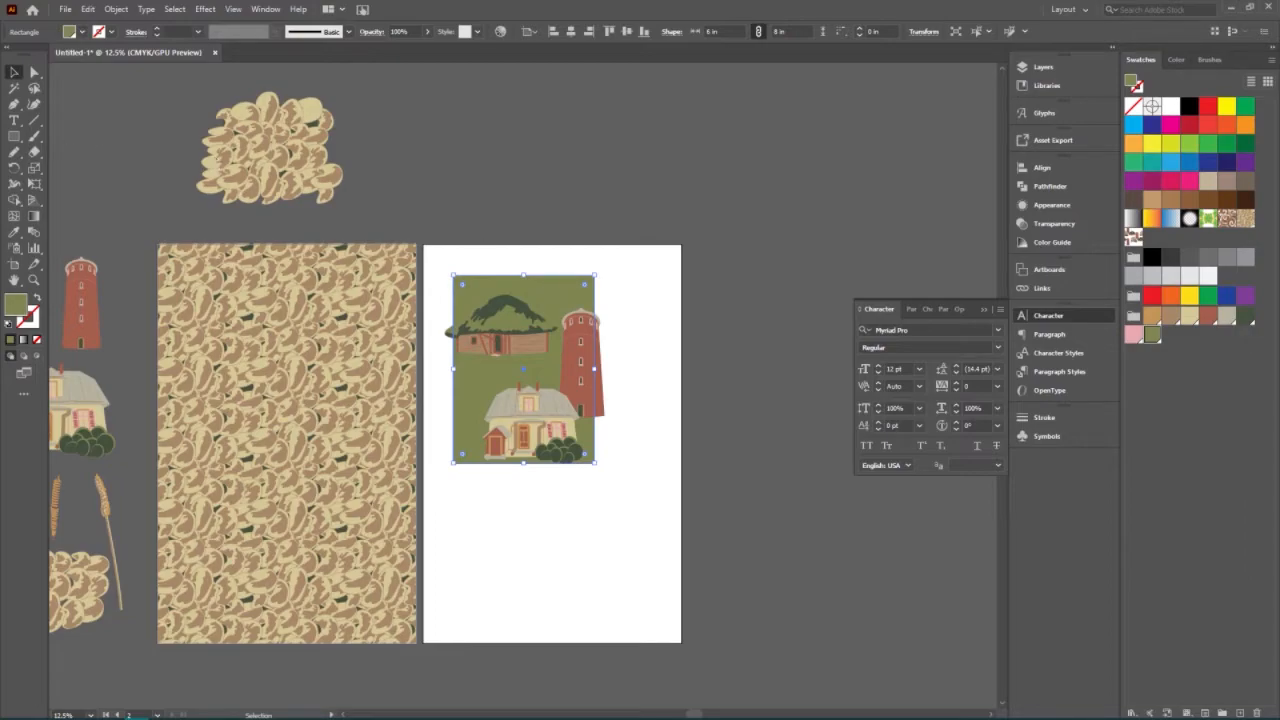
Draw a 2 × 2 in square on the empty lower part of the second artboard.
click(14, 136)
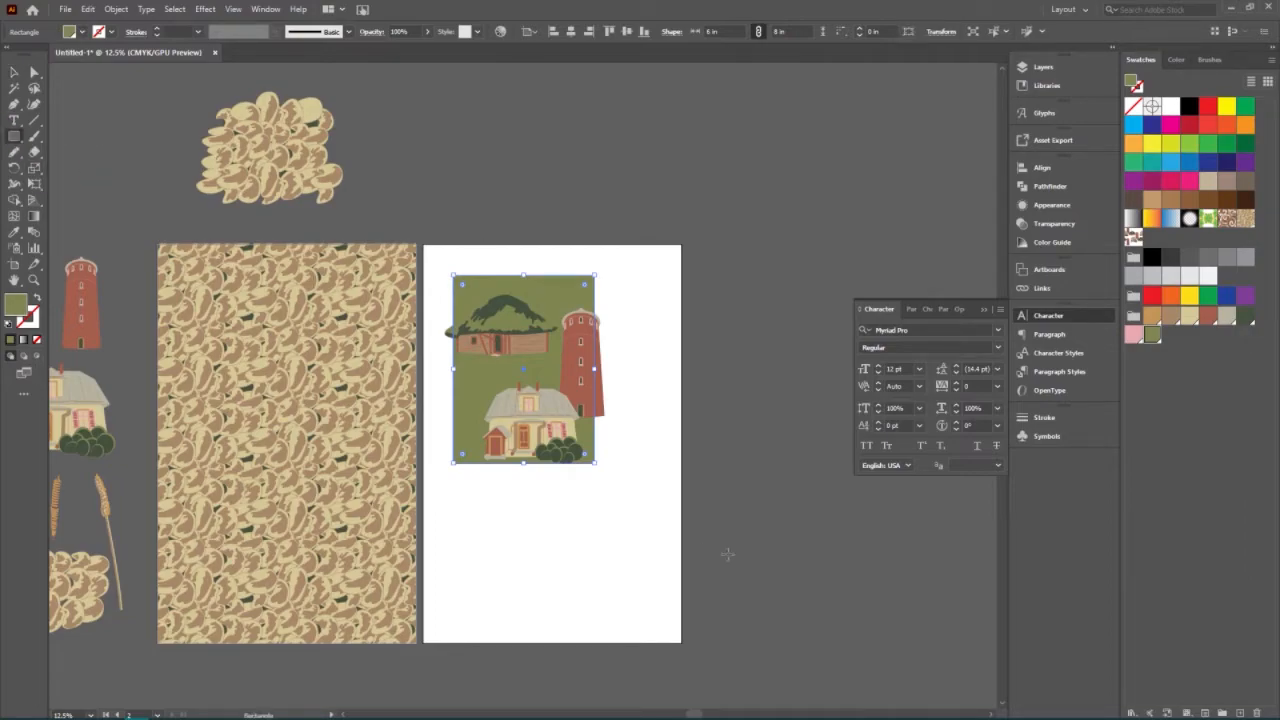
click(589, 534)
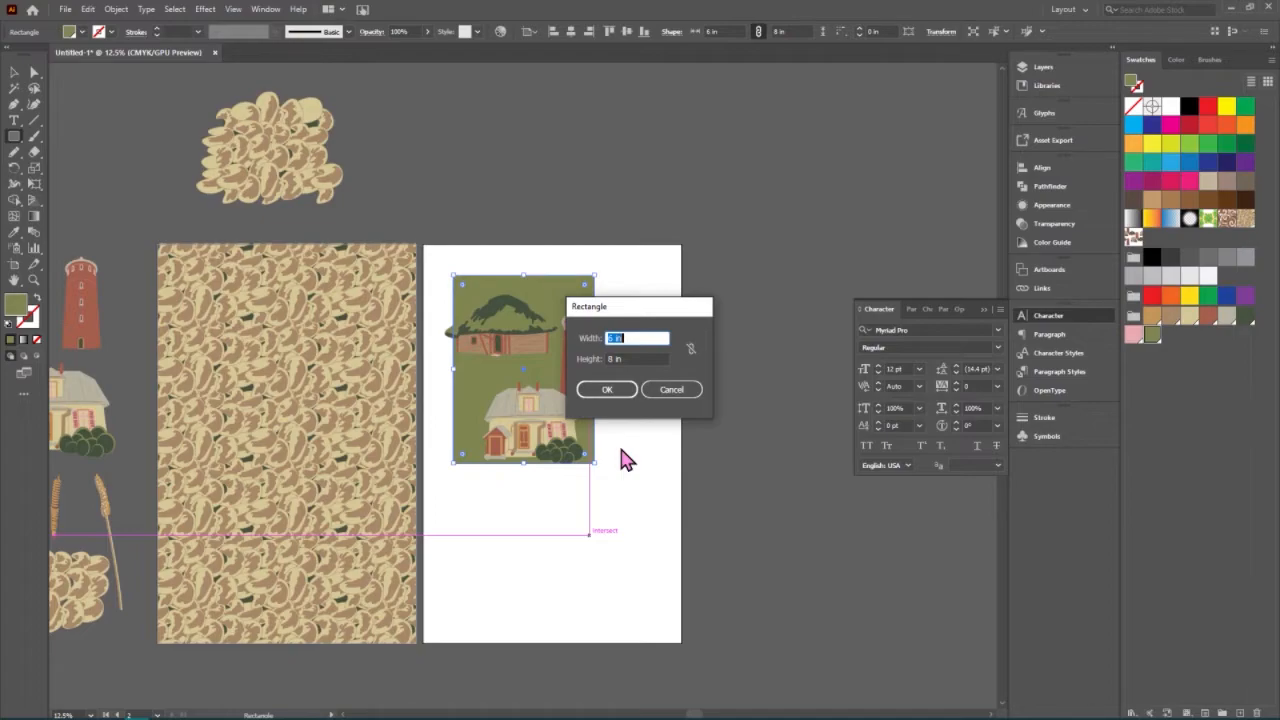
text(2)
key(Tab)
text(2)
click(618, 390)
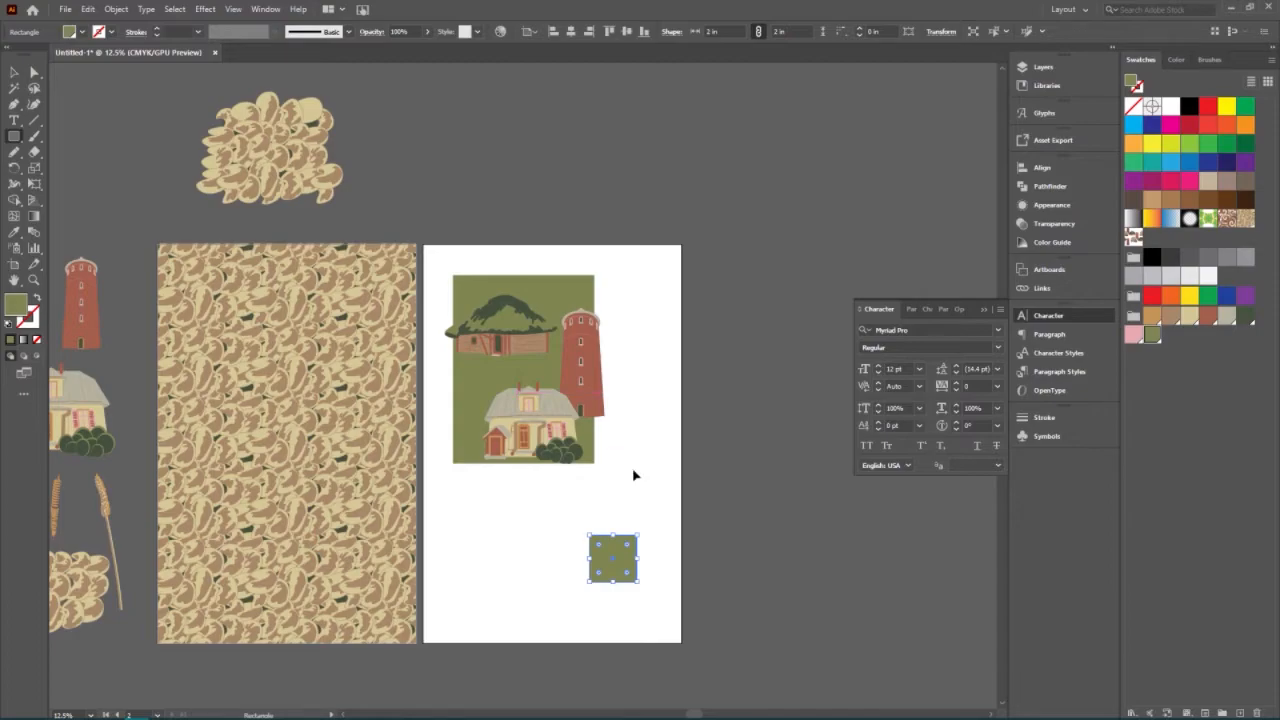
Try the dark green swatch as the fill of the 2 in square, and undo the color change.
key(ctrl+equal)
key(ctrl+equal)
key(ctrl+equal)
key(ctrl+equal)
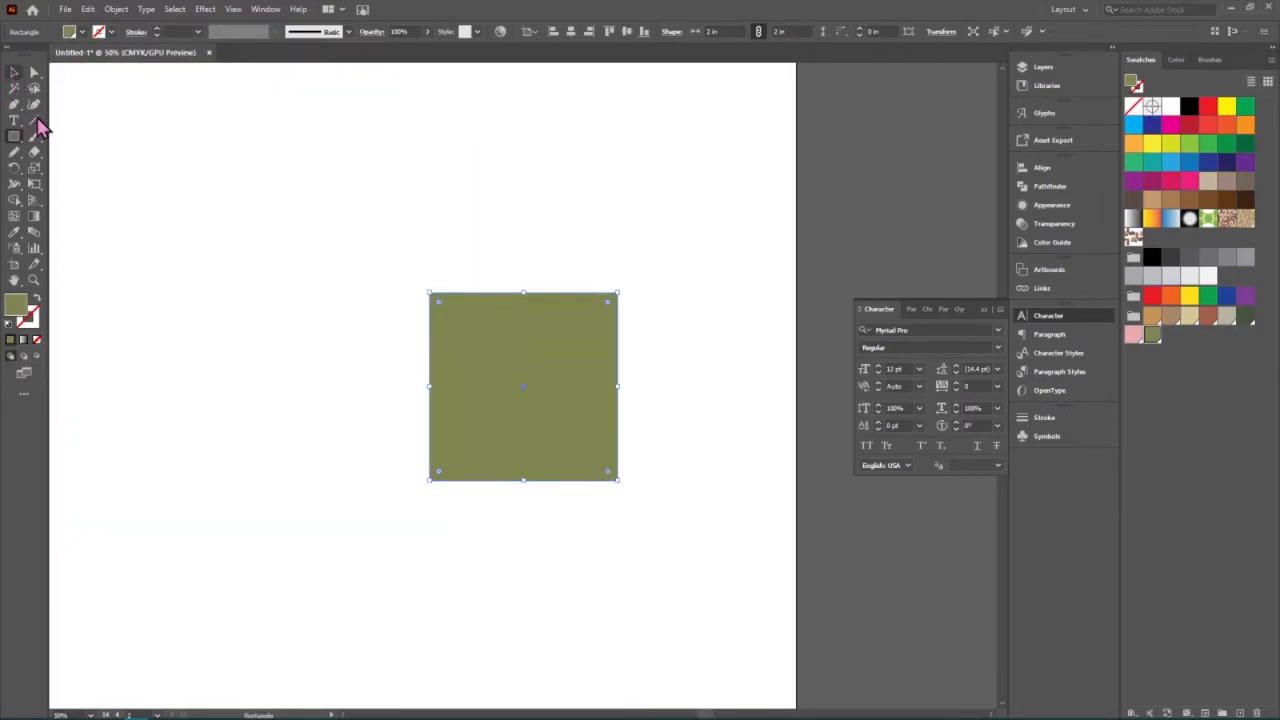
click(1247, 317)
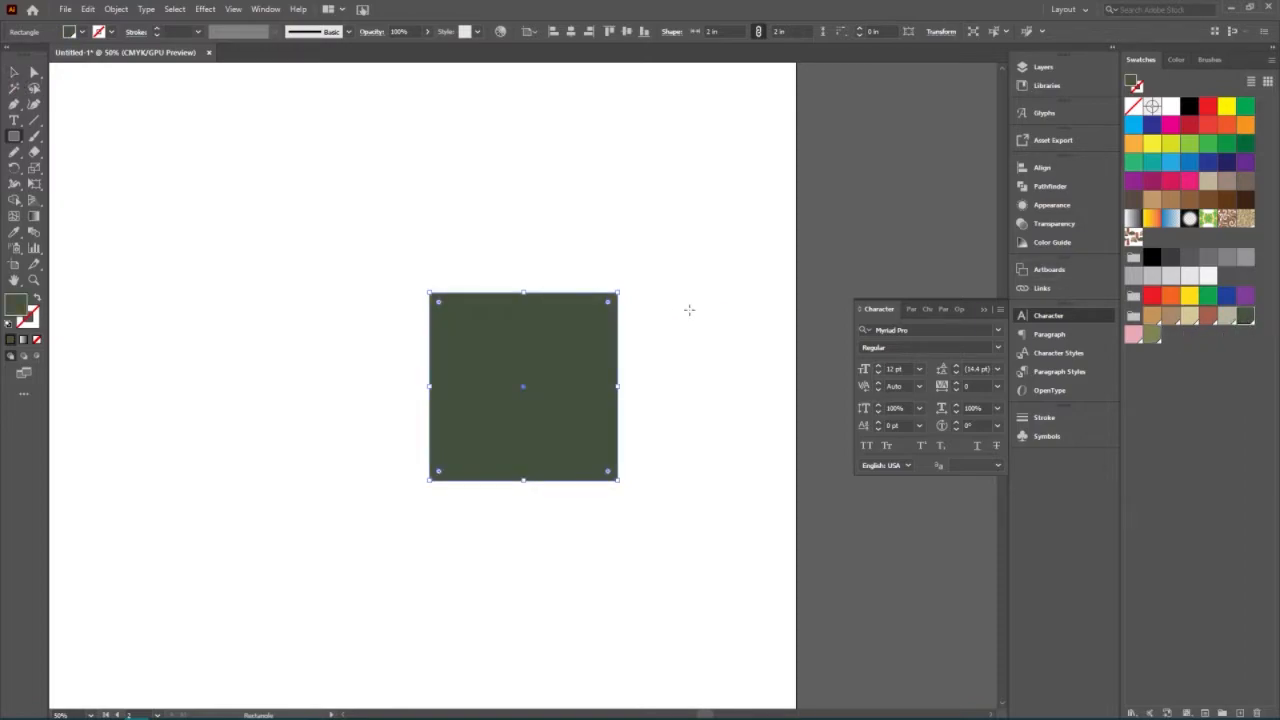
key(ctrl+z)
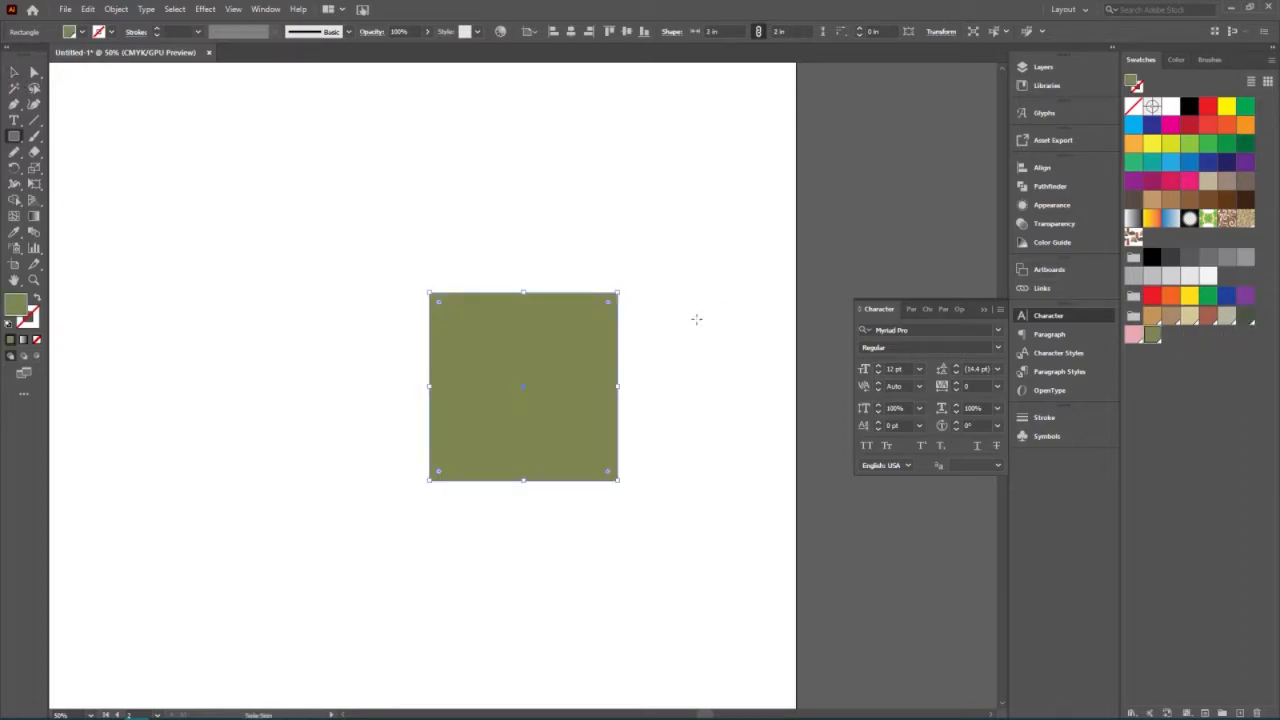
key(ctrl+minus)
key(ctrl+minus)
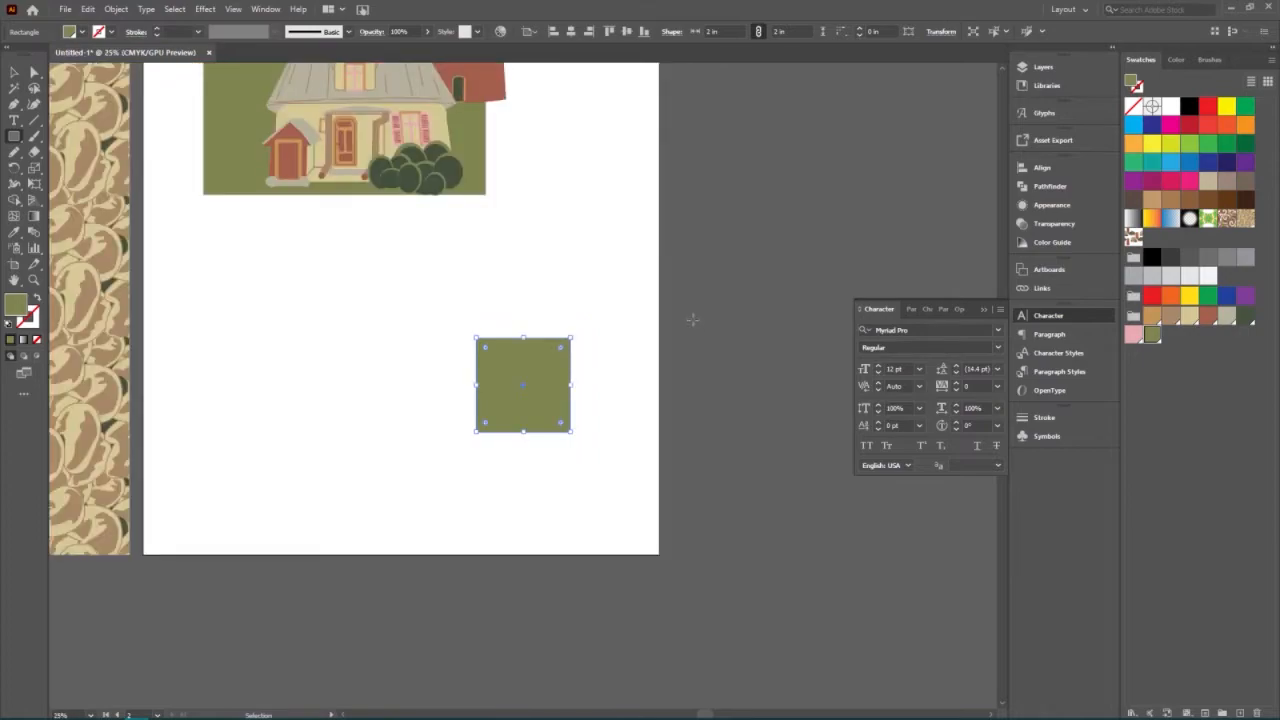
key(v)
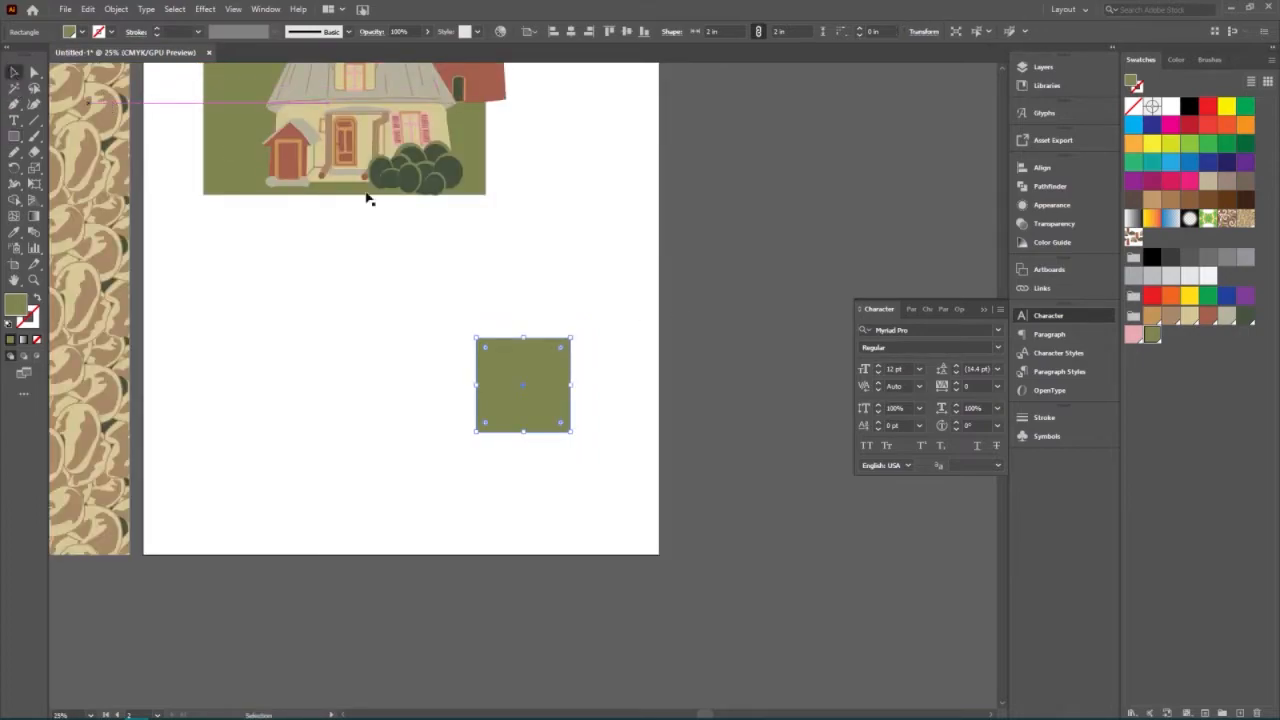
Copy the dark green bush cluster from the house group and paste it over the olive square.
click(424, 177)
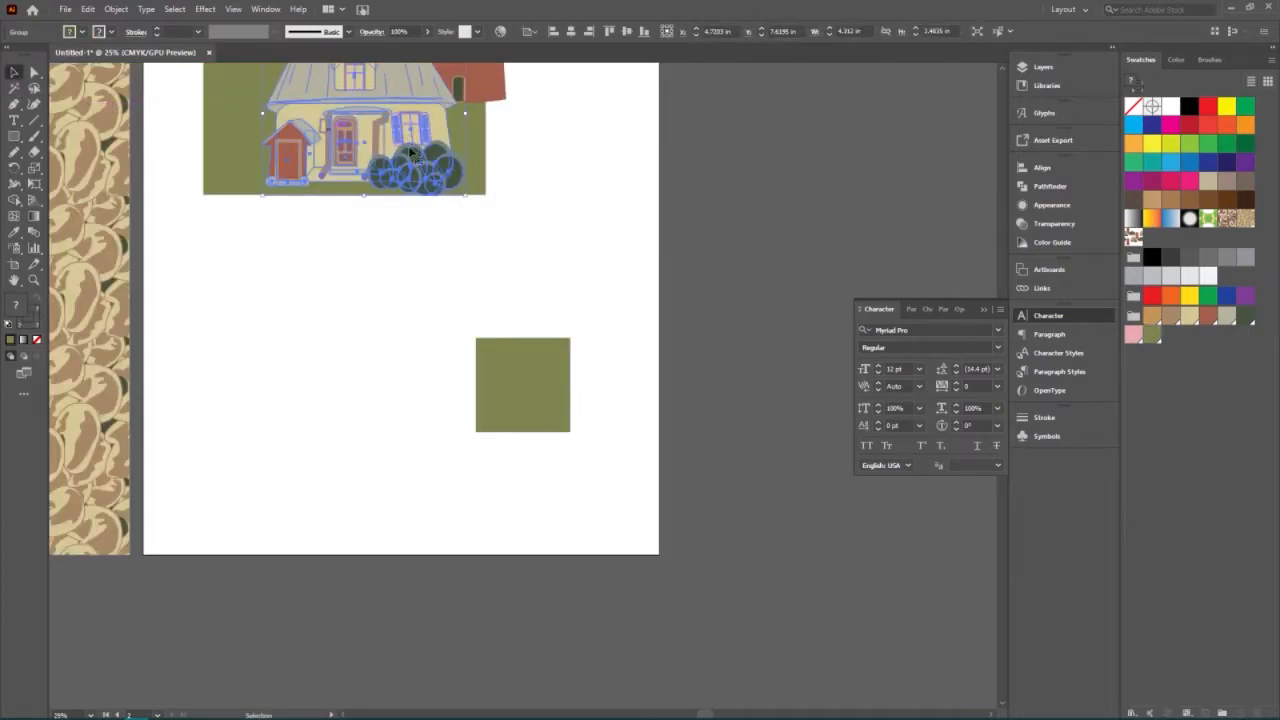
double_click(410, 172)
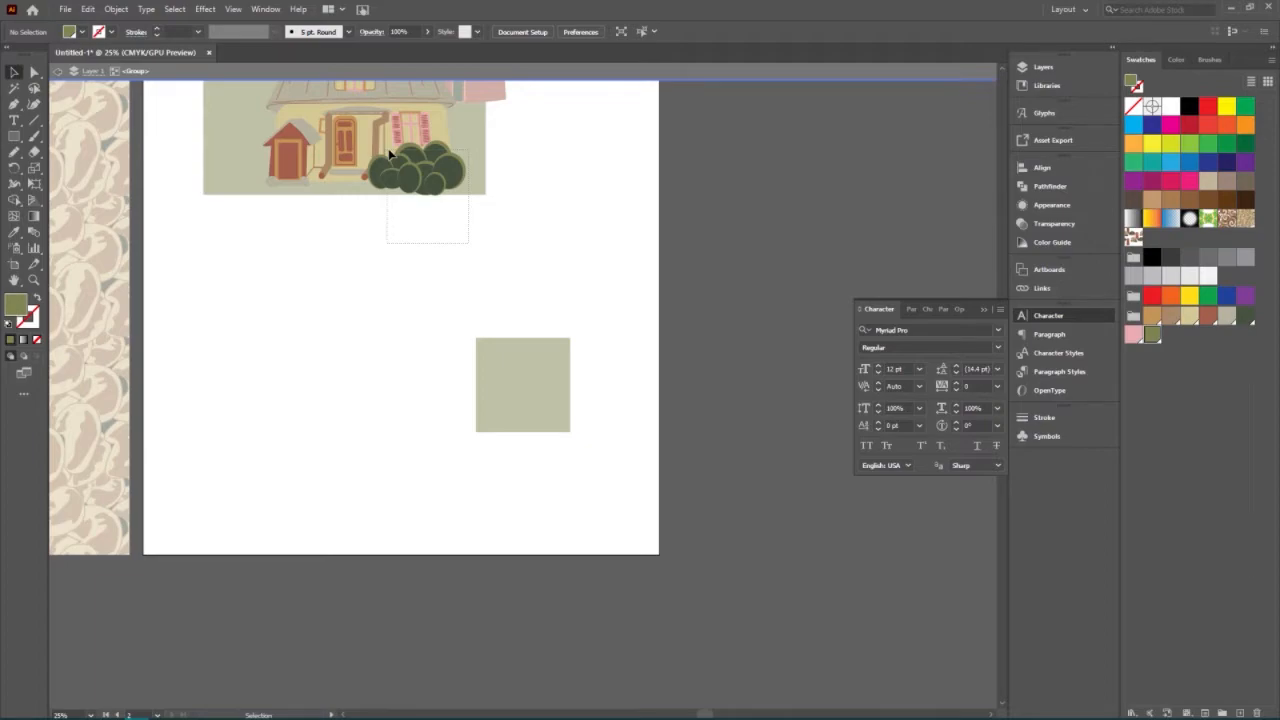
click(391, 155)
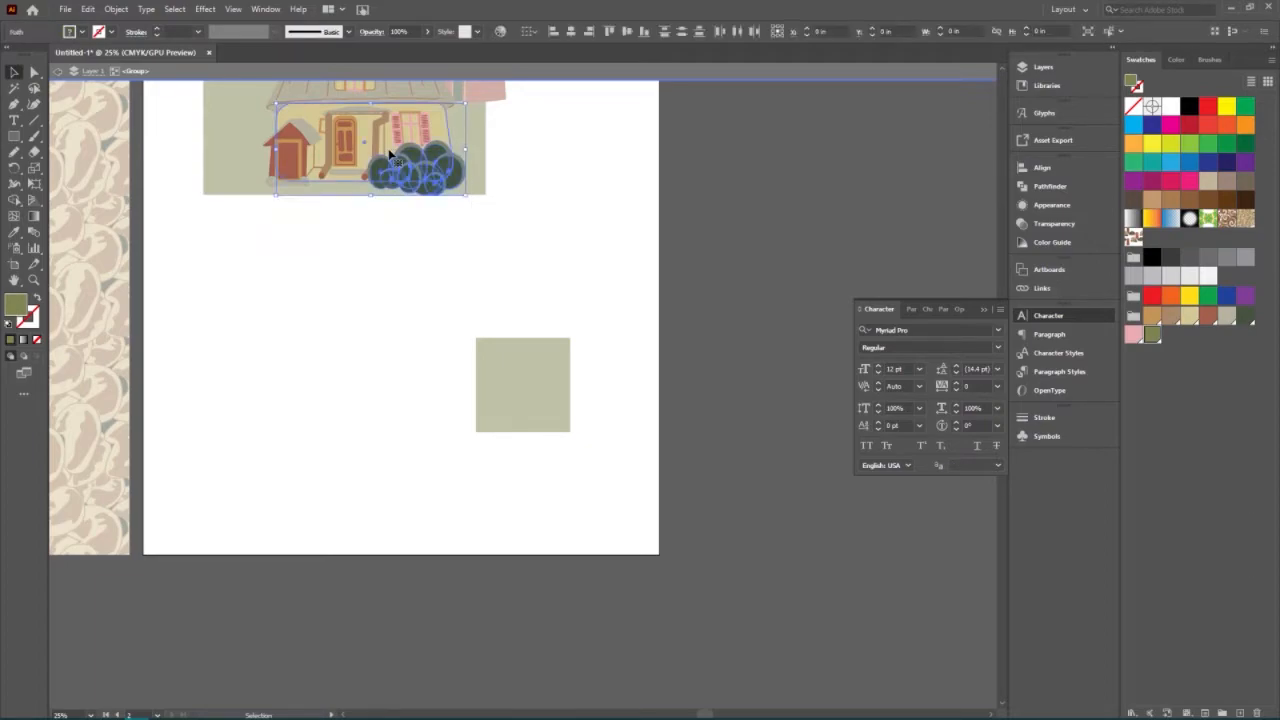
shift+click(437, 125)
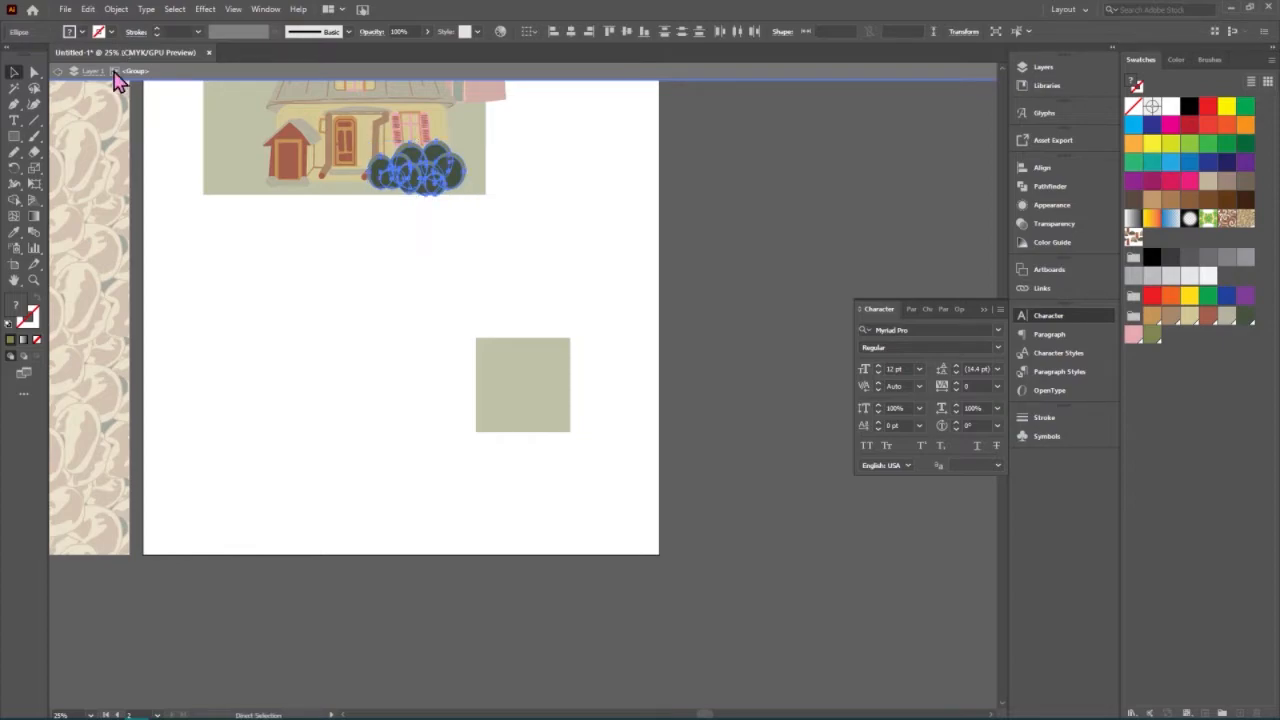
click(59, 72)
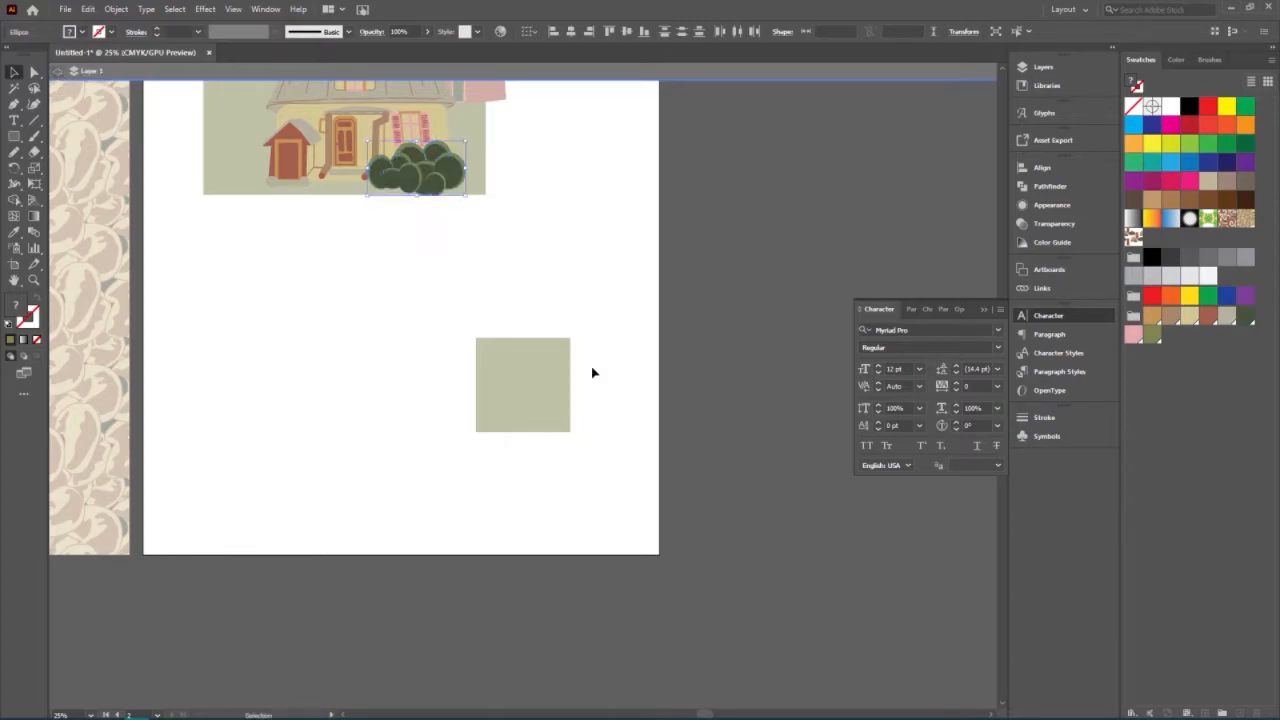
click(629, 402)
key(ctrl+v)
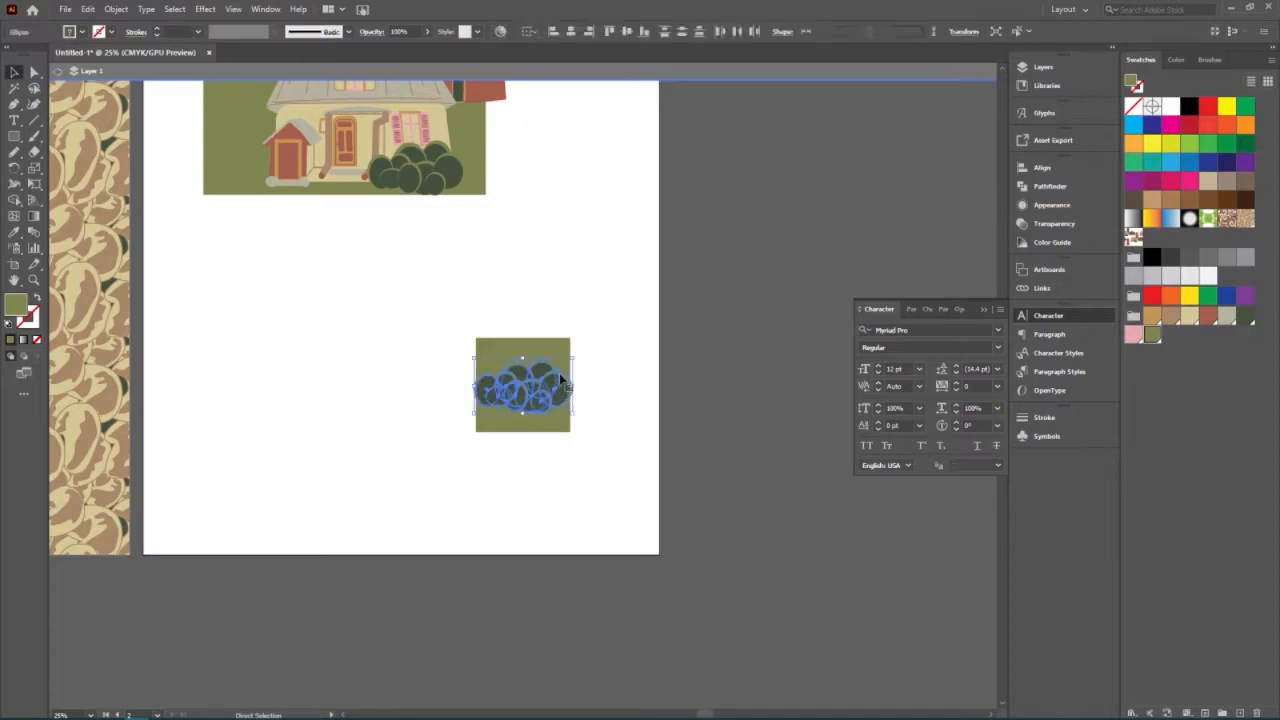
Scale down the pasted bush cluster and arrange duplicates until they cover most of the olive square.
drag(575, 356, 491, 366)
drag(491, 366, 571, 352)
click(574, 437)
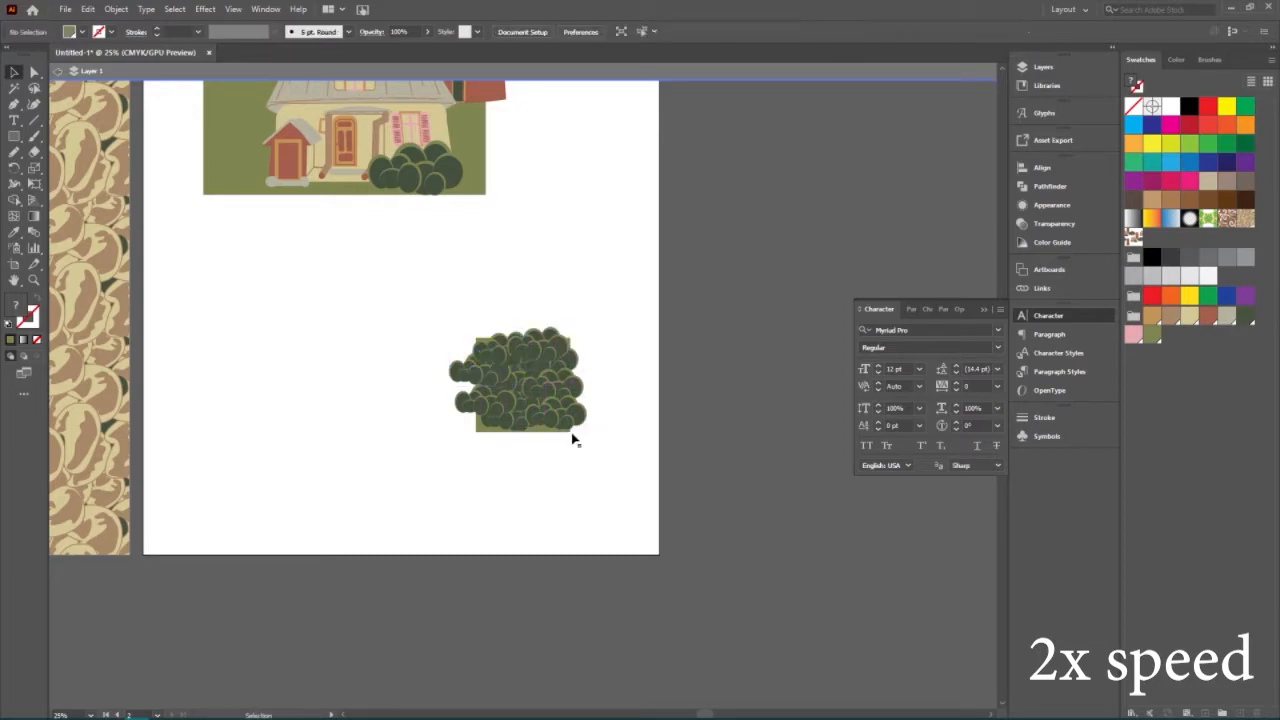
Shift the olive square slightly to the right and delete the bush pieces protruding furthest past its left edge.
click(482, 428)
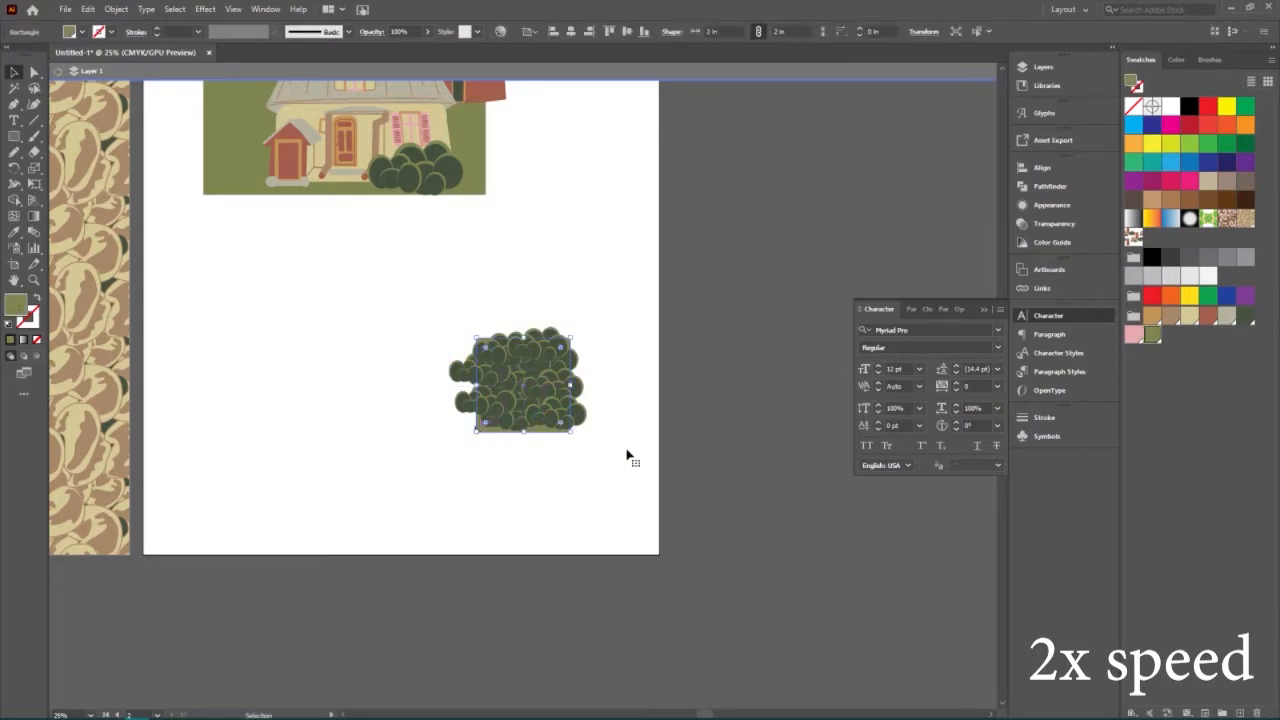
click(573, 320)
drag(486, 434, 431, 290)
key(Delete)
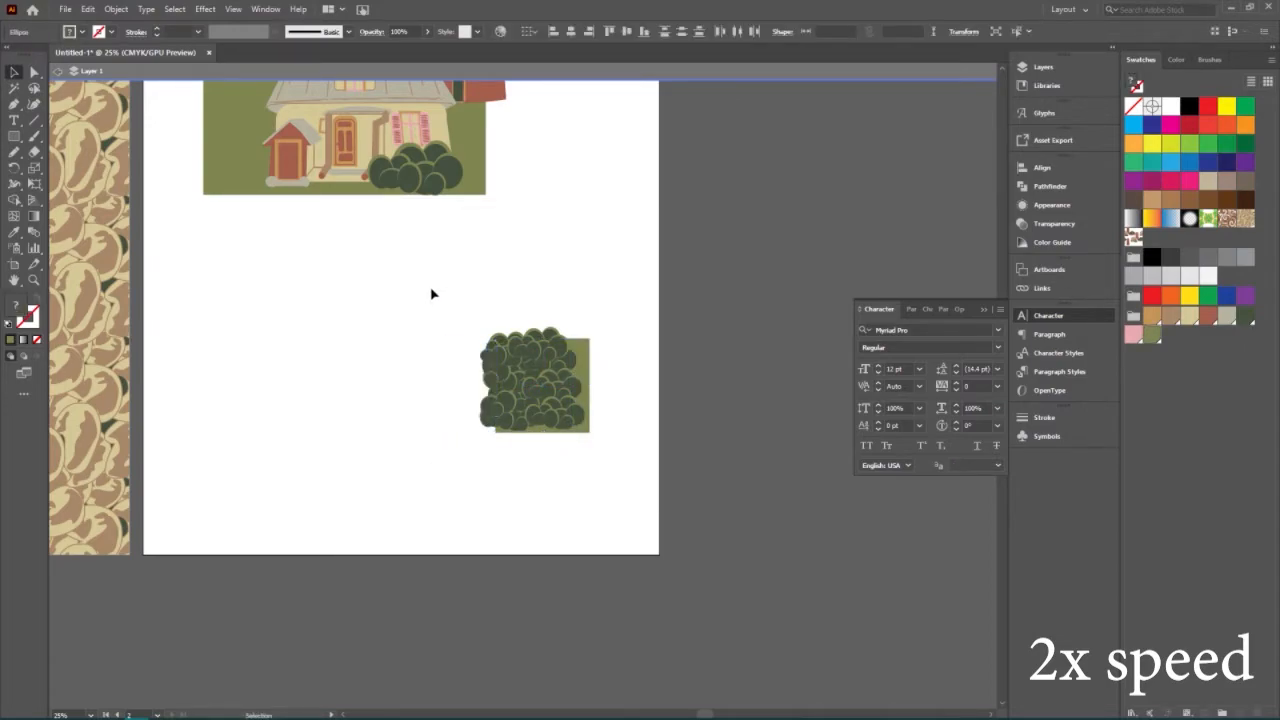
Copy the bush shapes overlapping the square's left edge 2 in horizontally and 0 in vertically.
drag(491, 457, 466, 294)
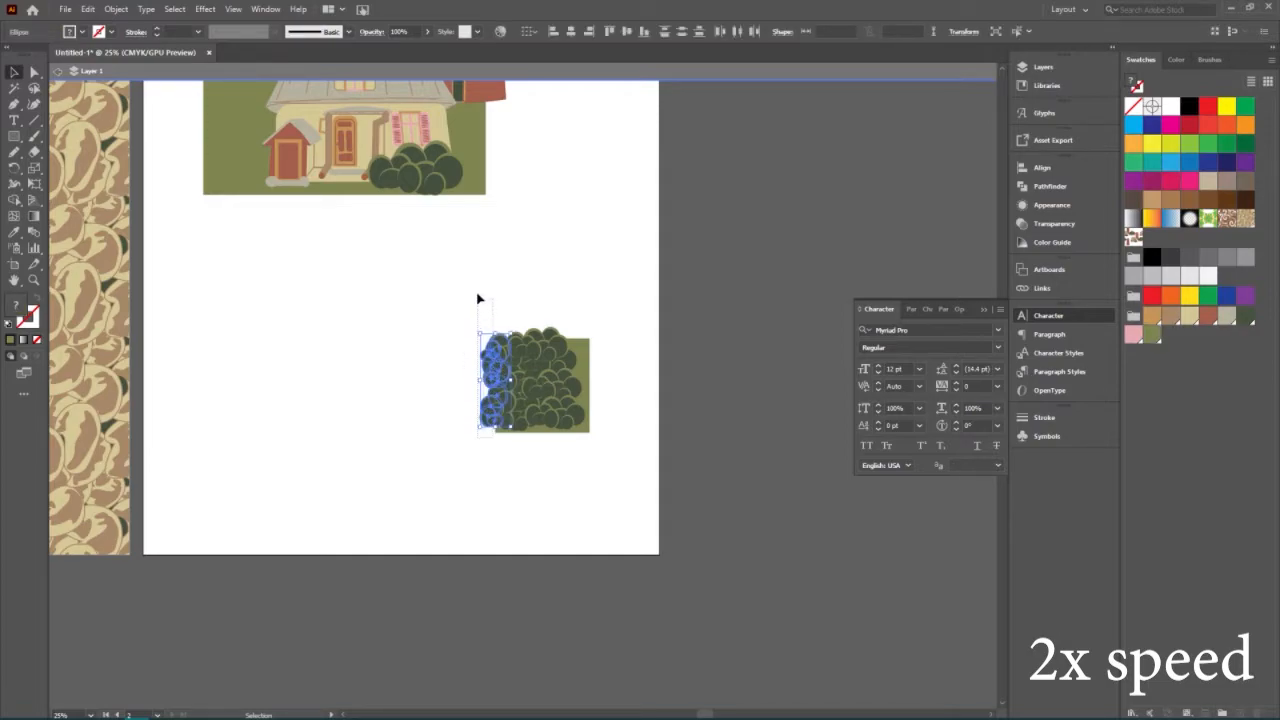
right_click(487, 360)
mouse_move(545, 570)
click(672, 600)
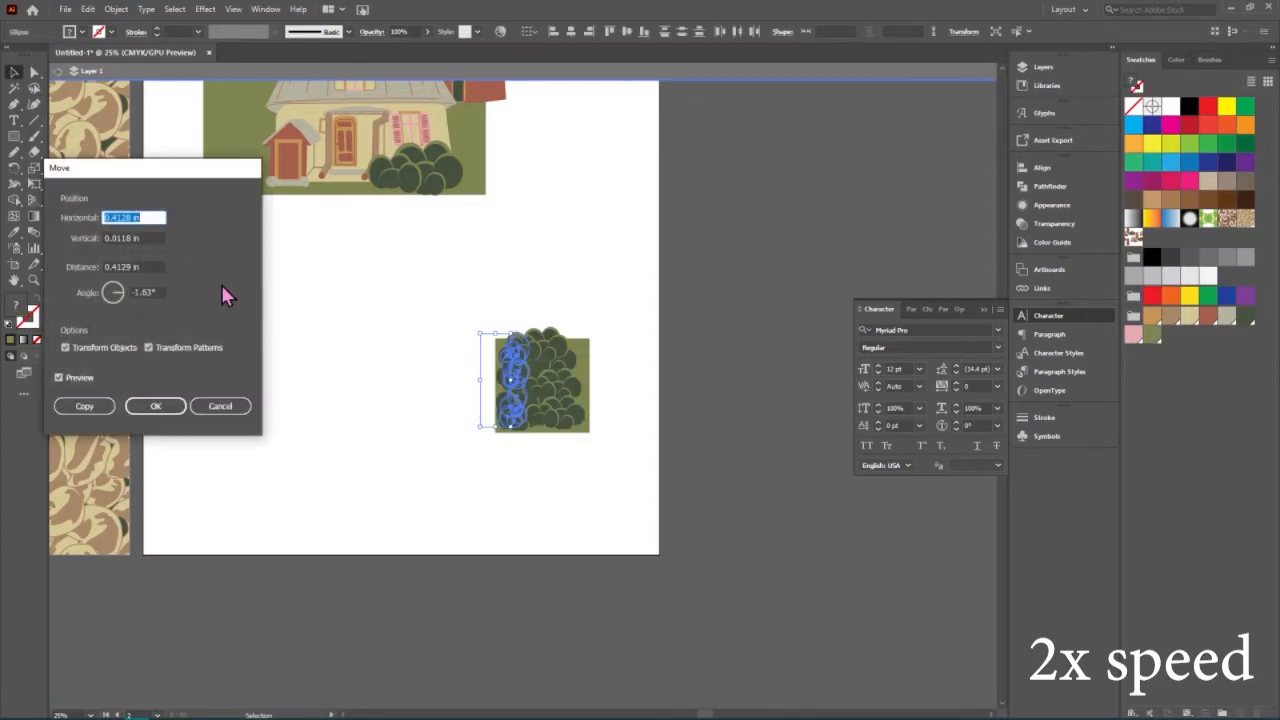
text(2)
key(Tab)
text(0)
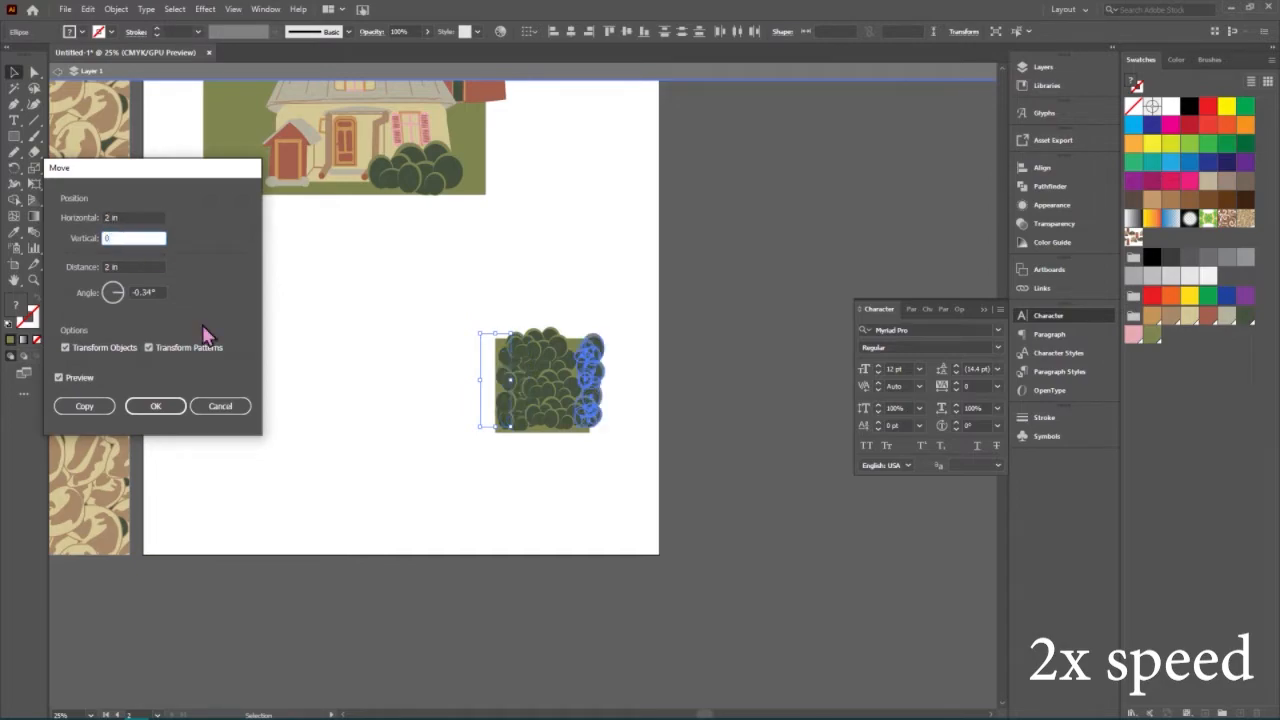
click(90, 406)
Copy the bush shapes overlapping the square's top edge 0 in horizontally and 2 in vertically.
click(453, 295)
drag(628, 339, 620, 340)
right_click(540, 336)
mouse_move(620, 542)
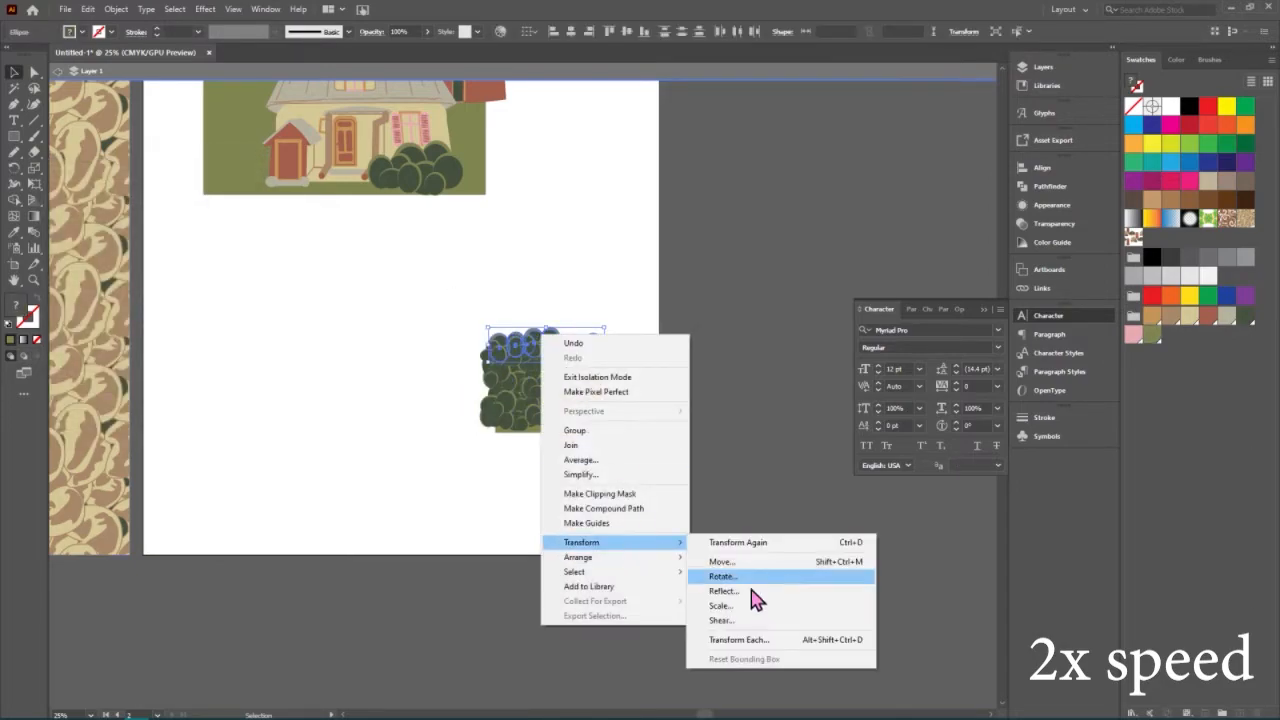
click(749, 562)
key(Escape)
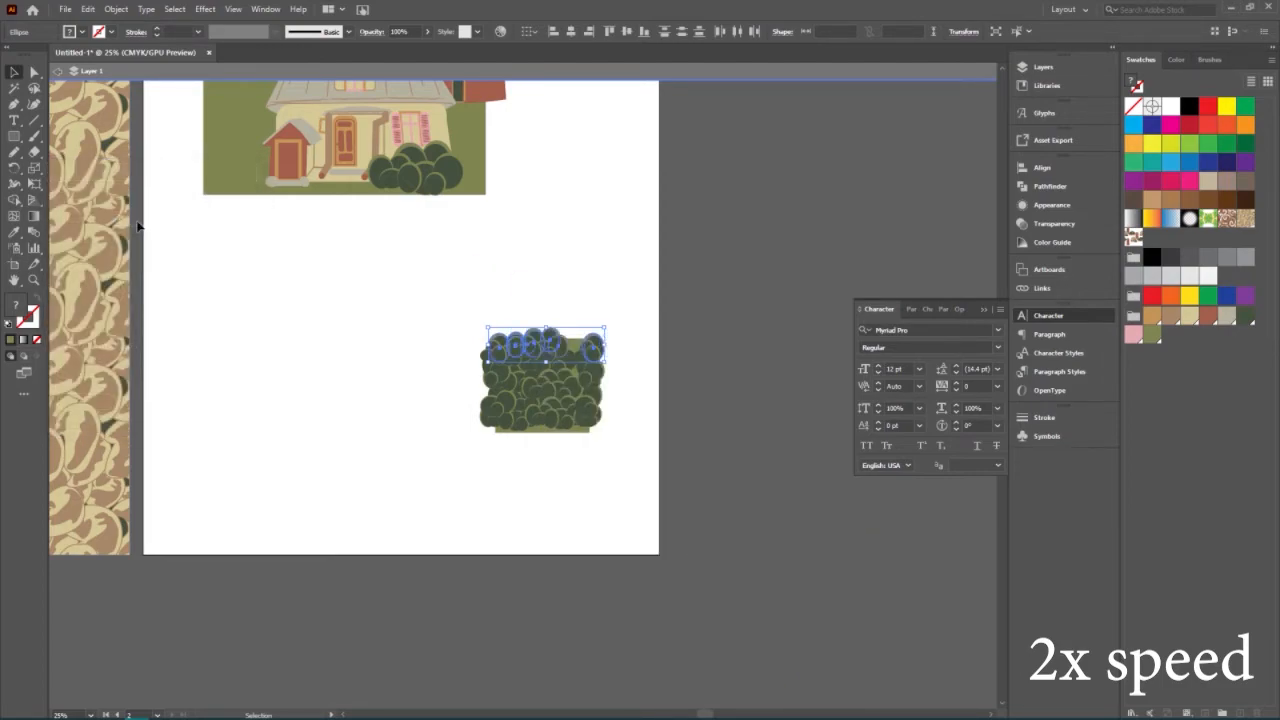
right_click(547, 341)
mouse_move(563, 558)
click(755, 563)
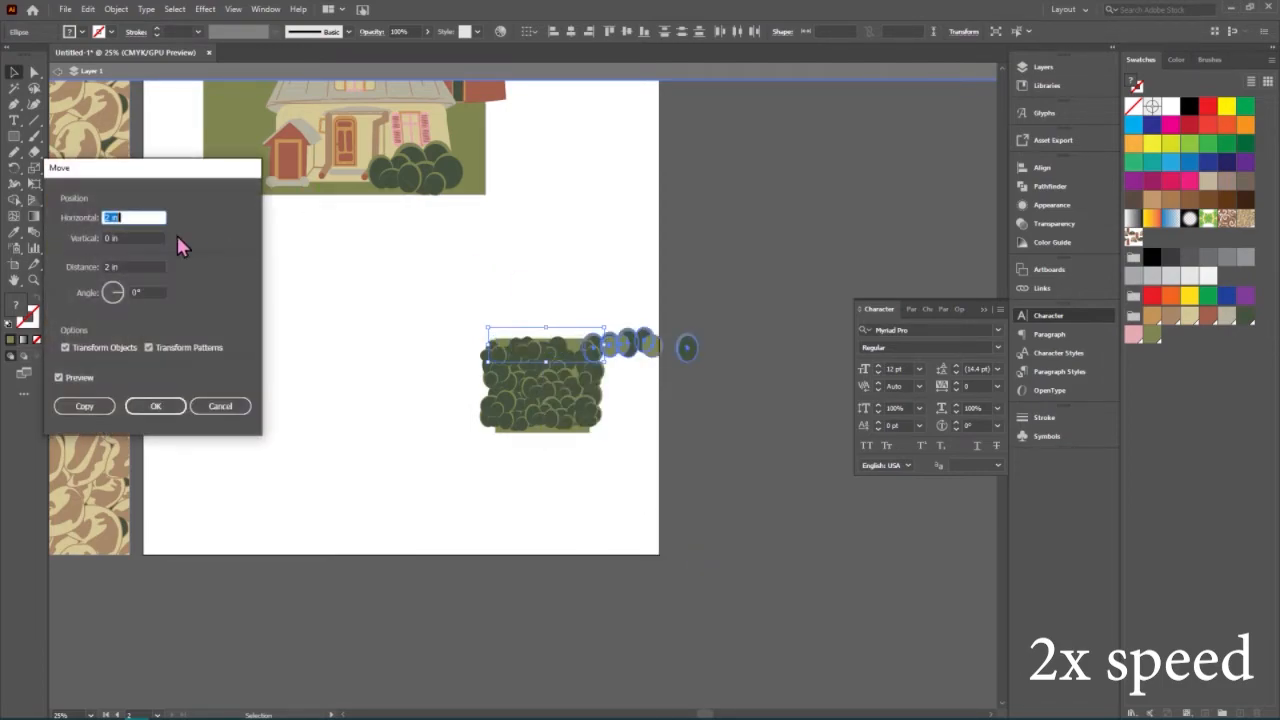
text(0)
key(Tab)
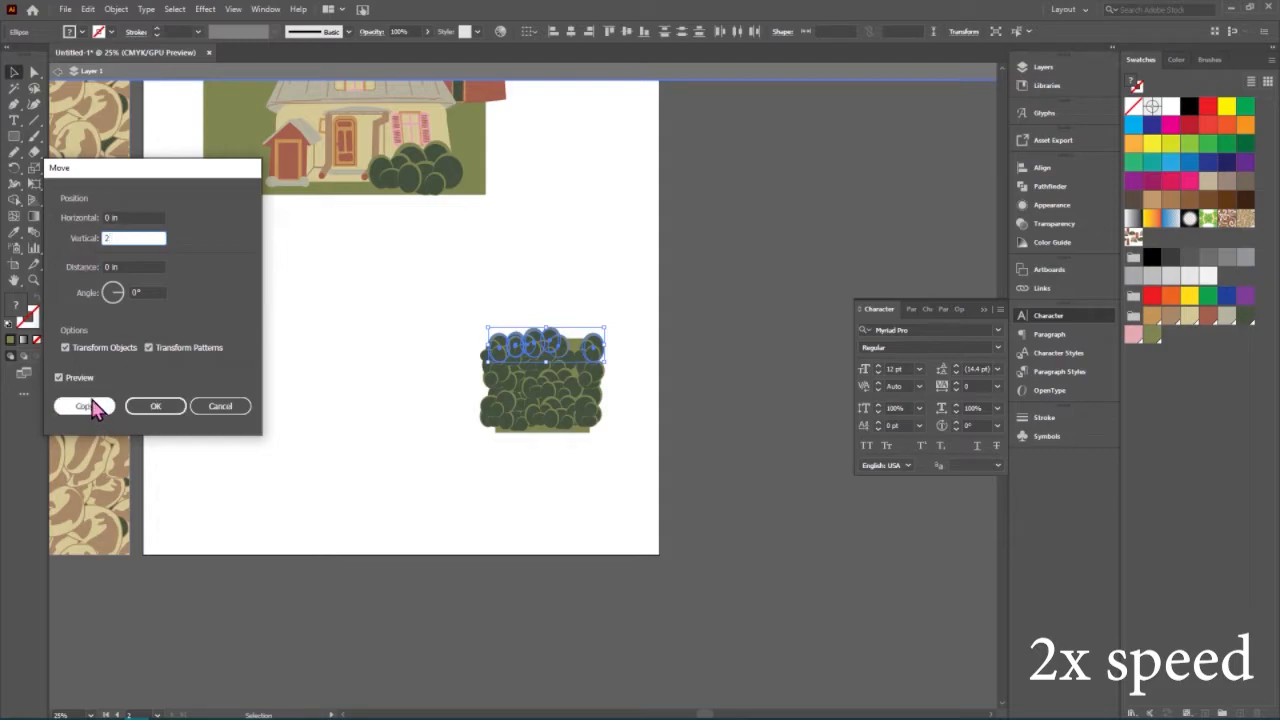
click(128, 214)
click(99, 405)
click(618, 376)
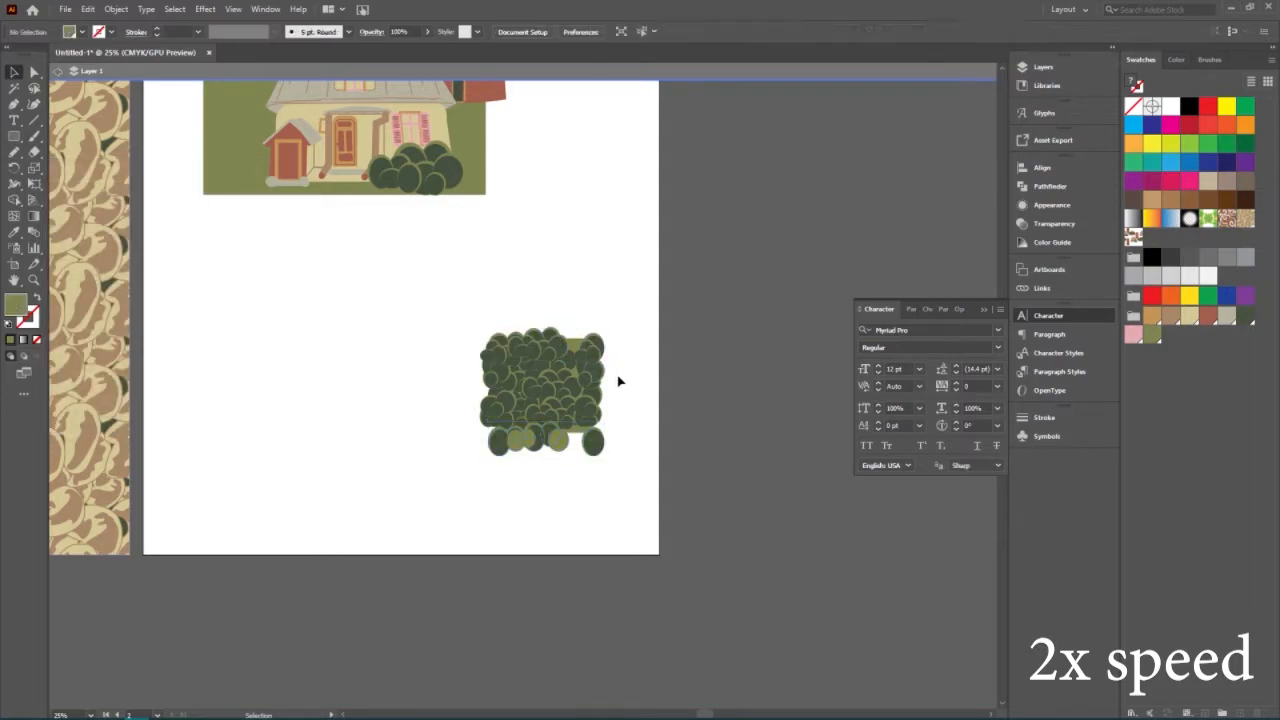
drag(464, 239, 614, 484)
click(574, 334)
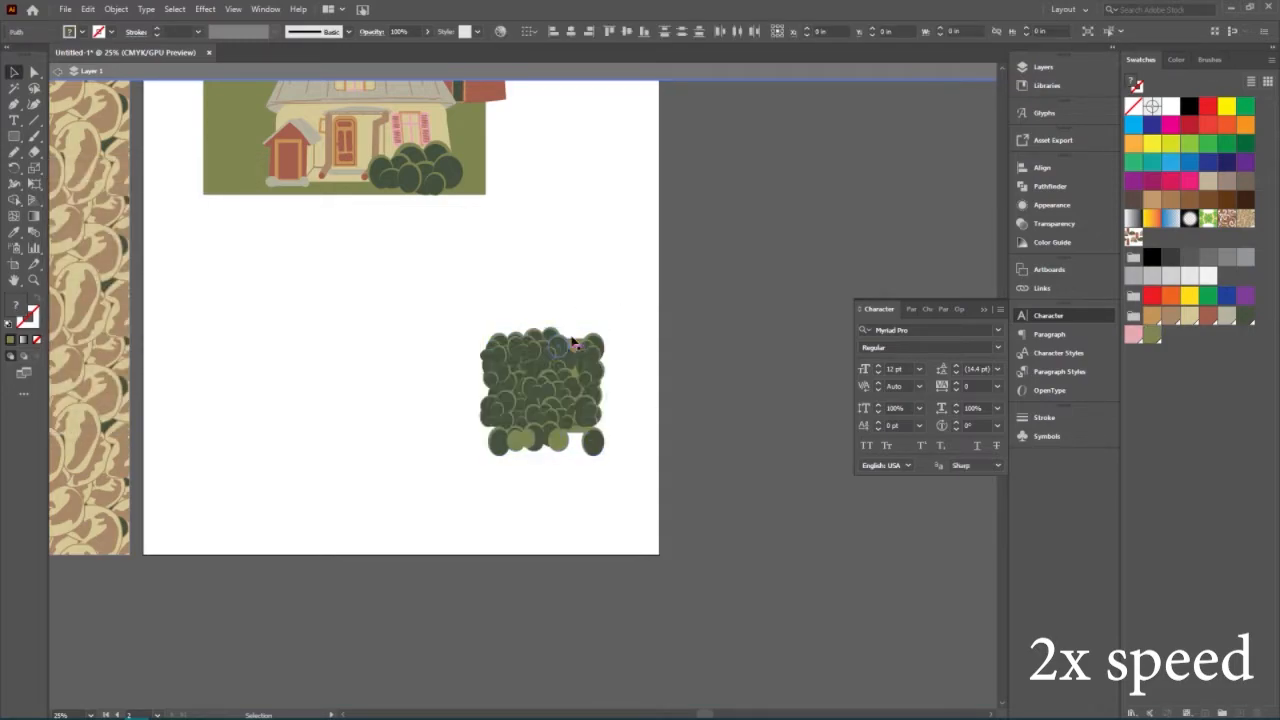
right_click(573, 343)
mouse_move(626, 567)
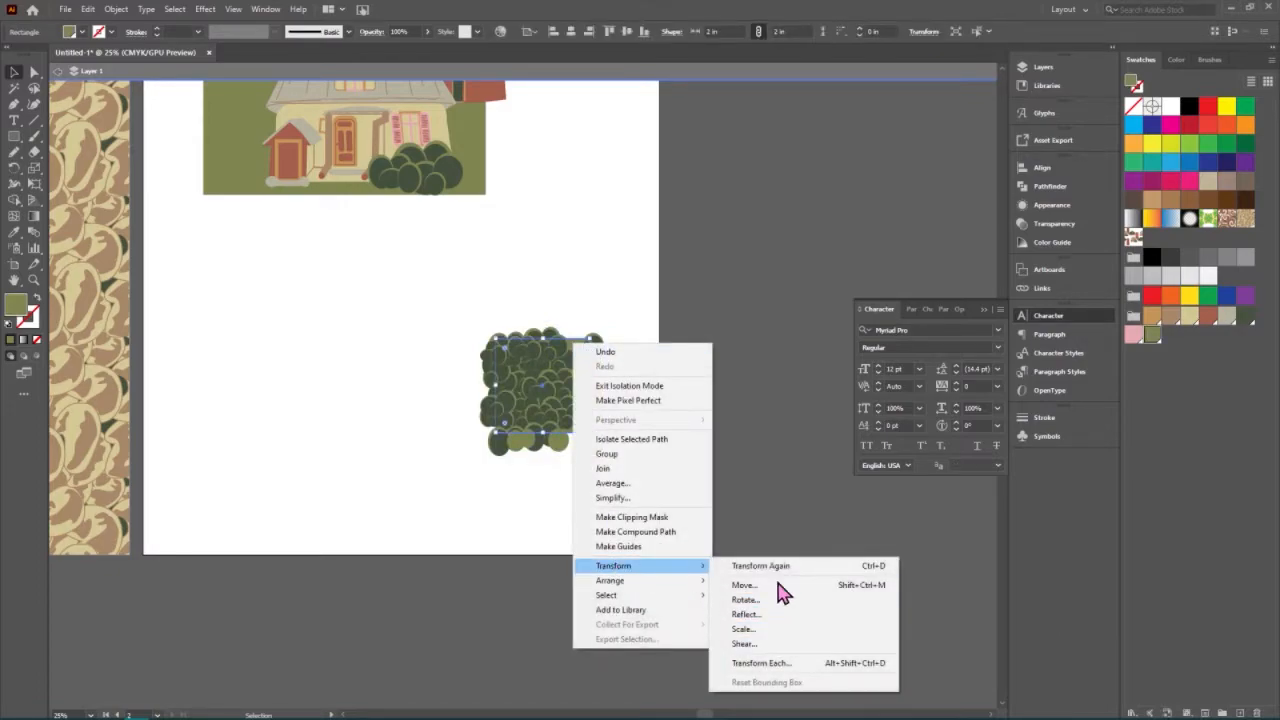
click(380, 322)
Paste a copy of the olive square directly behind it and give the copy no fill and no stroke.
click(573, 347)
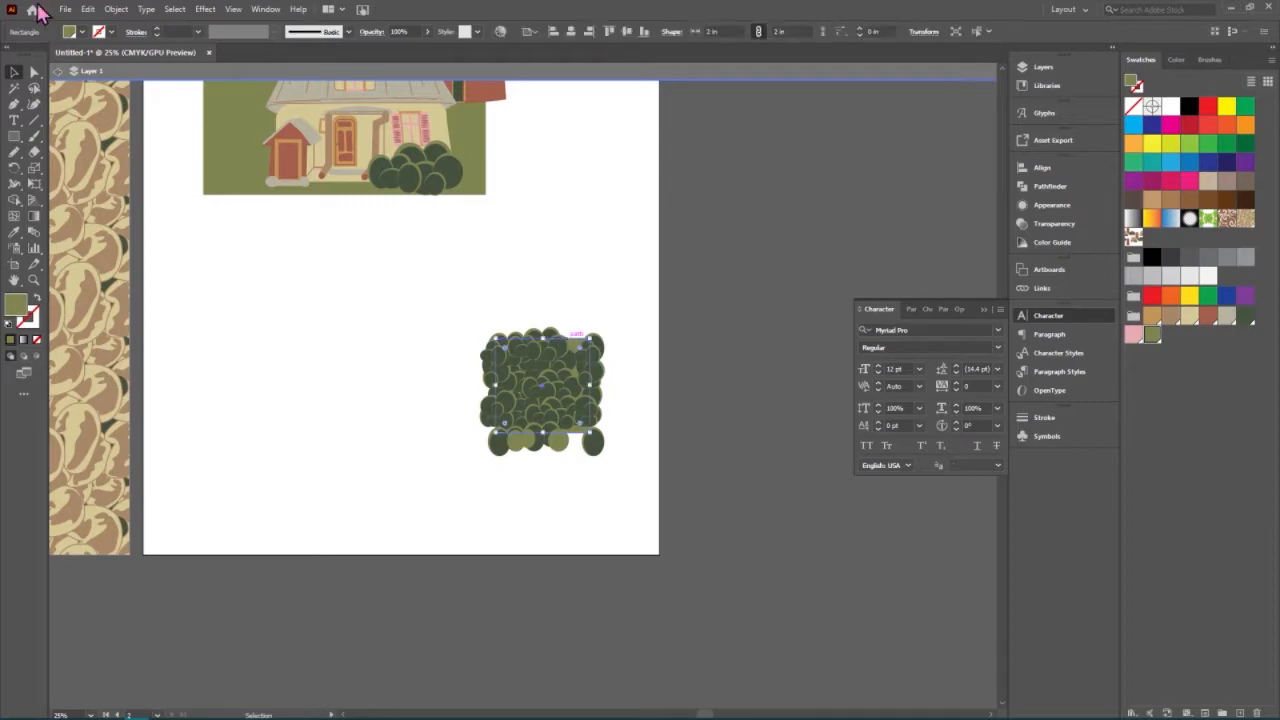
click(116, 9)
mouse_move(86, 10)
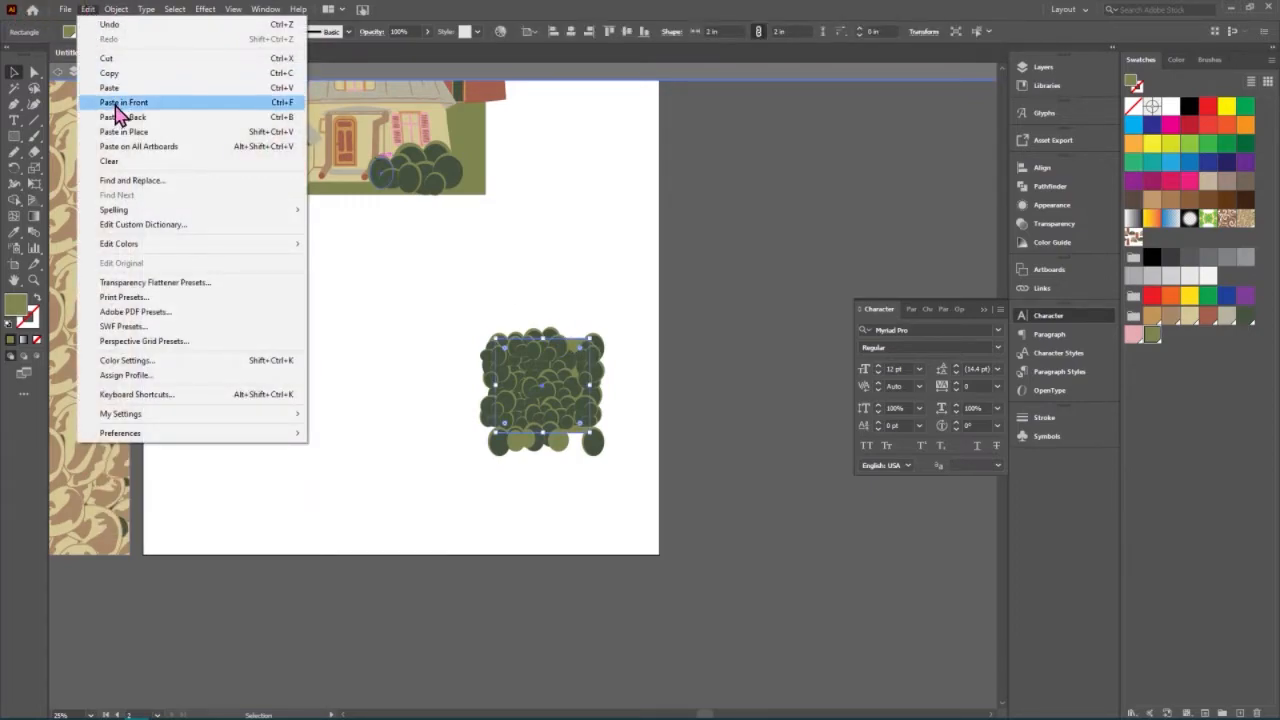
click(112, 73)
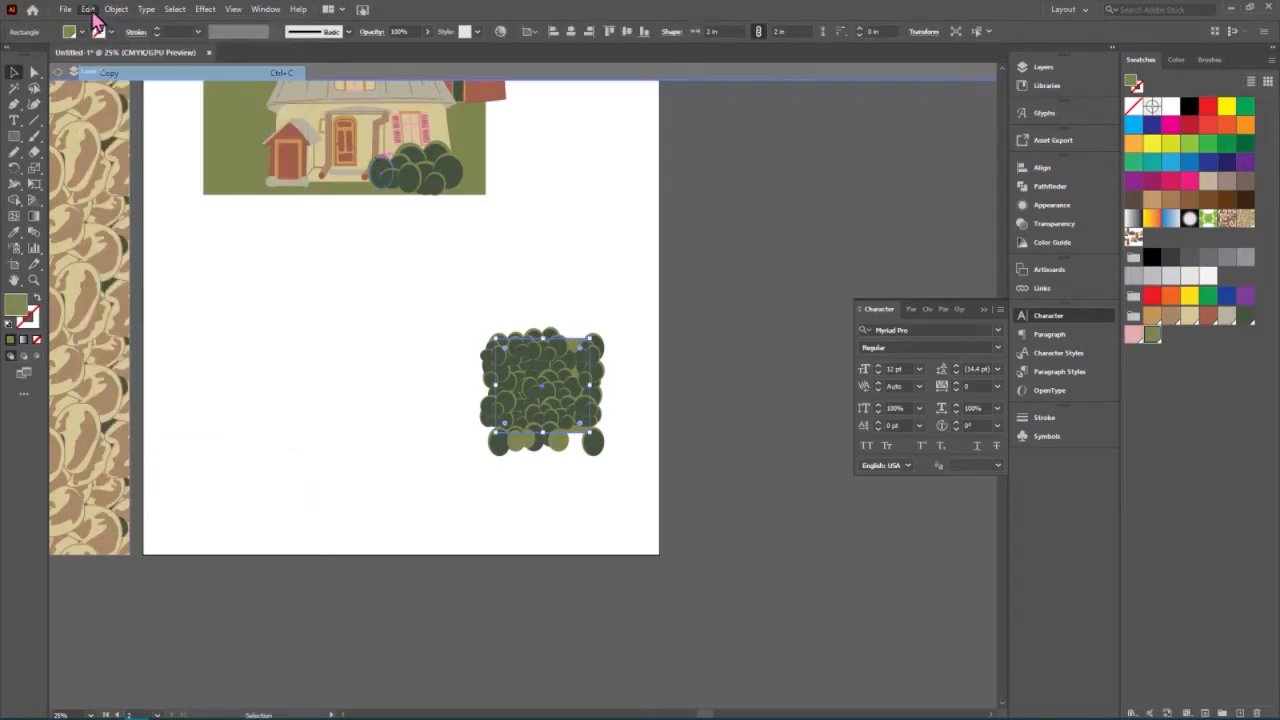
click(88, 10)
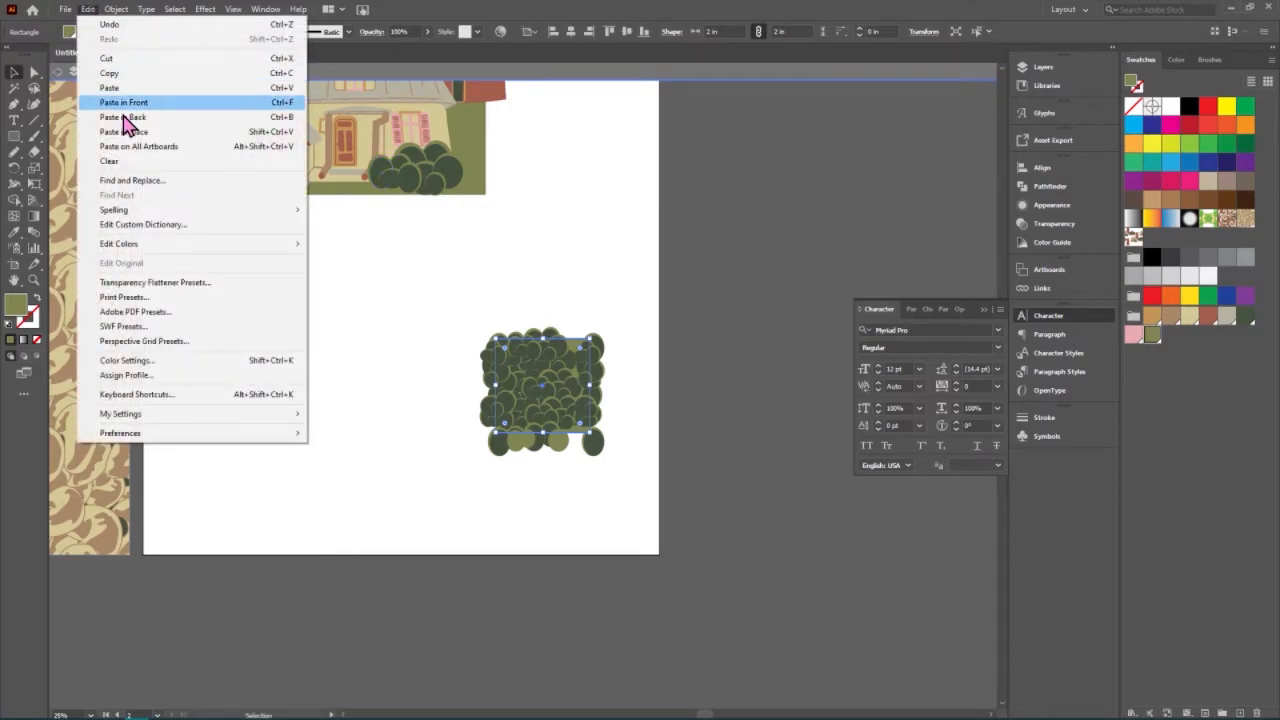
click(125, 119)
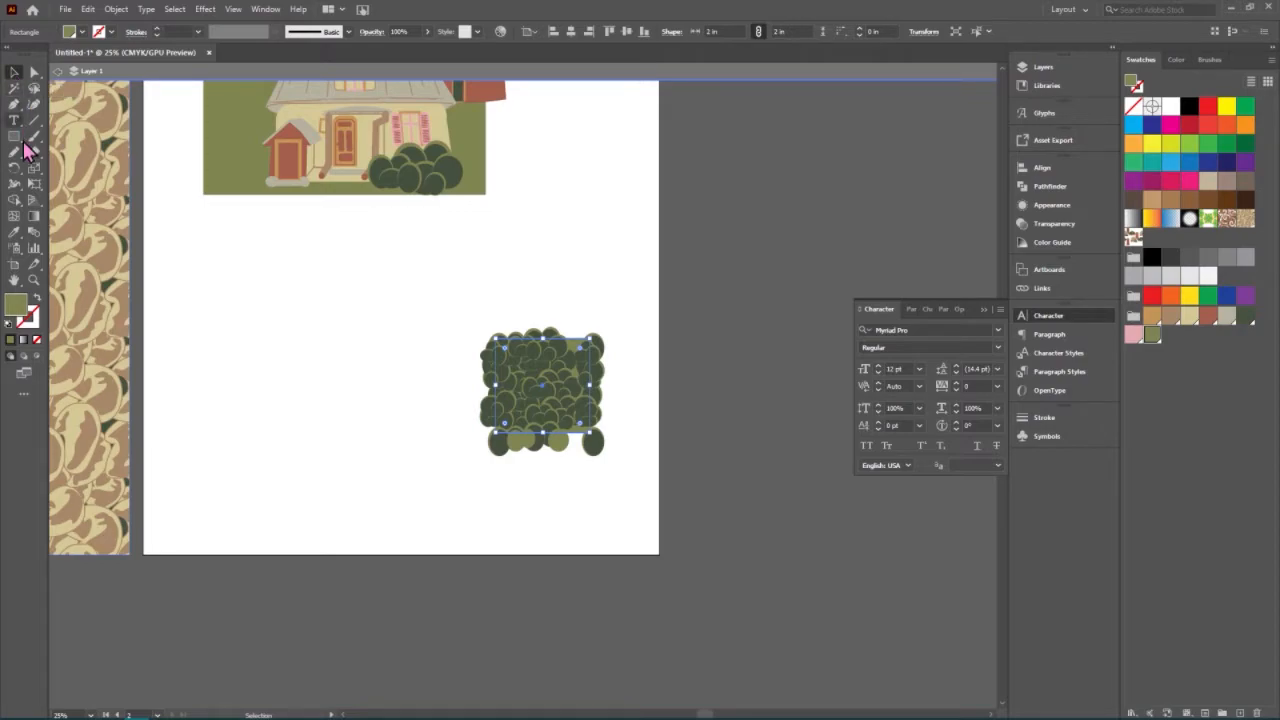
click(37, 341)
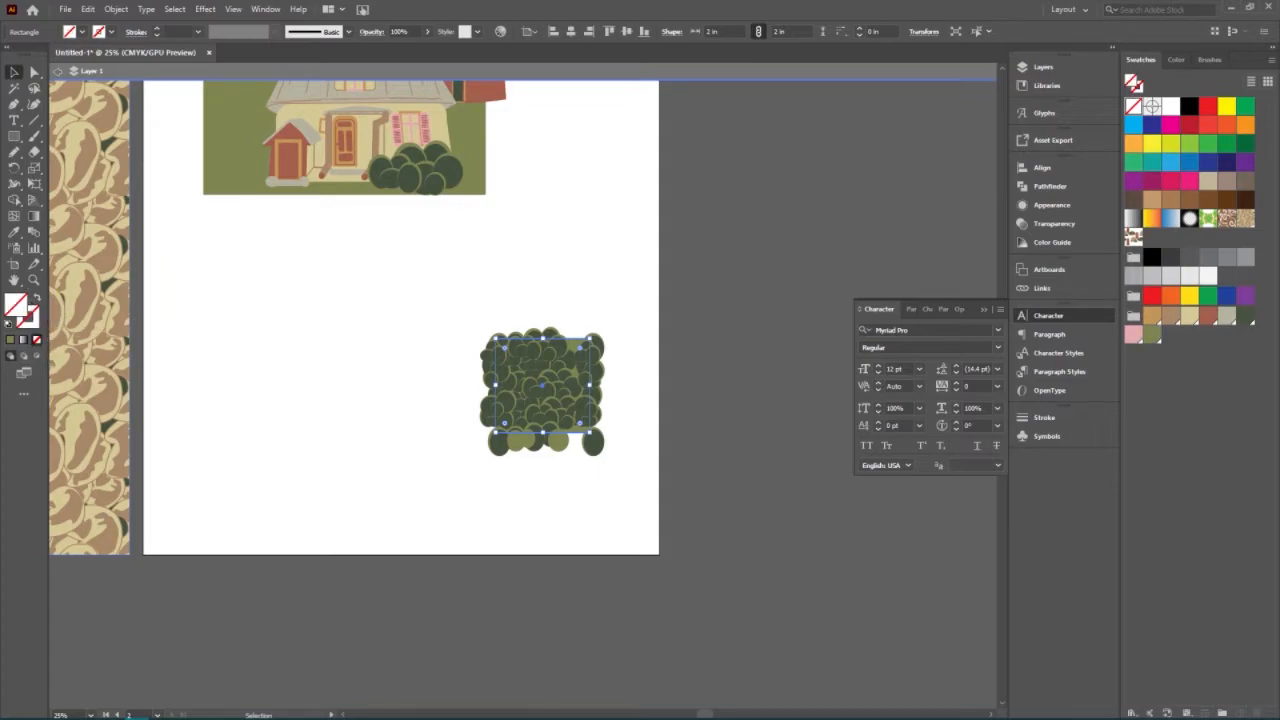
Make a pattern from all the bush artwork and its squares, with the overlap set to Bottom in Front.
click(614, 495)
drag(629, 498, 480, 376)
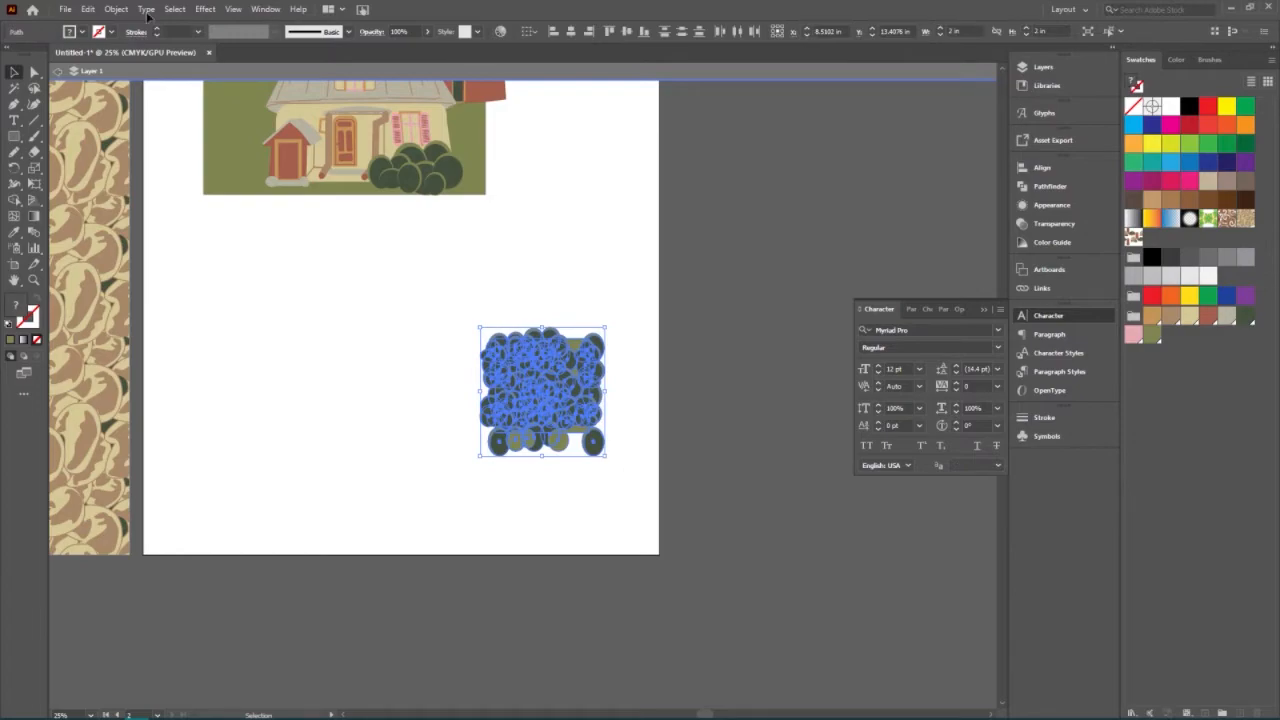
click(110, 9)
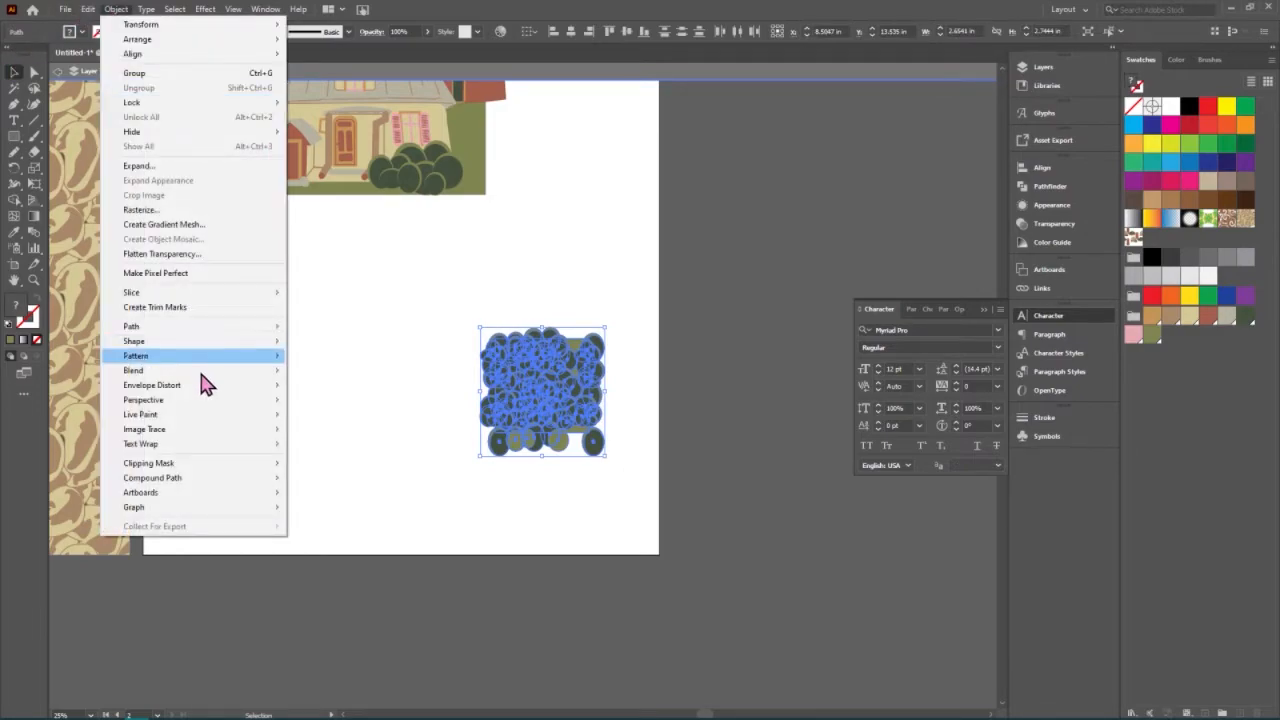
mouse_move(200, 370)
mouse_move(260, 356)
click(310, 360)
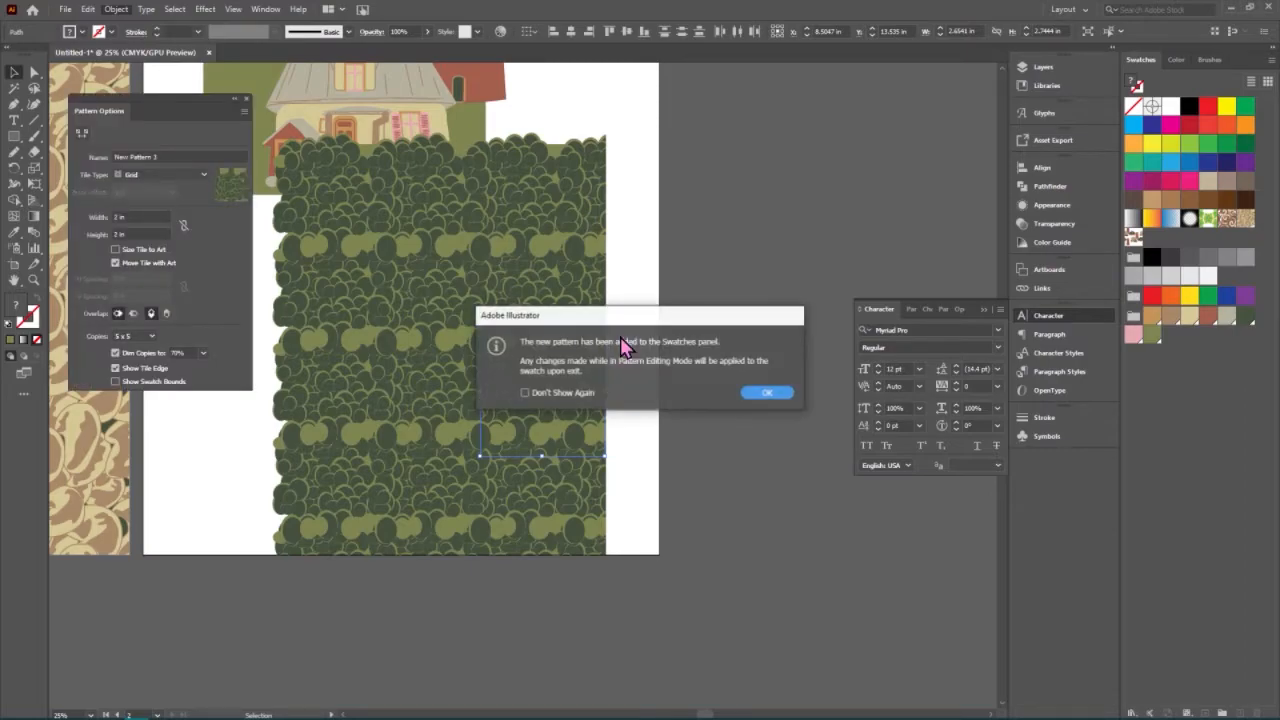
click(766, 393)
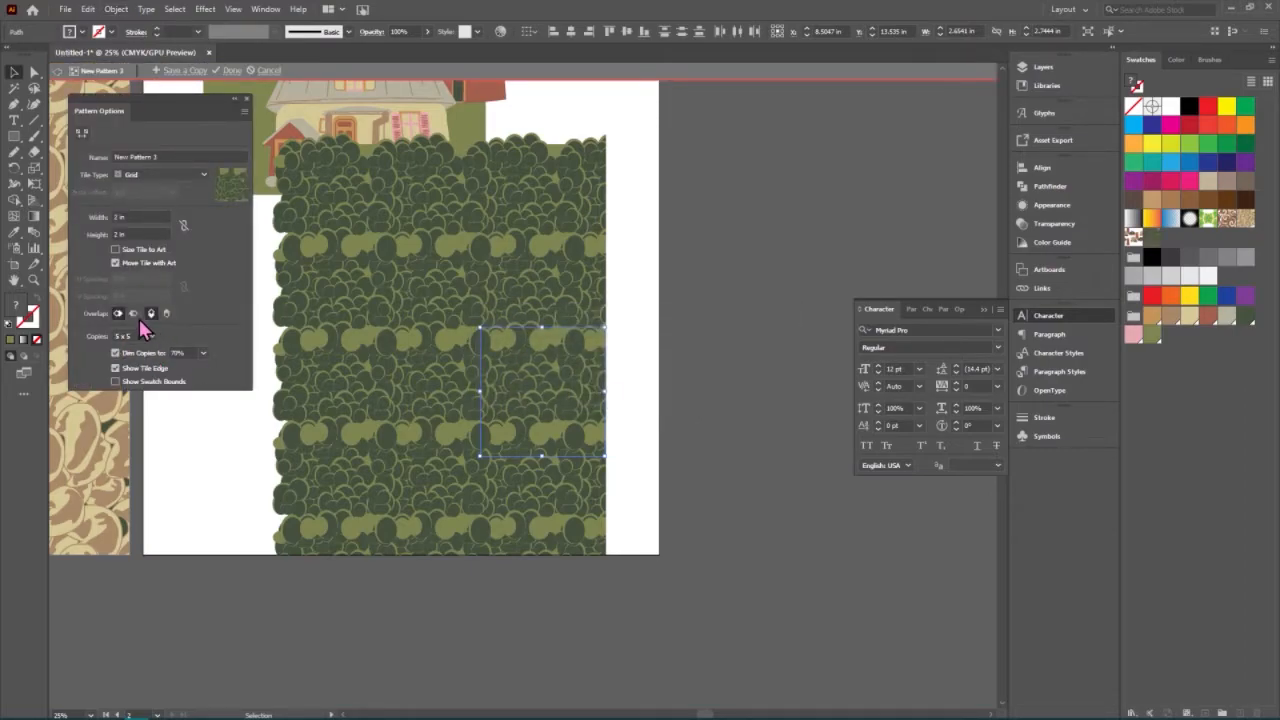
click(165, 313)
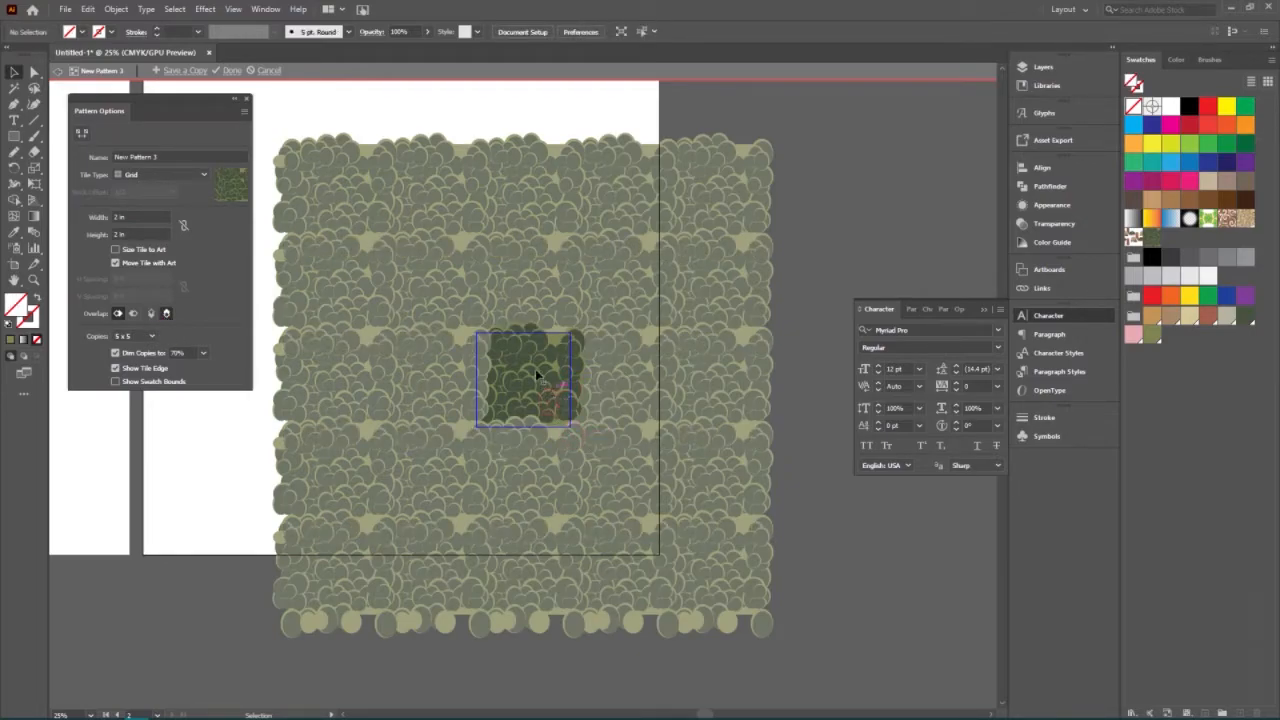
Fill the gaps near the pattern tile's top and bottom edges with bush ovals and finish pattern editing.
click(516, 346)
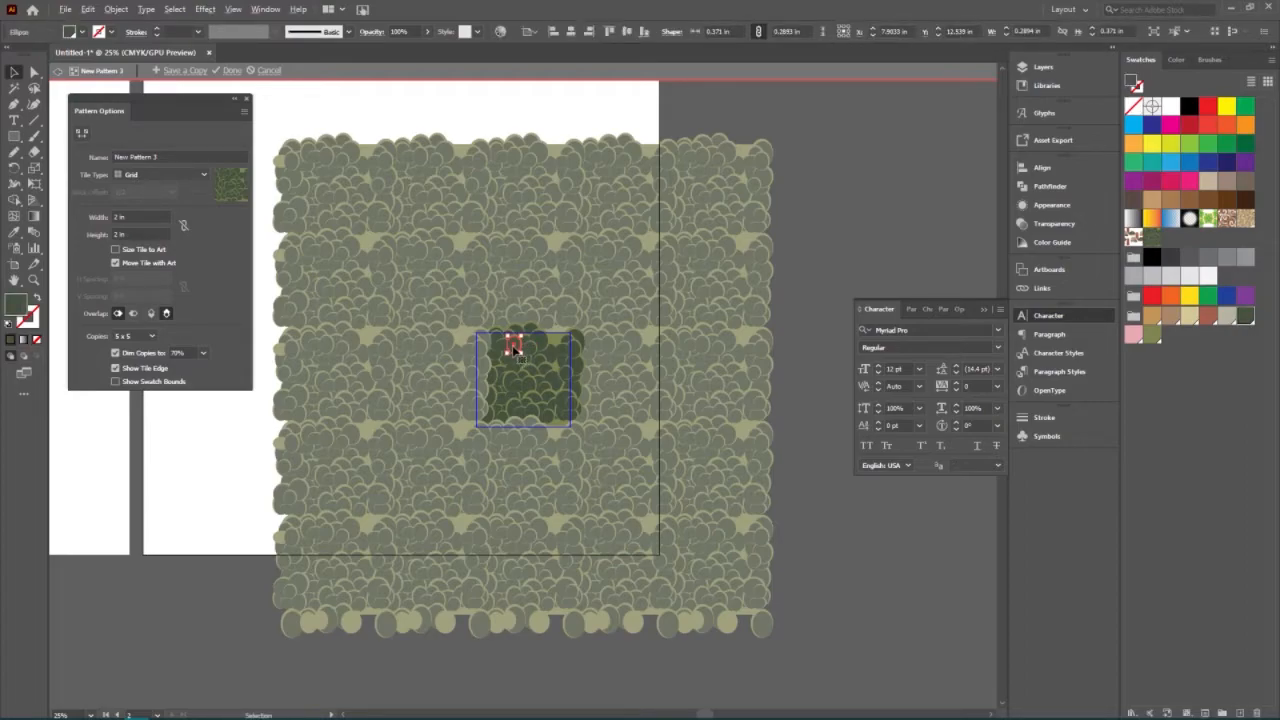
drag(542, 346, 557, 342)
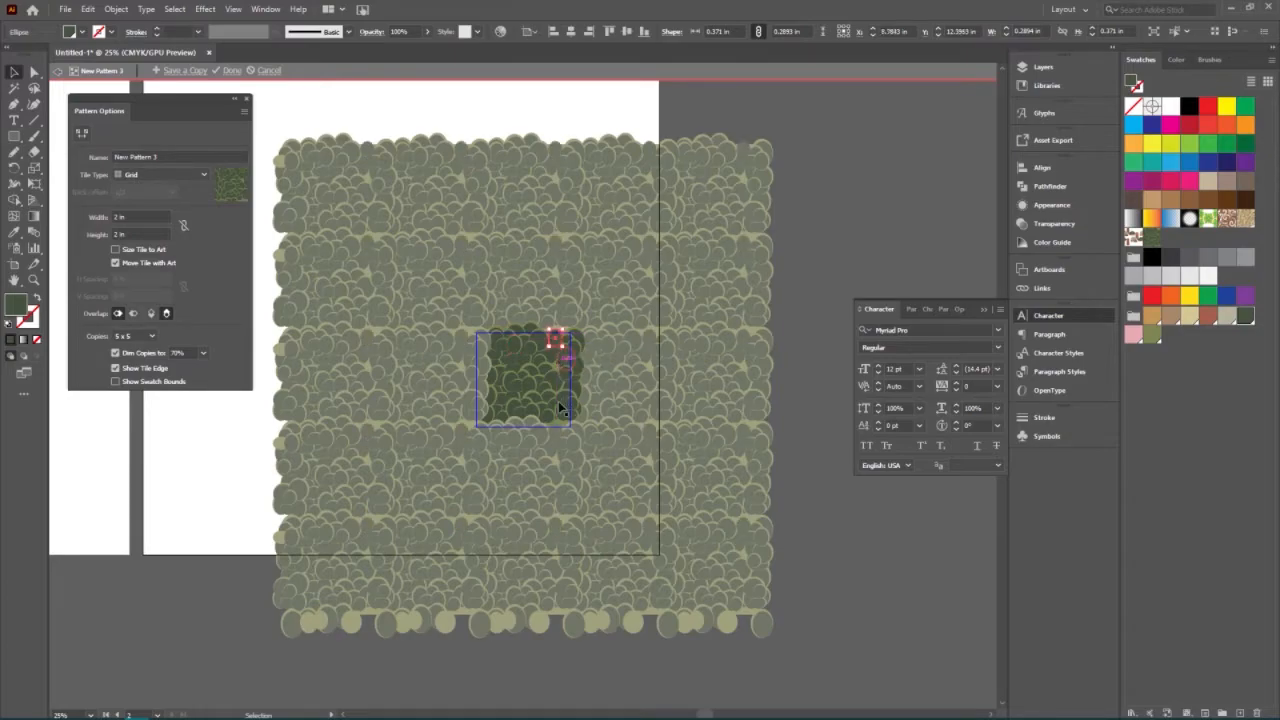
drag(535, 390, 556, 364)
drag(548, 432, 548, 432)
click(261, 88)
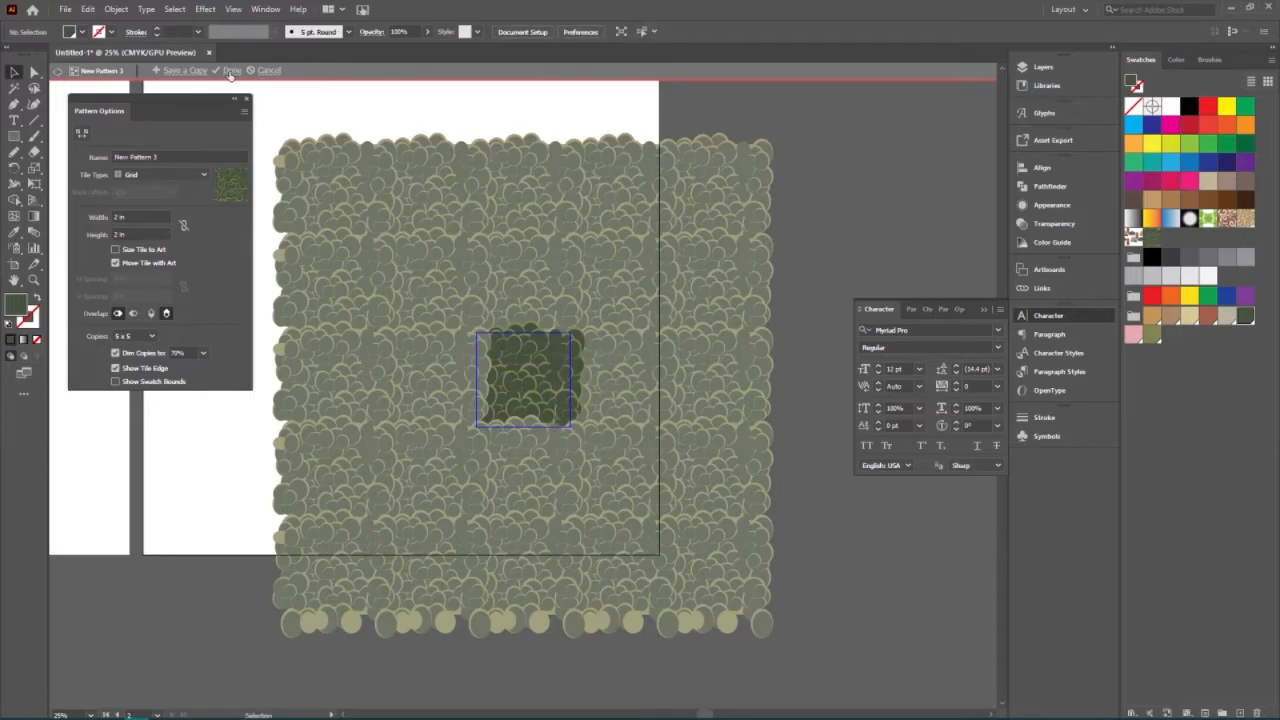
click(231, 71)
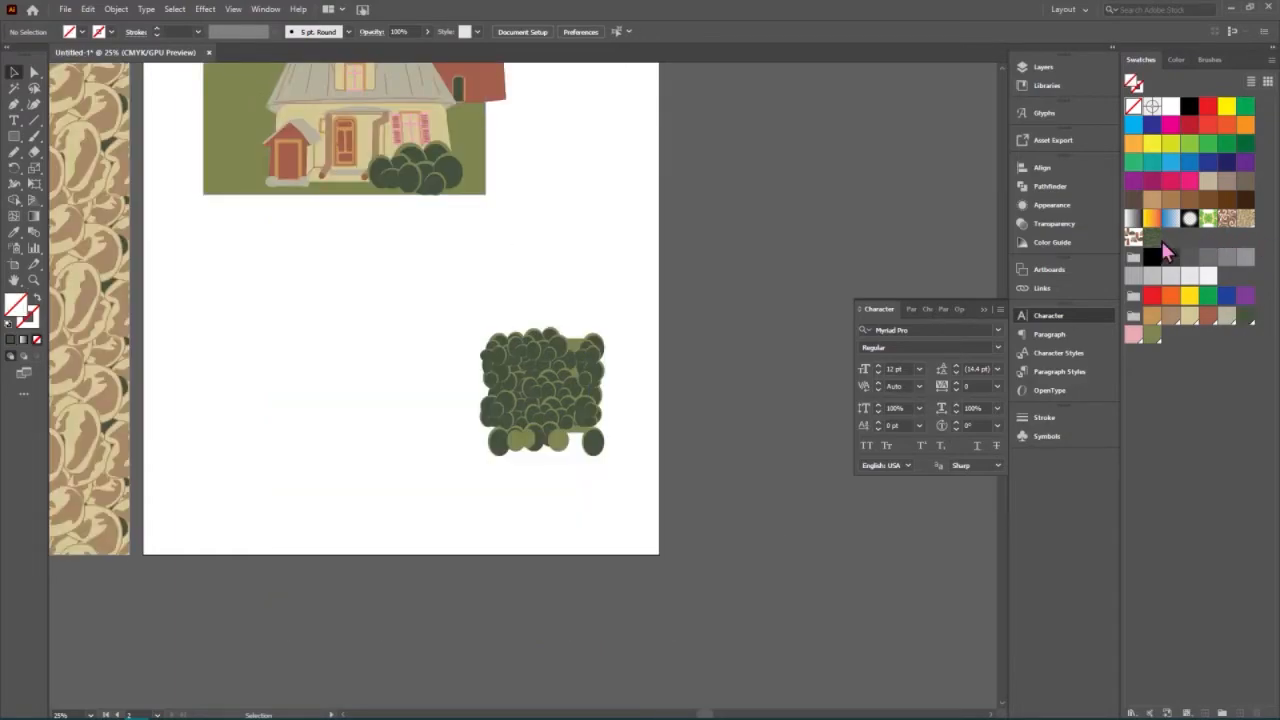
scroll(525, 265, up, 4)
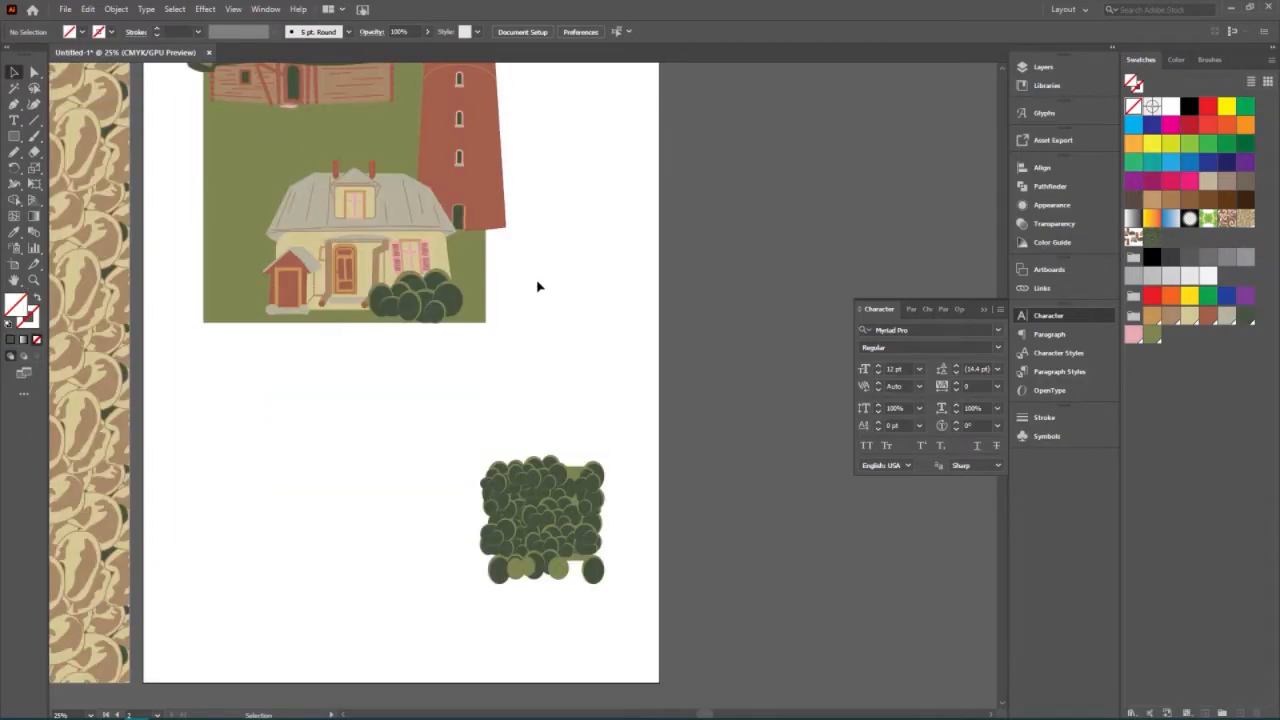
Fill the 6 by 8 in background rectangle behind the buildings with the bush pattern swatch.
scroll(540, 287, up, 2)
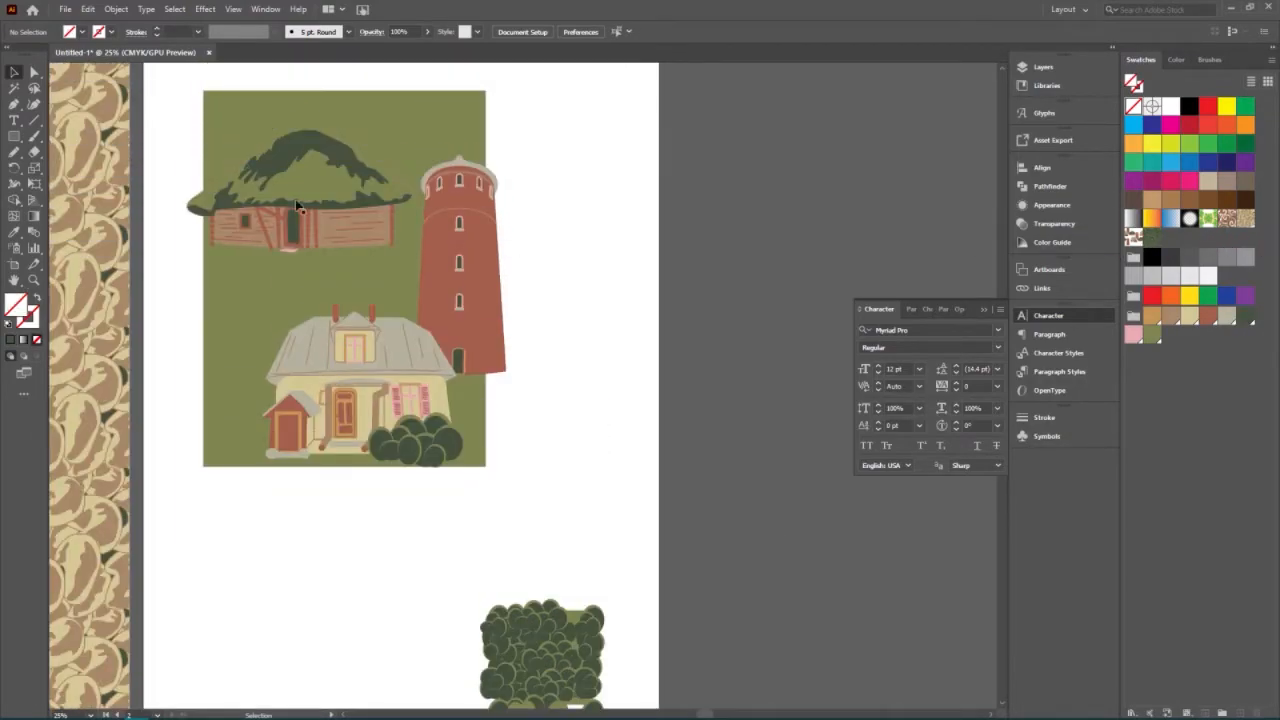
click(15, 137)
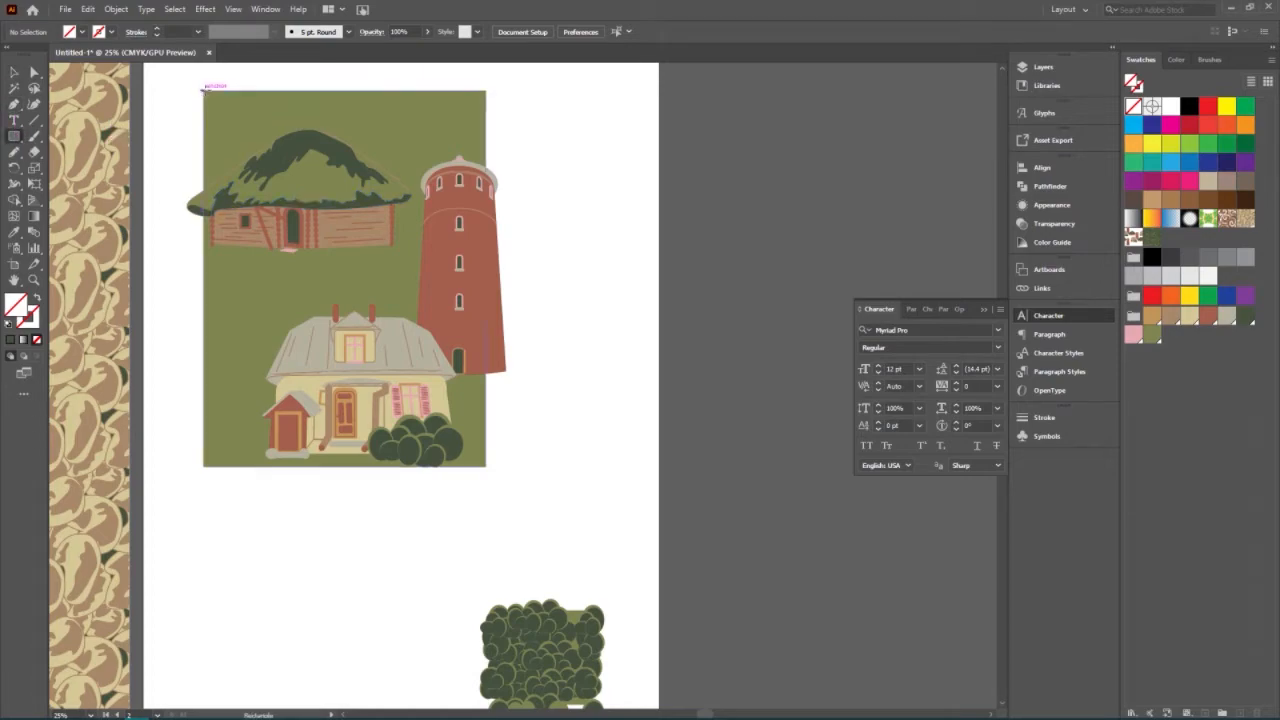
click(14, 72)
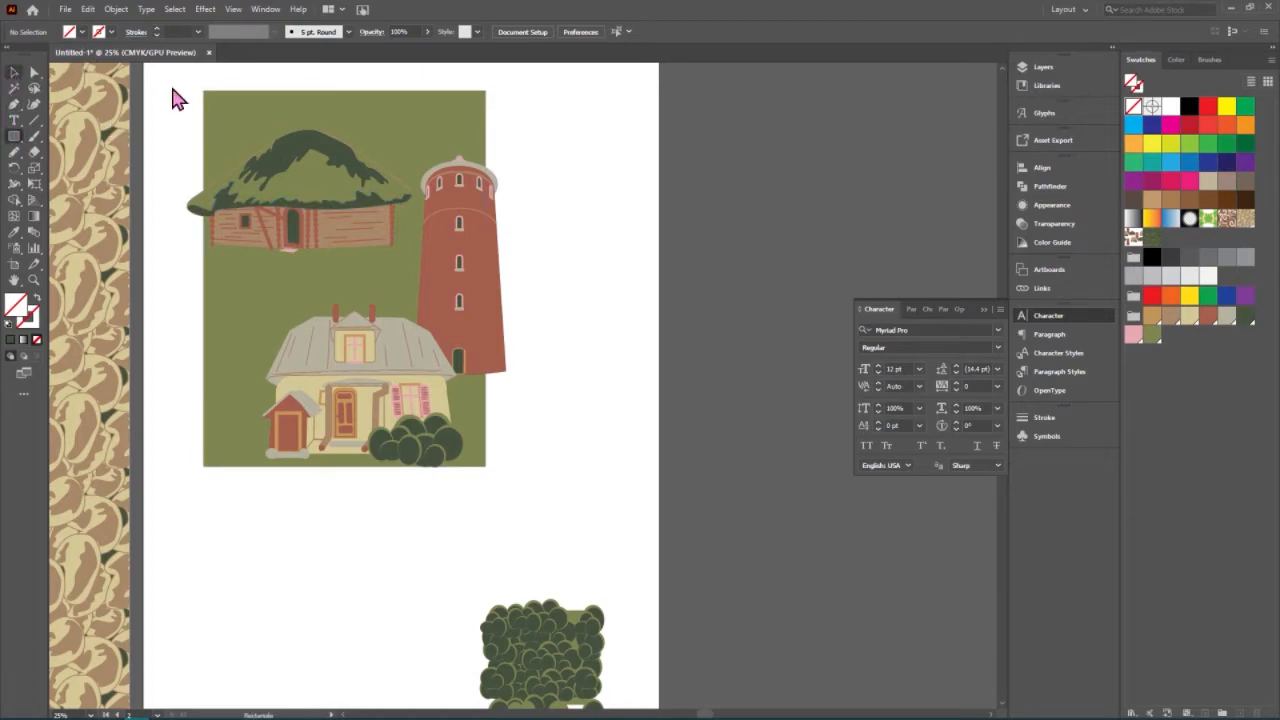
click(1151, 237)
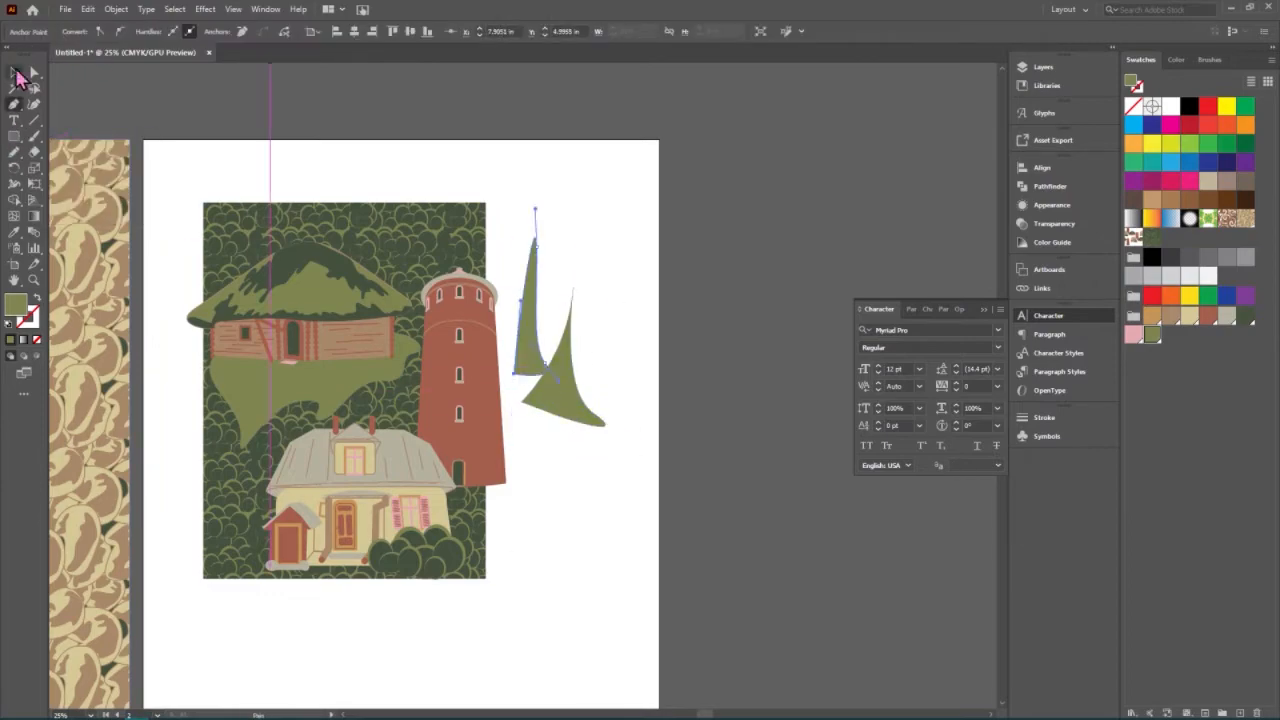
Place the tree shapes beside the tower and the farmhouse, and bring the farmhouse group to the front.
mouse_move(557, 300)
mouse_down()
mouse_move(430, 280)
mouse_move(478, 283)
mouse_up()
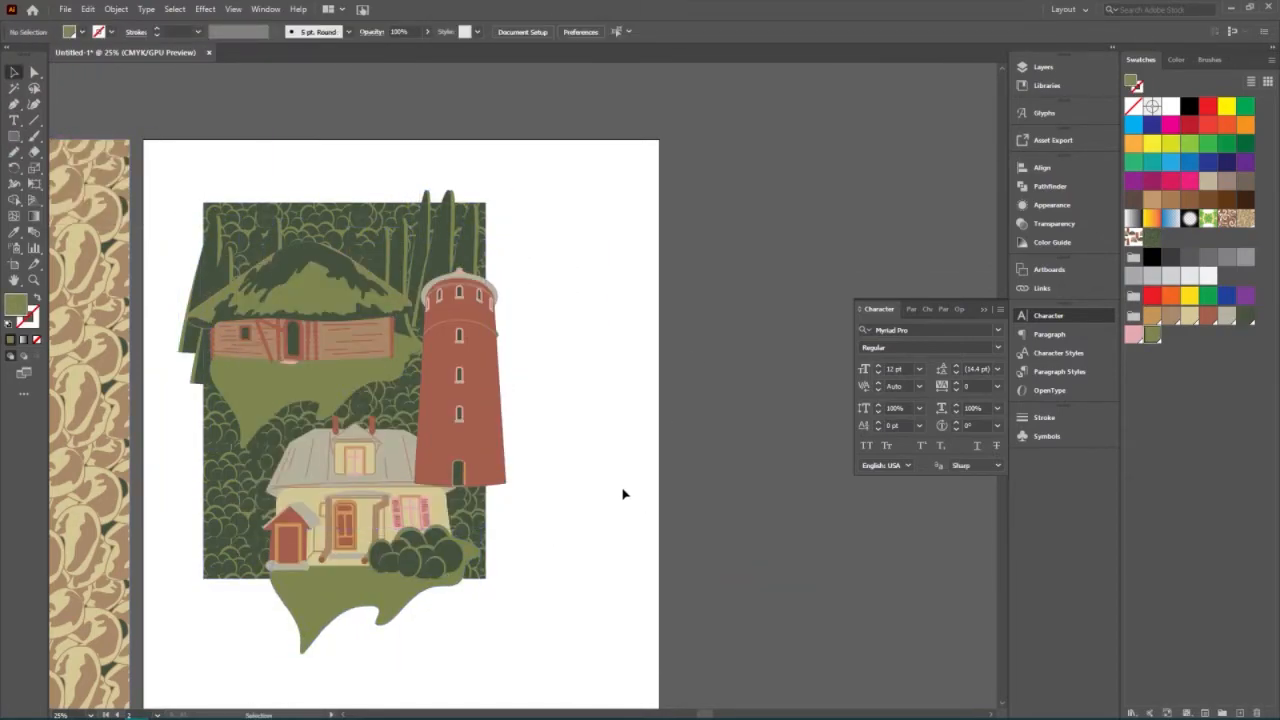
drag(449, 250, 264, 470)
right_click(377, 477)
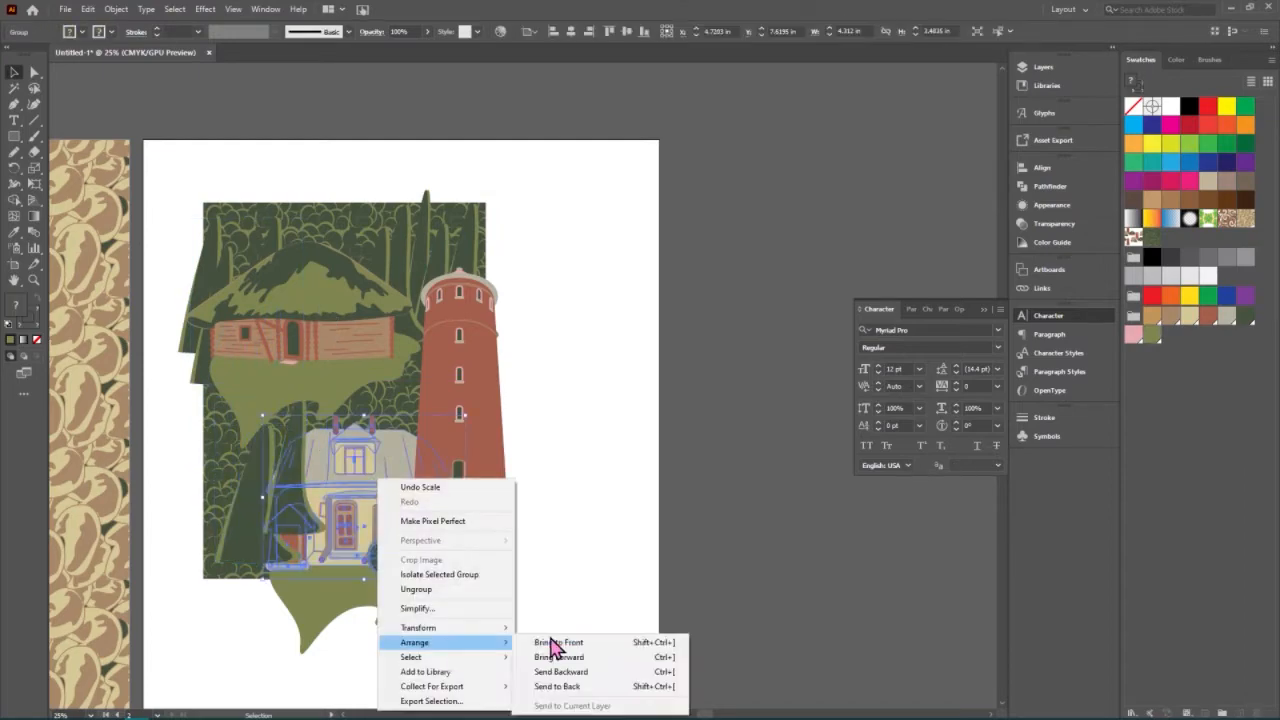
mouse_move(449, 649)
click(565, 628)
Pick up the farmhouse roof's grey as the fill and paint smoke puffs above the two chimneys.
key(a)
click(280, 474)
click(566, 391)
key(v)
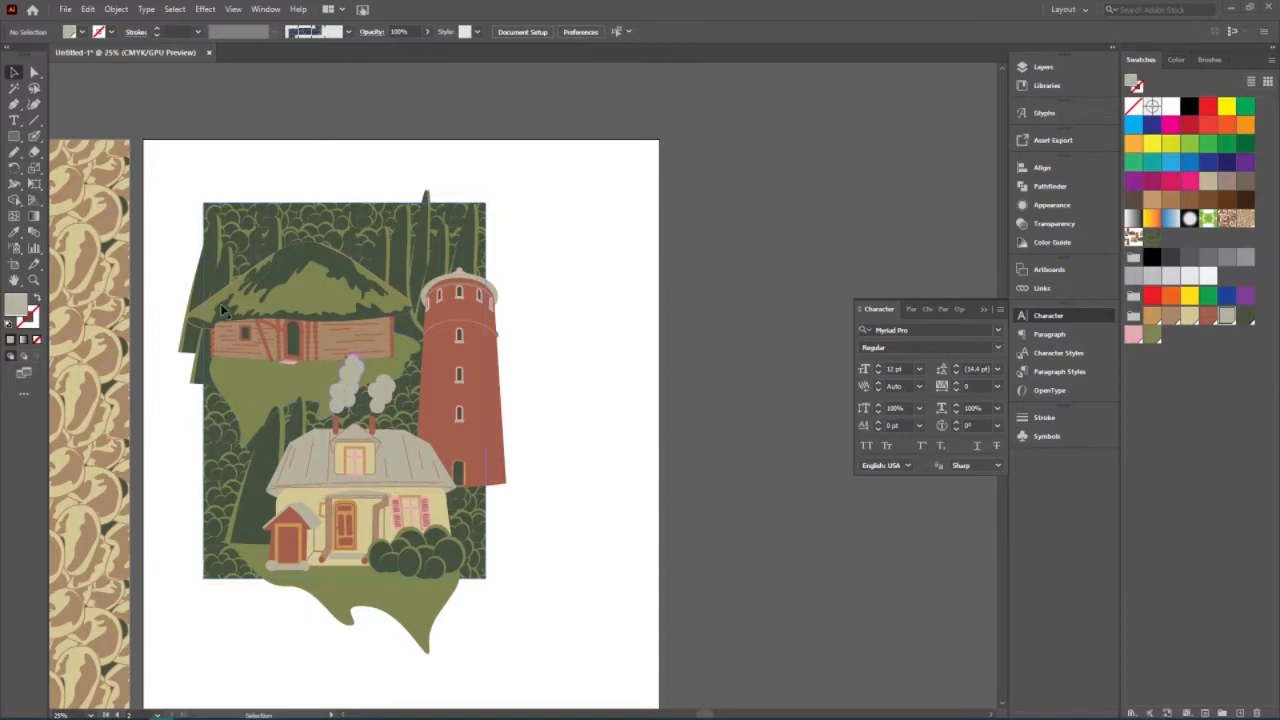
Paste a copy of the bush-patterned background rectangle directly behind it and give the copy no fill and no stroke.
click(324, 223)
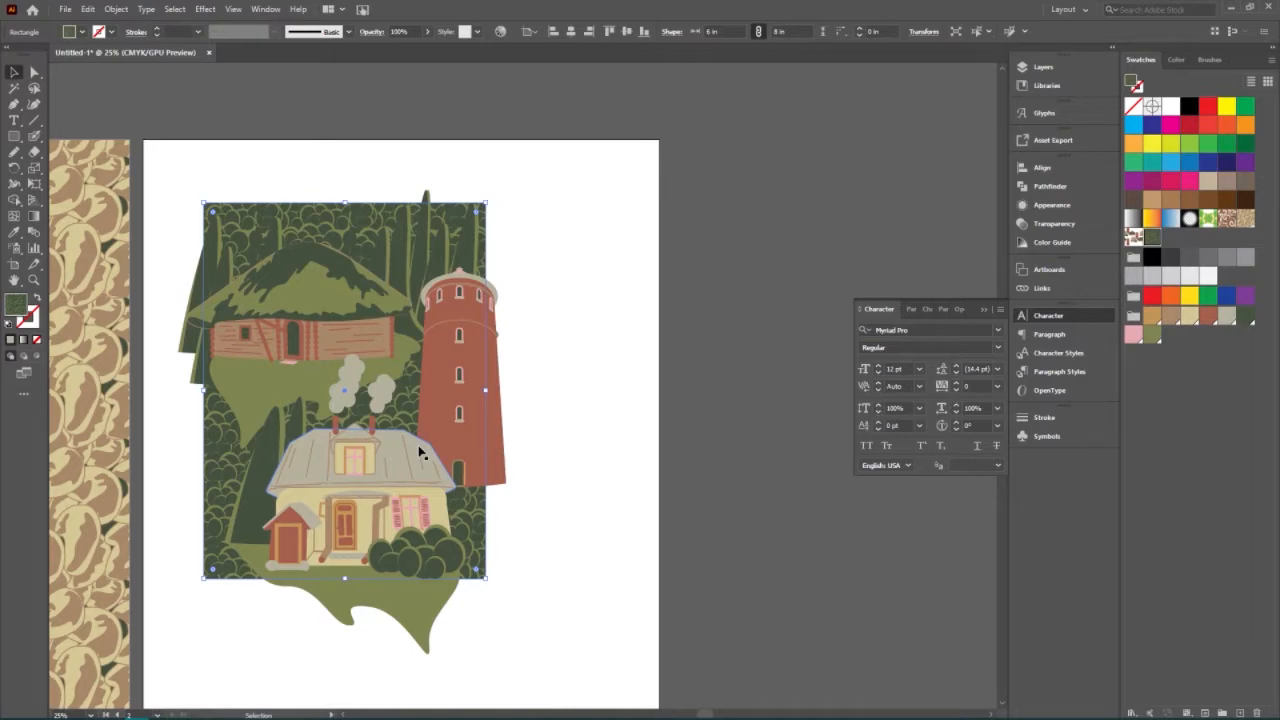
key(ctrl+c)
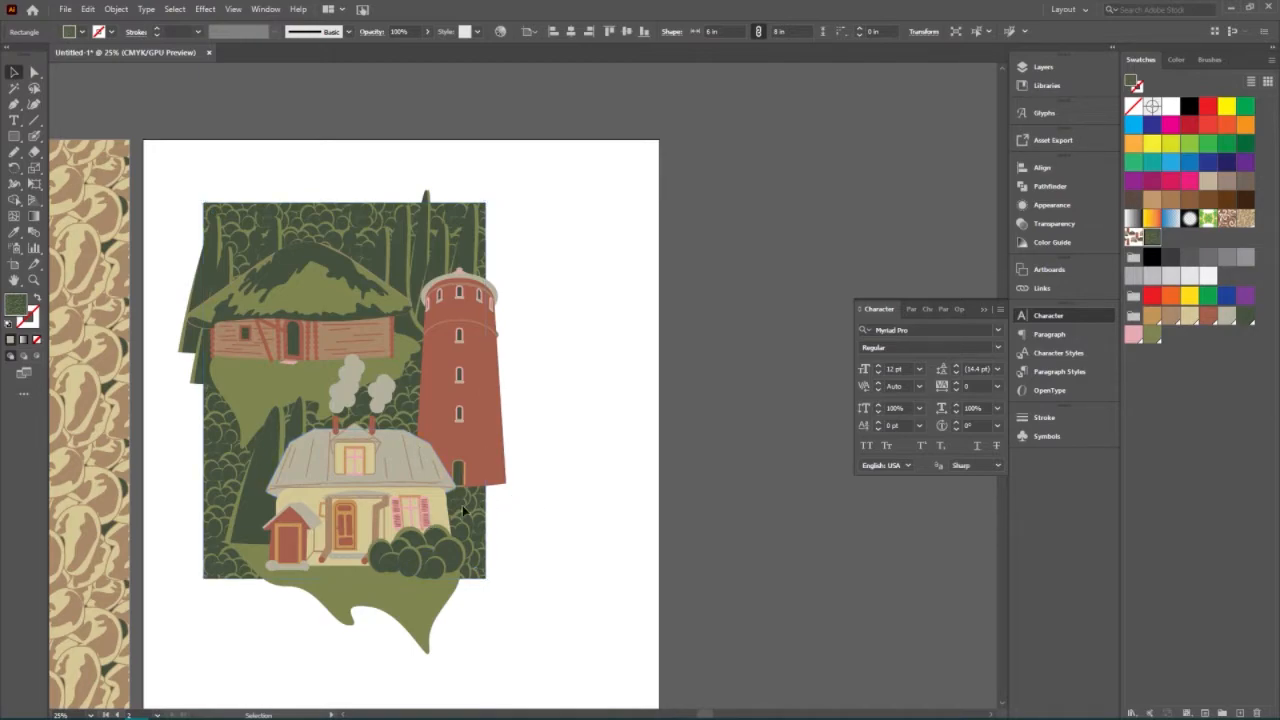
key(ctrl+f)
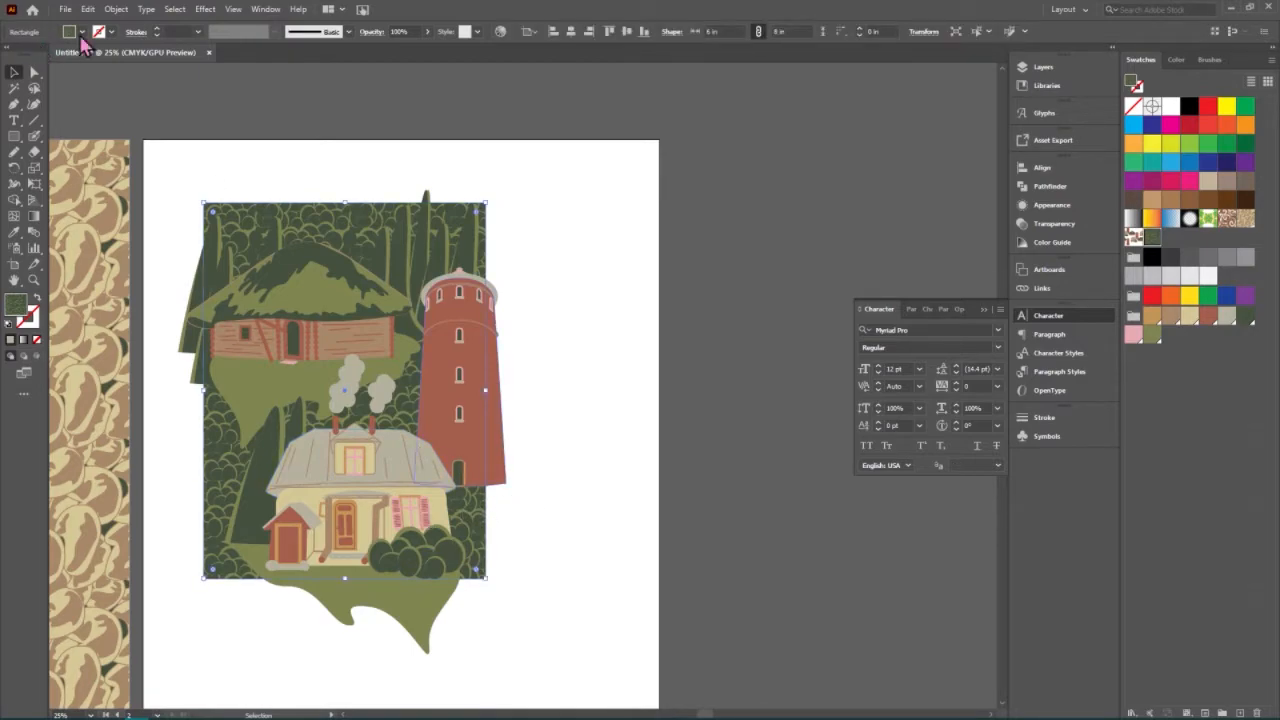
click(88, 9)
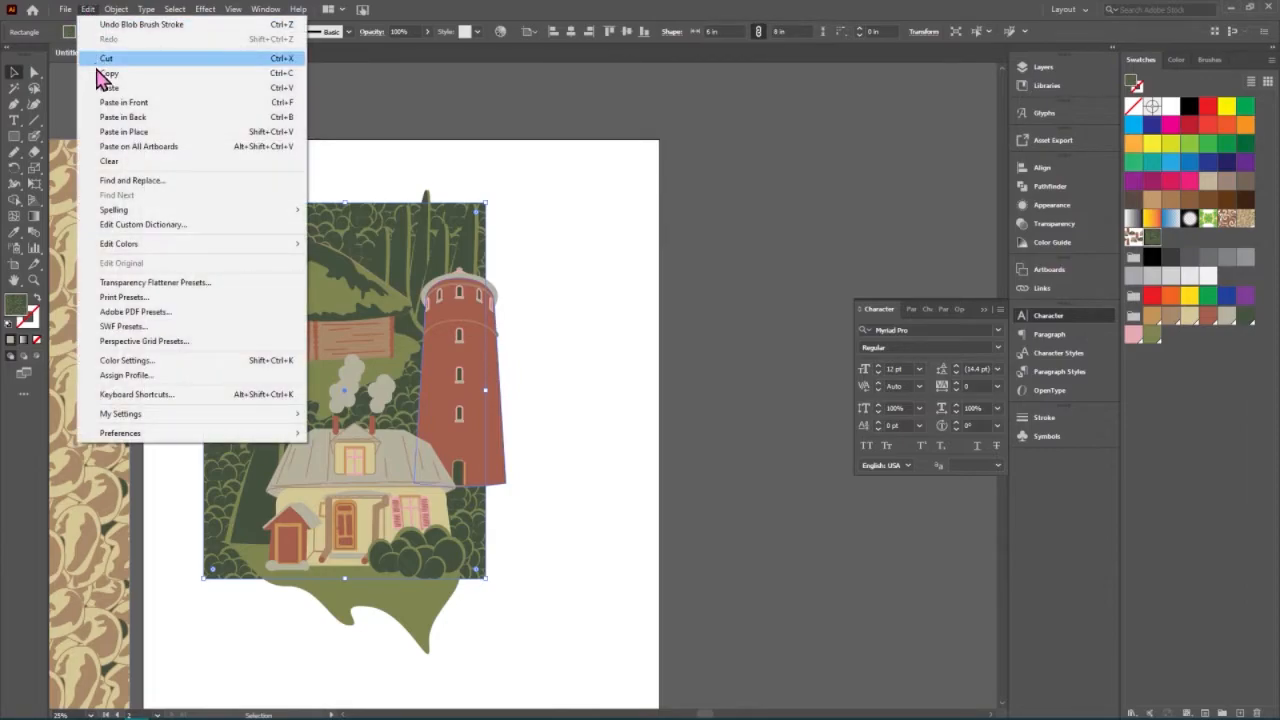
click(105, 58)
click(88, 9)
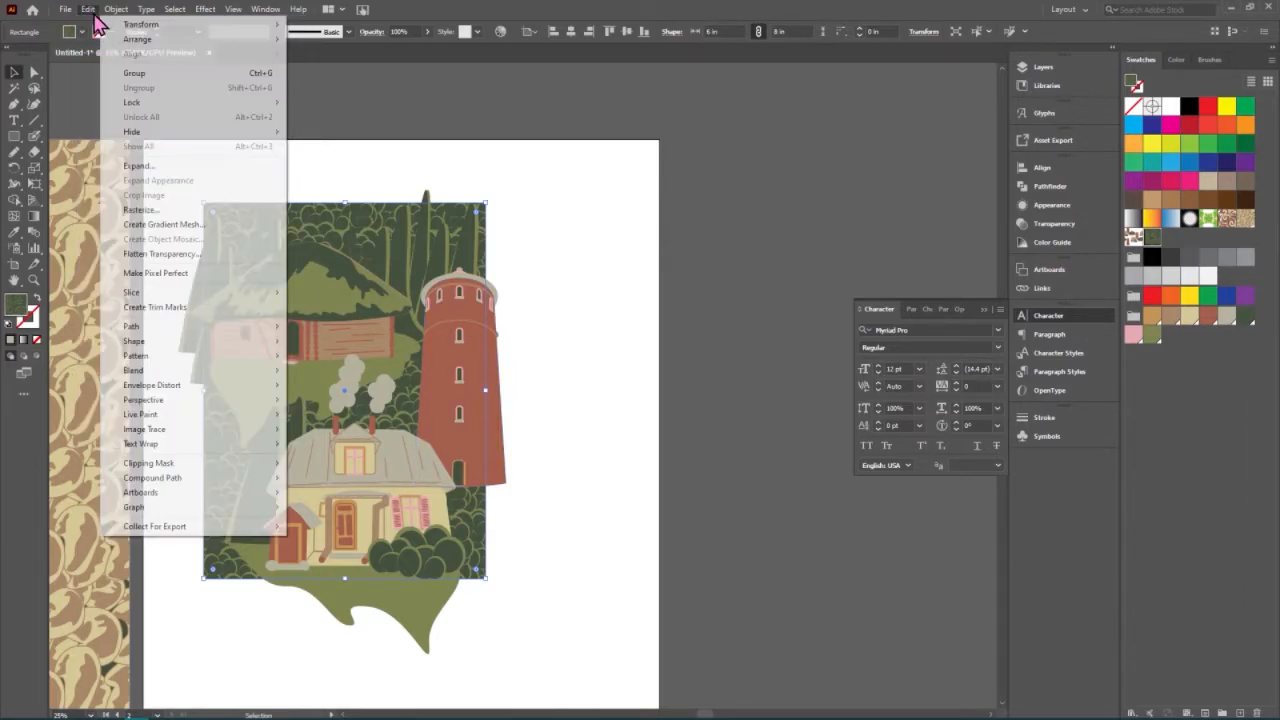
click(113, 120)
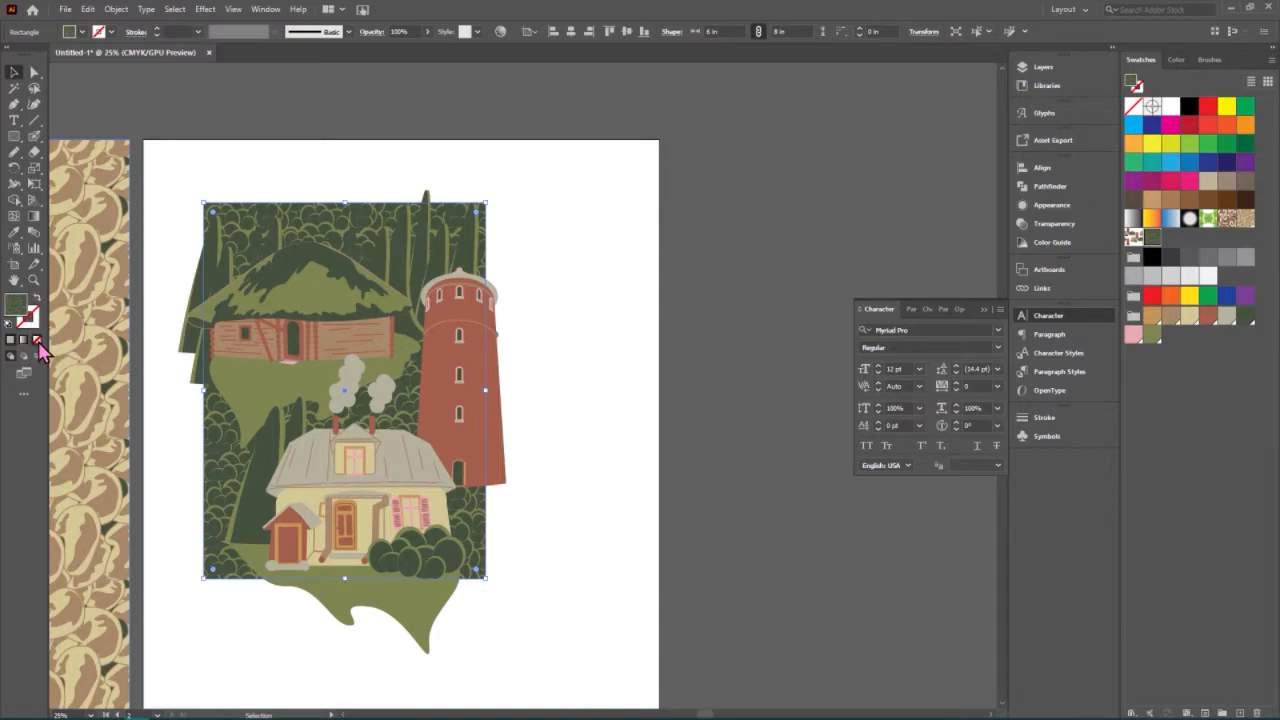
click(38, 341)
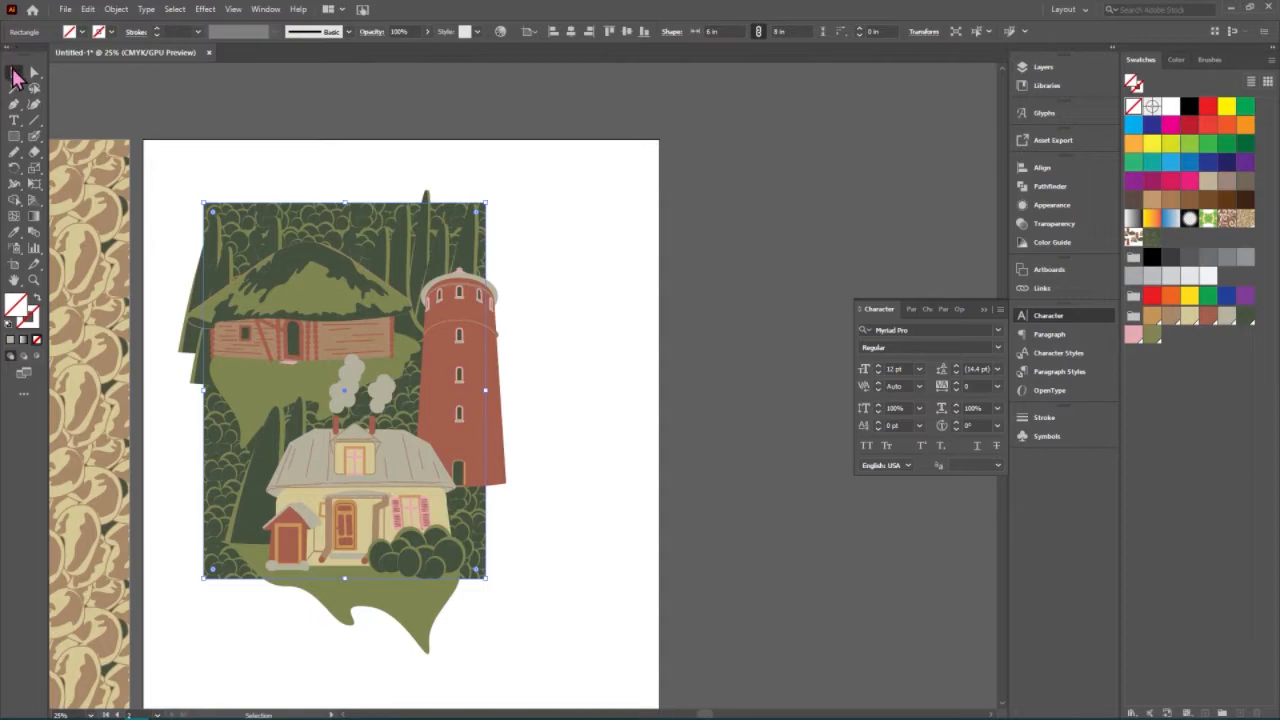
Try to make a pattern from all the building, tree and ground artwork together with its bush-patterned background rectangle.
drag(331, 162, 540, 660)
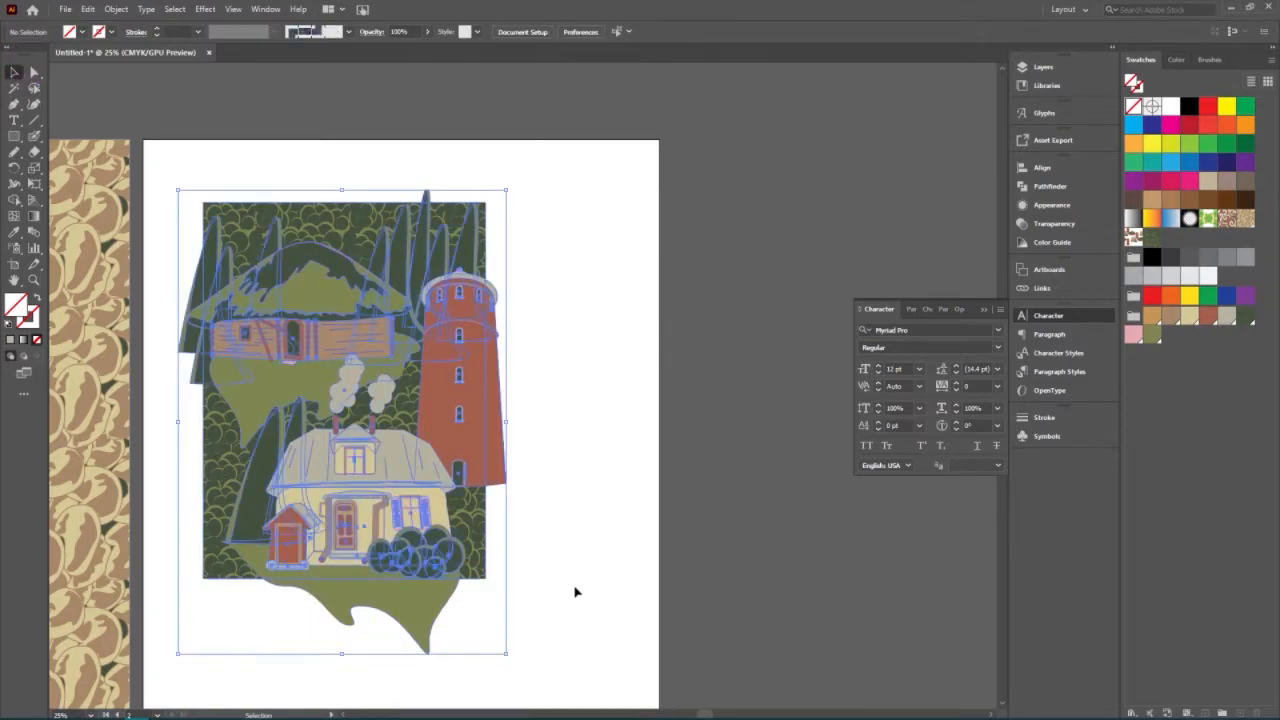
click(635, 533)
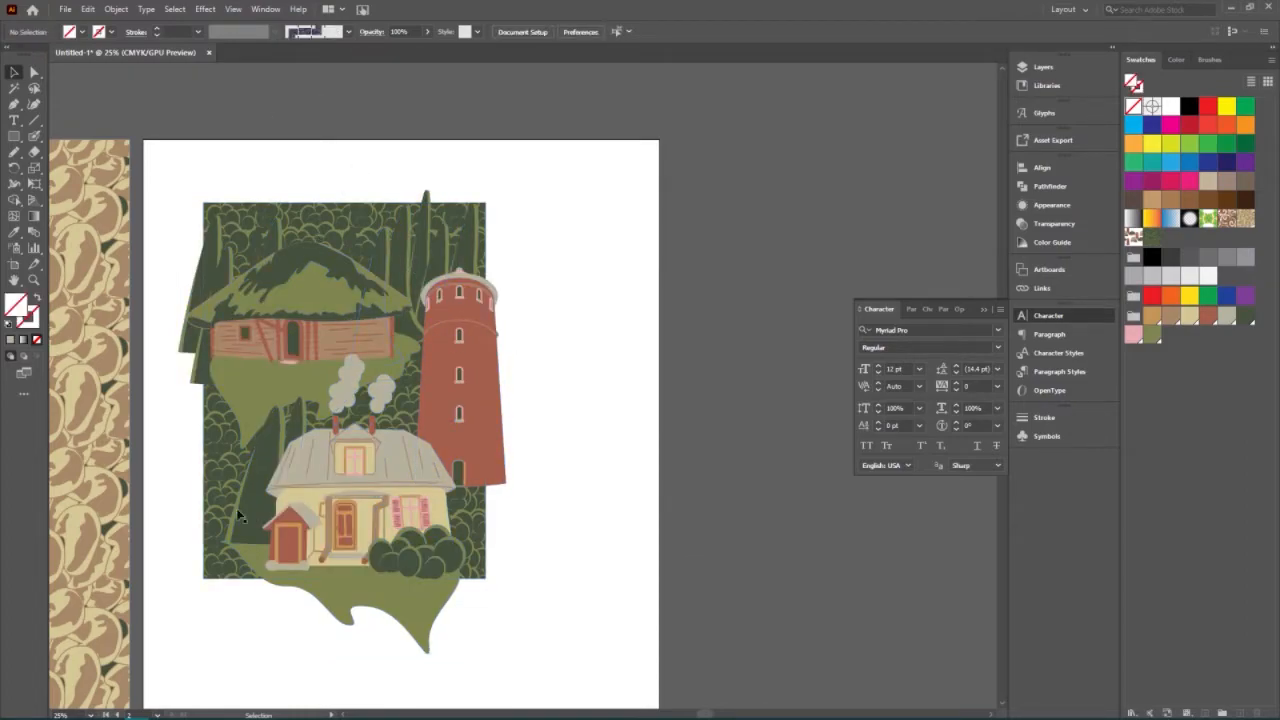
click(224, 464)
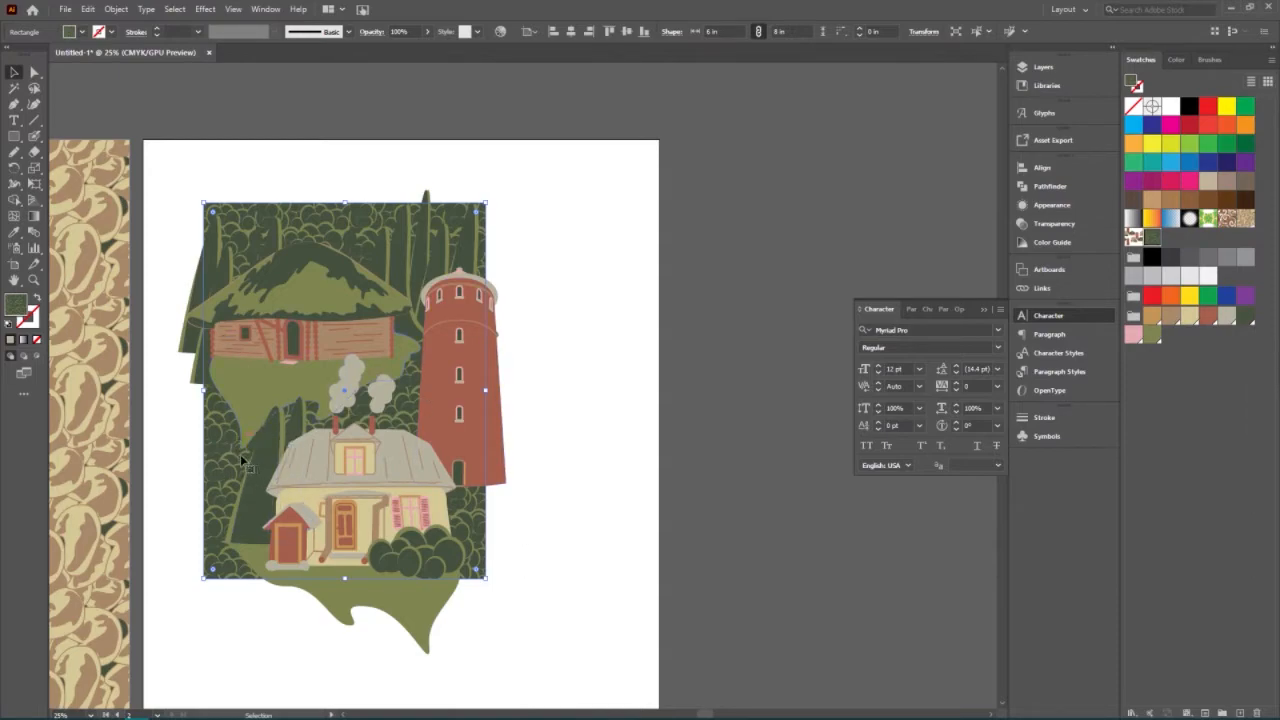
click(571, 680)
drag(259, 164, 166, 157)
click(84, 12)
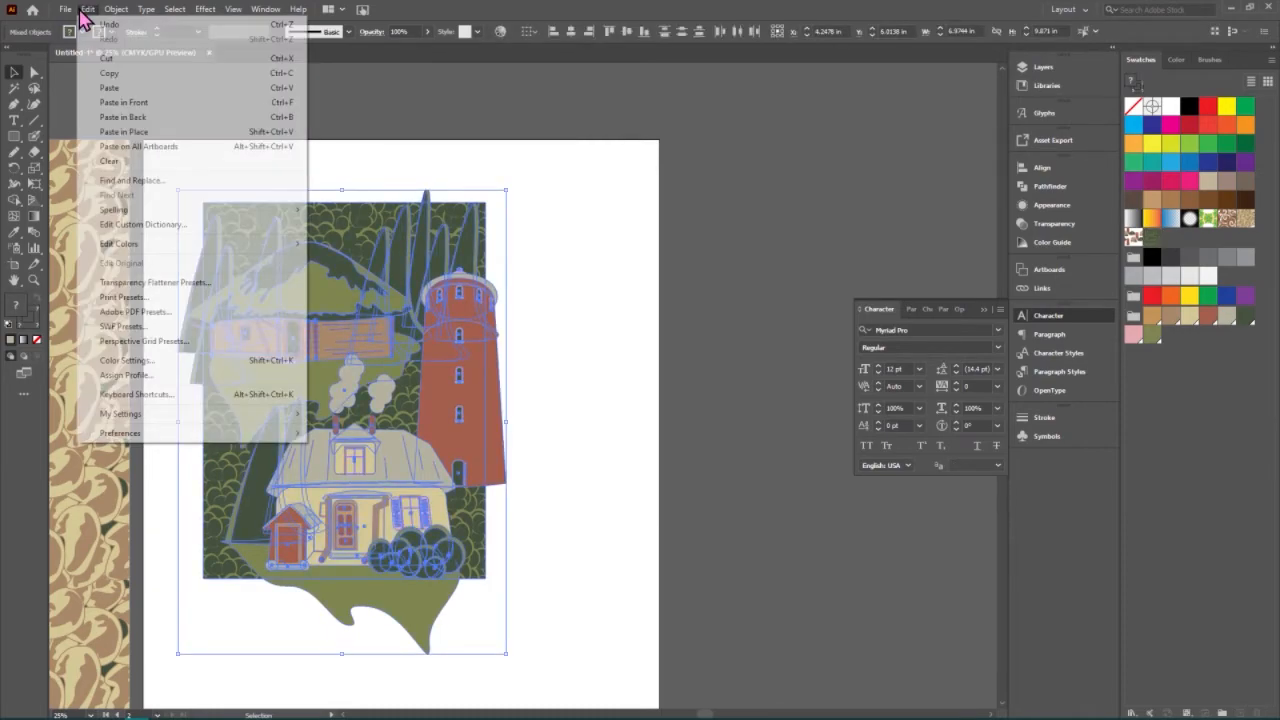
mouse_move(66, 14)
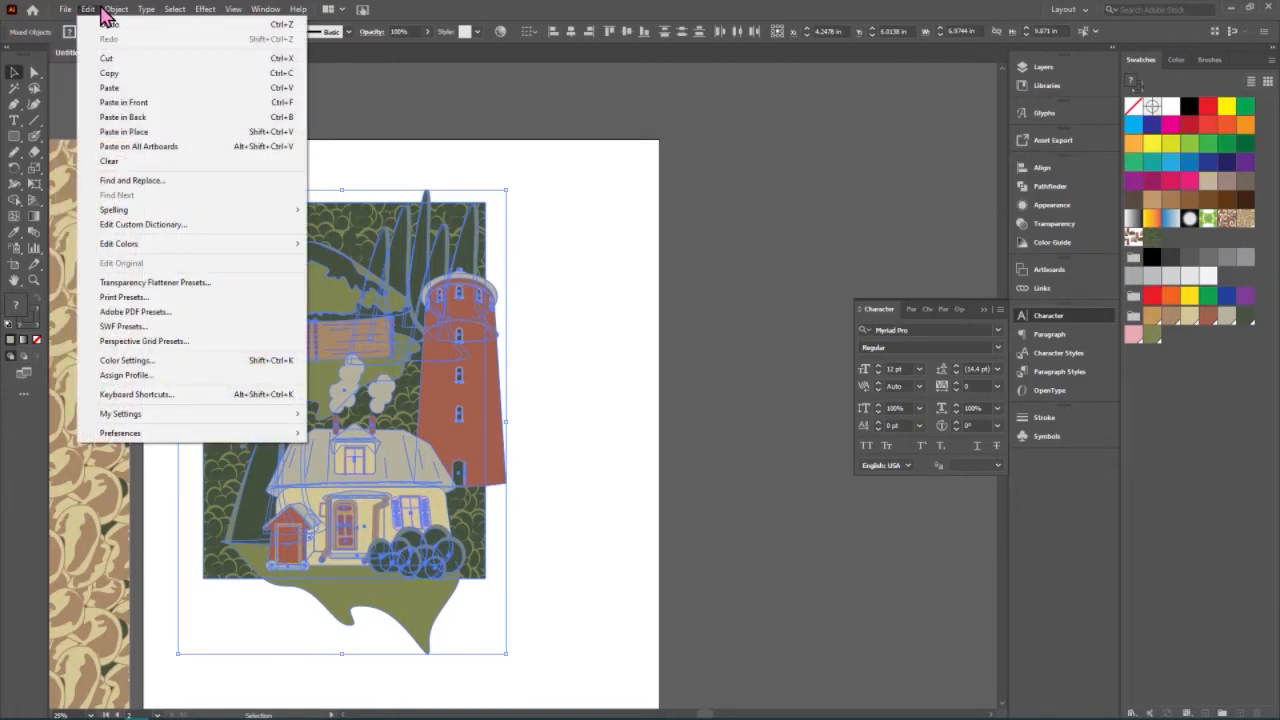
mouse_move(116, 10)
mouse_move(274, 357)
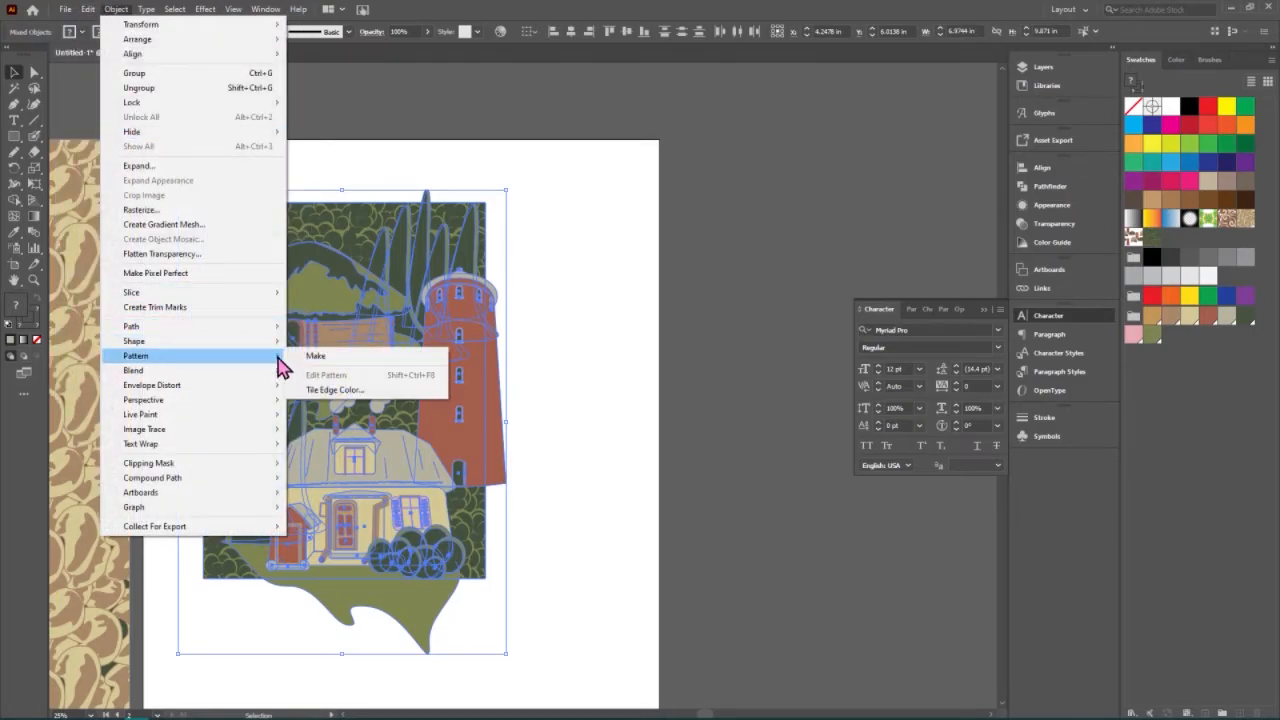
click(348, 360)
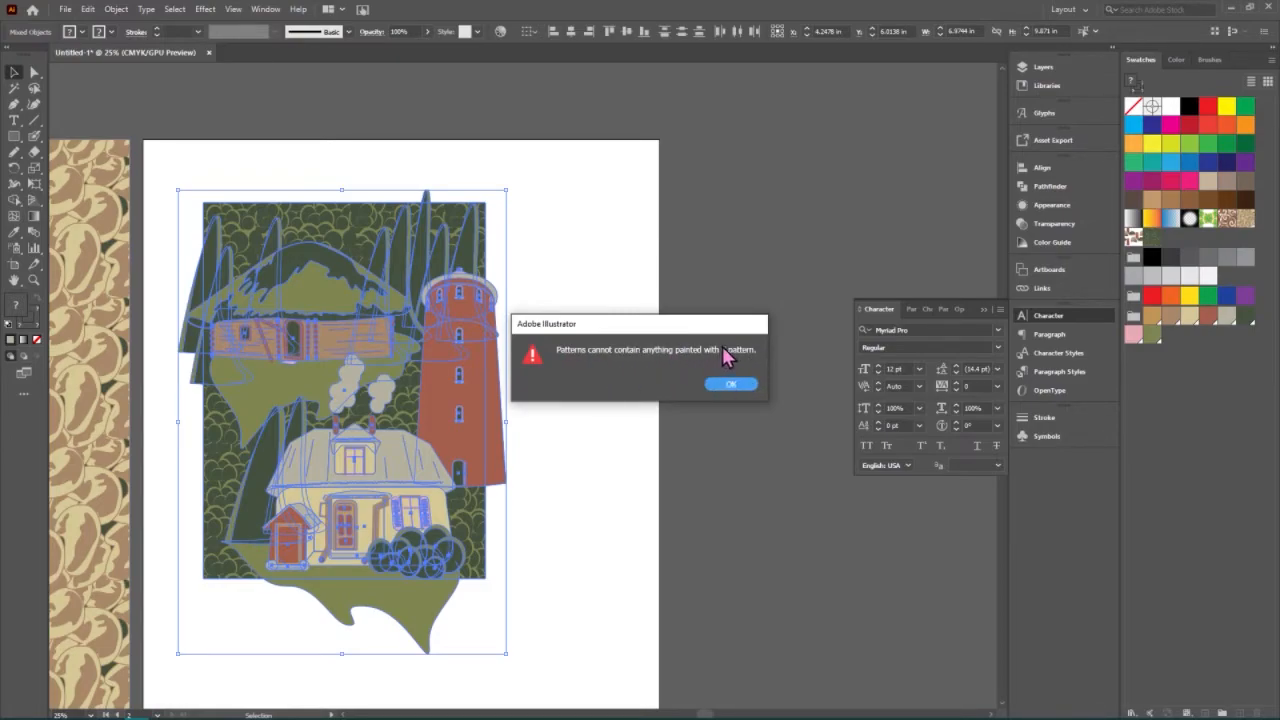
click(720, 390)
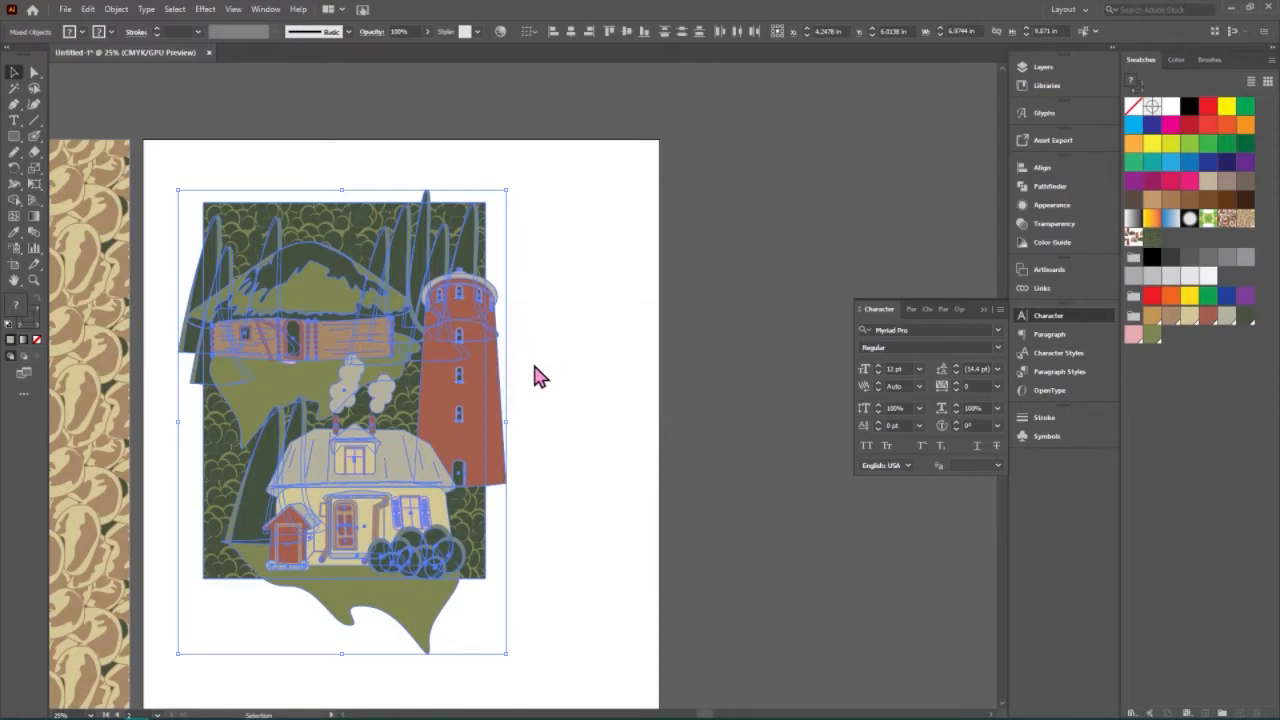
click(535, 386)
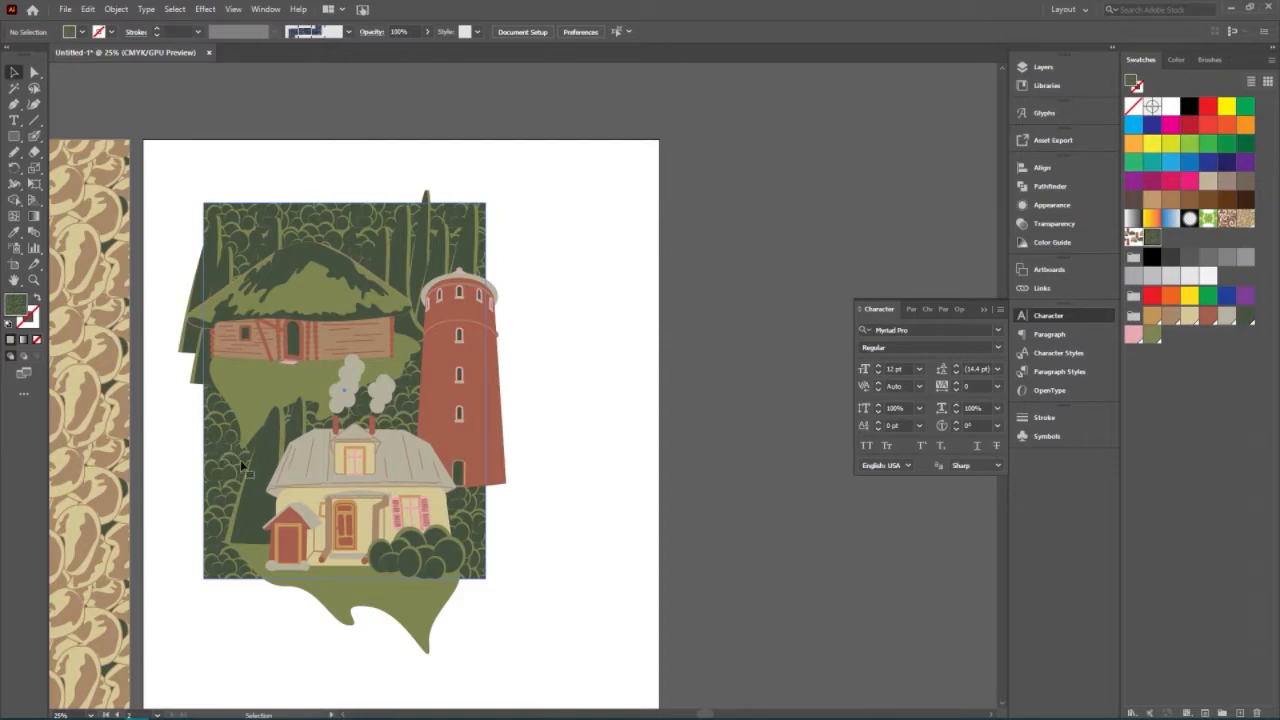
click(238, 468)
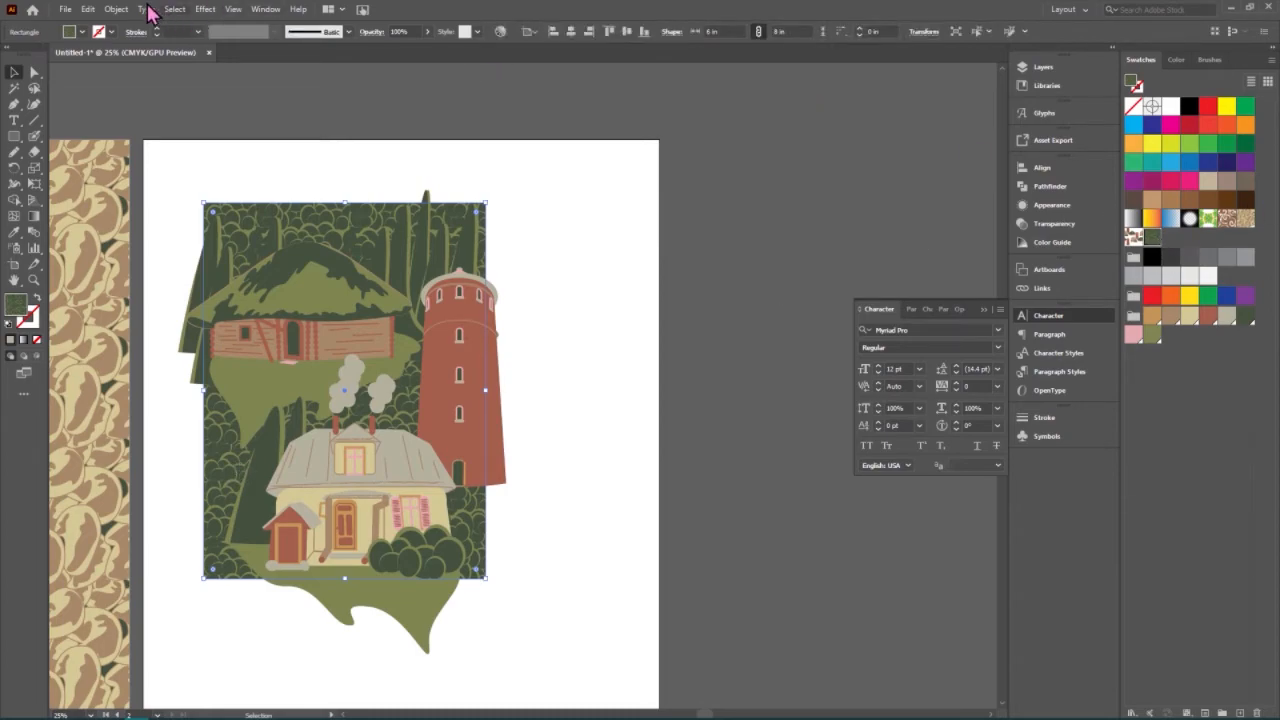
click(115, 10)
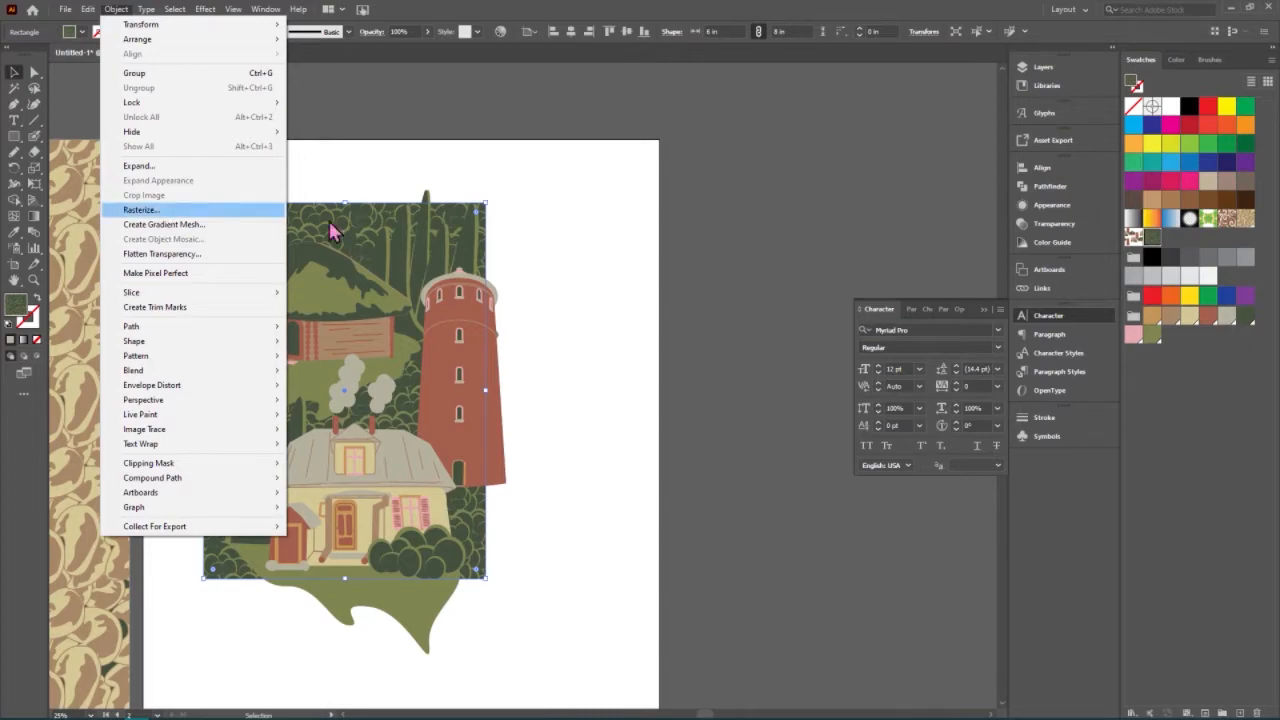
click(518, 248)
click(556, 452)
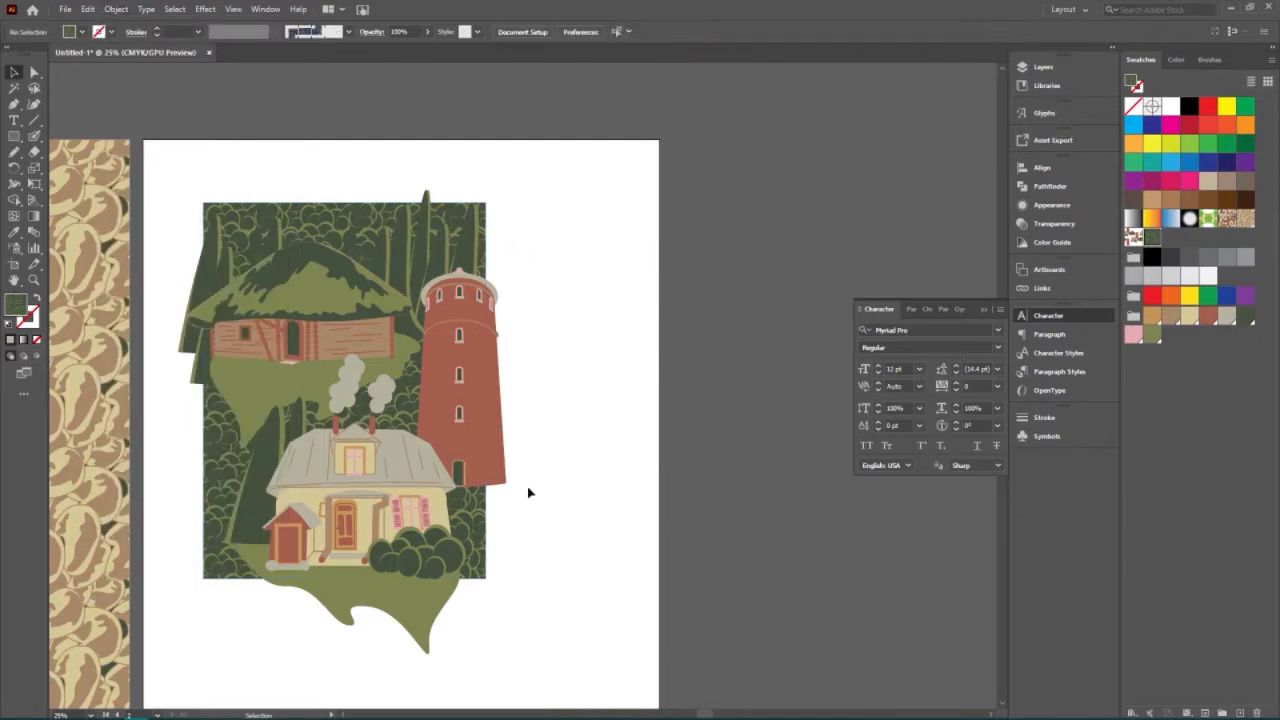
Try moving the bush-patterned rectangle off the artboard and selecting the remaining artwork with its unfilled rectangle, and undo the move.
click(214, 452)
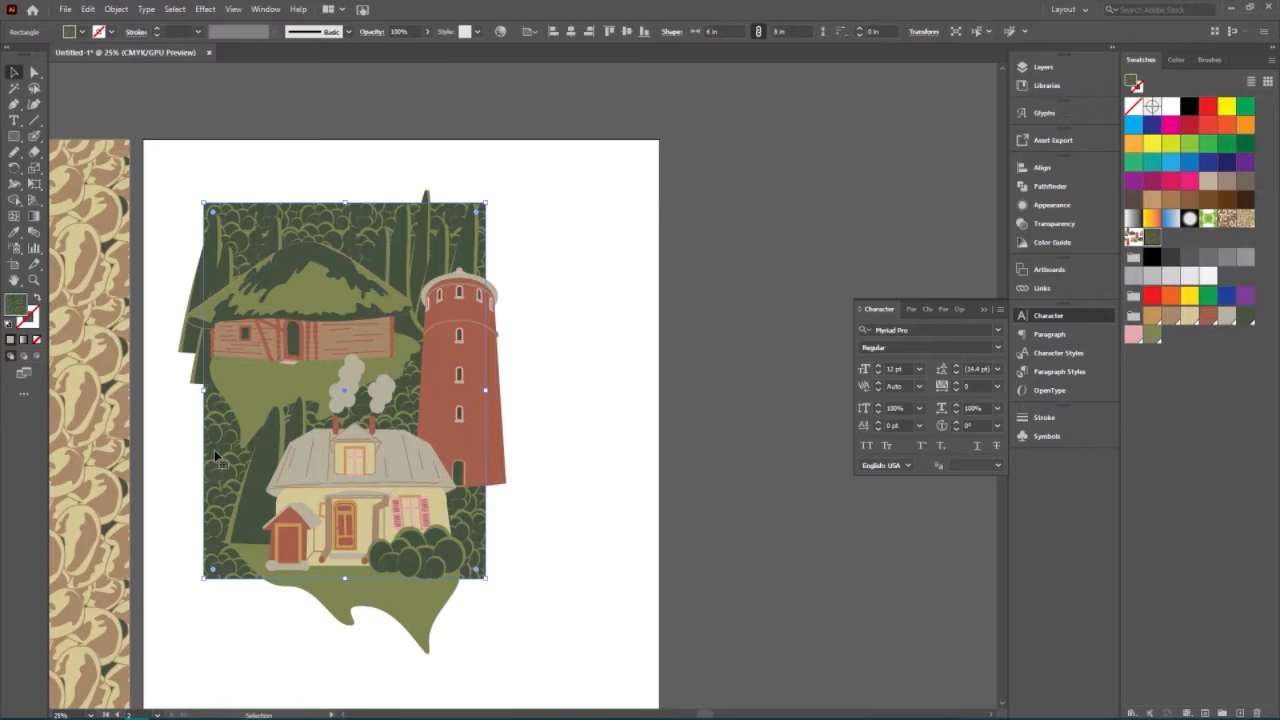
drag(216, 452, 731, 405)
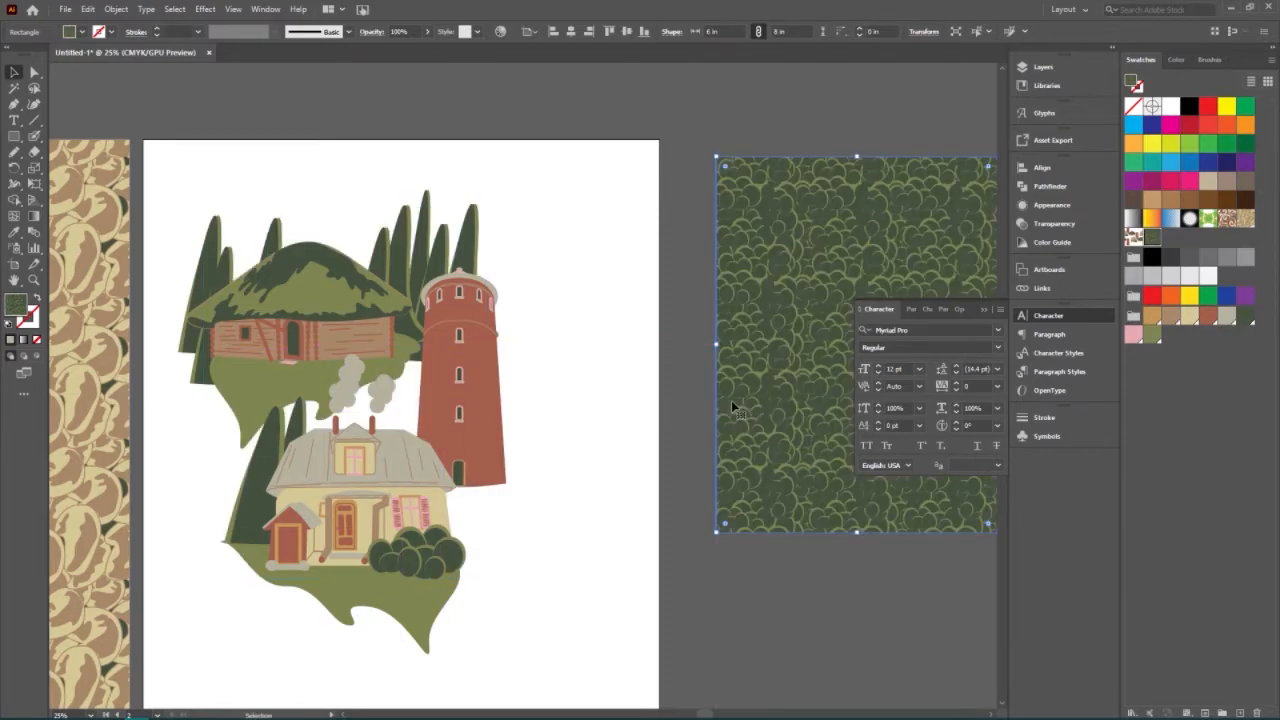
drag(165, 166, 149, 149)
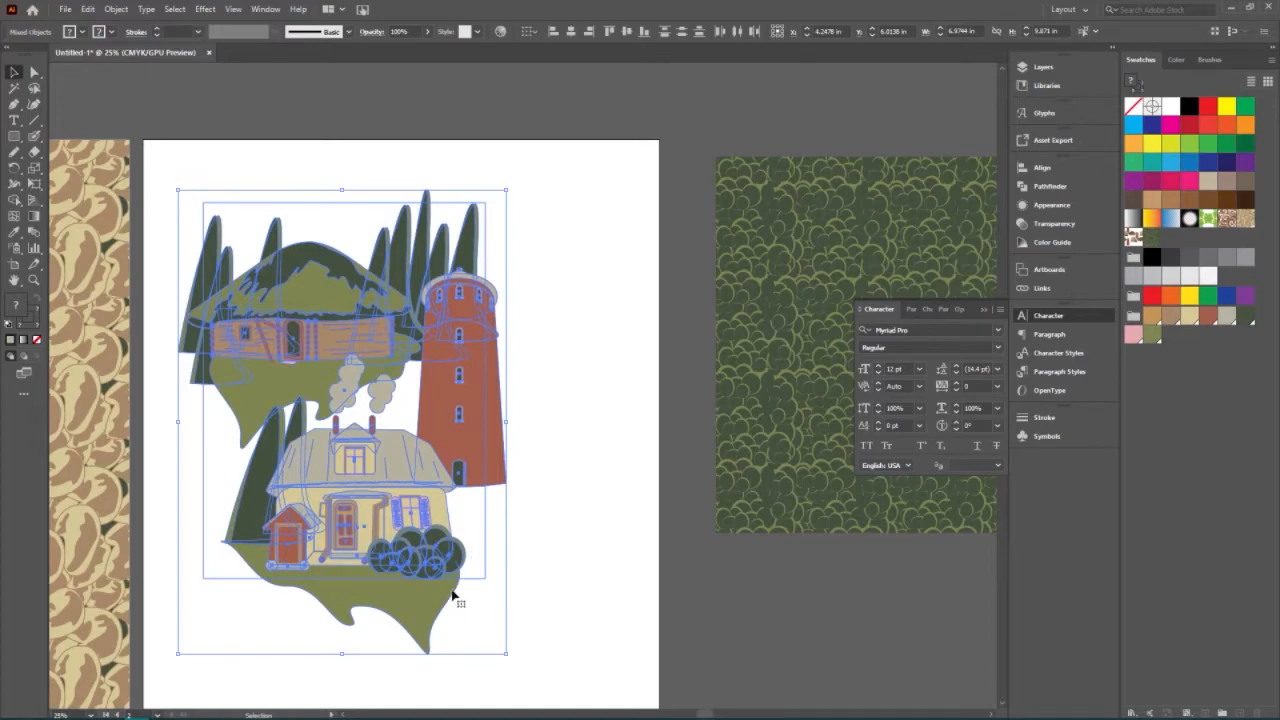
click(523, 663)
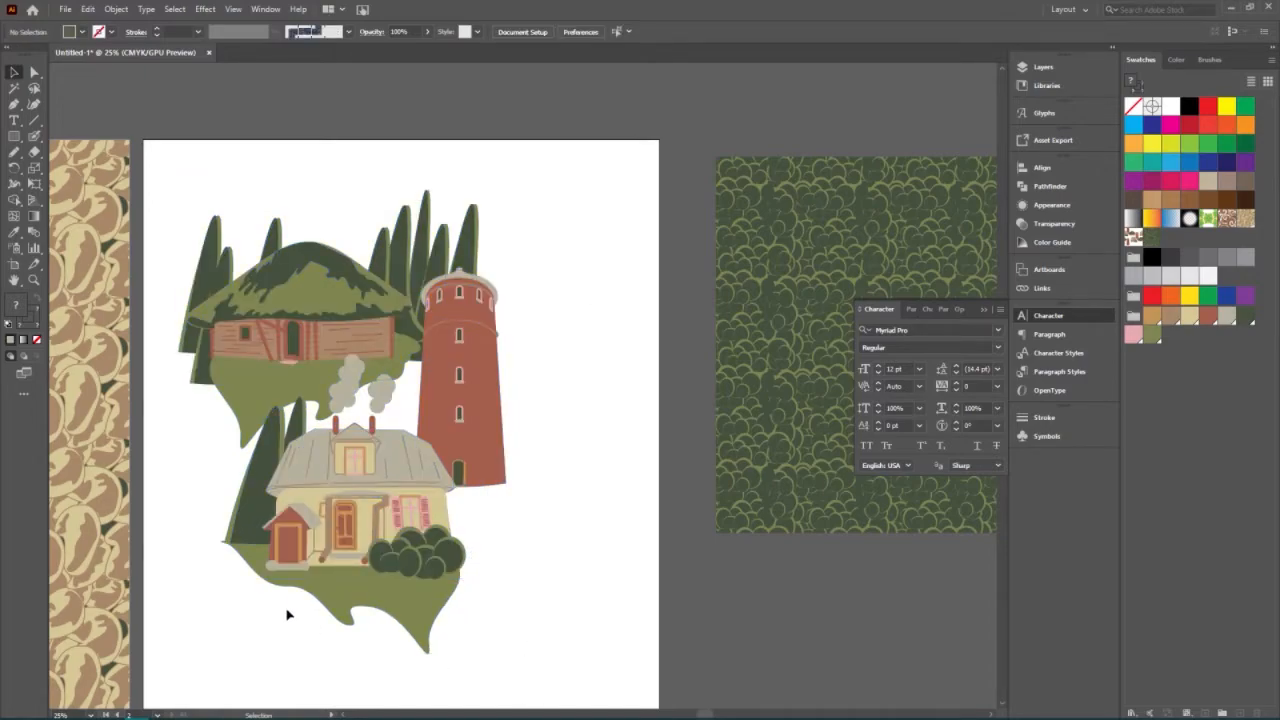
key(ctrl+a)
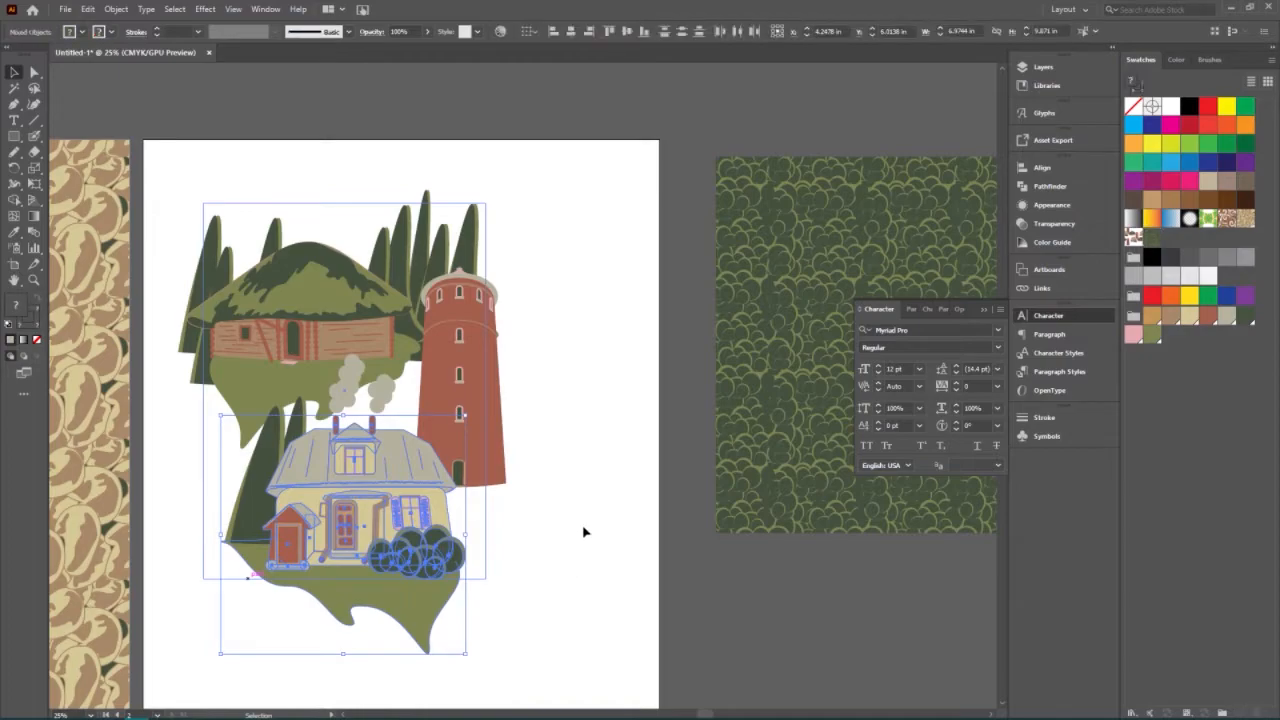
click(583, 543)
key(ctrl+z)
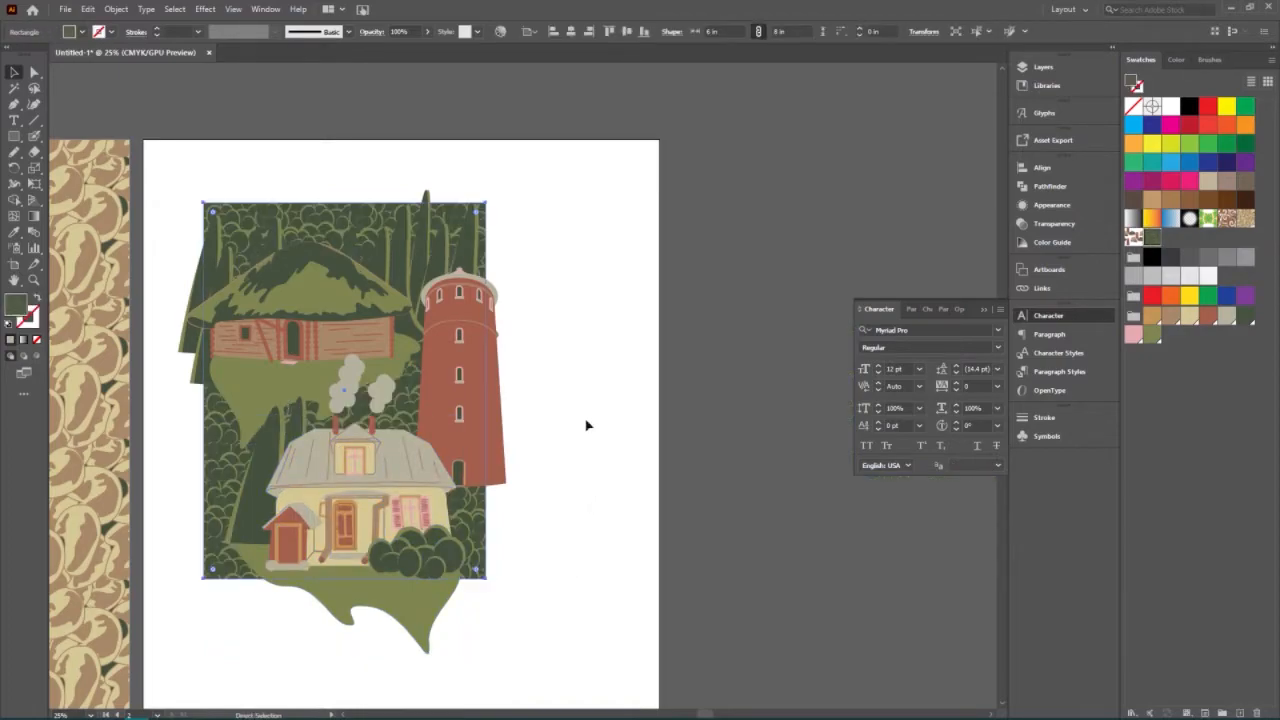
click(500, 248)
click(561, 280)
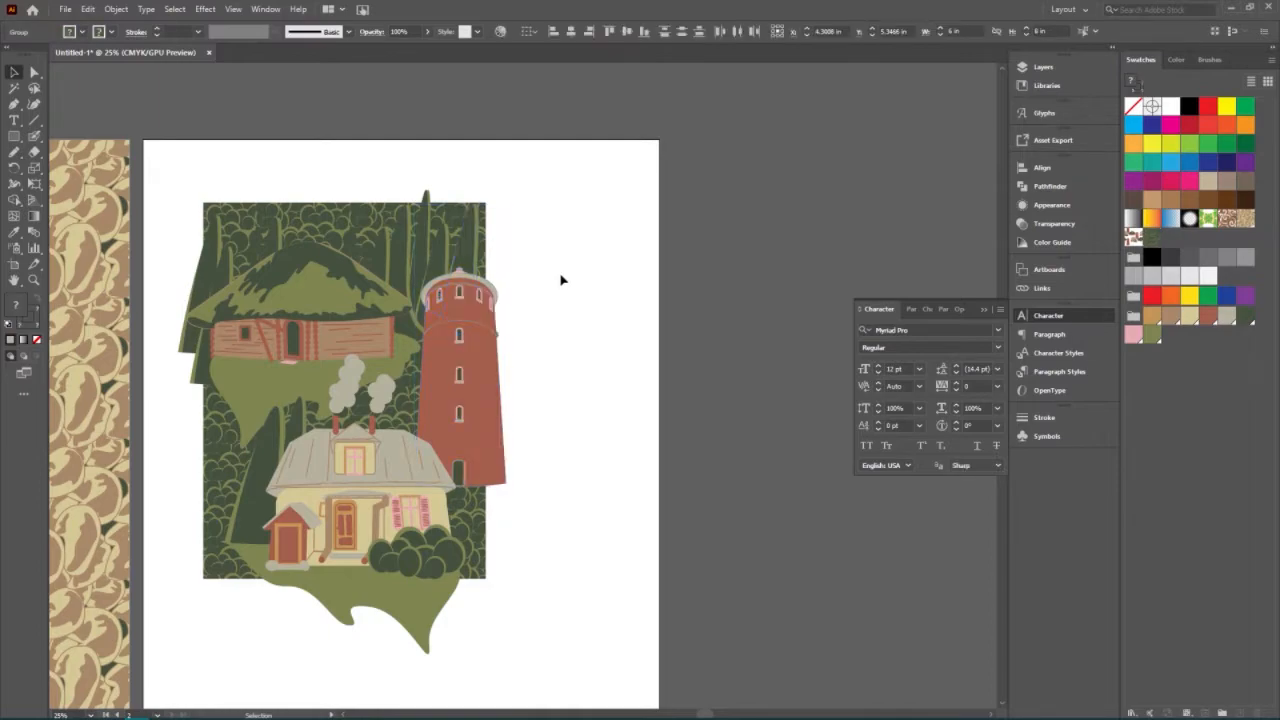
drag(542, 503, 485, 211)
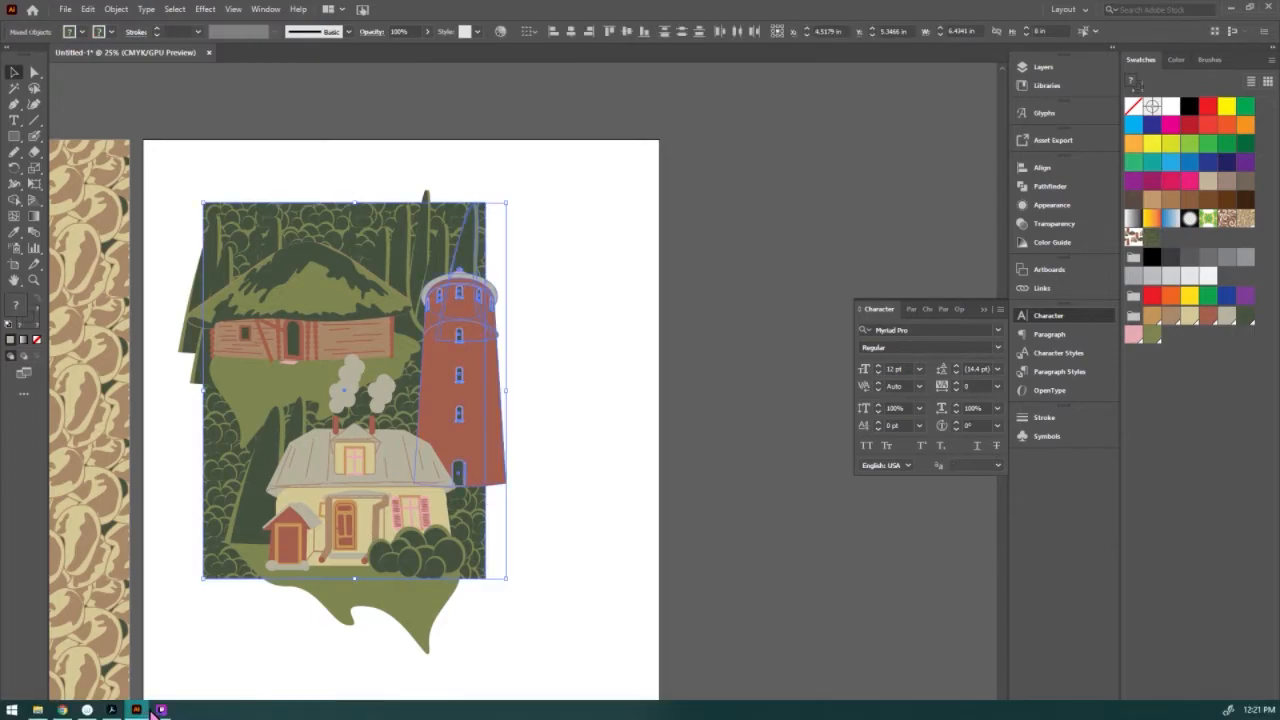
mouse_move(115, 712)
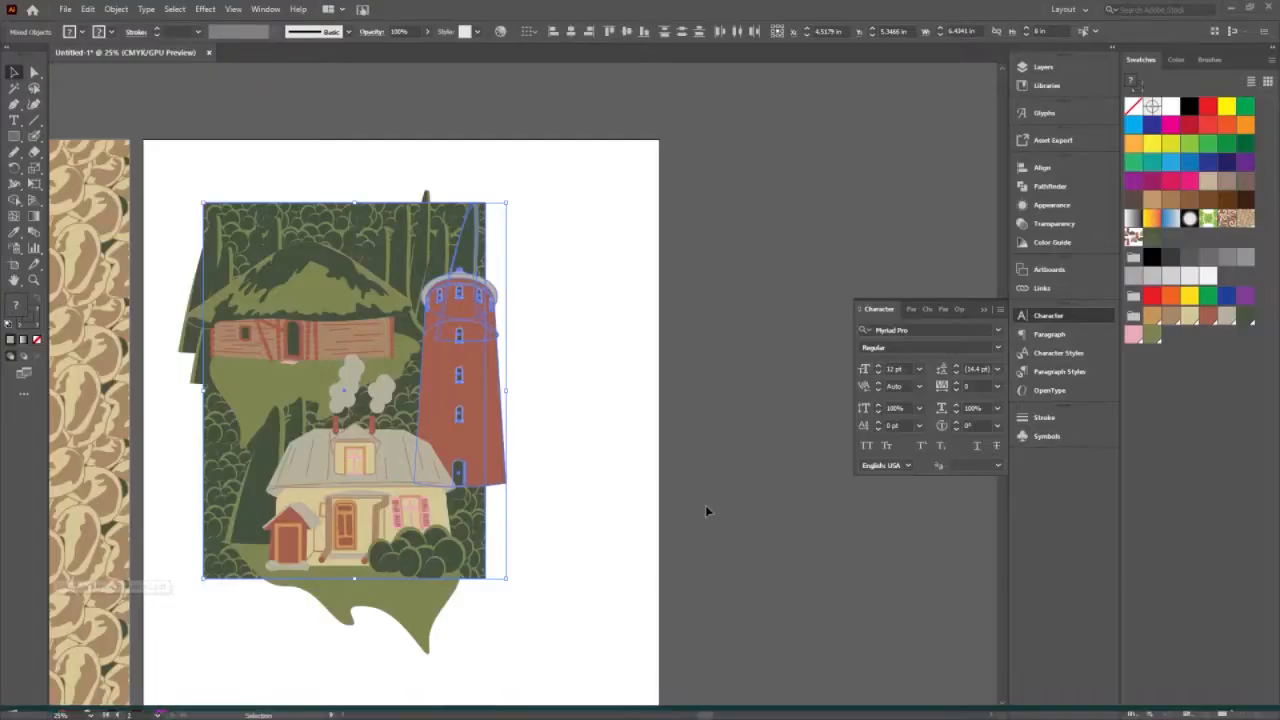
Check the half-drop repeat rules in the Seamless Repeat Handout2.pdf in Acrobat and return to Illustrator.
click(115, 712)
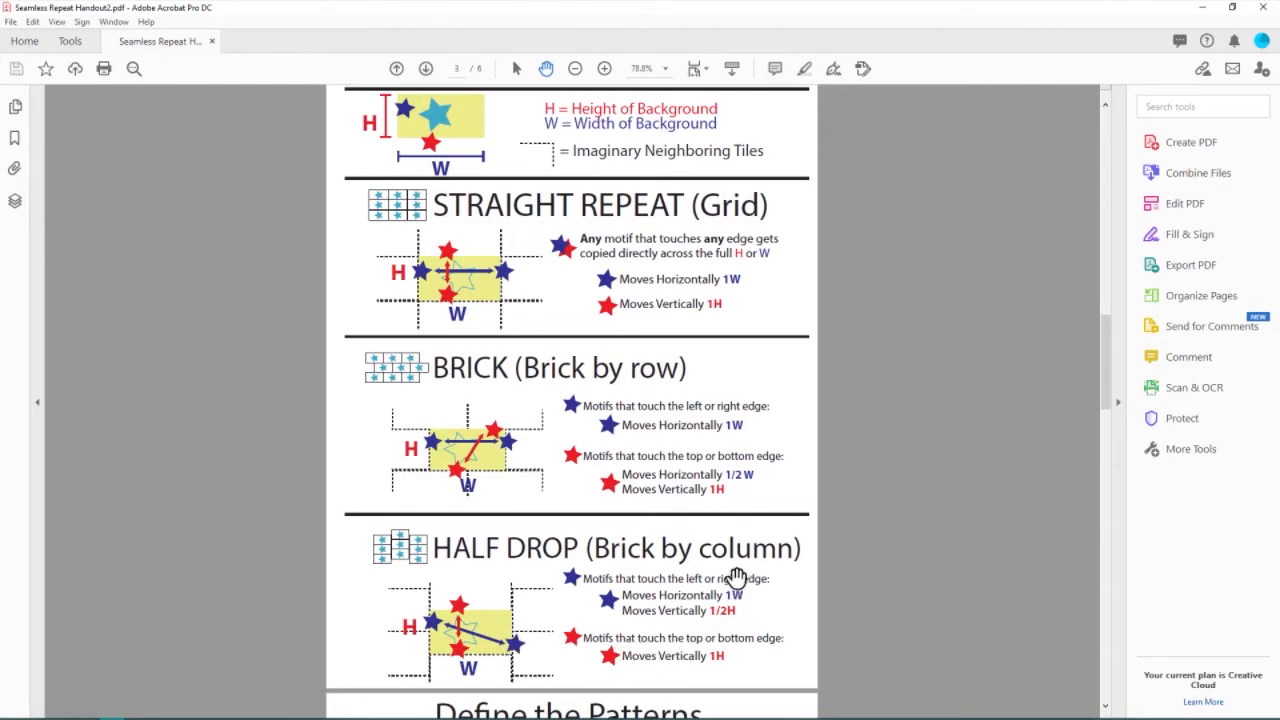
mouse_move(170, 712)
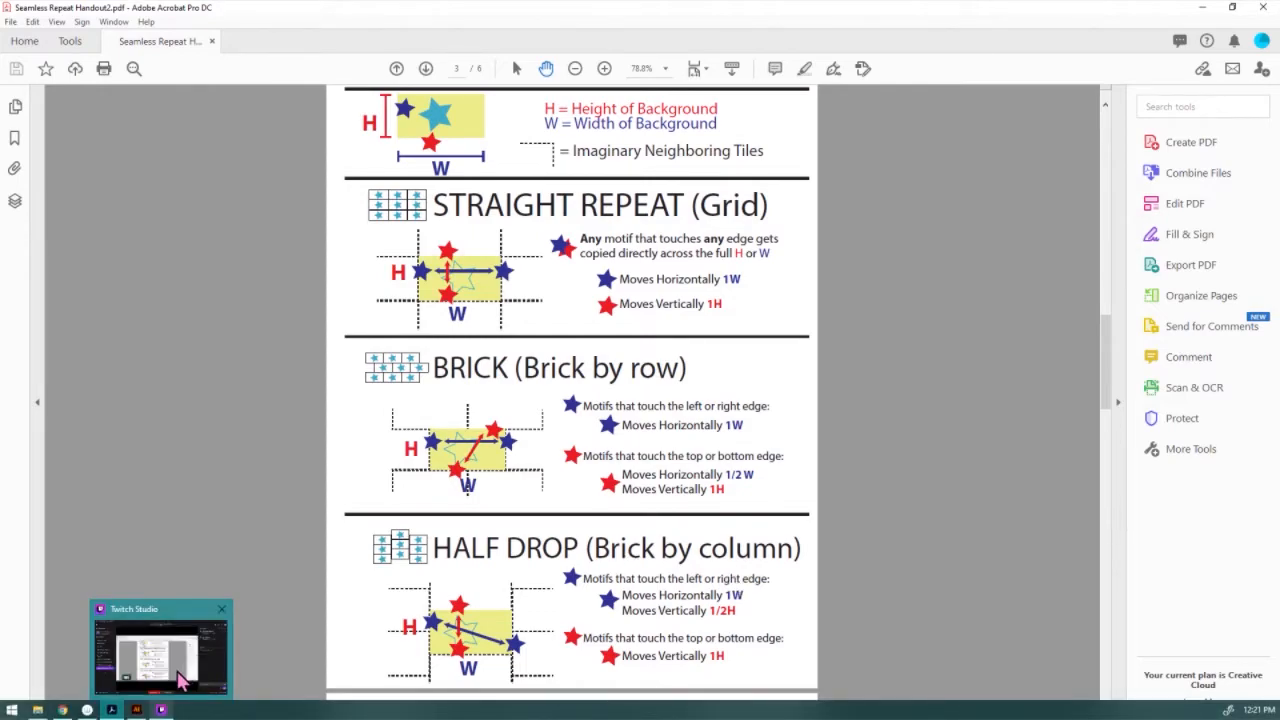
mouse_move(178, 671)
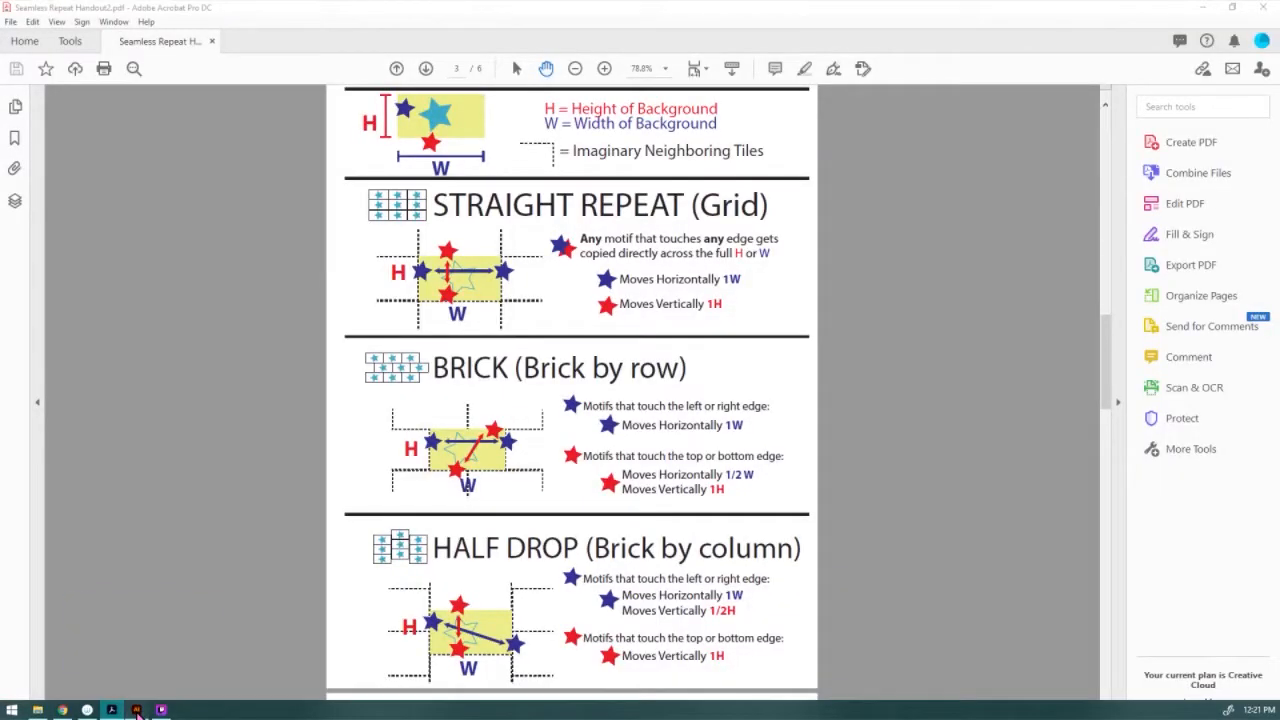
click(136, 710)
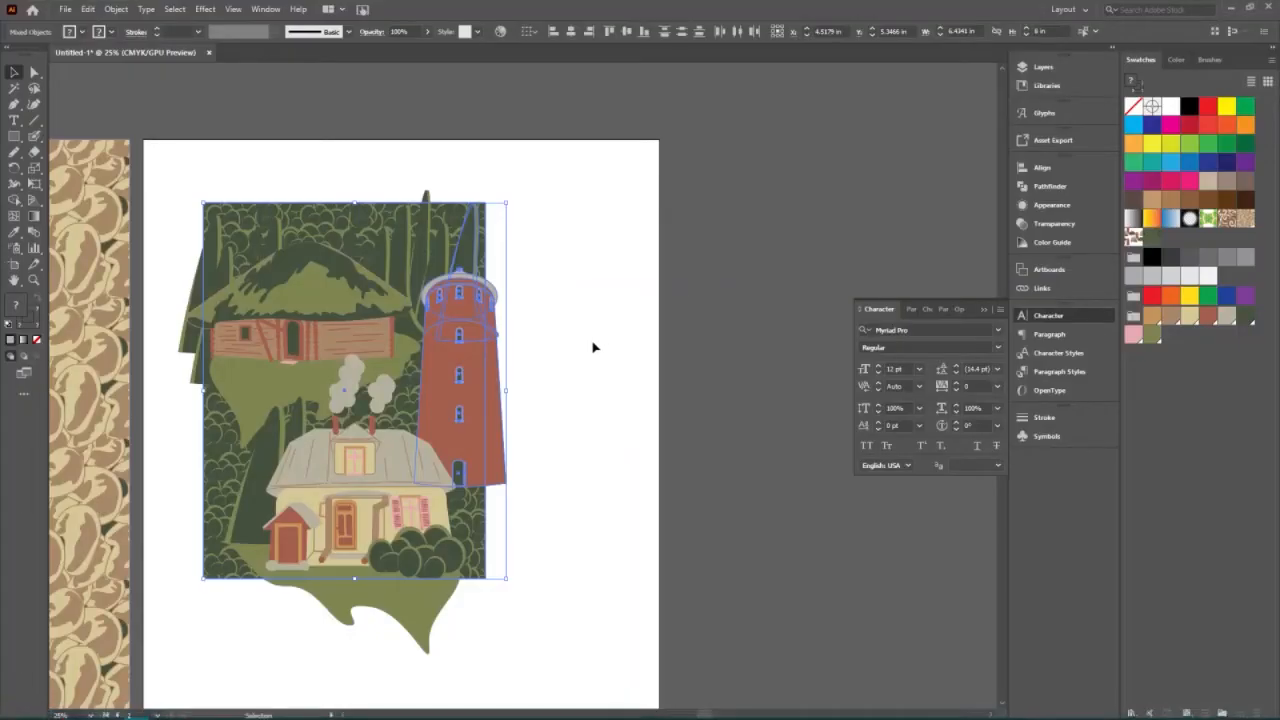
Move the bush-patterned background rectangle up and left so the artwork overlaps only its right and bottom edges.
click(603, 483)
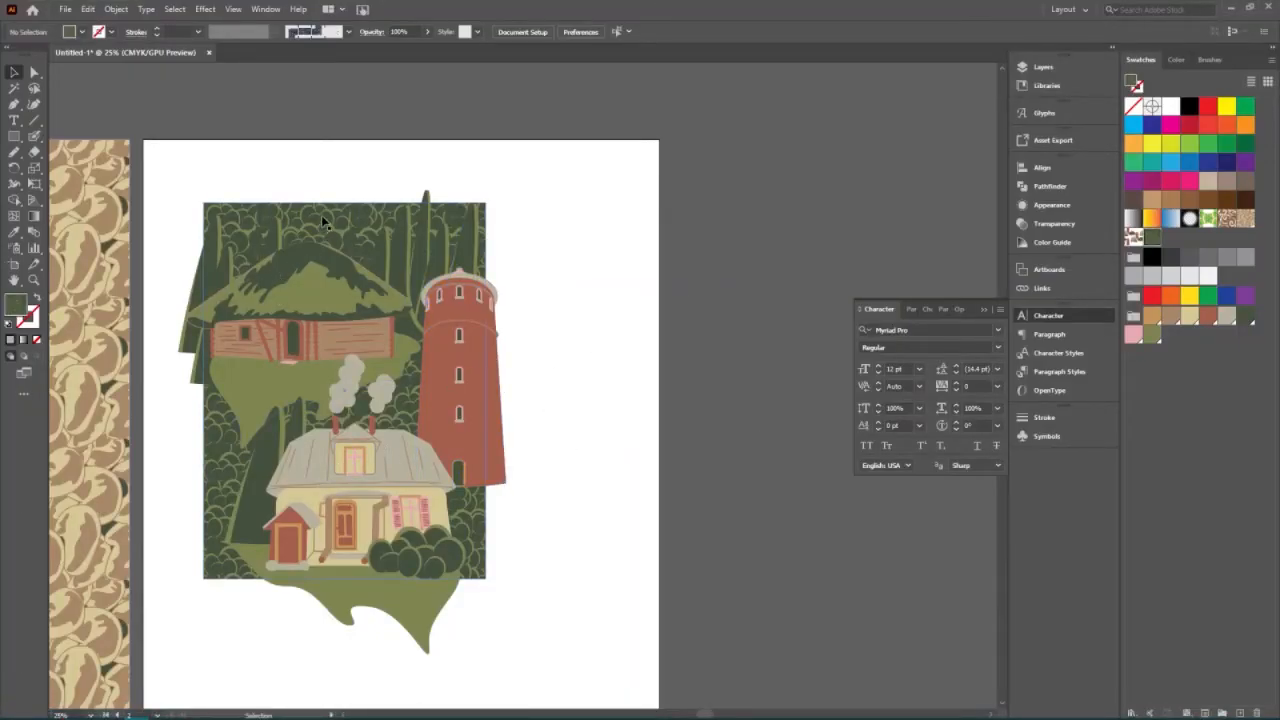
click(263, 451)
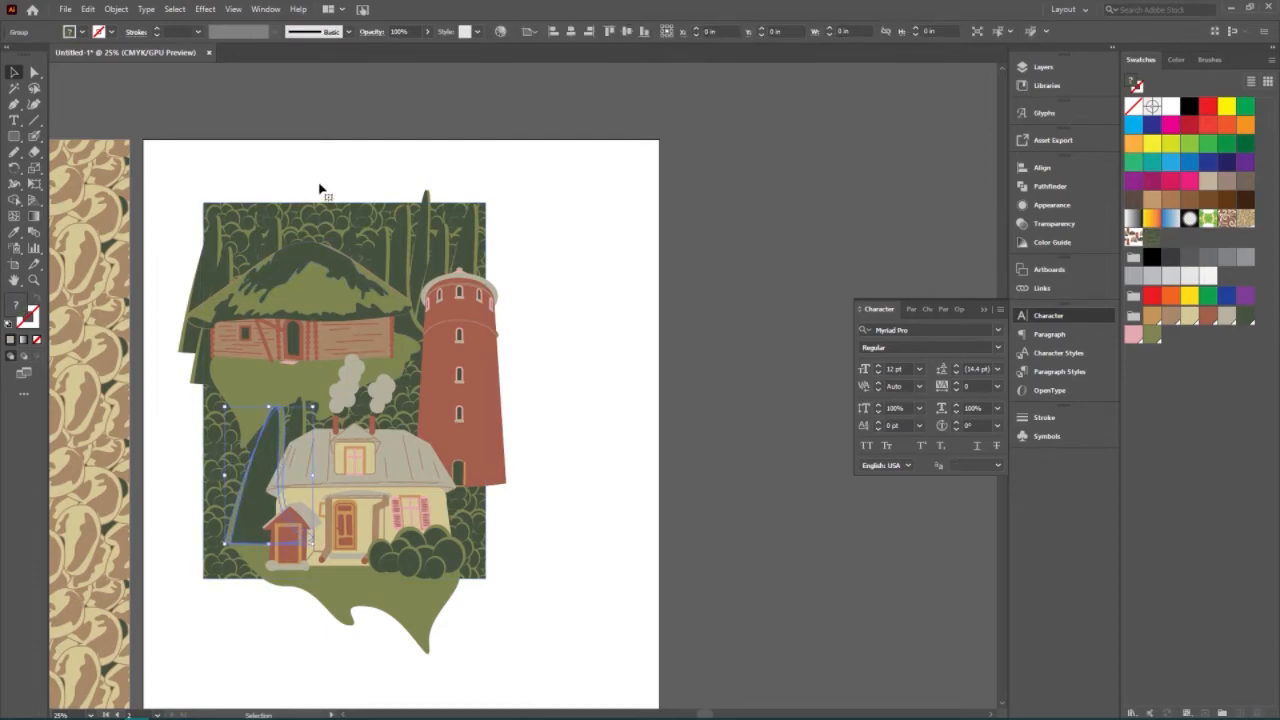
click(349, 175)
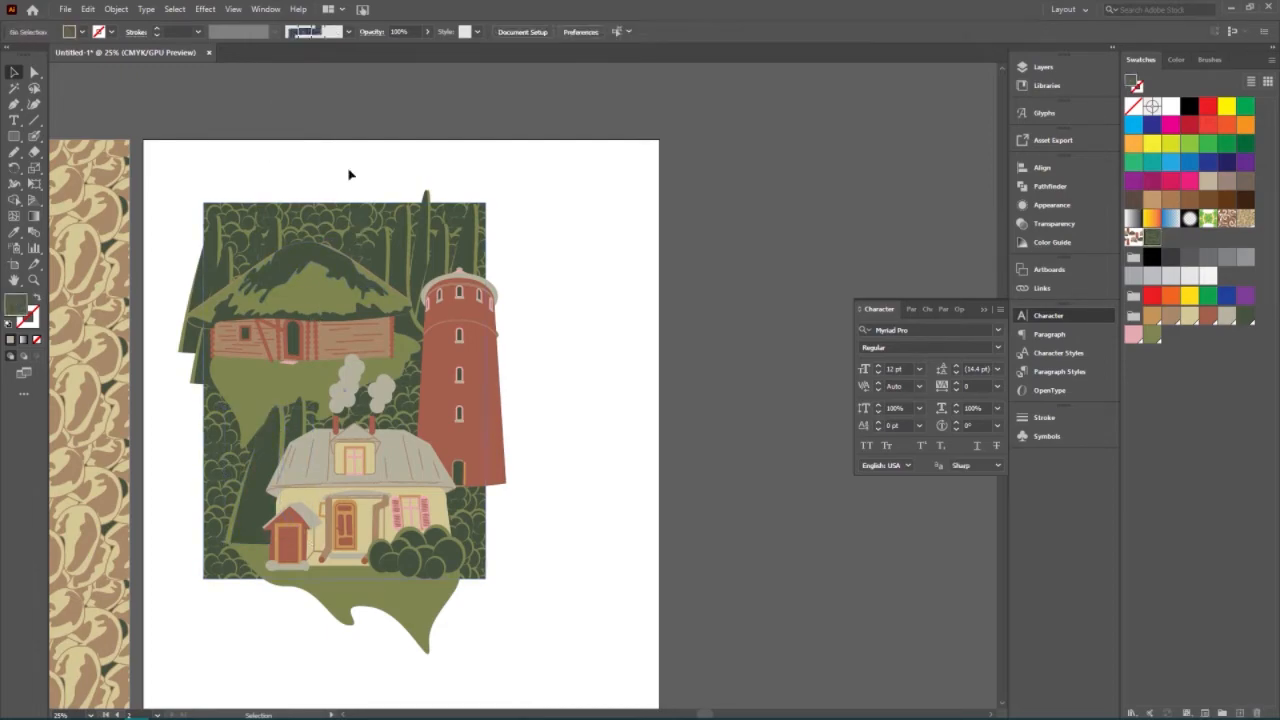
drag(351, 223, 370, 200)
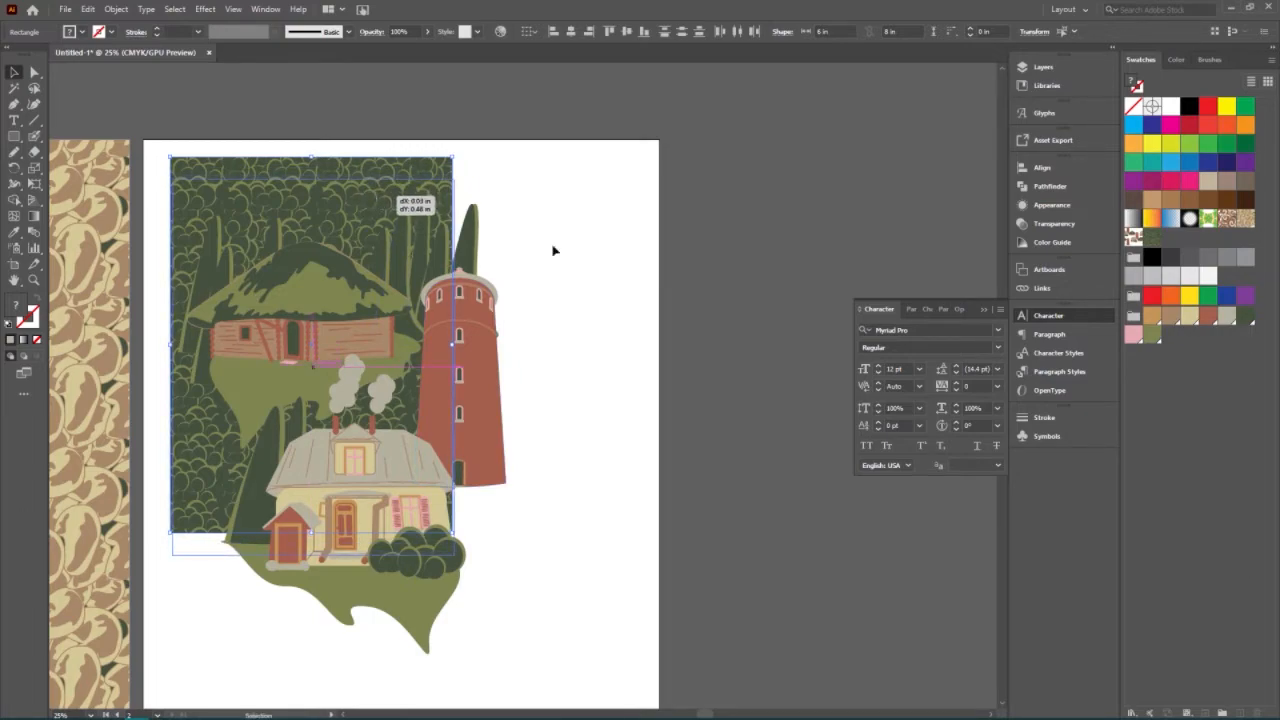
click(570, 341)
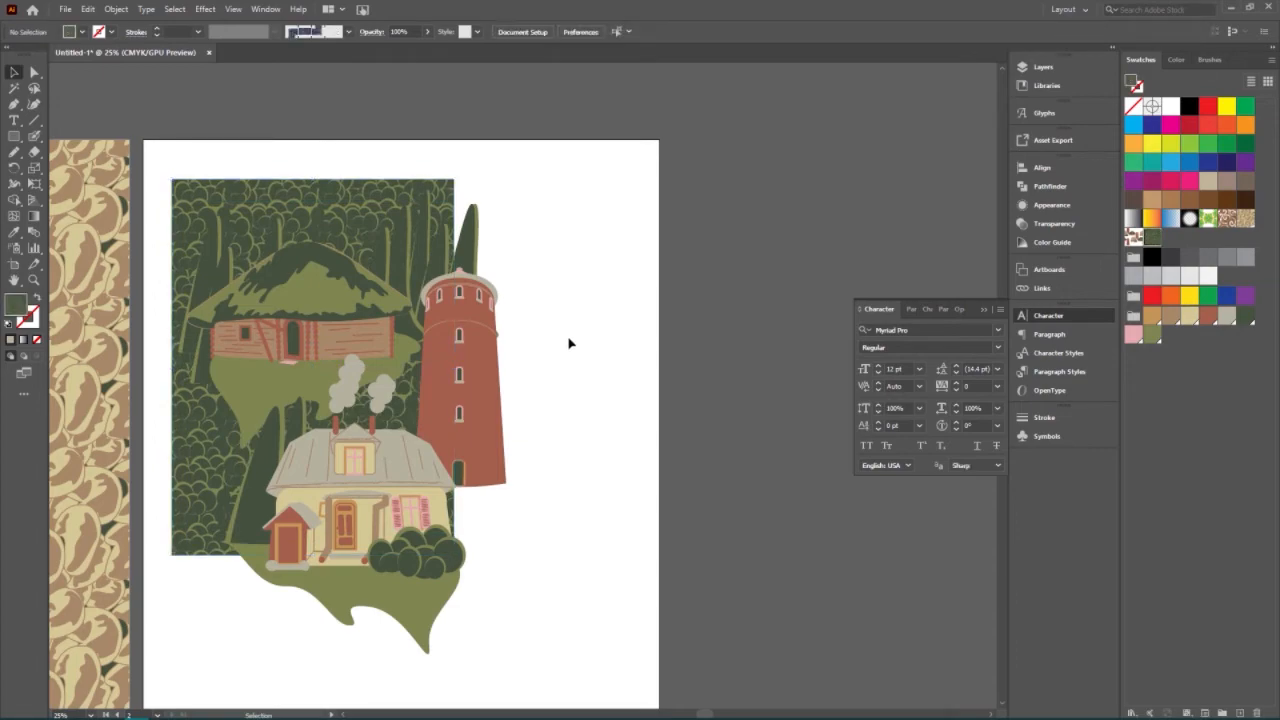
Try drawing straight lines along the background rectangle's right and bottom edges across the ground artwork, and undo both lines.
click(441, 612)
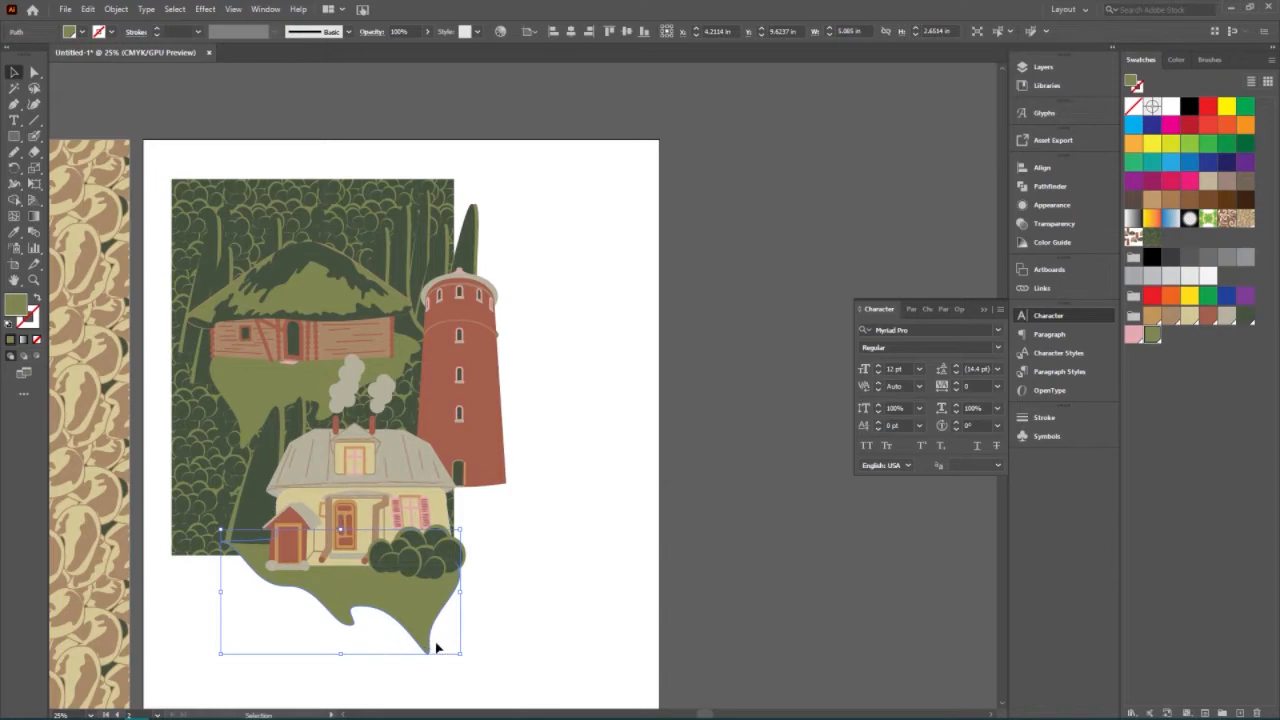
click(479, 584)
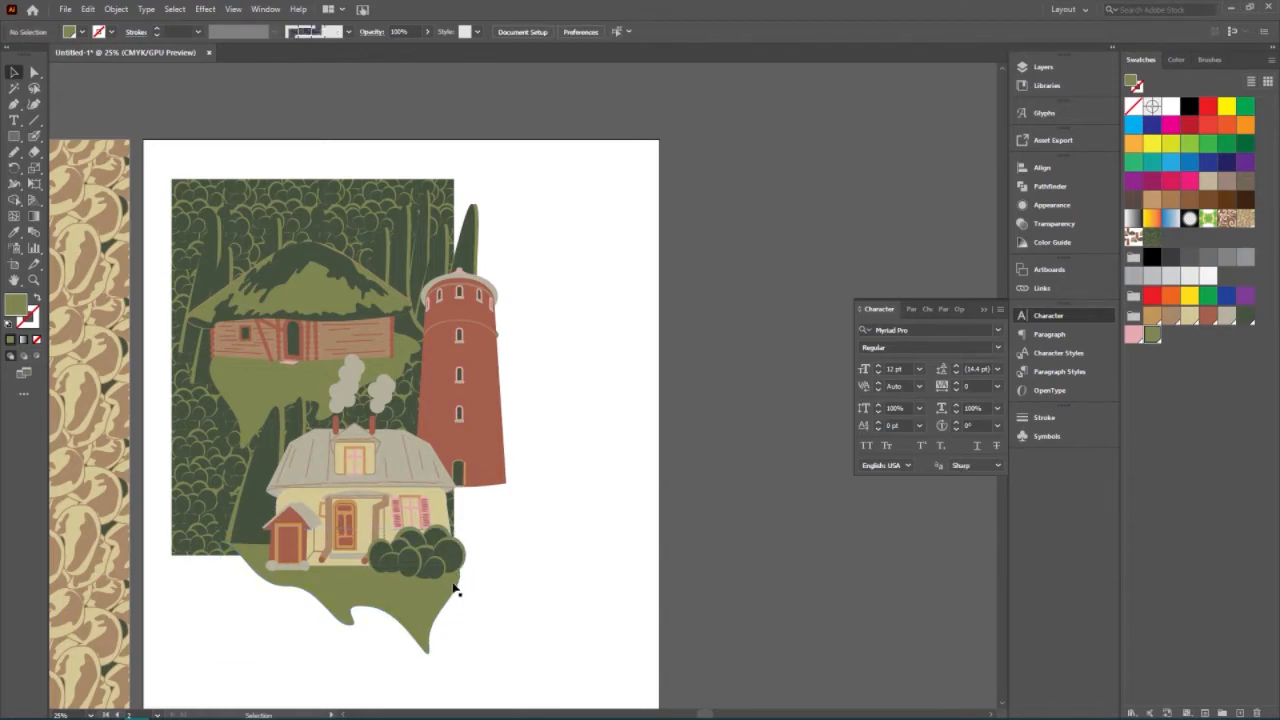
click(32, 122)
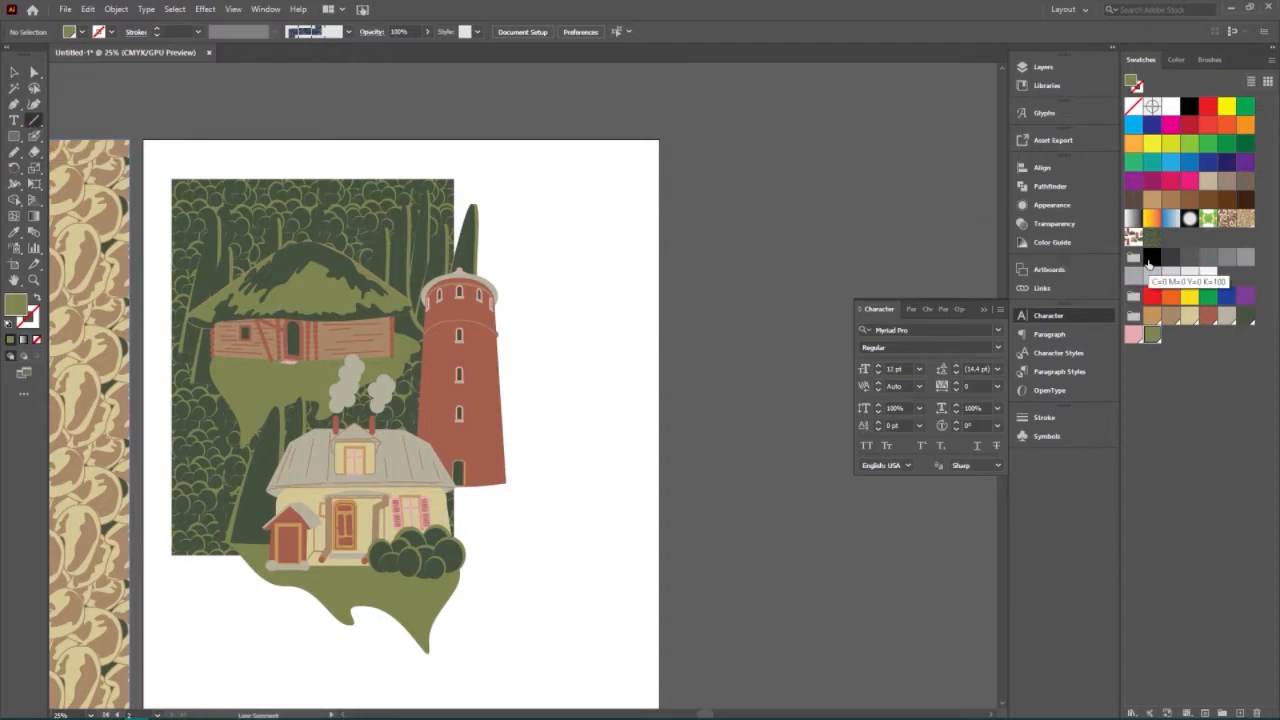
click(1149, 262)
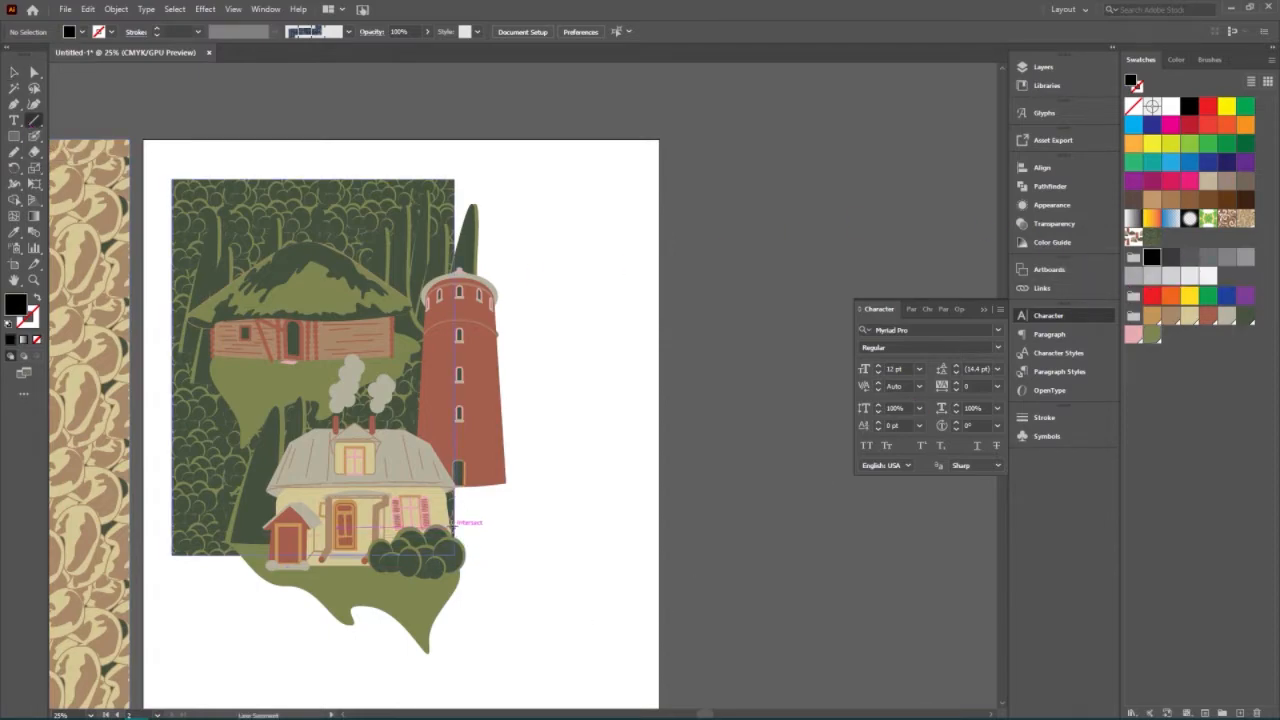
drag(453, 488, 452, 697)
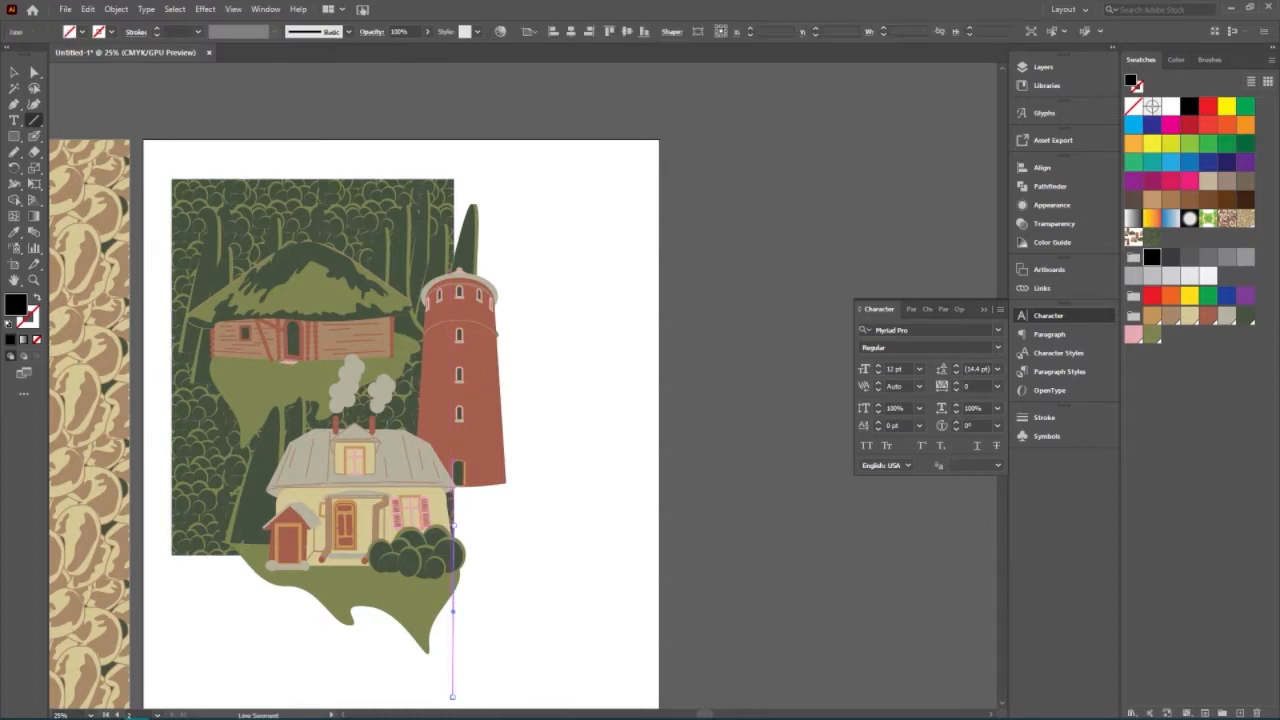
drag(224, 552, 617, 553)
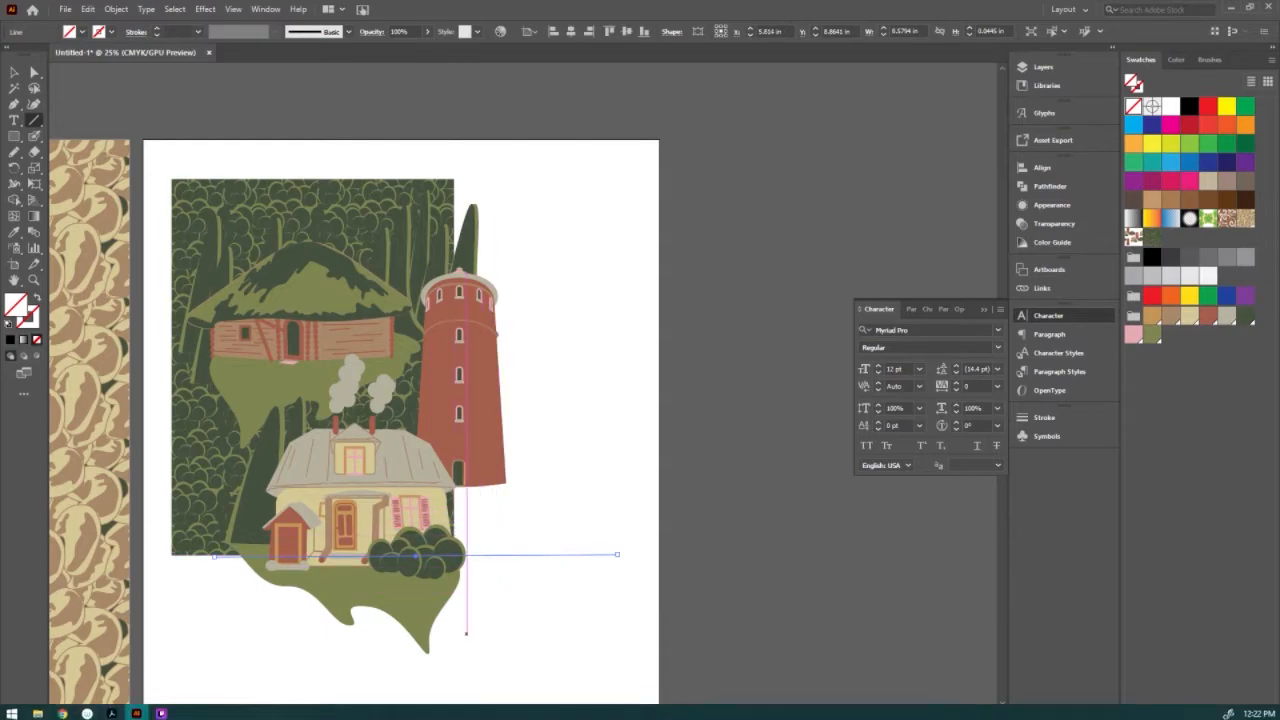
key(ctrl+z)
key(ctrl+z)
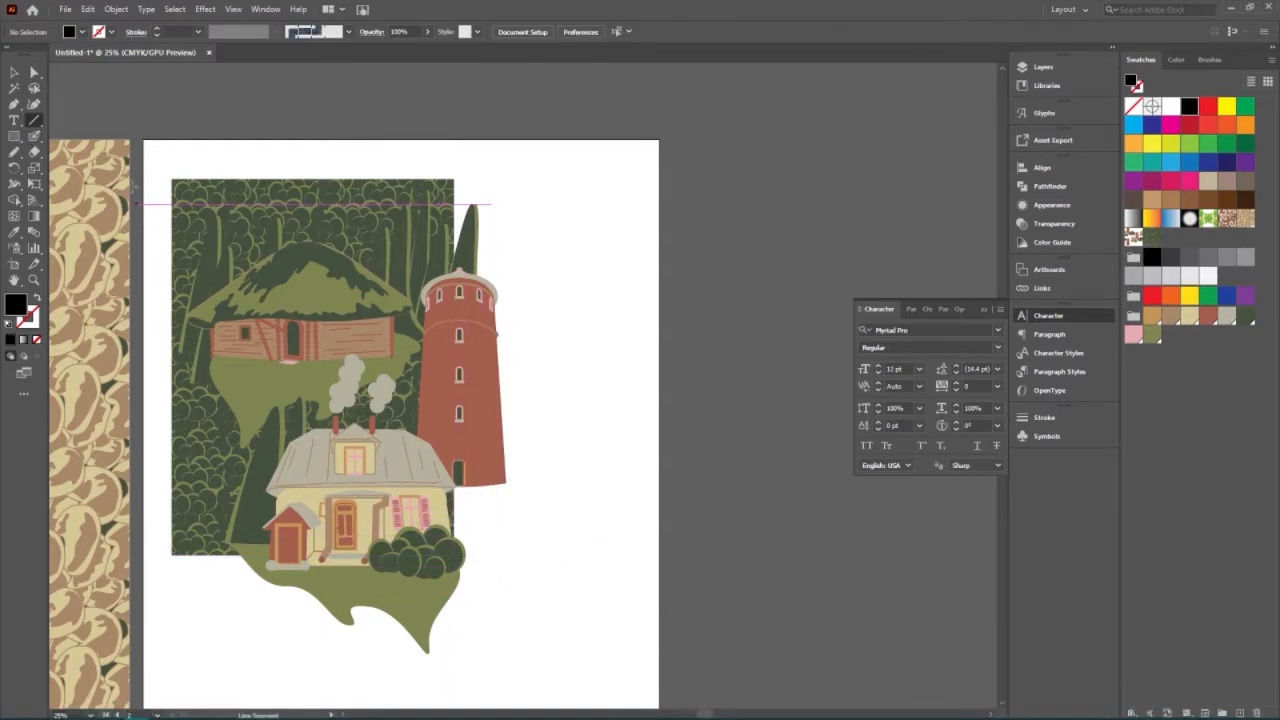
Move the whole illustration with its background down and right on the artboard and clear the selection.
click(14, 72)
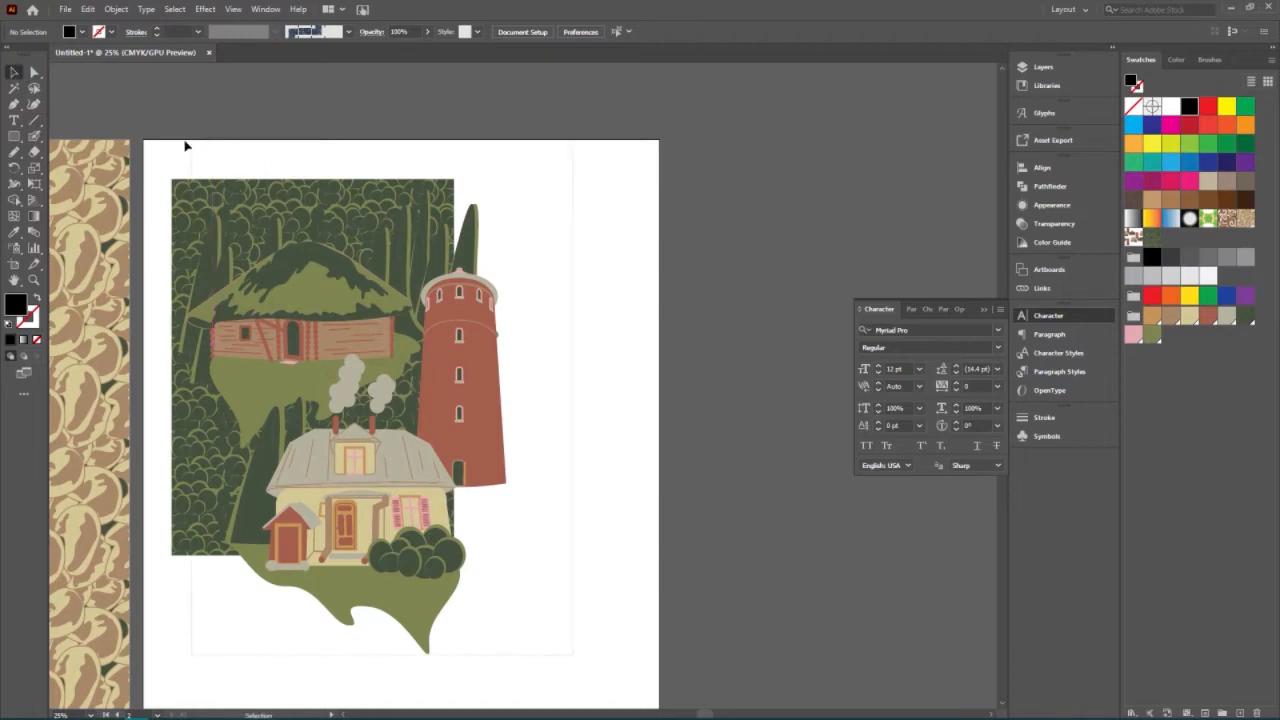
drag(180, 148, 502, 523)
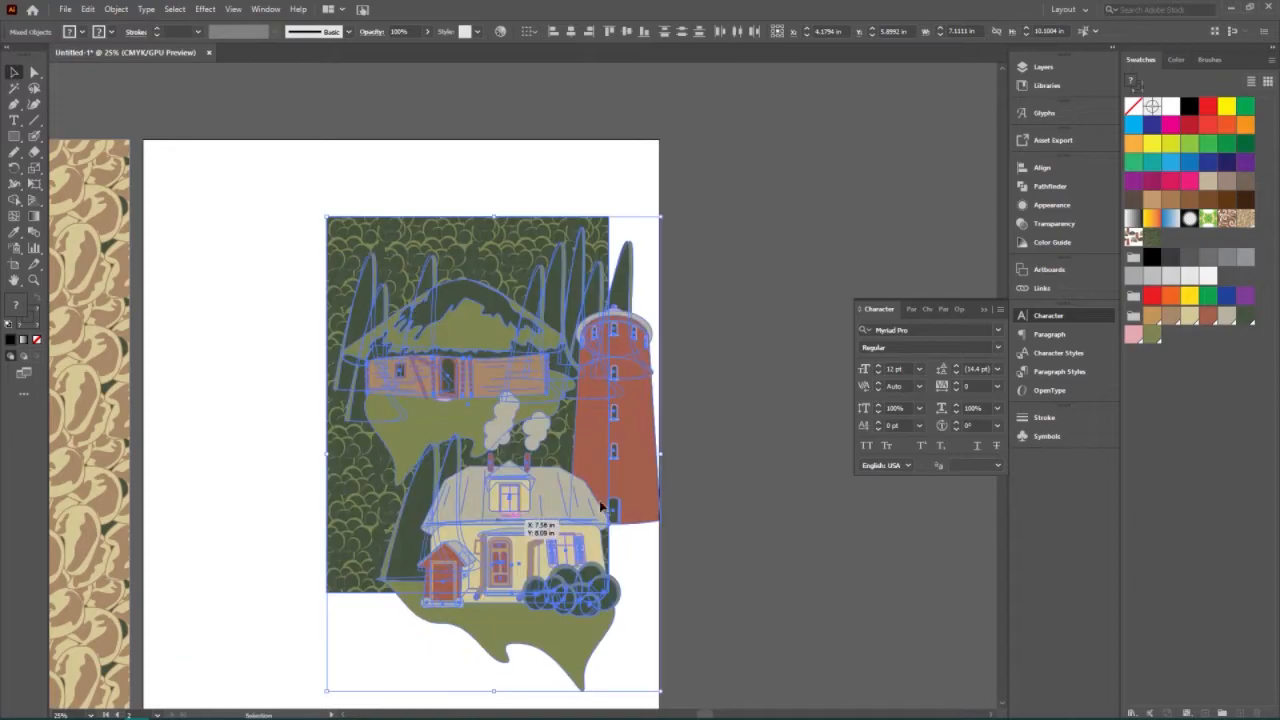
click(704, 594)
Select the tower, farmhouse, tree, bush and ground artwork at the background's right edge and start a numeric move with 0 in horizontal.
drag(704, 688, 613, 209)
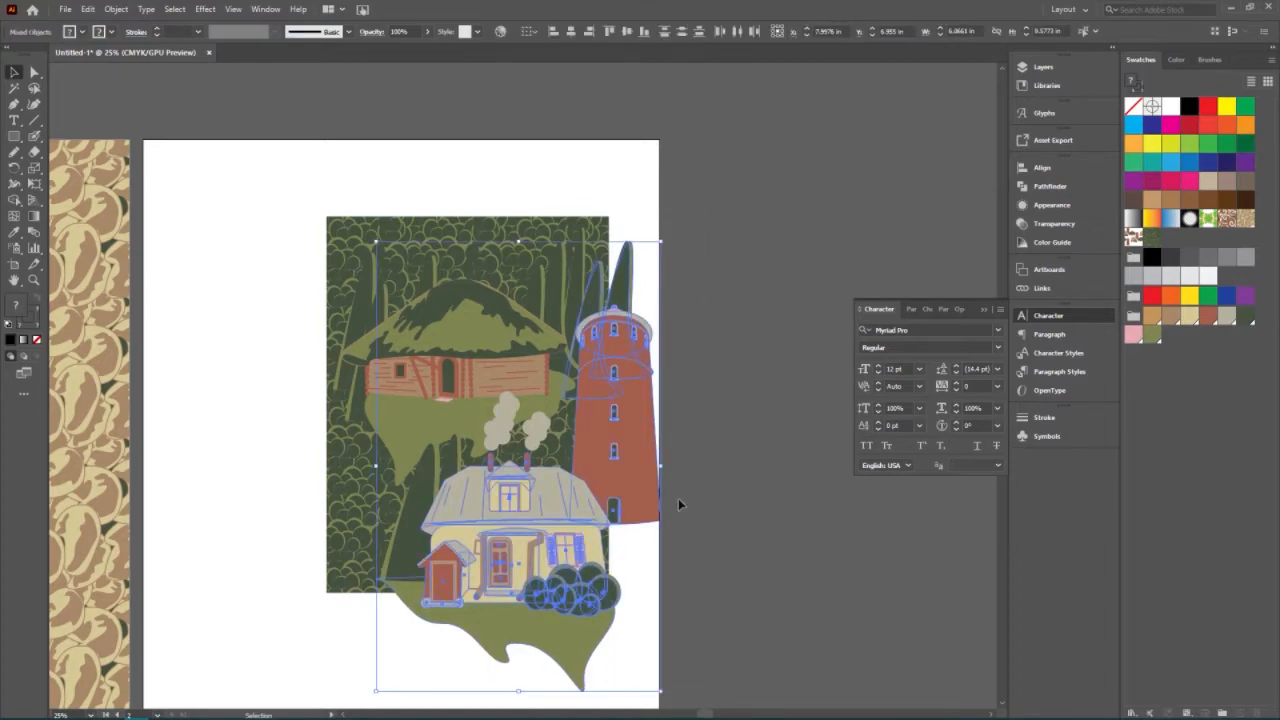
right_click(629, 370)
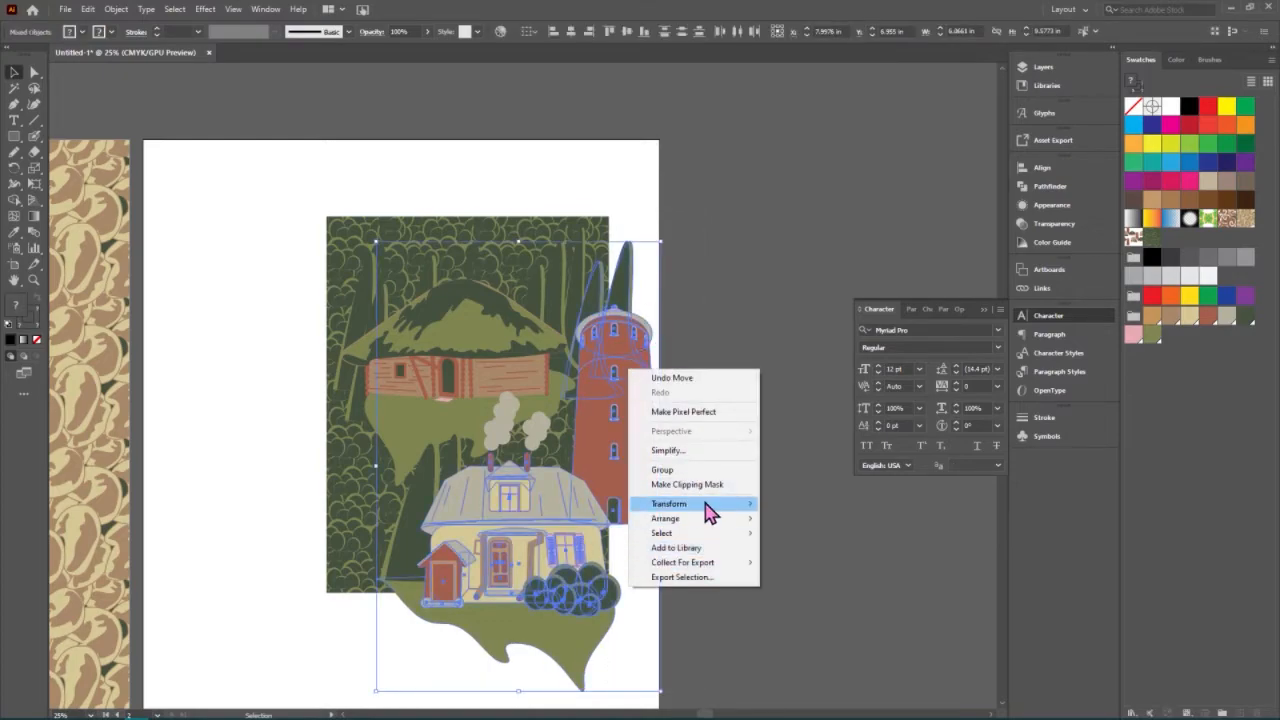
mouse_move(712, 506)
click(846, 523)
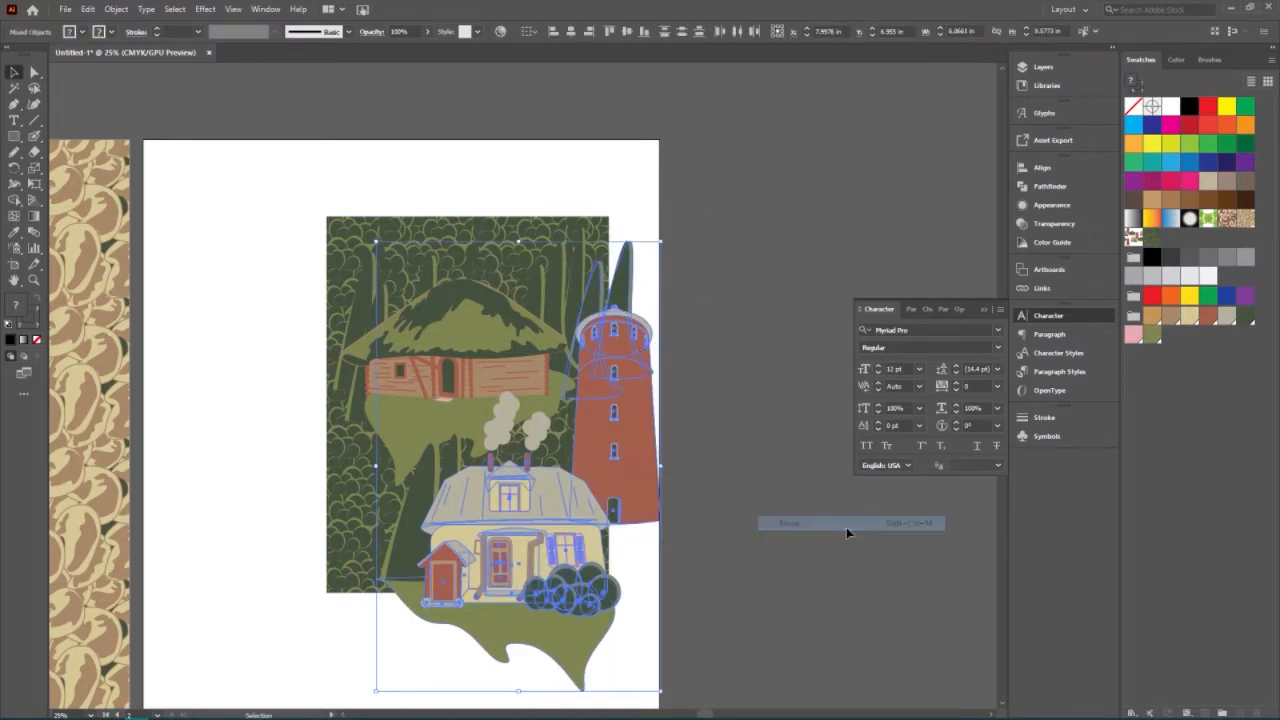
text(0)
key(Tab)
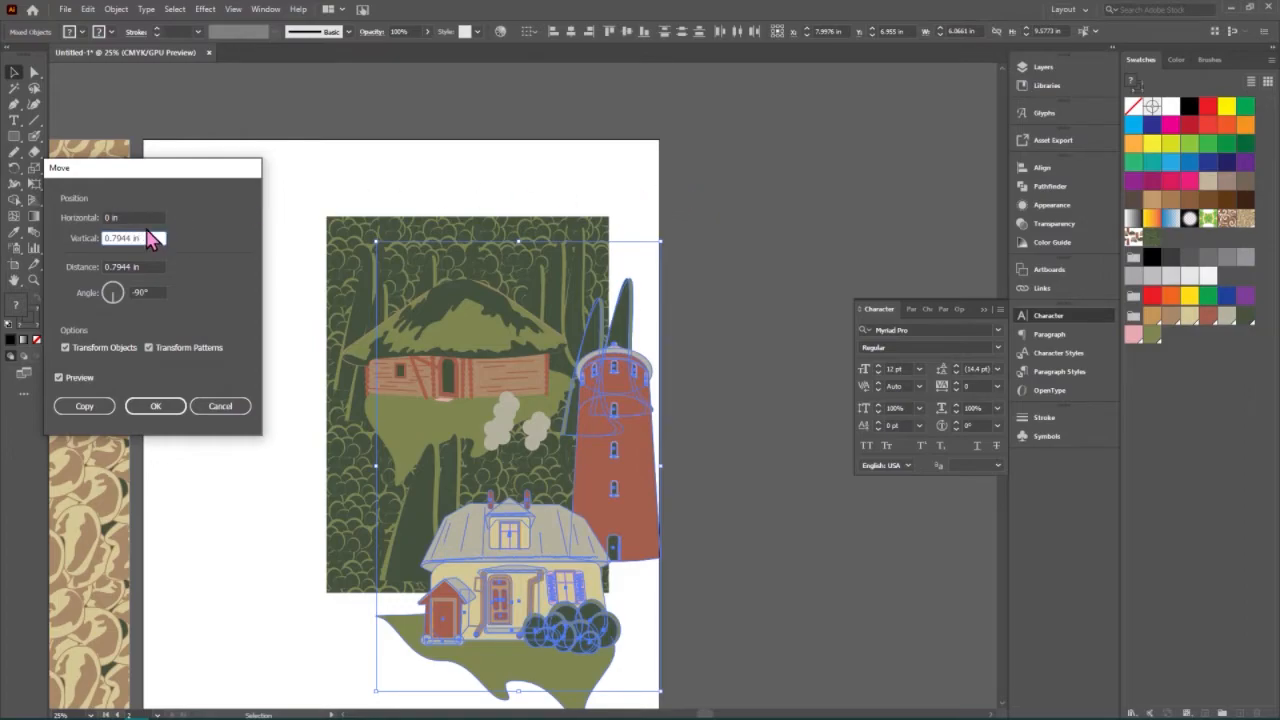
drag(148, 238, 62, 246)
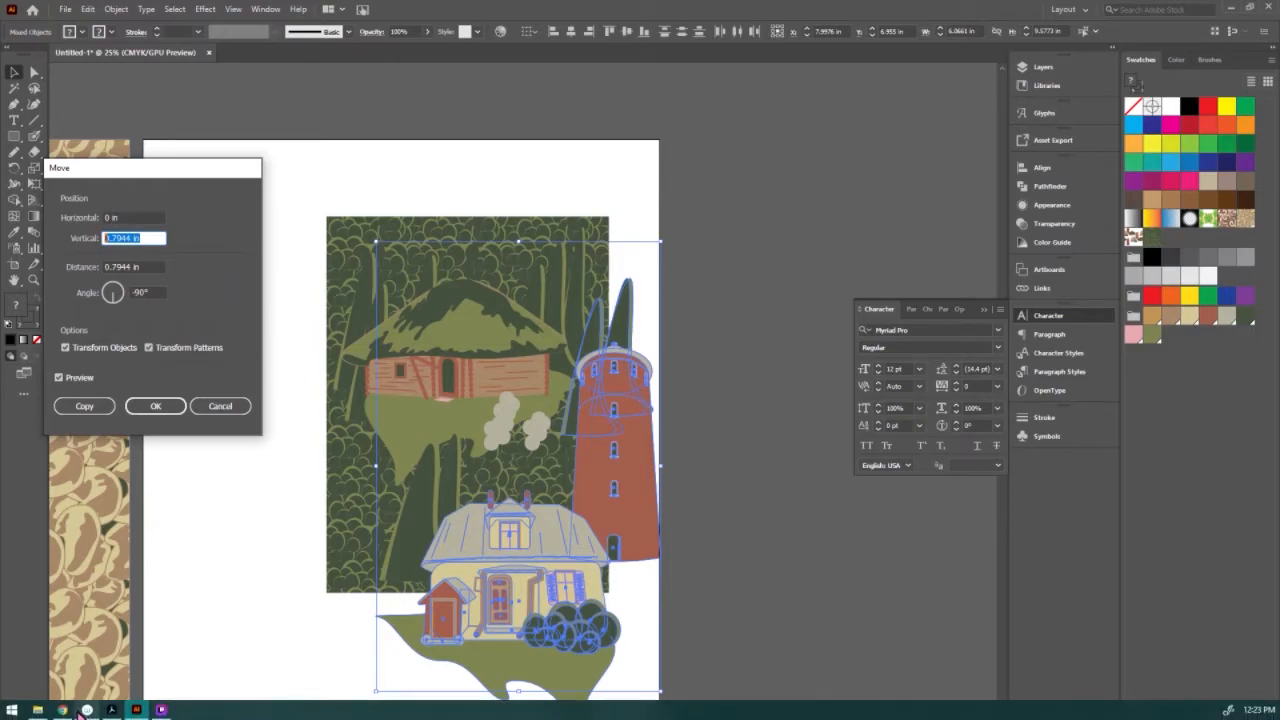
Check in the Acrobat handout how half-drop motifs touching the left or right edge move, and return to Illustrator.
click(112, 710)
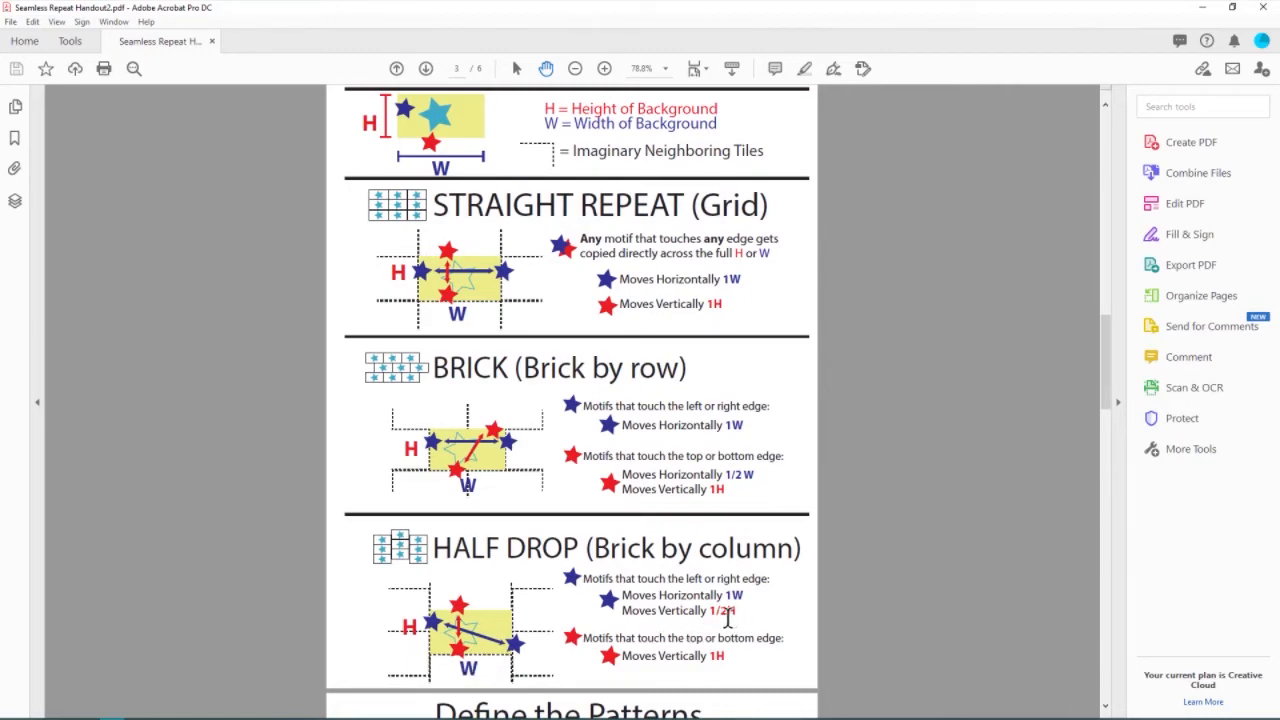
mouse_move(126, 698)
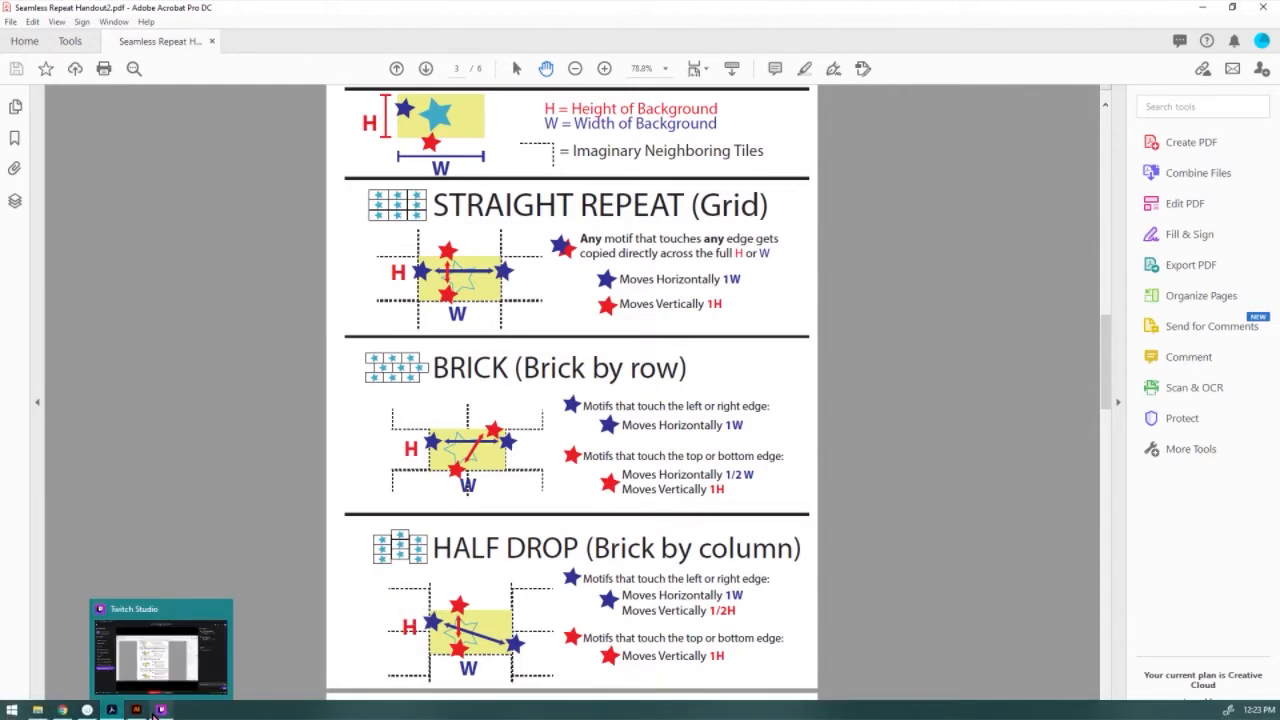
click(137, 710)
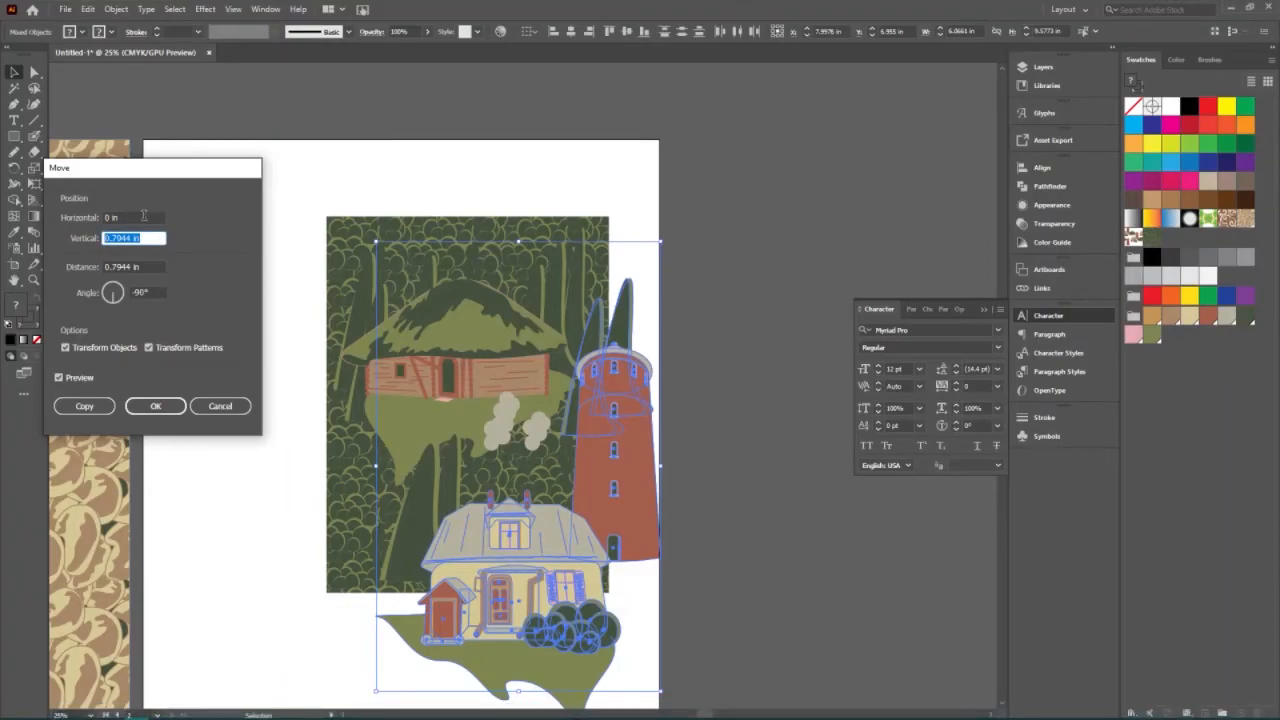
Copy the selected farmhouse, tower, tree and ground artwork with a move of -6 in horizontally and 4 in vertically.
click(143, 216)
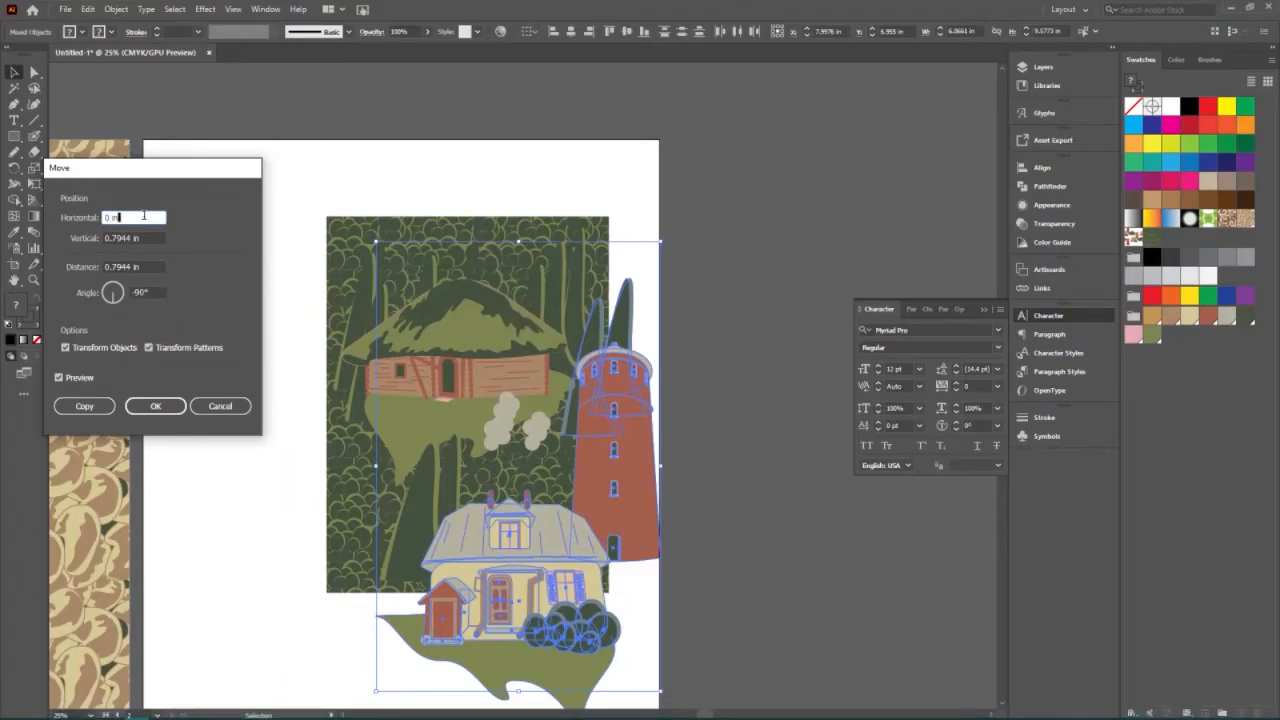
click(70, 223)
text(6)
key(Left)
text(-)
click(154, 236)
click(68, 238)
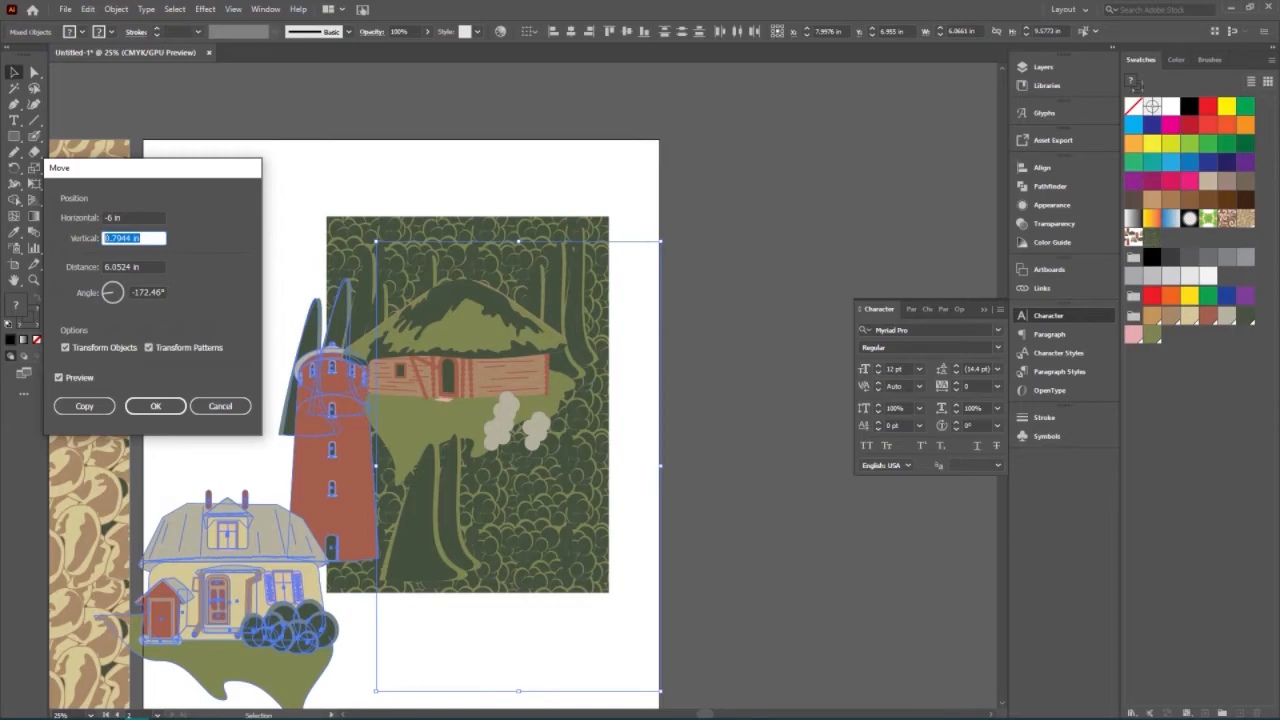
text(4)
click(143, 214)
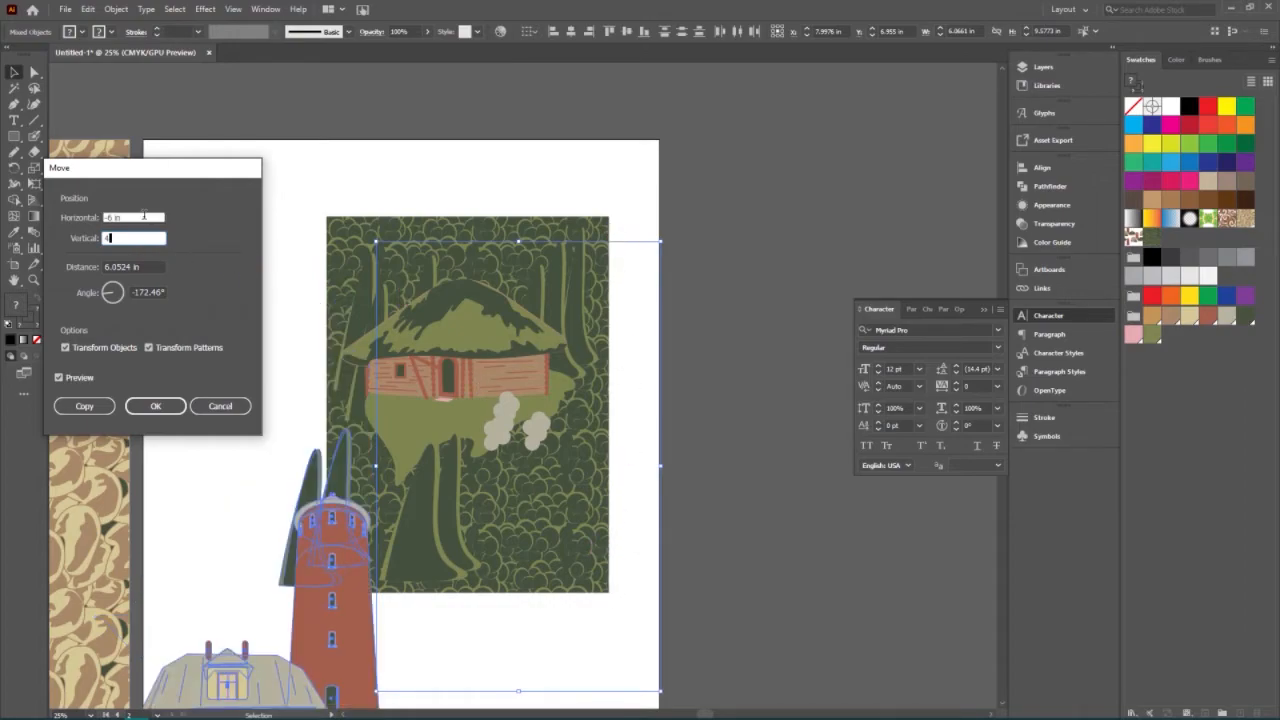
click(88, 408)
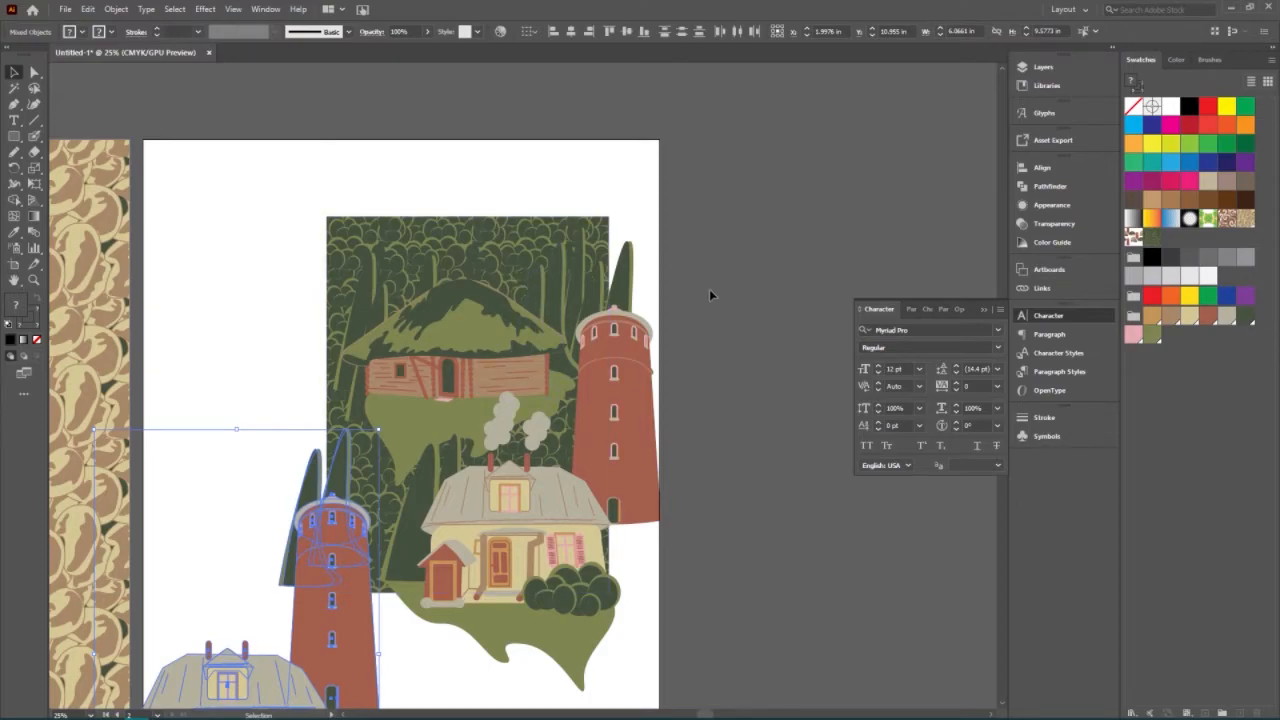
Move the loose cluster of bush artwork from the artboard's lower part to the empty space above the artboard.
scroll(709, 307, down, 3)
scroll(709, 340, down, 5)
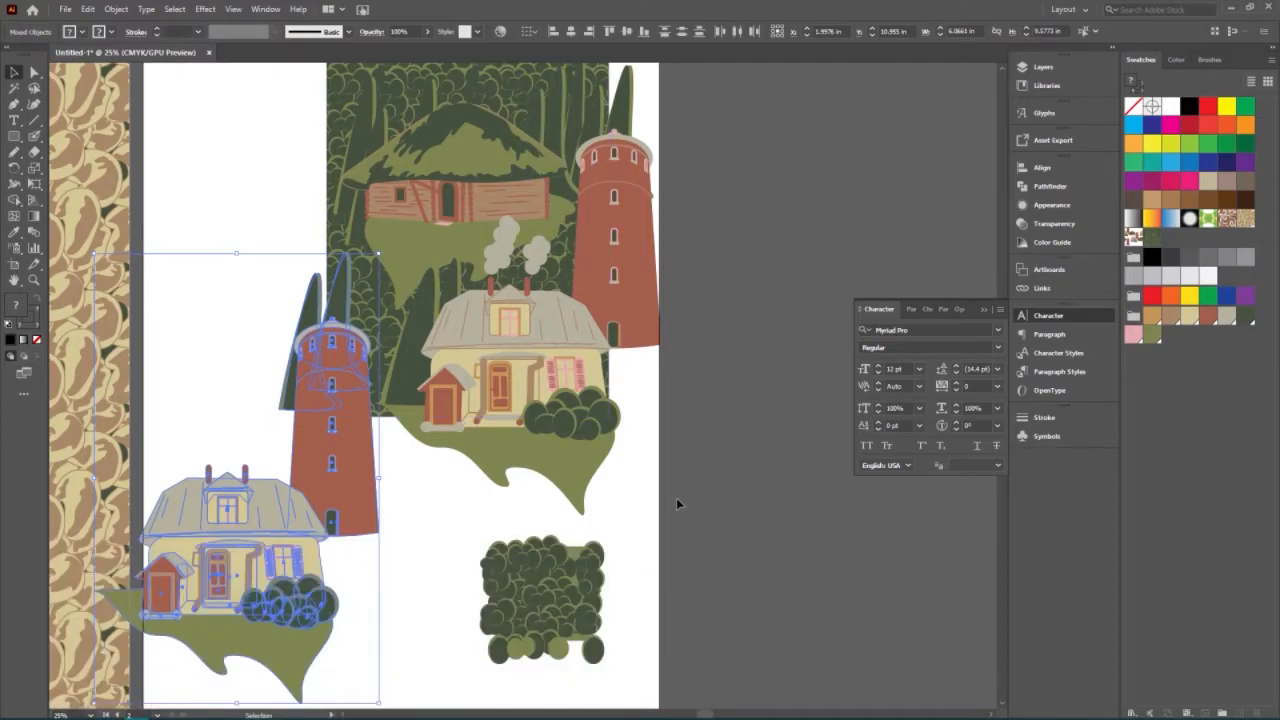
click(636, 678)
drag(633, 694, 455, 527)
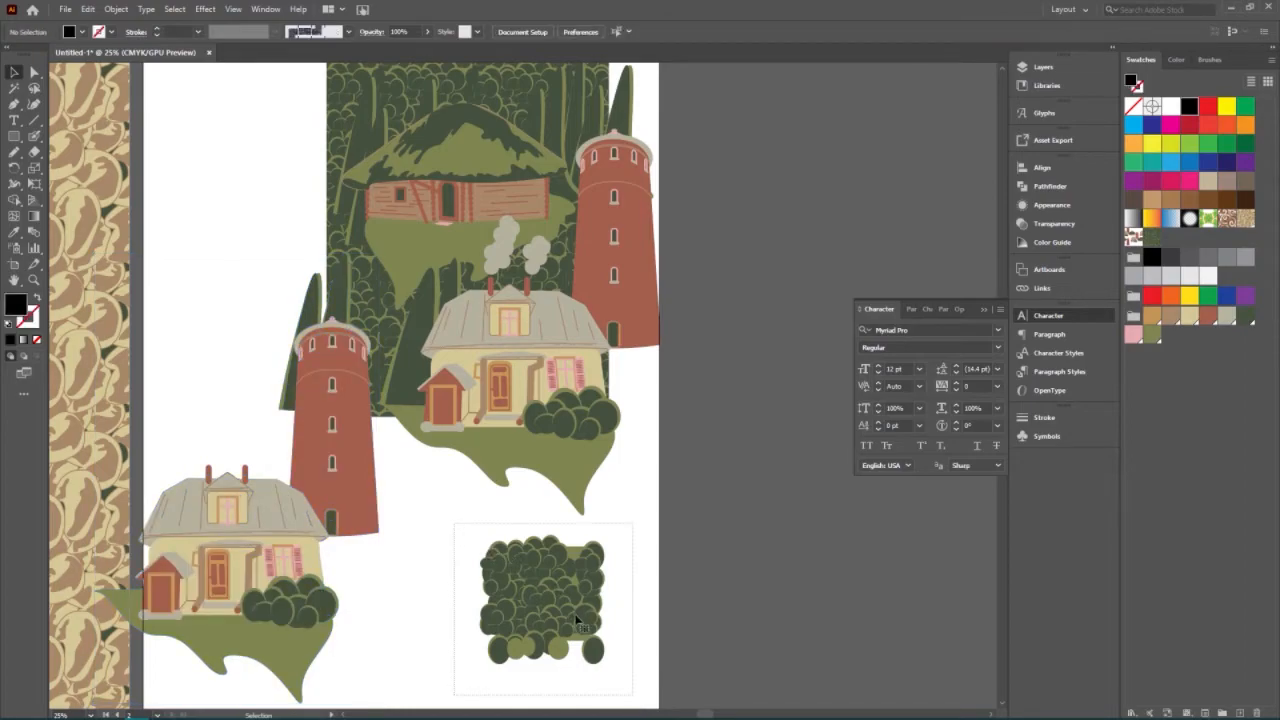
drag(567, 617, 775, 175)
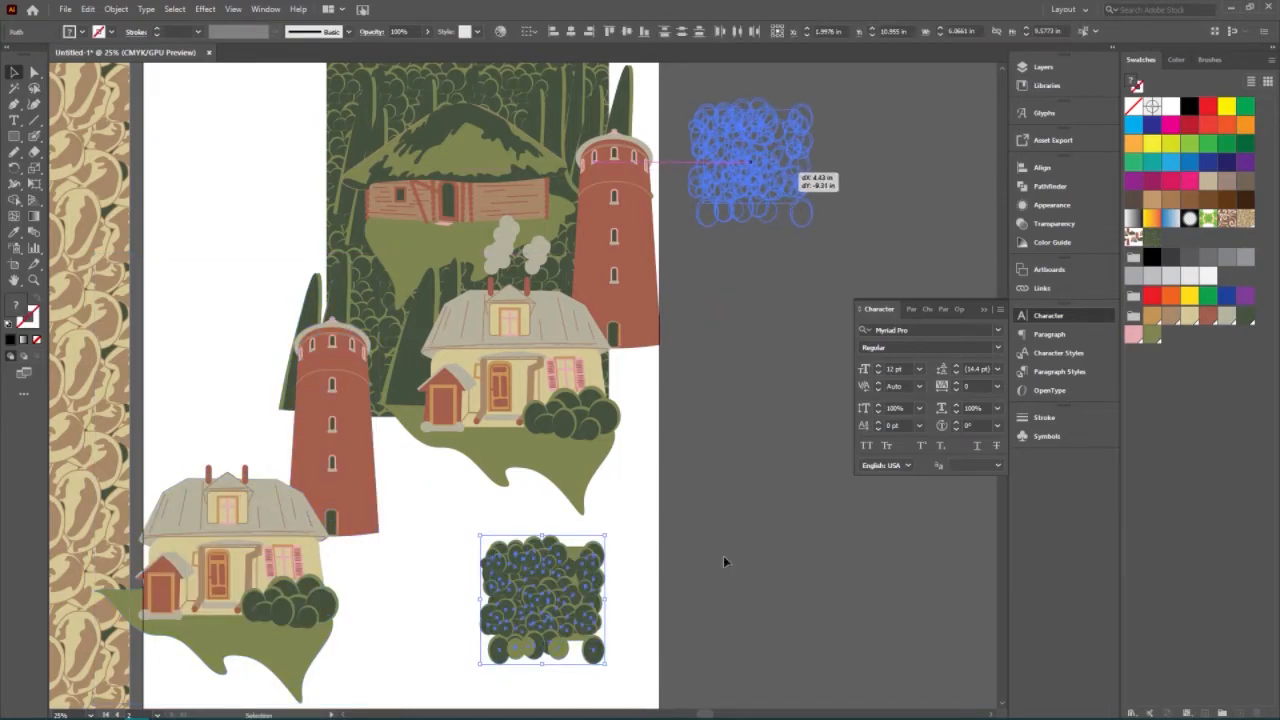
scroll(728, 470, up, 5)
scroll(728, 487, up, 5)
drag(752, 477, 224, 201)
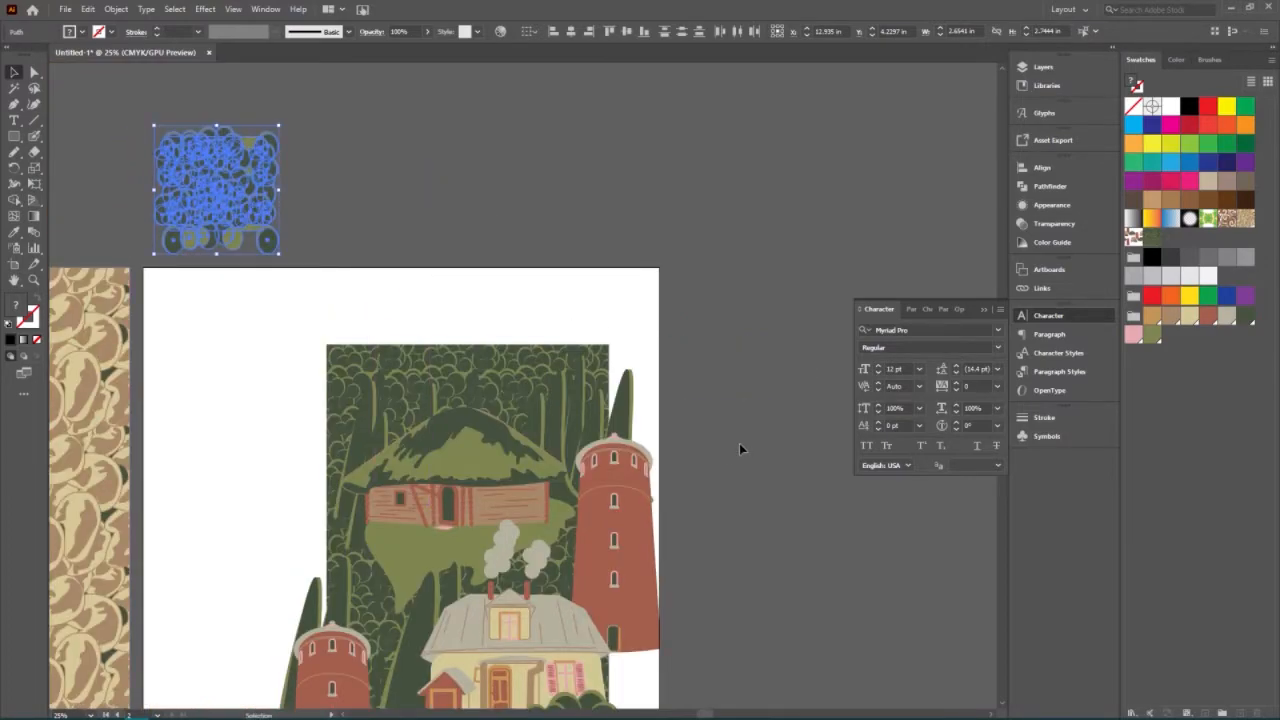
scroll(730, 409, down, 8)
scroll(740, 440, down, 2)
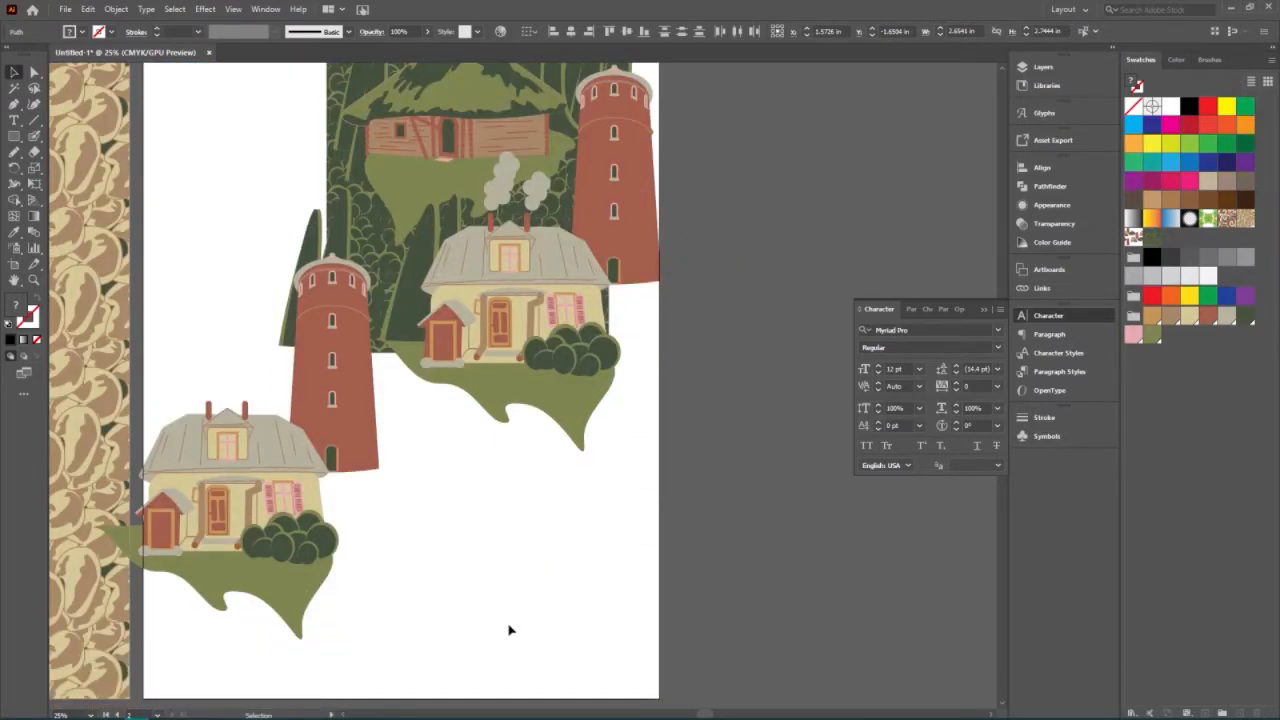
Copy the farmhouses, tower and ground crossing the background's lower edge with a move of 0 in horizontally and -8 in vertically.
click(341, 688)
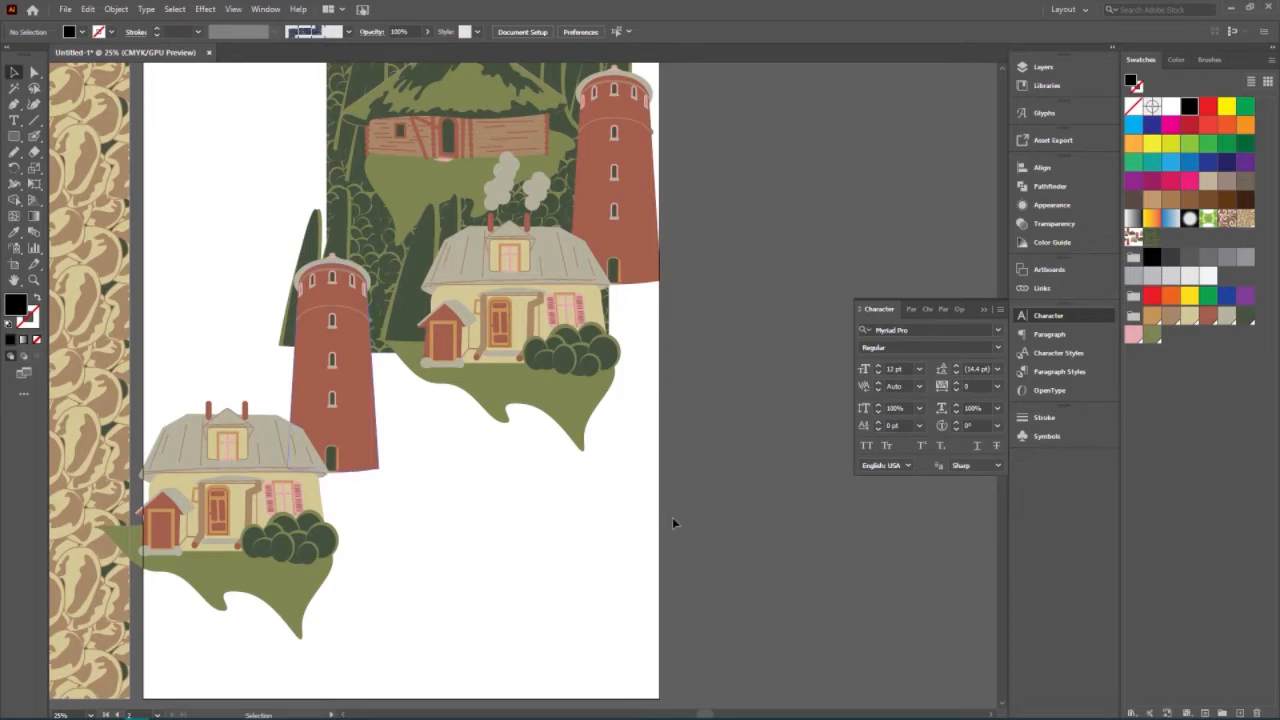
drag(229, 368, 194, 361)
scroll(588, 400, up, 1)
scroll(588, 400, up, 4)
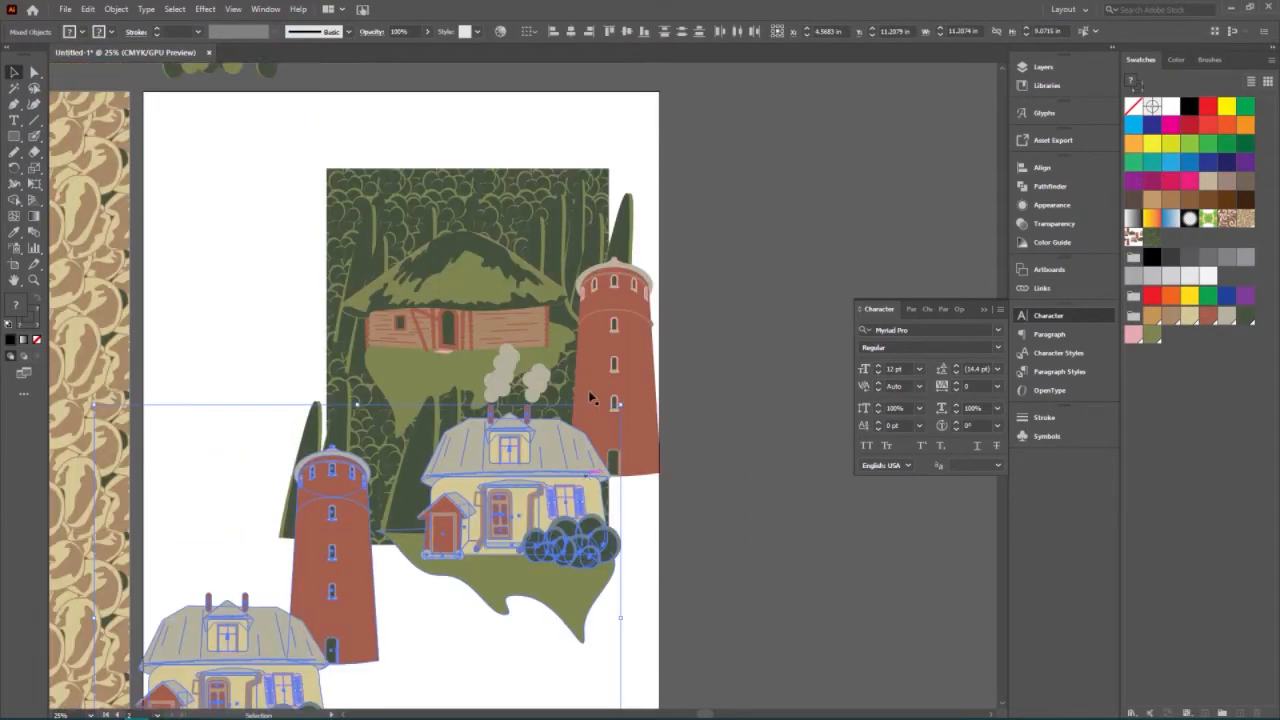
right_click(543, 594)
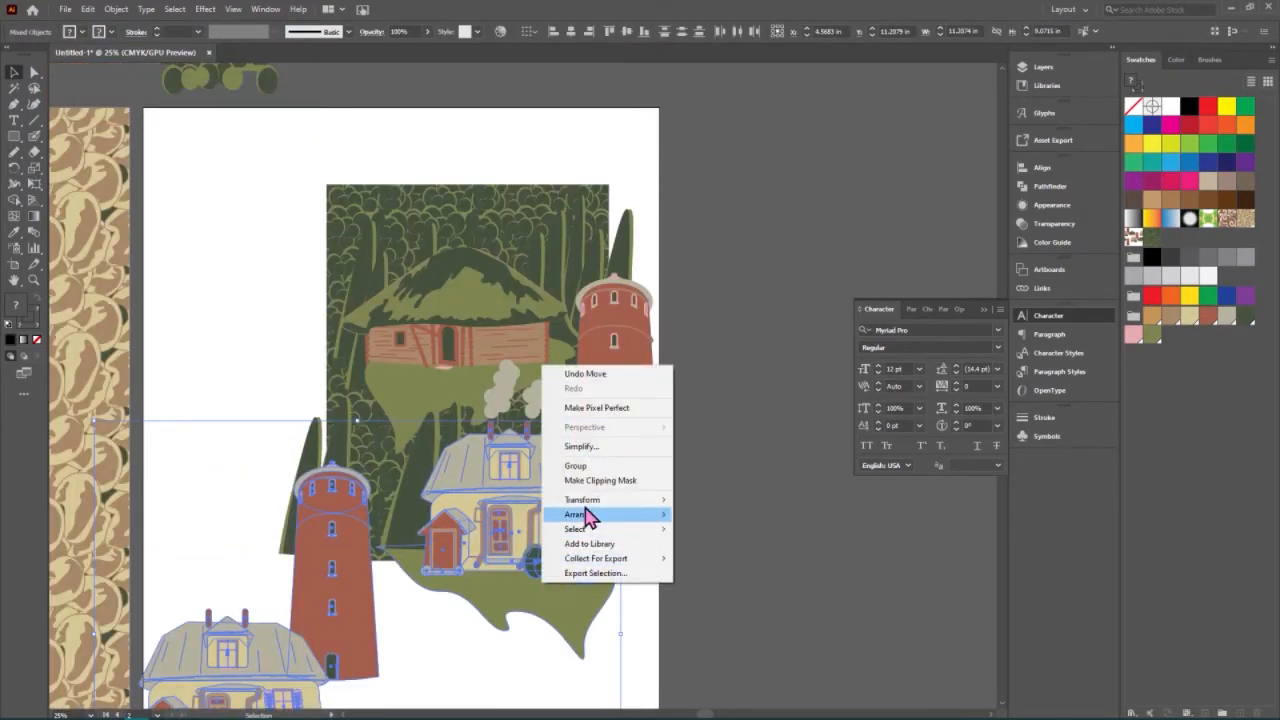
mouse_move(588, 501)
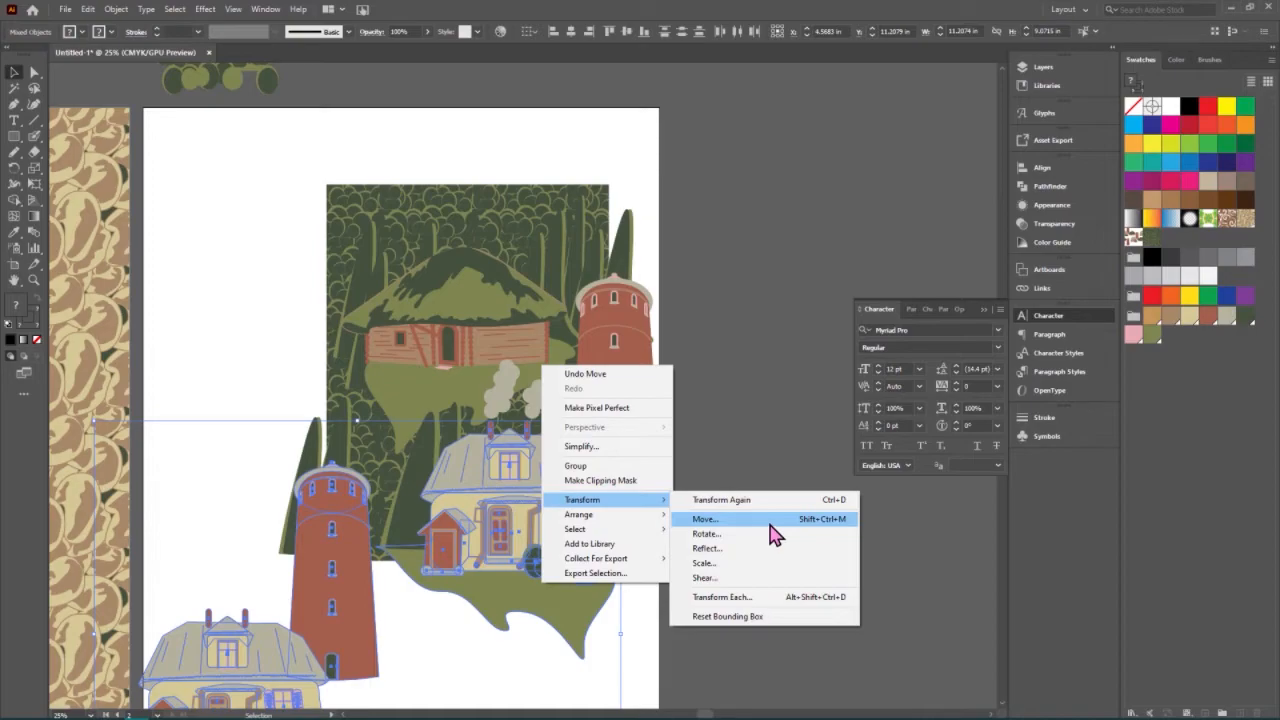
click(711, 521)
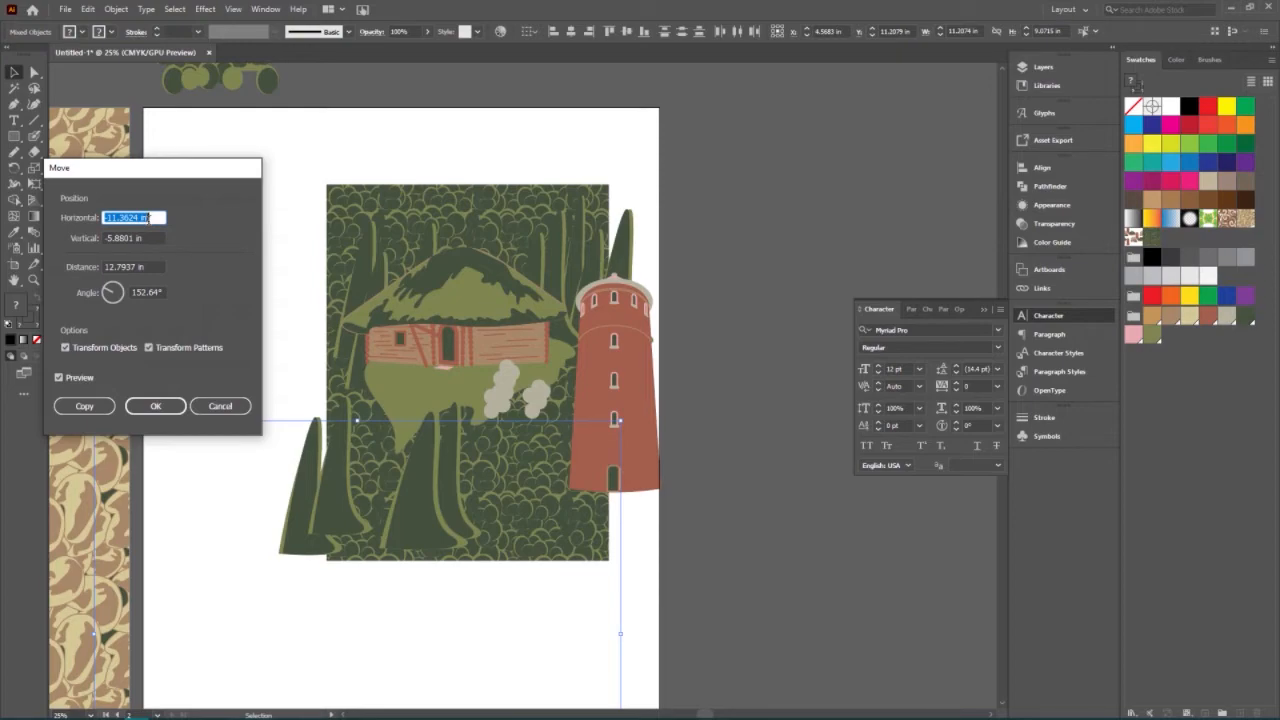
text(0)
key(Tab)
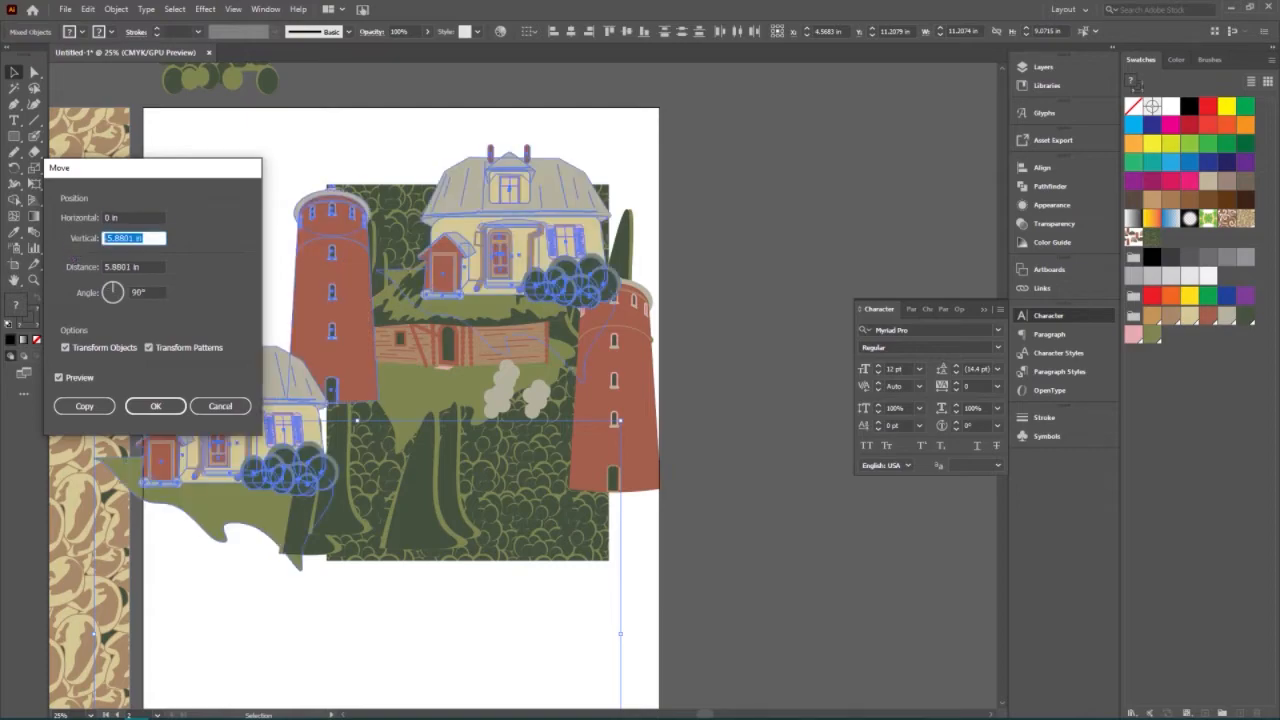
text(-8)
click(136, 216)
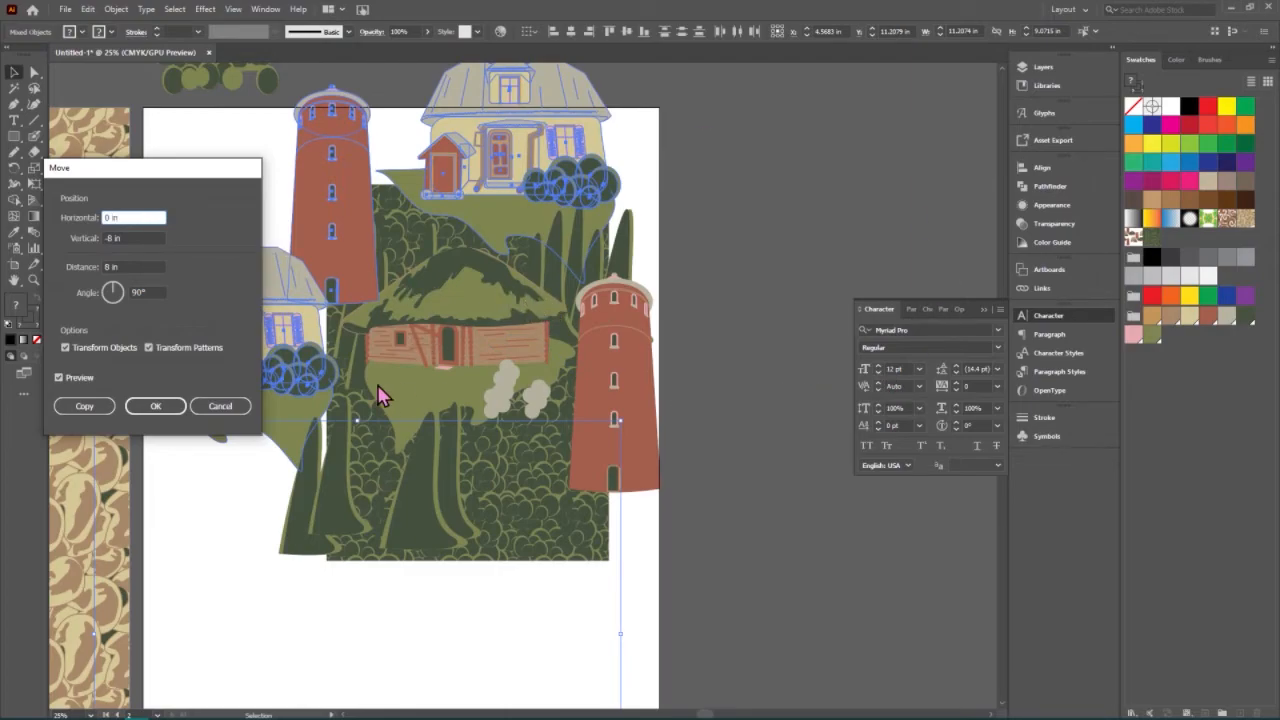
click(76, 409)
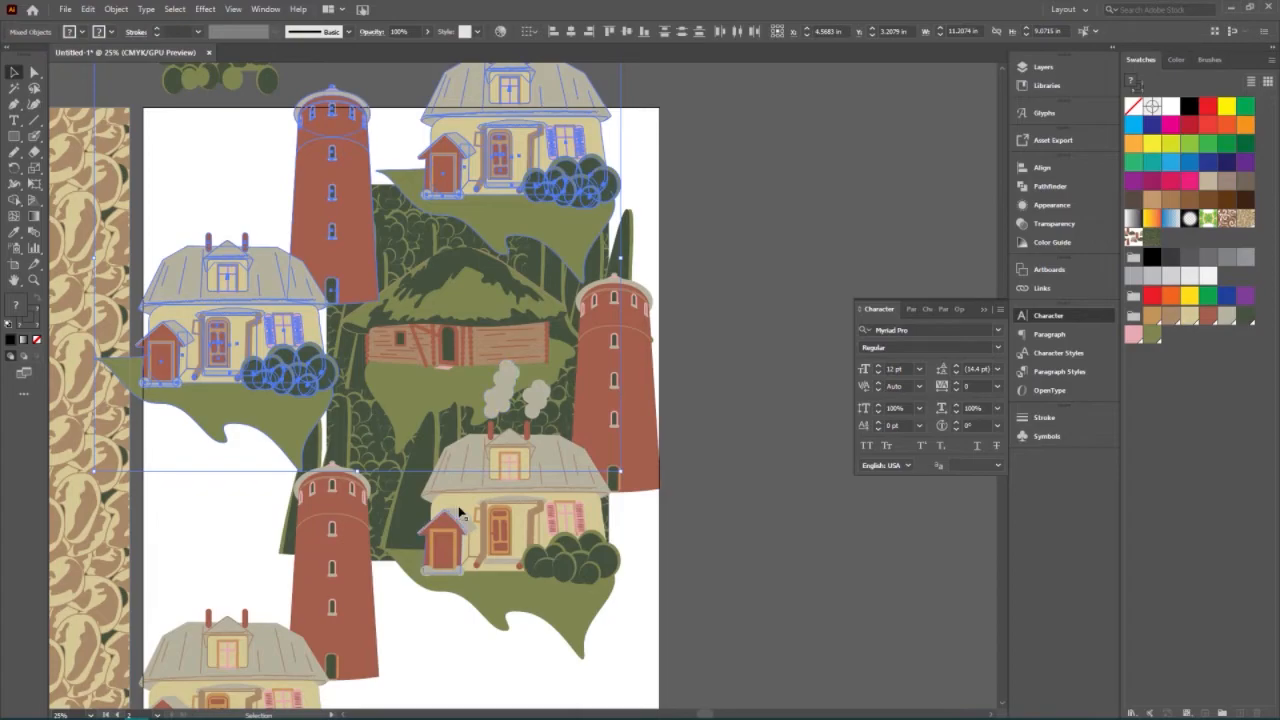
click(762, 197)
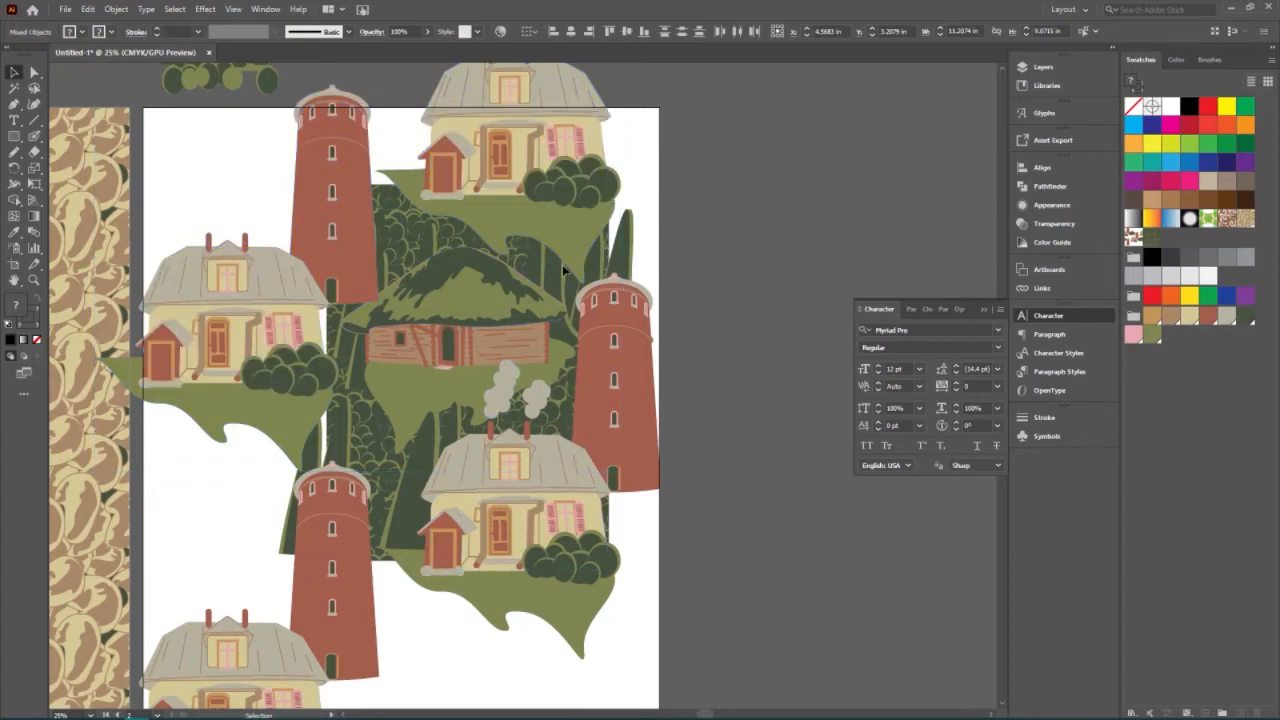
Bring the trees, thatched cottage and its ground, the right-edge tower and the central farmhouse in front of the copied artwork.
click(512, 218)
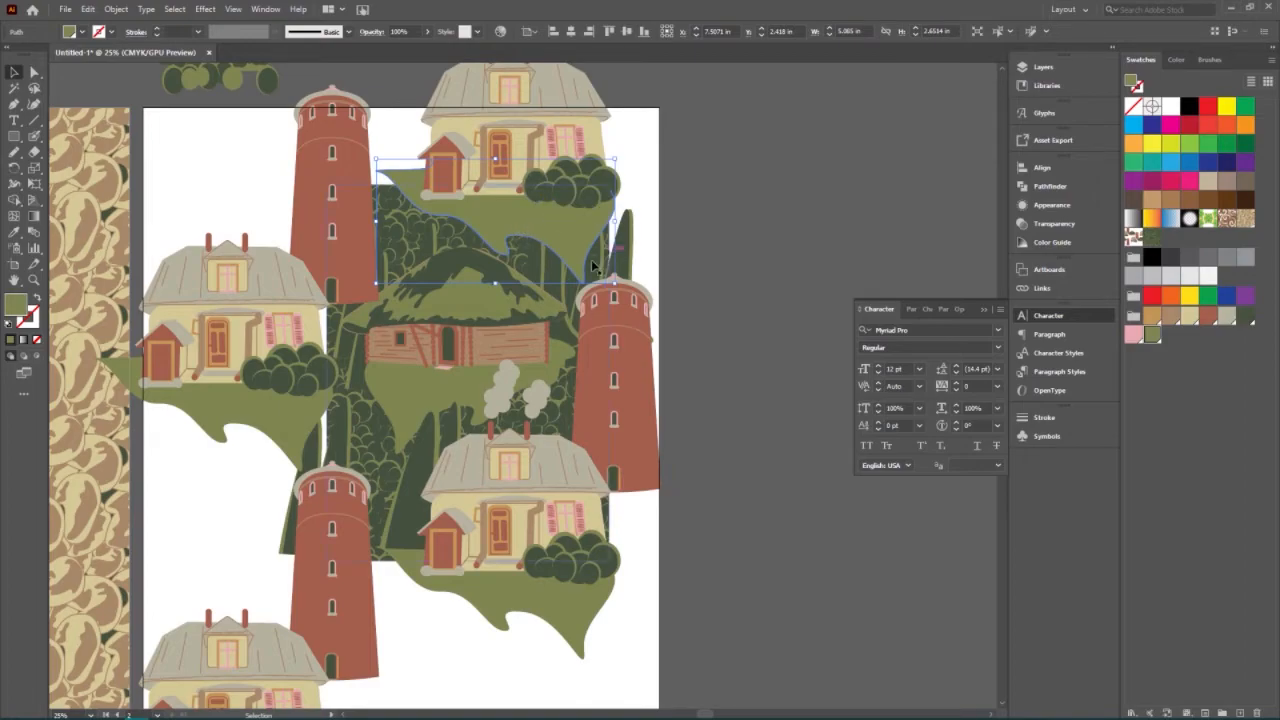
click(620, 256)
shift+click(620, 256)
shift+click(535, 266)
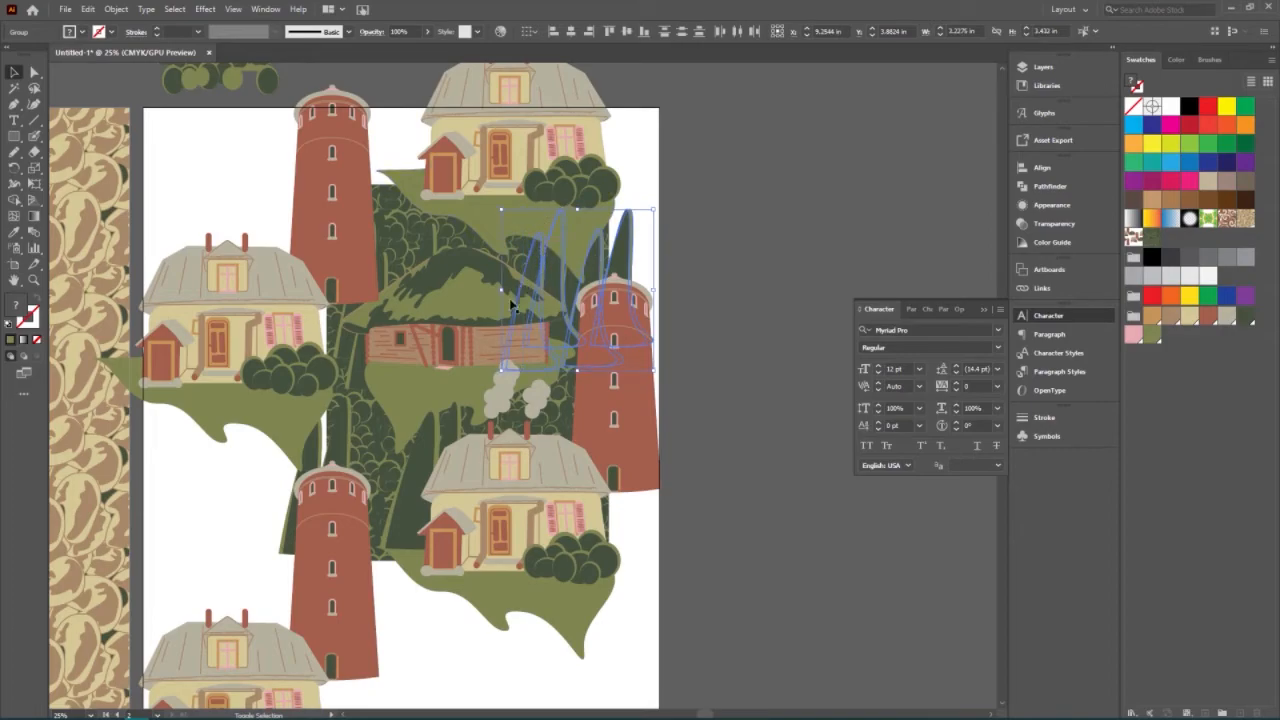
shift+click(507, 298)
shift+click(630, 418)
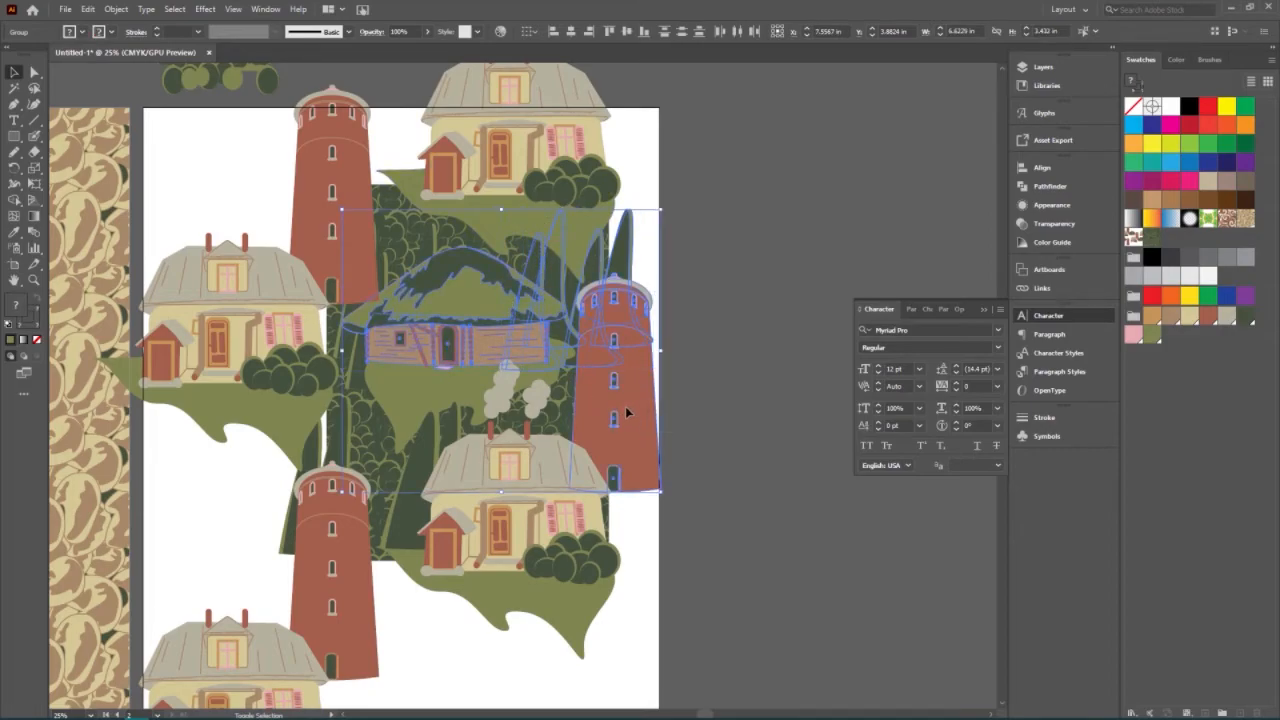
shift+click(549, 451)
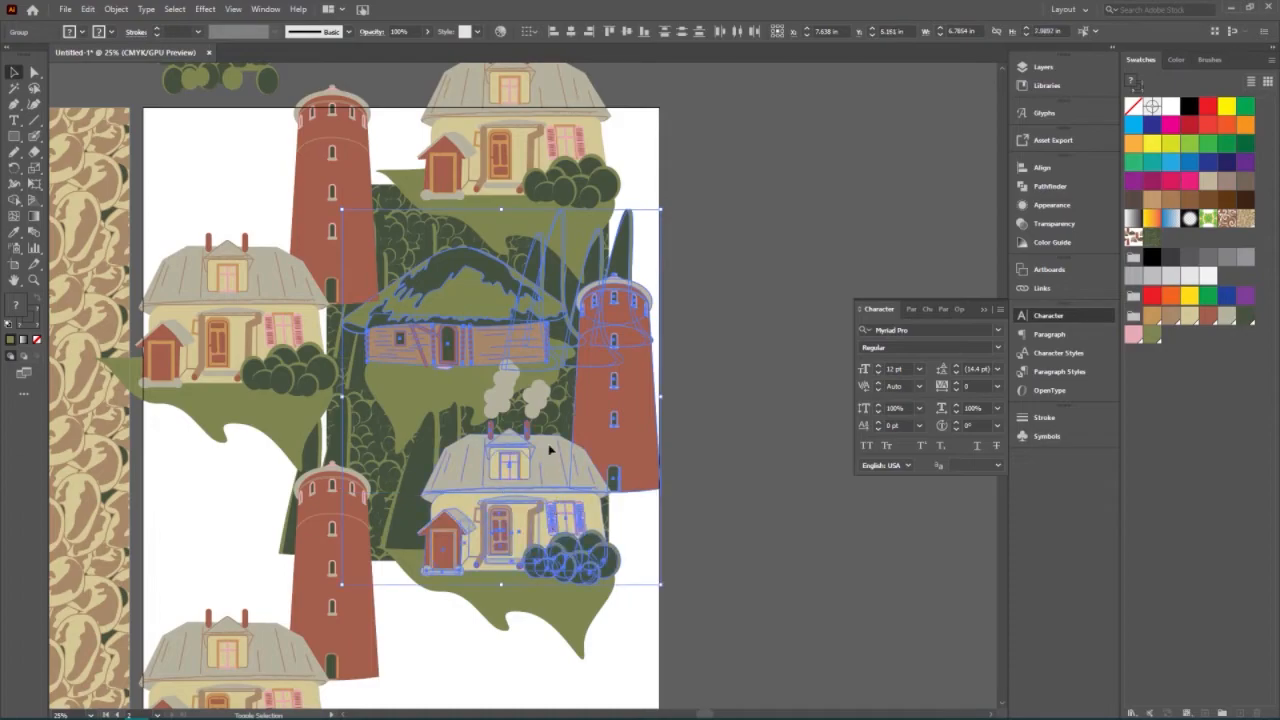
shift+click(468, 377)
right_click(460, 308)
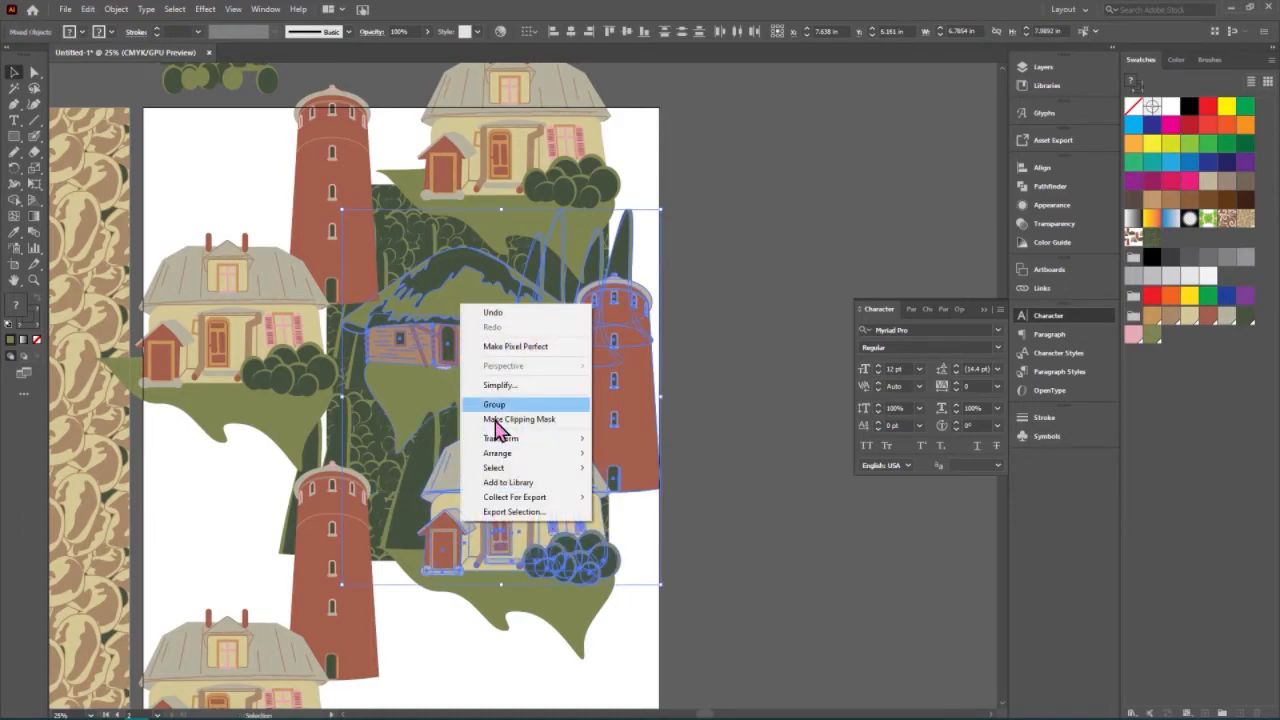
mouse_move(499, 456)
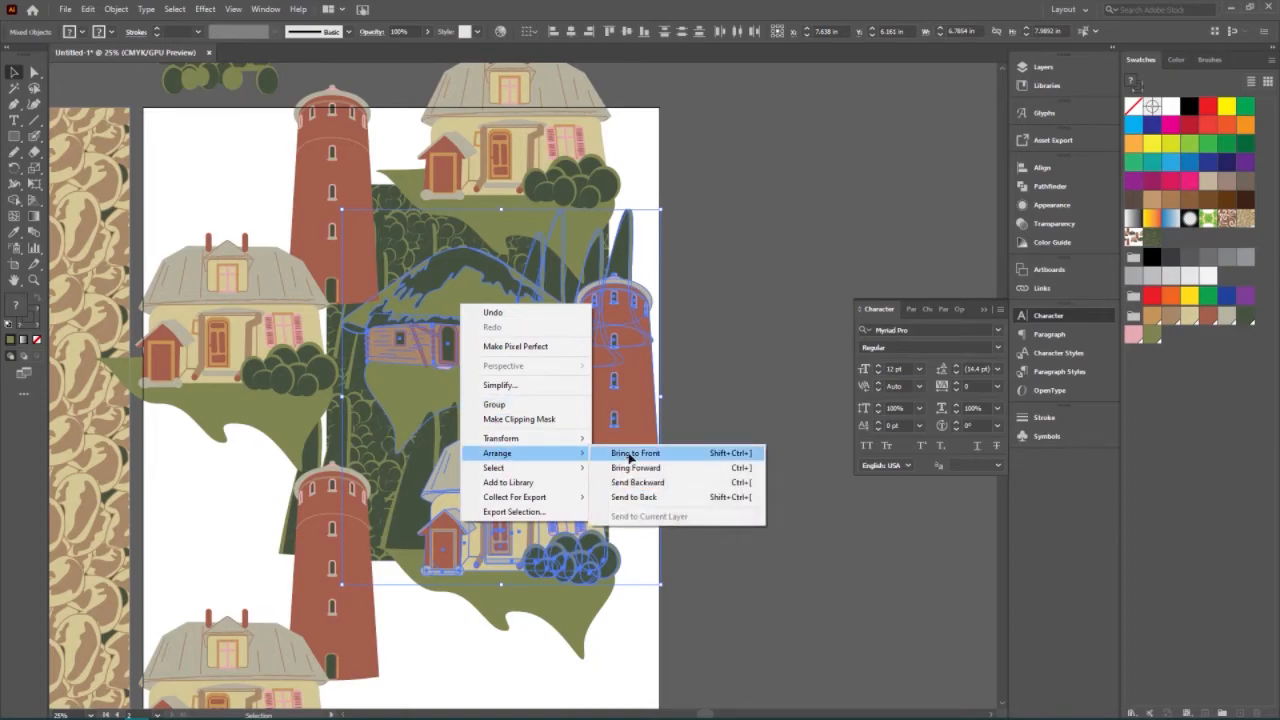
click(628, 455)
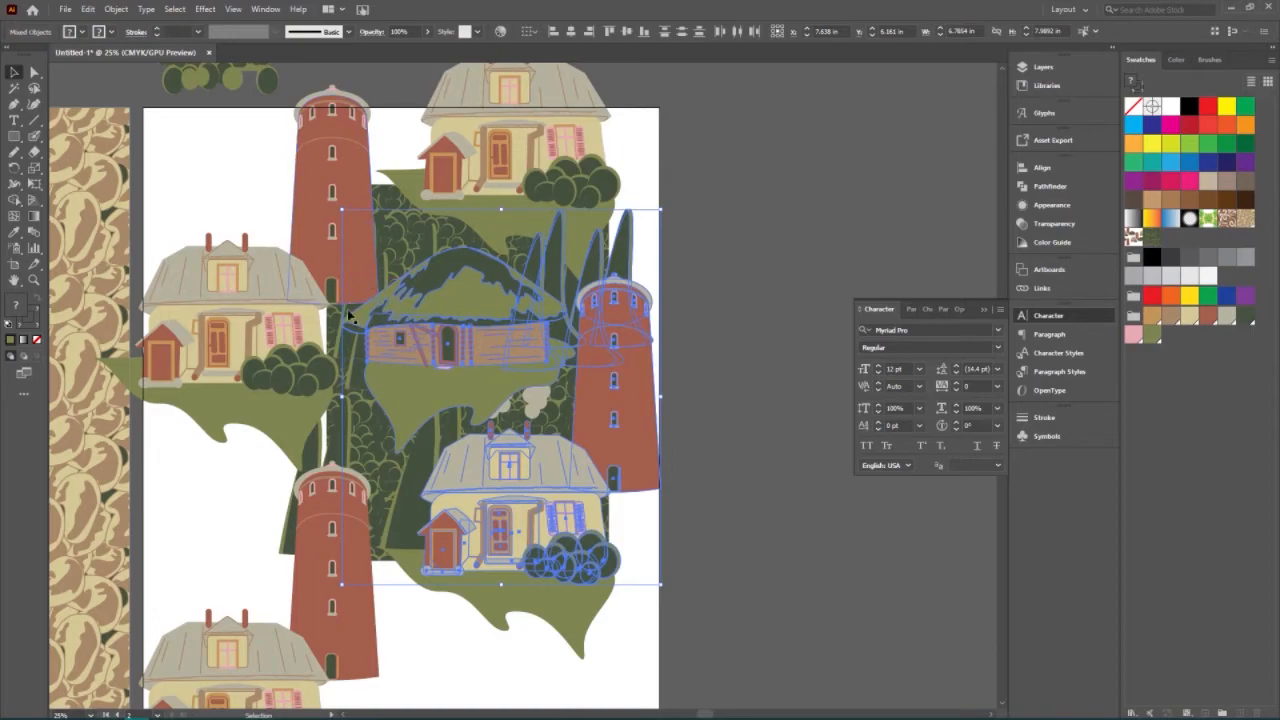
Bring the tree beside the thatched cottage and the cottage's ground to the front.
click(344, 351)
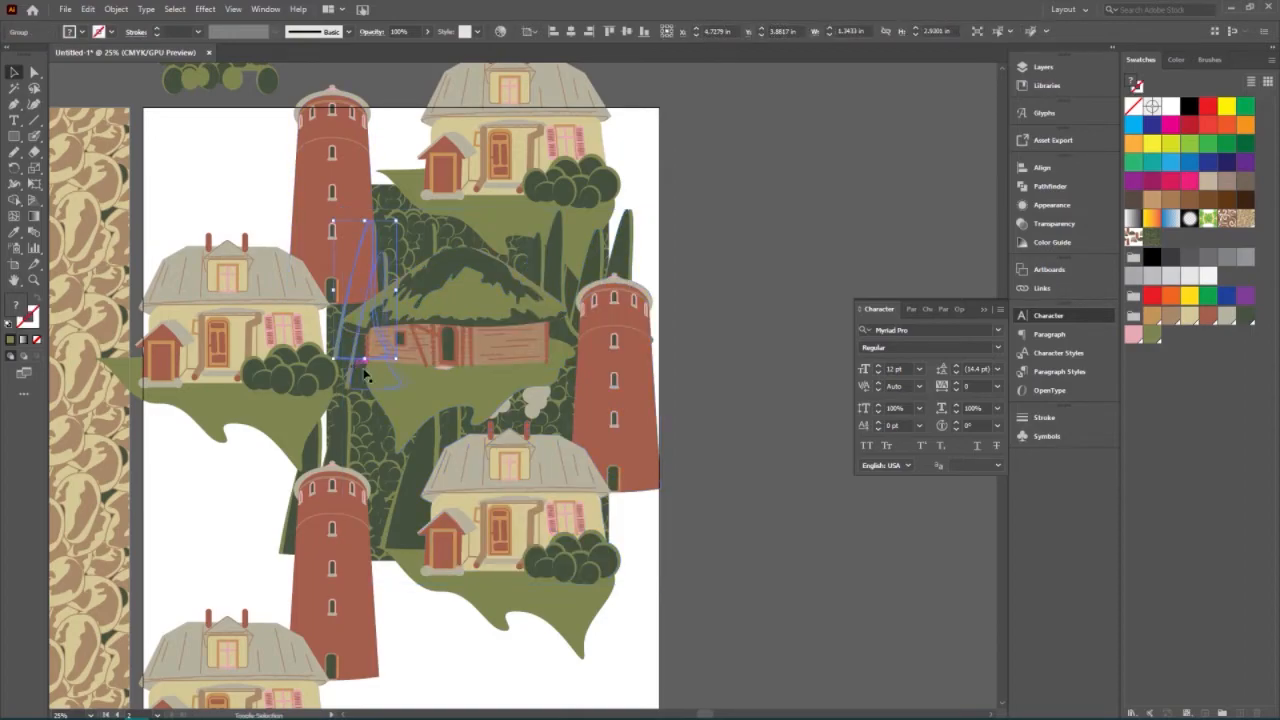
shift+click(432, 375)
right_click(448, 336)
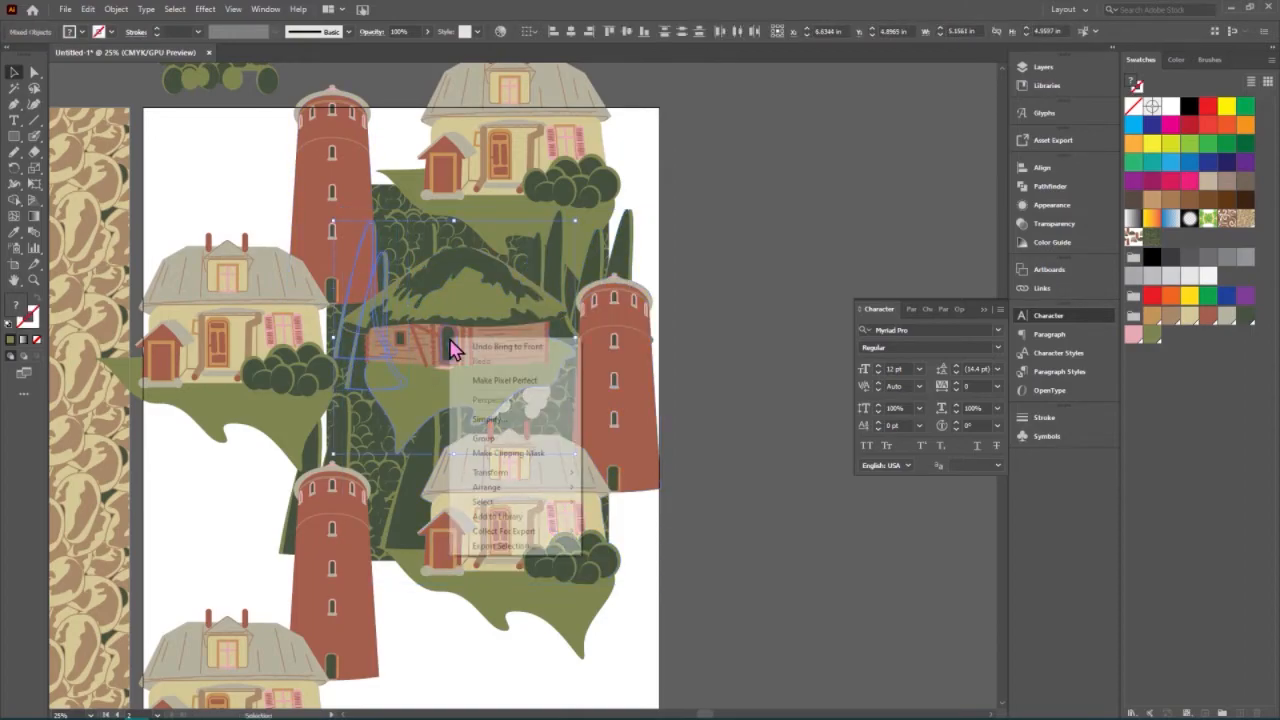
click(634, 505)
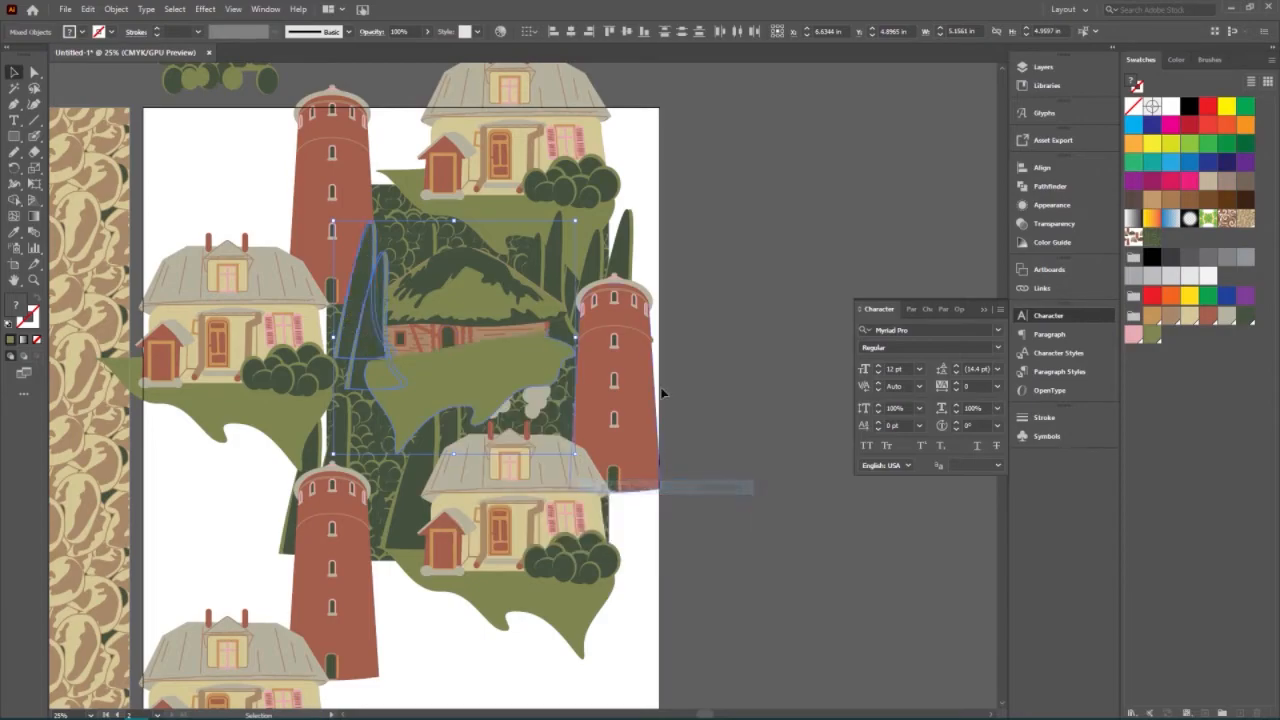
click(678, 298)
Bring the thatched cottage to the front, above its ground.
click(459, 299)
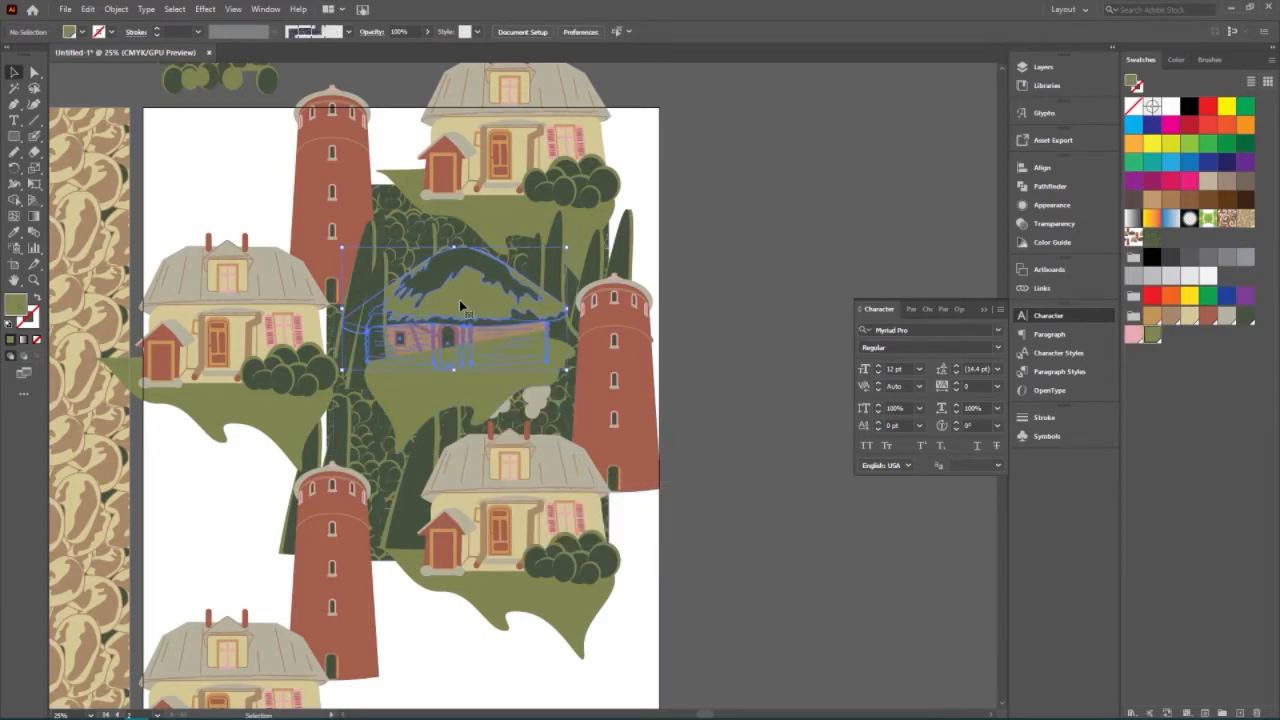
right_click(459, 300)
click(618, 466)
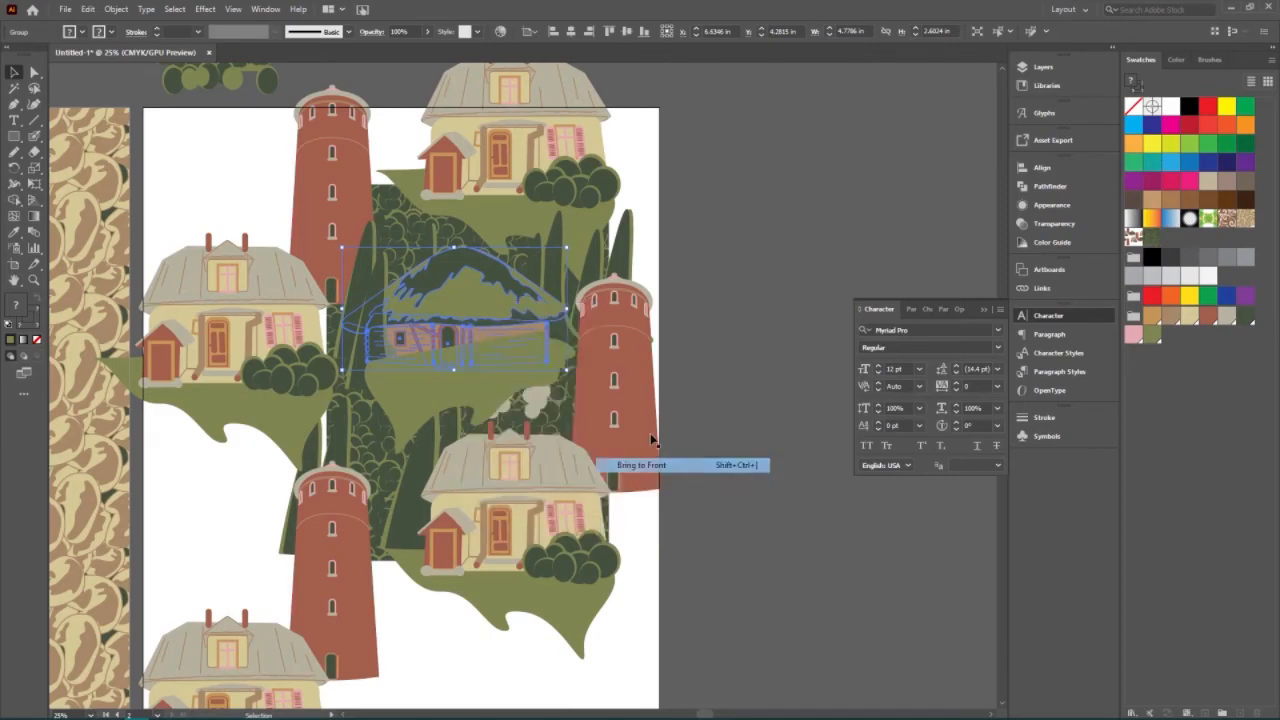
click(723, 243)
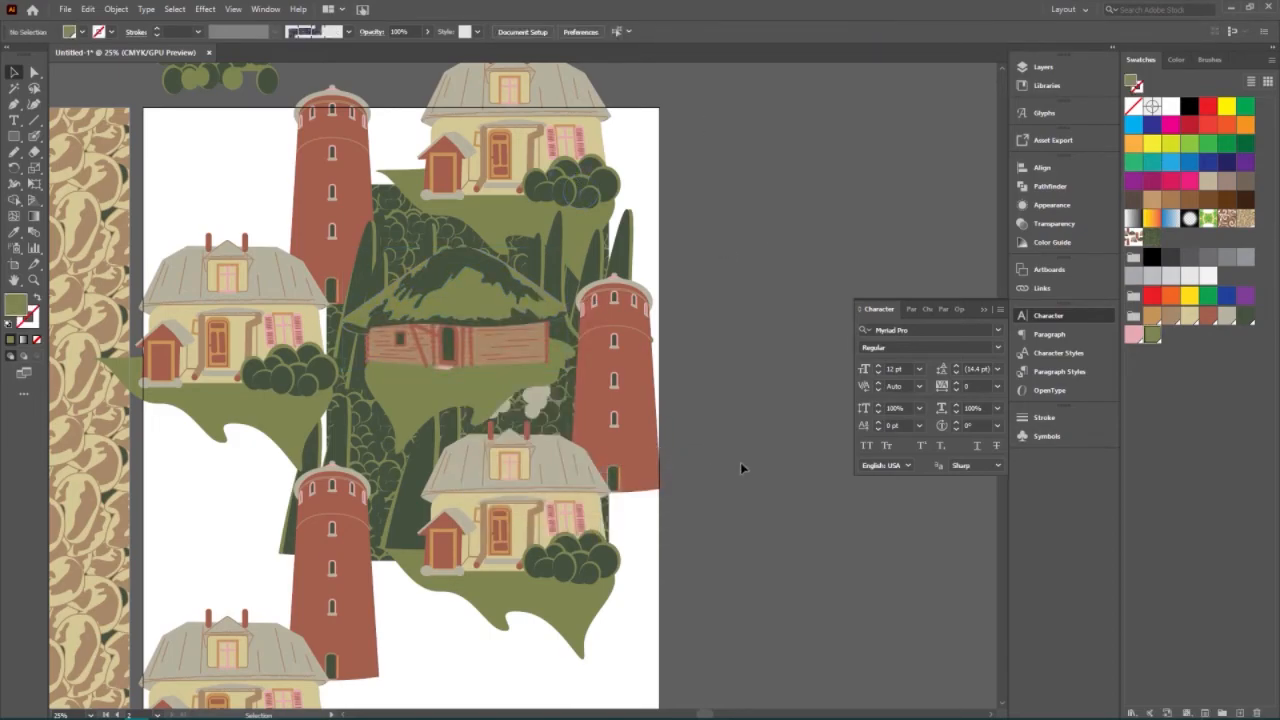
Bring the tree at the thatched cottage's left end to the front, so it overlaps the cottage wall.
click(363, 375)
right_click(364, 377)
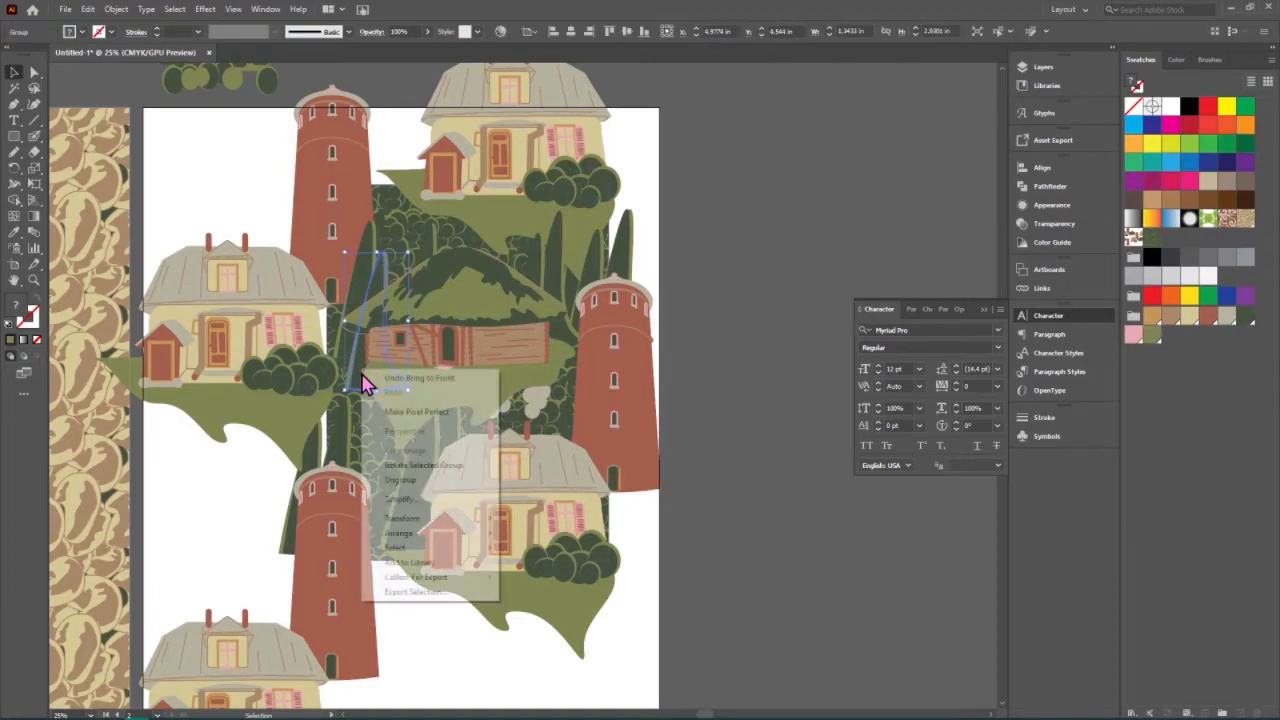
mouse_move(447, 538)
click(551, 541)
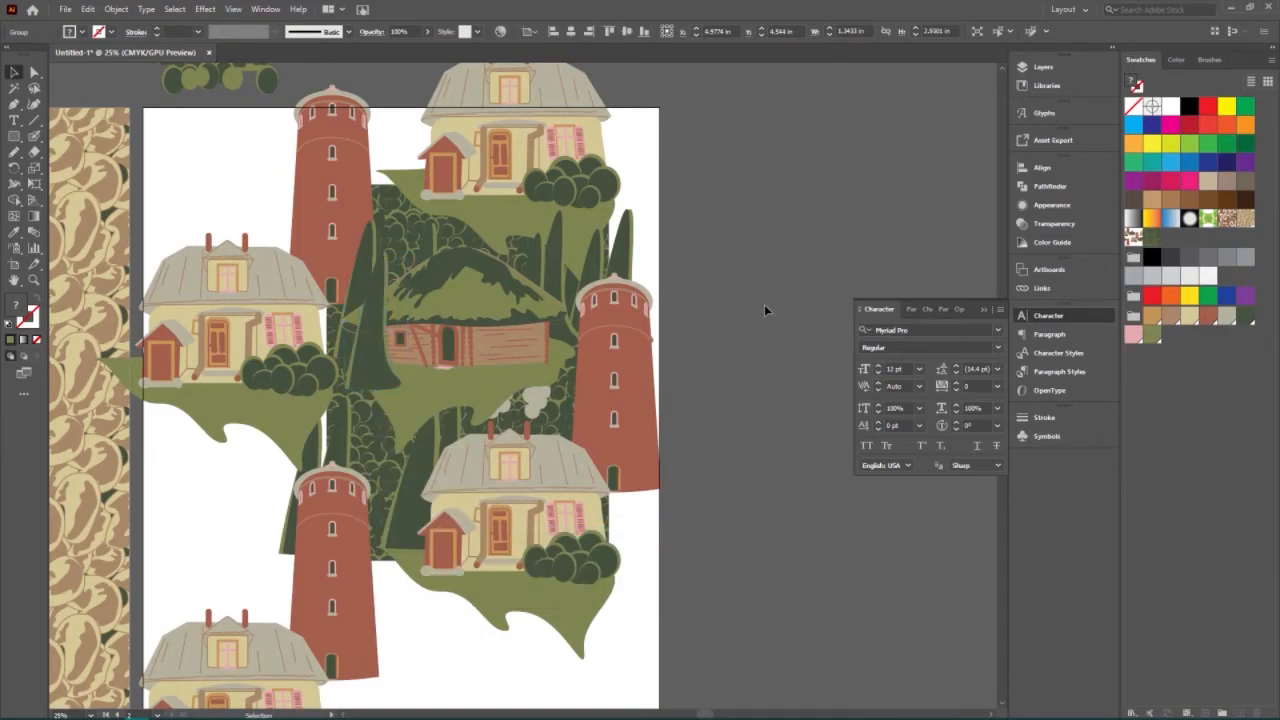
click(764, 306)
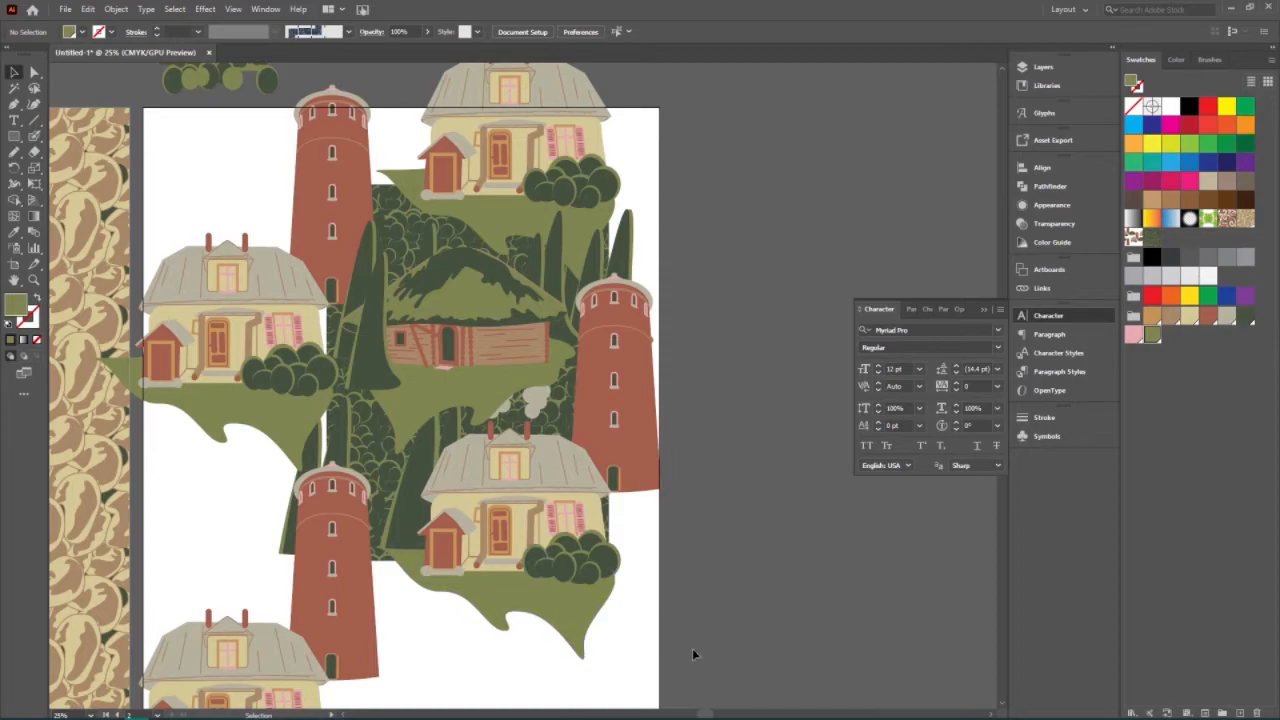
Move the 6 by 8 in bush-patterned background rectangle out from behind the motifs to the empty space beside the artboard.
click(370, 462)
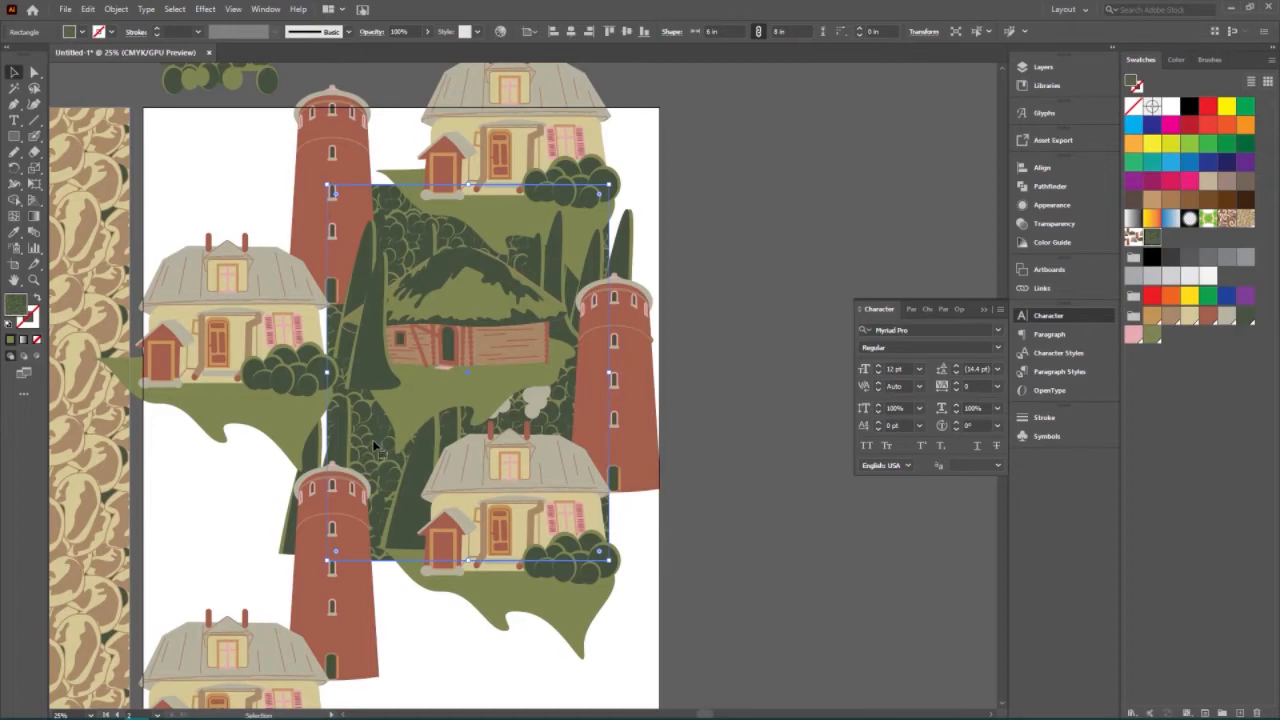
drag(586, 312, 831, 304)
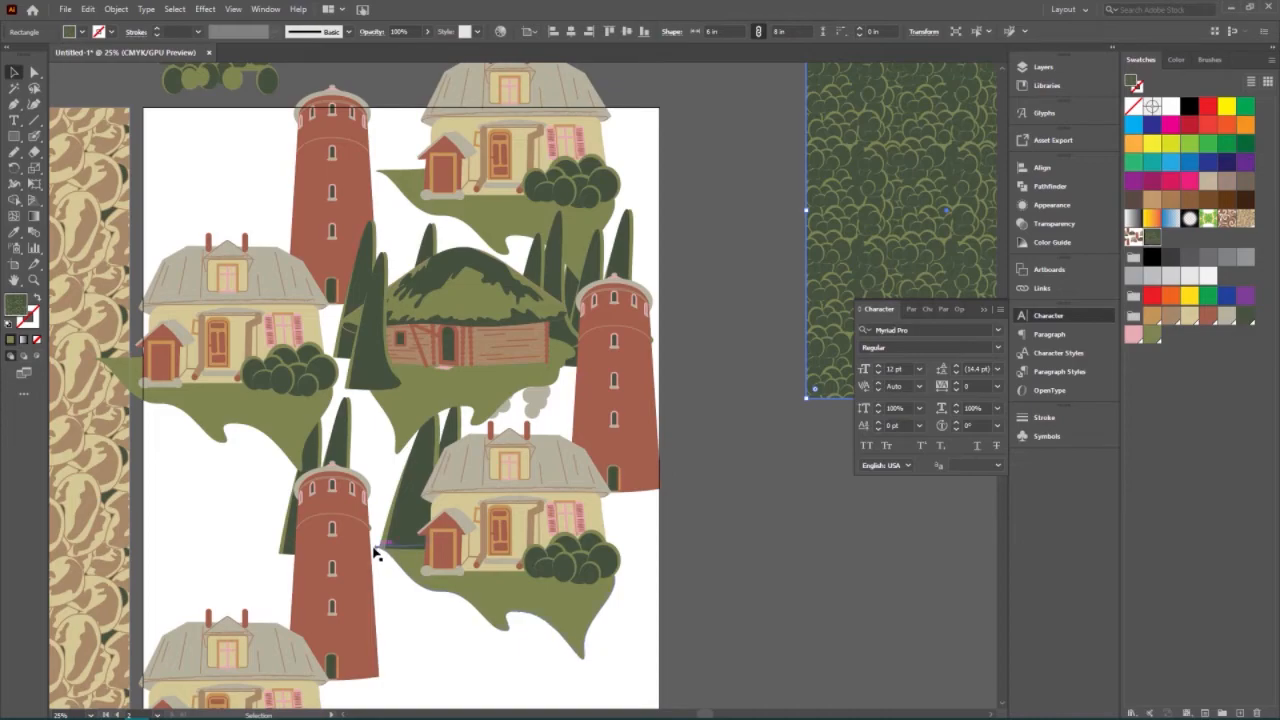
click(679, 557)
click(613, 510)
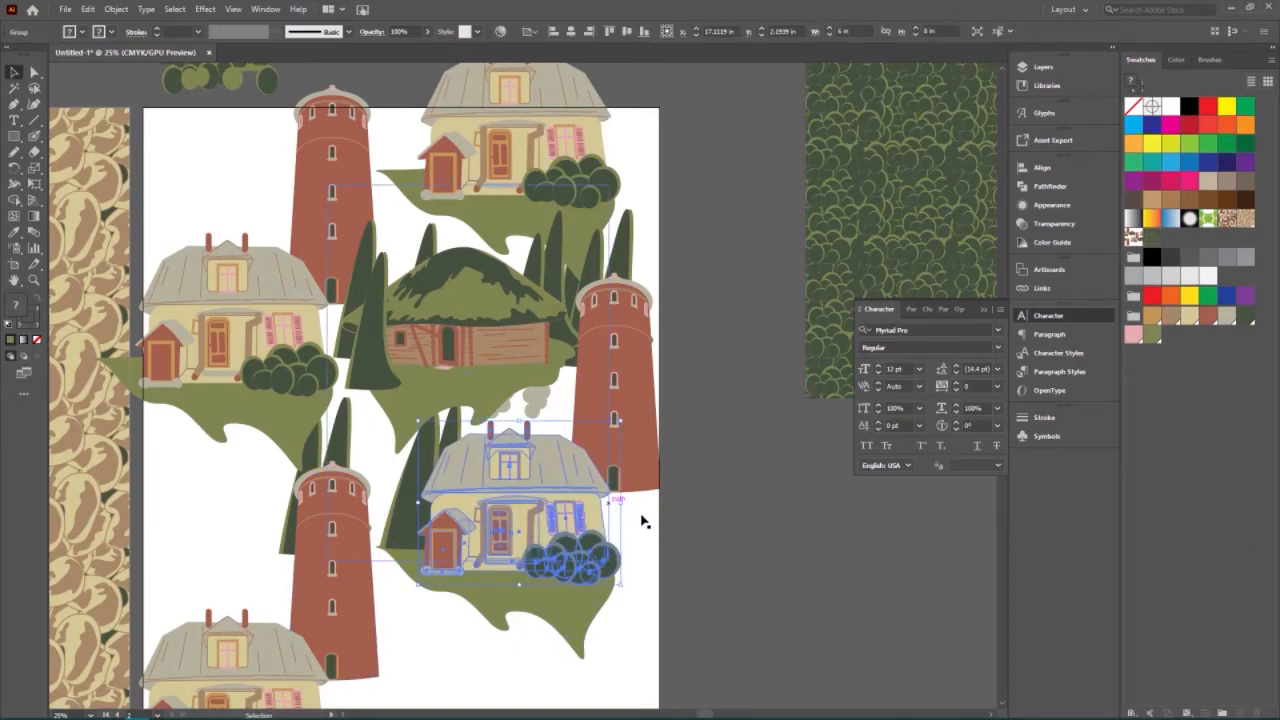
click(643, 520)
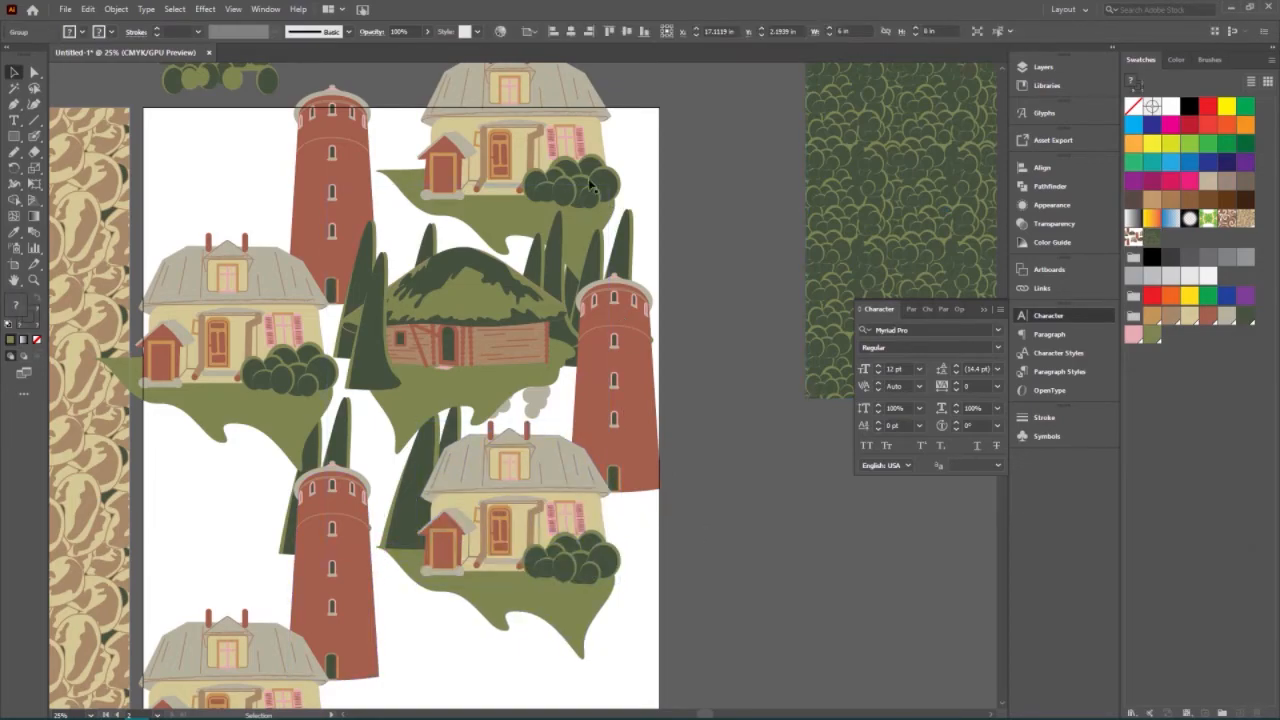
Select all motif artwork together with the unfilled 6 by 8 in bounding rectangle and make a new pattern from it.
click(380, 187)
click(663, 668)
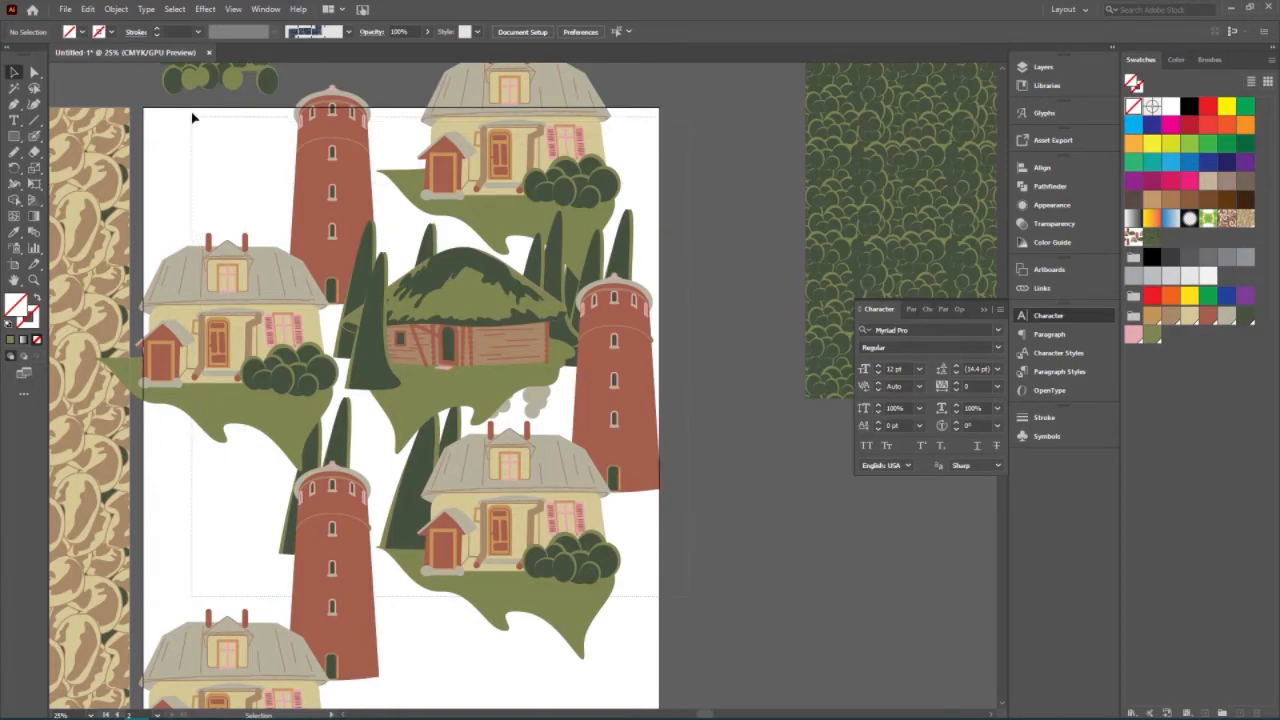
key(ctrl+a)
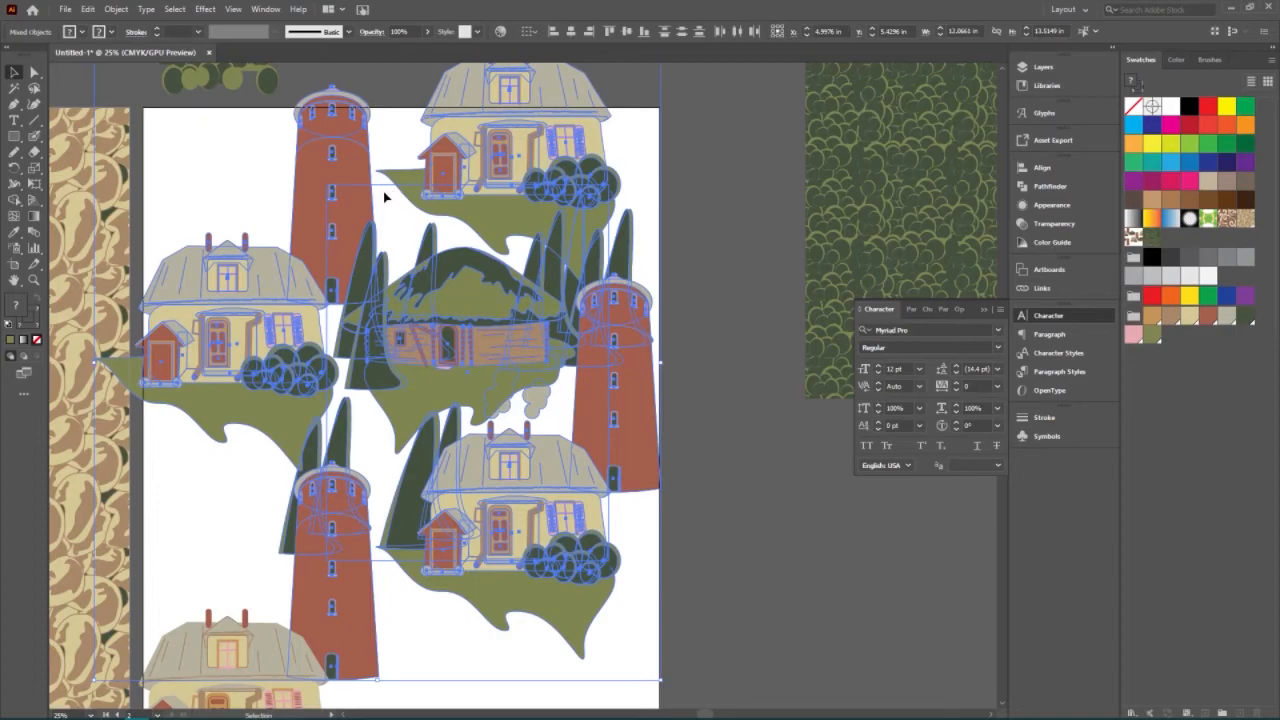
scroll(614, 287, up, 2)
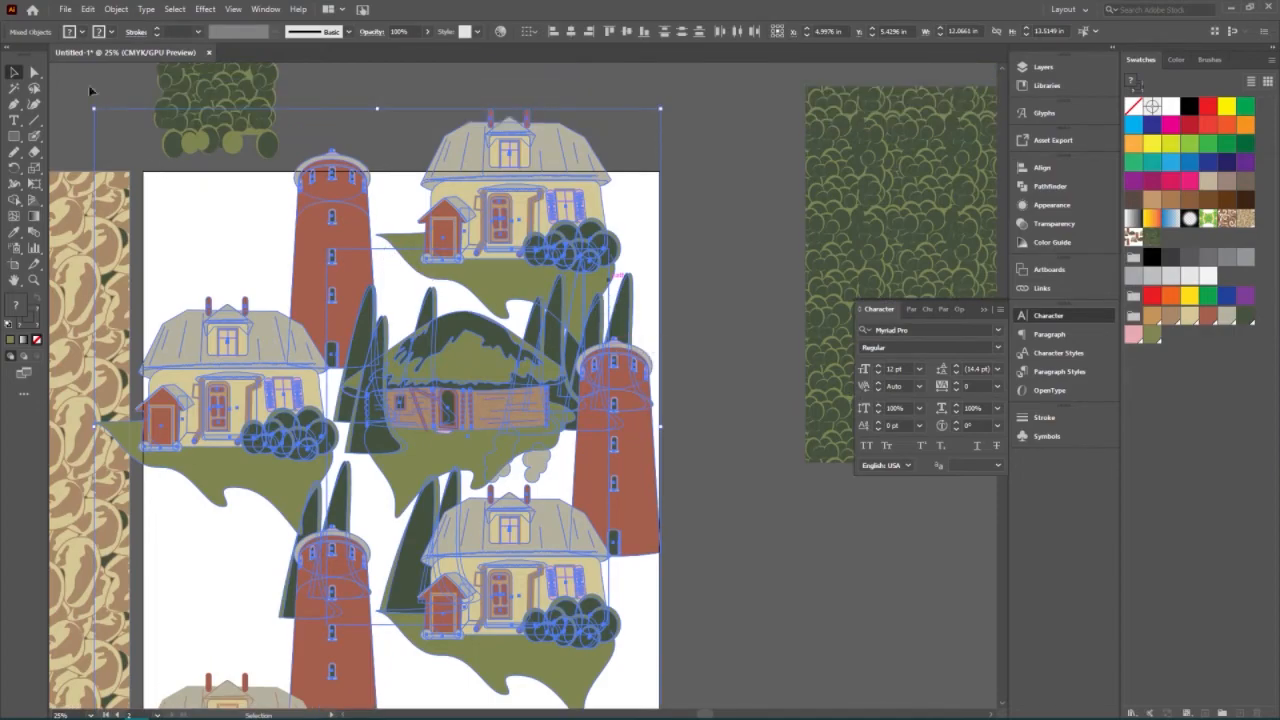
click(115, 9)
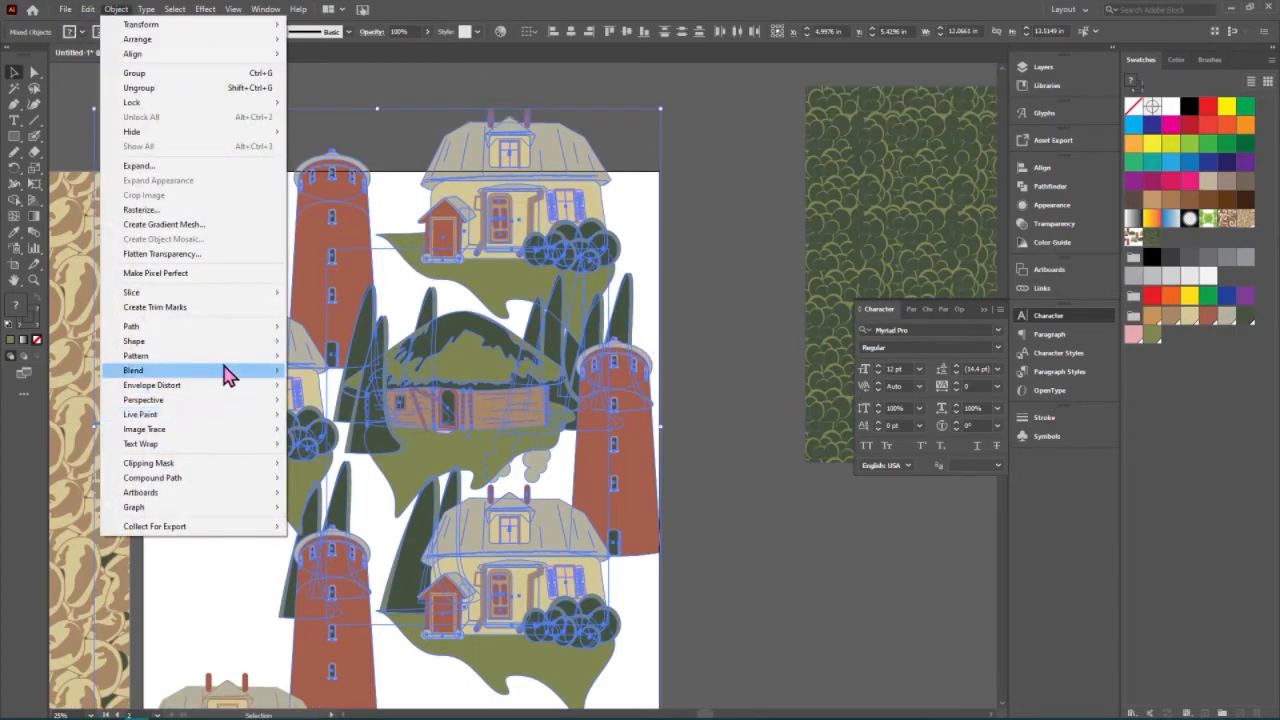
mouse_move(240, 356)
click(395, 357)
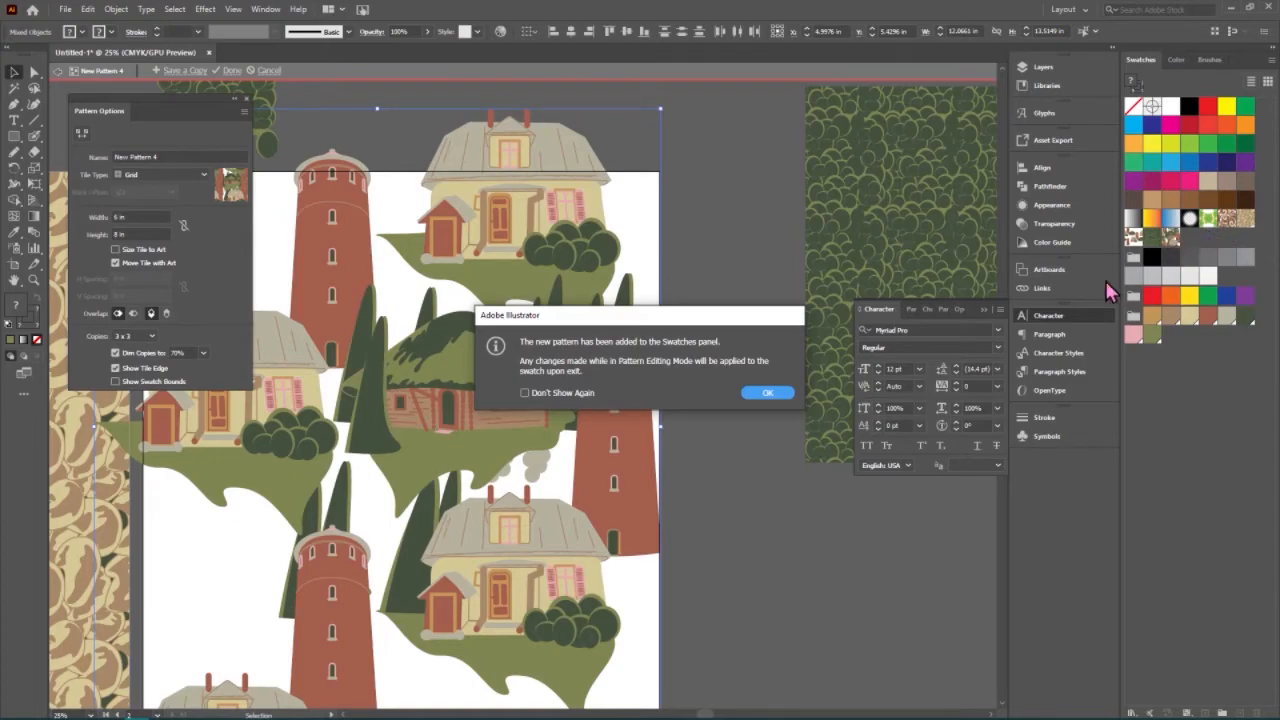
click(772, 394)
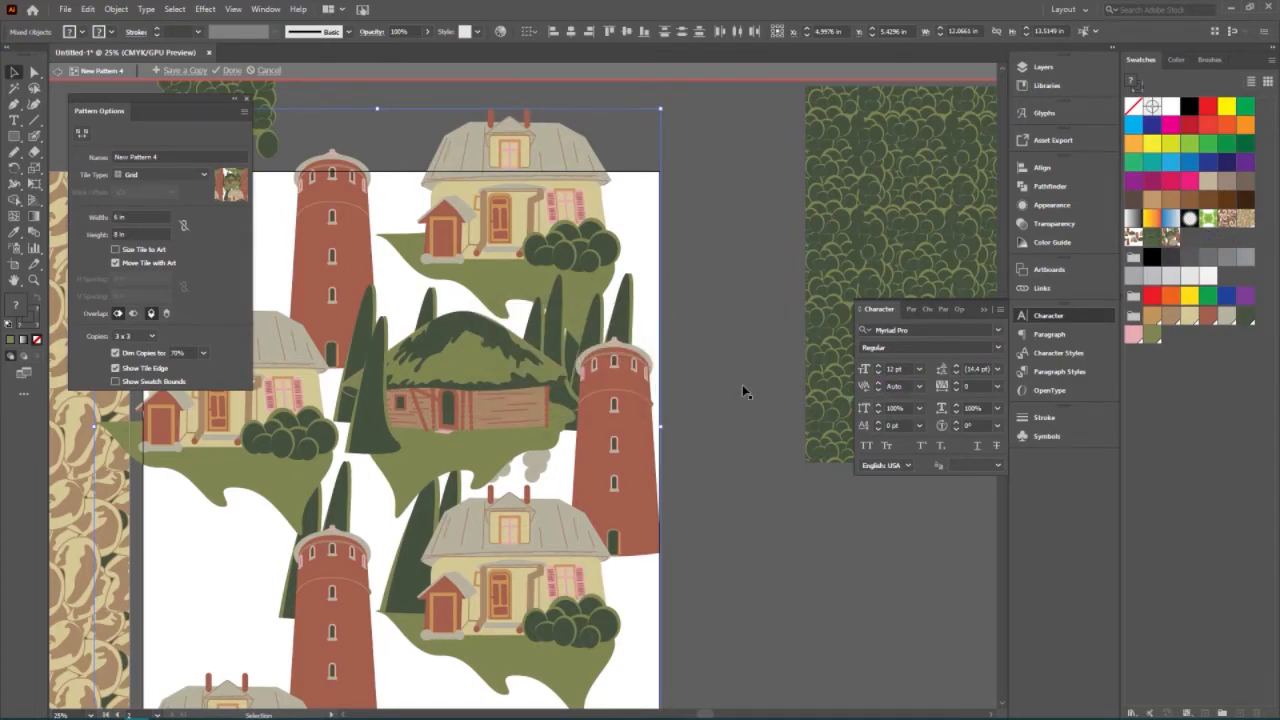
Bring both chimney smoke puffs above the farmhouse to the front, over the thatched cottage's green ground.
click(742, 384)
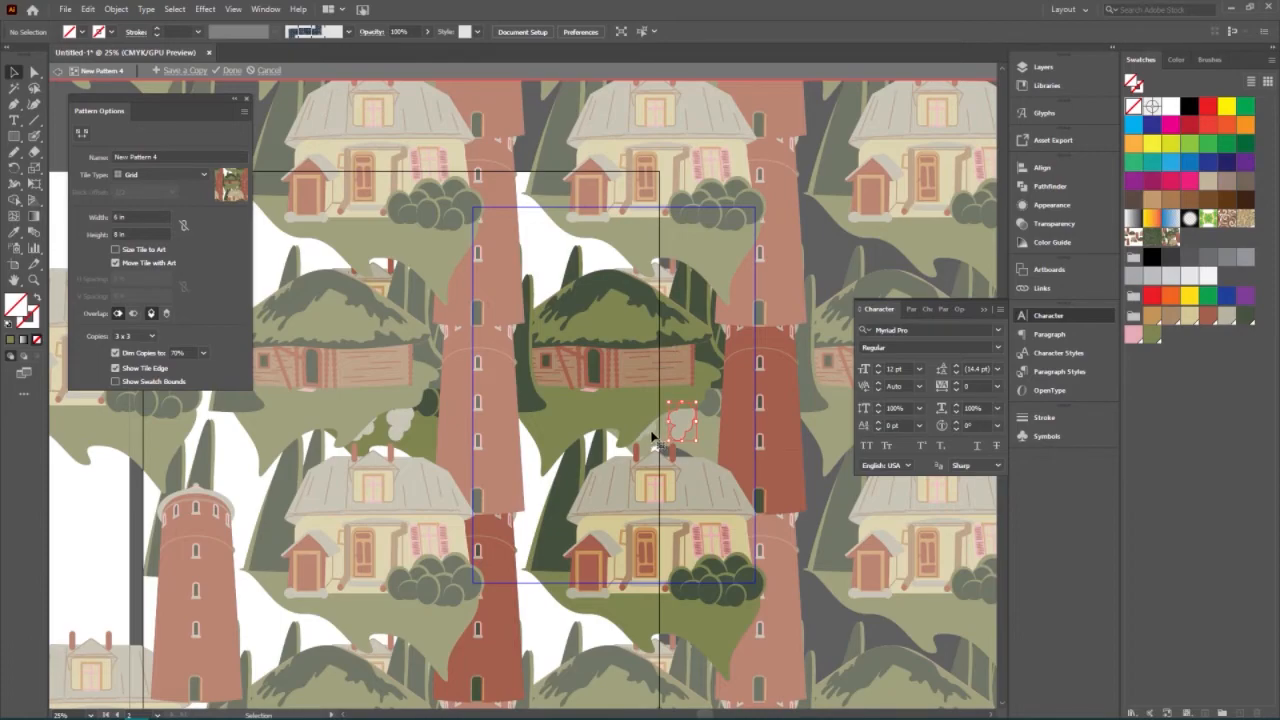
click(650, 435)
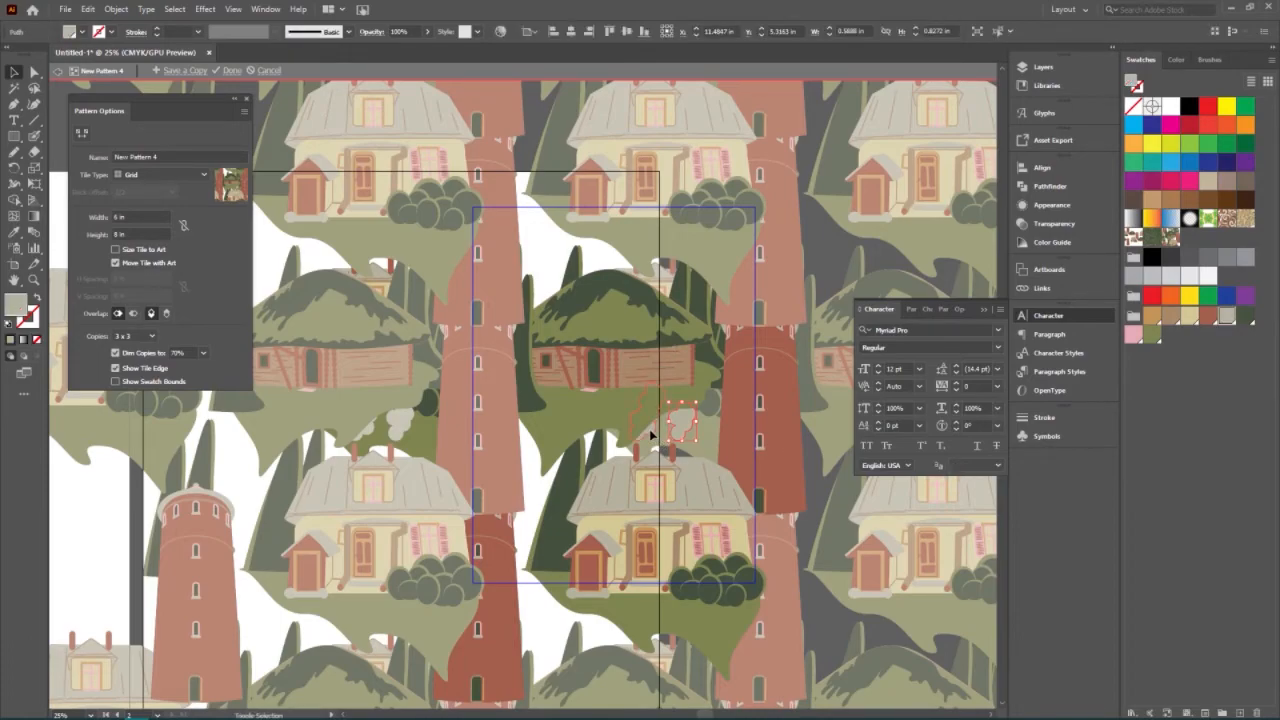
right_click(649, 429)
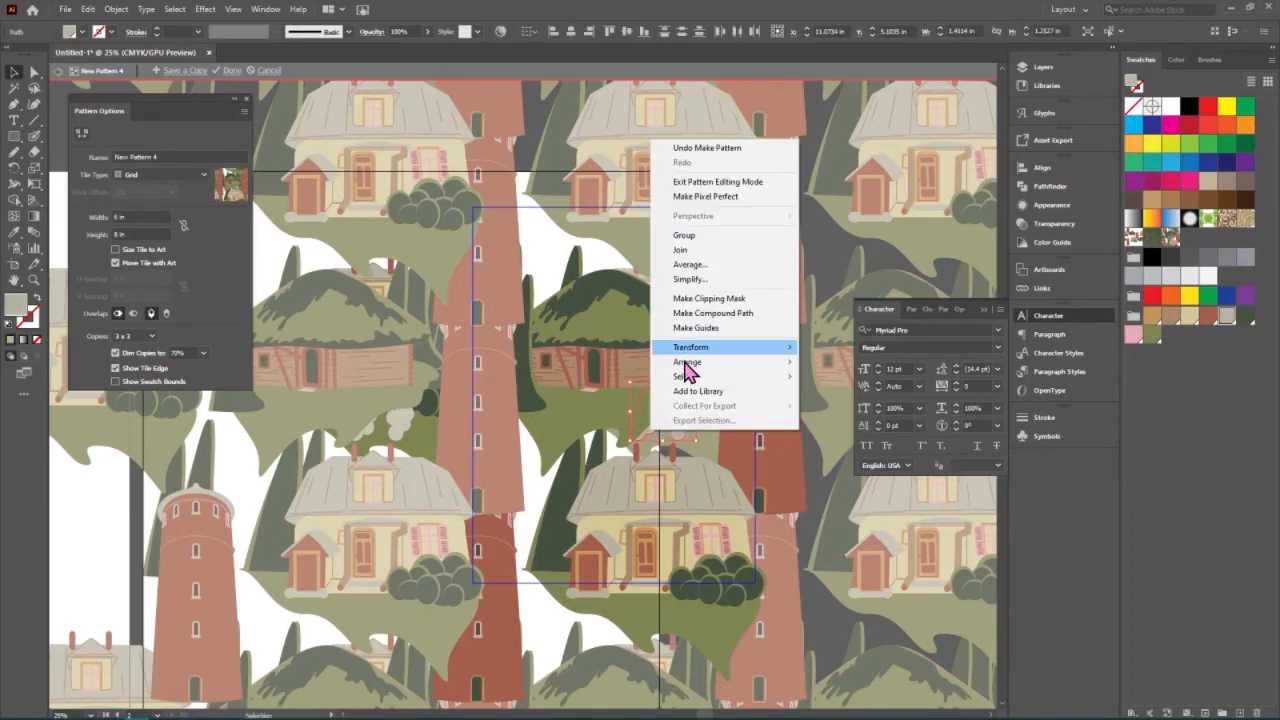
mouse_move(686, 364)
click(820, 362)
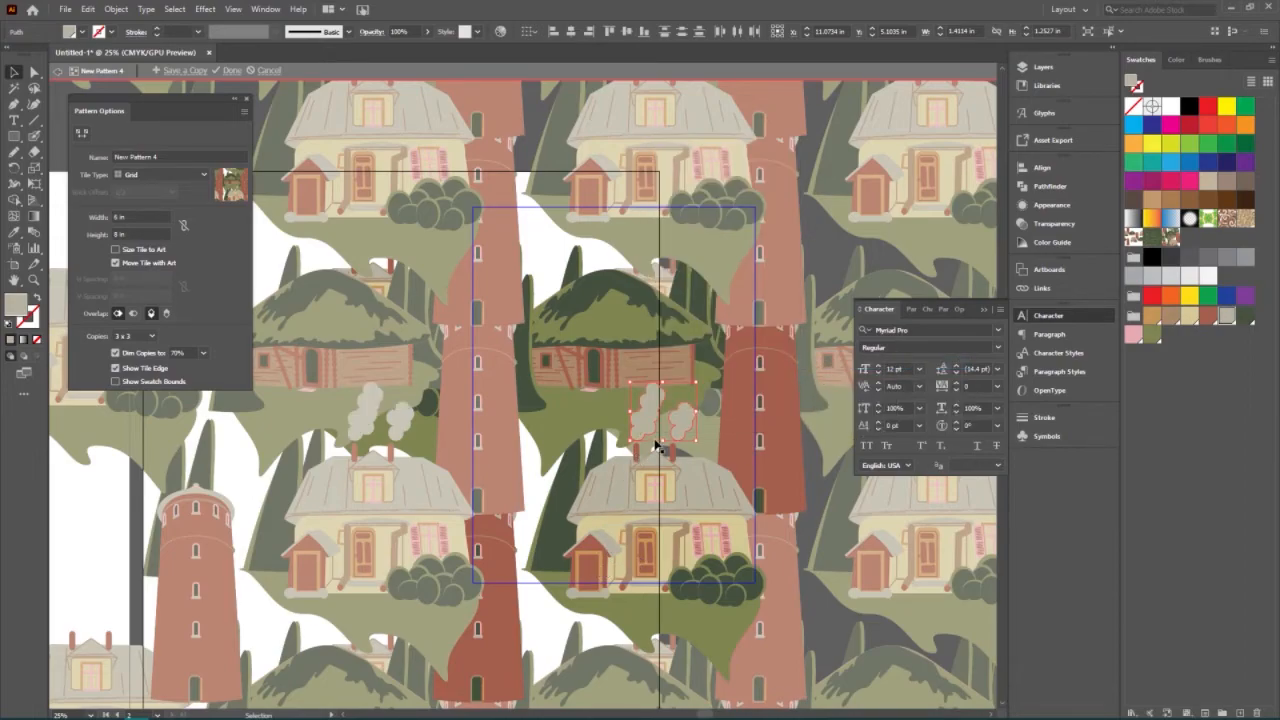
Bring the farmhouse, its bushes and the dark trees beside it to the front of the pattern tile.
click(575, 505)
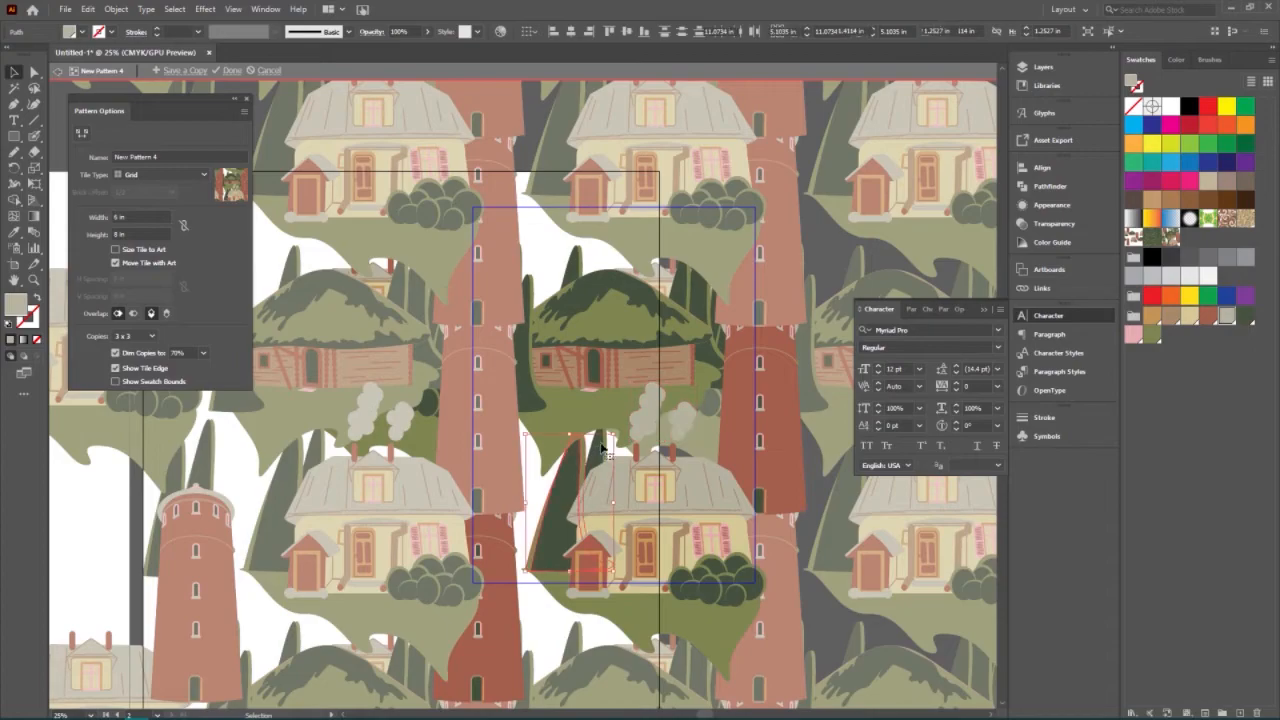
shift+click(668, 500)
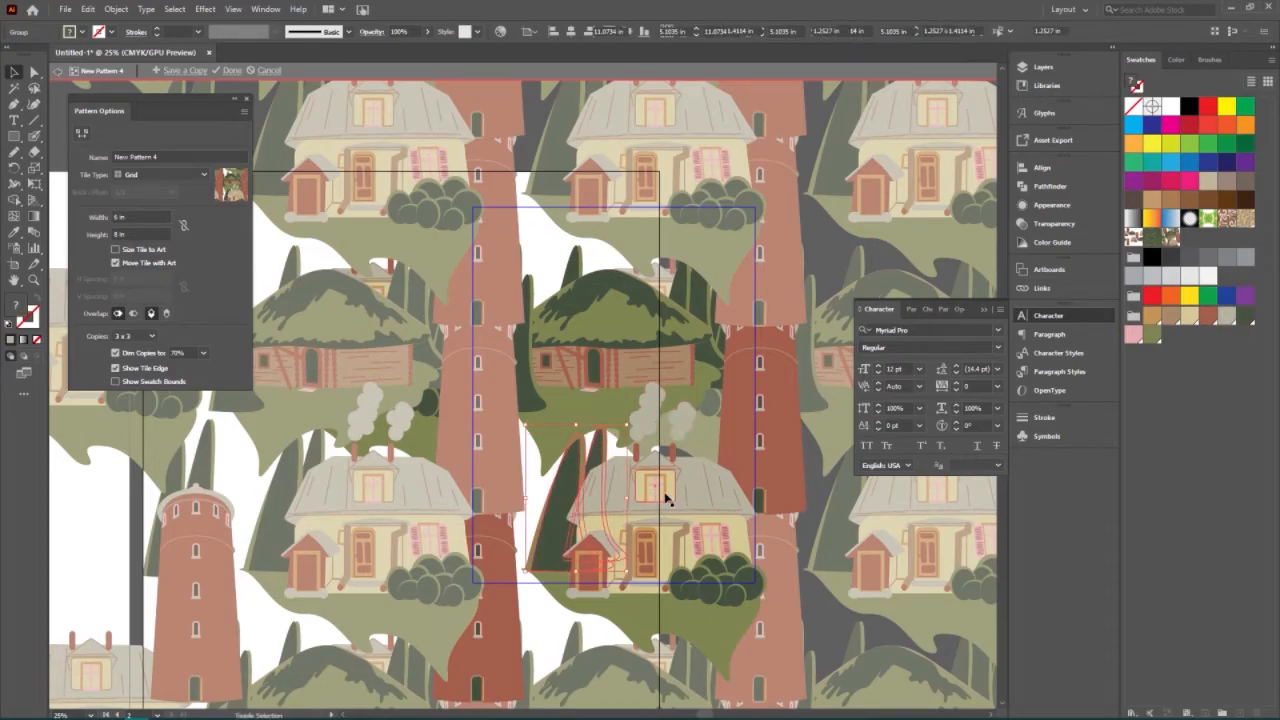
right_click(687, 477)
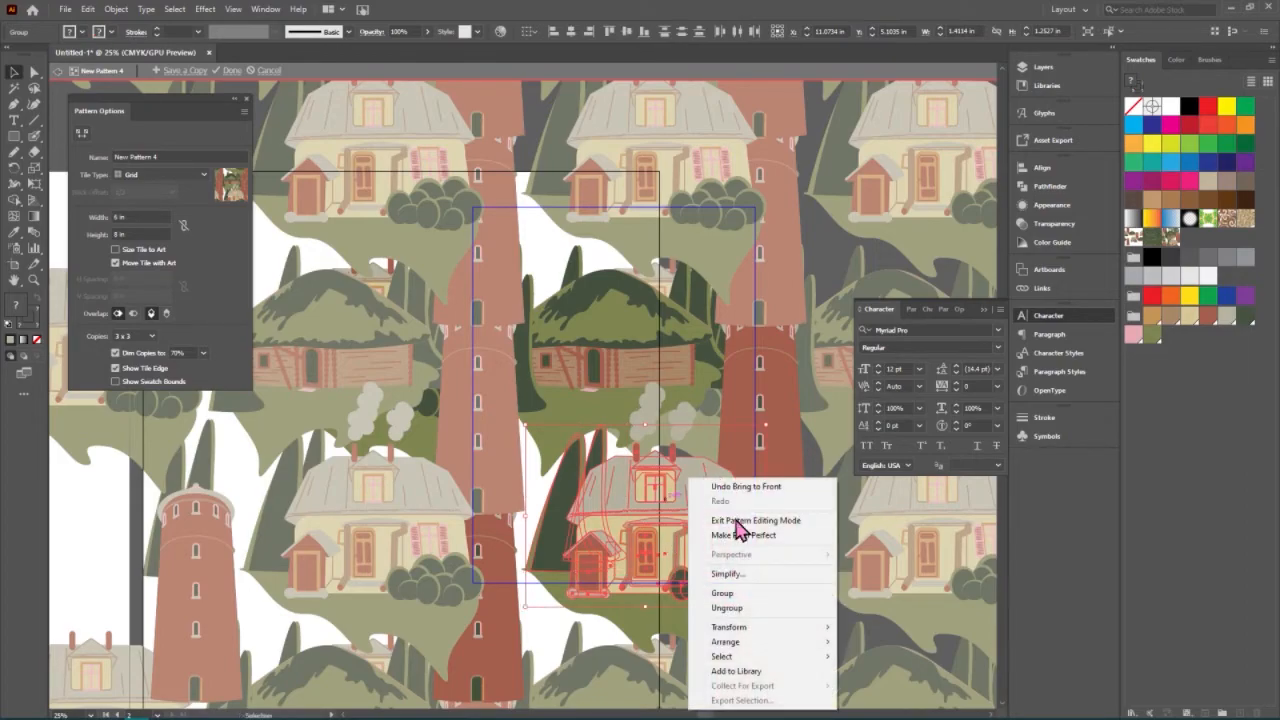
mouse_move(775, 651)
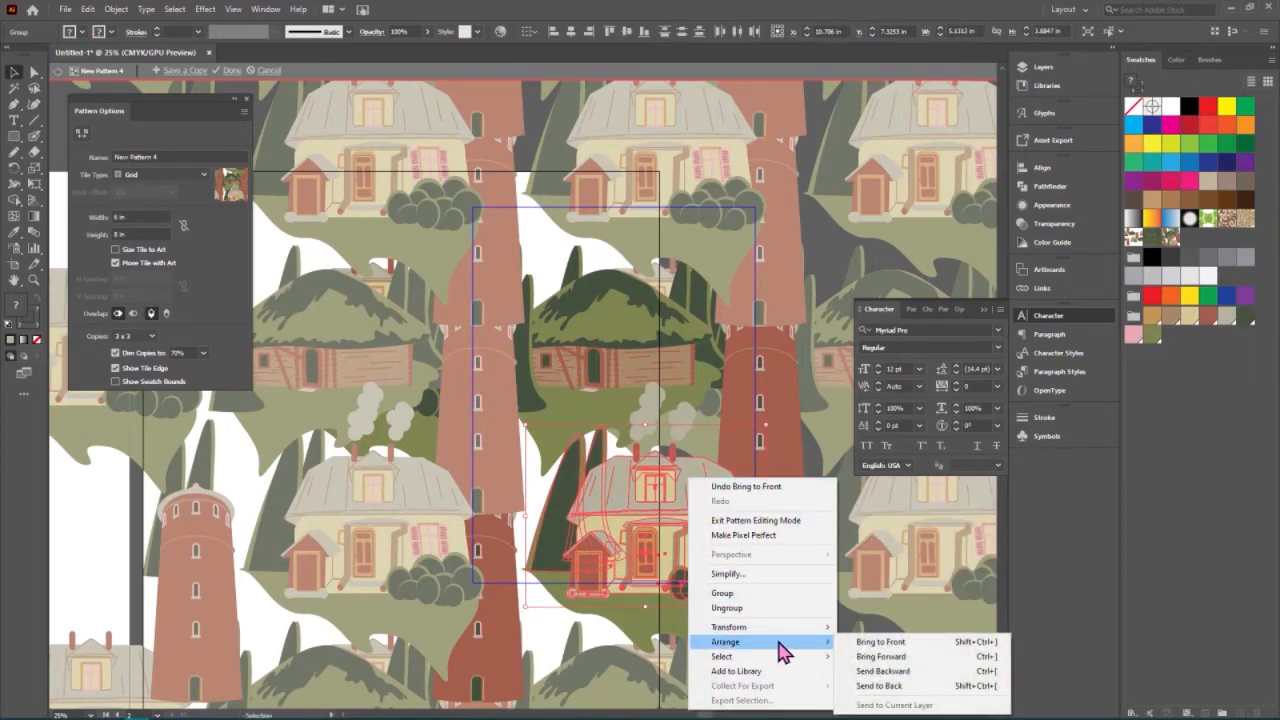
click(905, 656)
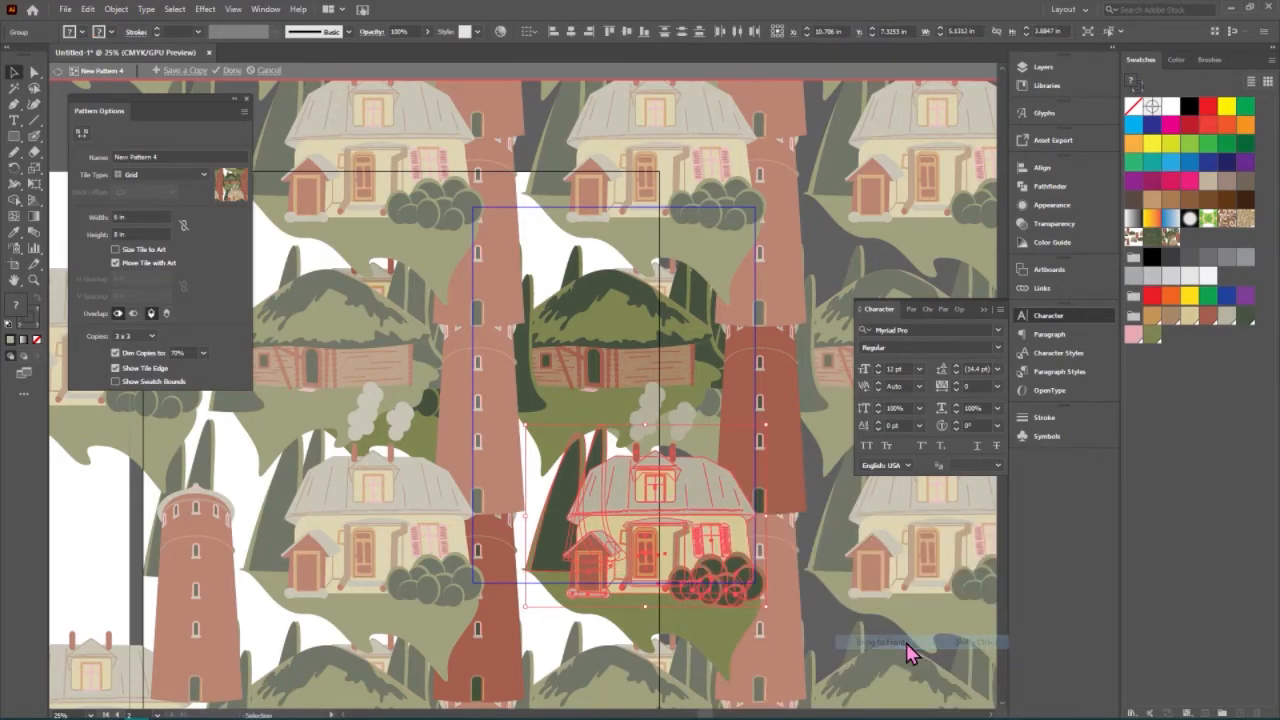
Set the pattern's tile type to Brick by Column and finish editing New Pattern 4.
click(198, 183)
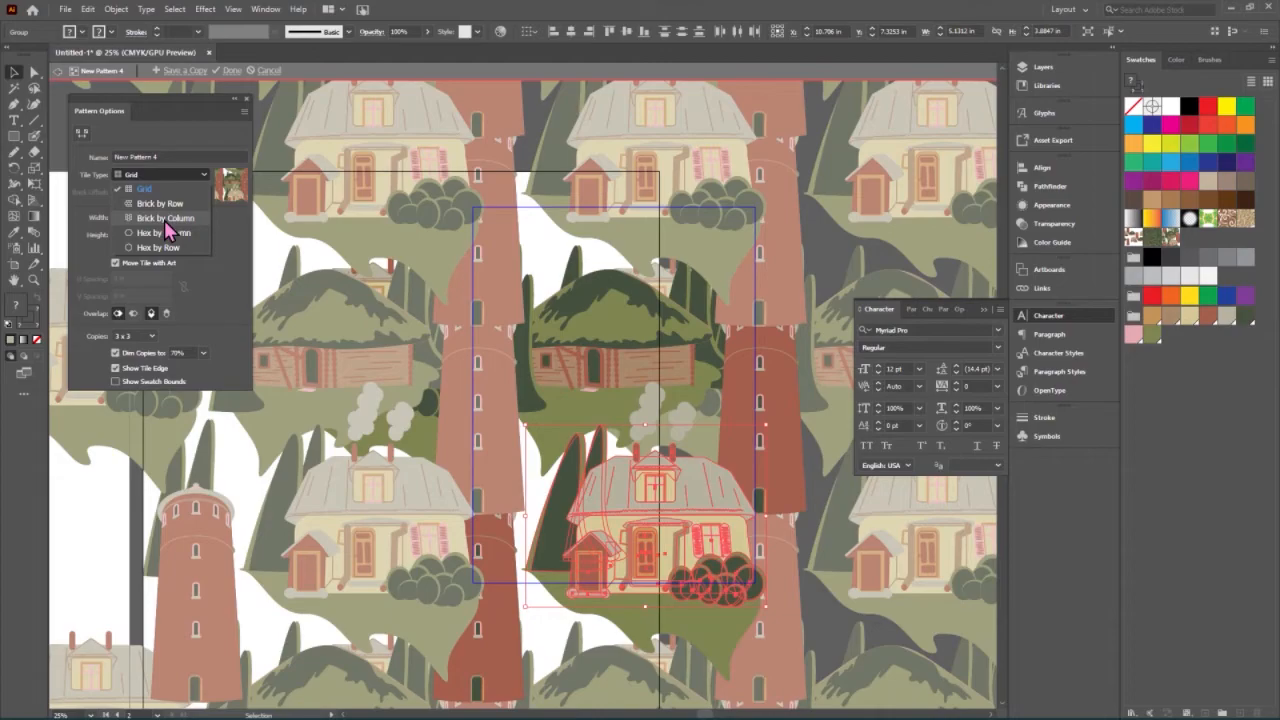
click(165, 219)
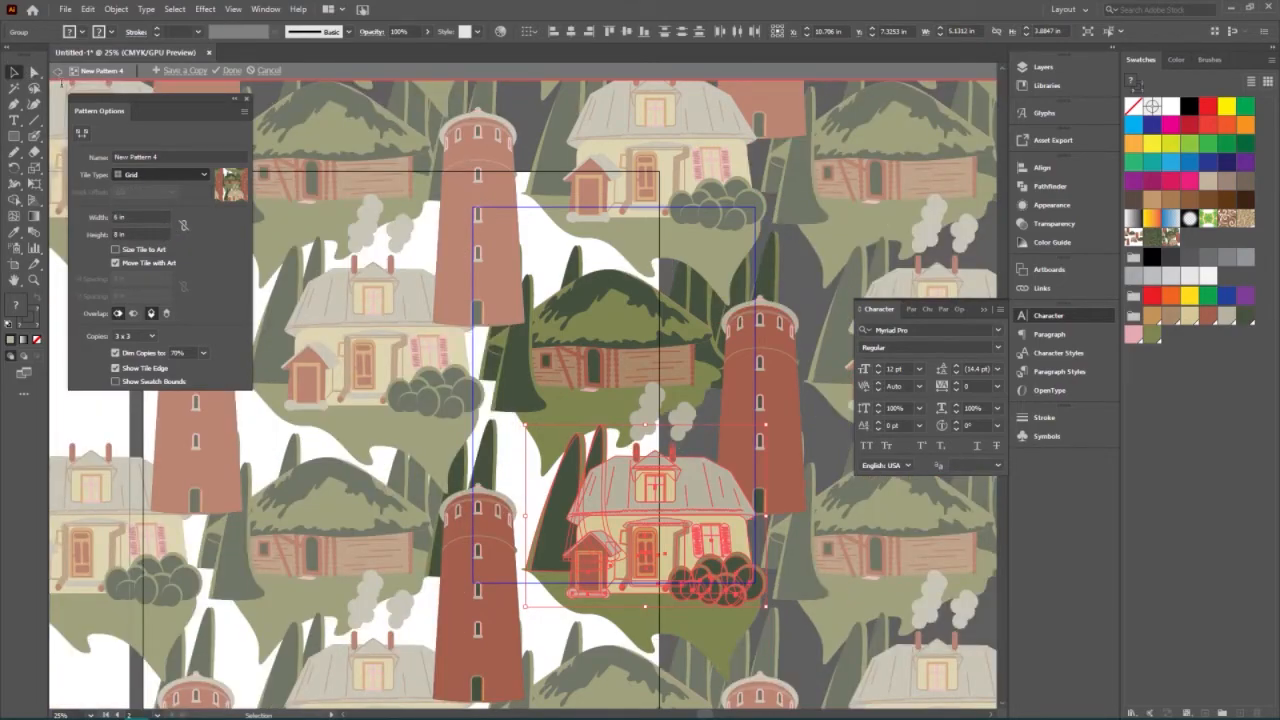
click(983, 311)
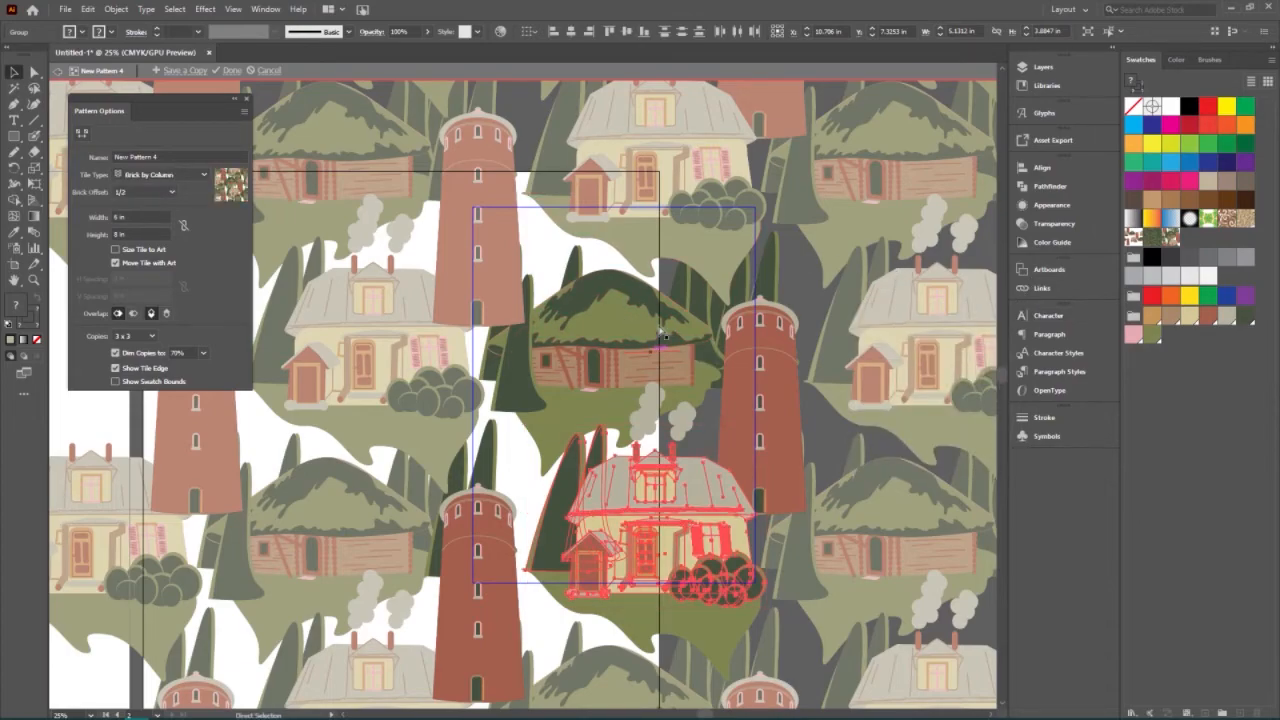
key(ctrl+minus)
key(ctrl+minus)
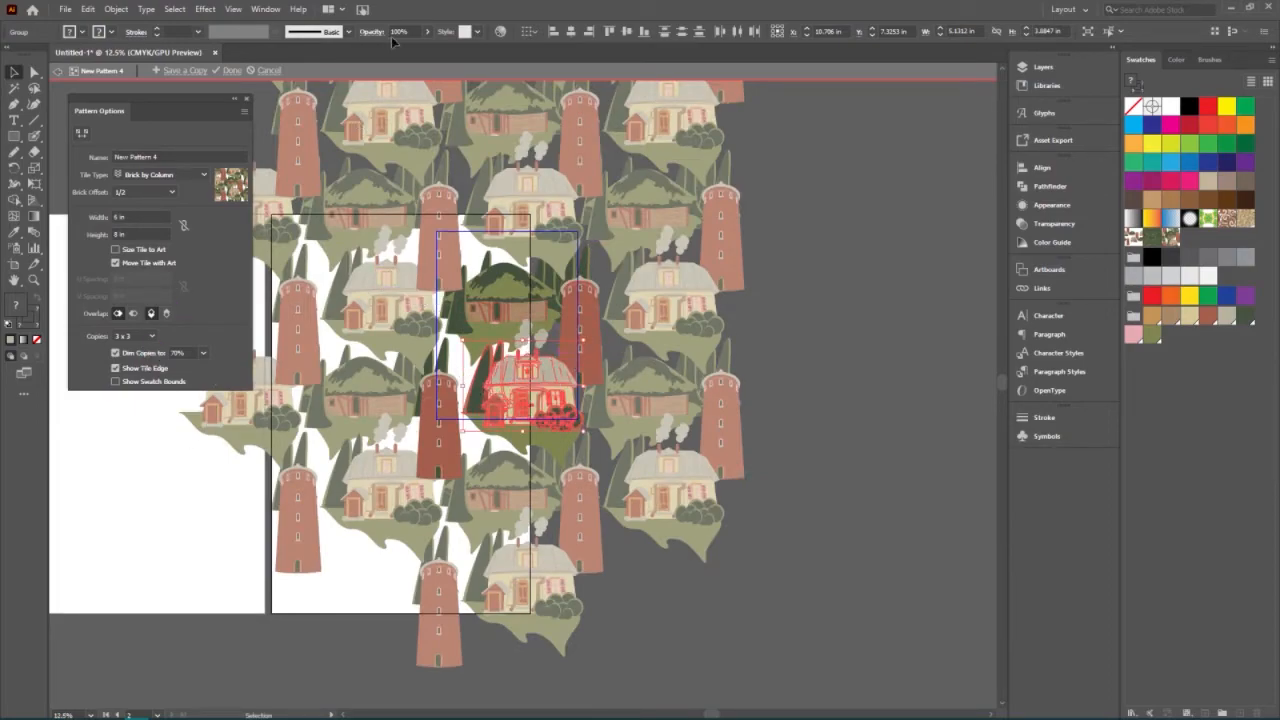
click(230, 71)
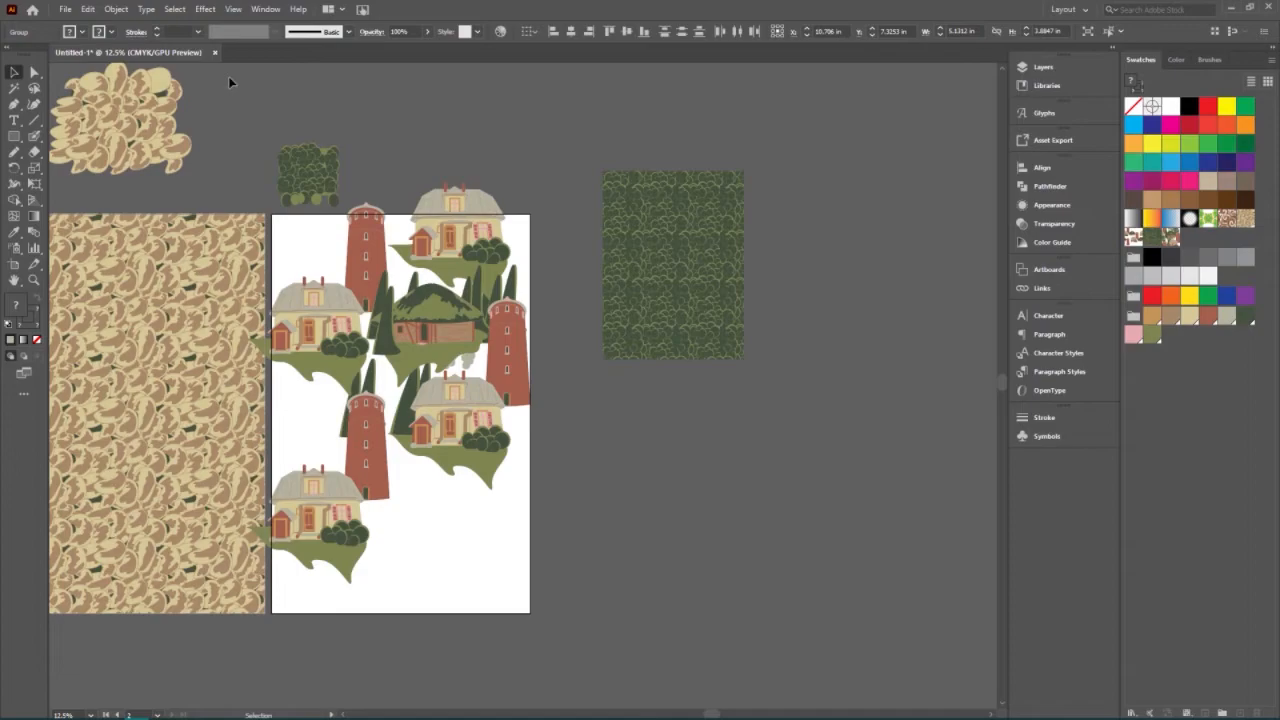
Move all the motif artwork and the small bush cluster up off the artboard, leaving it empty.
click(229, 77)
drag(554, 551, 282, 116)
scroll(482, 515, up, 4)
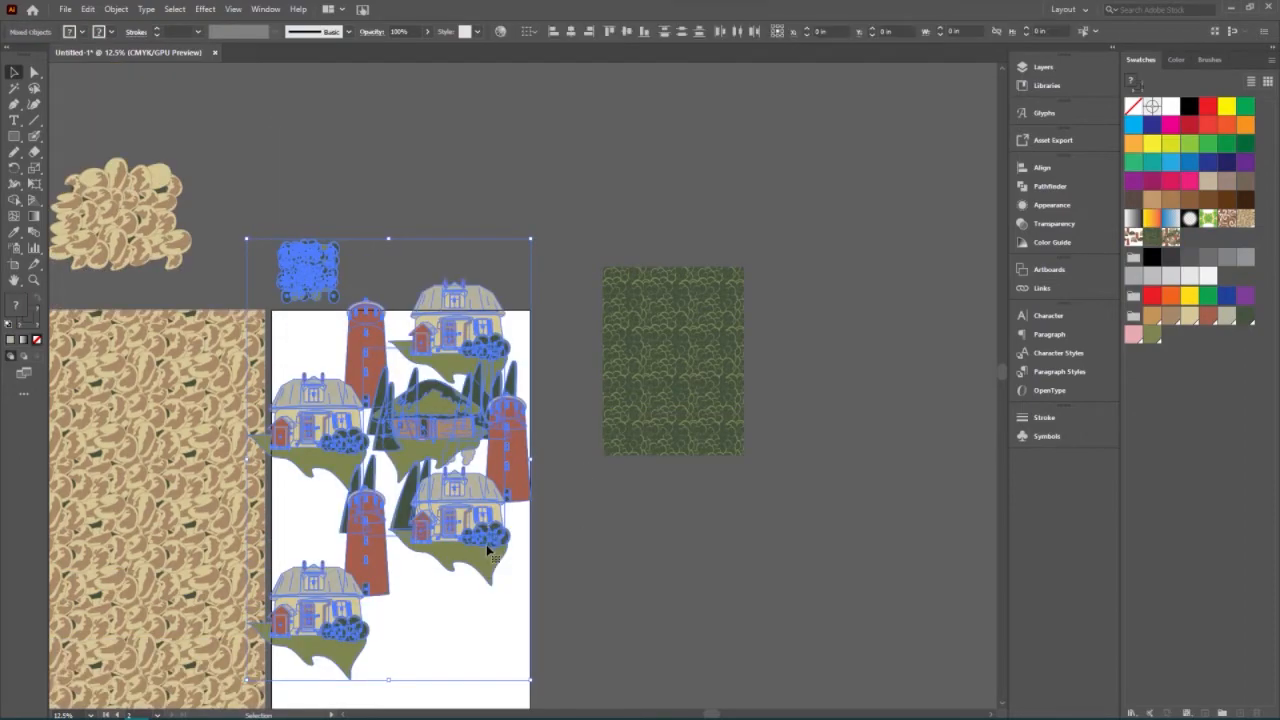
drag(472, 566, 473, 168)
click(491, 354)
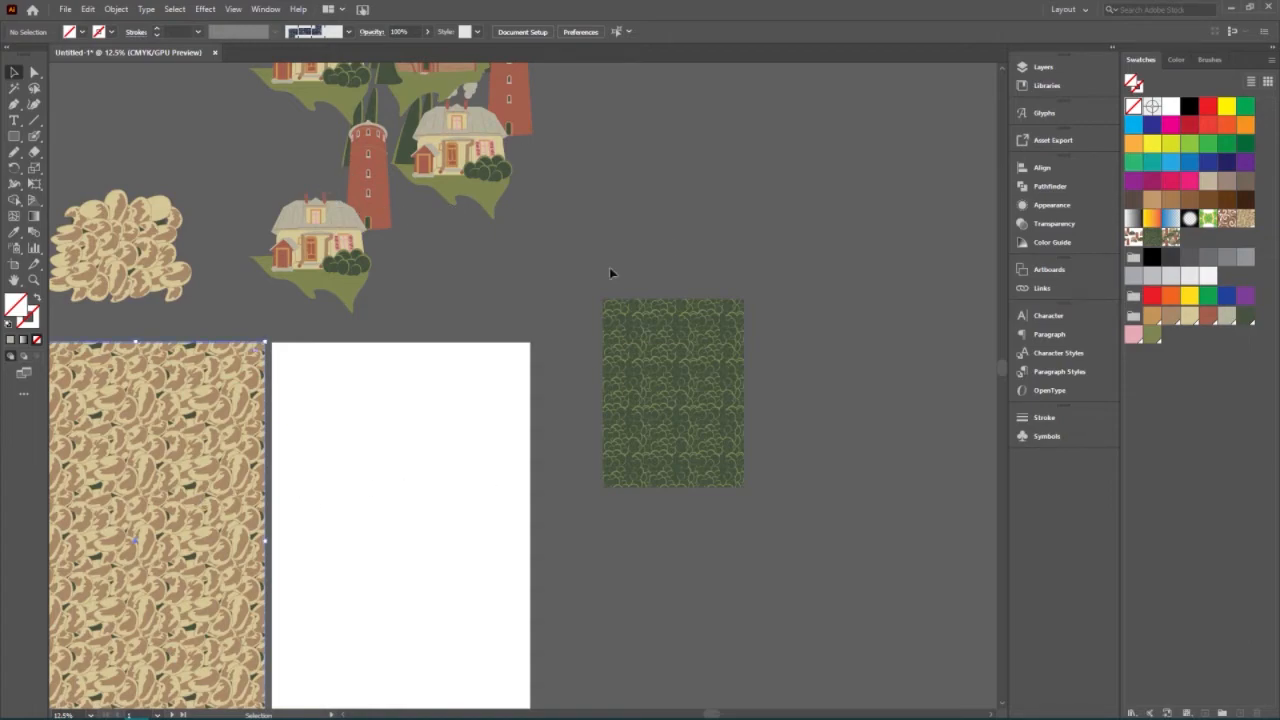
Move the bush-patterned rectangle onto the empty artboard, aligned to its upper-left corner.
click(420, 360)
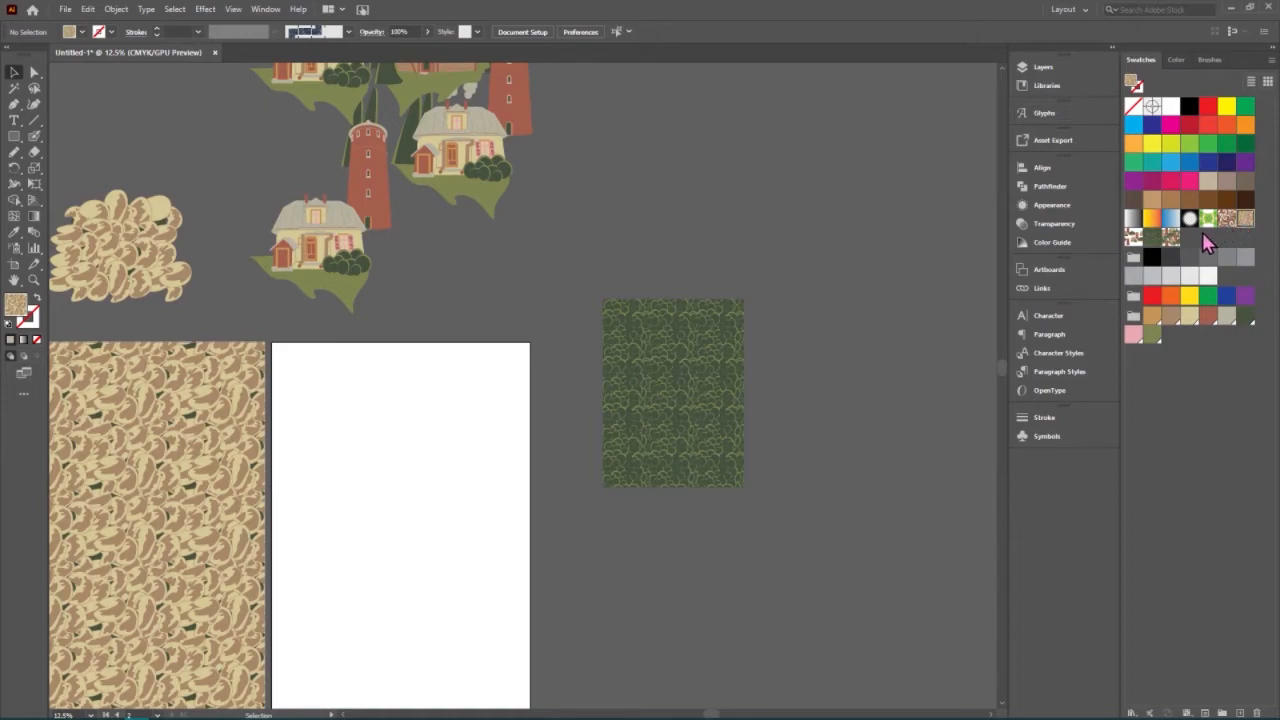
drag(713, 347, 380, 389)
scroll(442, 399, down, 1)
click(379, 394)
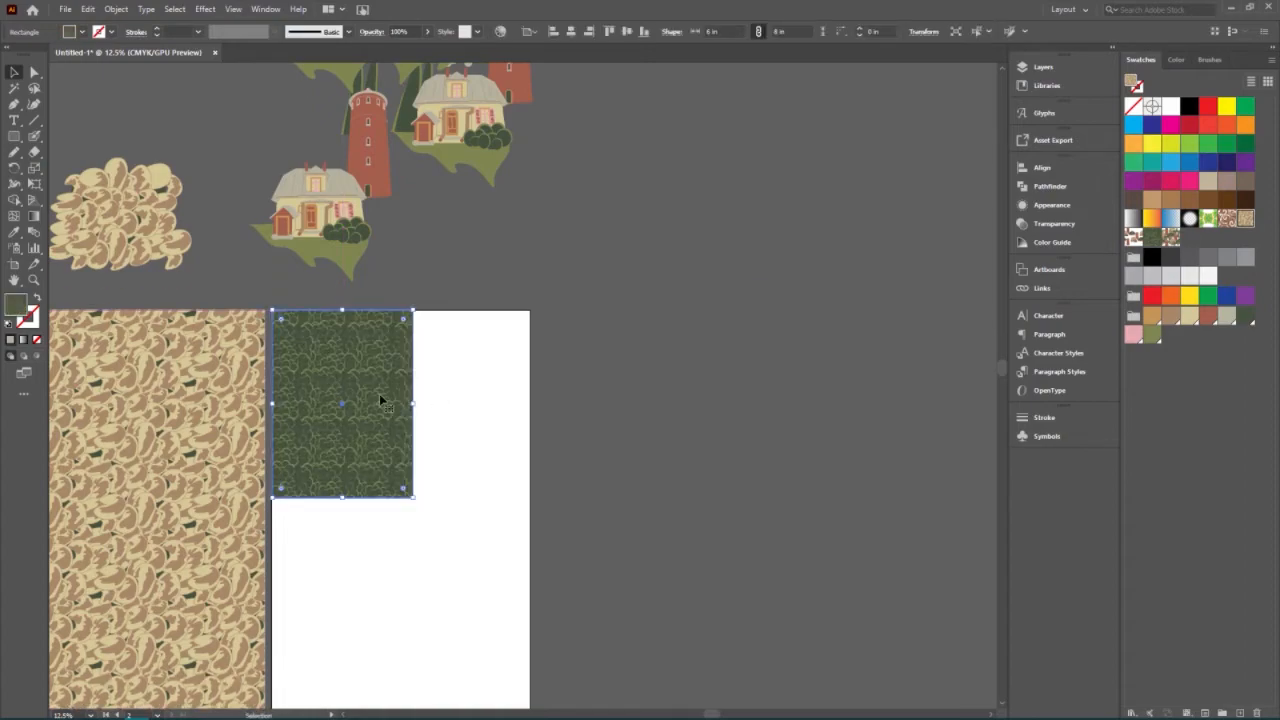
Try to enlarge the bush-patterned rectangle by its corner to cover the artboard, and undo the resizing.
drag(418, 508, 495, 594)
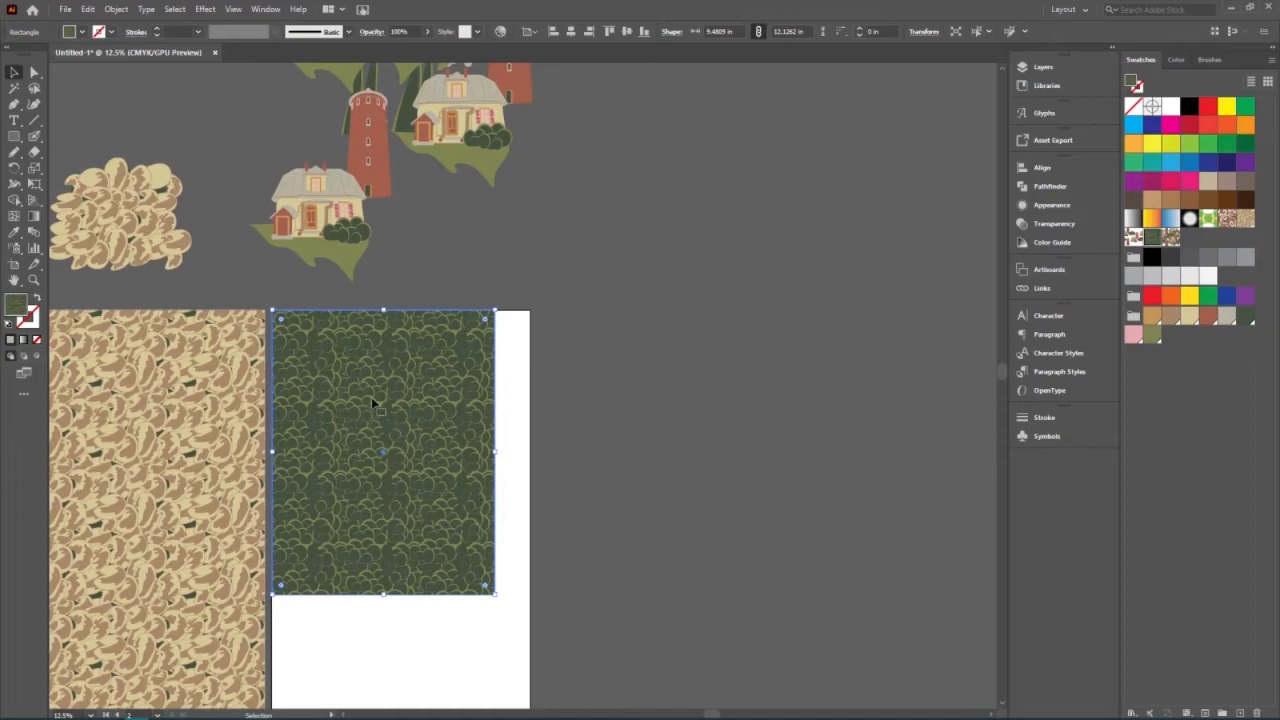
scroll(504, 545, down, 2)
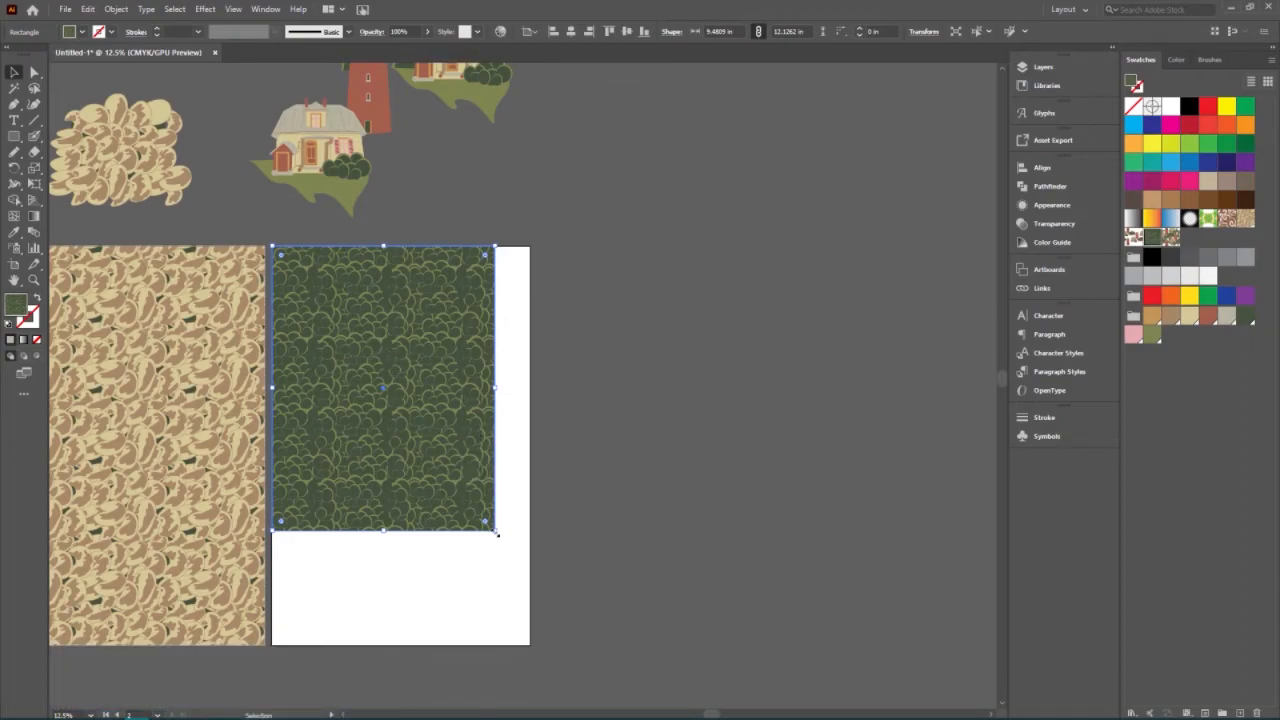
drag(494, 533, 530, 645)
key(ctrl+z)
key(ctrl+z)
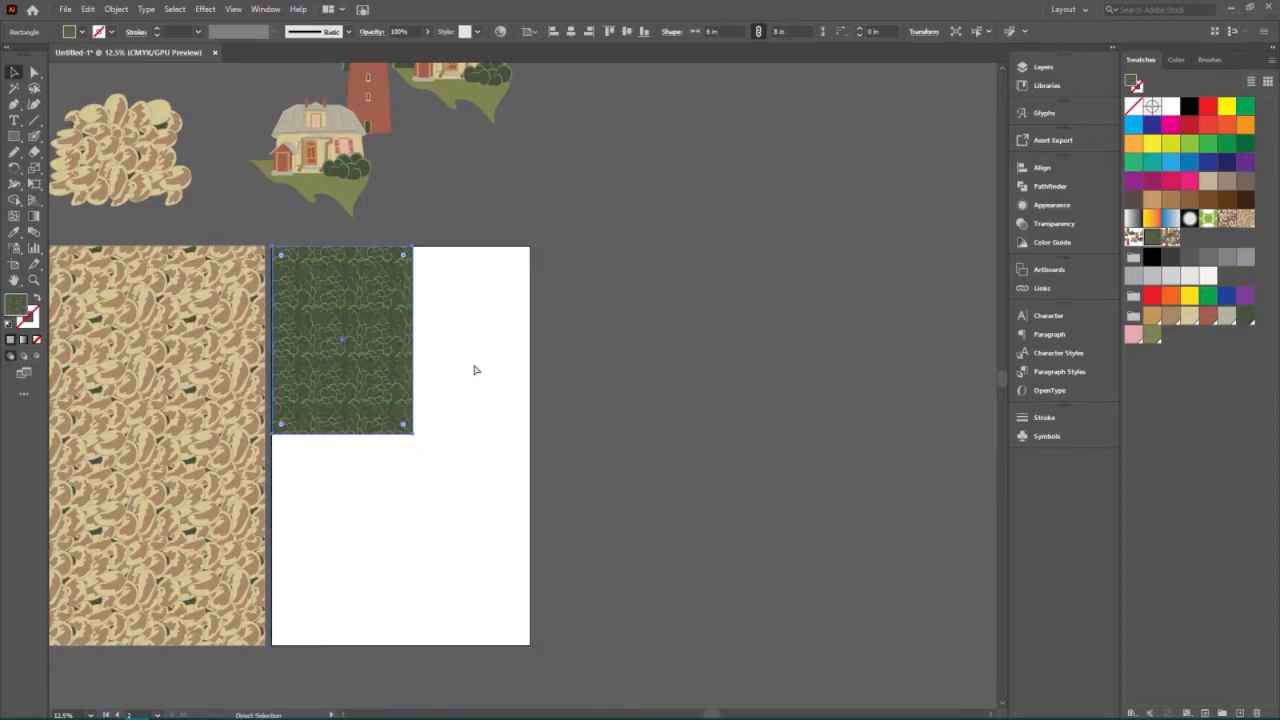
Replace the small bush-patterned rectangle with a new one of about 10.97 by 17 in covering the whole artboard, using the same fill.
key(v)
key(Delete)
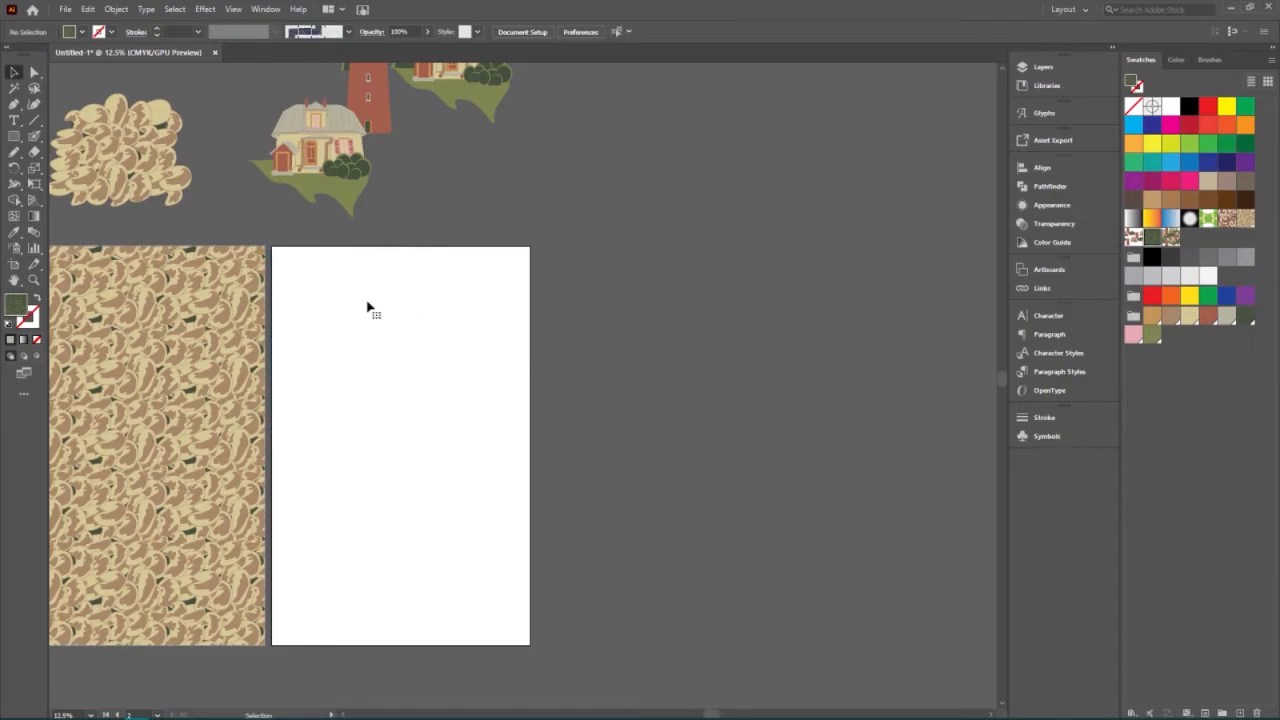
click(15, 137)
click(14, 136)
drag(272, 245, 531, 642)
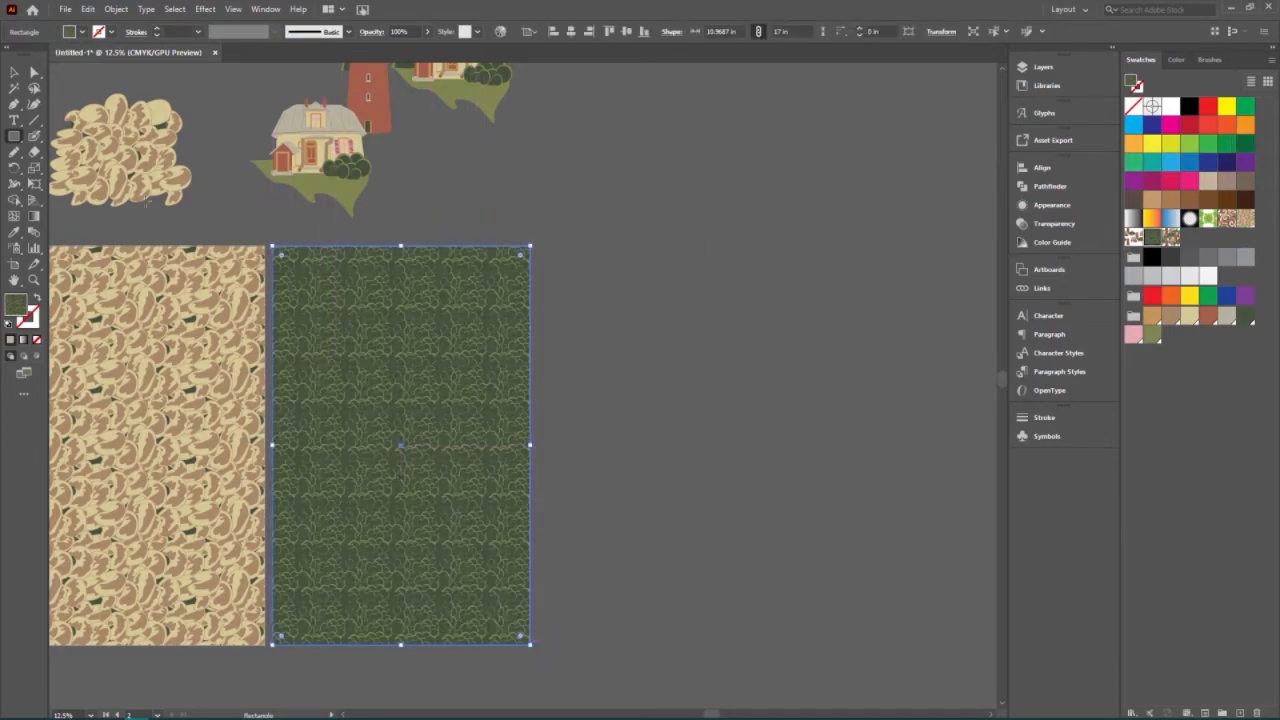
click(14, 72)
scroll(590, 374, up, 1)
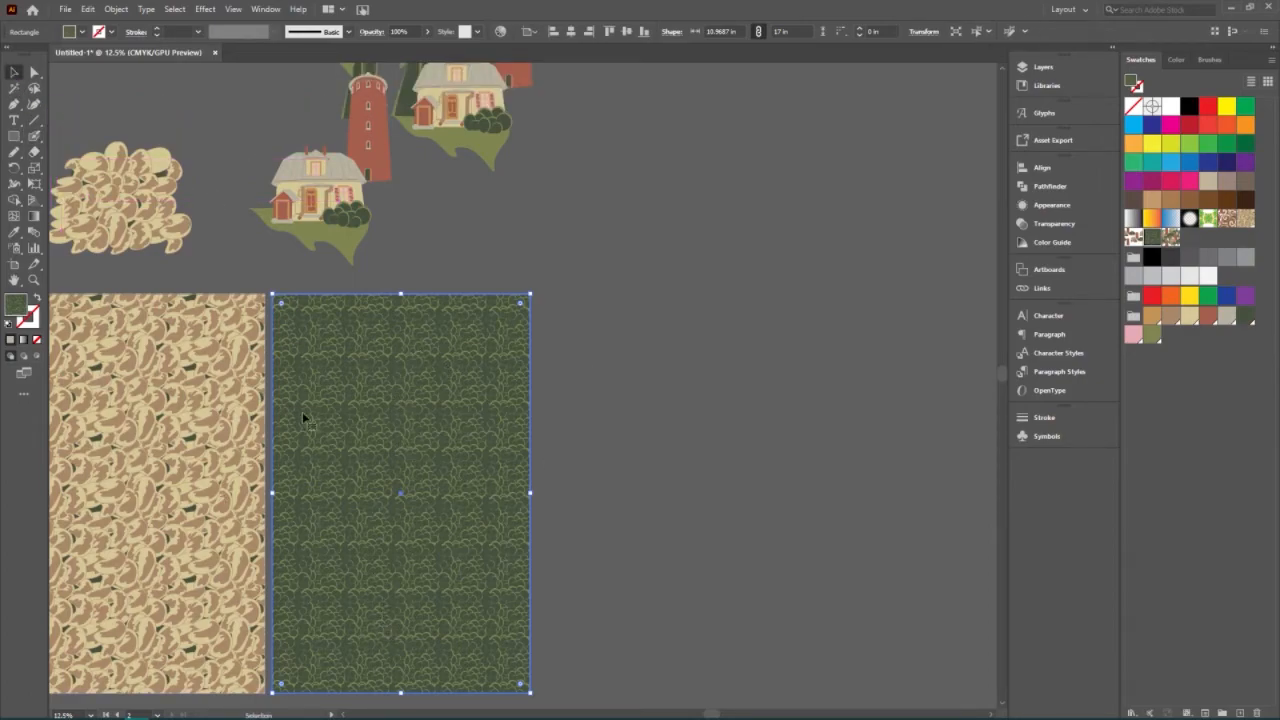
scroll(406, 378, up, 3)
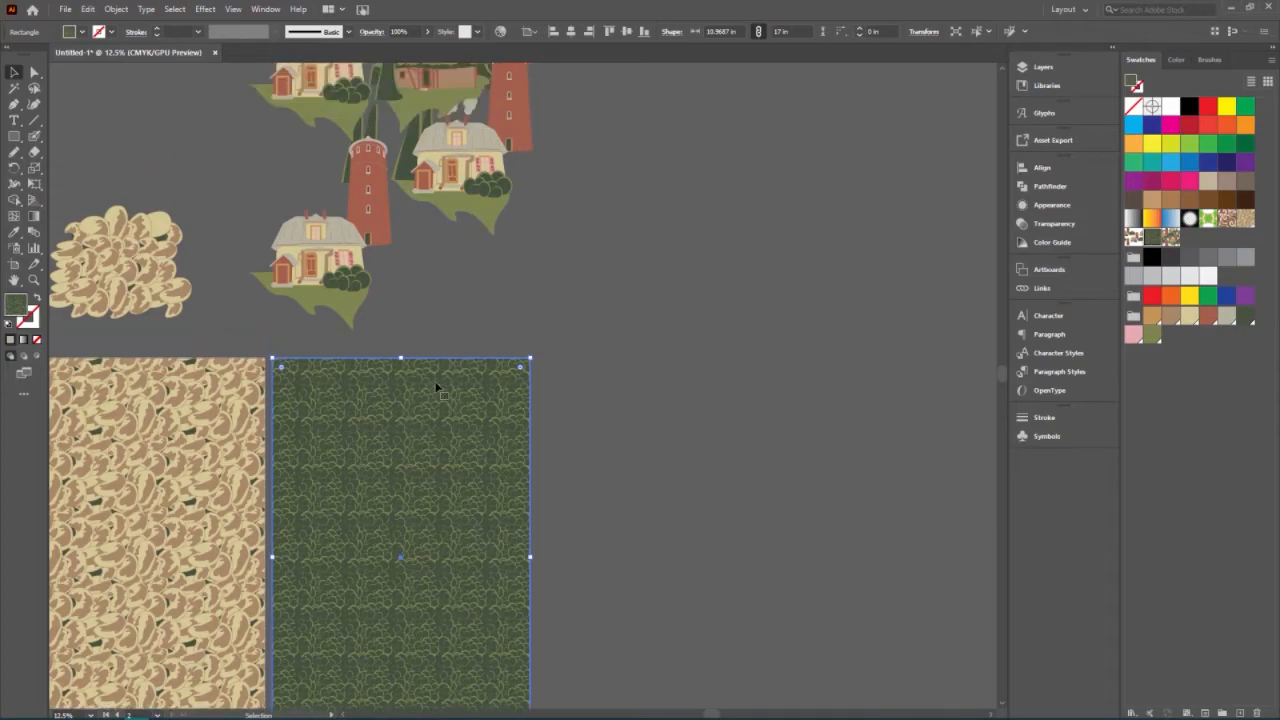
scroll(418, 424, down, 4)
click(752, 348)
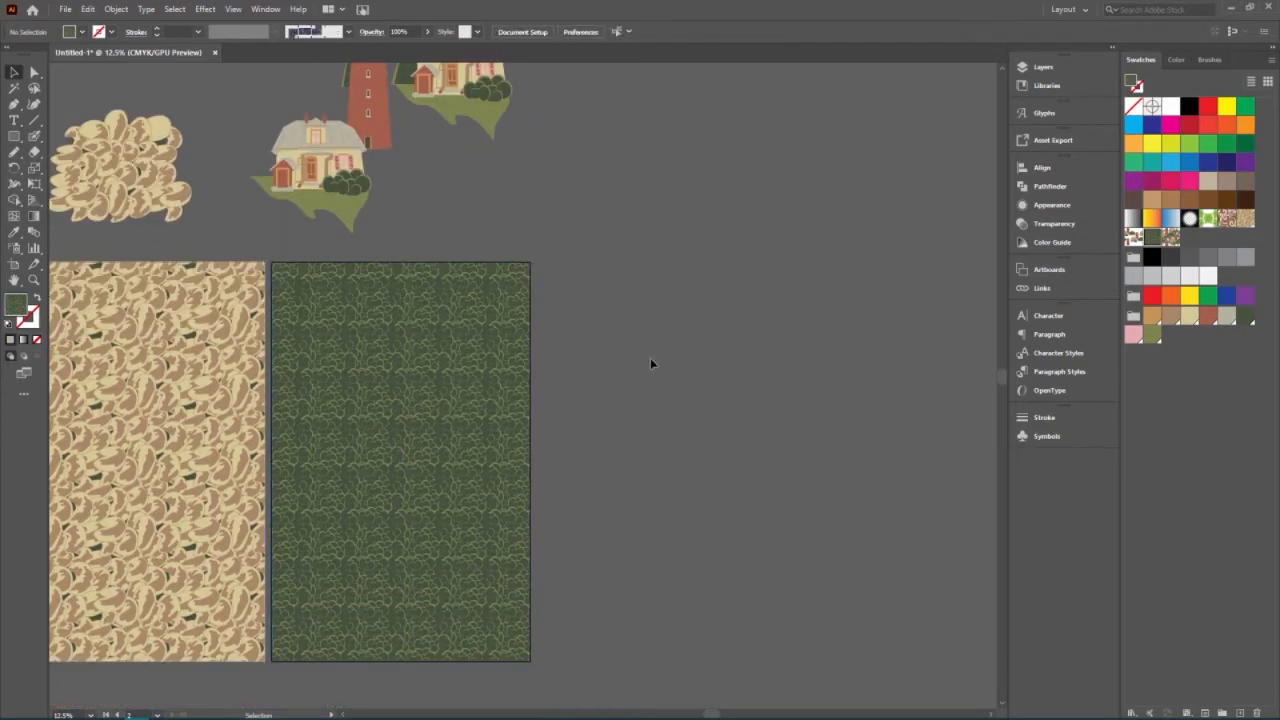
Paste a copy of the artboard-sized rectangle beside the artboard and fill it with the New Pattern 4 building swatch.
click(465, 437)
click(89, 9)
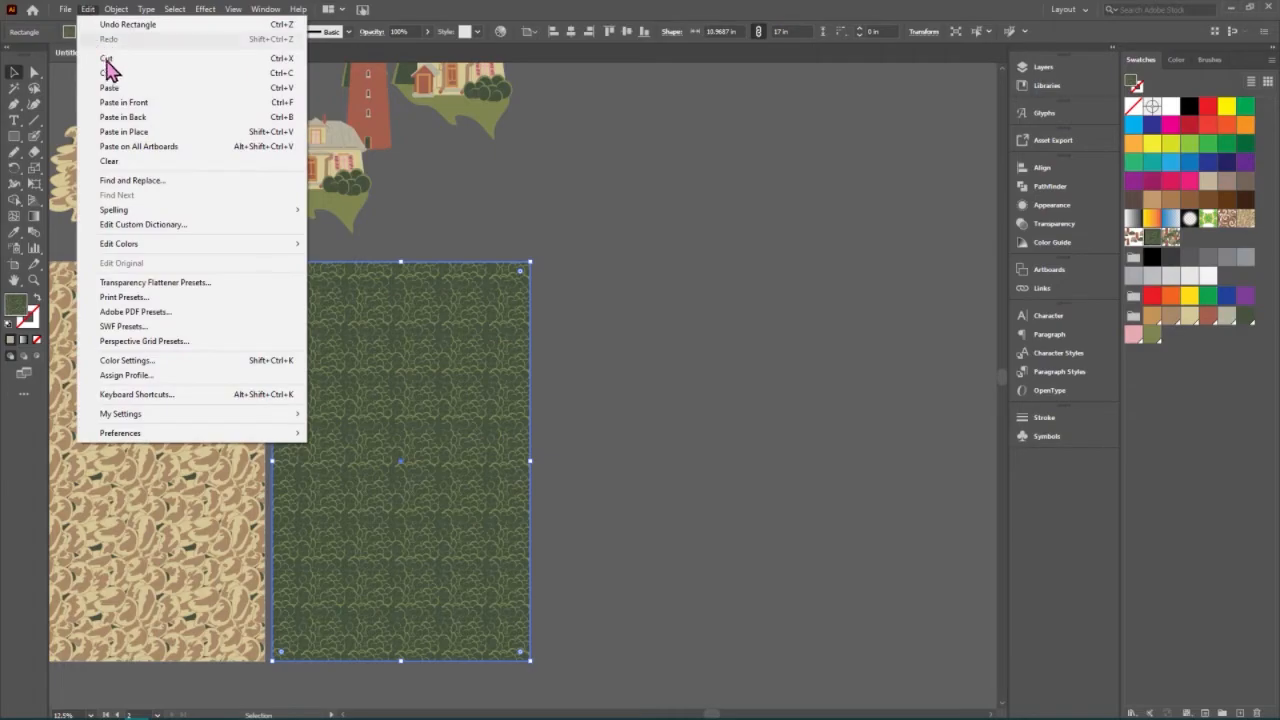
click(108, 73)
click(87, 11)
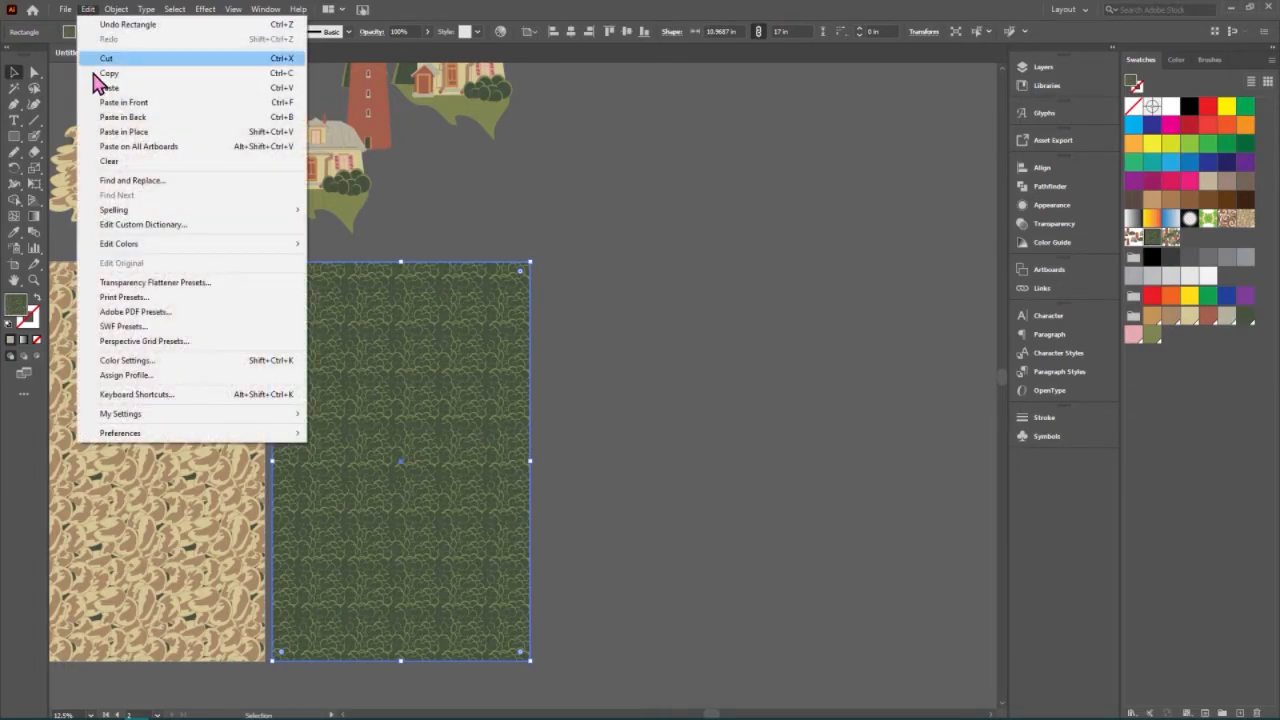
click(108, 87)
drag(597, 253, 811, 323)
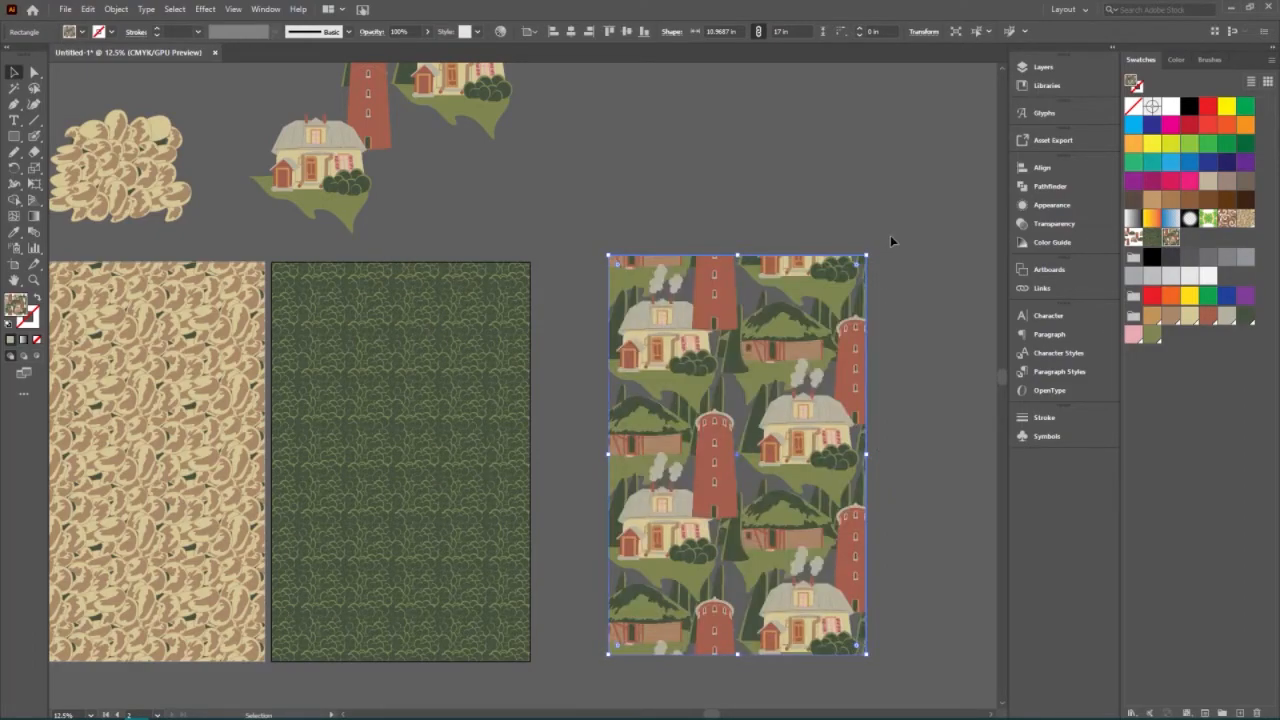
key(ctrl+shift+a)
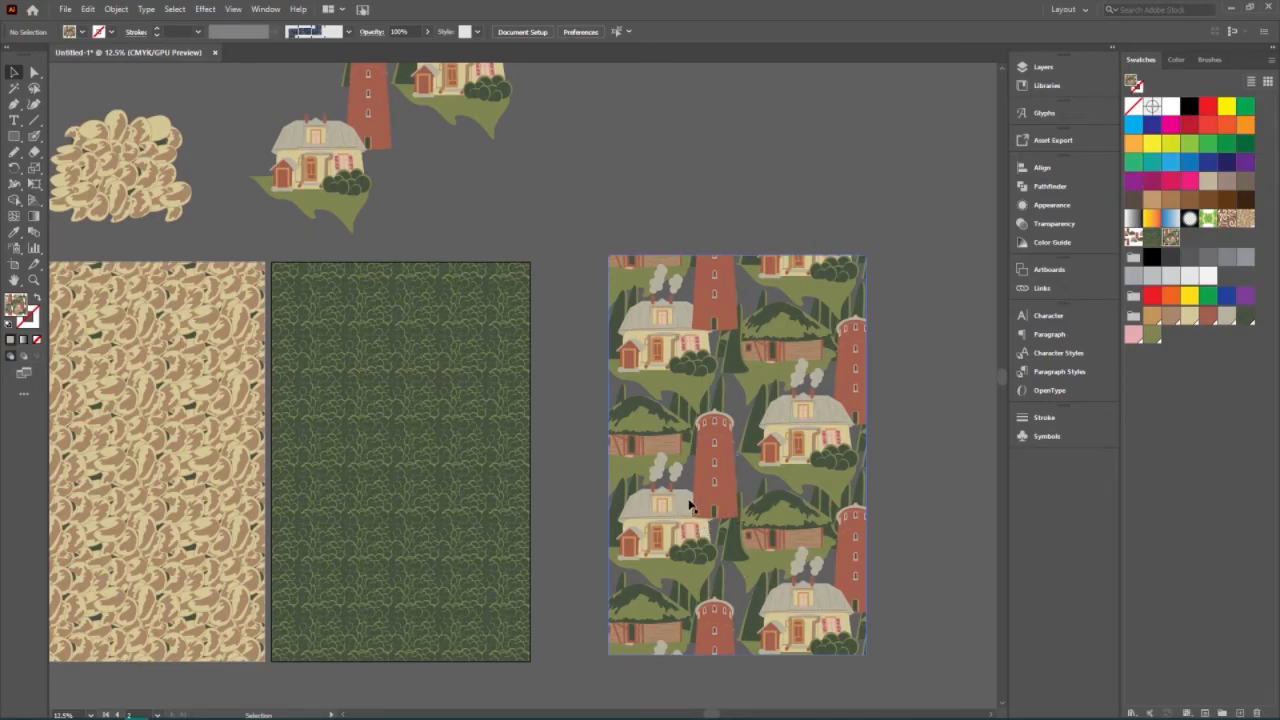
Place the building-patterned rectangle exactly over the bush-patterned rectangle on the artboard.
drag(705, 480, 419, 499)
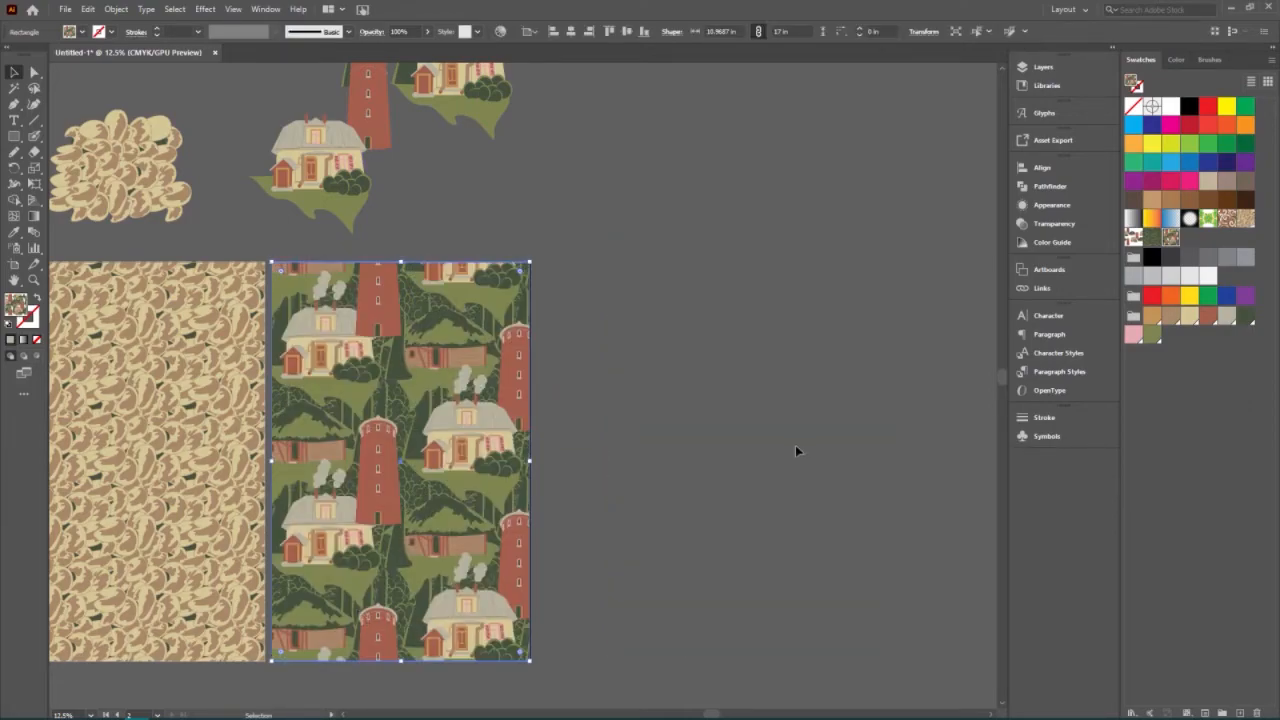
right_click(420, 445)
click(758, 450)
click(541, 481)
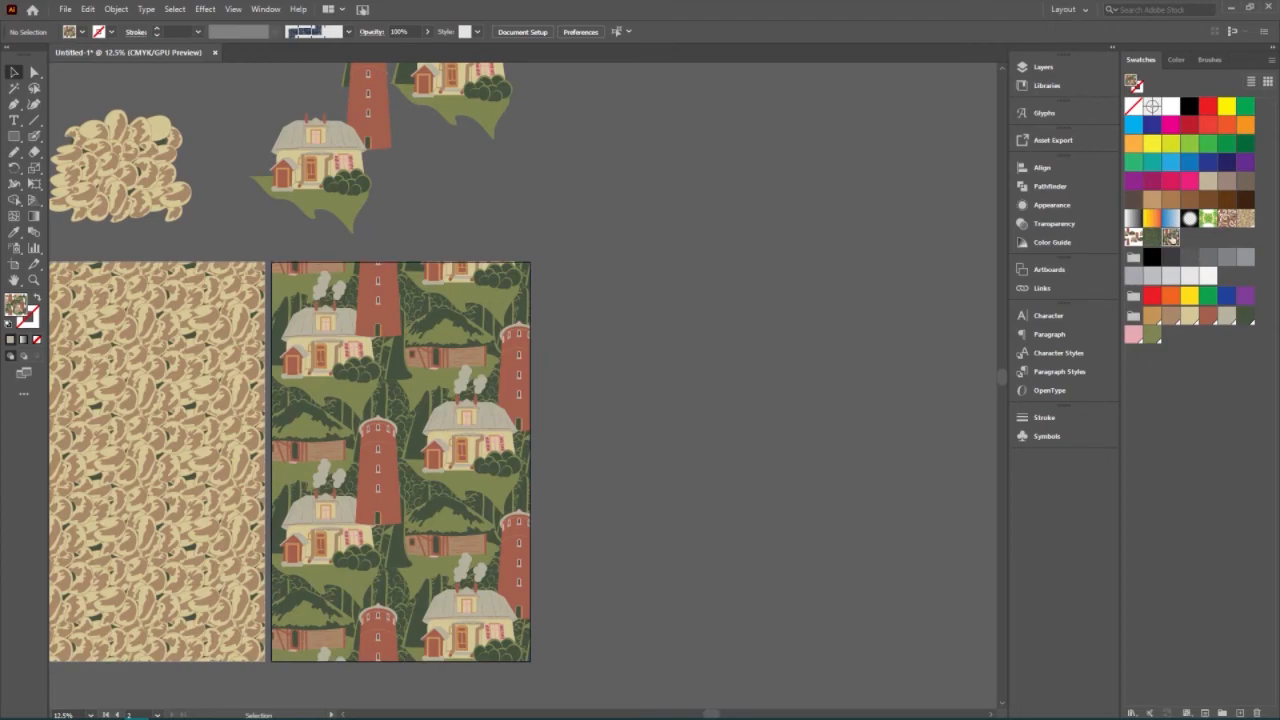
Reopen New Pattern 4 for editing and set its overlap to right in front and bottom in front.
double_click(1170, 238)
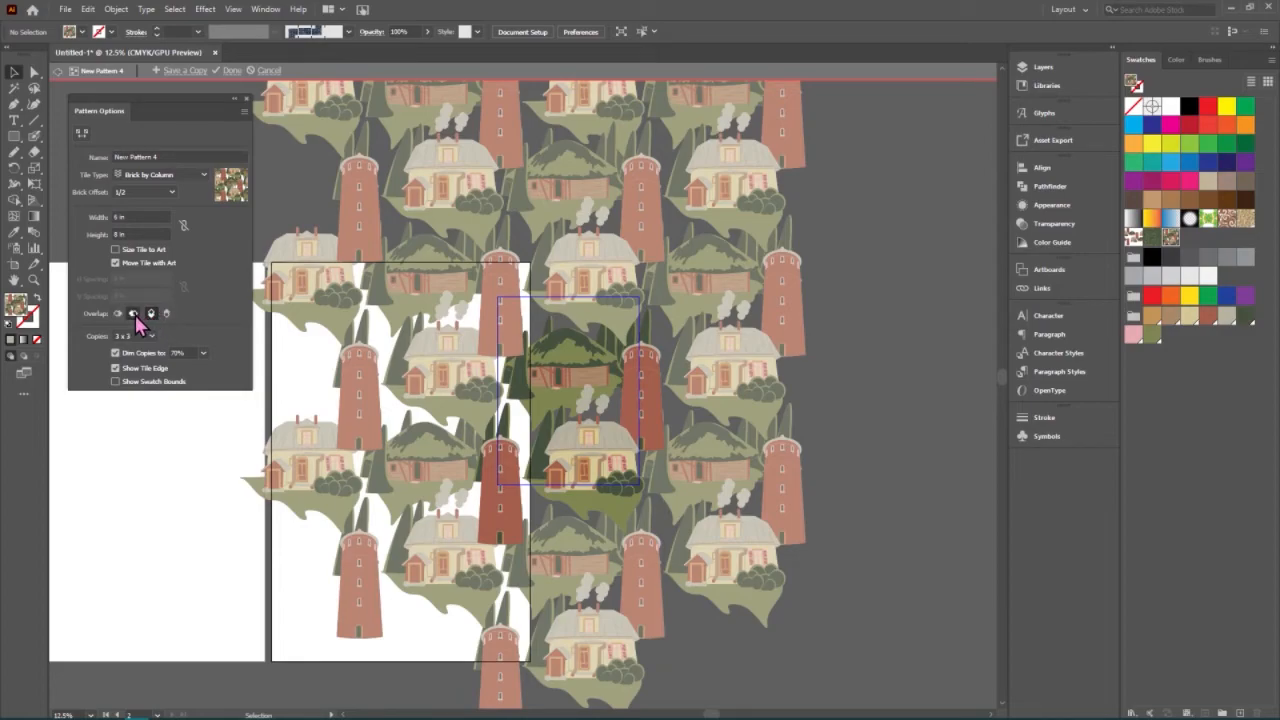
click(135, 314)
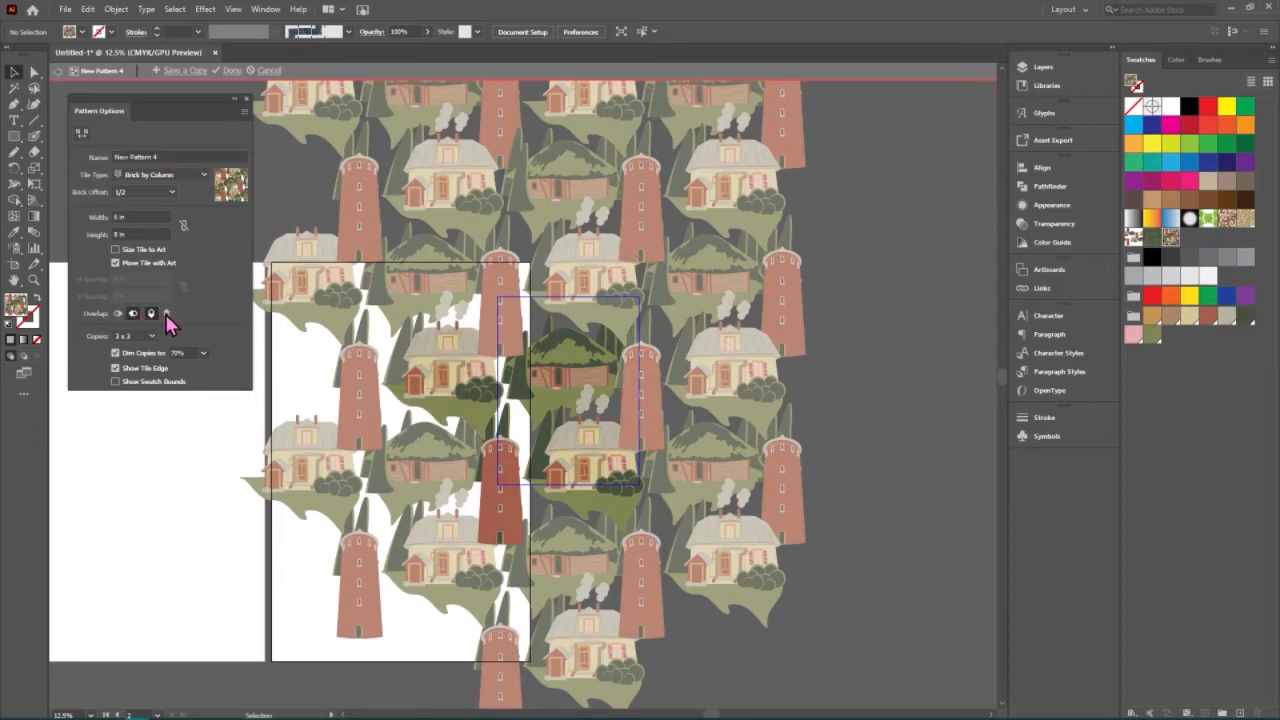
click(166, 314)
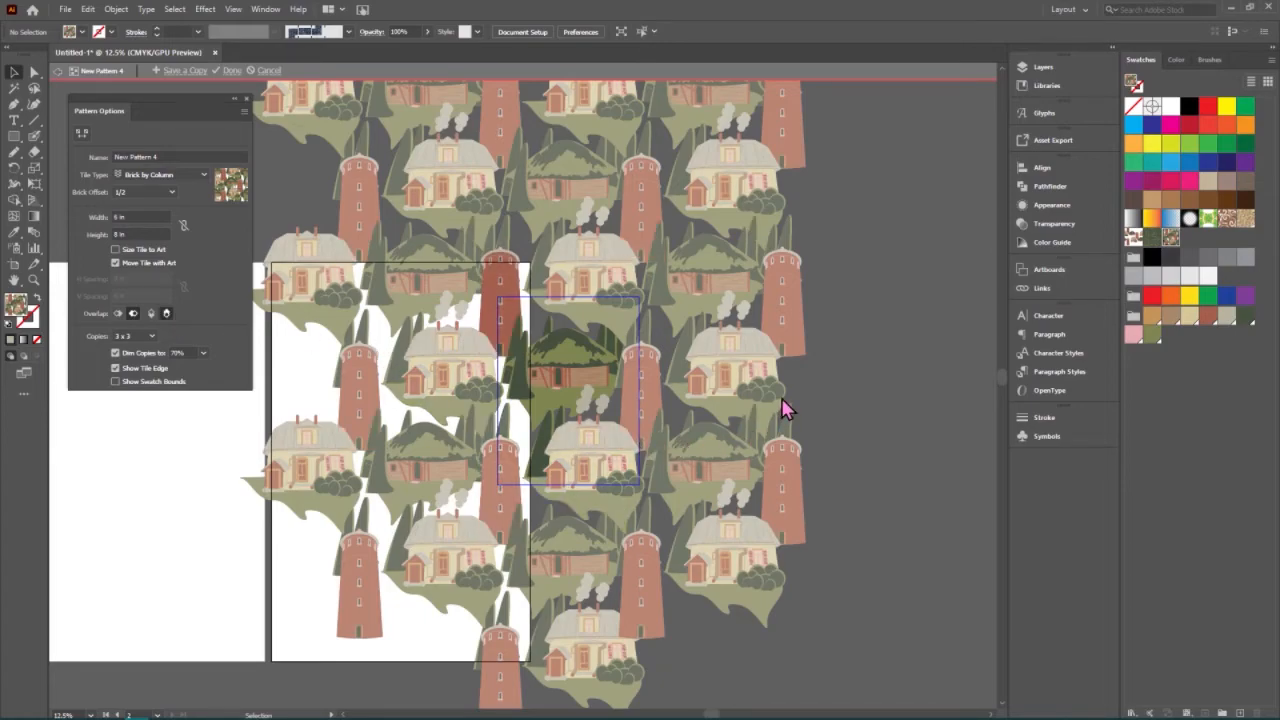
Finish editing New Pattern 4 and consult the repeat diagrams in the Seamless Repeat Handout in Acrobat.
click(233, 71)
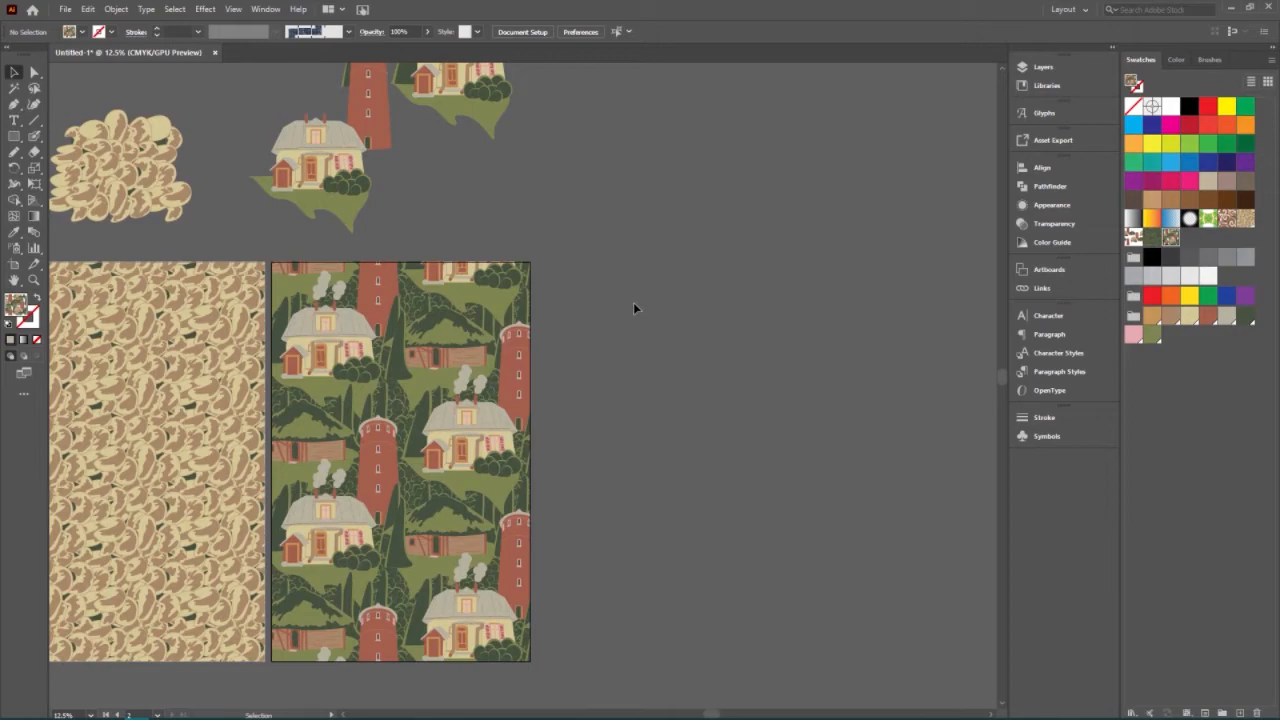
mouse_move(88, 716)
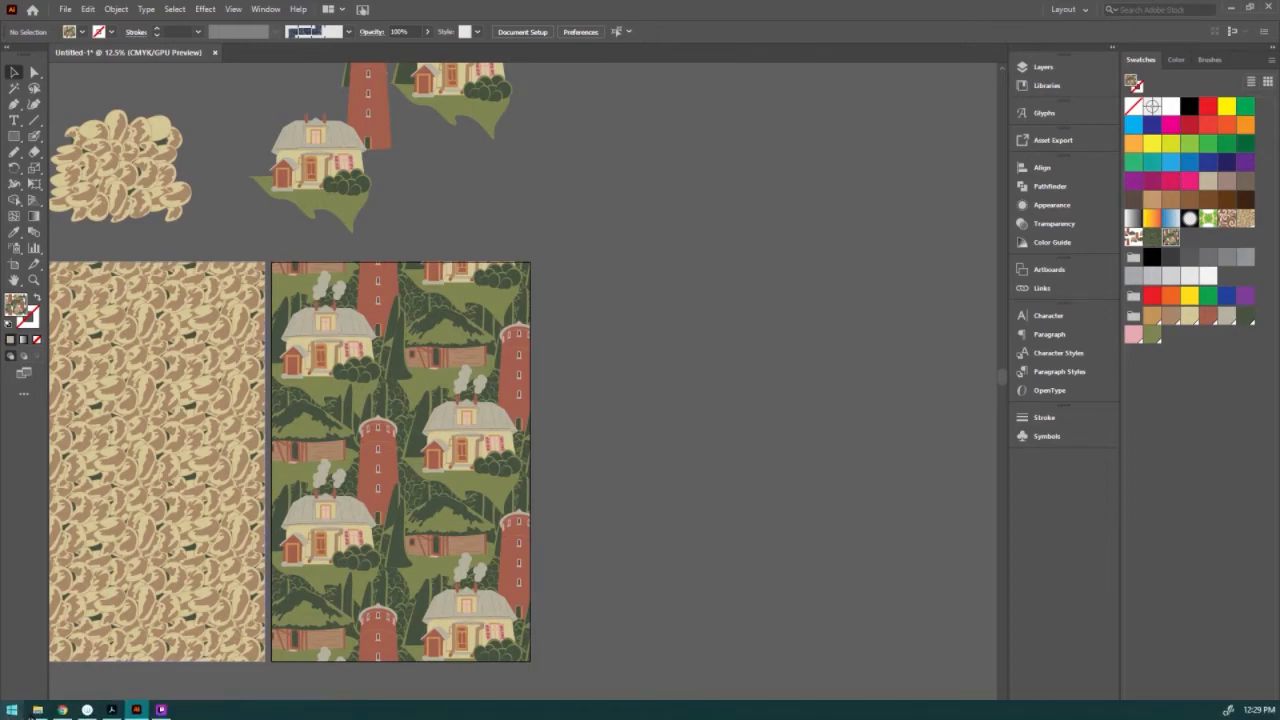
click(111, 710)
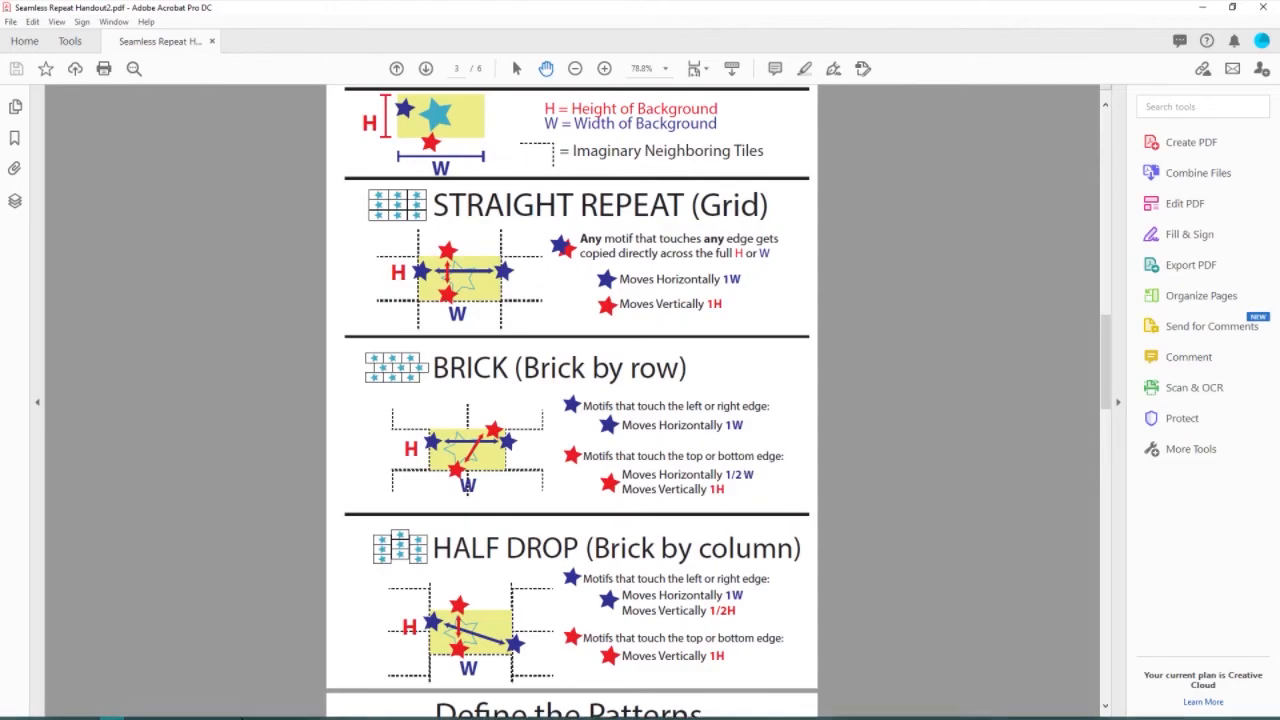
click(136, 710)
Arrange the fern and wheat stalk crossing above the wagon wheel and make a new pattern from the three motifs.
drag(343, 598, 505, 604)
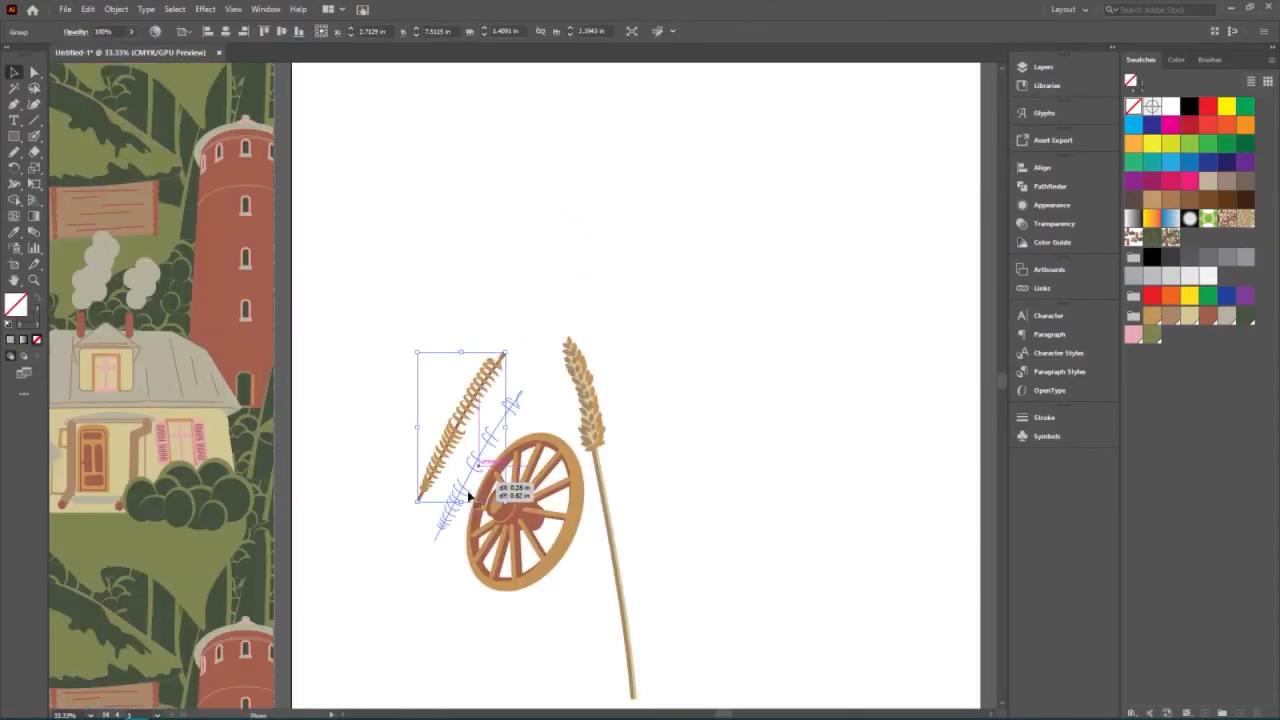
drag(471, 491, 399, 680)
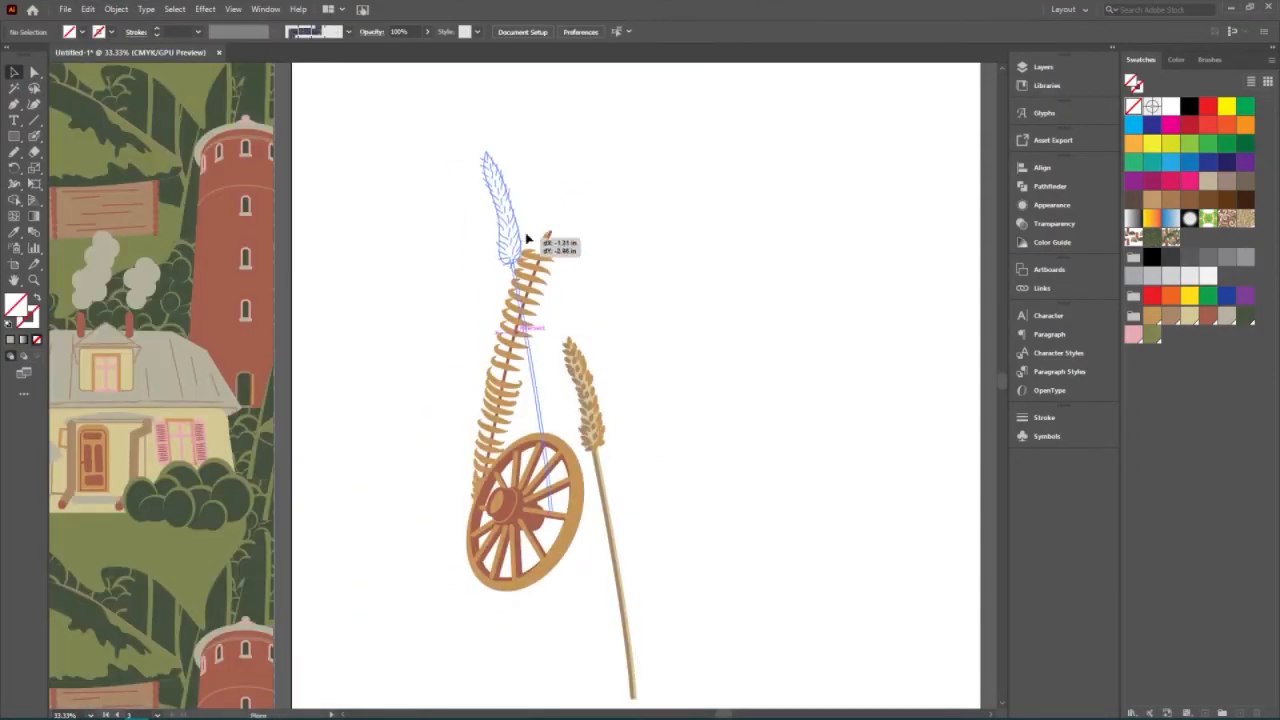
drag(557, 243, 503, 223)
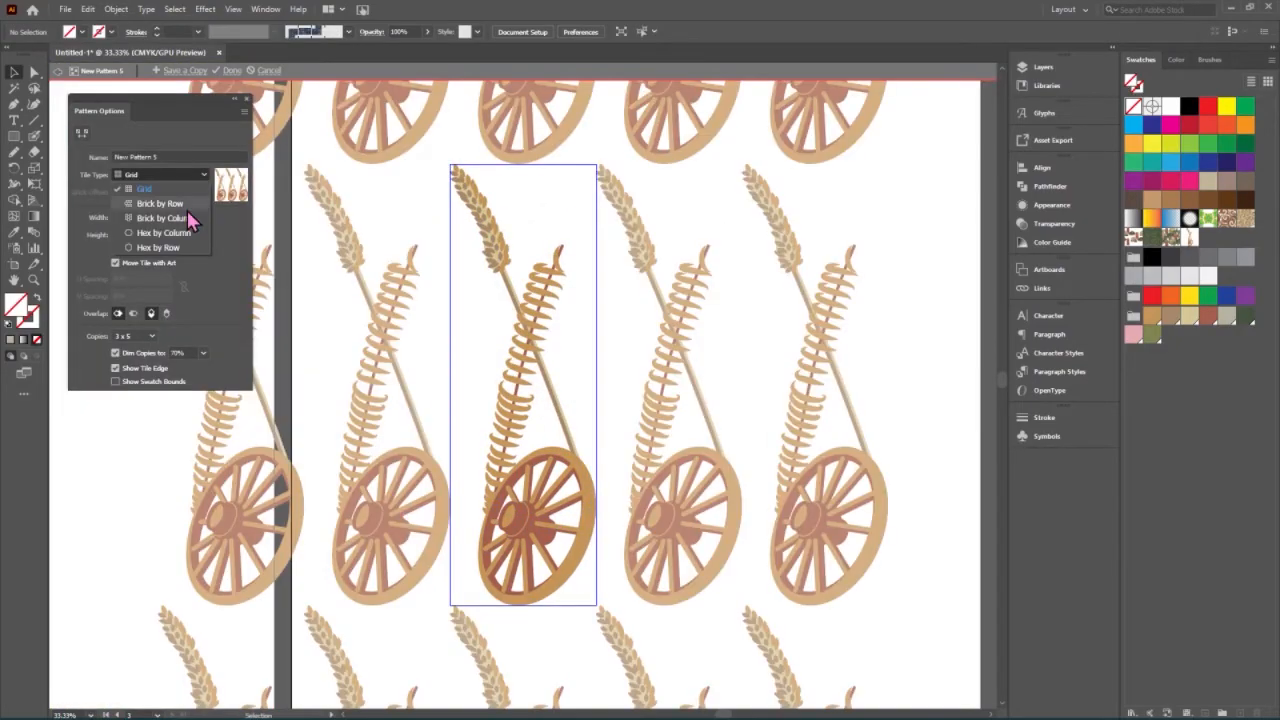
triple_click(148, 233)
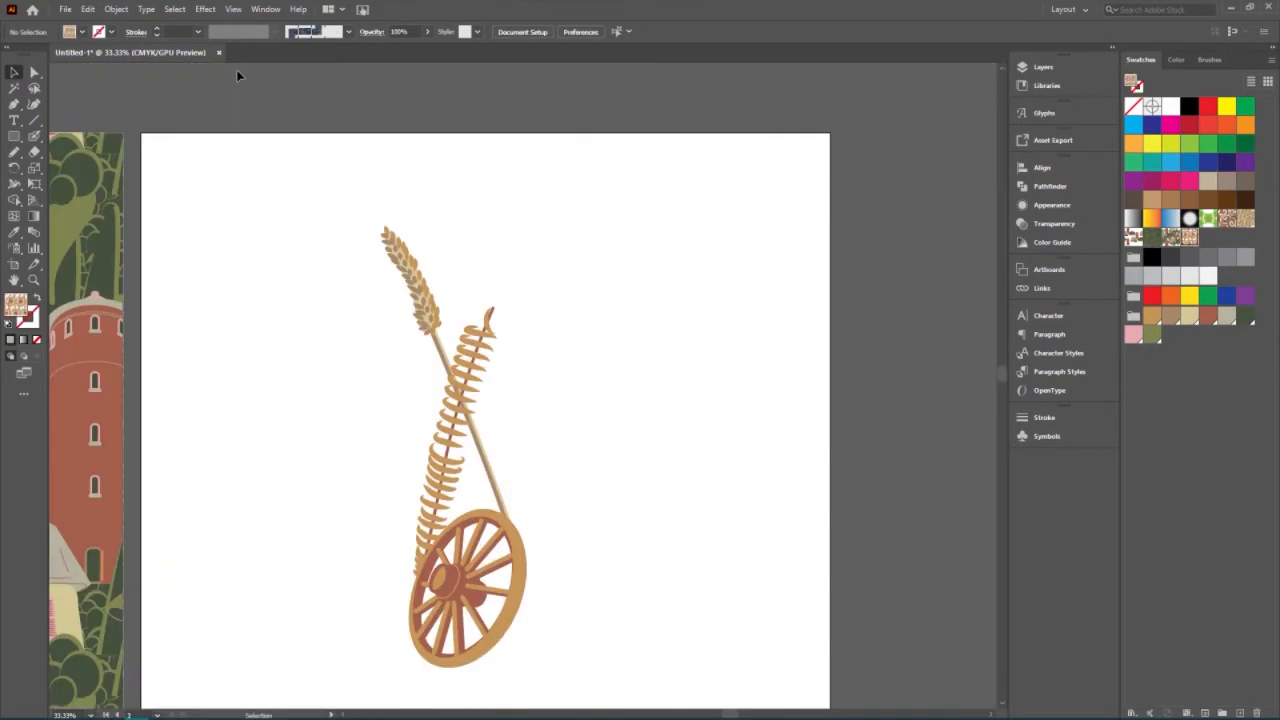
Create a 2.5 by 3 in rectangle filled pink behind the wagon wheel as the tile background and select it.
click(398, 408)
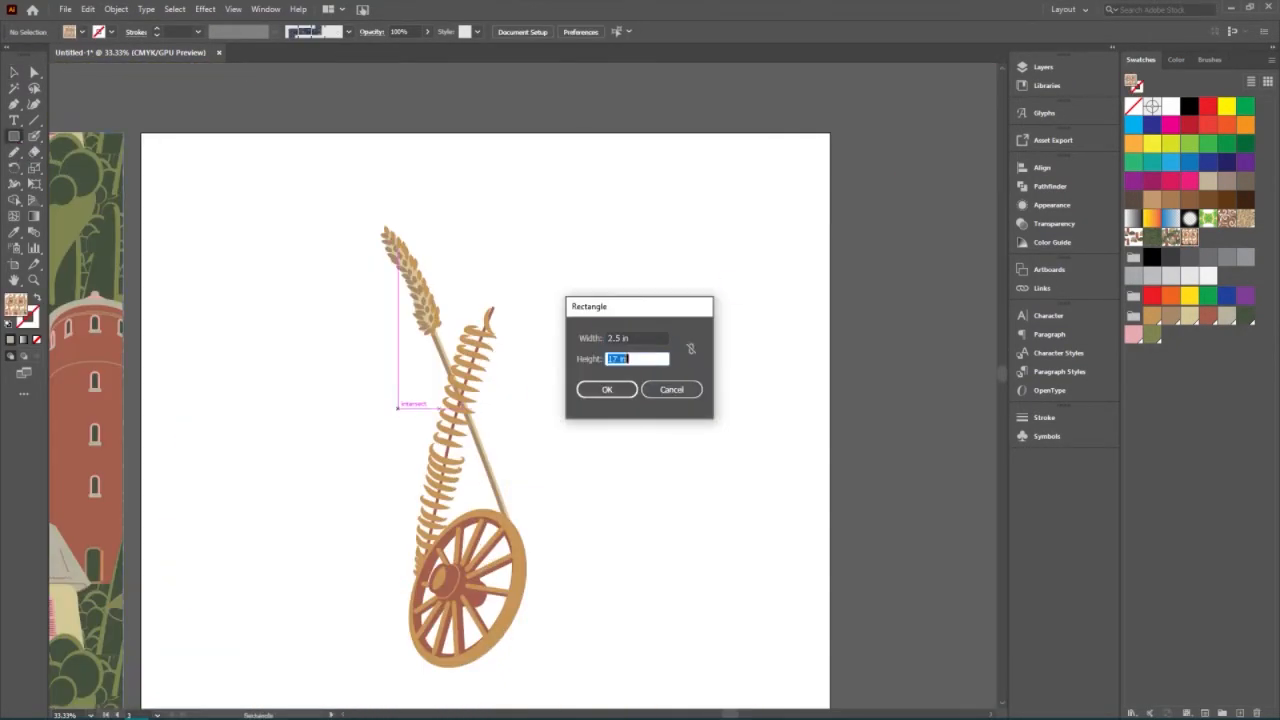
key(Return)
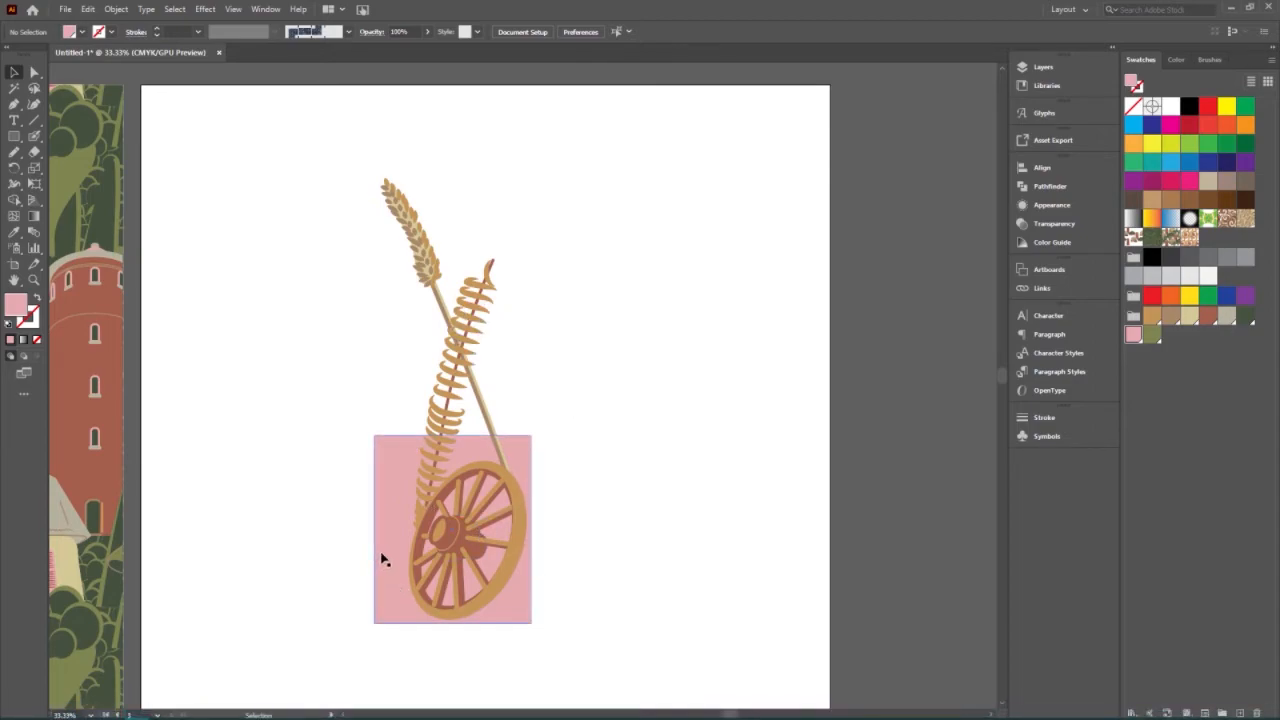
click(381, 510)
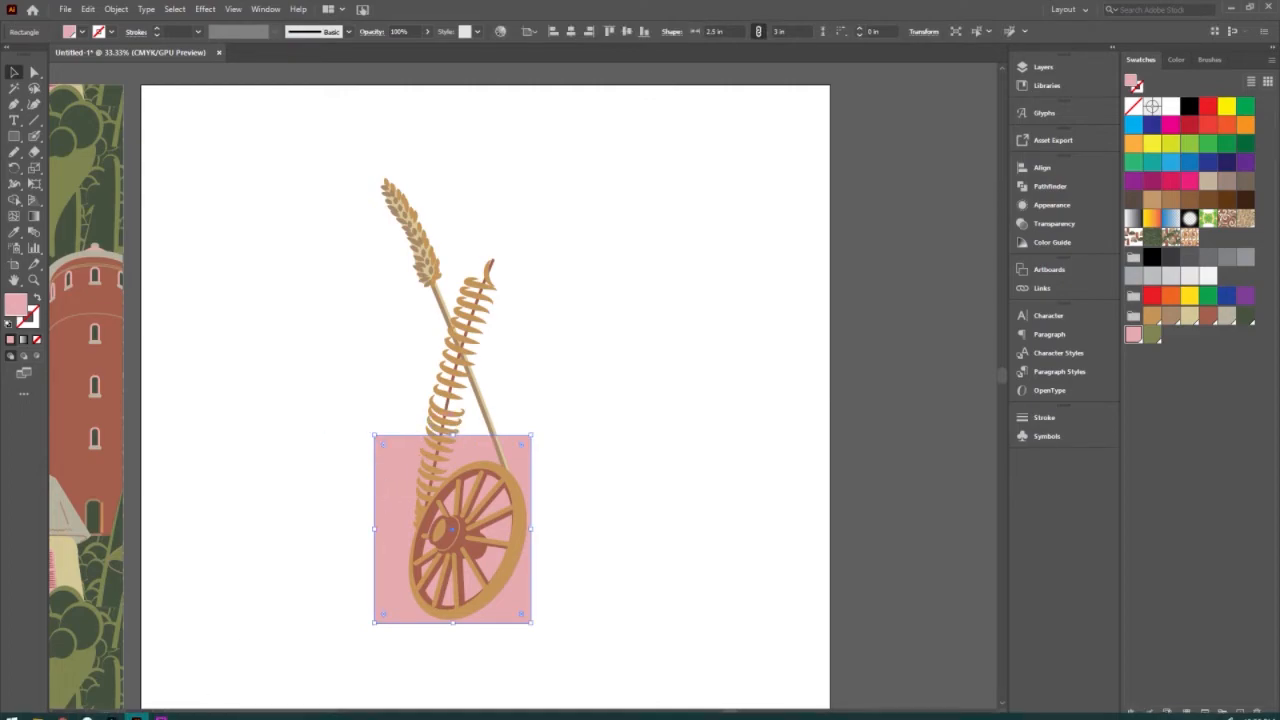
Examine the Brick (Brick by row) move distances in the Seamless Repeat Handout in Acrobat and return to the artwork.
mouse_move(161, 710)
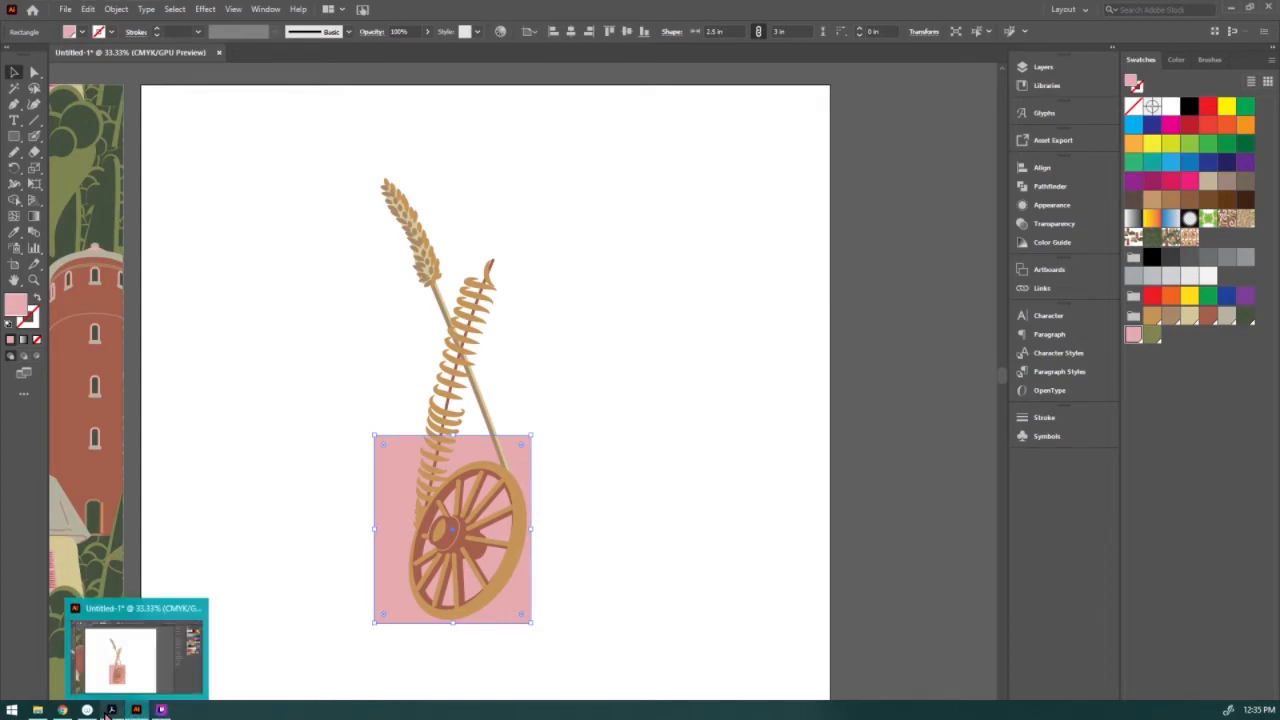
mouse_move(62, 711)
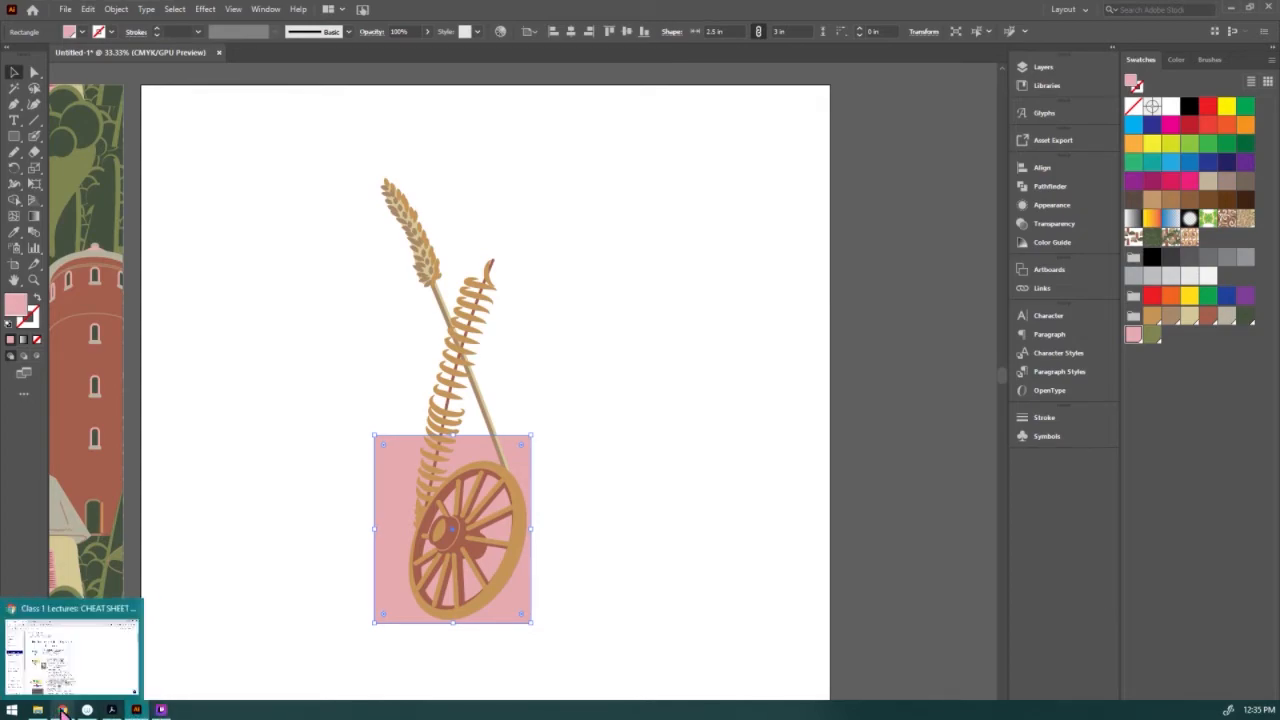
click(112, 710)
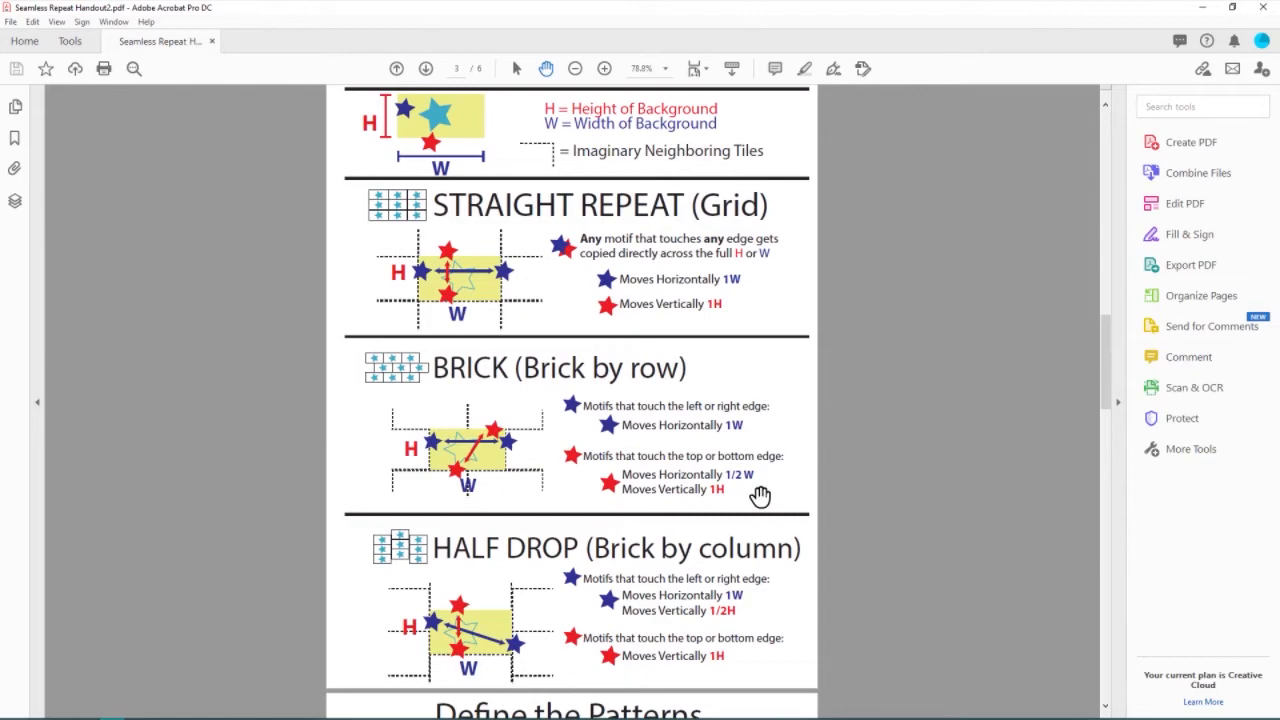
click(1205, 16)
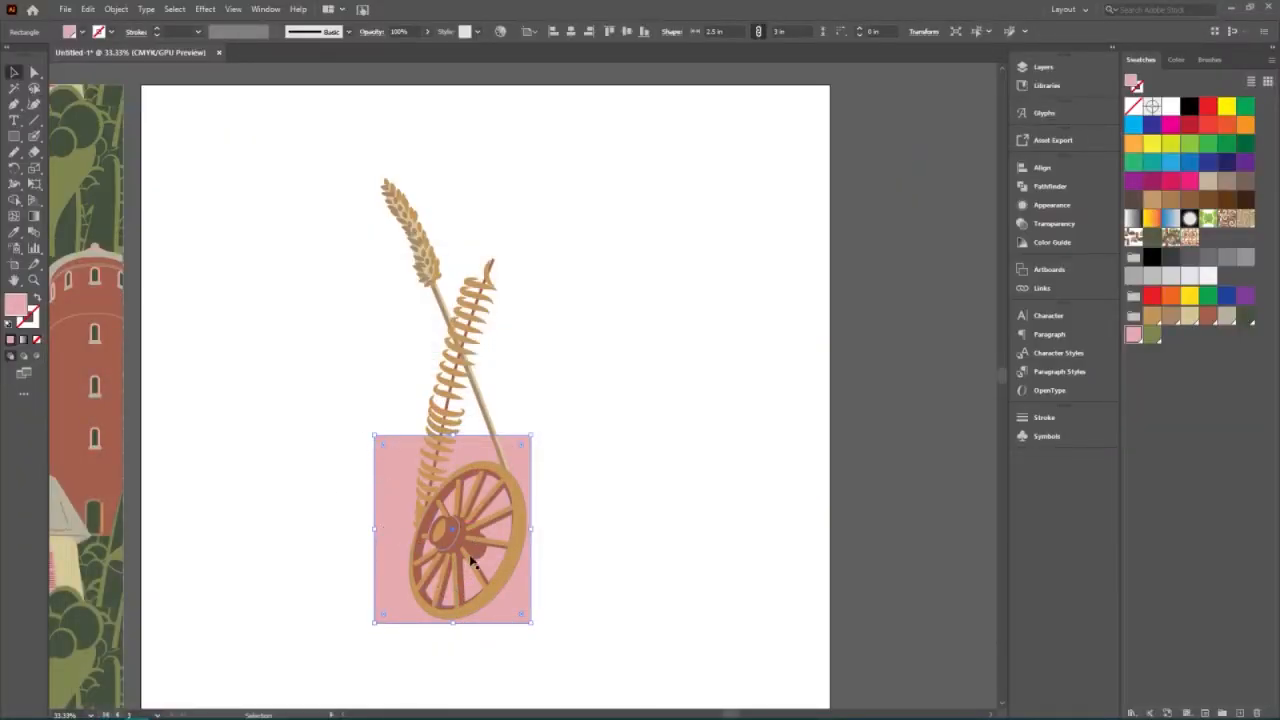
drag(520, 611, 520, 398)
key(ctrl+z)
scroll(414, 294, down, 1)
Place a moved copy of the wheat stalk and fern, offset 1.5 in horizontally and 3 in vertically.
drag(357, 146, 543, 403)
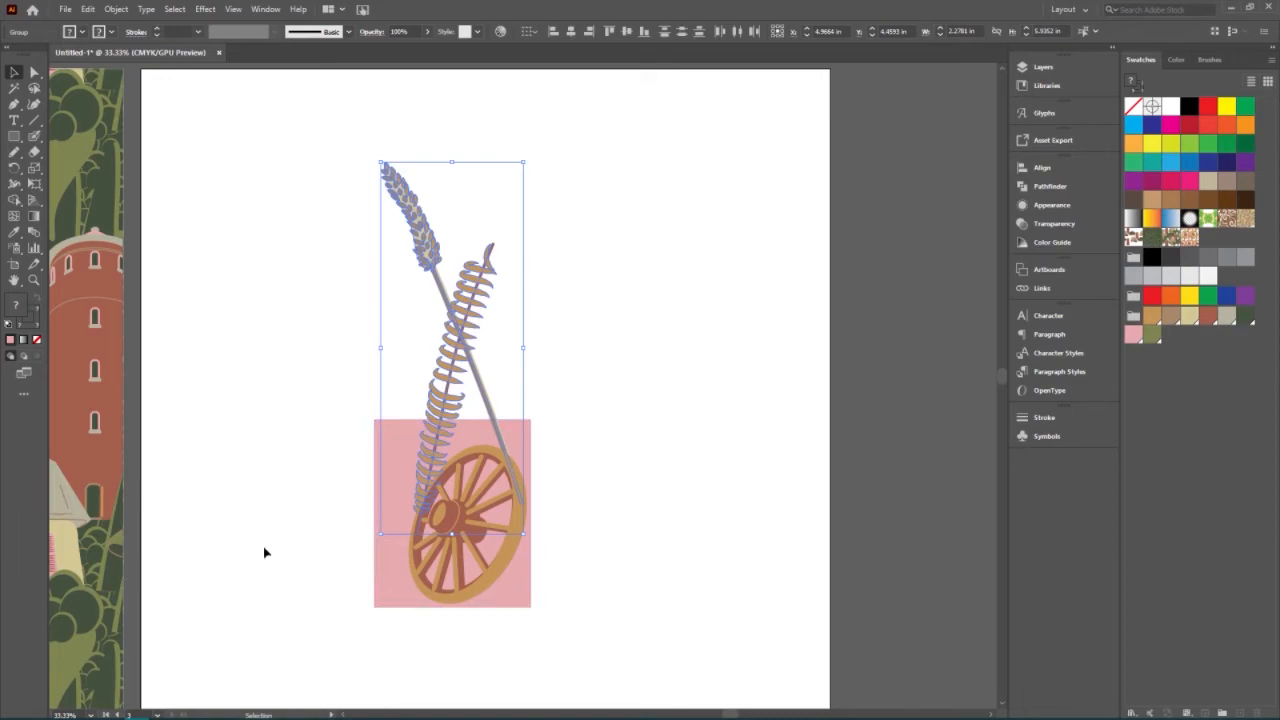
scroll(605, 490, down, 4)
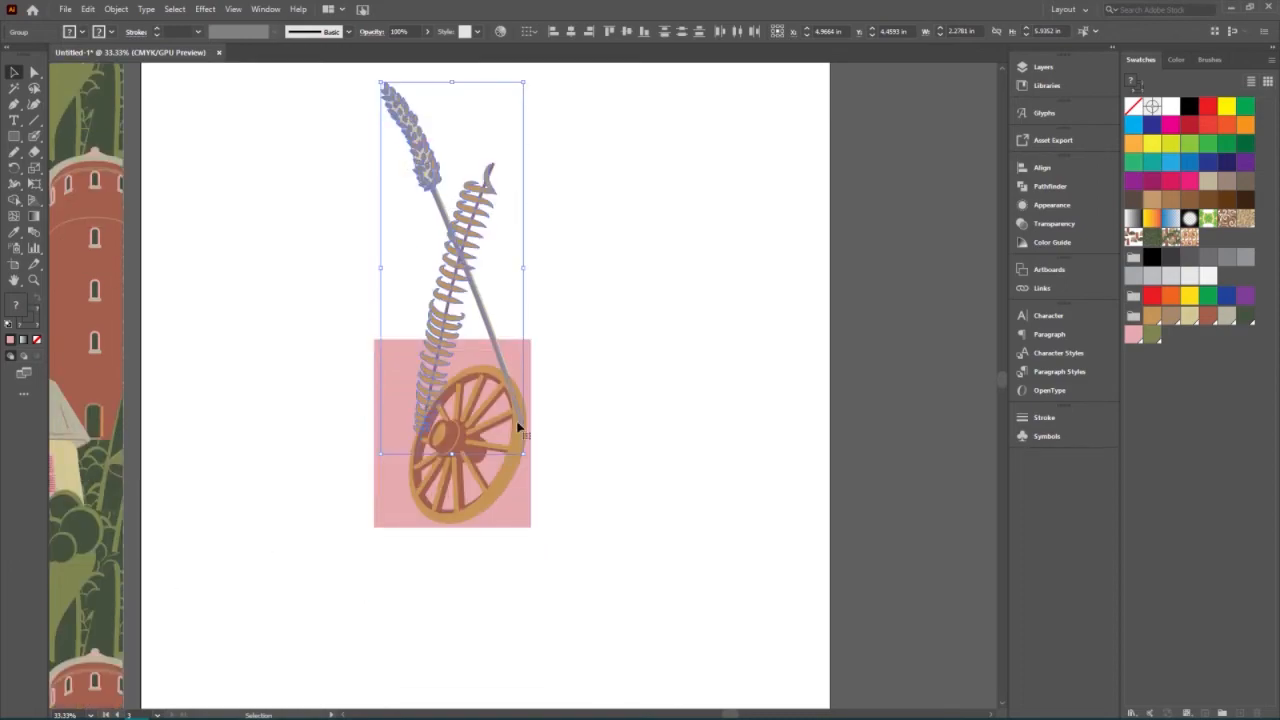
right_click(470, 257)
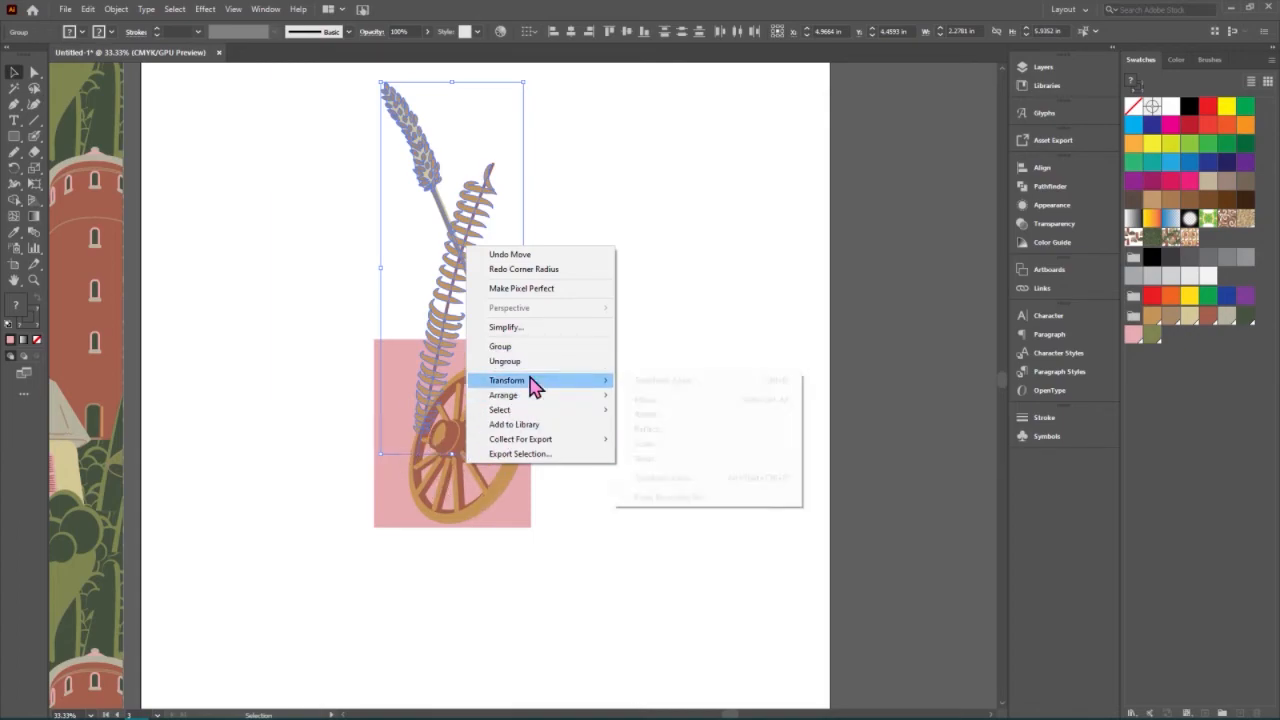
mouse_move(528, 382)
click(694, 403)
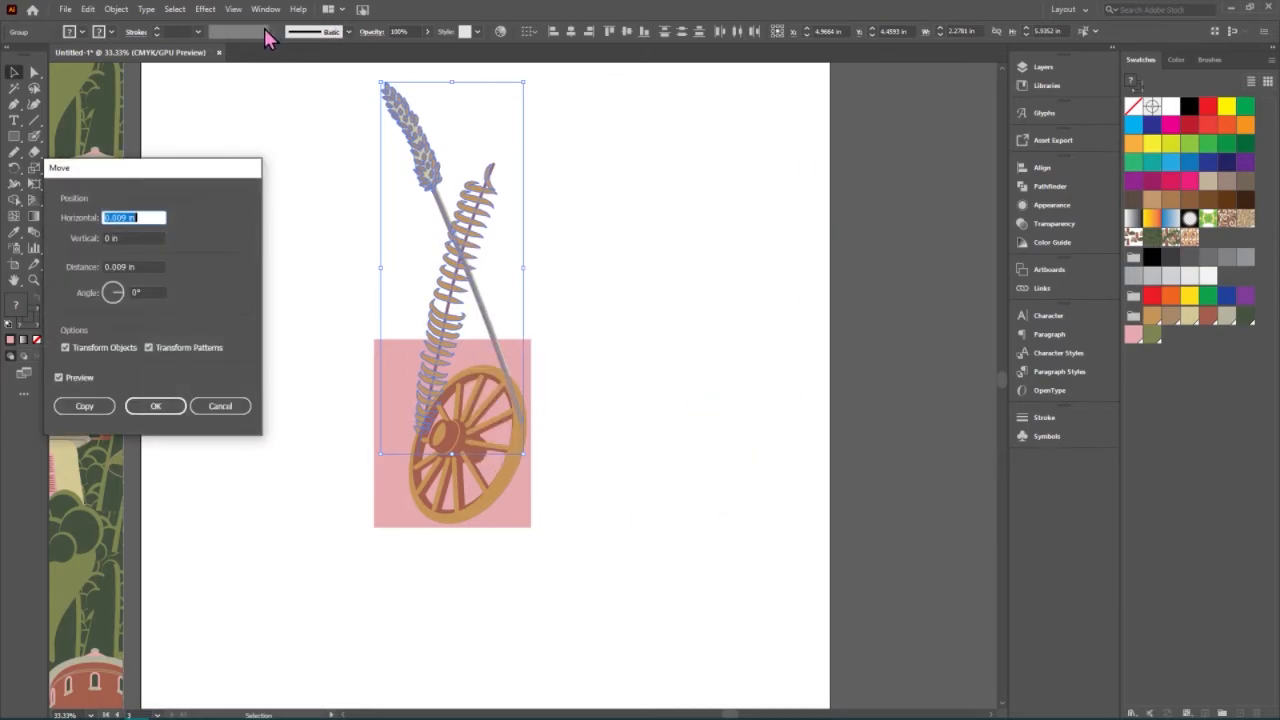
drag(103, 174, 724, 254)
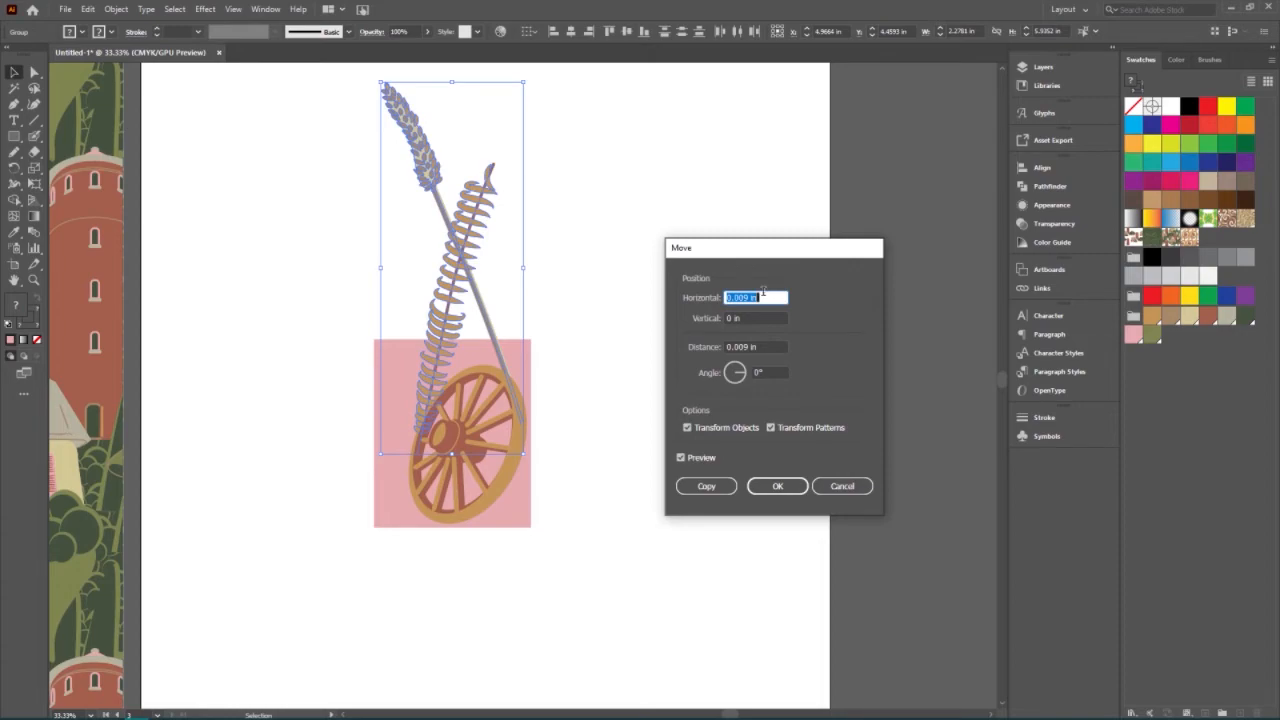
key(Tab)
text(3)
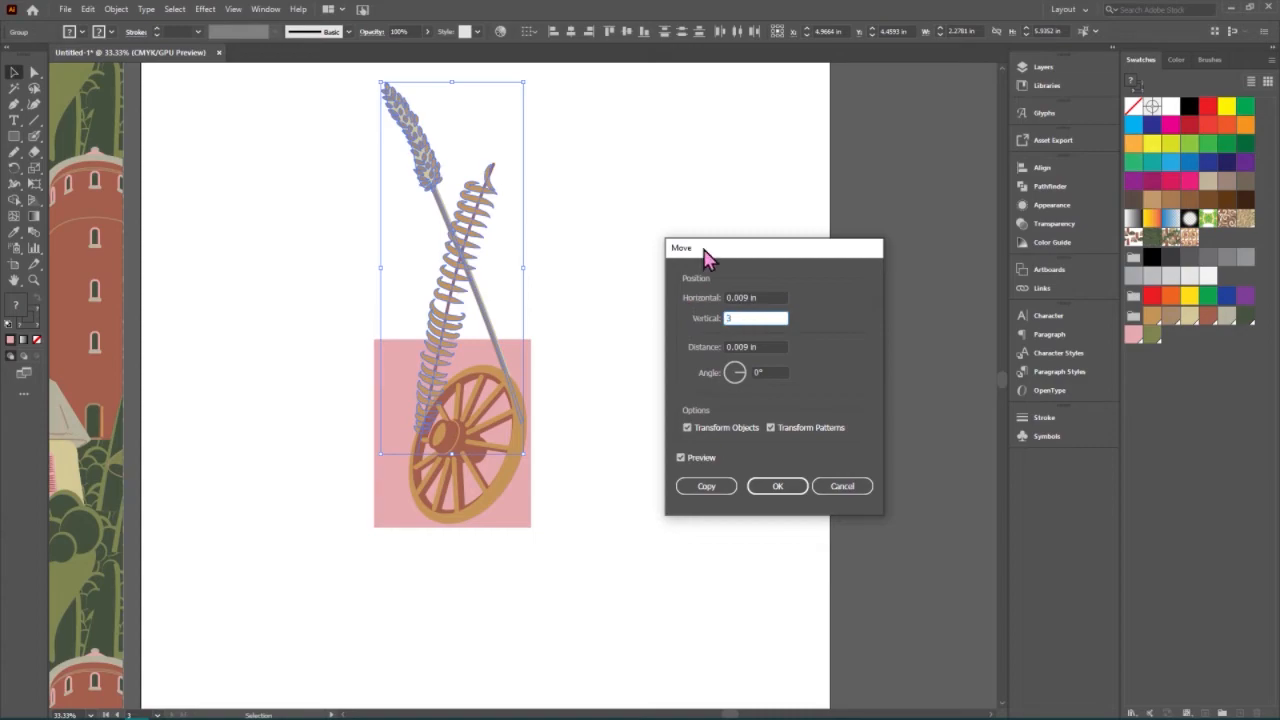
click(767, 294)
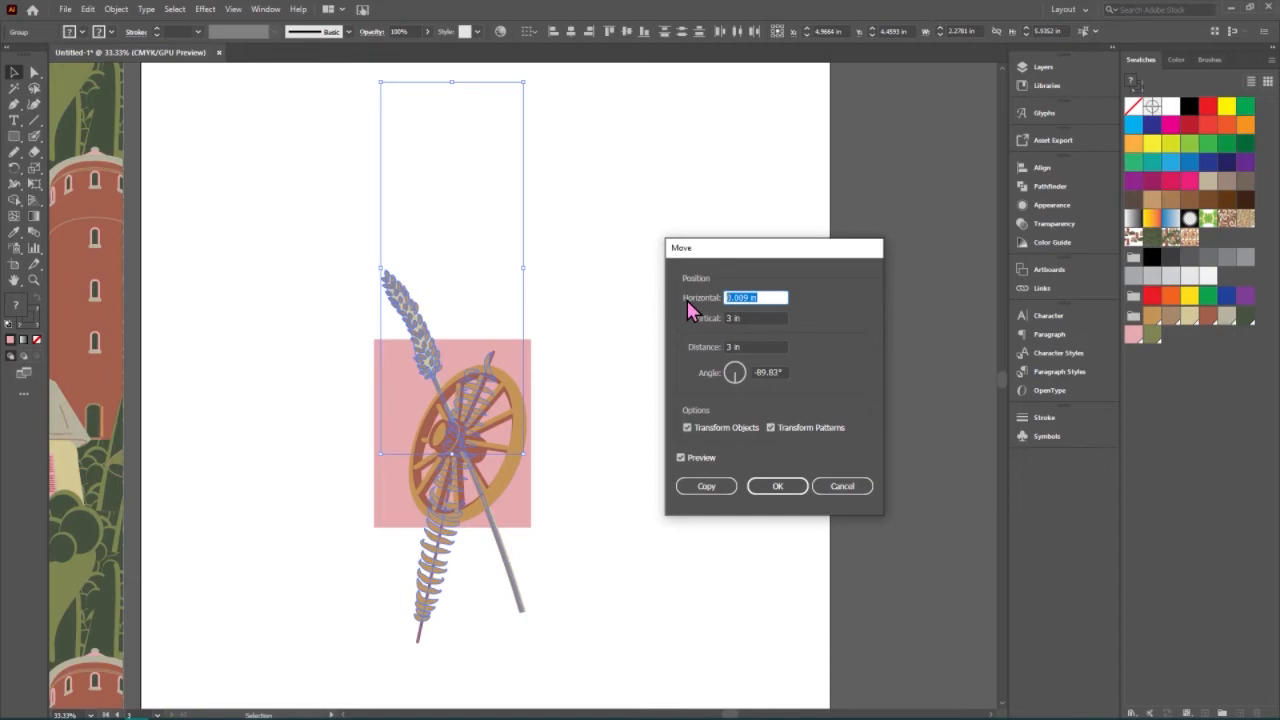
text(1.5)
click(768, 317)
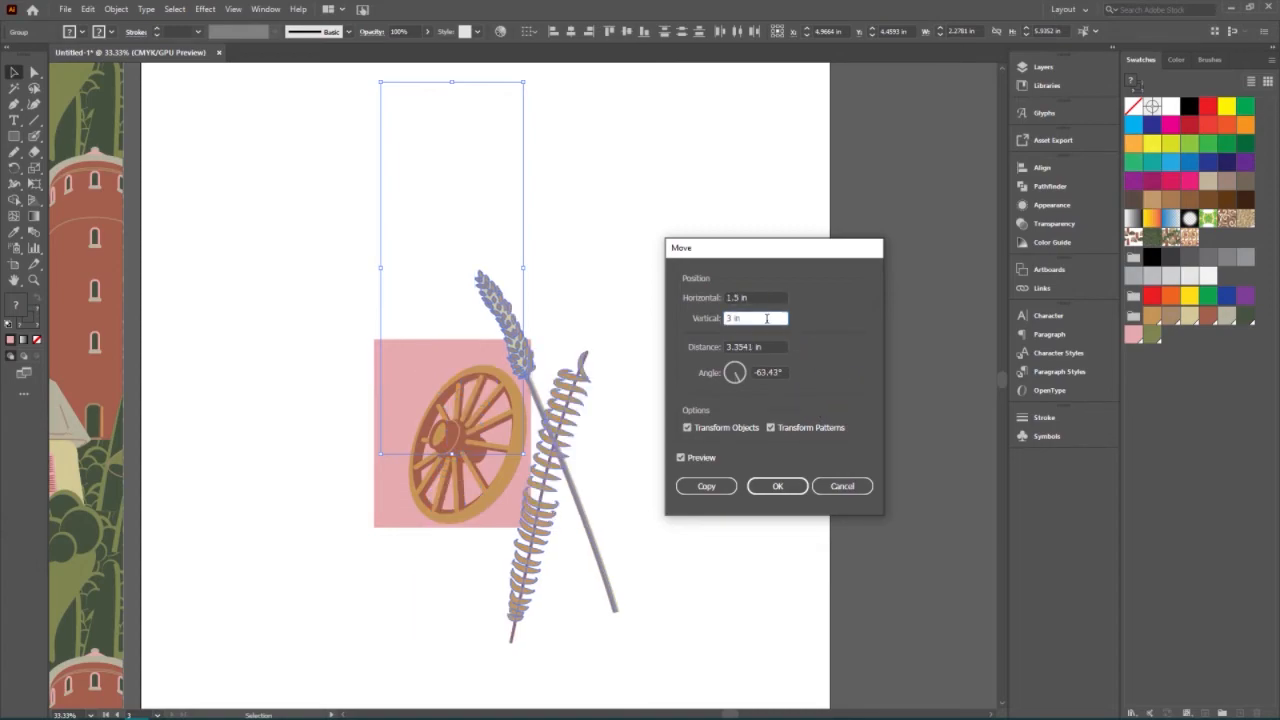
click(703, 487)
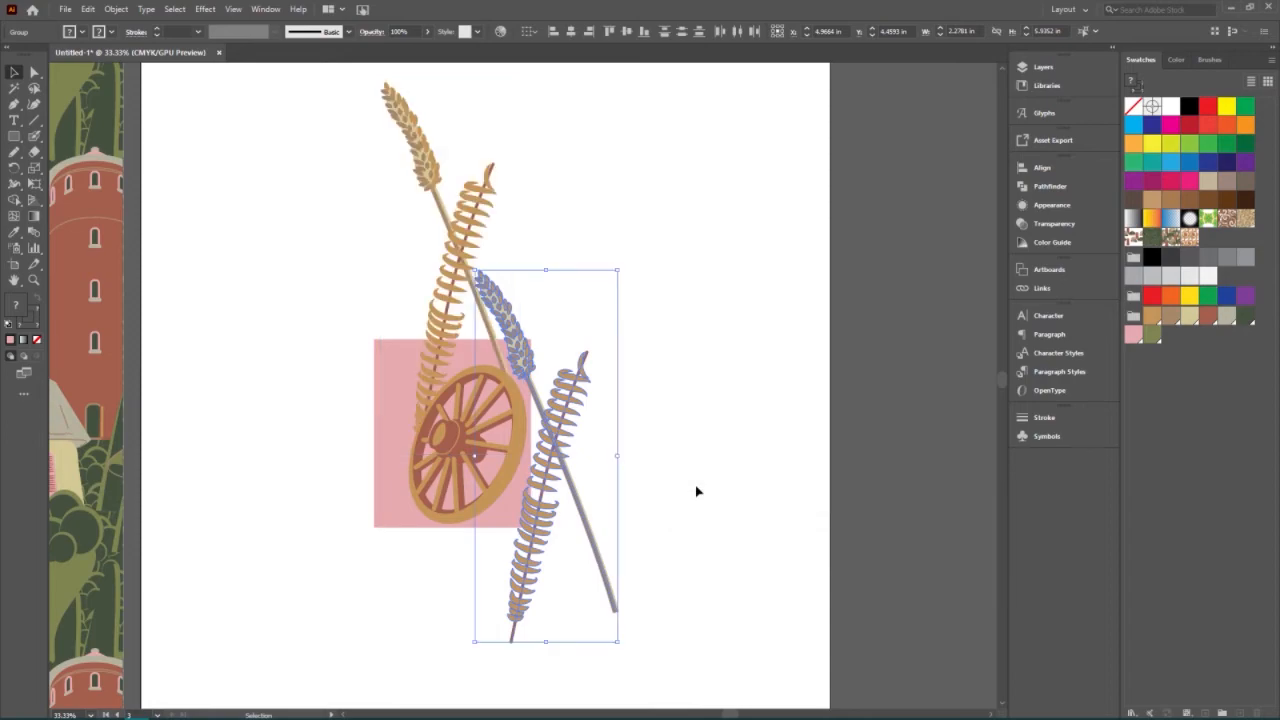
Select the copied wheat stalk and fern and recheck the brick repeat distances in the Seamless Repeat Handout.
click(645, 479)
drag(670, 676, 541, 281)
right_click(548, 474)
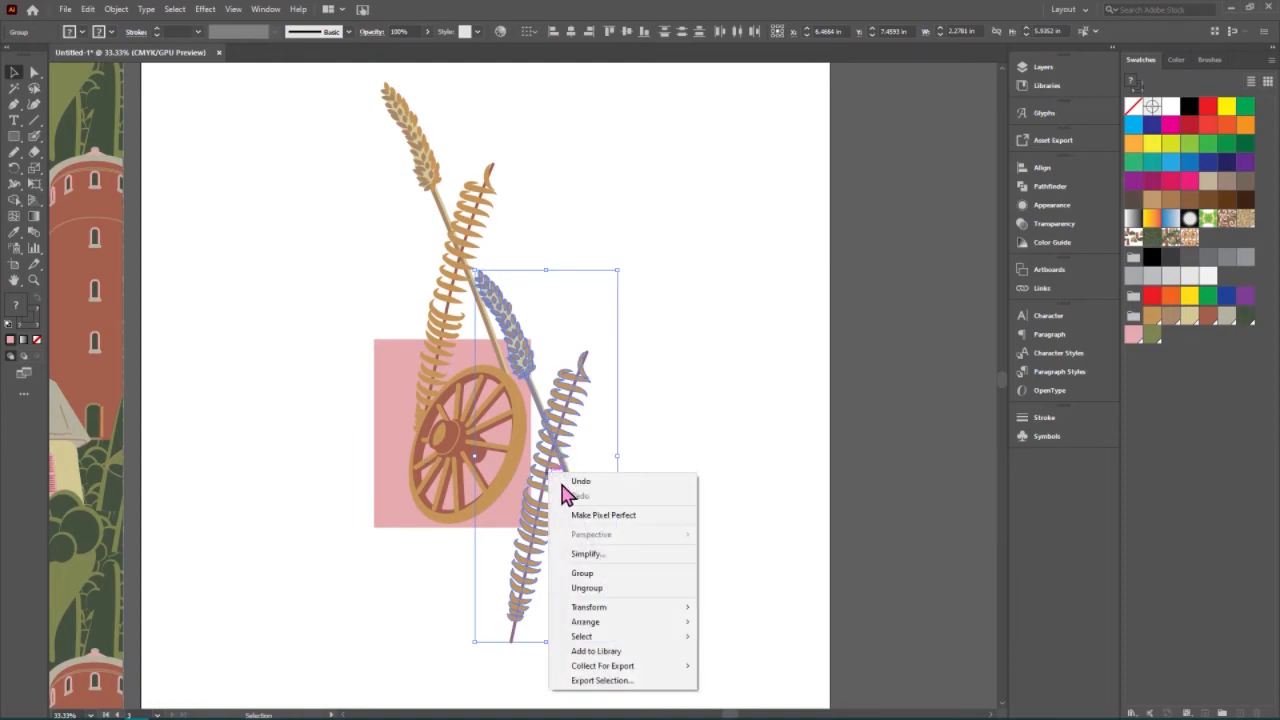
click(111, 710)
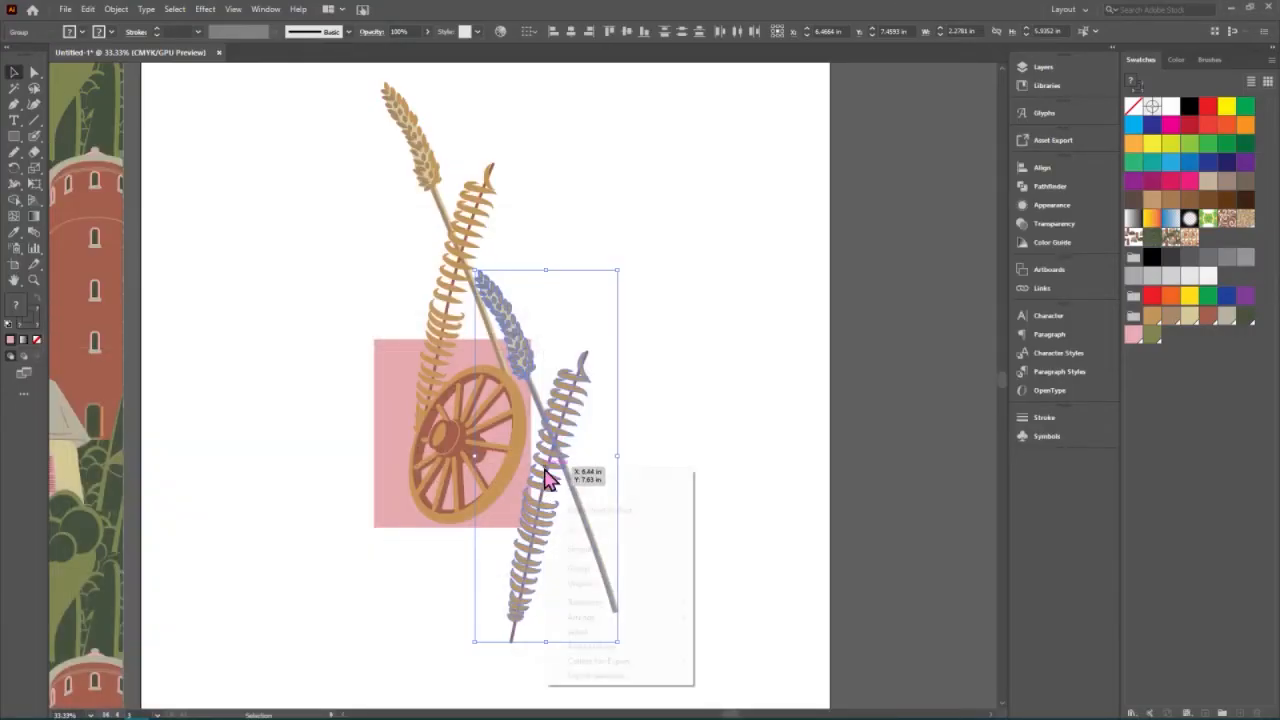
Try moving the copied wheat stalk and fern by -1.5 in horizontally and 0 in vertically with the preview on.
right_click(546, 472)
mouse_move(669, 605)
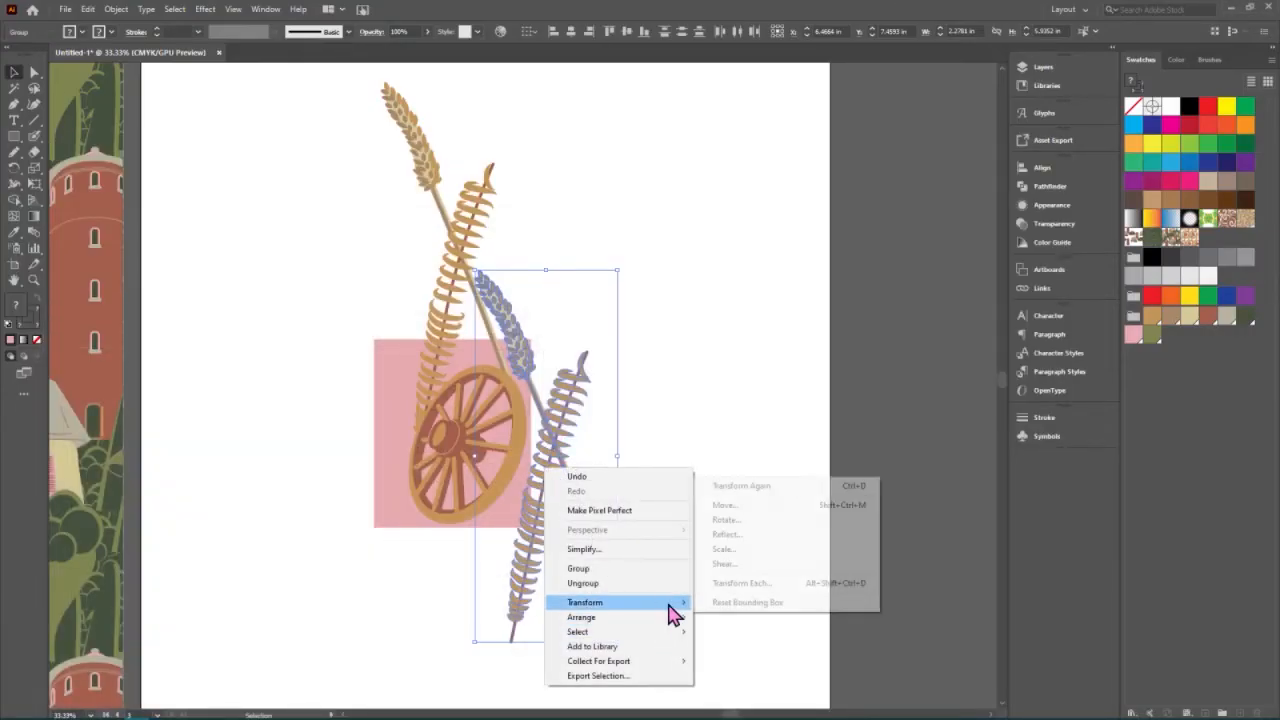
click(743, 507)
click(682, 458)
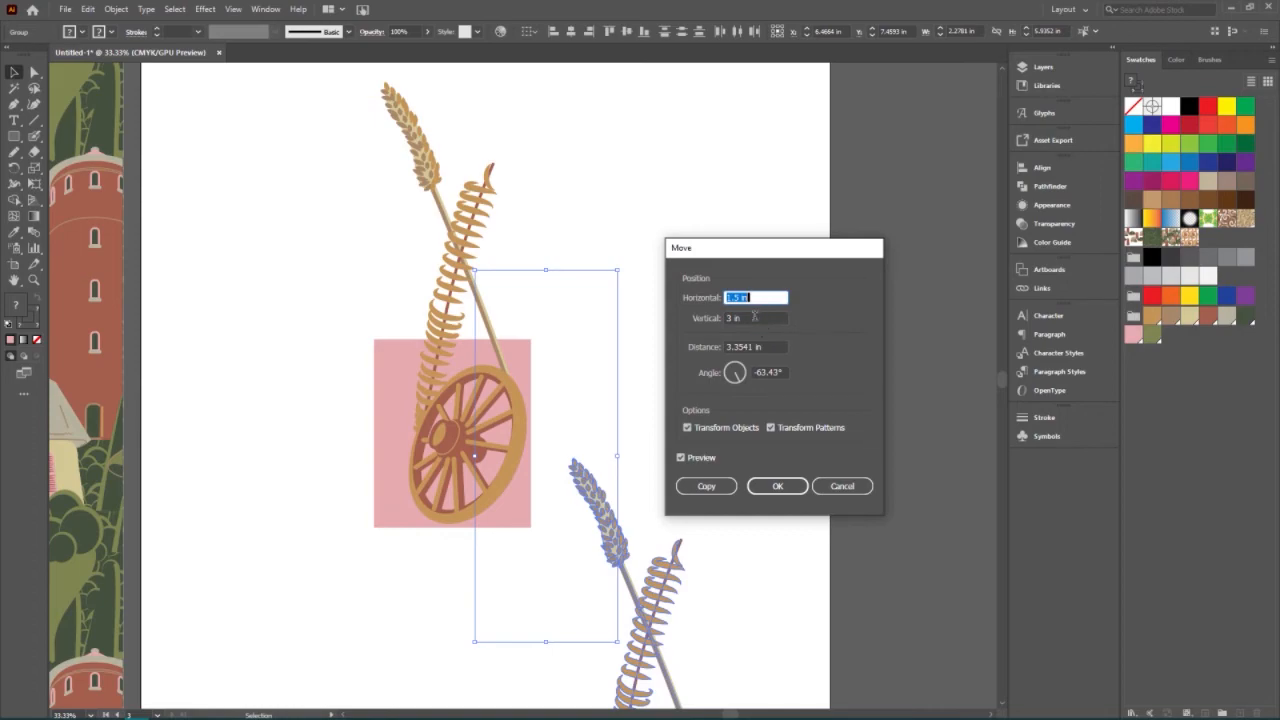
key(Tab)
text(0)
click(762, 297)
triple_click(762, 296)
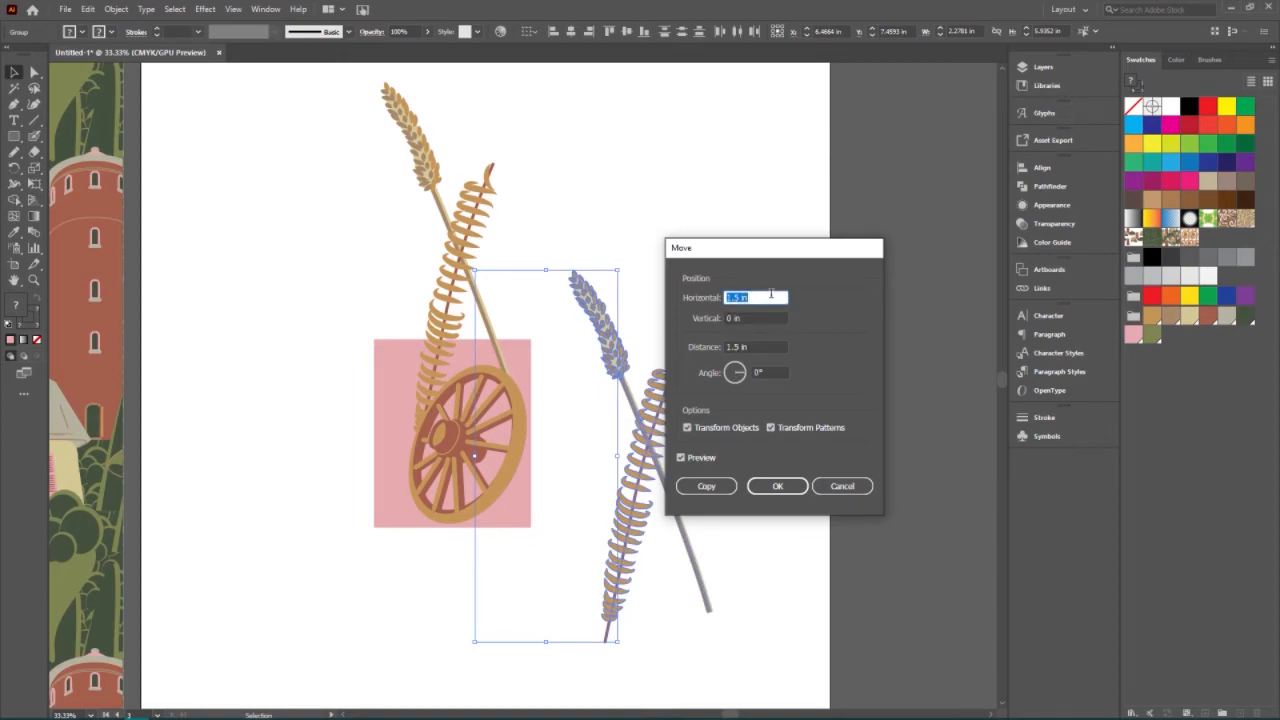
click(728, 297)
text(-)
click(752, 318)
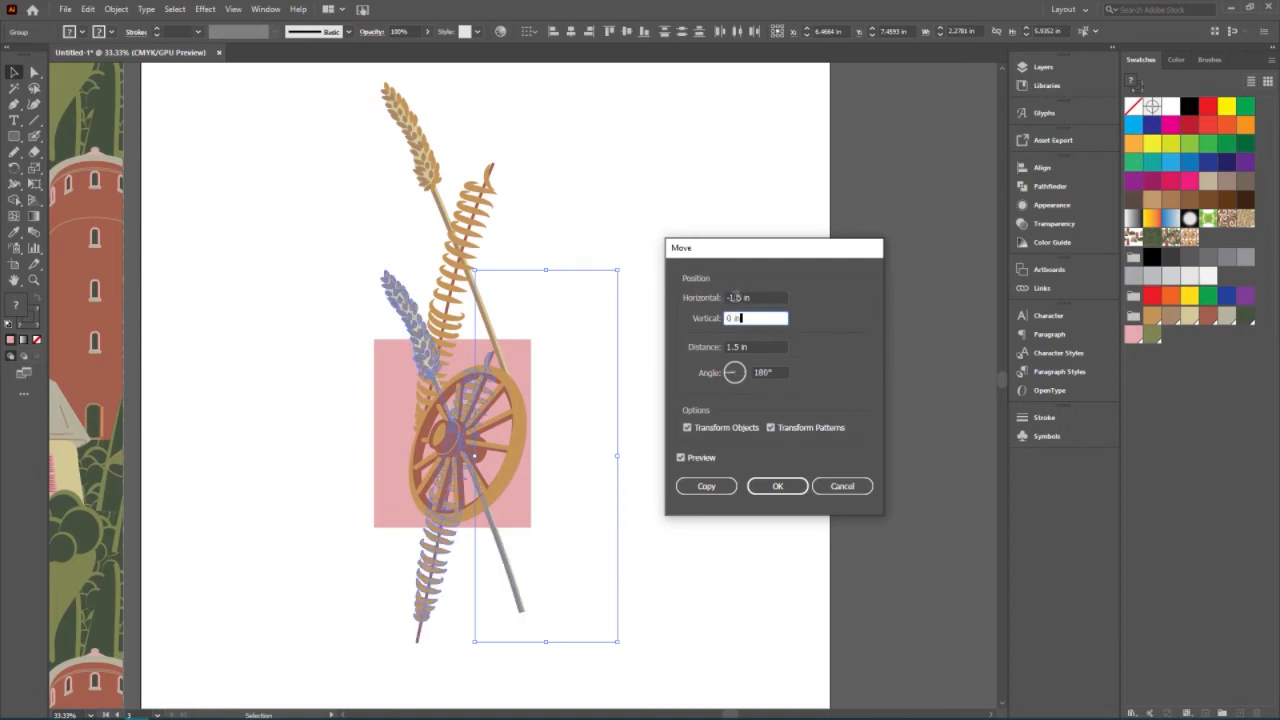
click(736, 297)
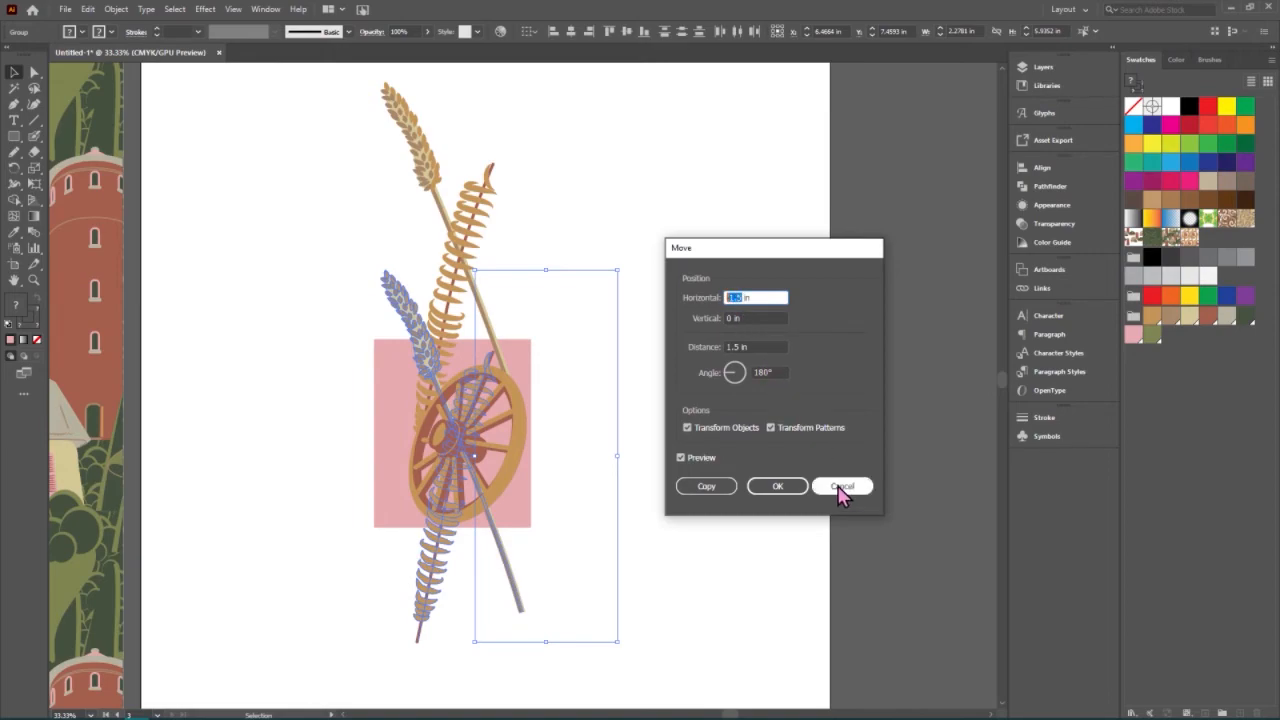
click(776, 486)
Undo the offset copy of the wheat stalk and fern.
click(708, 409)
key(ctrl+z)
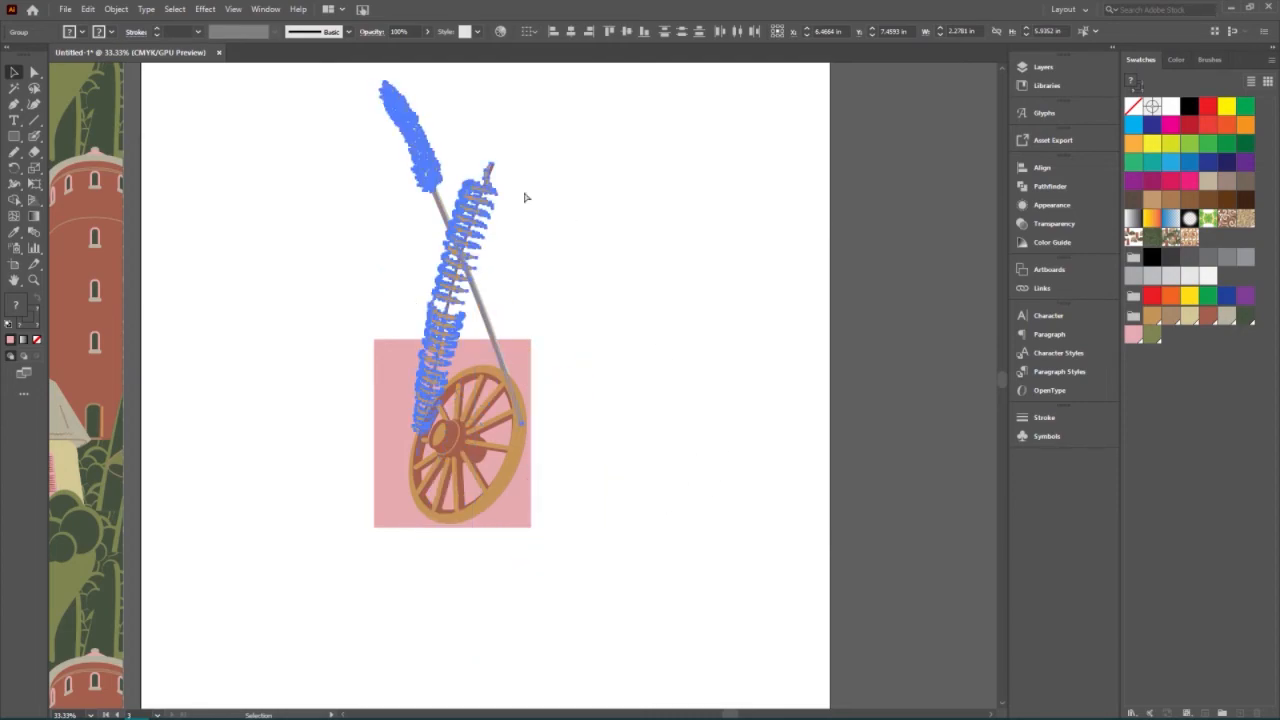
key(ctrl+z)
Place a moved copy of the upper wheat stalk and fern, offset 1.25 in horizontally and 3 in vertically.
drag(343, 82, 518, 314)
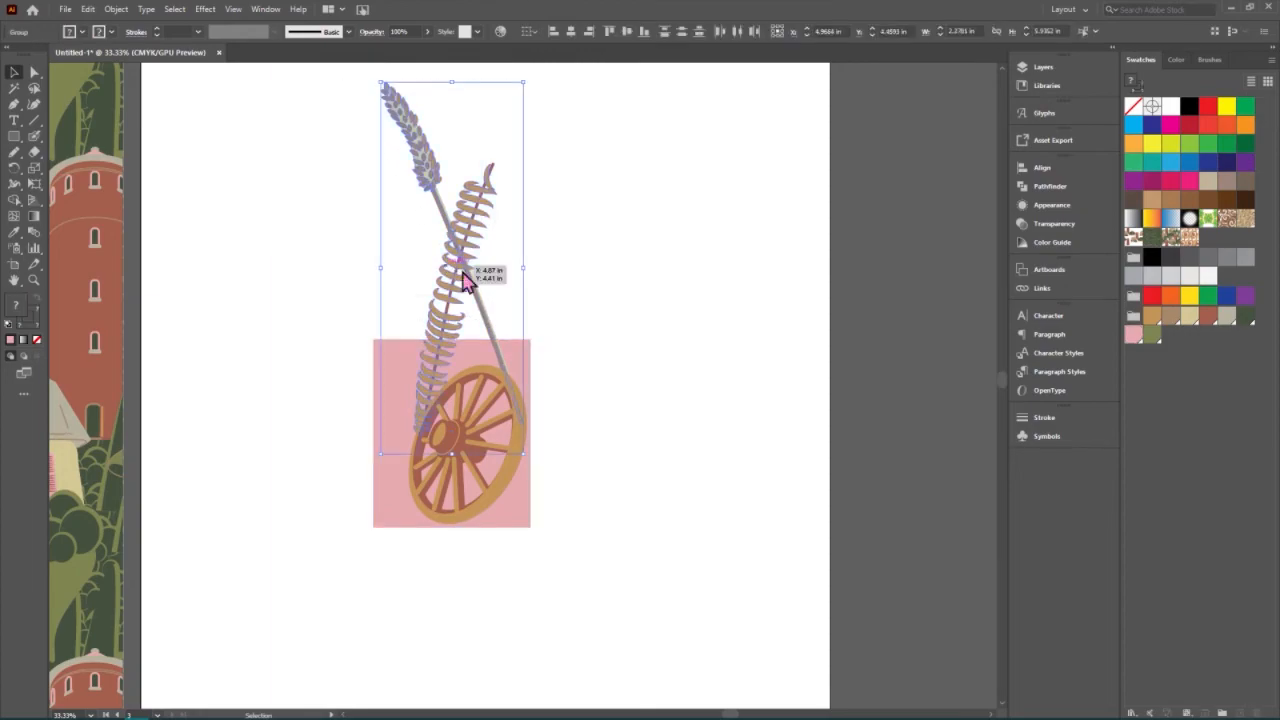
right_click(464, 272)
mouse_move(543, 406)
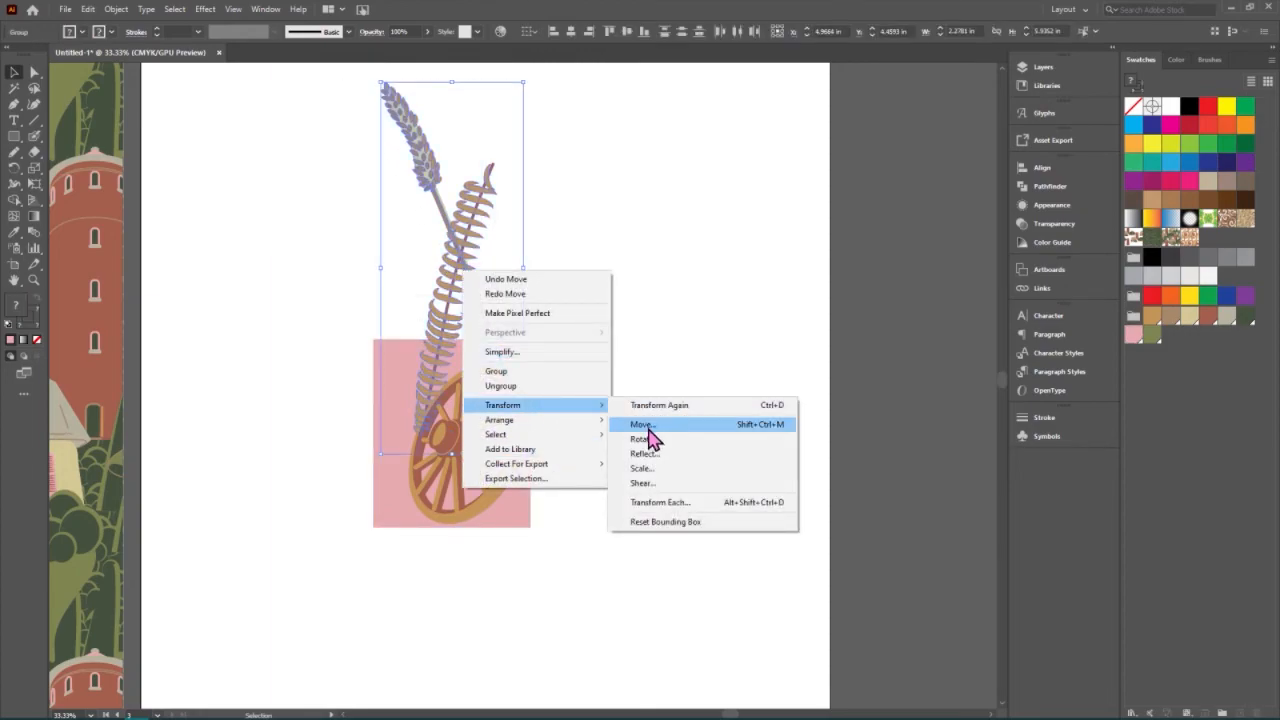
click(648, 430)
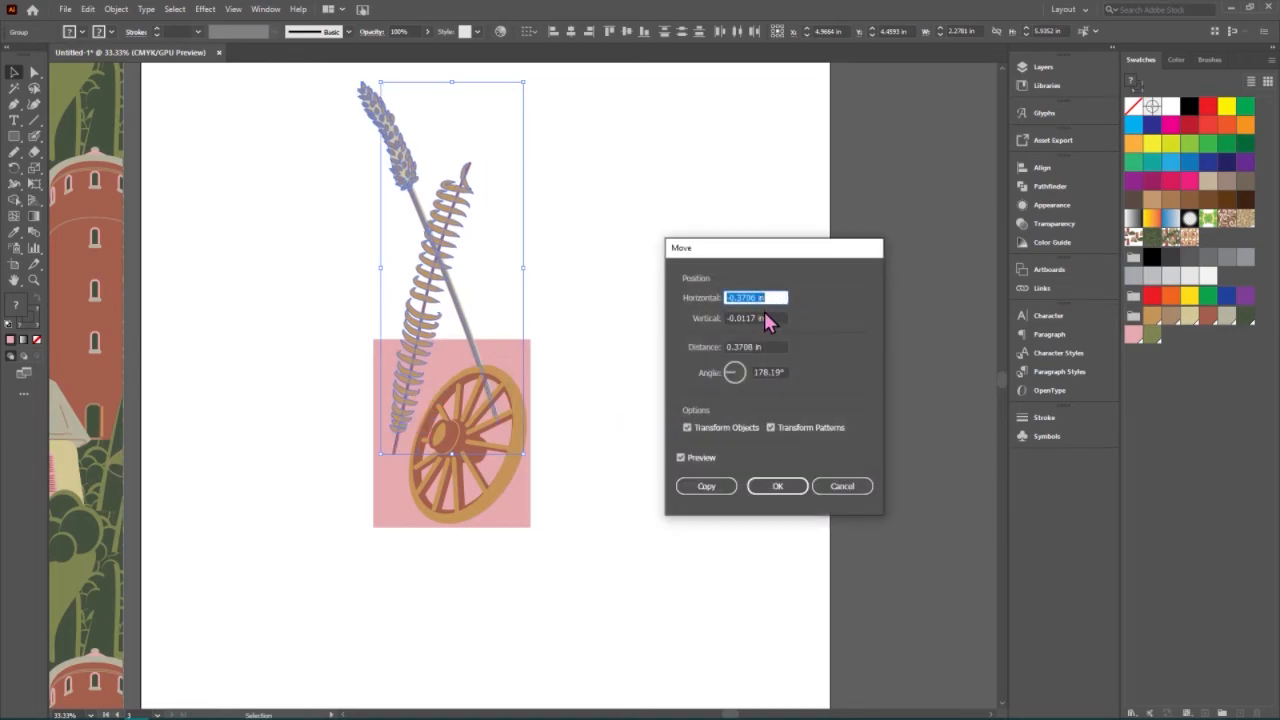
text(1.25)
key(Tab)
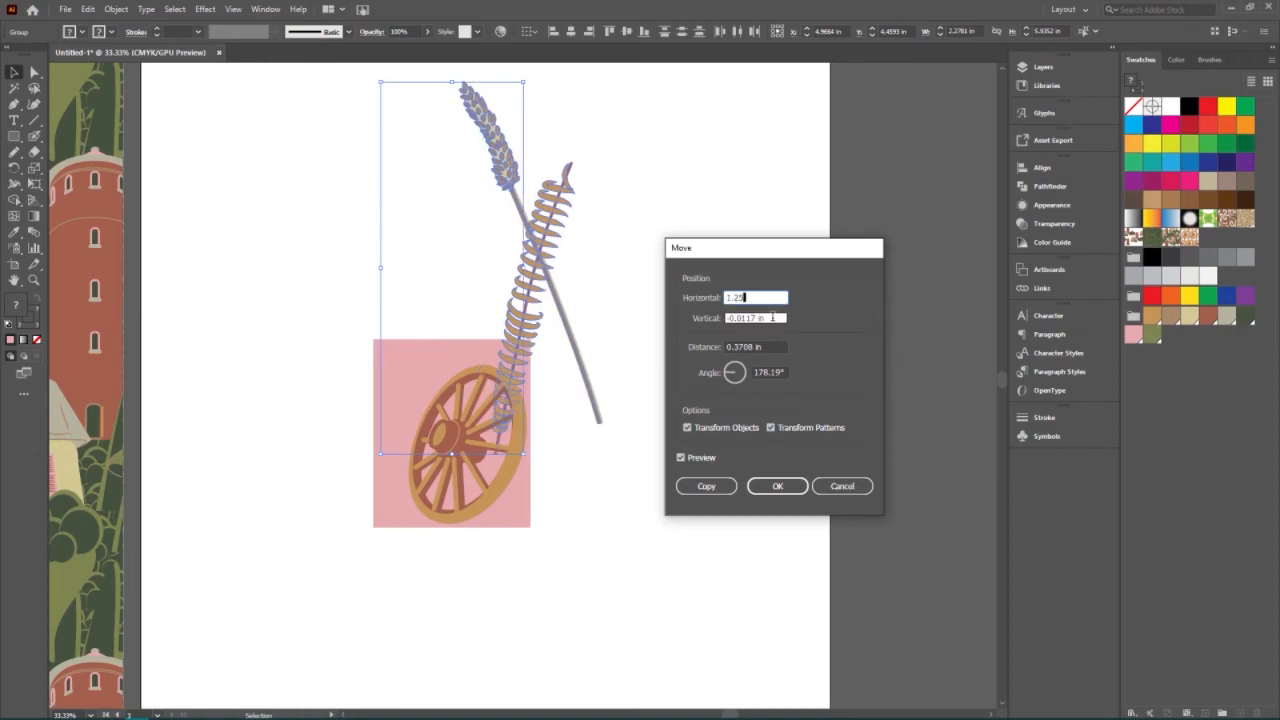
key(Tab)
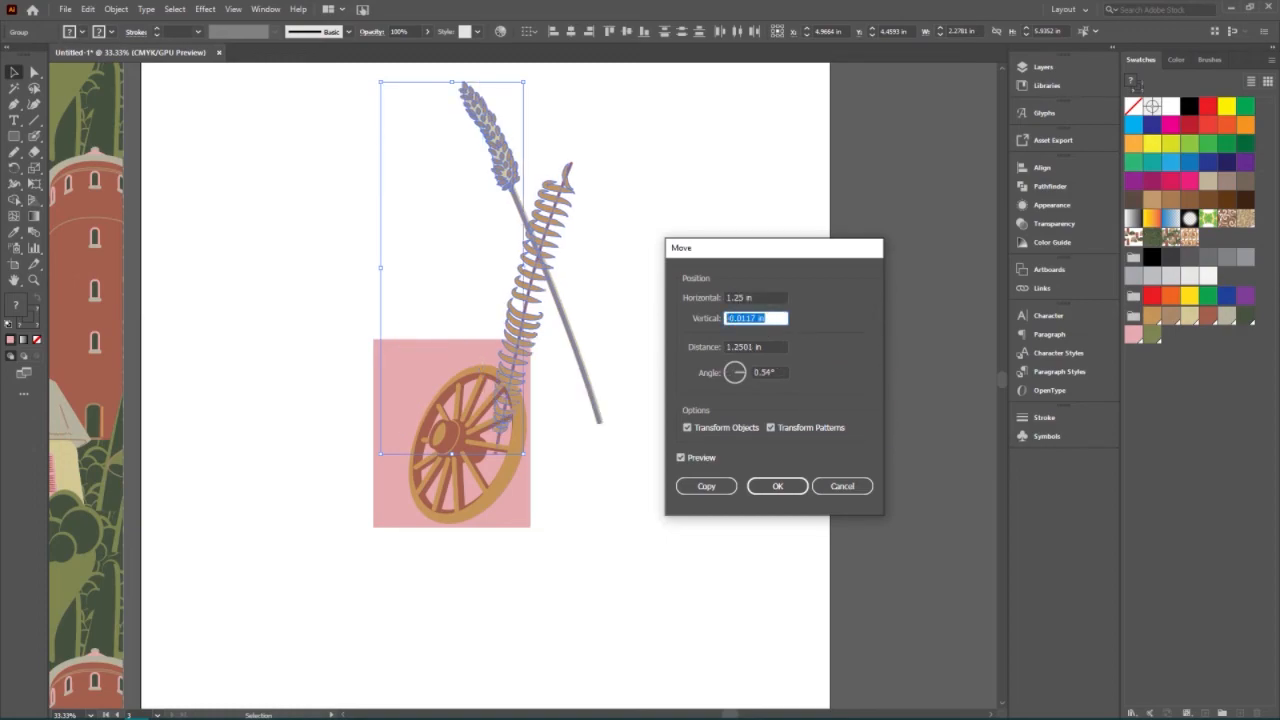
text(3)
key(Tab)
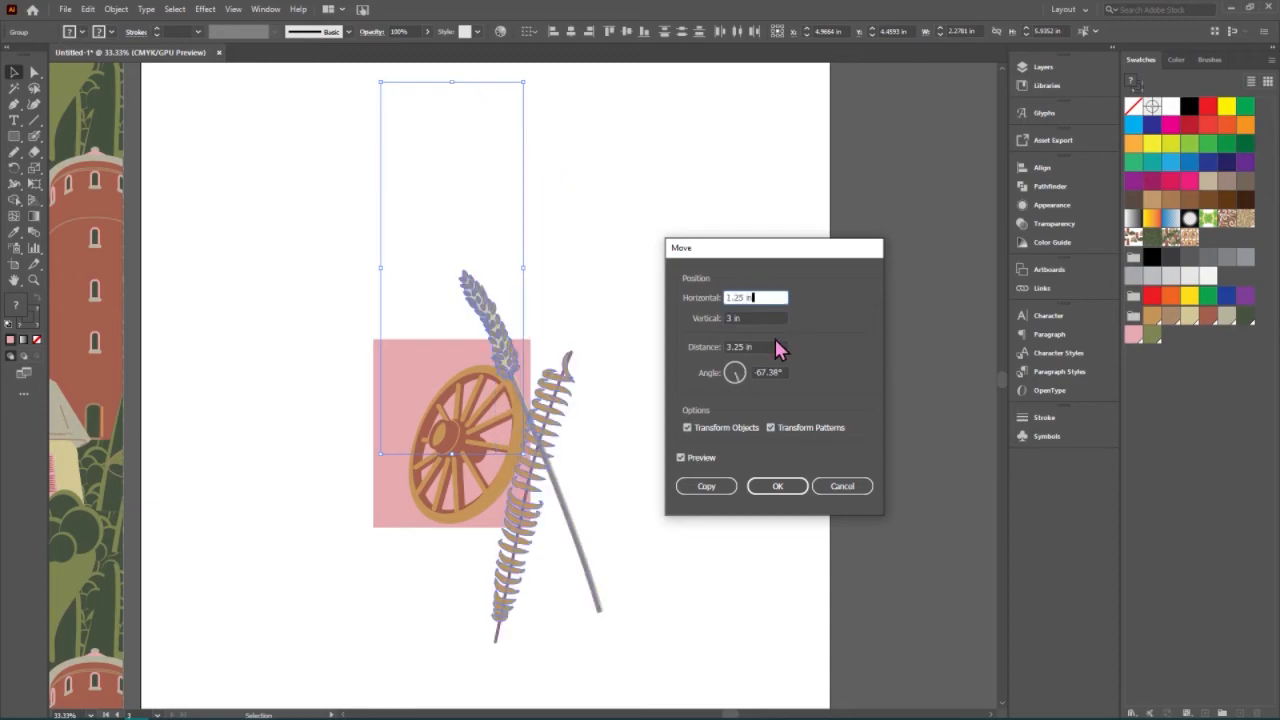
click(706, 488)
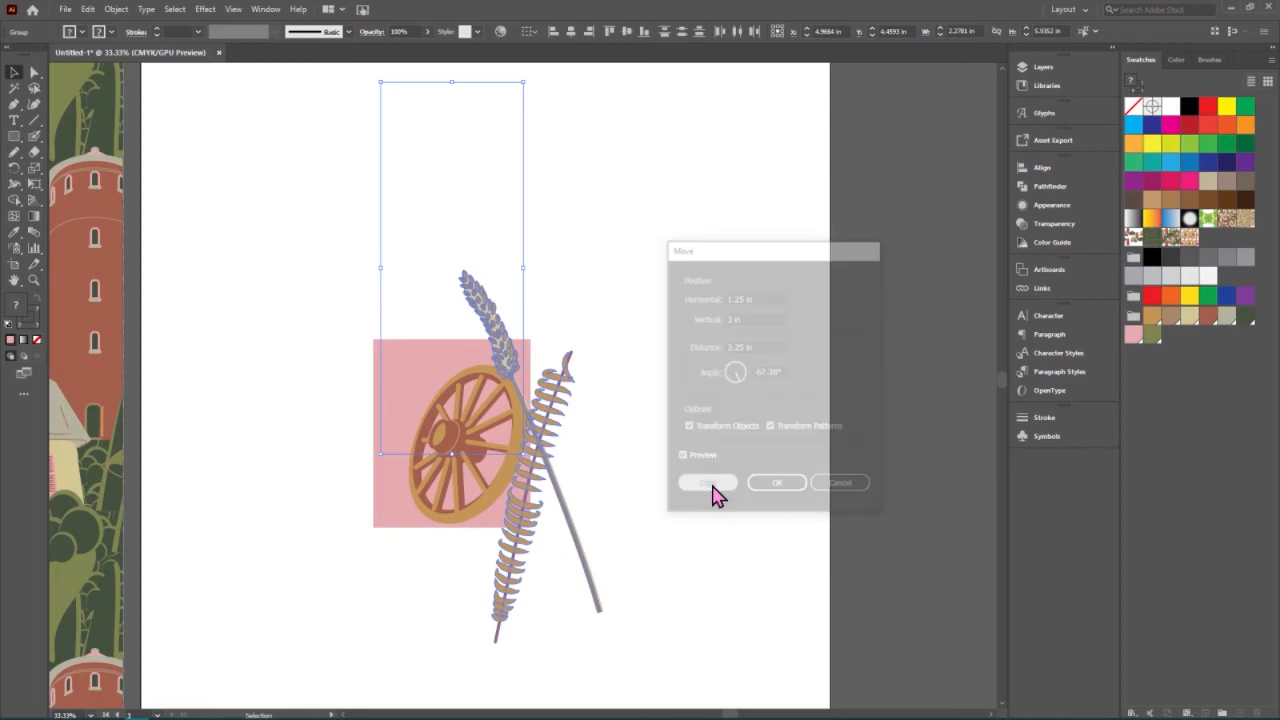
Place a copy of the newly copied wheat stalk and fern, offset -2.5 in horizontally and 0 in vertically.
right_click(561, 418)
mouse_move(655, 550)
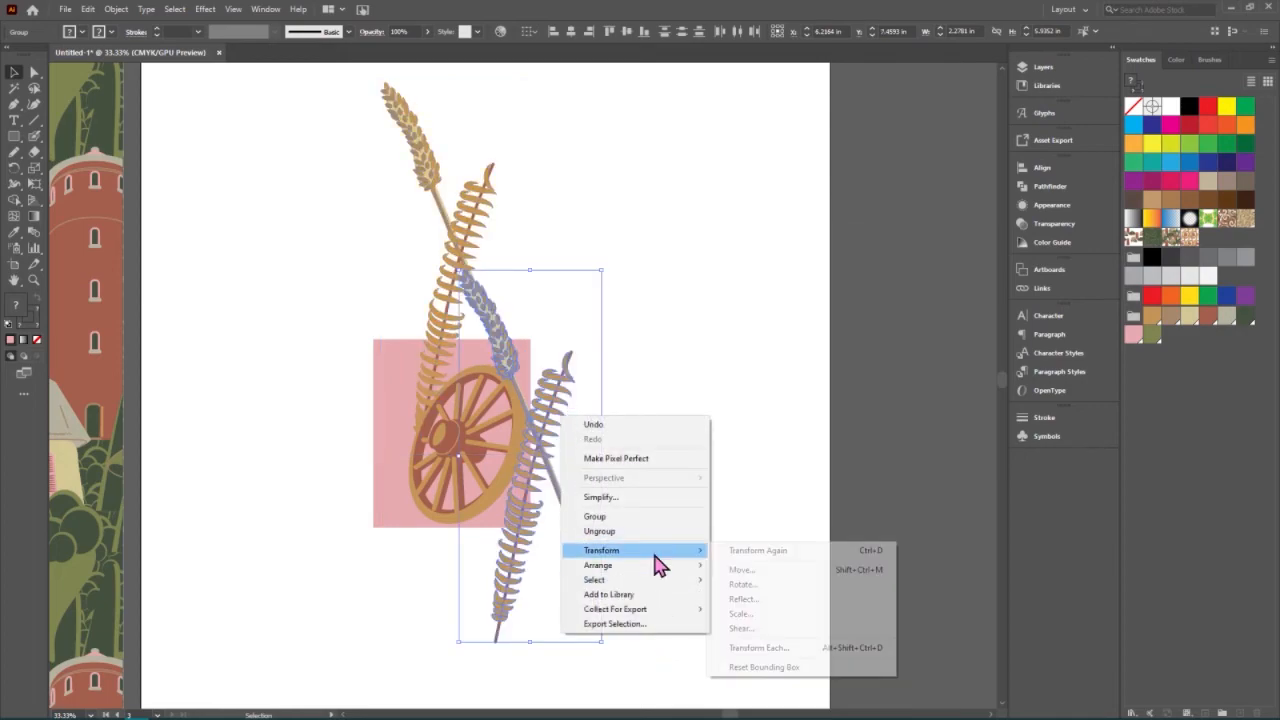
click(766, 570)
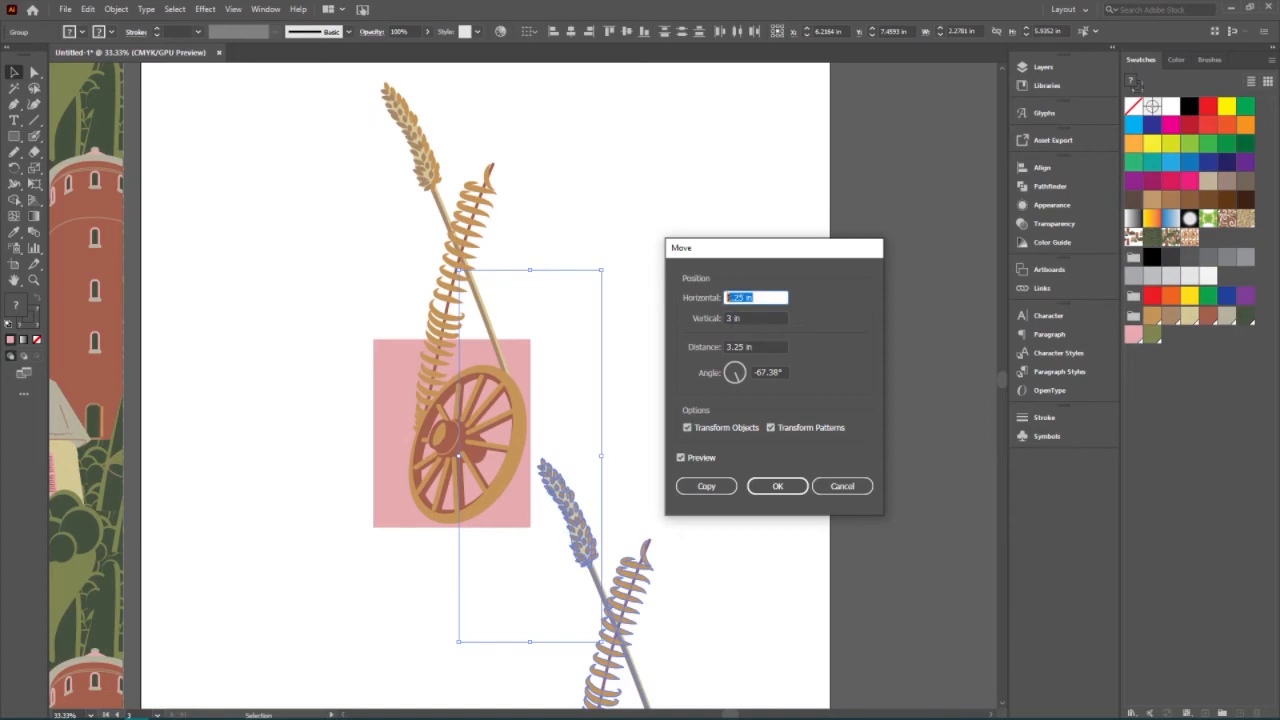
text(0)
text(2.5)
click(740, 318)
double_click(741, 318)
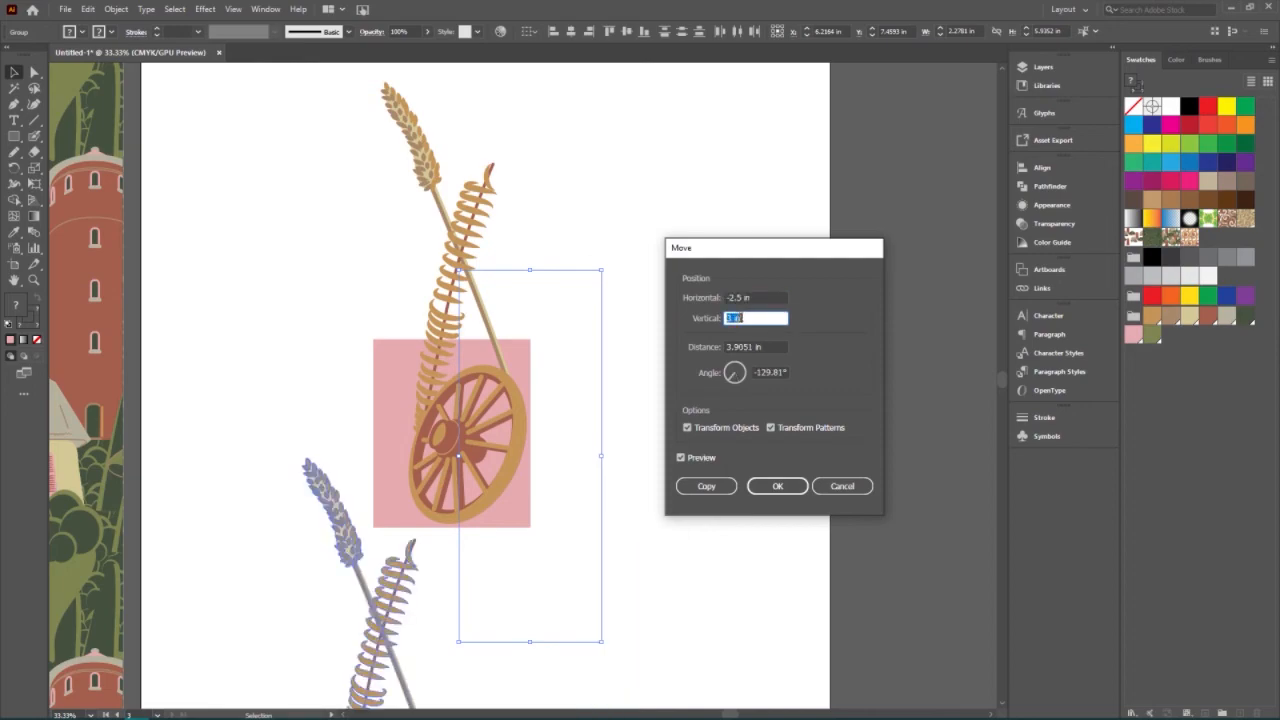
key(BackSpace)
text(0)
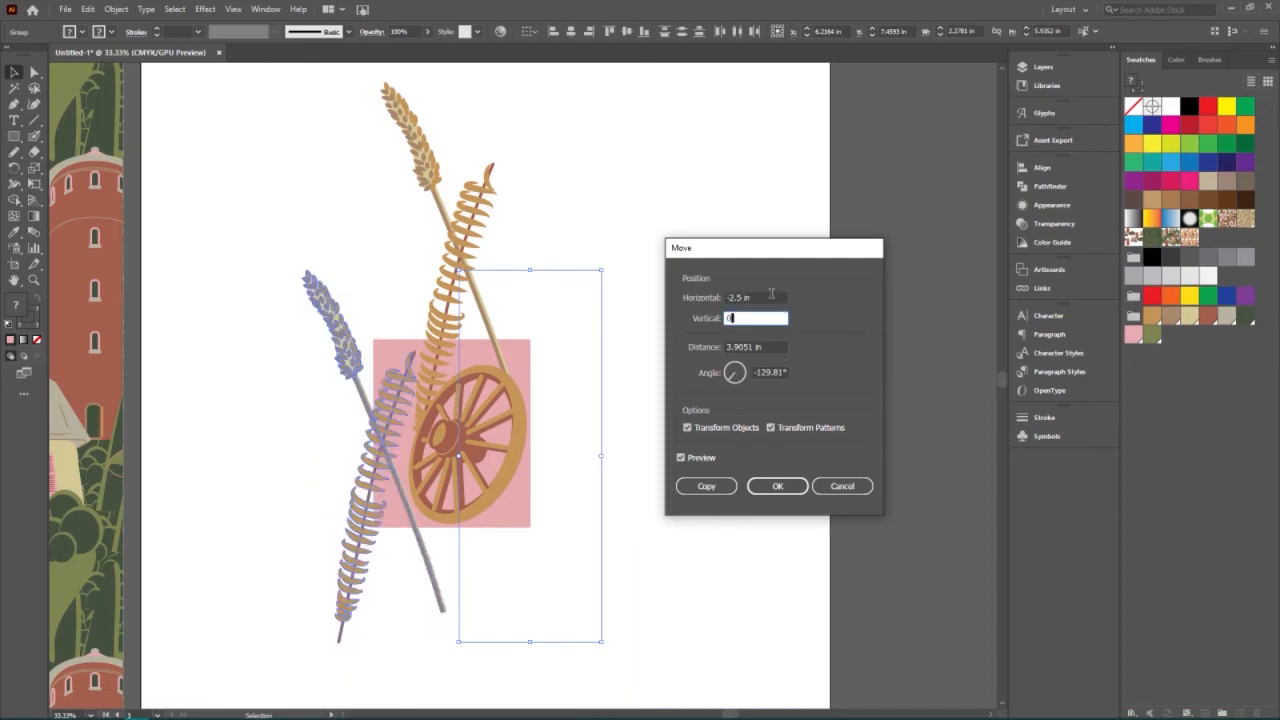
key(shift+Tab)
click(725, 490)
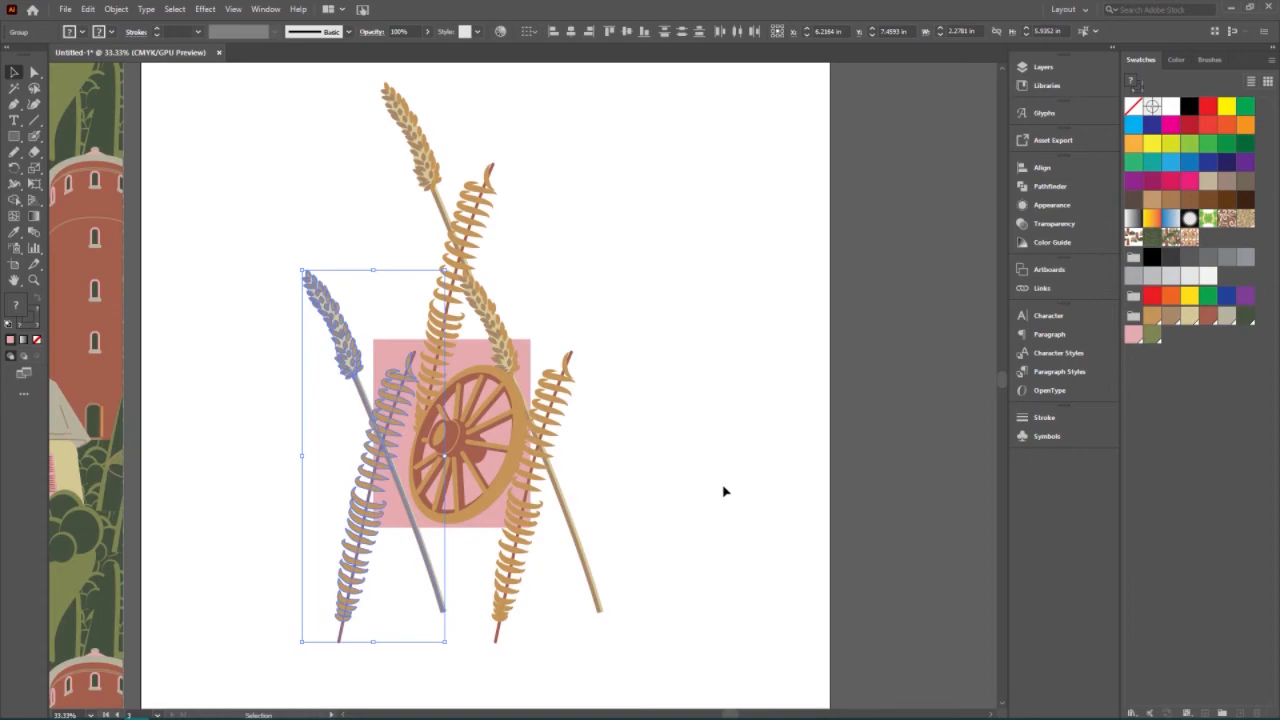
Bring the wheat stalk and fern copy overlapping the tile's right edge to the front.
click(650, 441)
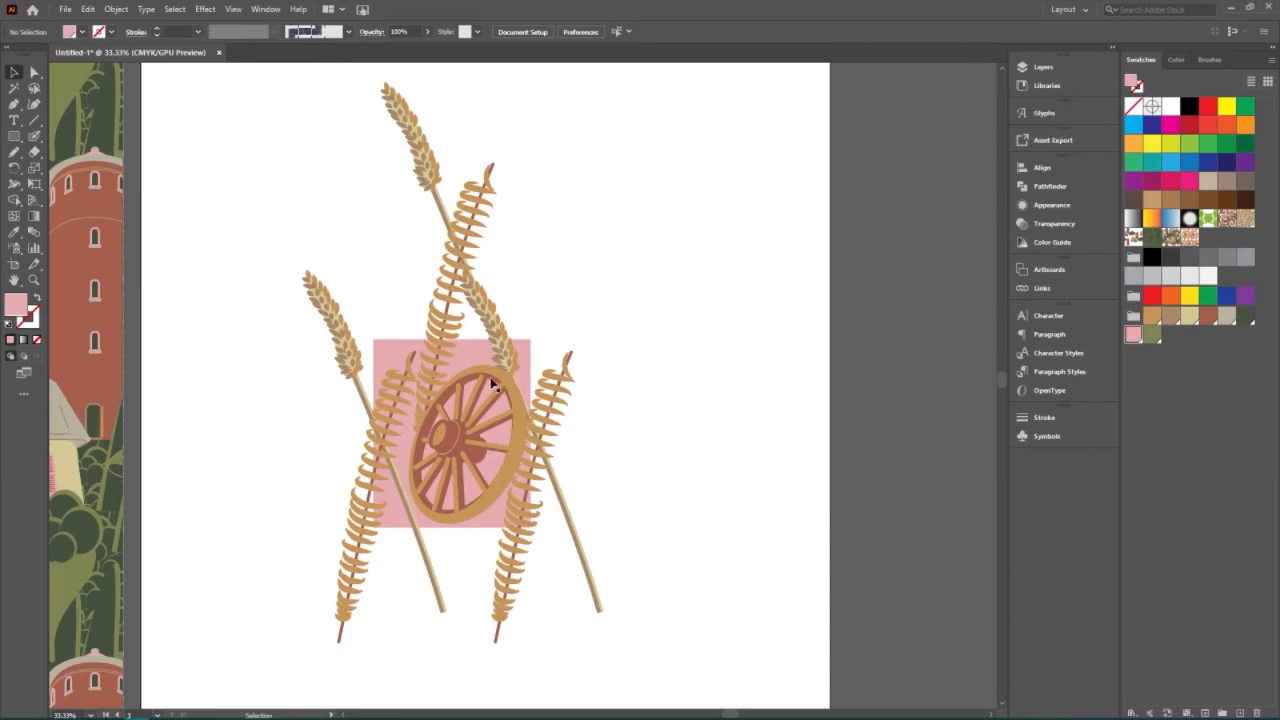
click(500, 349)
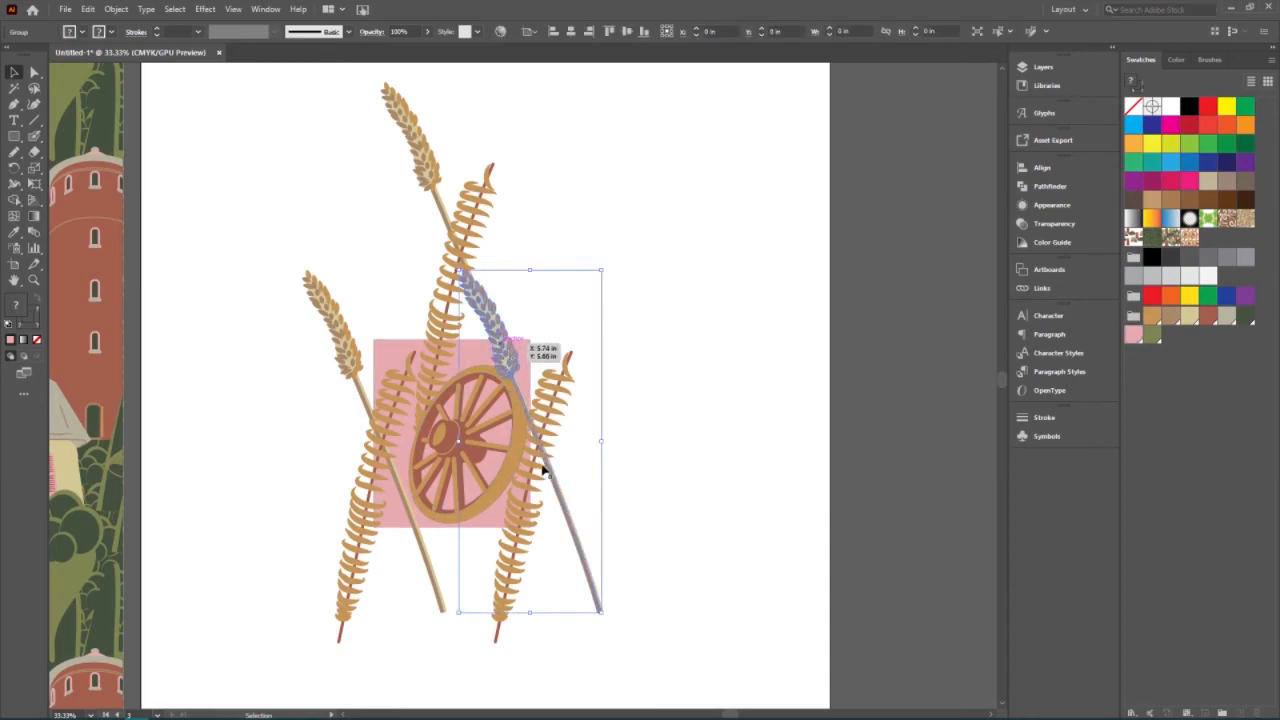
shift+click(530, 537)
right_click(529, 536)
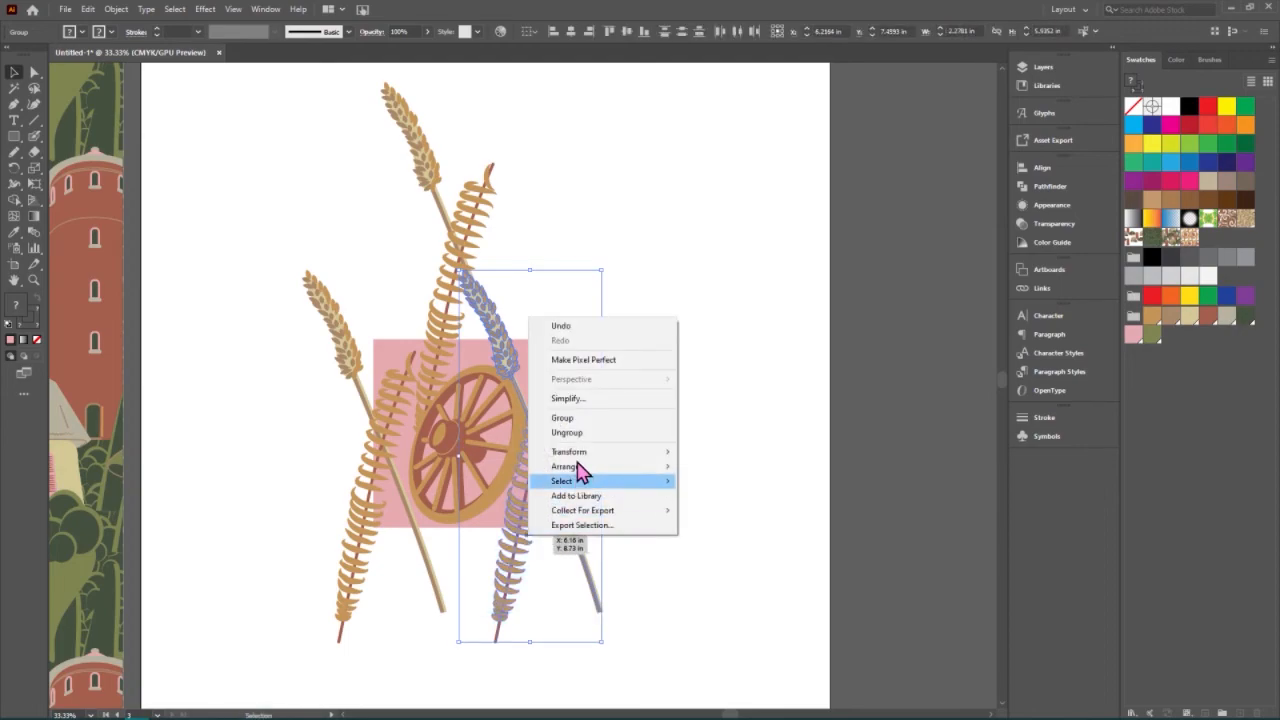
mouse_move(581, 467)
click(766, 466)
click(715, 385)
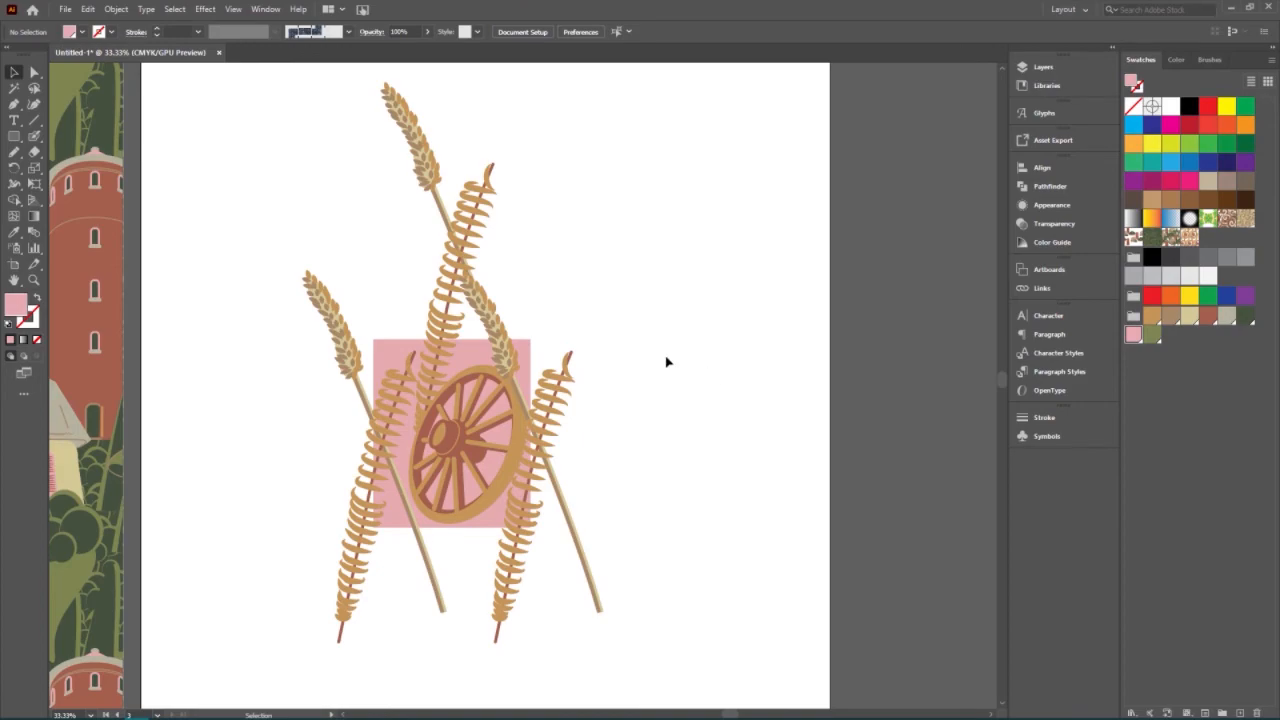
Try several different positions for the wagon wheel within the pink tile.
click(503, 492)
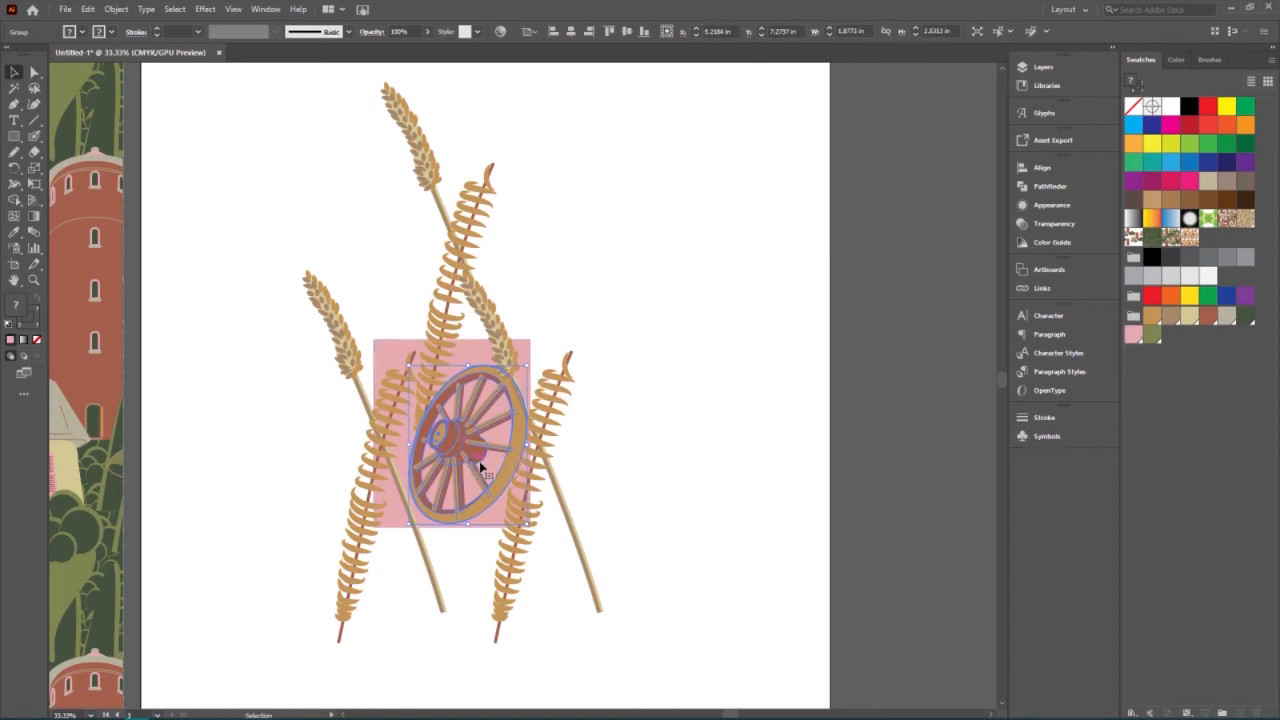
drag(500, 480, 499, 465)
click(631, 234)
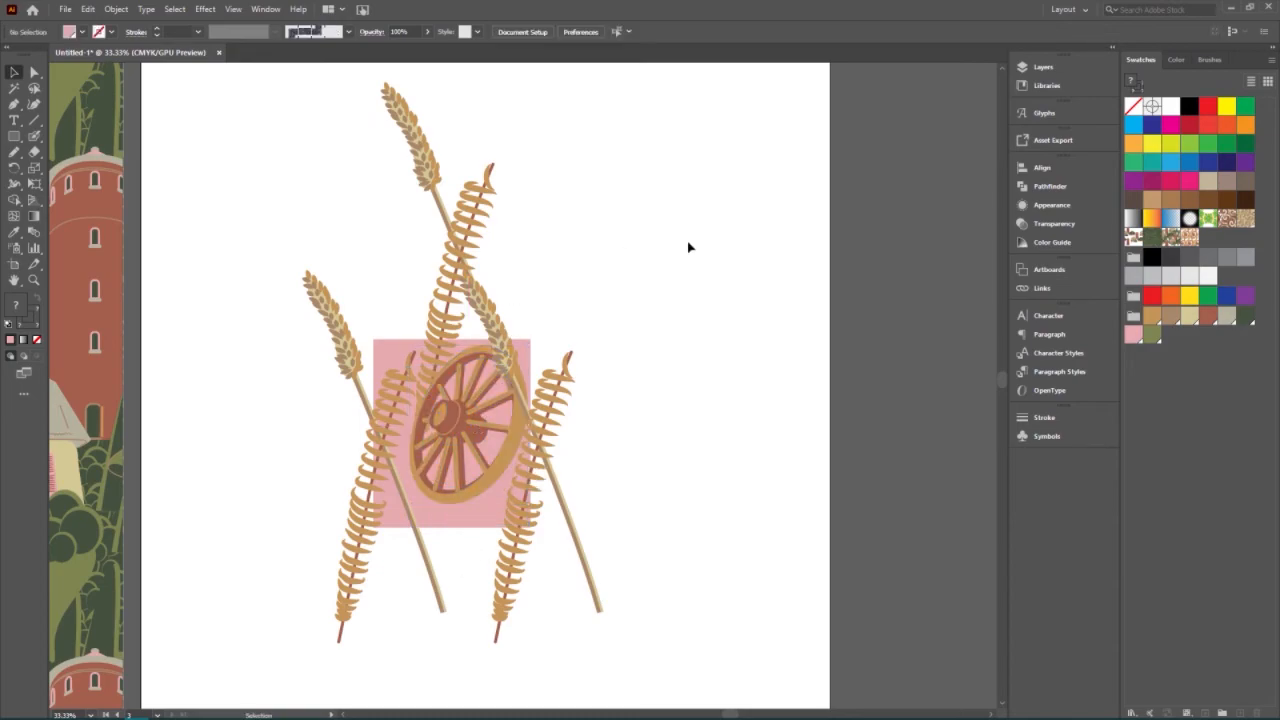
mouse_move(503, 470)
mouse_down()
mouse_move(491, 505)
mouse_move(483, 491)
mouse_move(494, 492)
mouse_up()
click(698, 332)
drag(488, 495, 487, 493)
drag(488, 496, 484, 474)
key(ctrl+z)
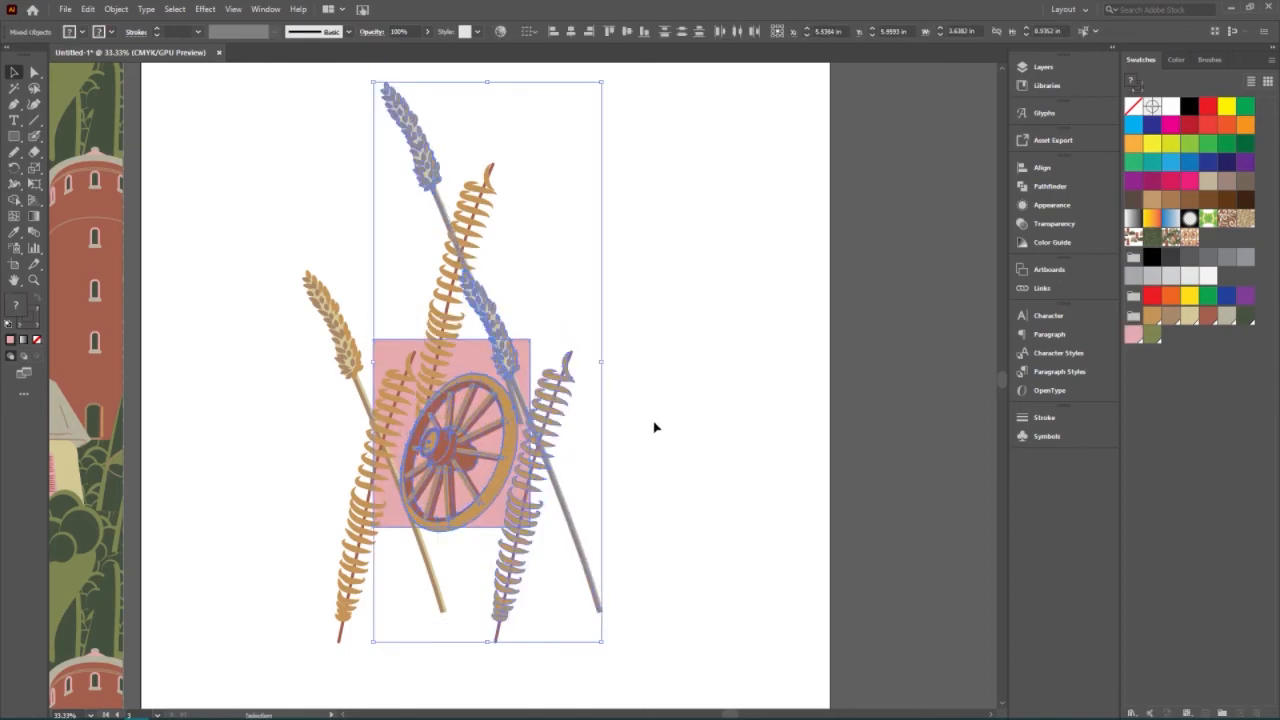
key(ctrl+shift+a)
click(495, 483)
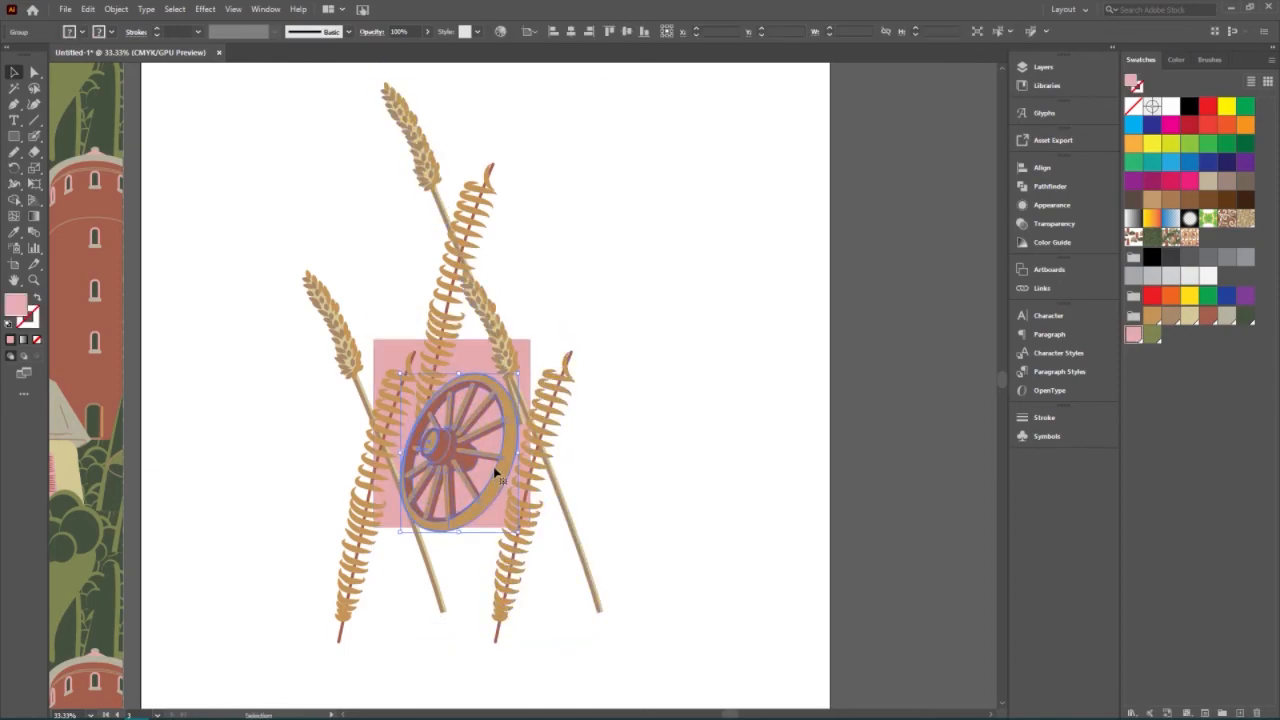
mouse_move(489, 458)
mouse_down()
mouse_move(493, 440)
mouse_move(492, 459)
mouse_up()
click(706, 371)
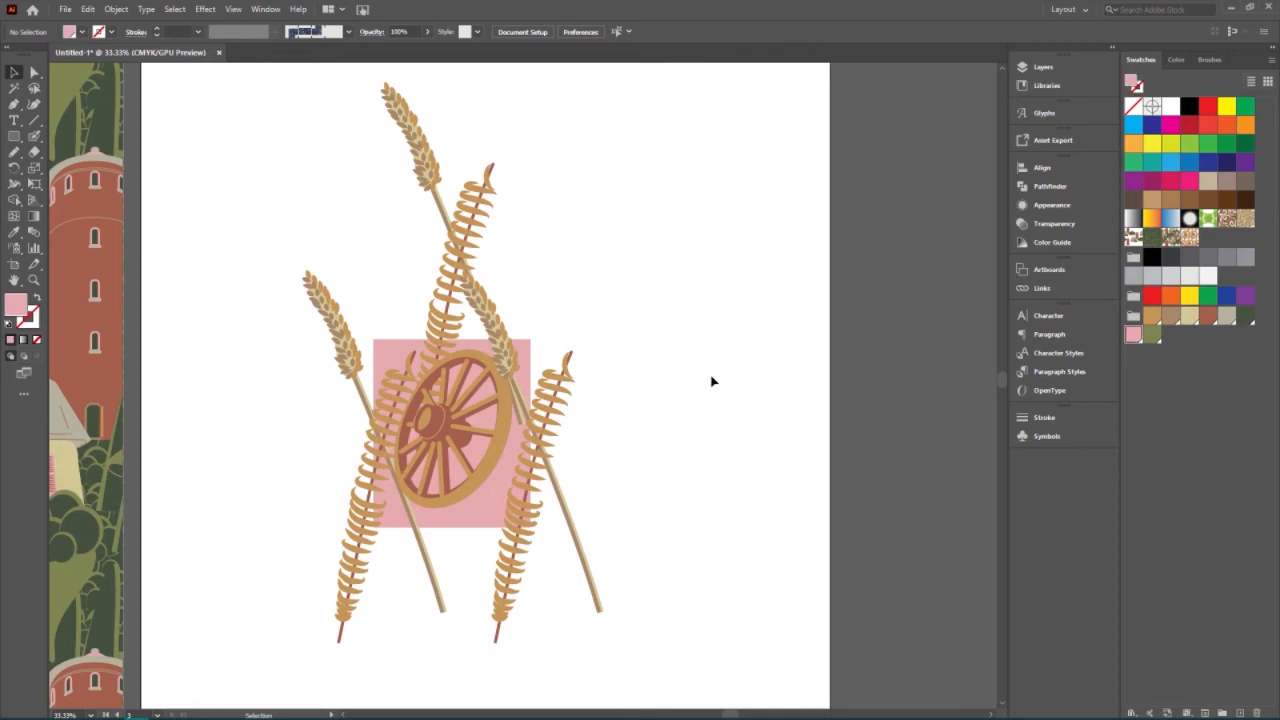
Undo the wagon wheel moves back to its original position and clear the selection.
key(ctrl+z)
key(ctrl+z)
key(ctrl+z)
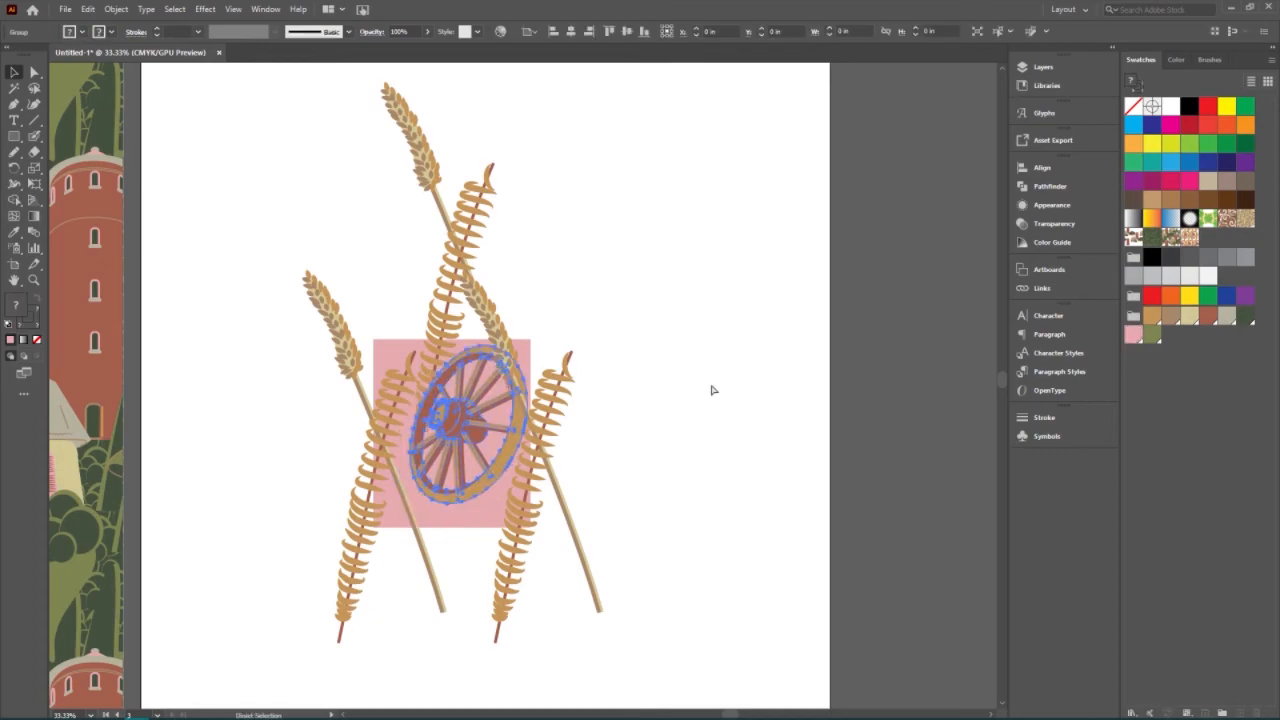
key(ctrl+z)
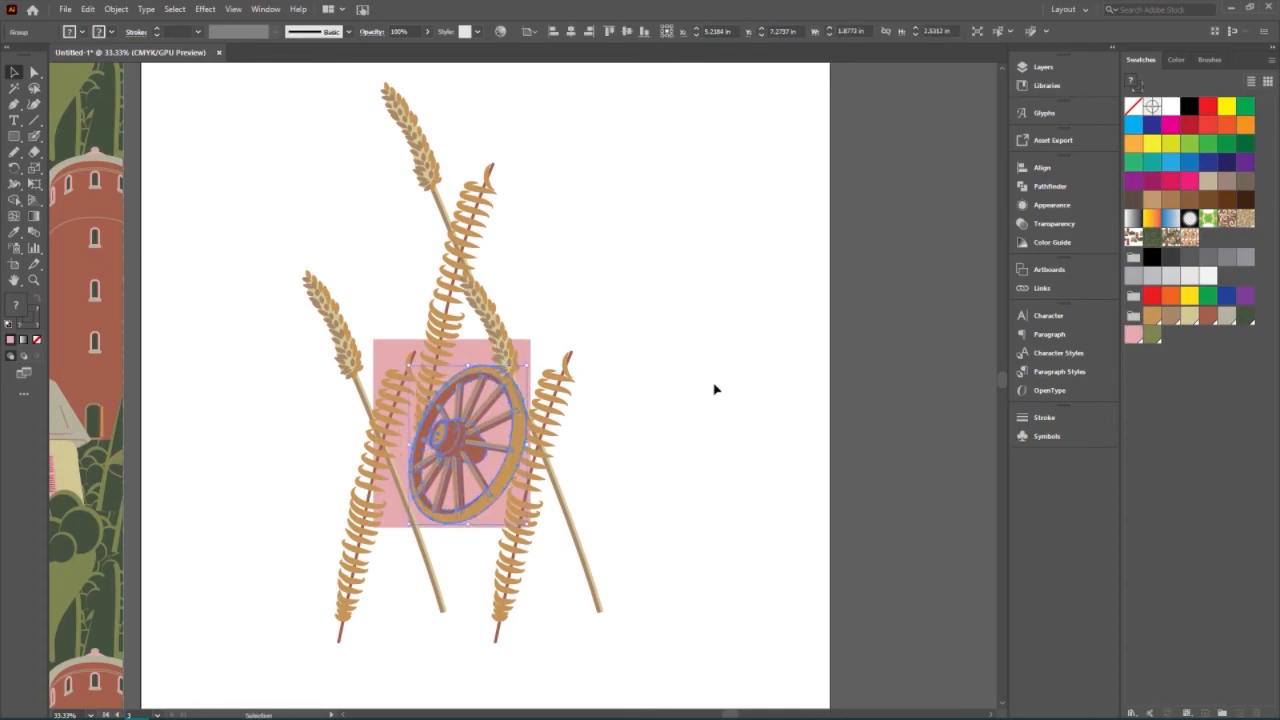
click(718, 396)
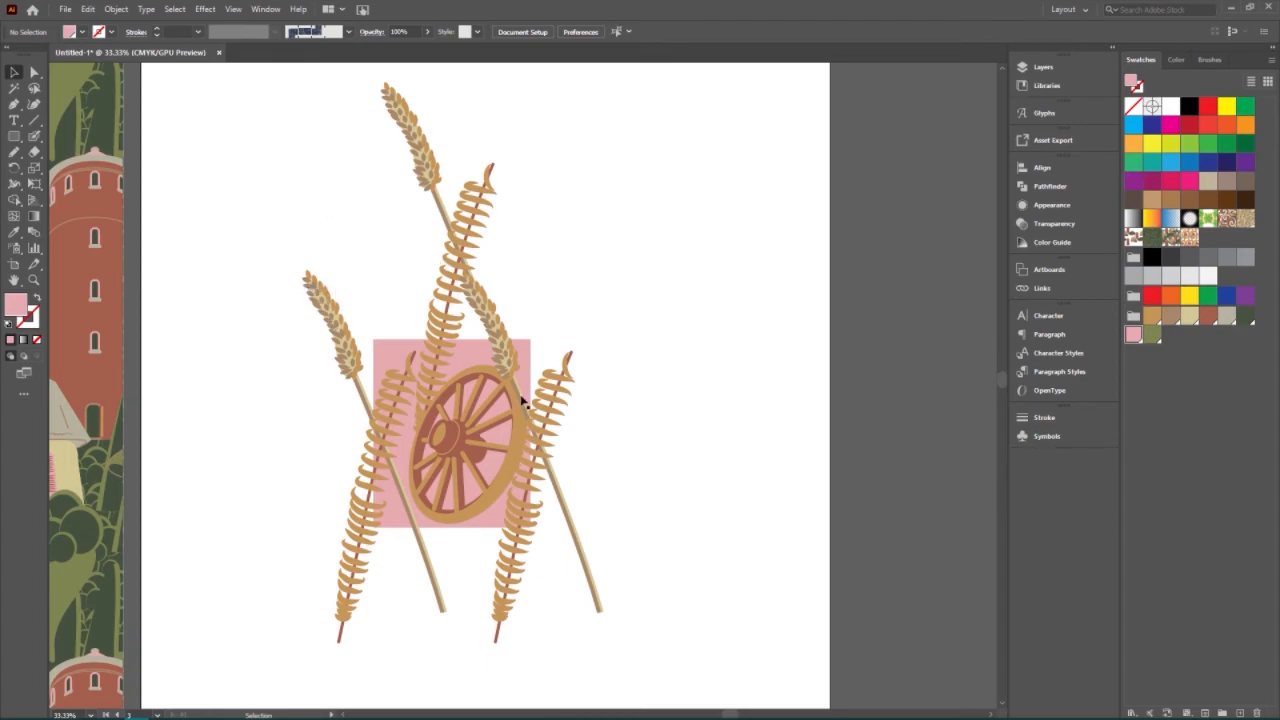
Paste a copy of the pink tile rectangle in back of the artwork and give it no fill.
click(396, 358)
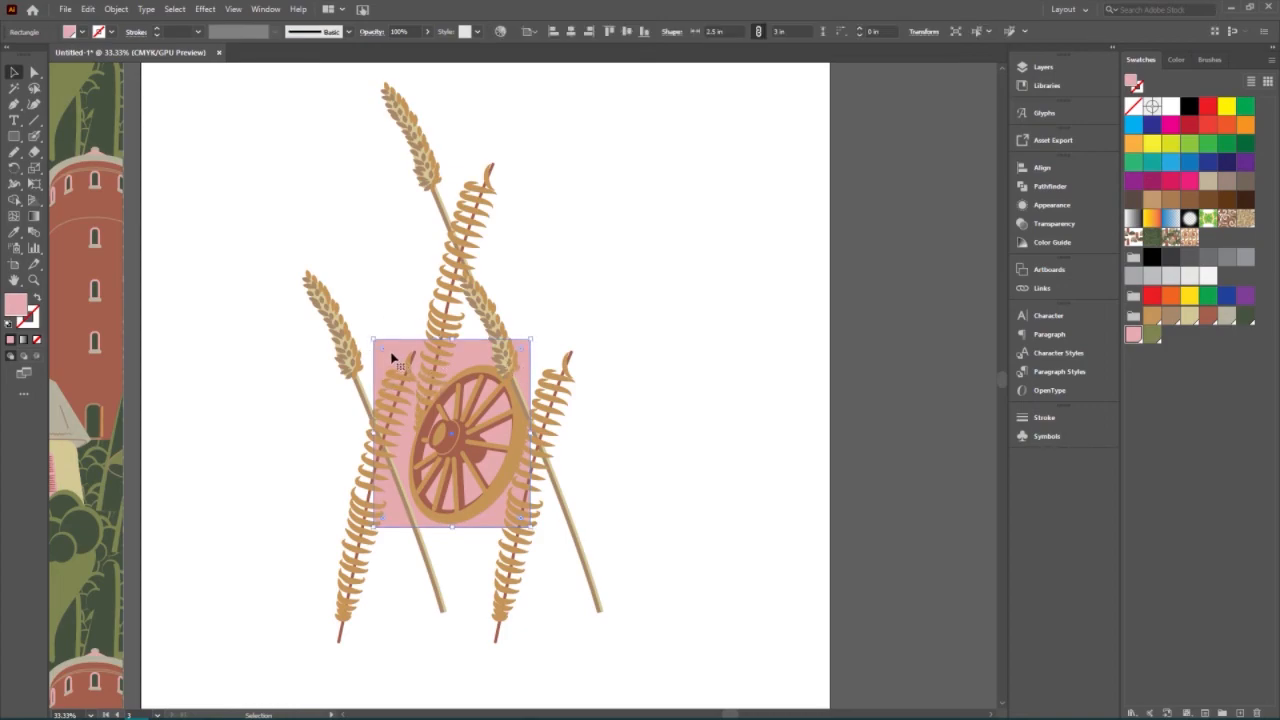
right_click(392, 354)
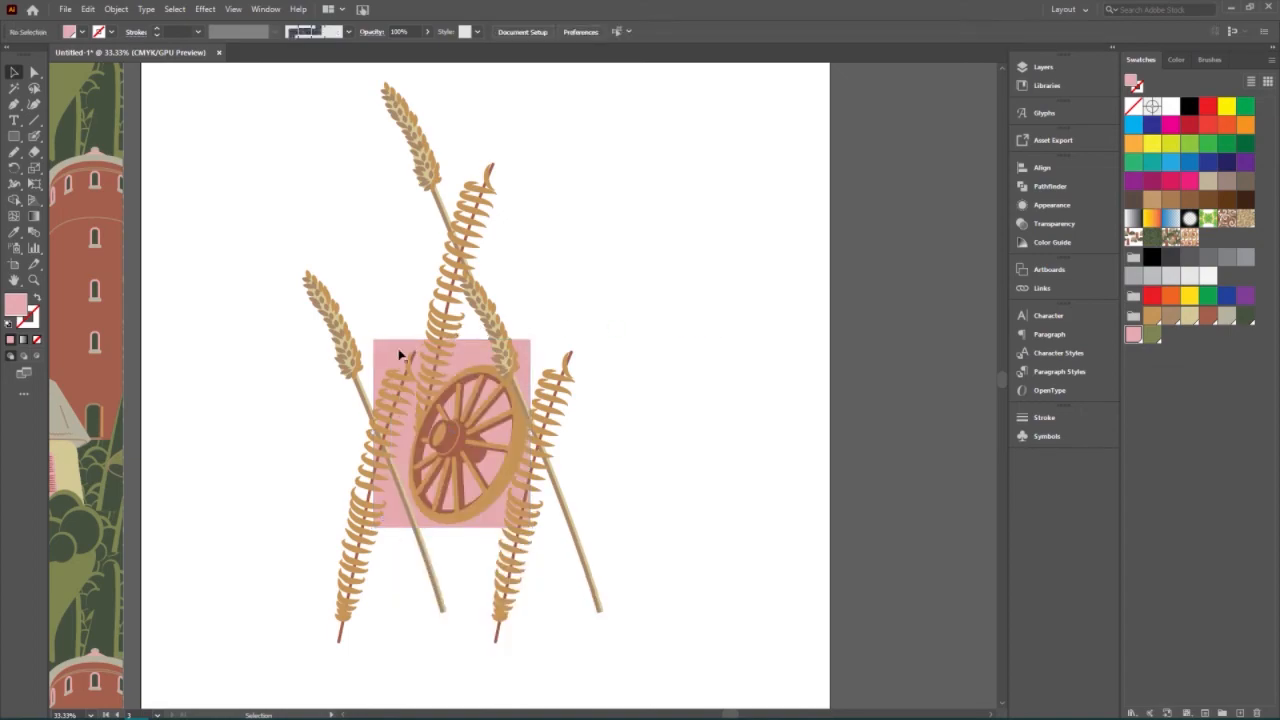
click(396, 356)
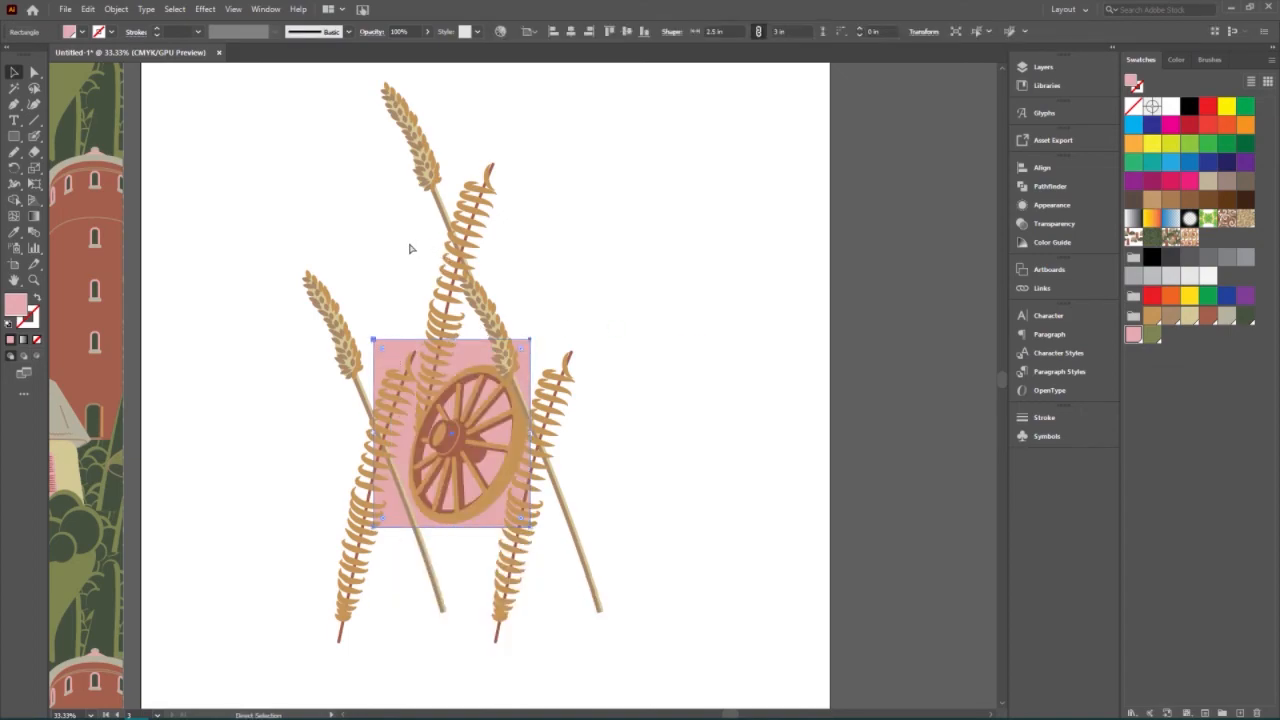
click(89, 10)
click(112, 73)
click(65, 9)
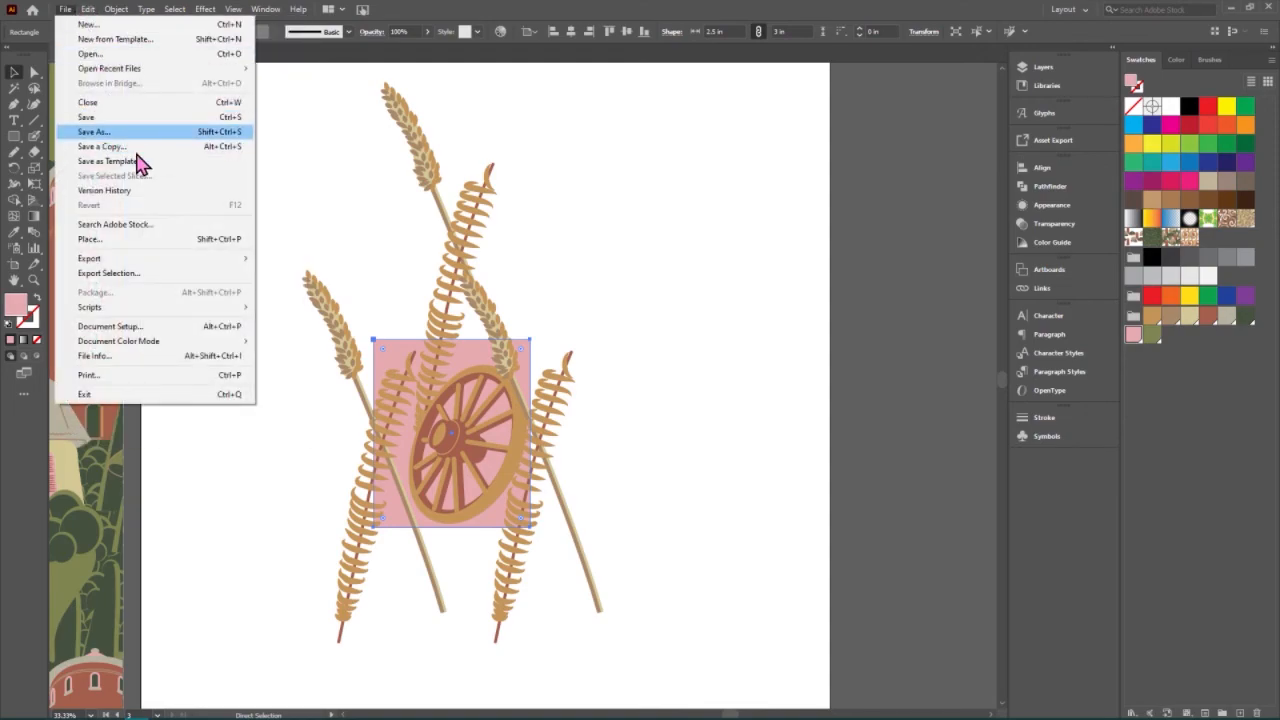
click(88, 9)
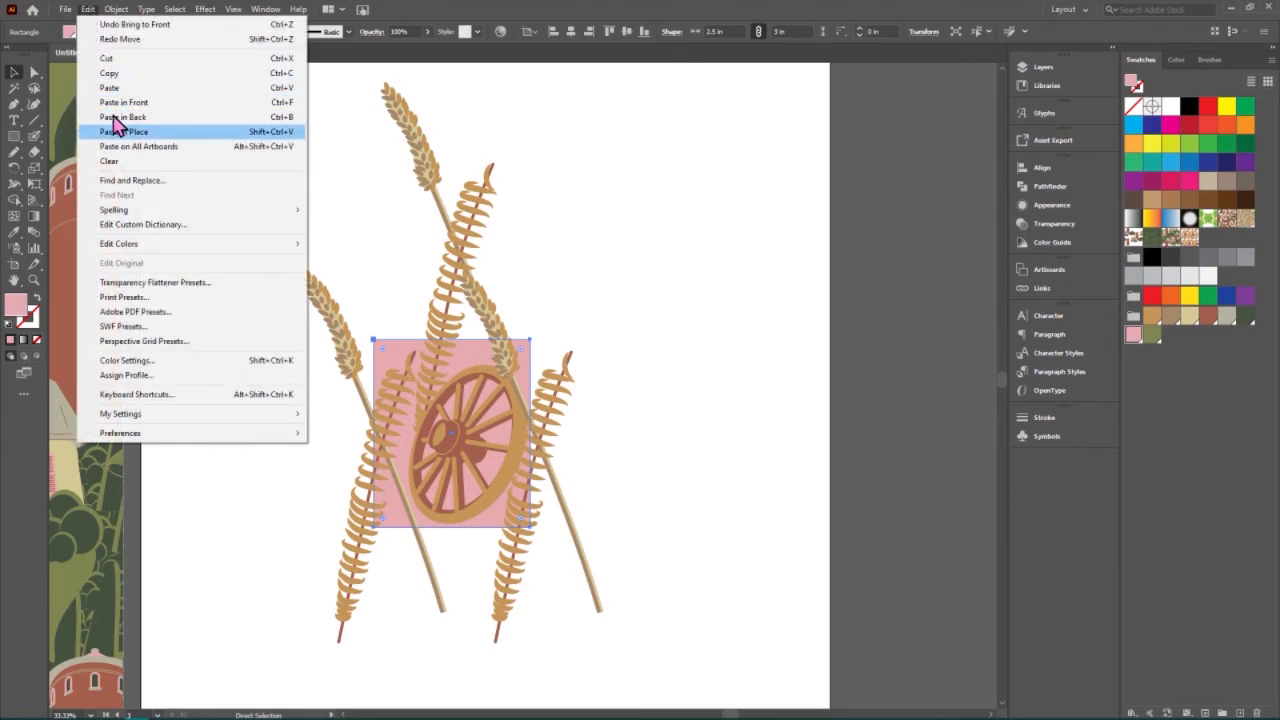
click(115, 117)
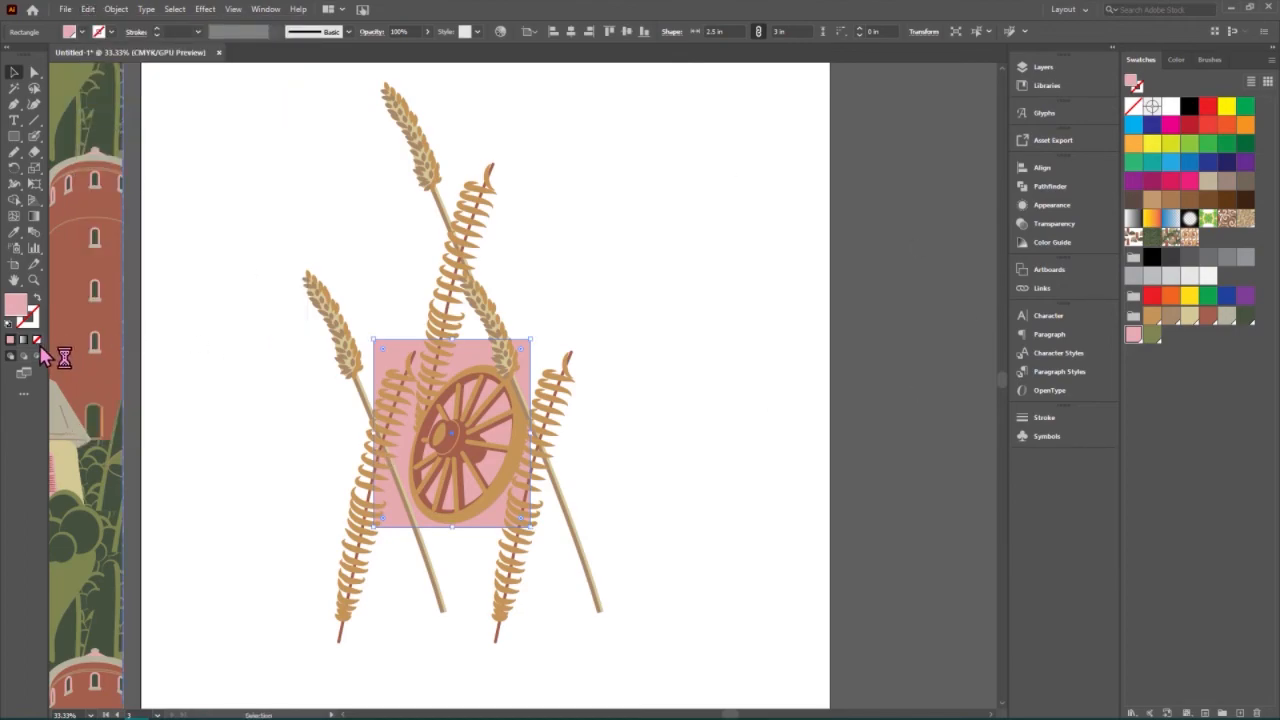
click(38, 341)
click(16, 73)
click(268, 118)
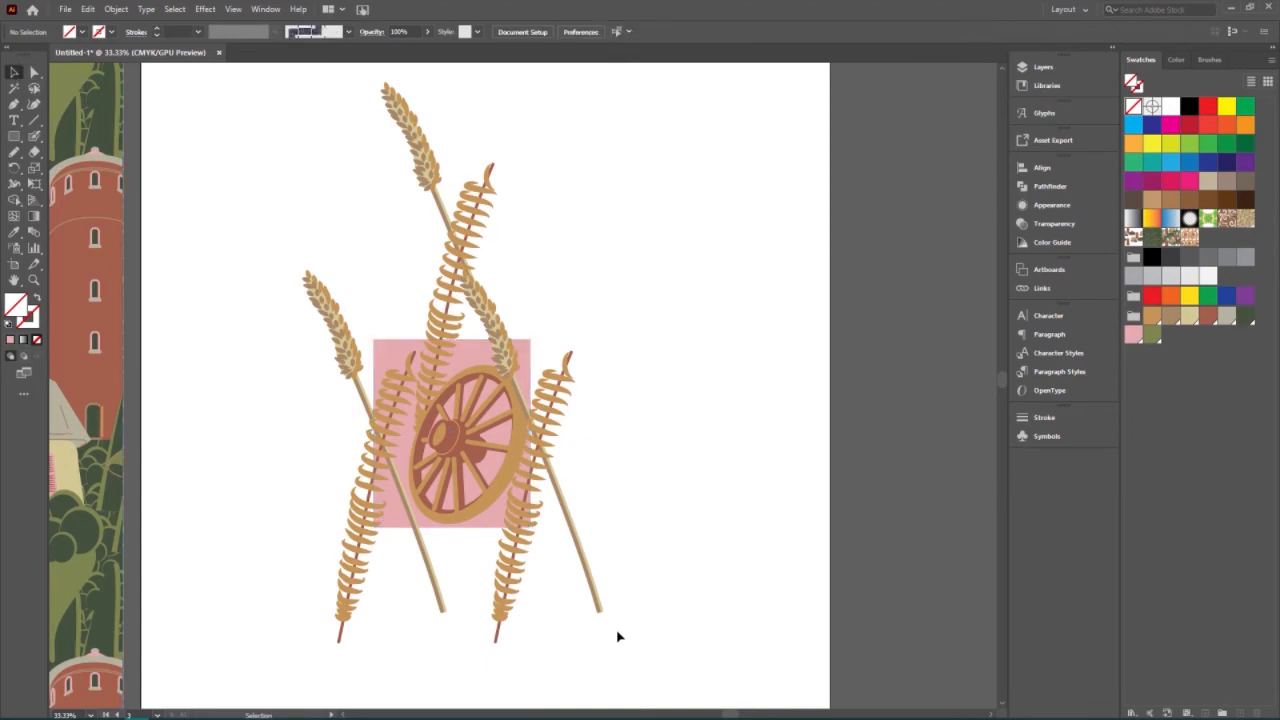
Make a new pattern swatch from all the artwork around the wagon wheel tile and dismiss the notice.
key(ctrl+a)
click(117, 10)
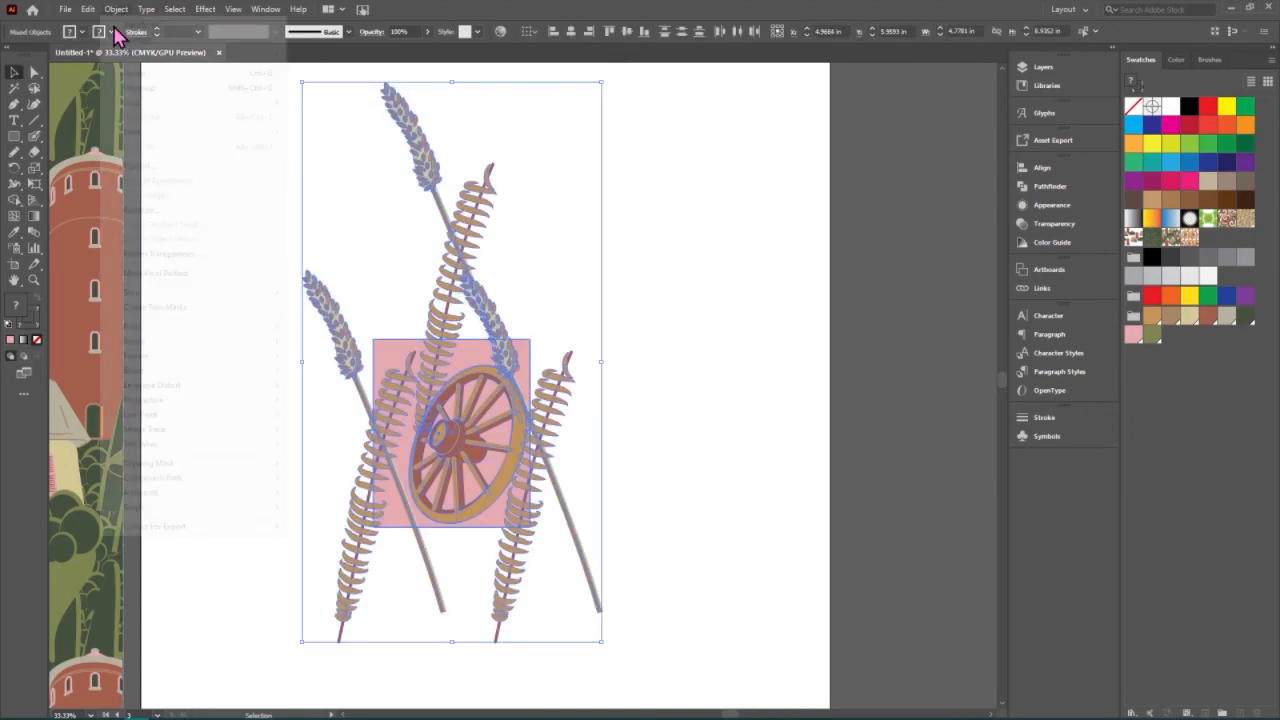
mouse_move(187, 455)
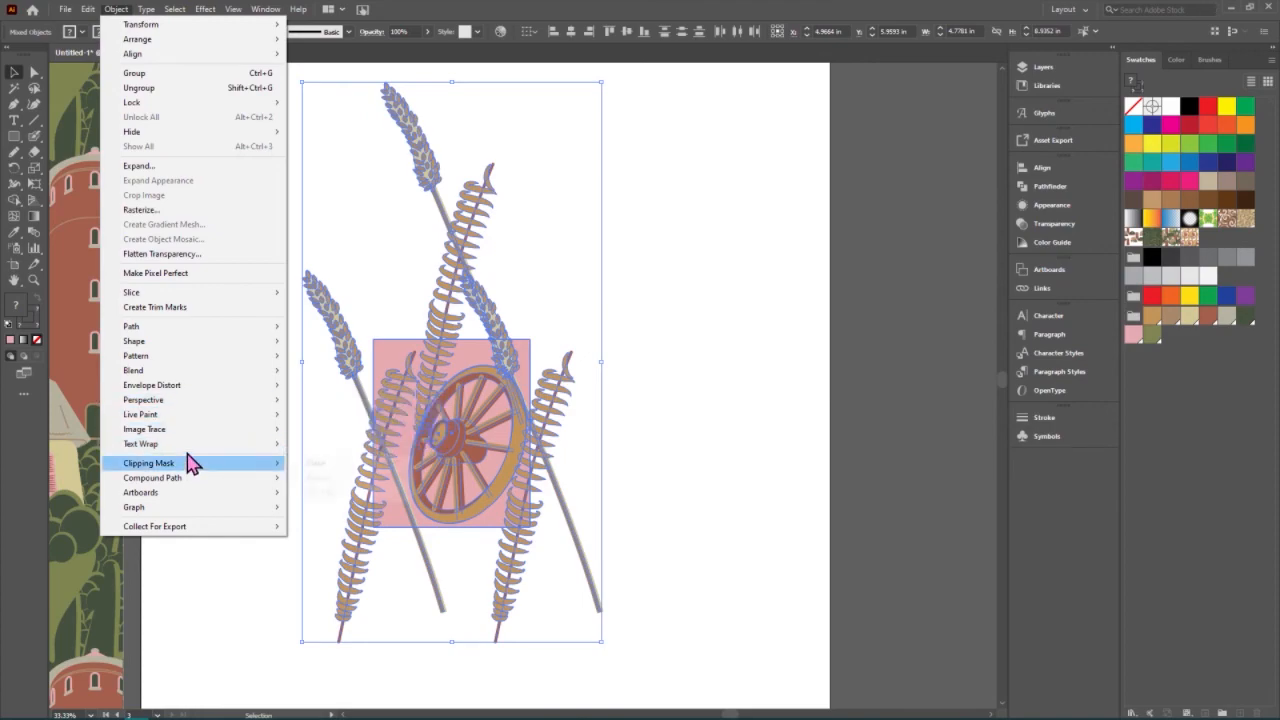
click(315, 358)
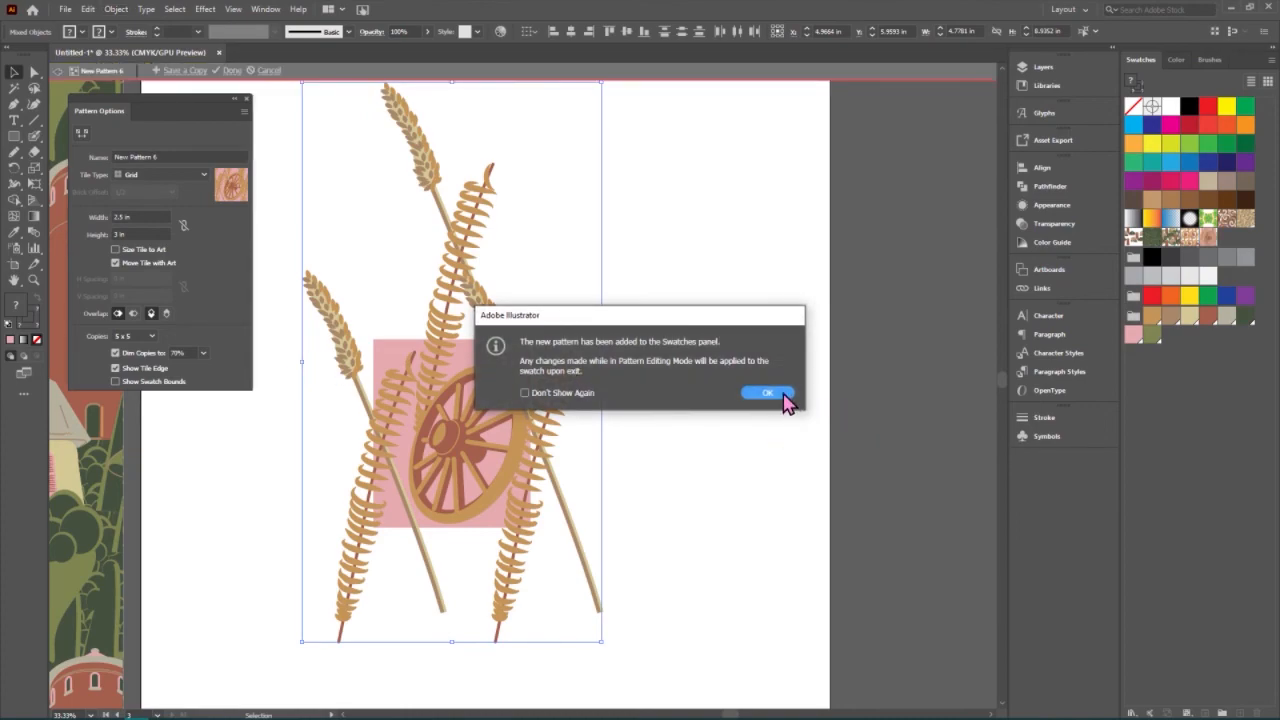
click(786, 392)
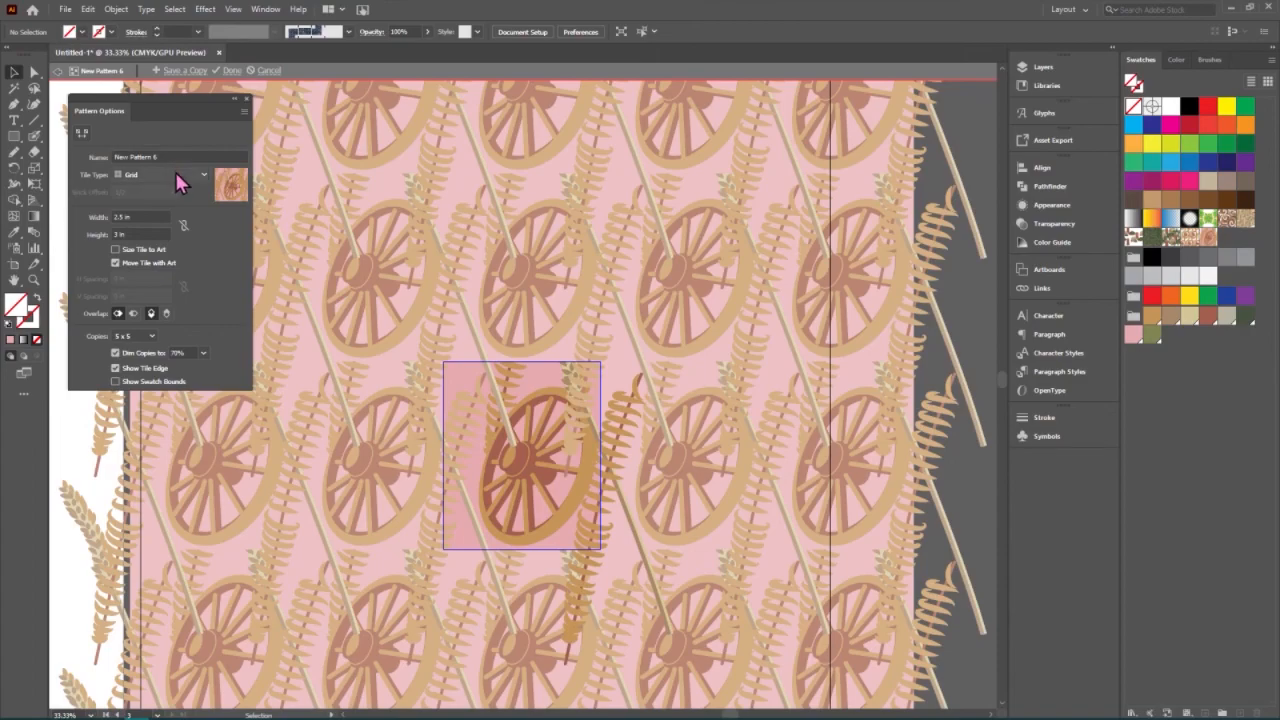
Set the wagon wheel pattern's tile type to Brick by Row and check how the rows repeat.
click(176, 175)
click(866, 488)
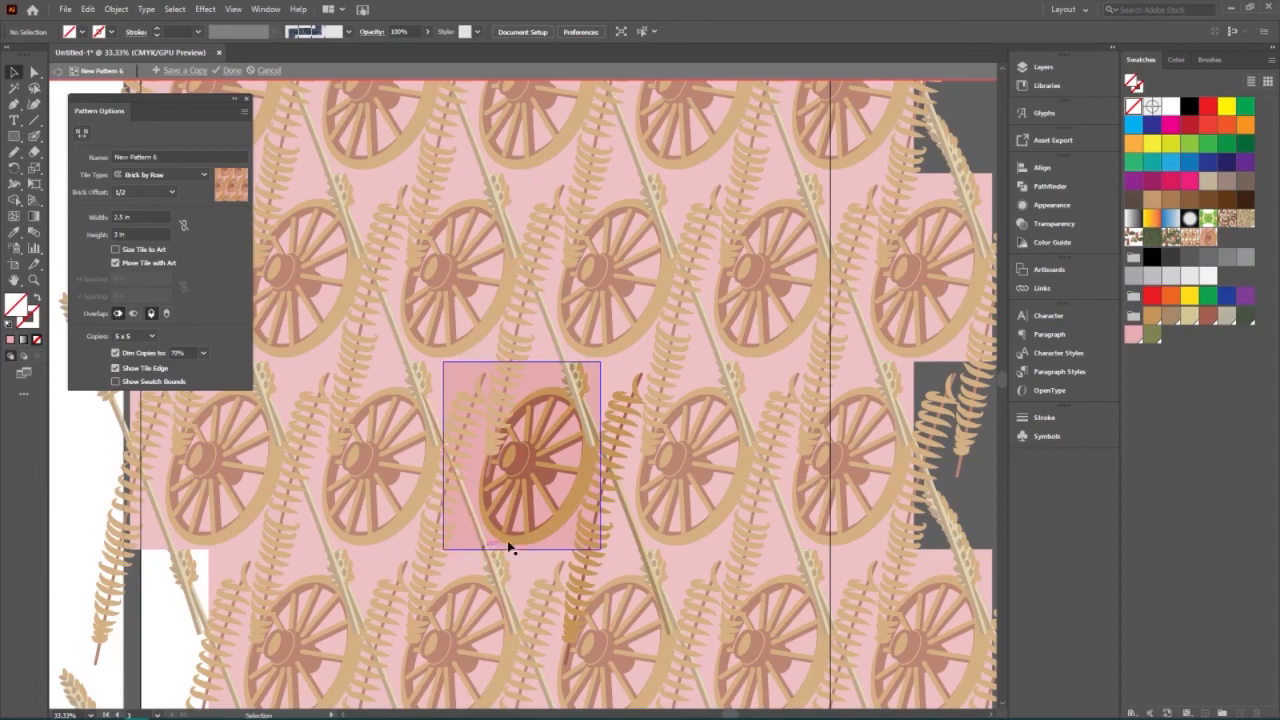
scroll(640, 553, down, 2)
scroll(640, 553, down, 4)
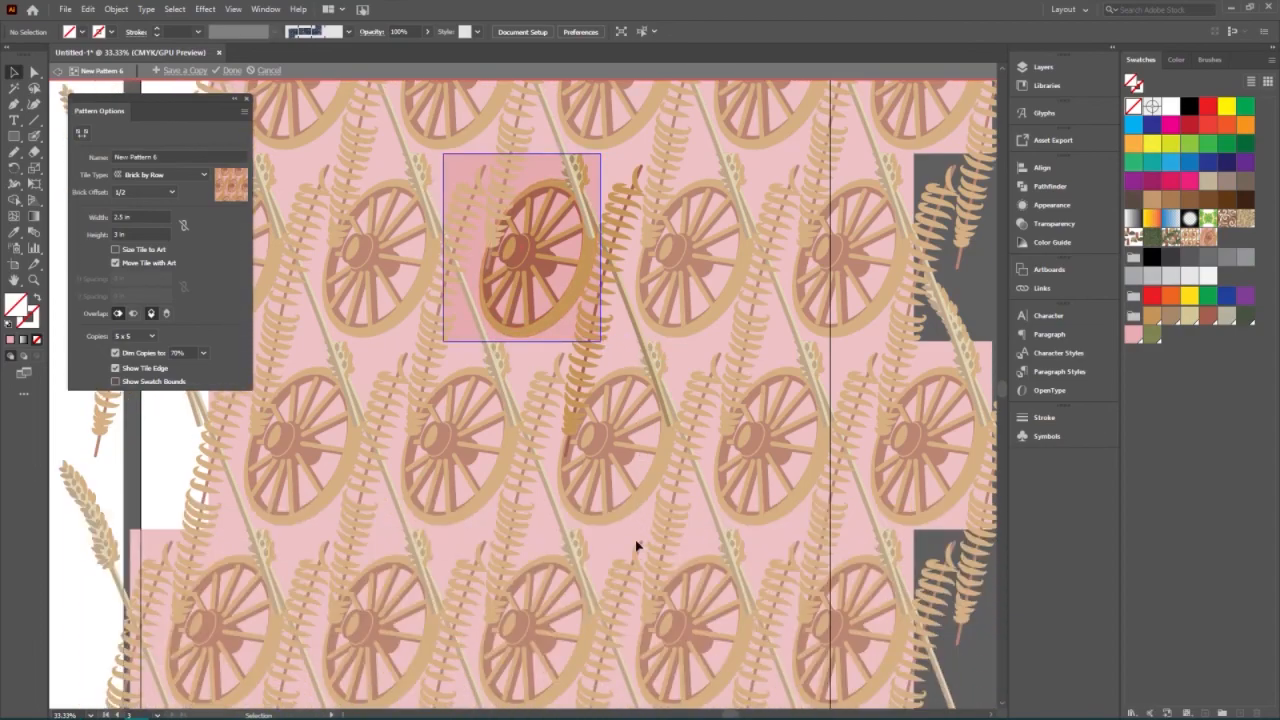
scroll(640, 553, up, 5)
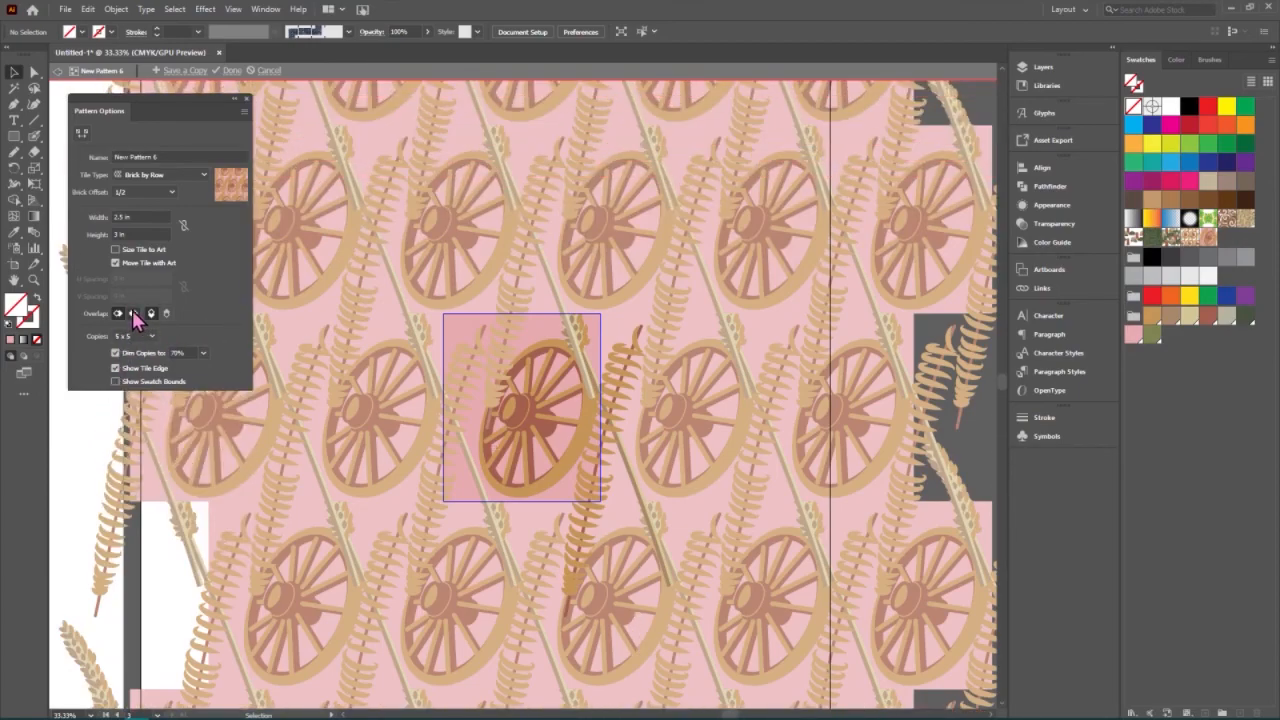
Set the pattern's overlap to right in front and bottom in front, check the repeats, and finish the pattern edit.
click(133, 313)
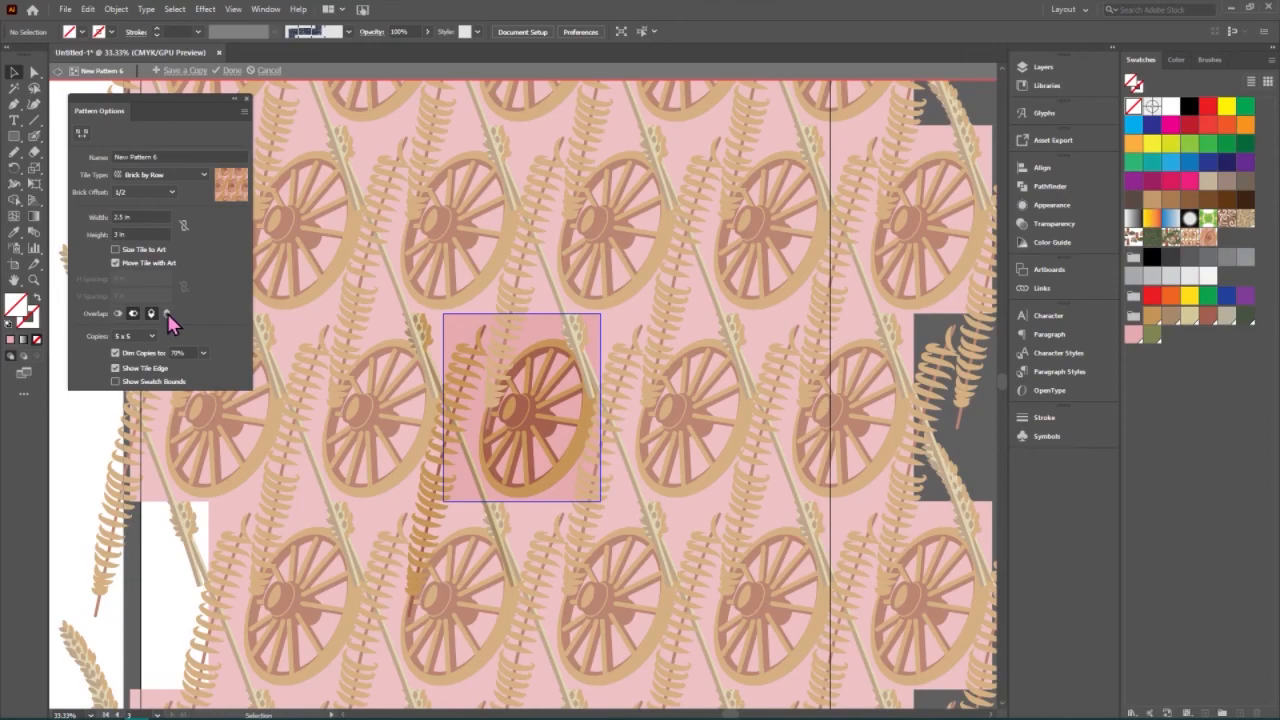
click(167, 313)
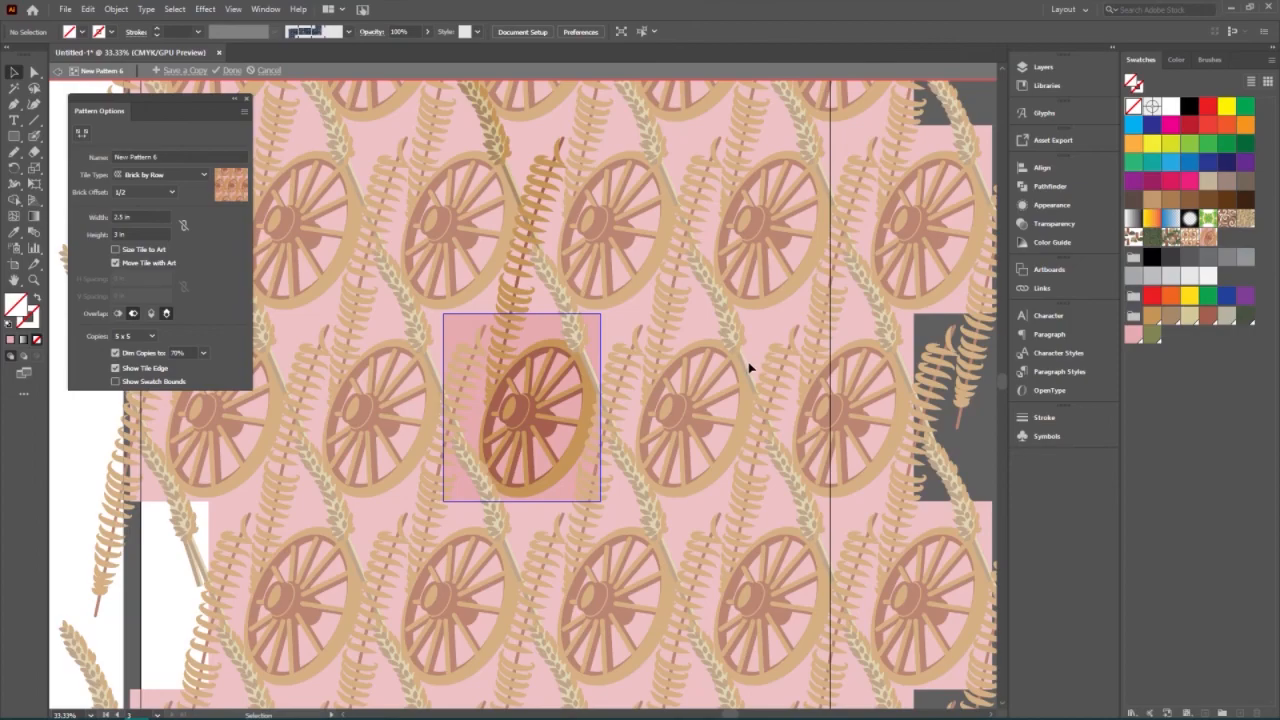
scroll(748, 368, up, 5)
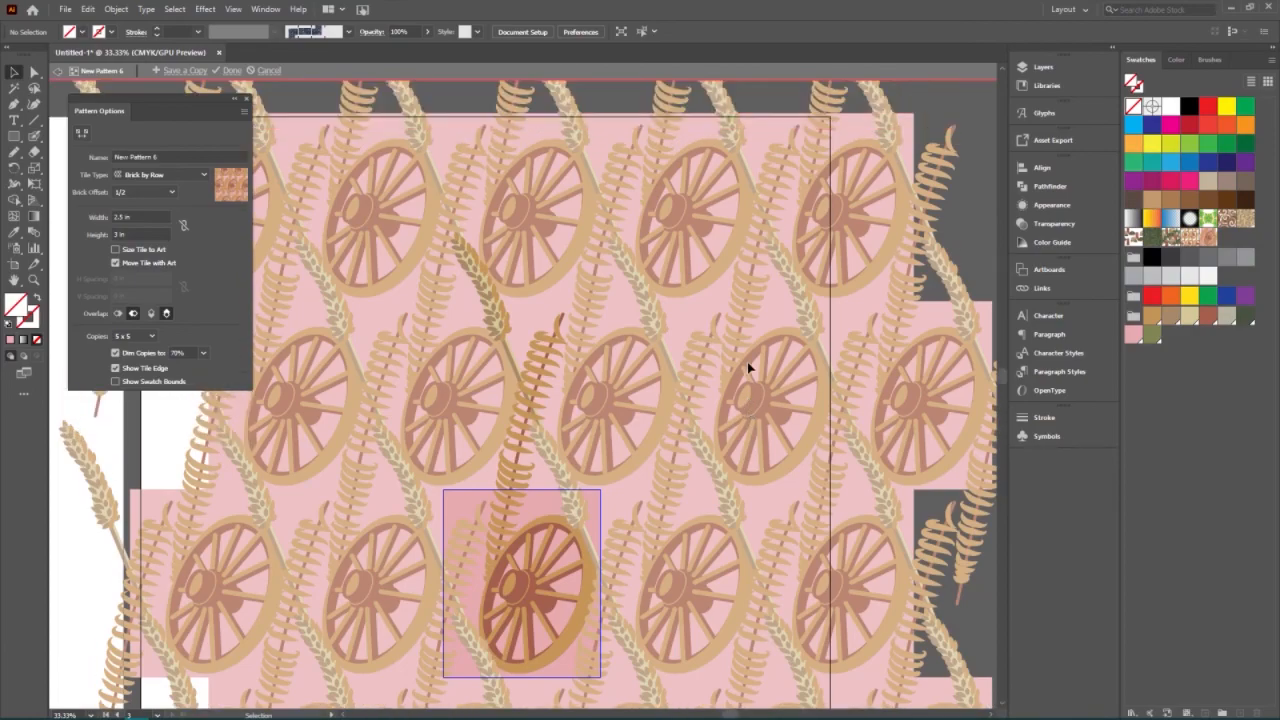
scroll(748, 368, down, 2)
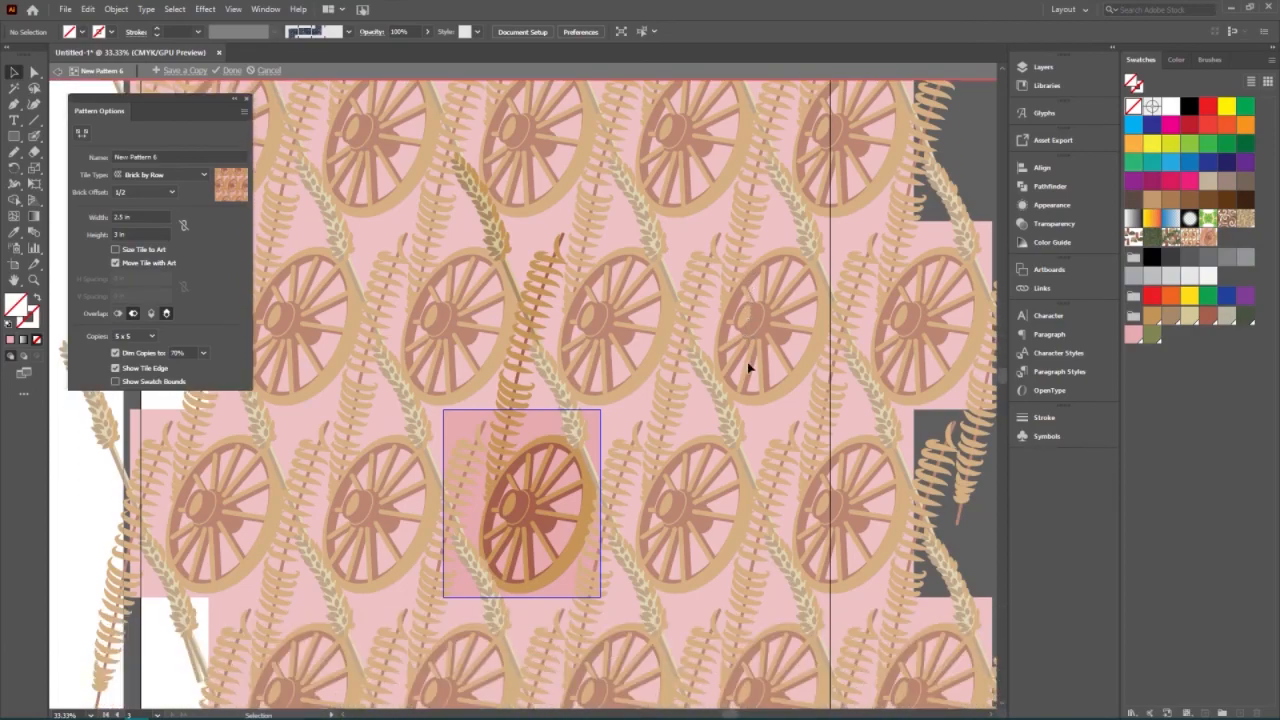
scroll(748, 368, down, 4)
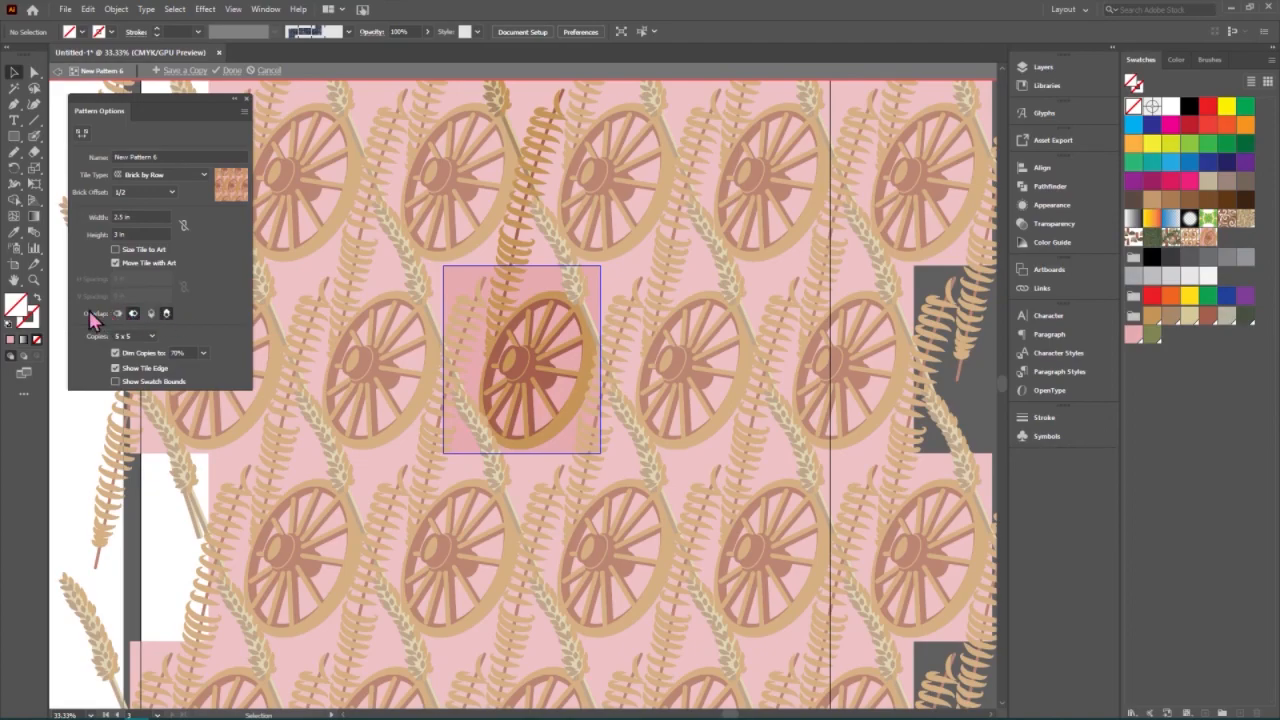
click(229, 73)
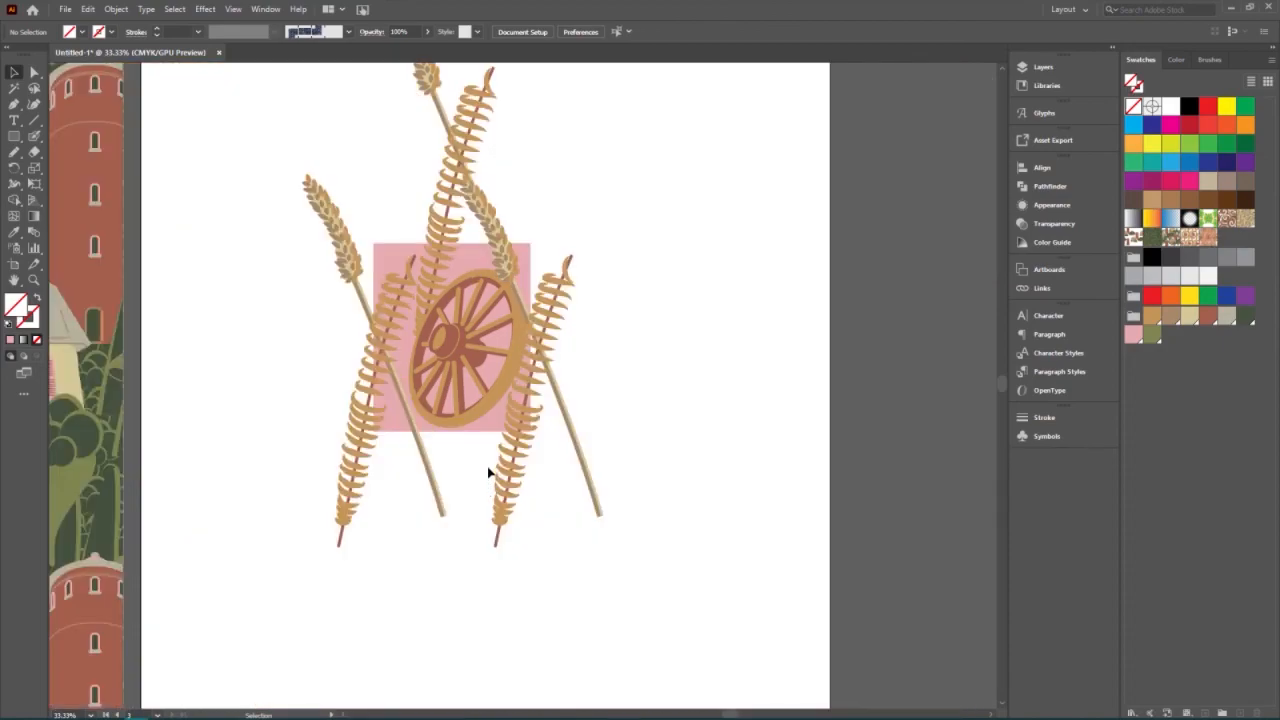
Move all the wagon wheel tile artwork off the artboard into the empty space above it and deselect it.
key(ctrl+minus)
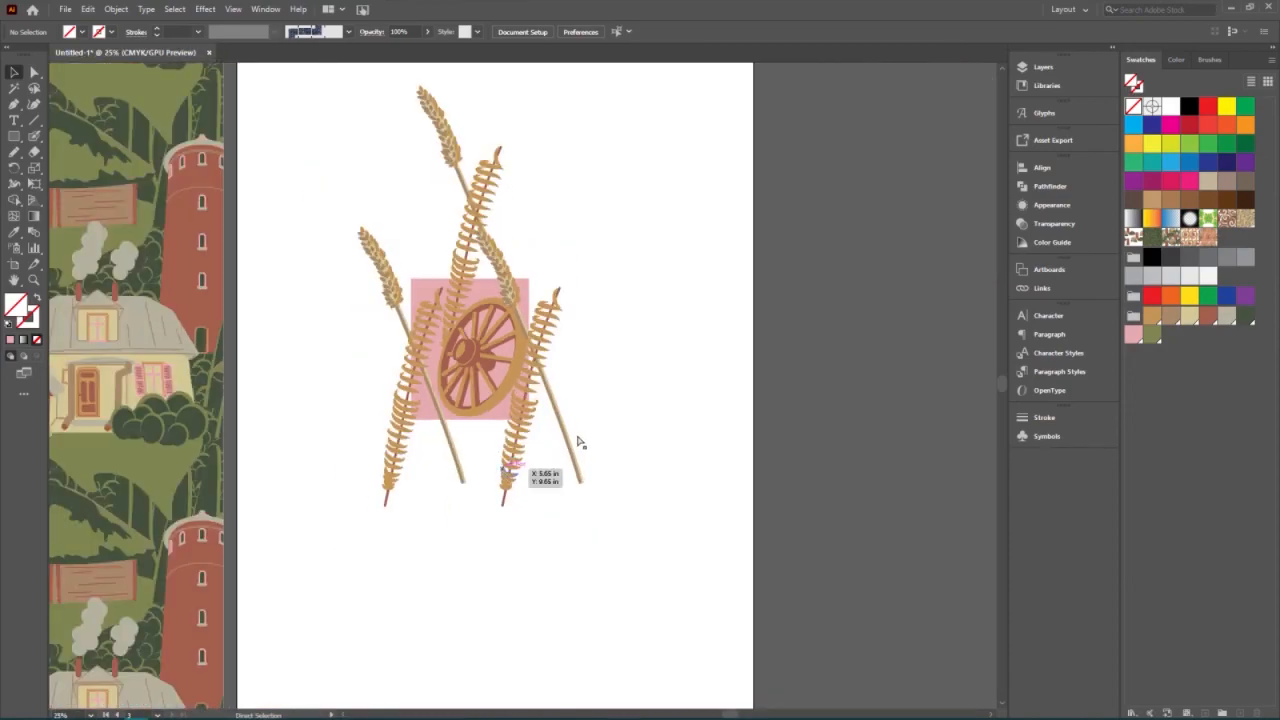
key(ctrl+minus)
drag(640, 575, 380, 175)
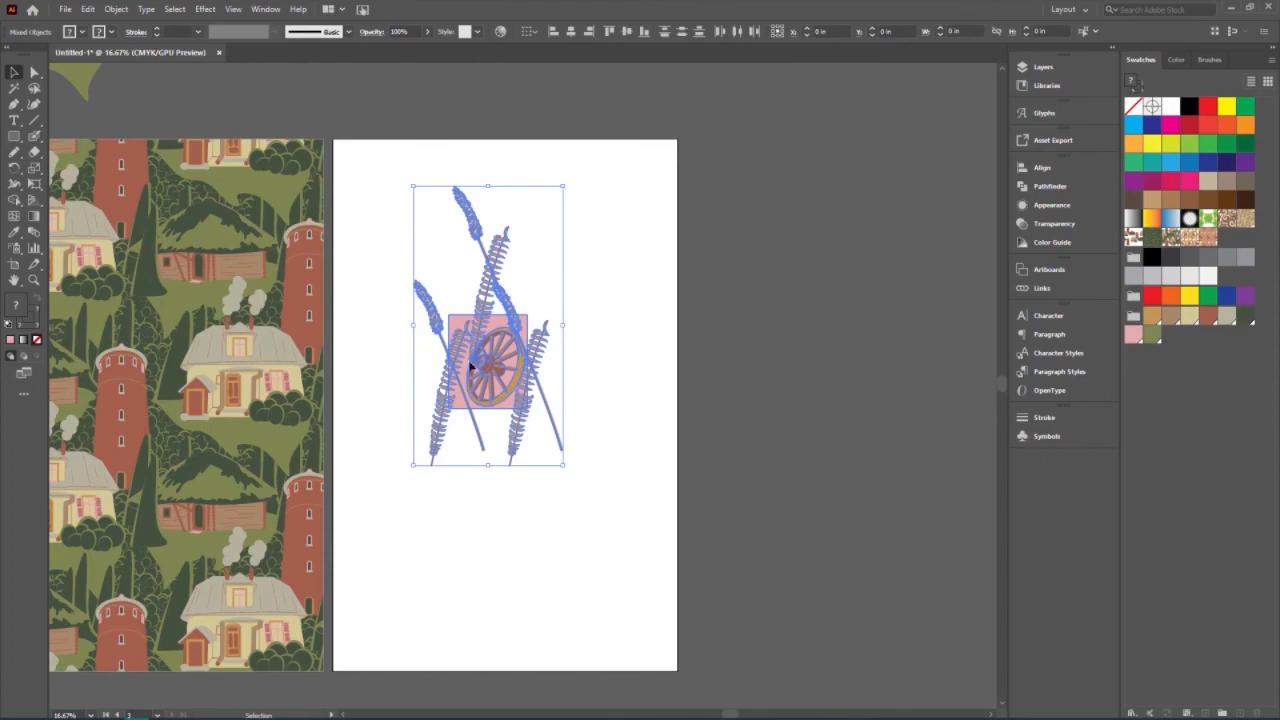
scroll(614, 453, up, 5)
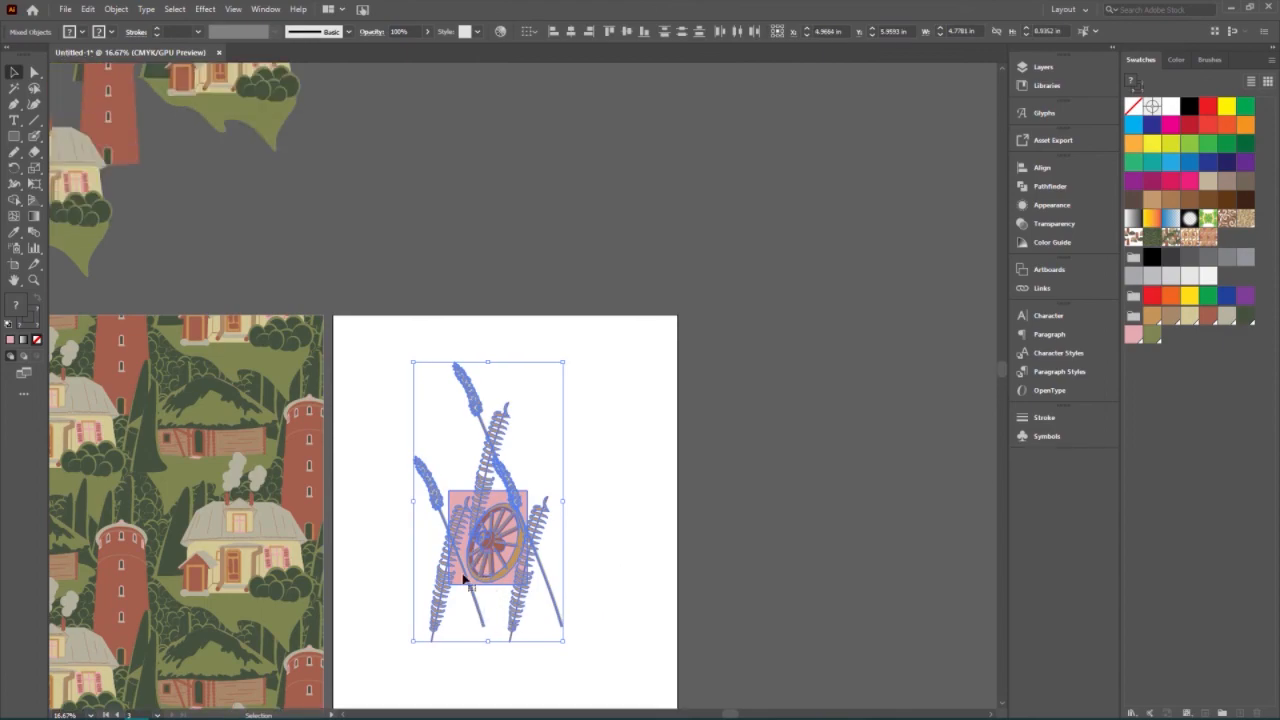
drag(460, 583, 417, 181)
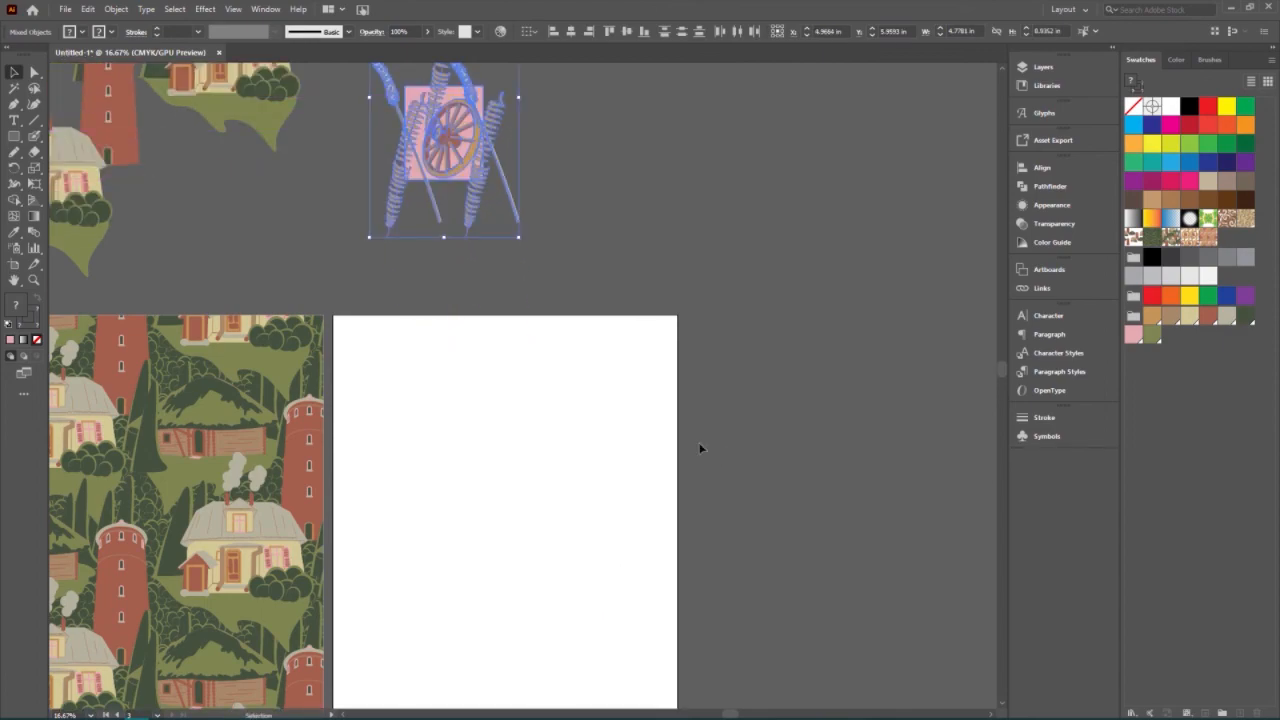
click(661, 440)
Draw an 11 by 17 in rectangle covering the empty artboard, fill it with the new wagon wheel pattern swatch, and deselect it.
scroll(643, 420, down, 5)
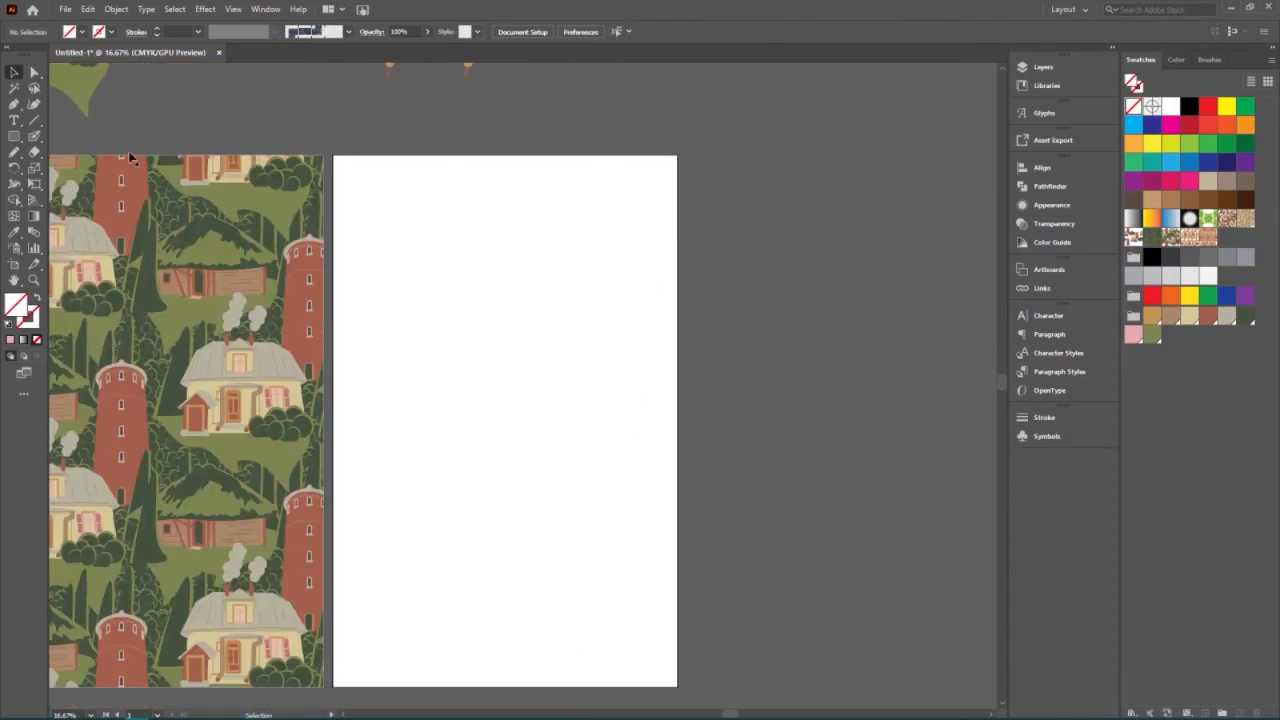
click(14, 136)
drag(434, 594, 677, 654)
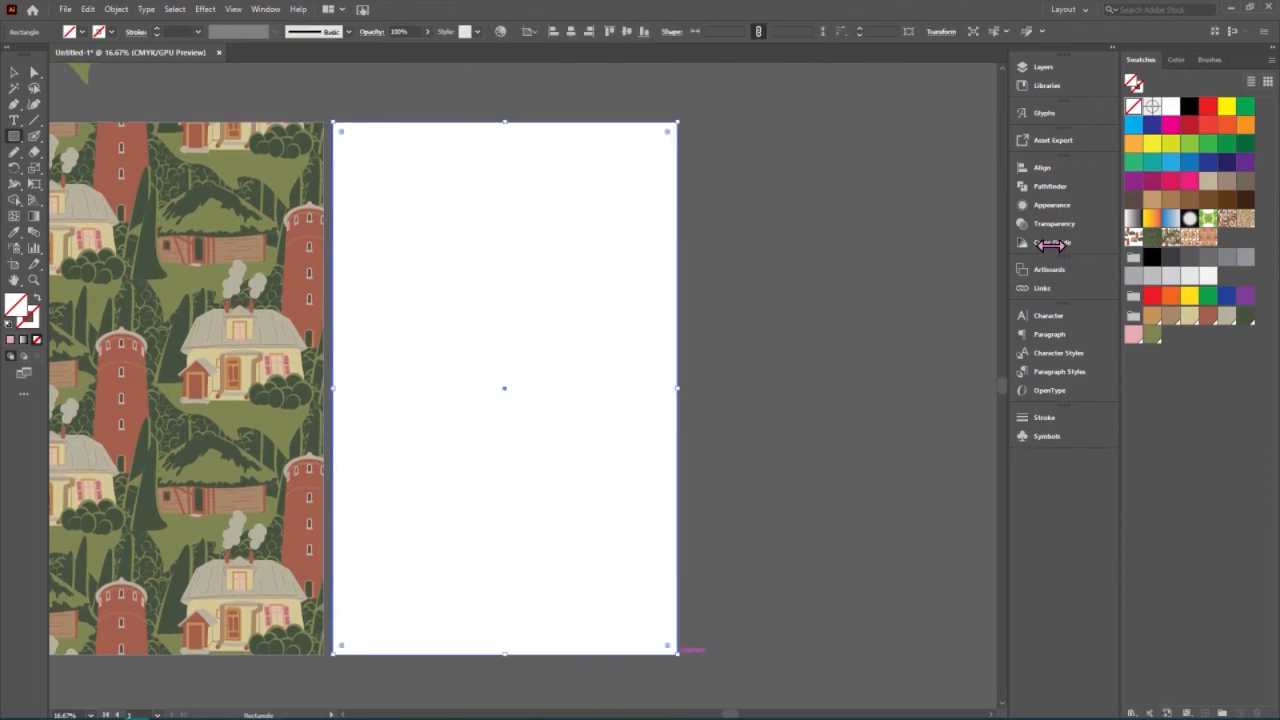
click(1212, 240)
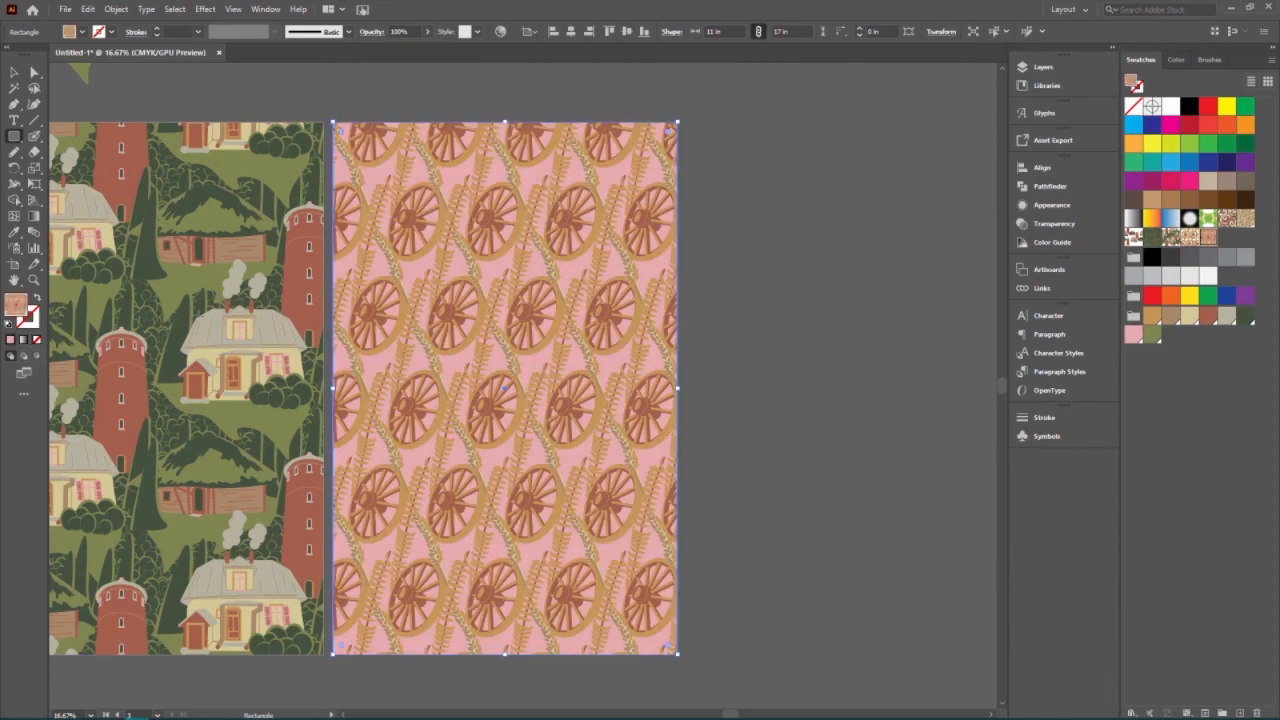
click(14, 72)
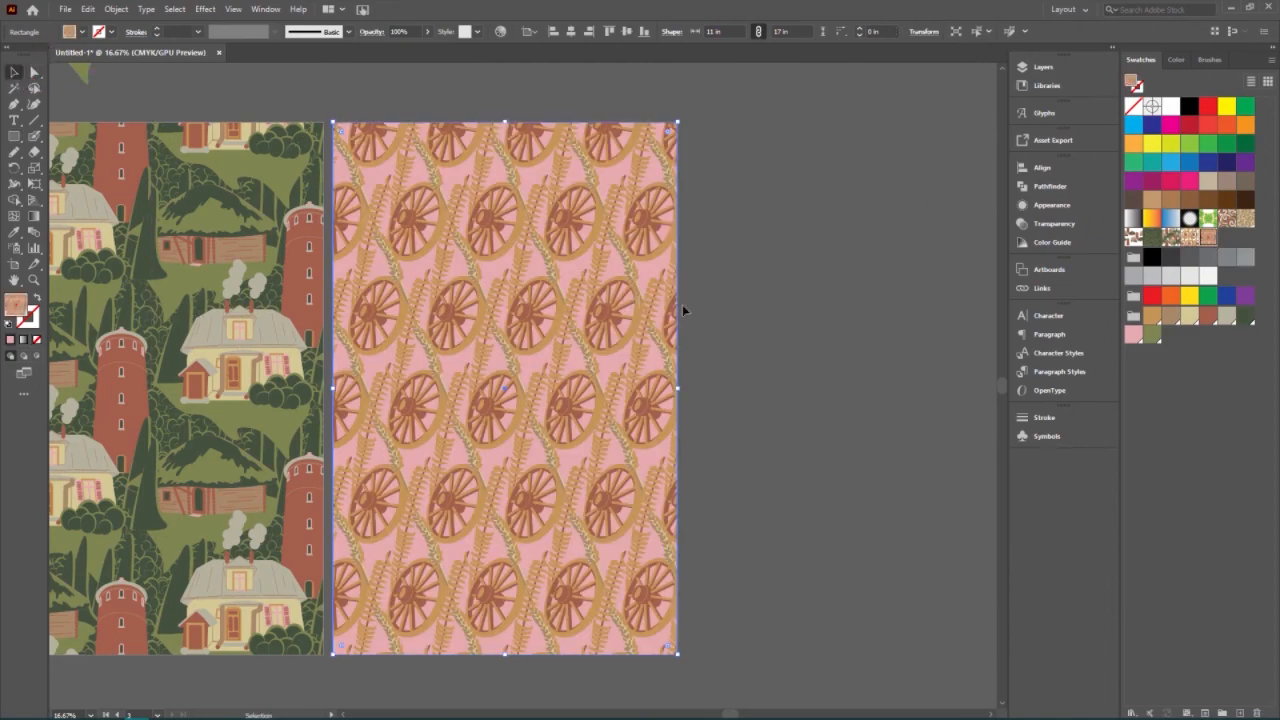
click(760, 298)
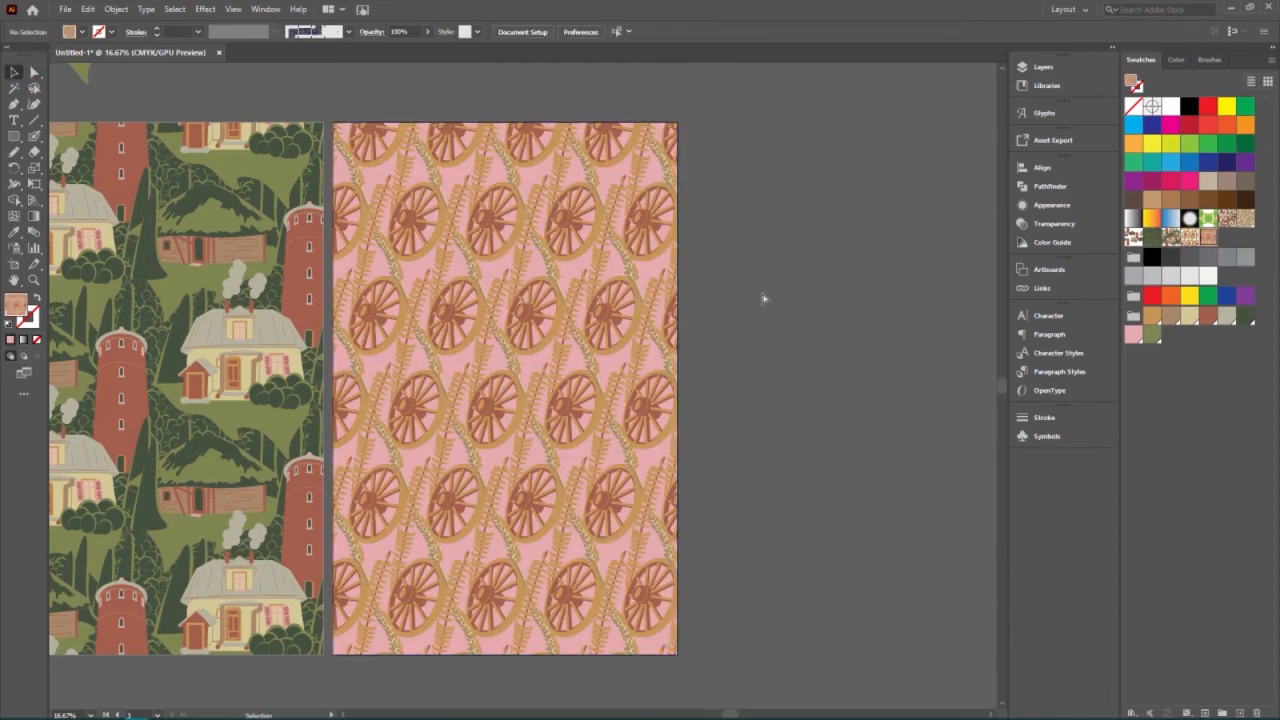
Compare the three pattern artboards, then recolour the wagon wheel swatch's pink tile background to the pale yellow swatch and finish the pattern edit.
scroll(733, 298, left, 1)
scroll(757, 470, left, 10)
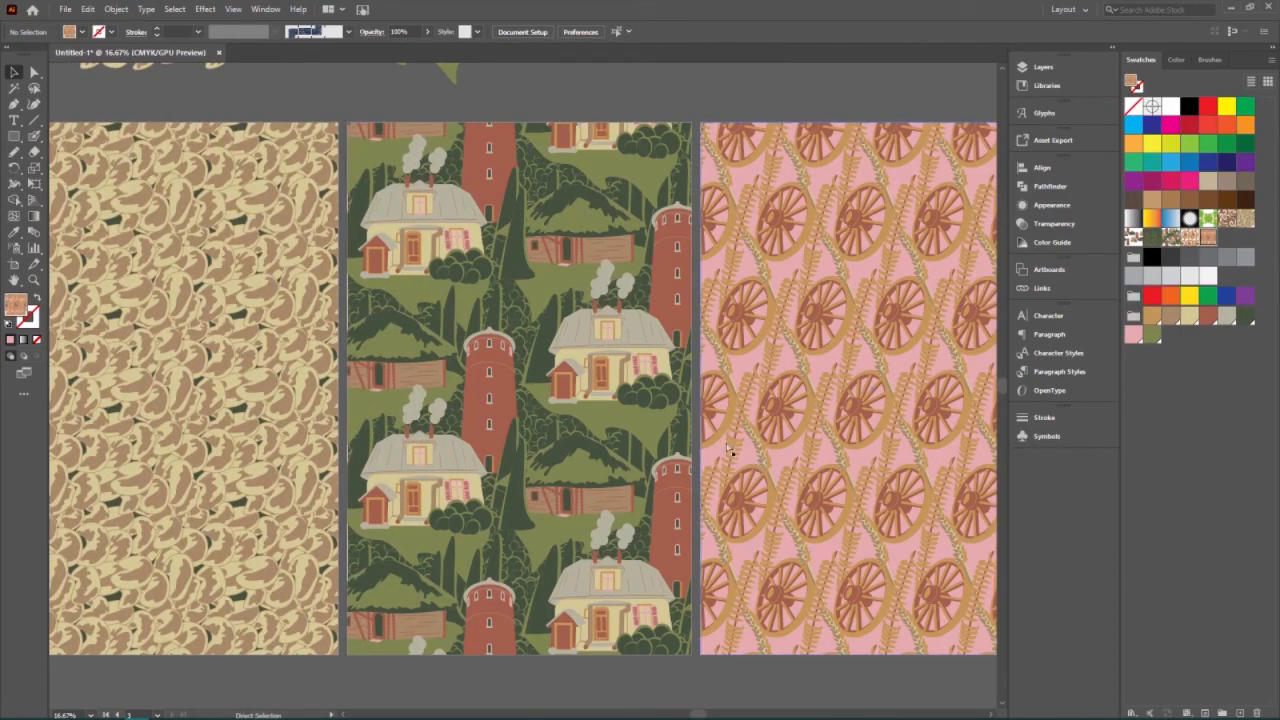
key(ctrl+minus)
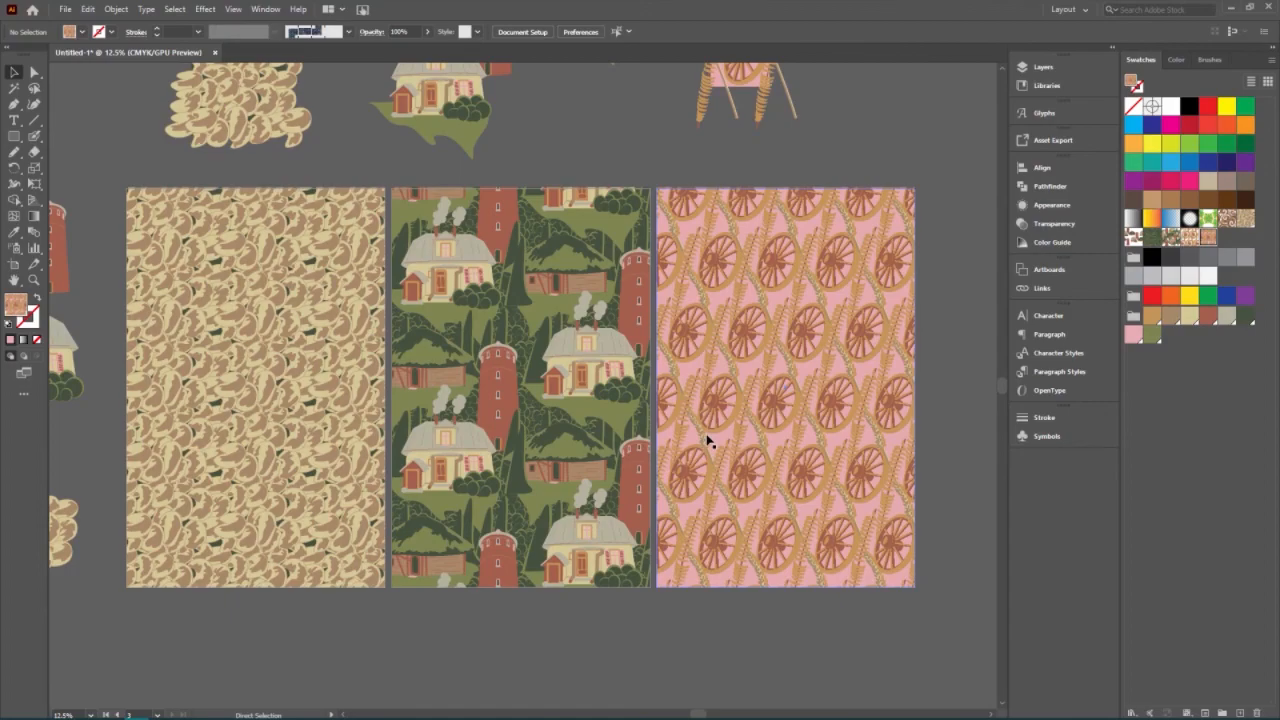
key(v)
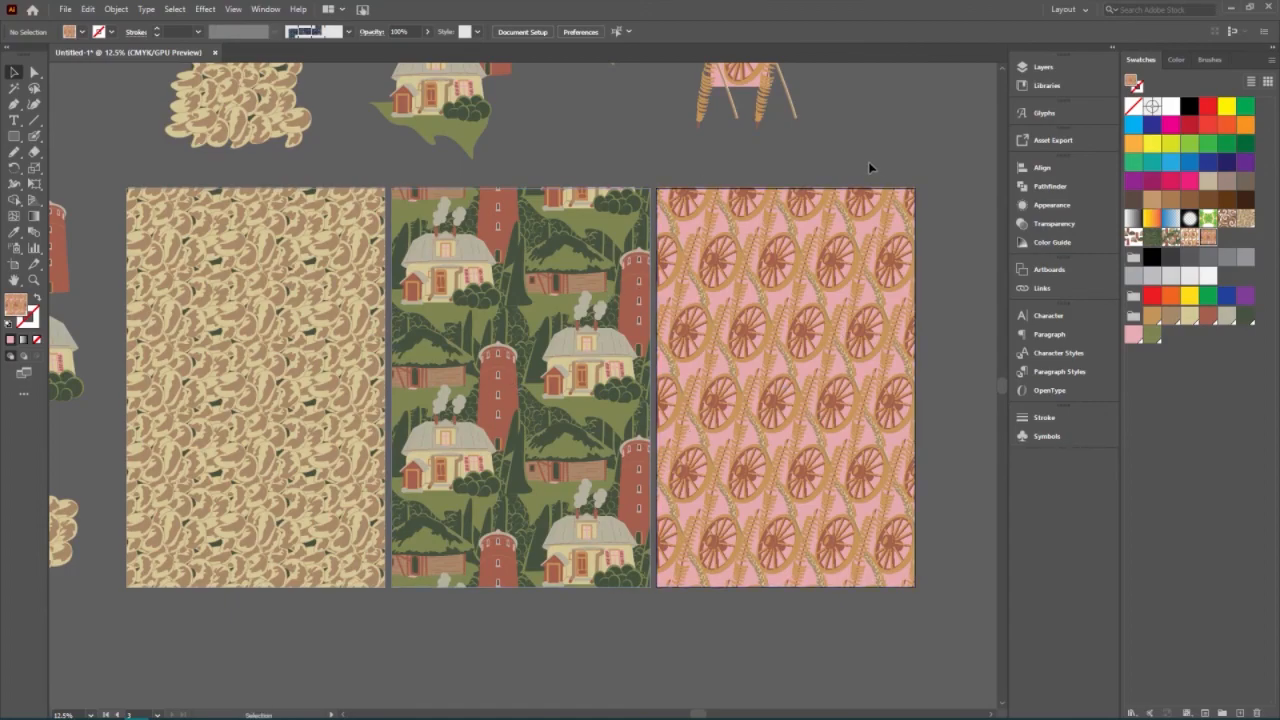
scroll(869, 164, up, 1)
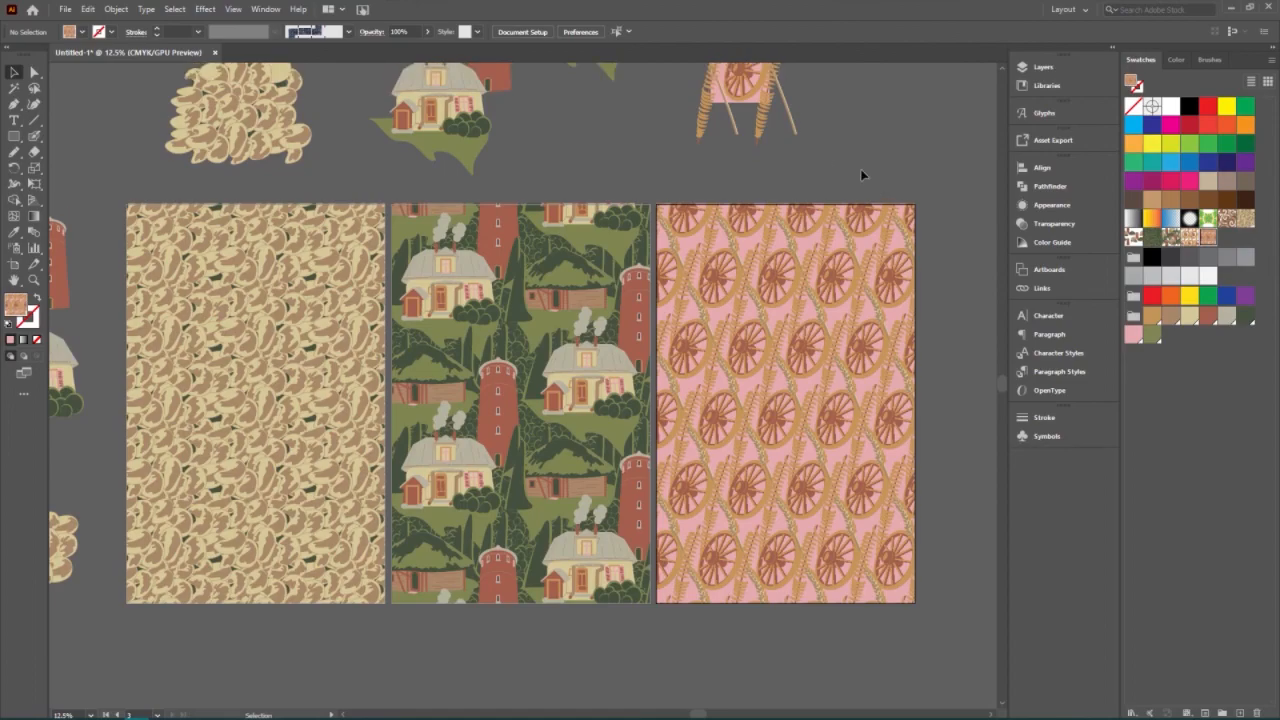
double_click(1209, 238)
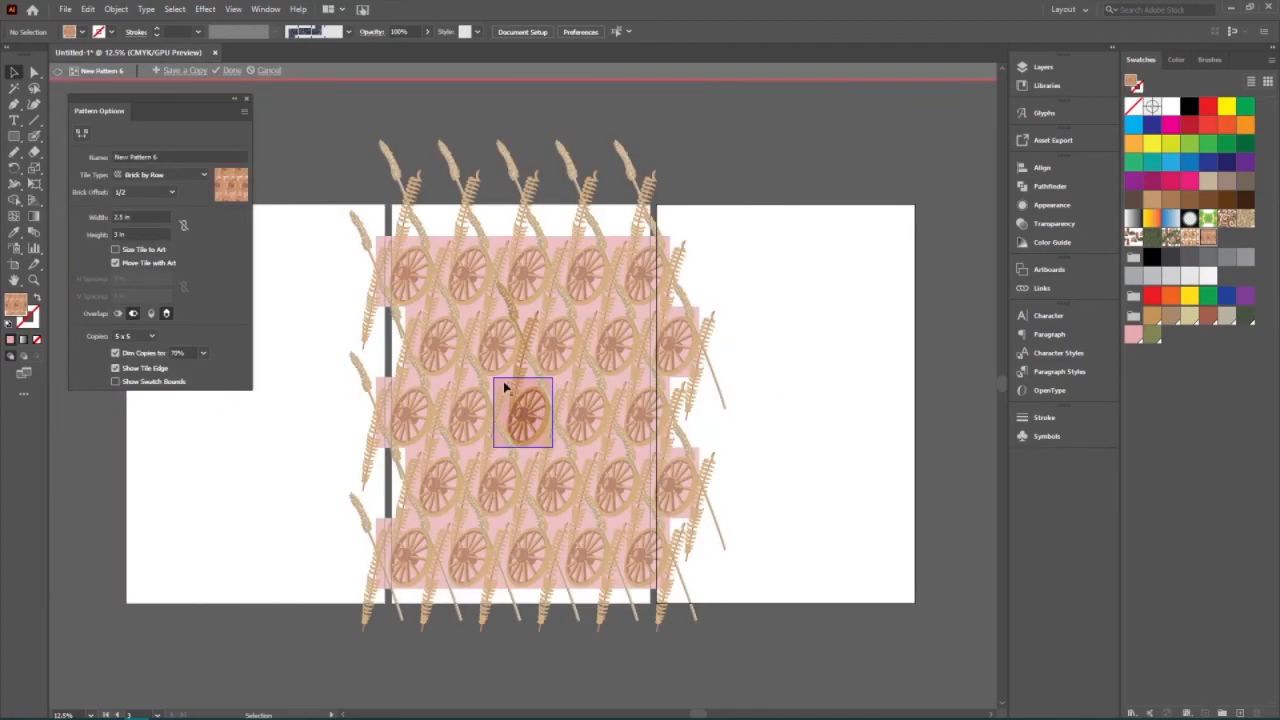
click(501, 387)
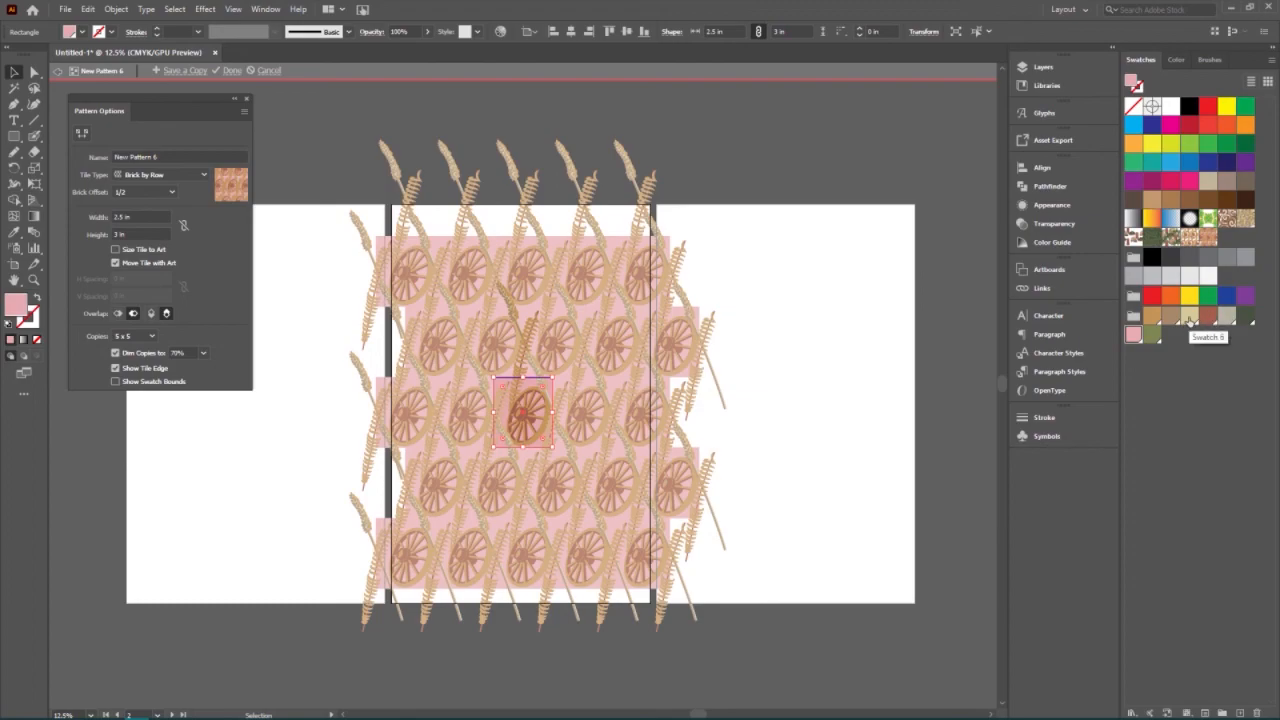
click(1190, 318)
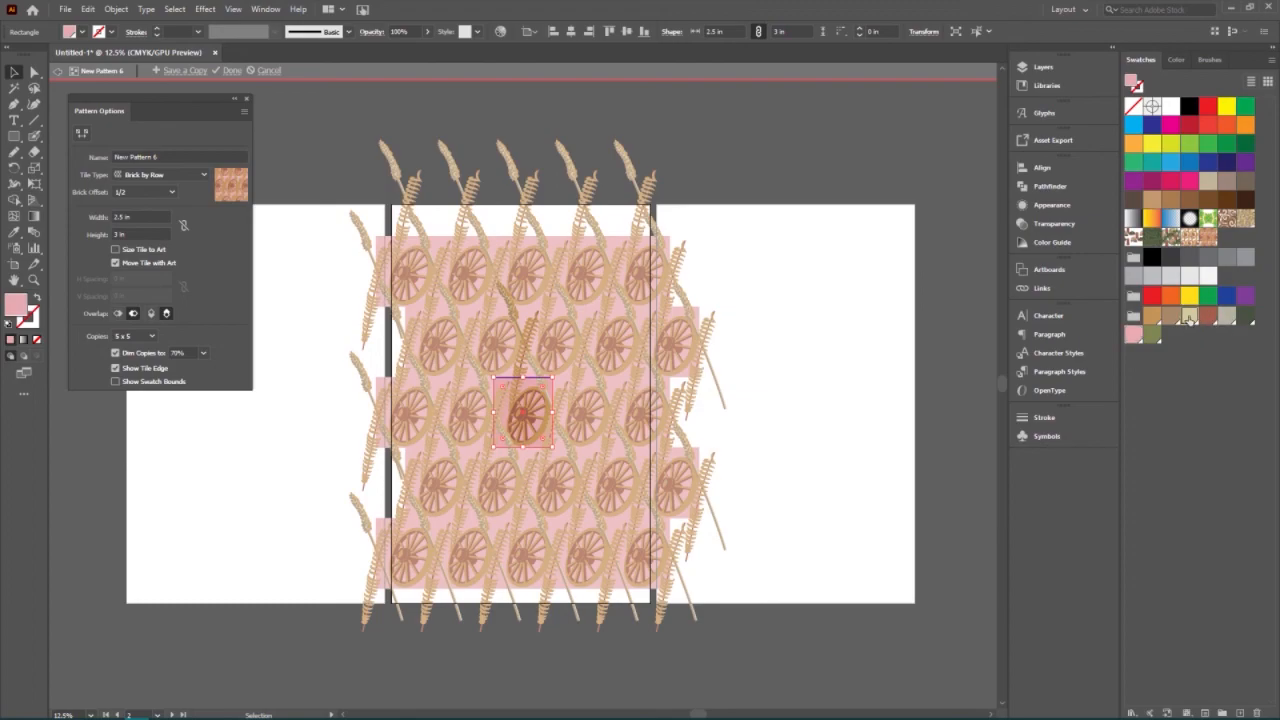
click(229, 71)
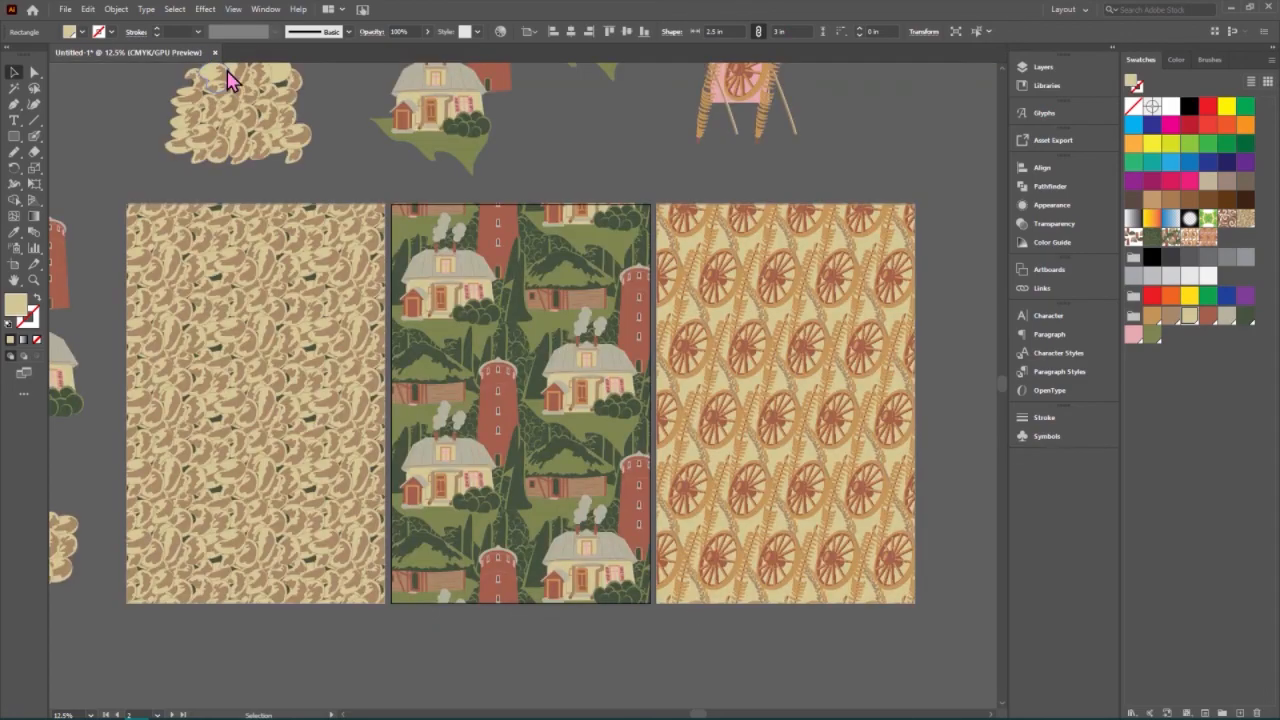